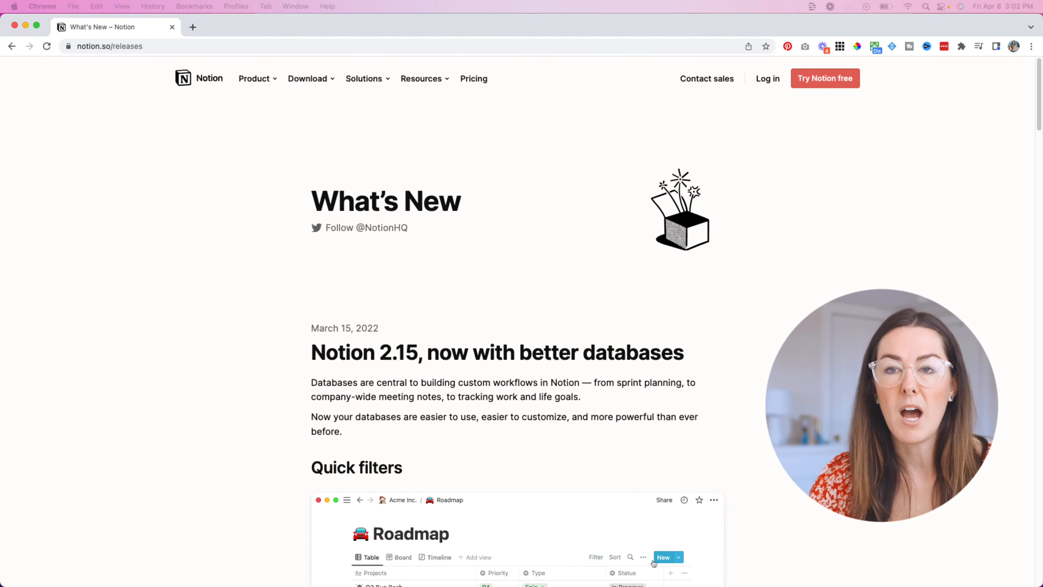
Step: Scroll notion.so/releases through the latest bug-fix notes down to the Previous releases heading
scroll(518, 329, down, 3)
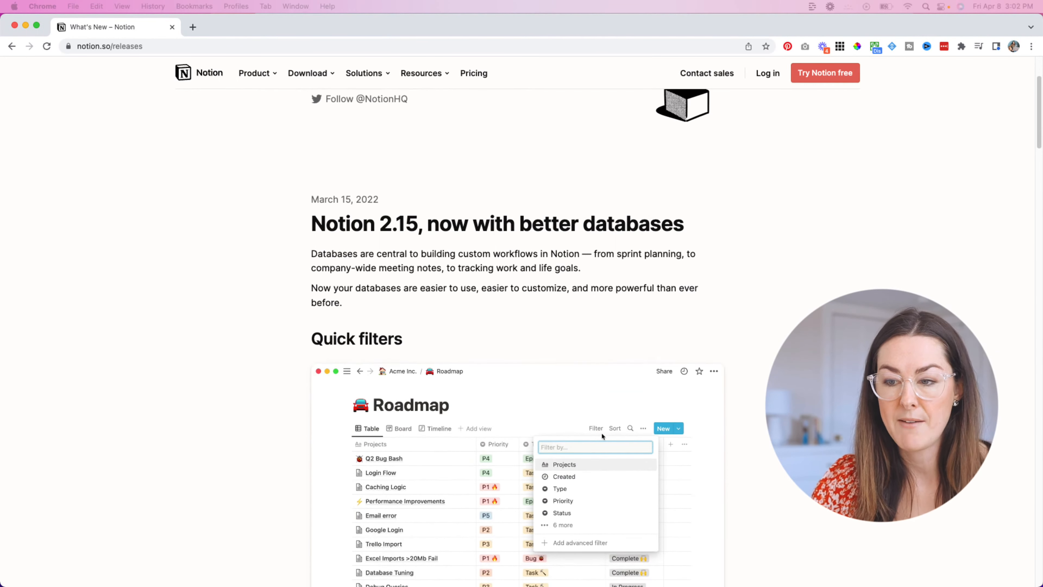
scroll(517, 328, down, 1)
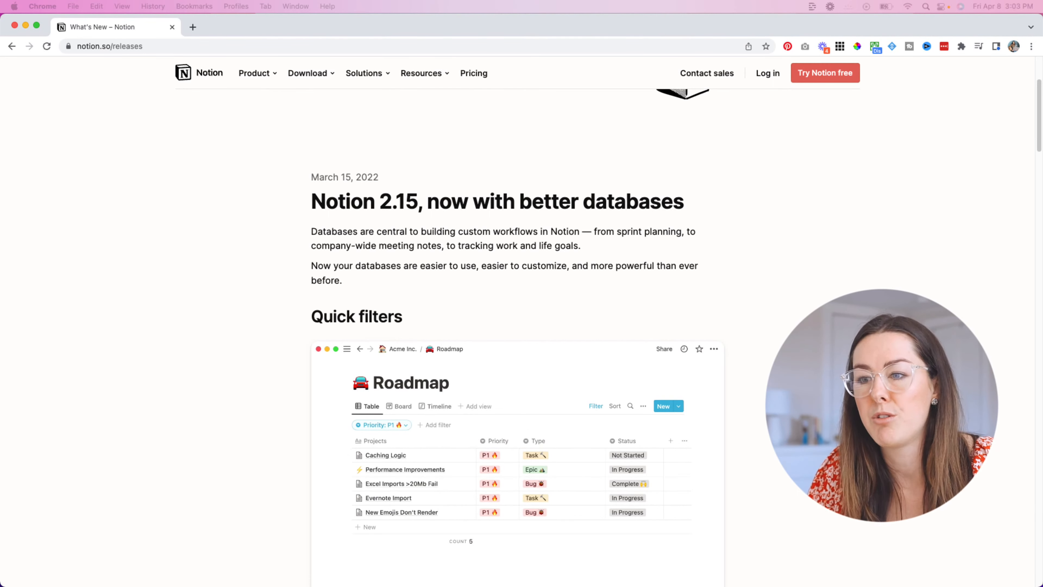
scroll(522, 329, down, 3)
scroll(522, 329, down, 5)
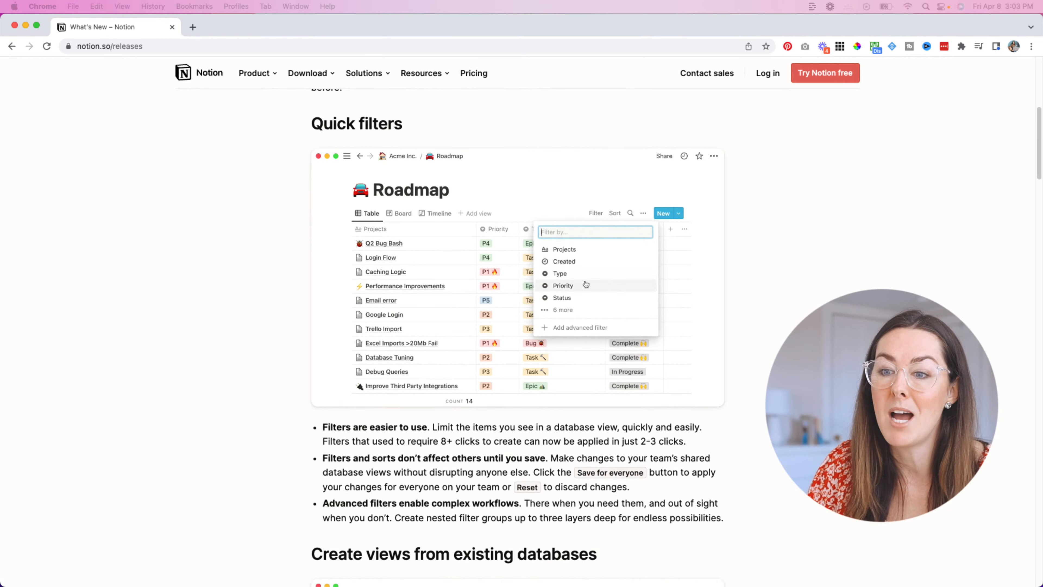
scroll(522, 329, down, 1)
scroll(522, 329, up, 1)
scroll(522, 329, up, 5)
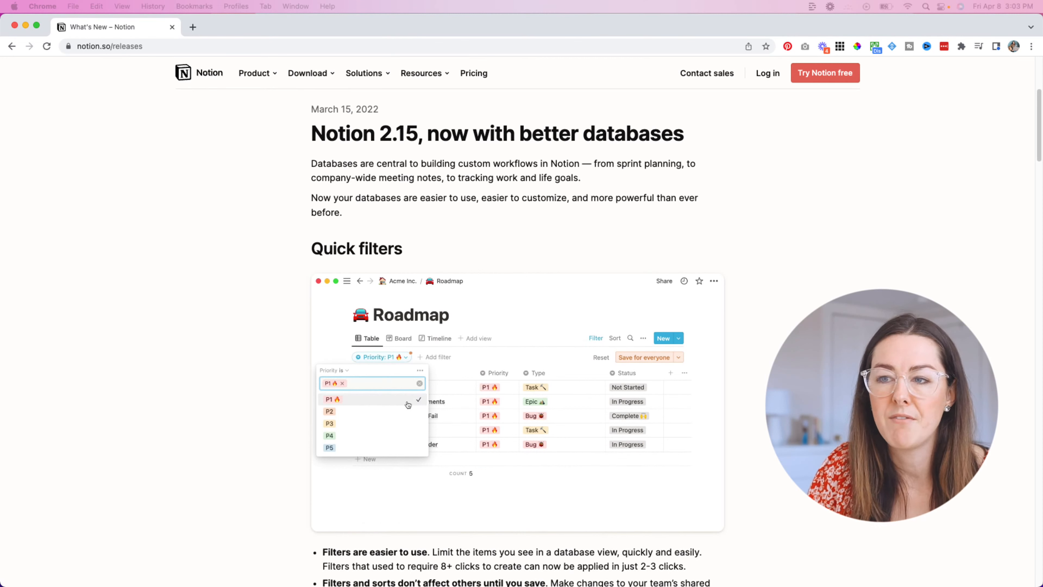
scroll(521, 329, up, 4)
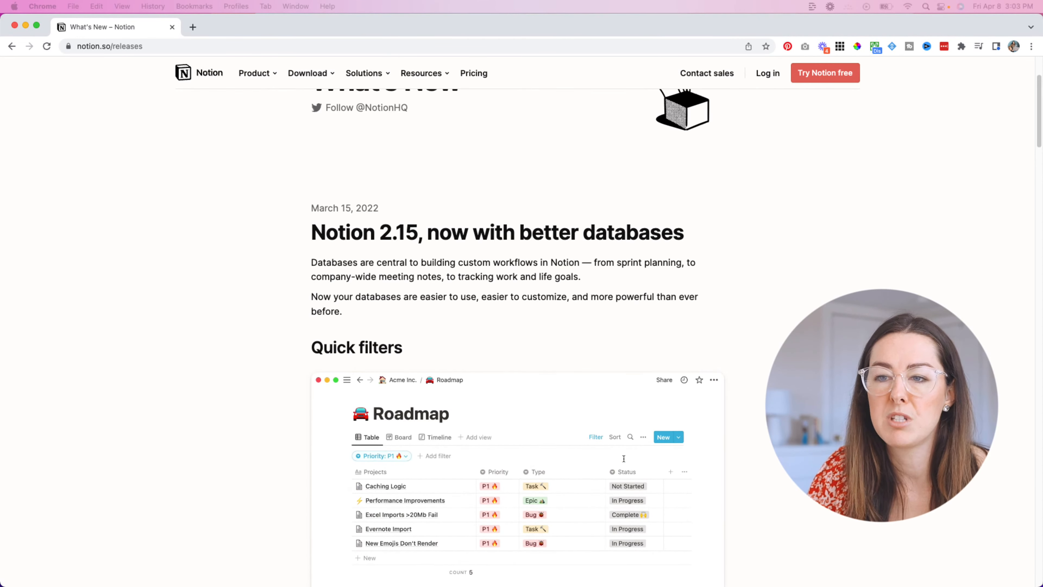
scroll(522, 329, down, 1)
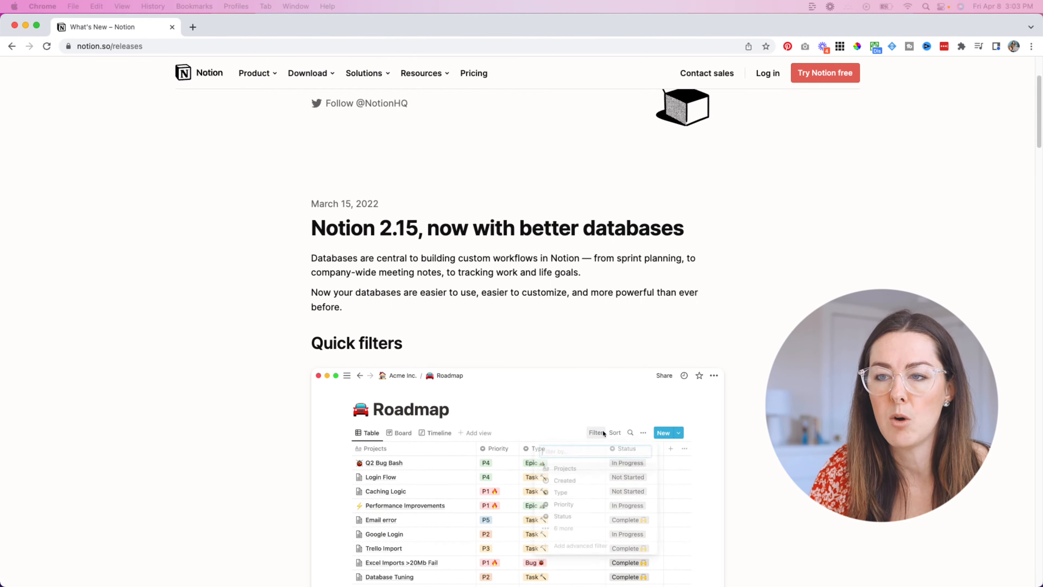
scroll(521, 328, down, 5)
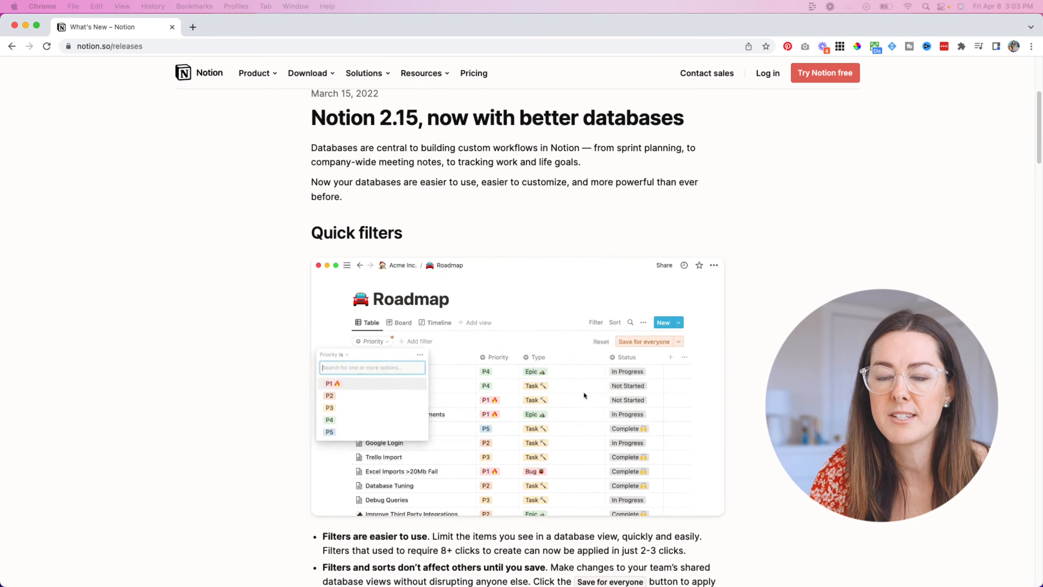
scroll(522, 329, down, 2)
scroll(521, 329, down, 2)
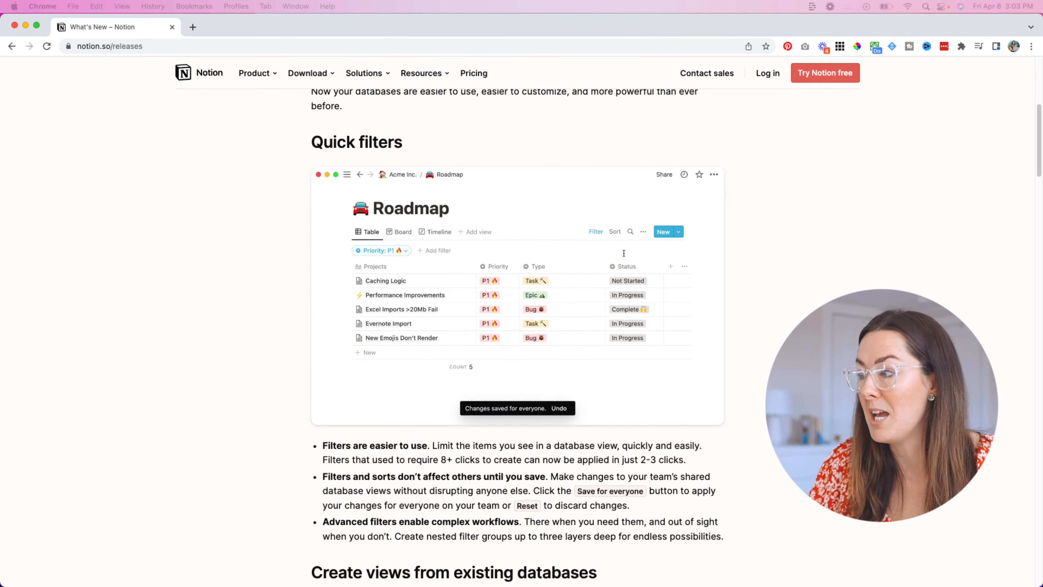
scroll(518, 337, down, 2)
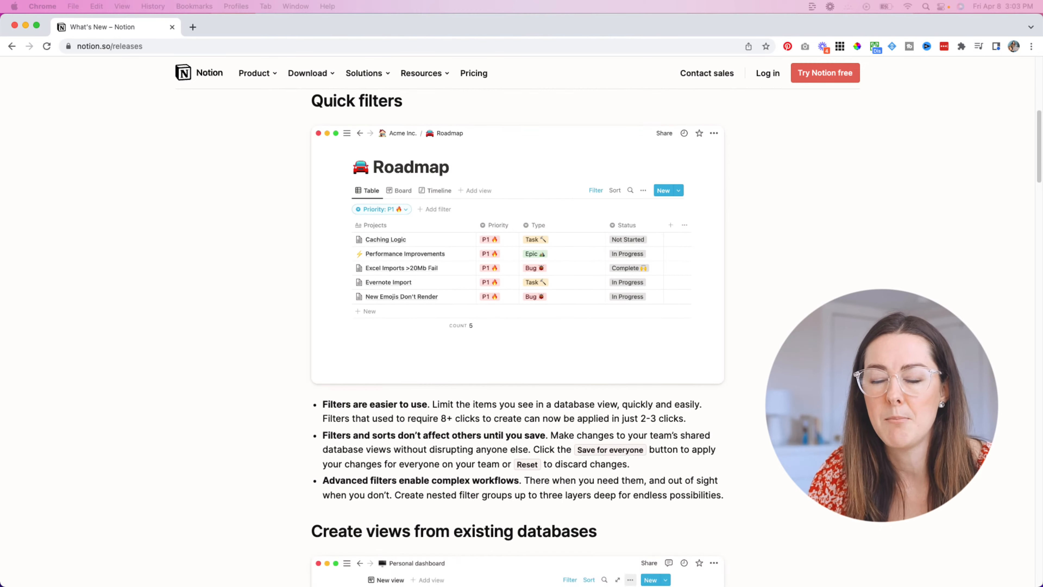
scroll(517, 337, up, 5)
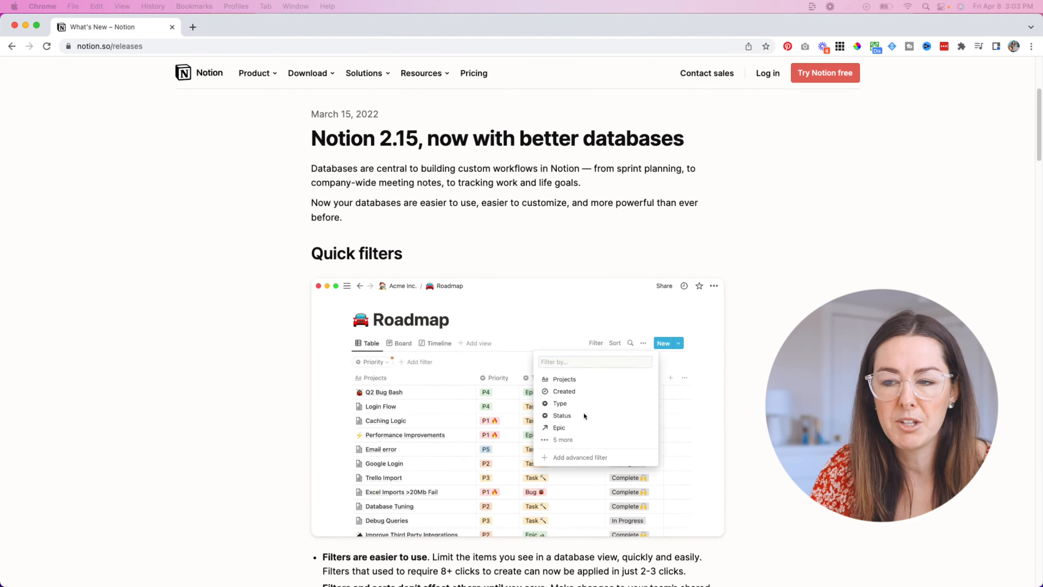
scroll(518, 337, down, 1)
scroll(518, 336, down, 10)
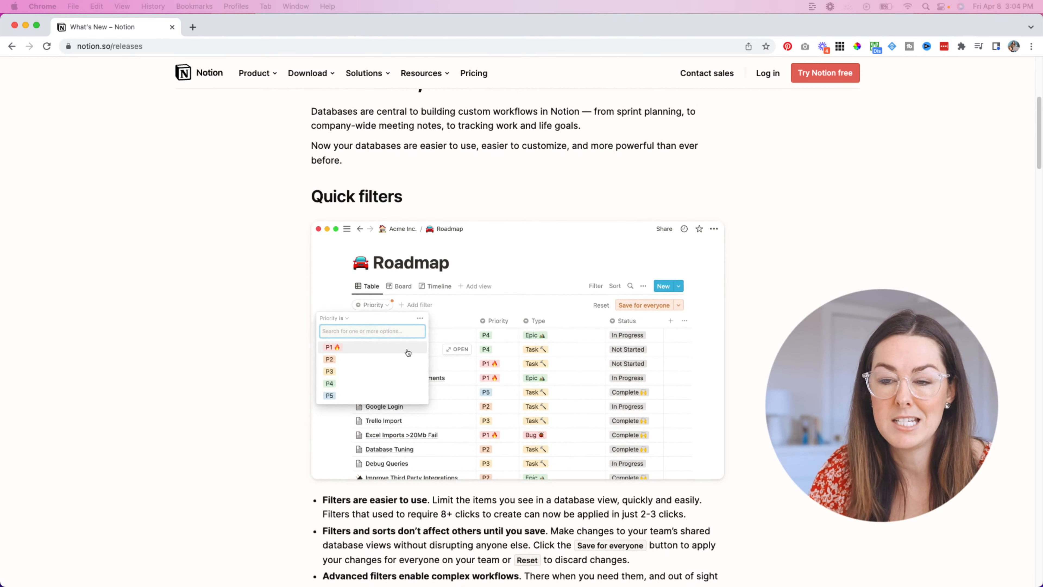
scroll(384, 223, down, 6)
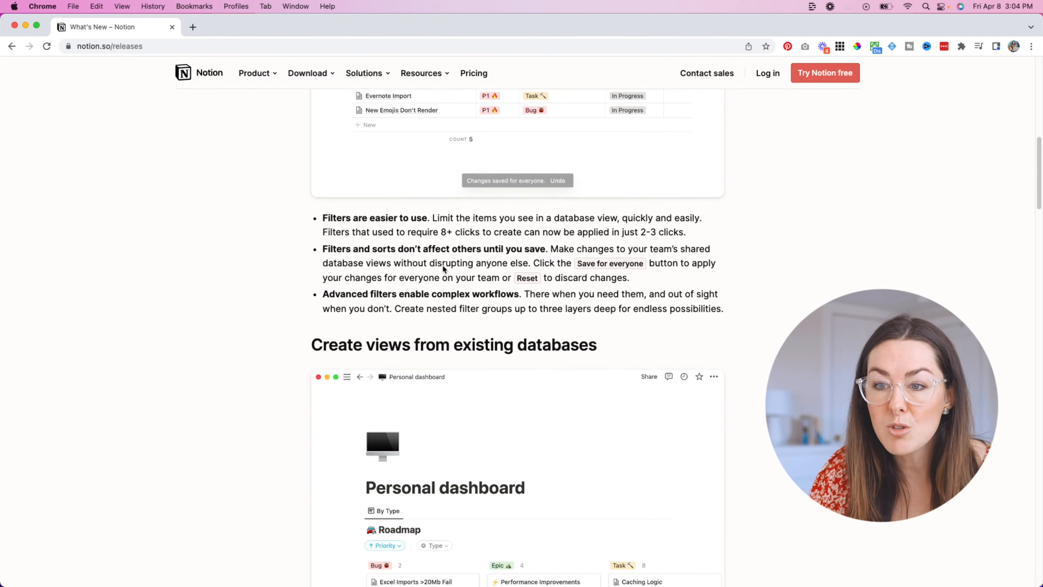
scroll(443, 267, down, 1)
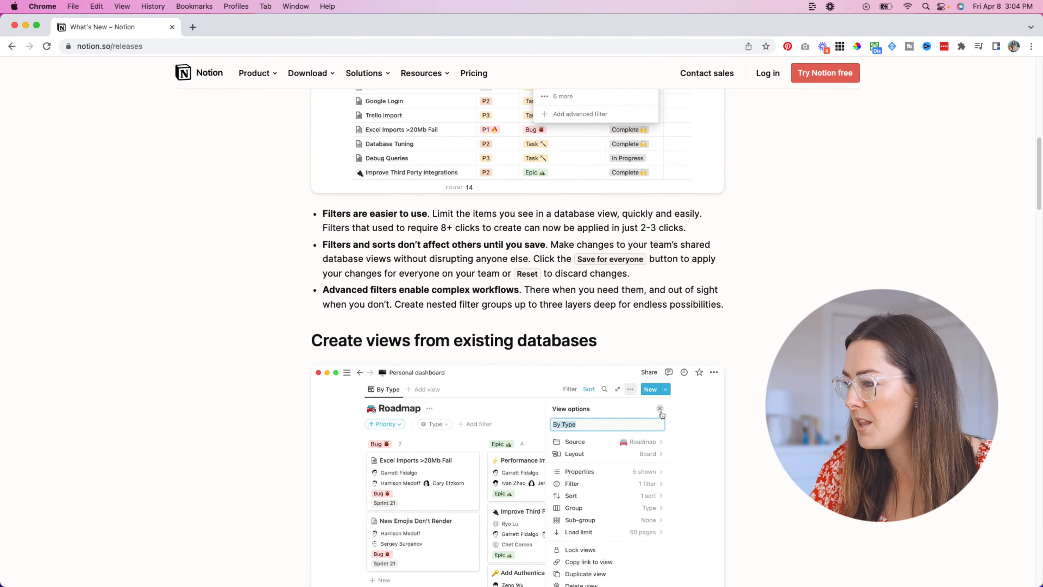
scroll(581, 295, down, 3)
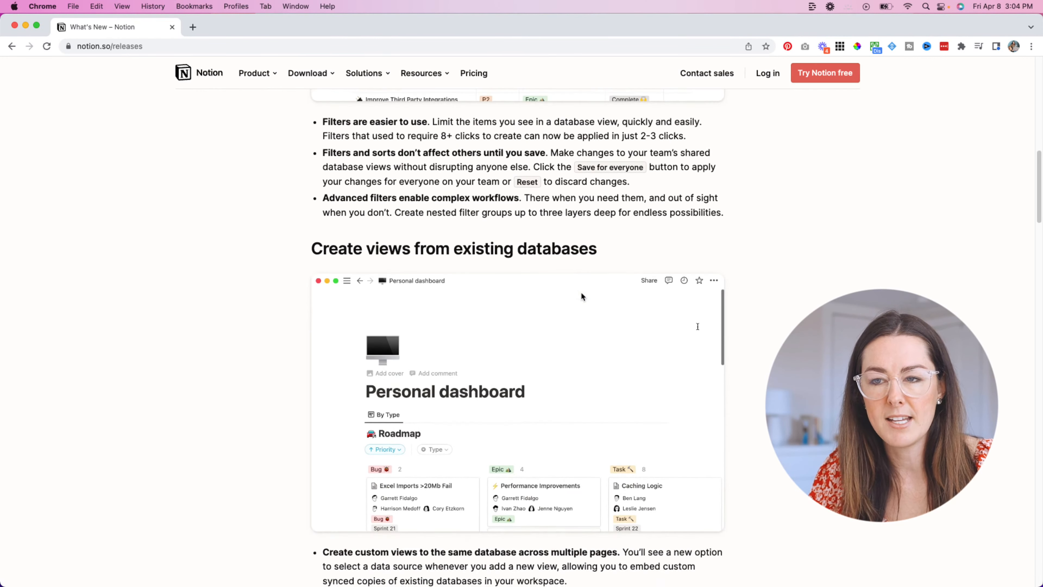
scroll(580, 293, down, 1)
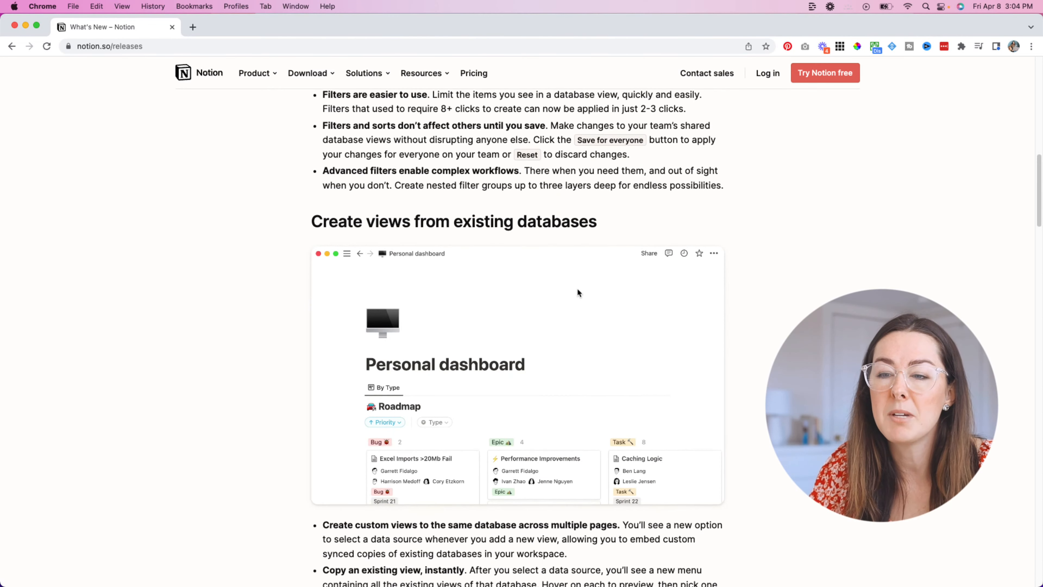
scroll(577, 291, down, 1)
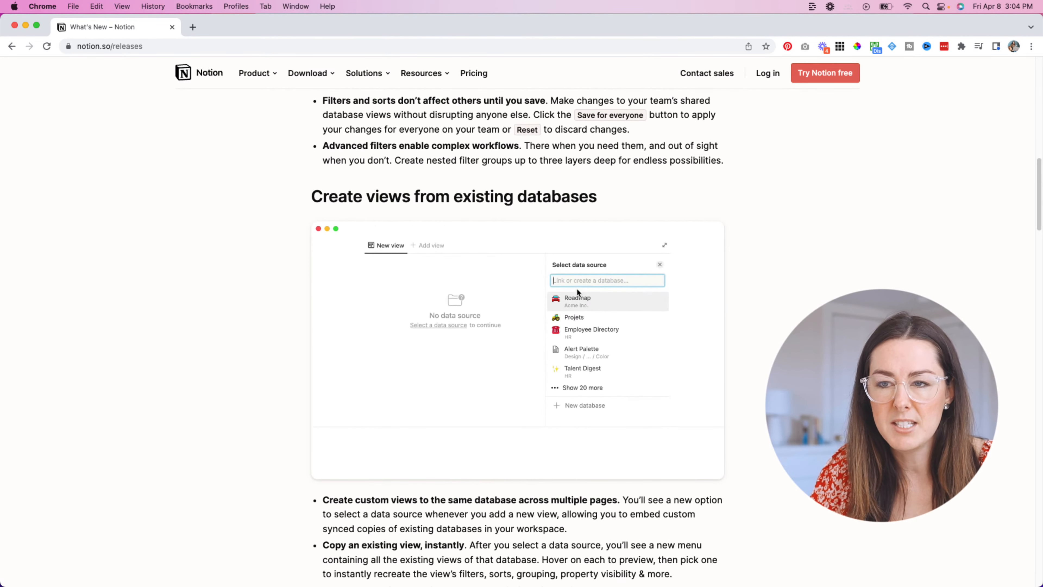
scroll(578, 291, up, 1)
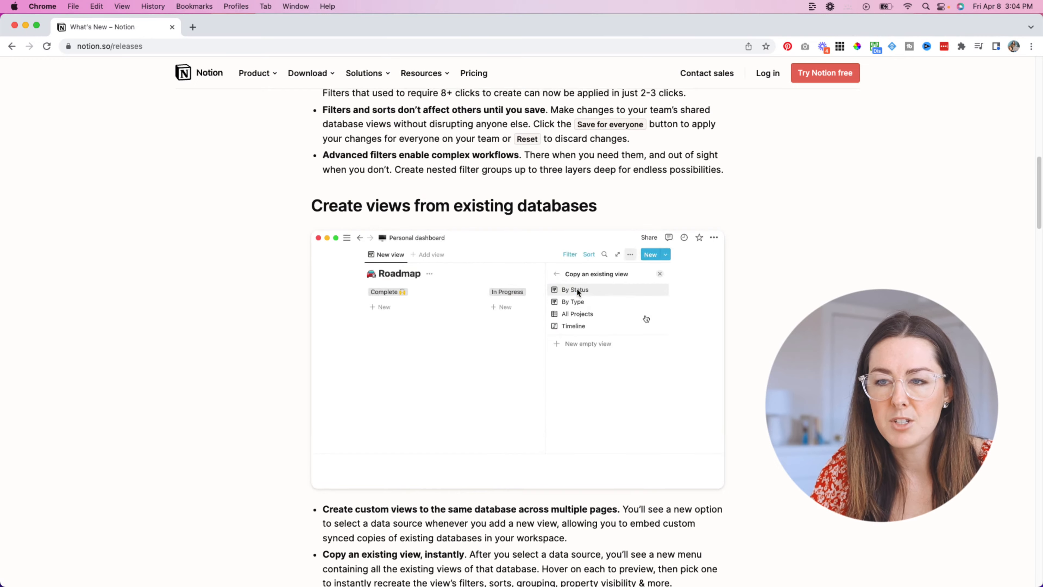
scroll(577, 291, up, 3)
scroll(540, 283, down, 7)
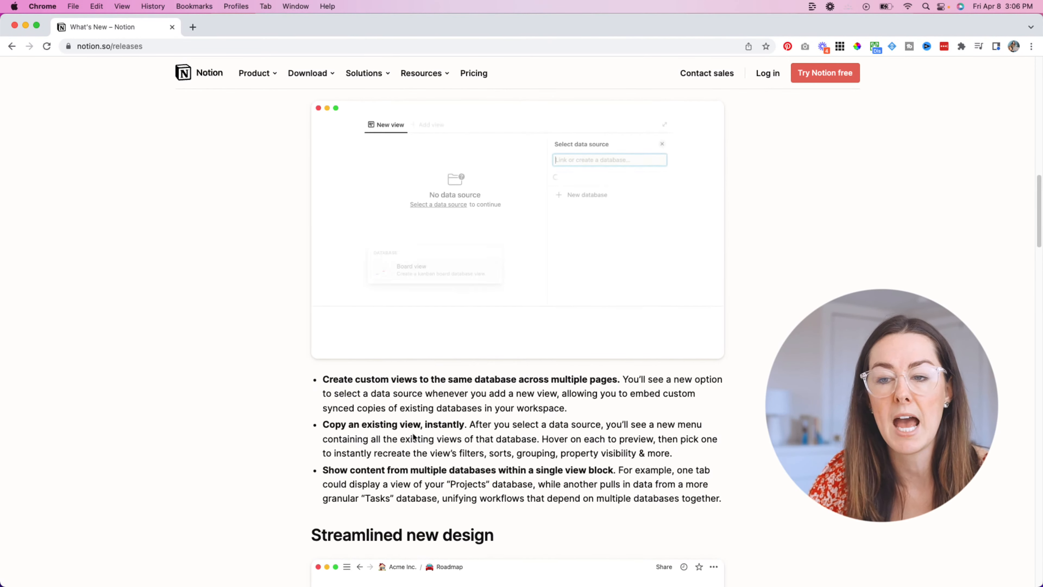
scroll(413, 436, down, 1)
scroll(414, 437, down, 5)
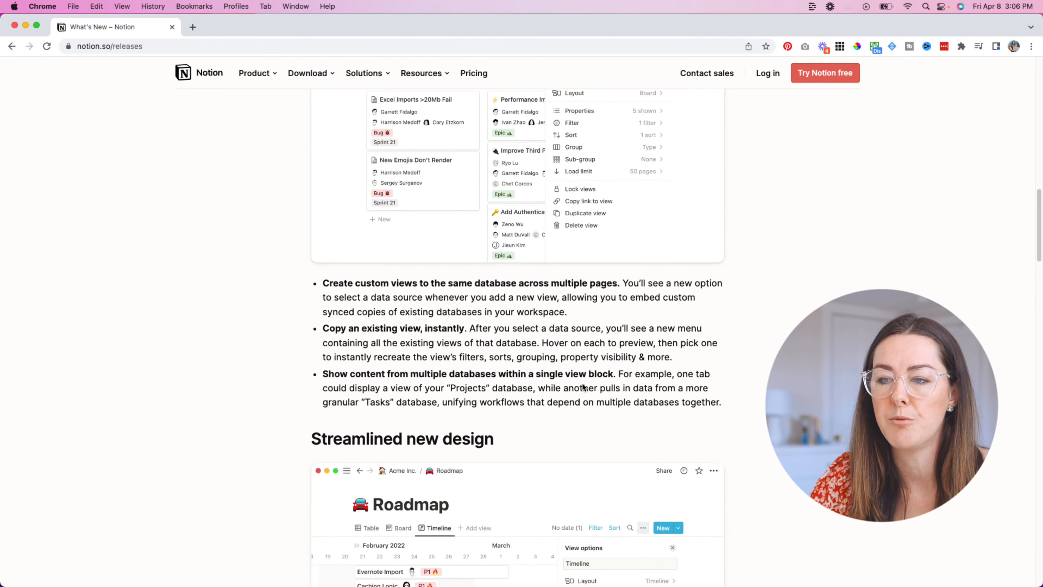
scroll(616, 374, down, 4)
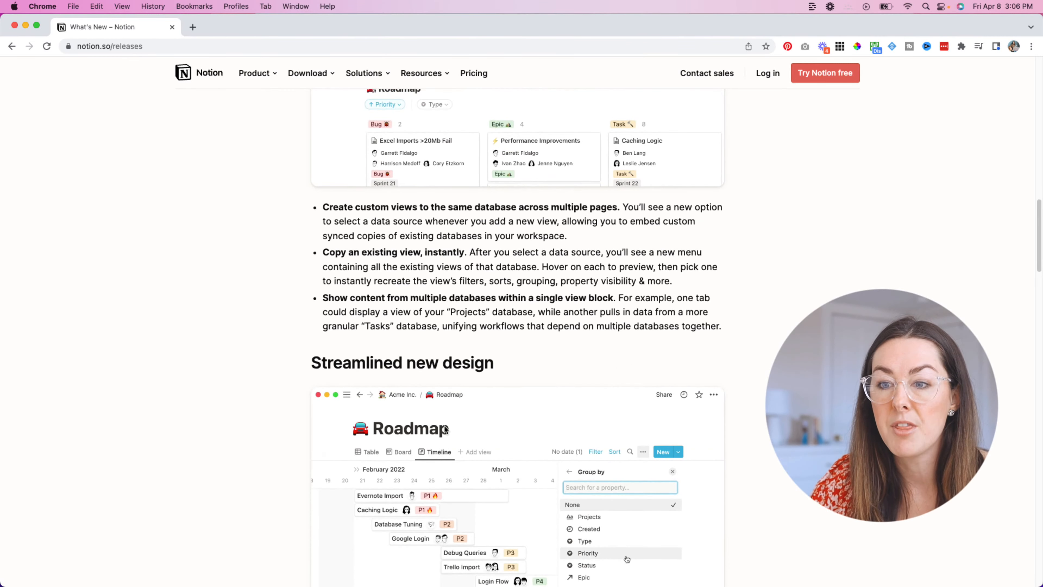
scroll(448, 427, down, 3)
scroll(450, 421, down, 4)
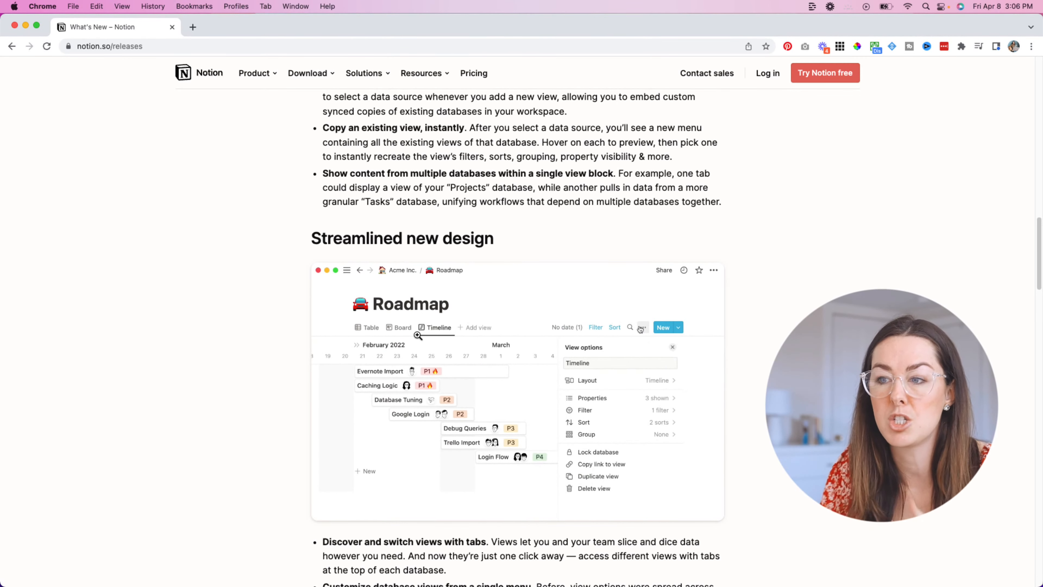
scroll(799, 289, down, 2)
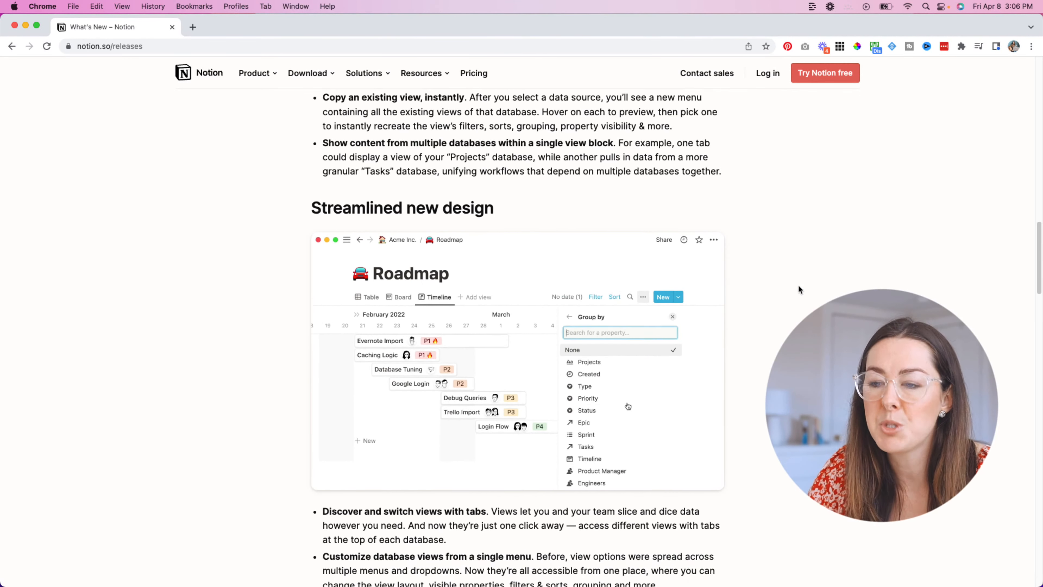
scroll(798, 285, down, 4)
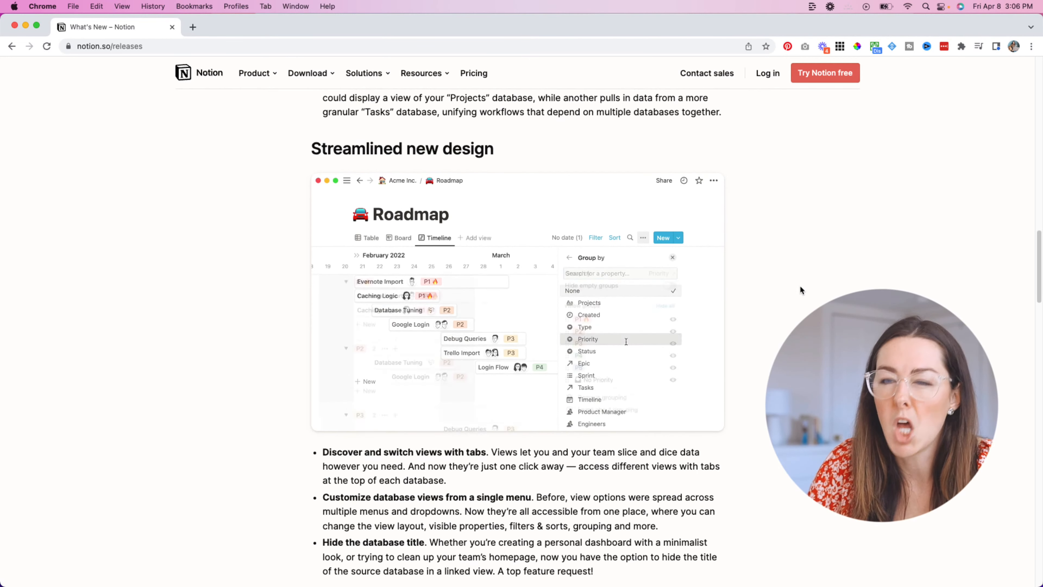
scroll(800, 289, down, 3)
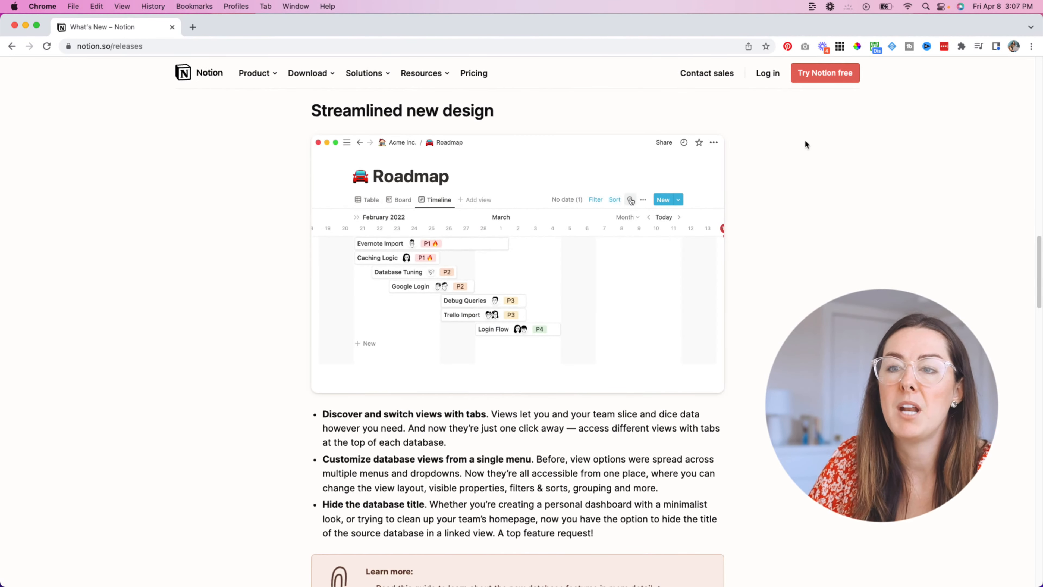
scroll(492, 206, down, 1)
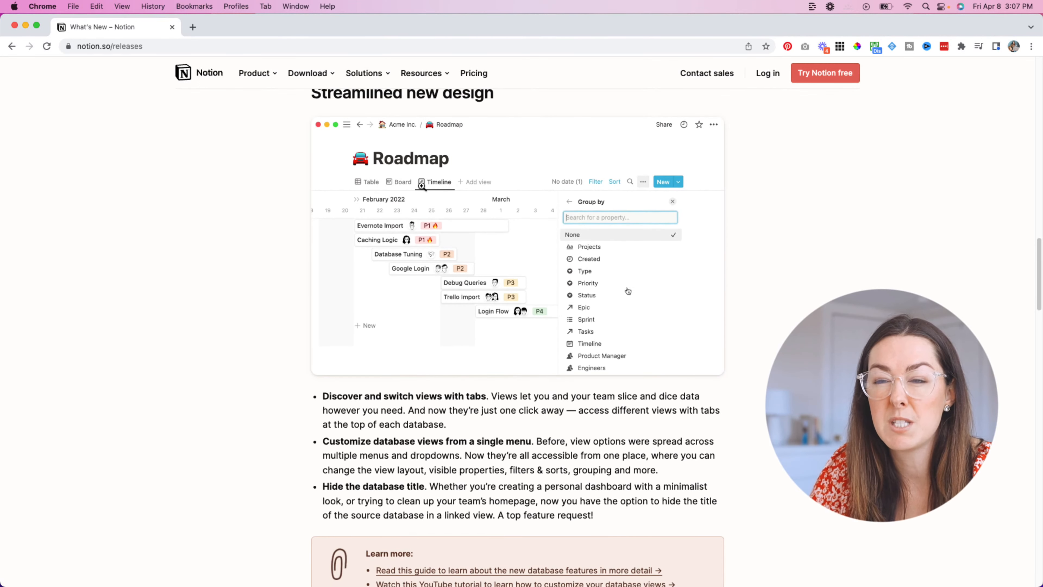
scroll(402, 196, down, 2)
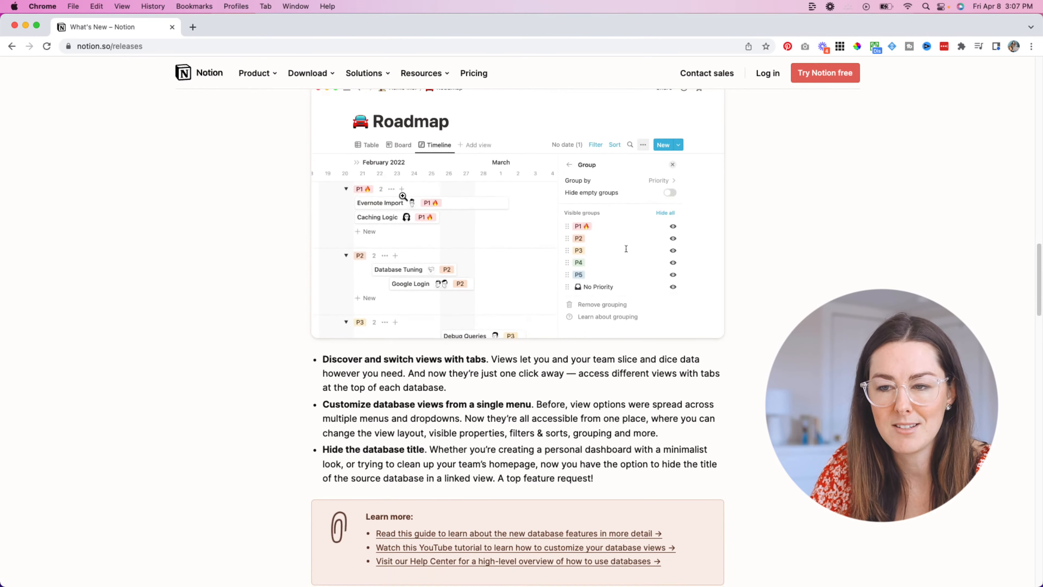
scroll(411, 222, down, 5)
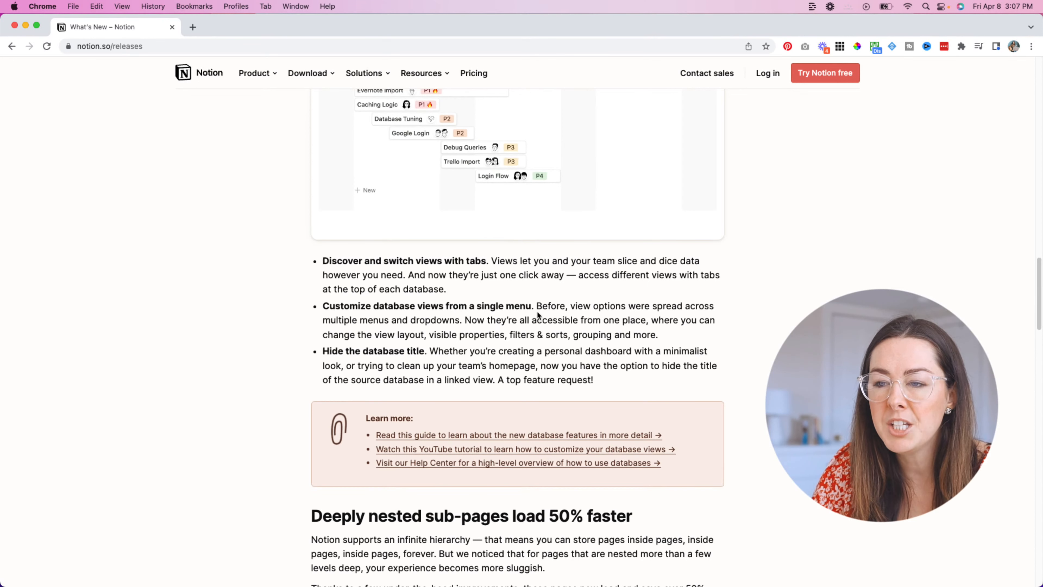
scroll(538, 315, down, 3)
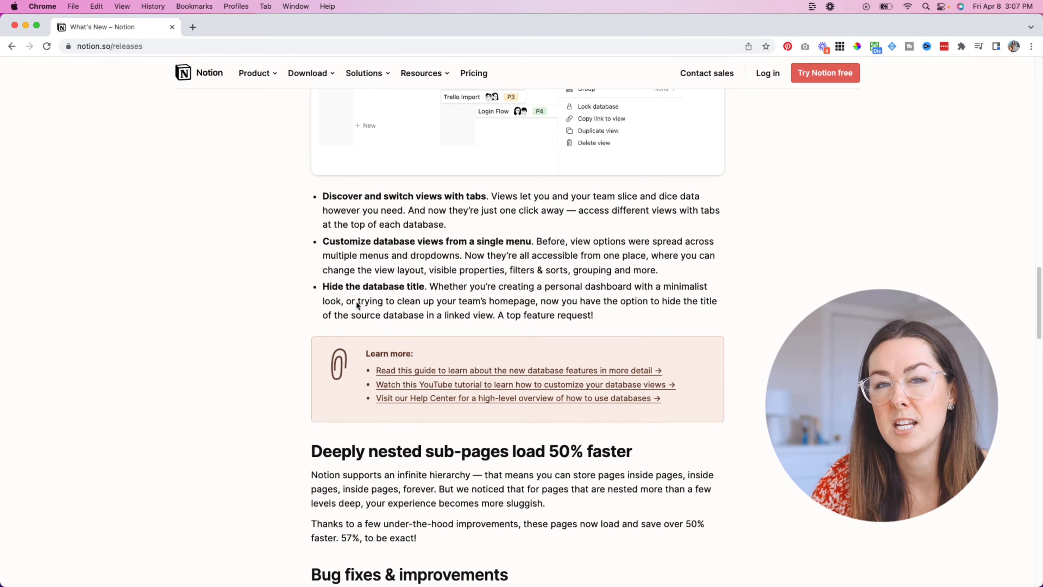
scroll(374, 292, down, 1)
scroll(374, 296, down, 1)
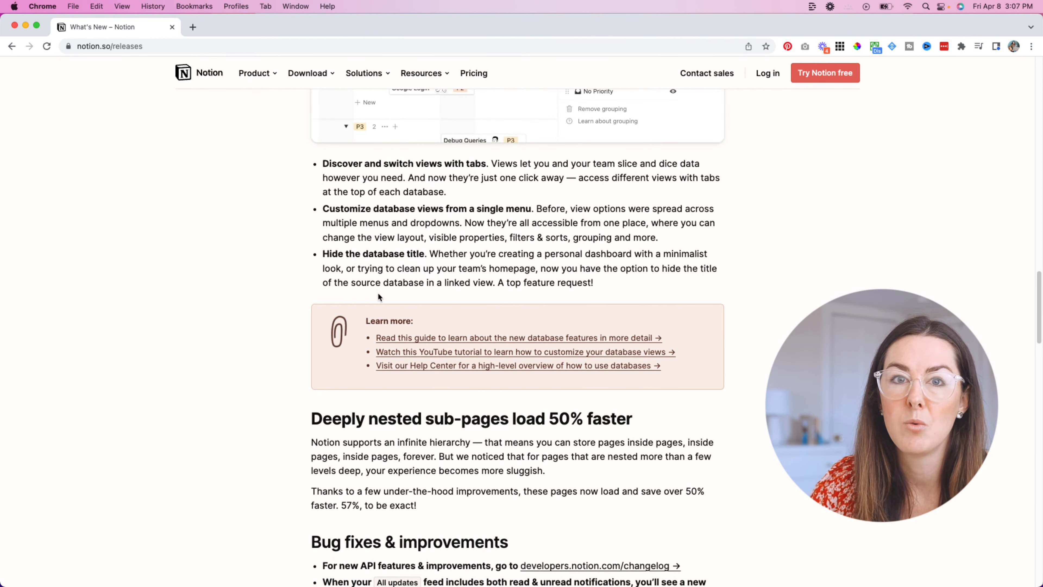
scroll(377, 294, down, 15)
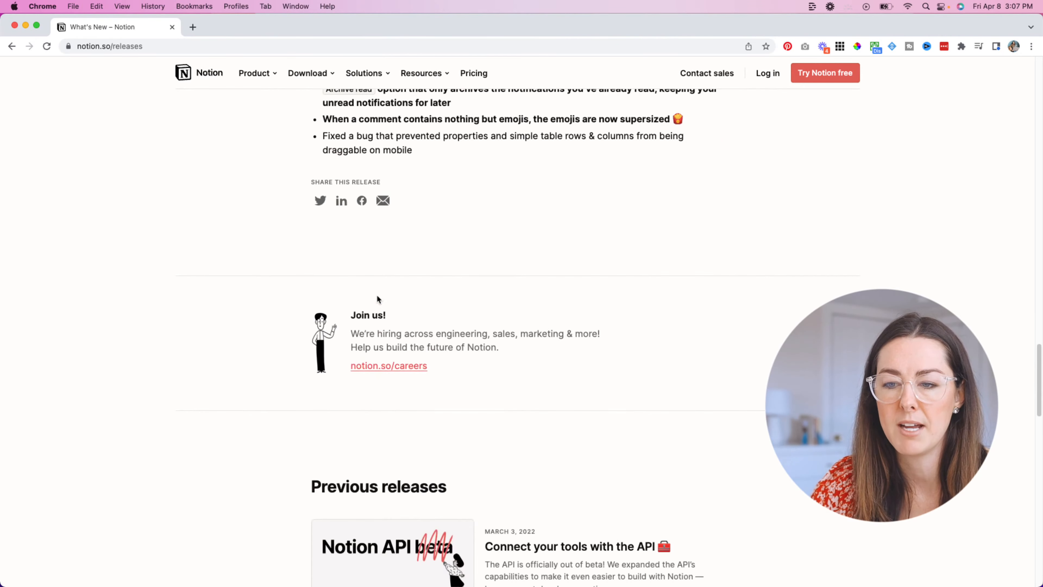
scroll(378, 298, down, 11)
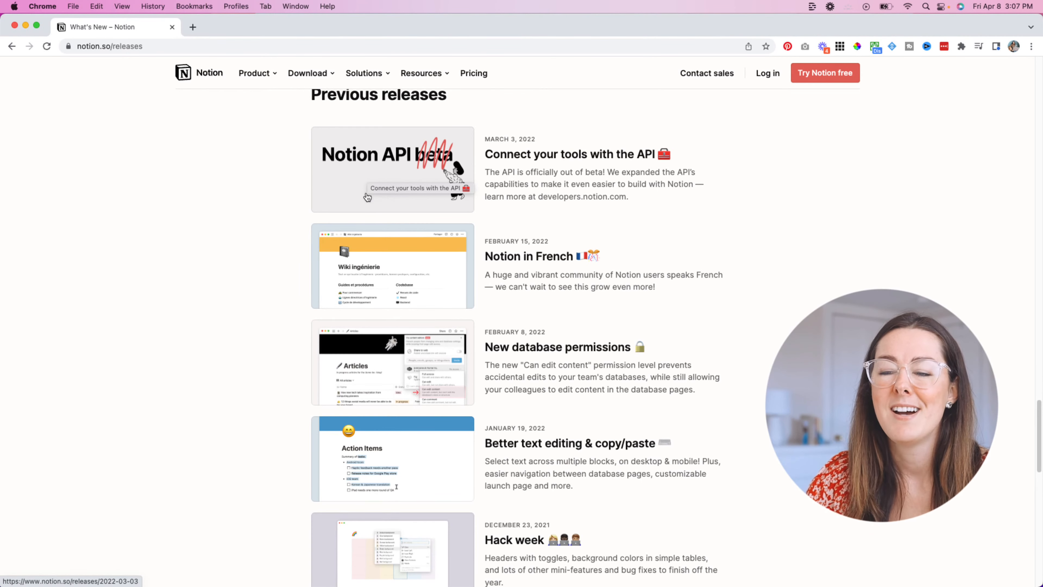
scroll(368, 197, up, 10)
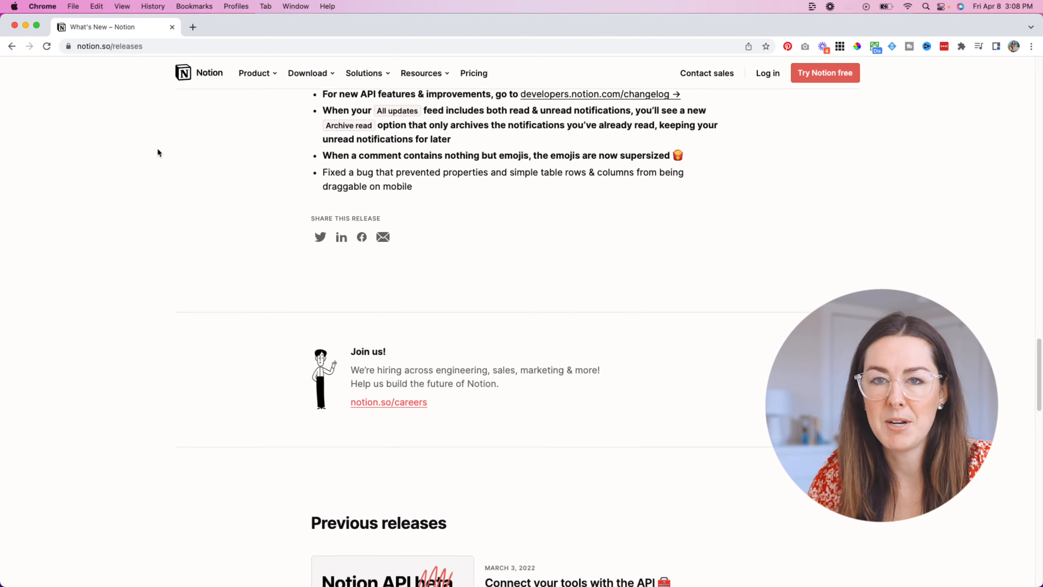
scroll(159, 148, up, 15)
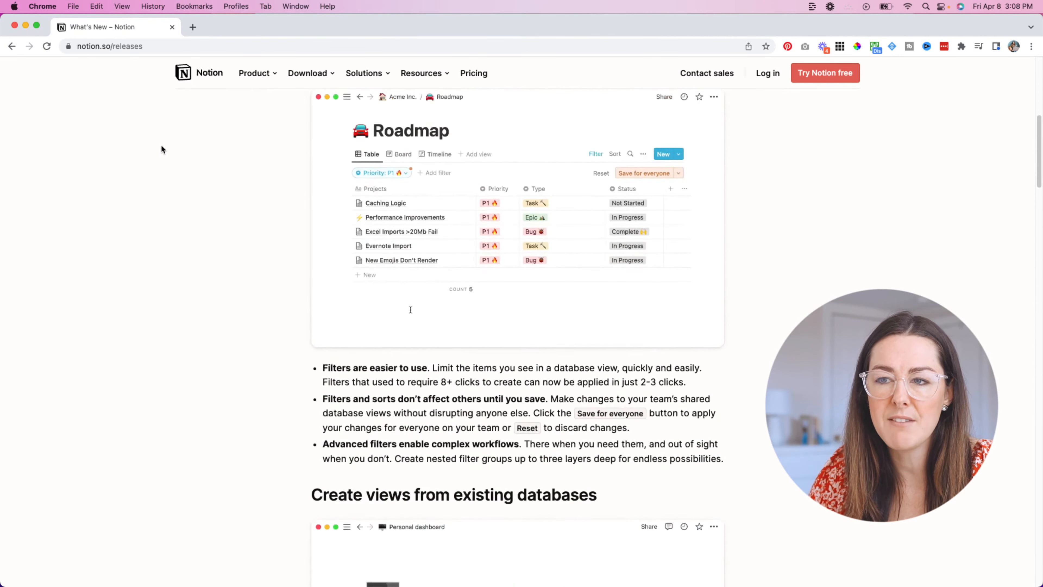
Step: Scroll back up to the Roadmap filter notes on the releases page
scroll(162, 149, up, 10)
scroll(263, 175, down, 11)
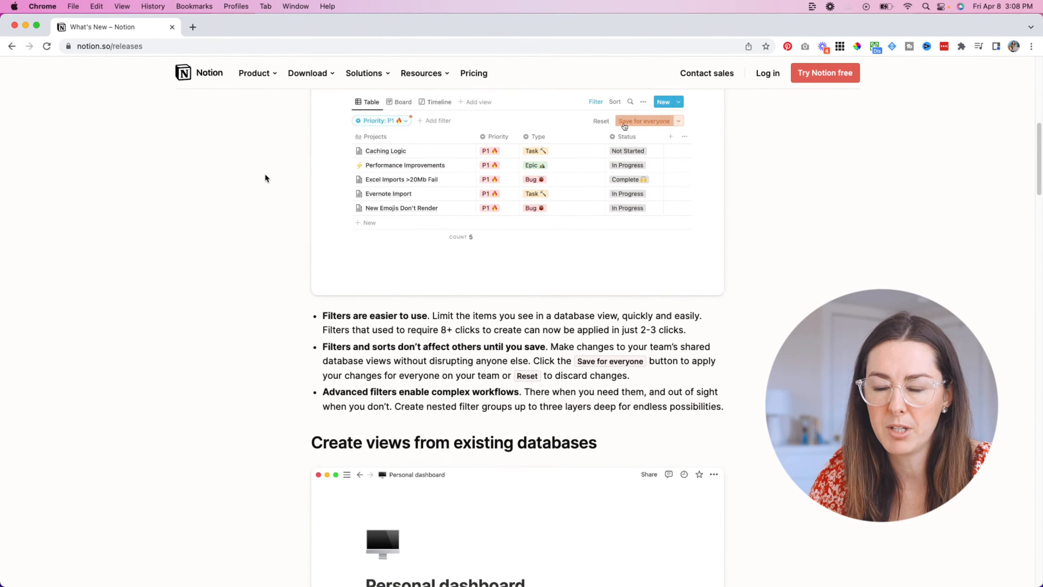
scroll(392, 301, up, 2)
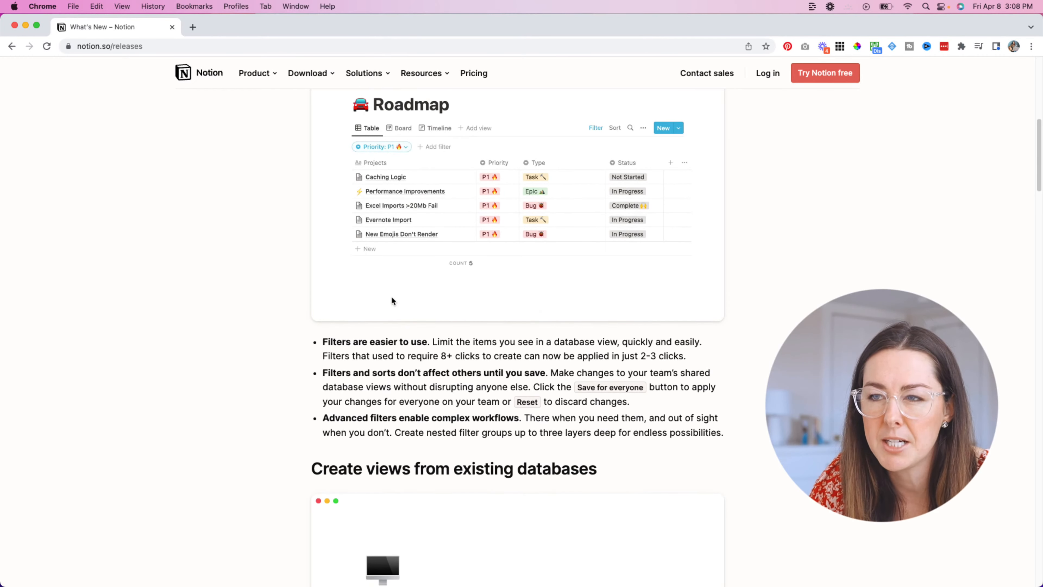
scroll(464, 249, down, 5)
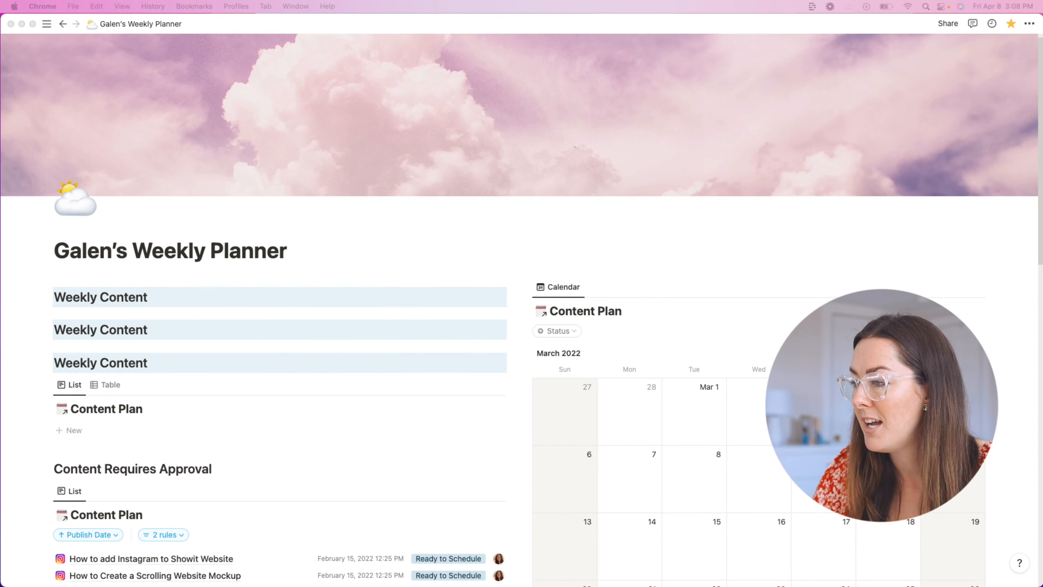
Step: Bring the Notion Weekly Planner window to the front and scroll through the page
click(344, 224)
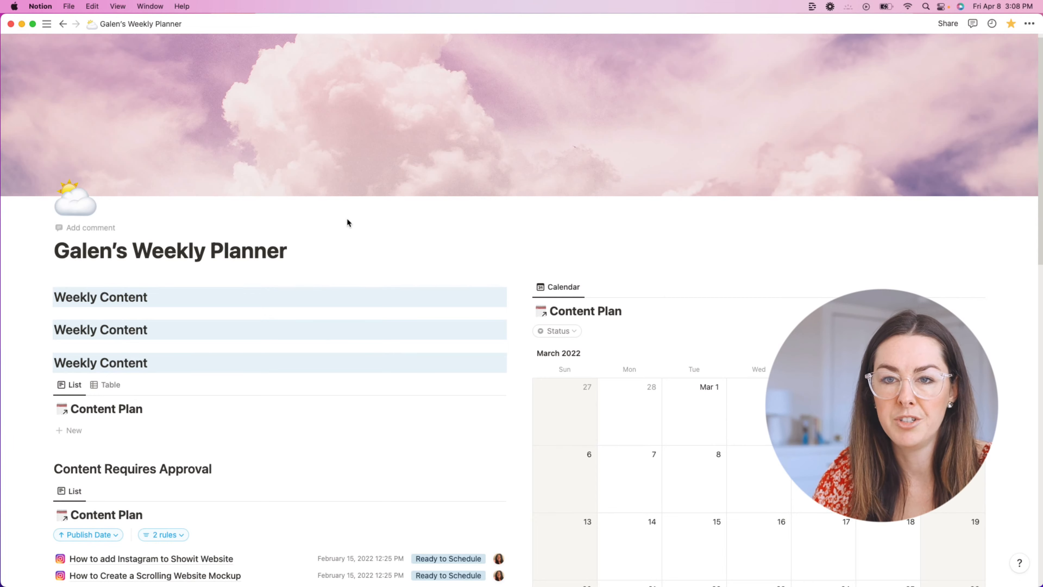
scroll(320, 233, down, 5)
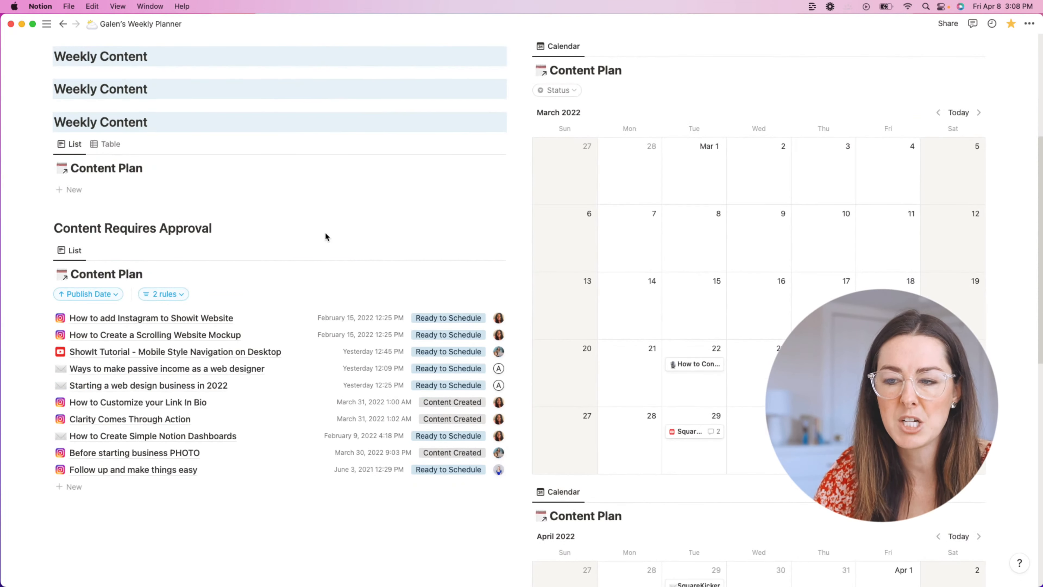
scroll(326, 234, down, 5)
scroll(325, 236, down, 5)
scroll(325, 233, up, 15)
scroll(324, 234, down, 15)
scroll(324, 233, up, 15)
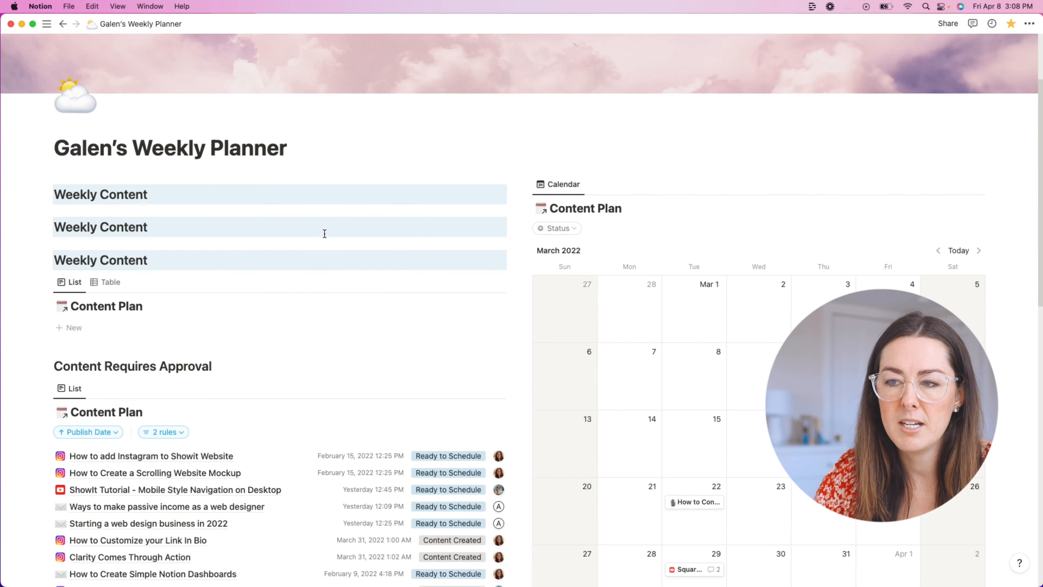
scroll(325, 233, down, 15)
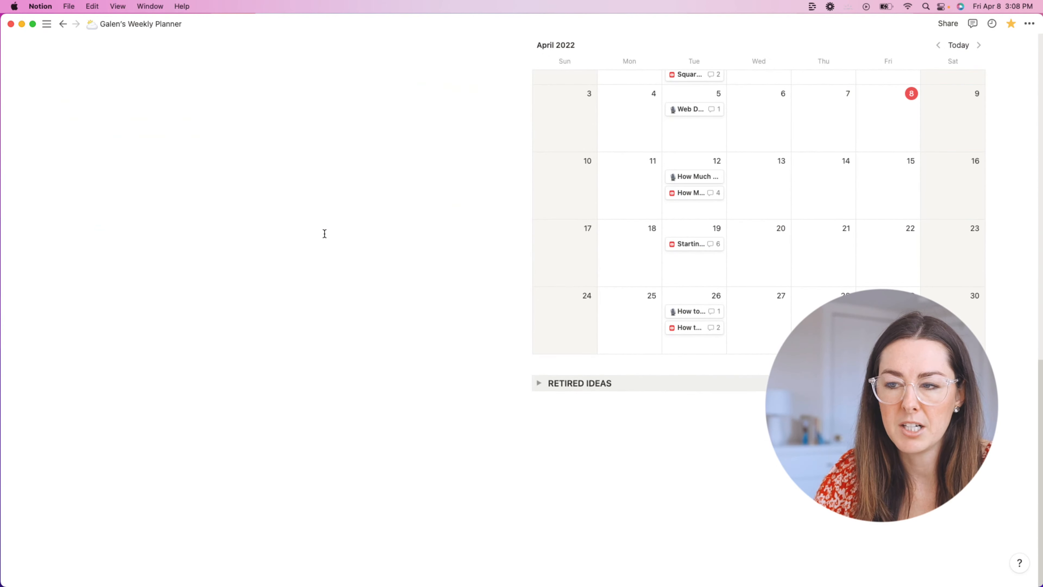
scroll(275, 311, up, 6)
scroll(282, 302, down, 6)
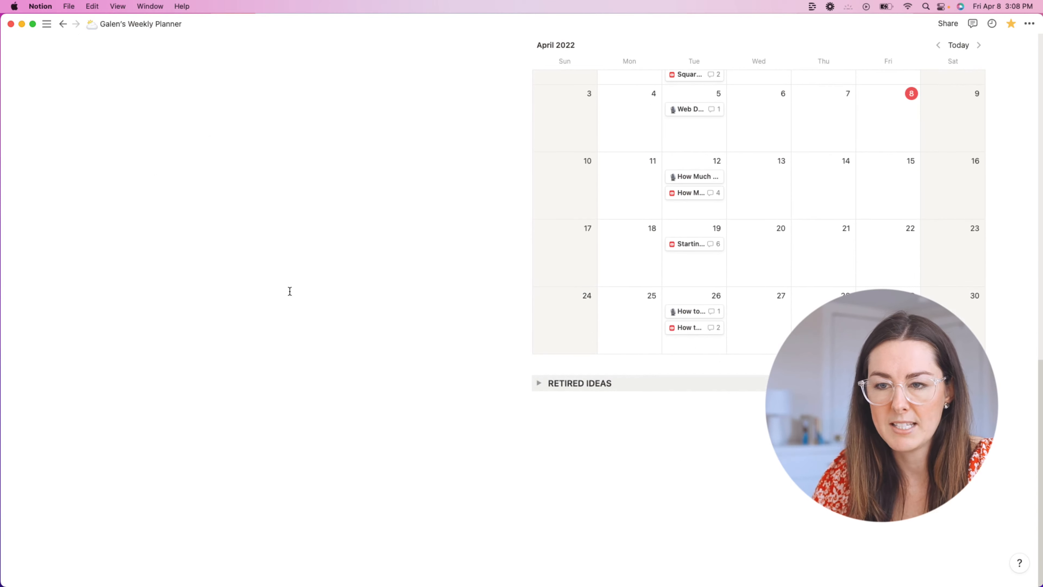
scroll(423, 372, up, 6)
scroll(480, 417, down, 6)
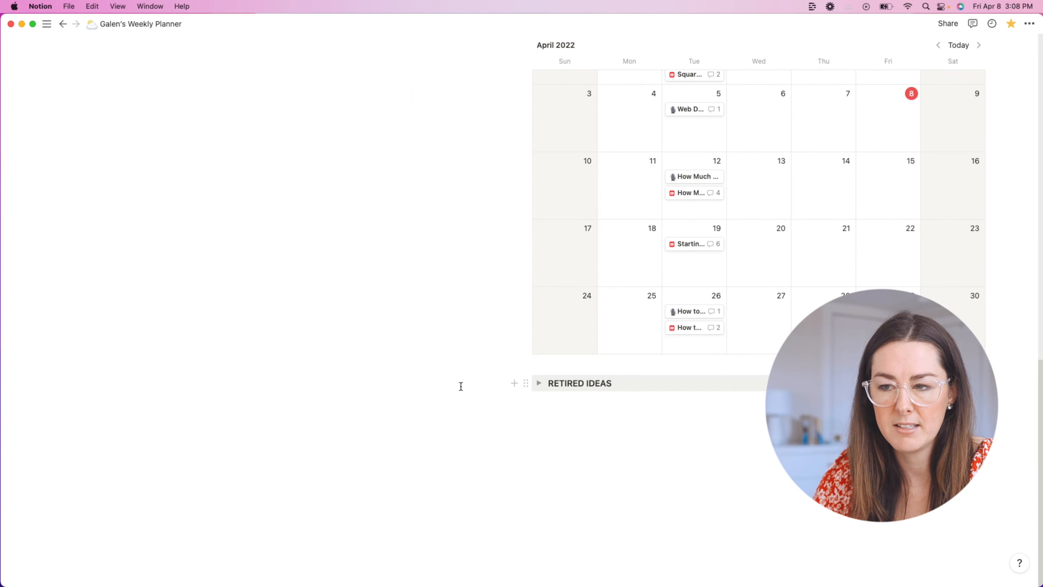
scroll(449, 333, up, 6)
scroll(435, 323, down, 6)
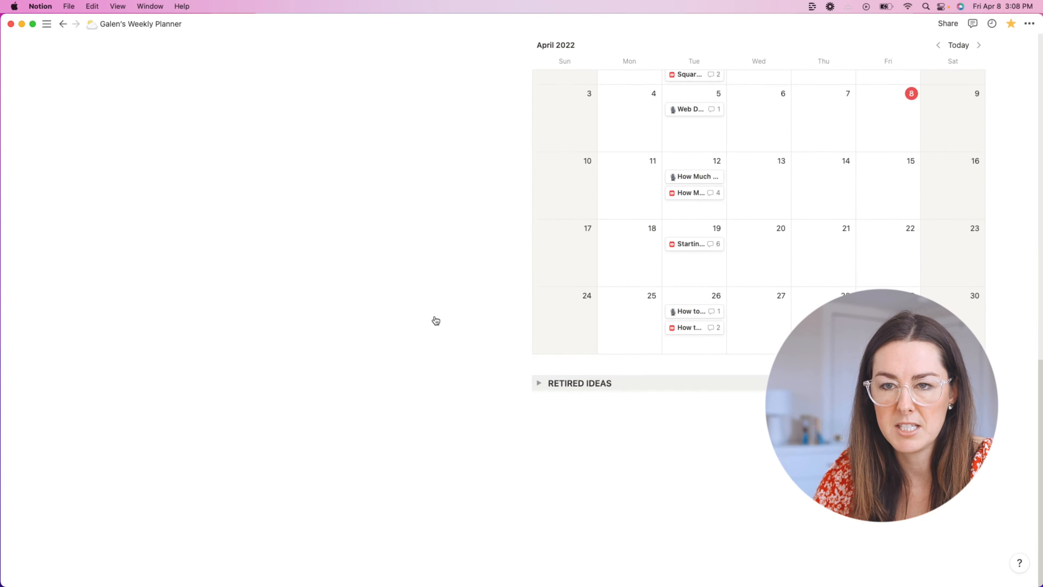
Step: Add an empty line below the Retired Ideas toggle
click(607, 433)
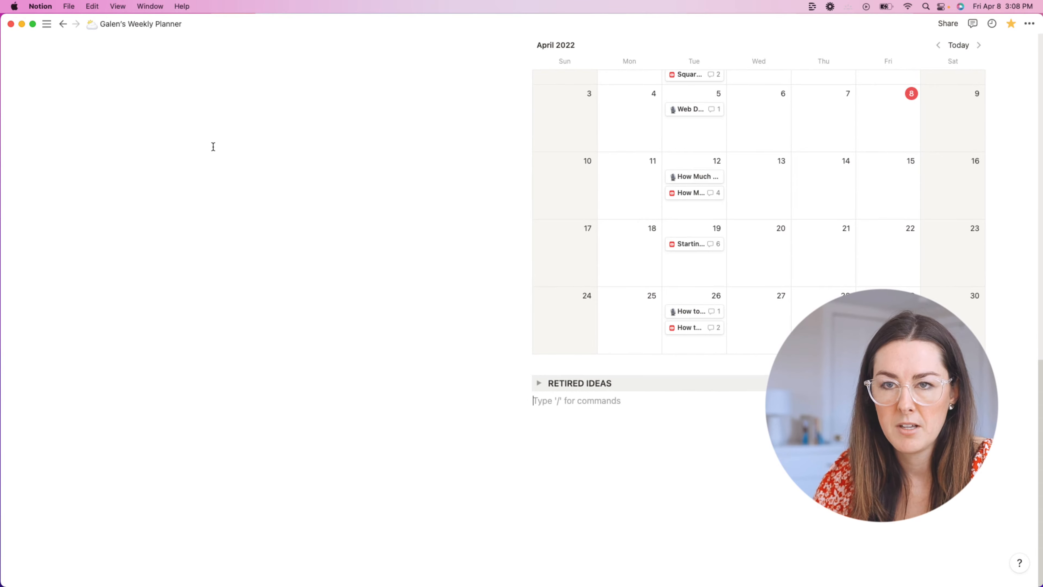
scroll(218, 148, up, 15)
scroll(373, 163, down, 3)
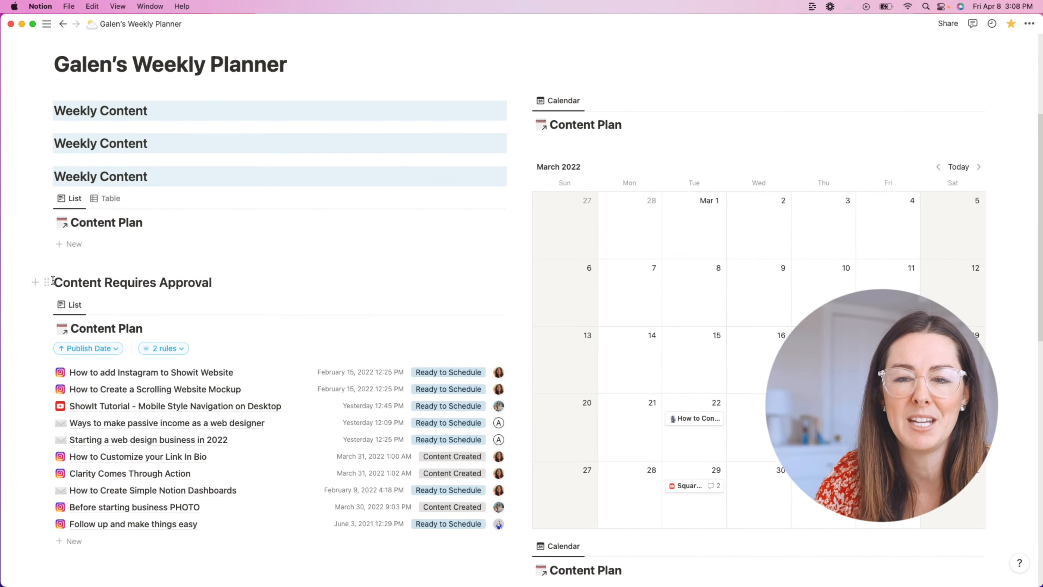
Step: Delete the Content Requires Approval heading and both Content Plan lists
click(47, 282)
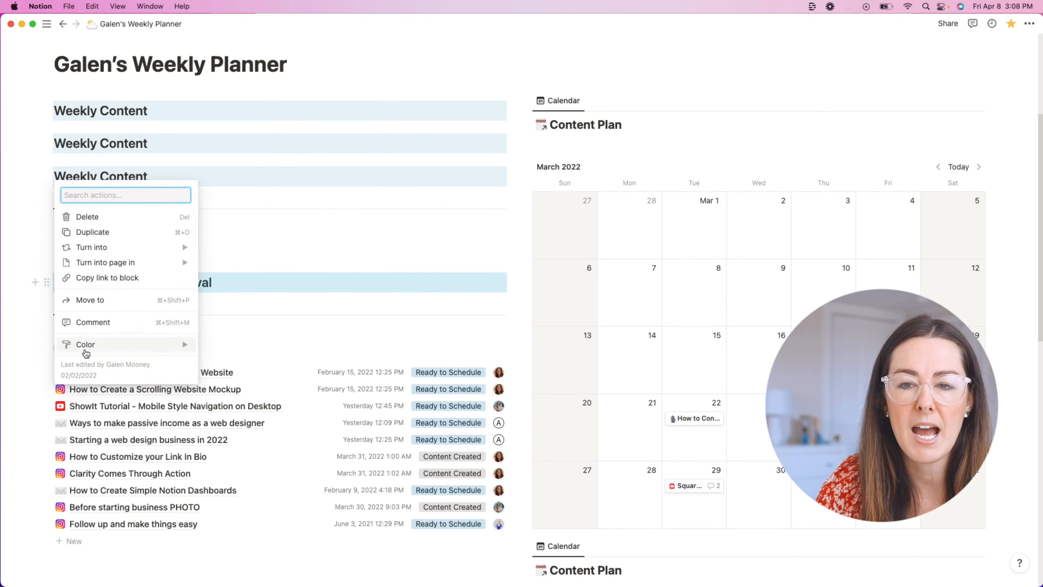
click(87, 217)
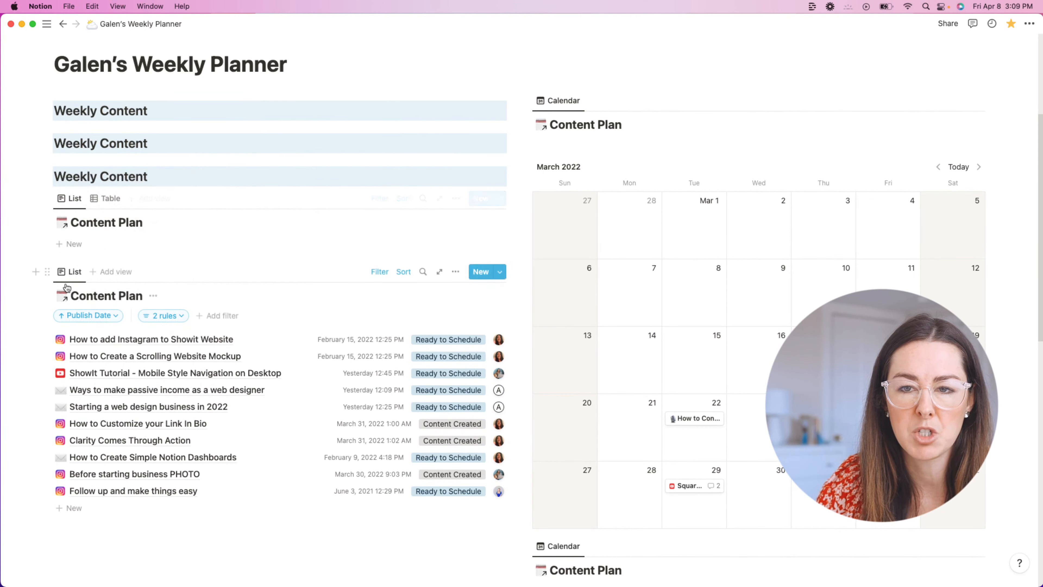
click(47, 271)
click(116, 192)
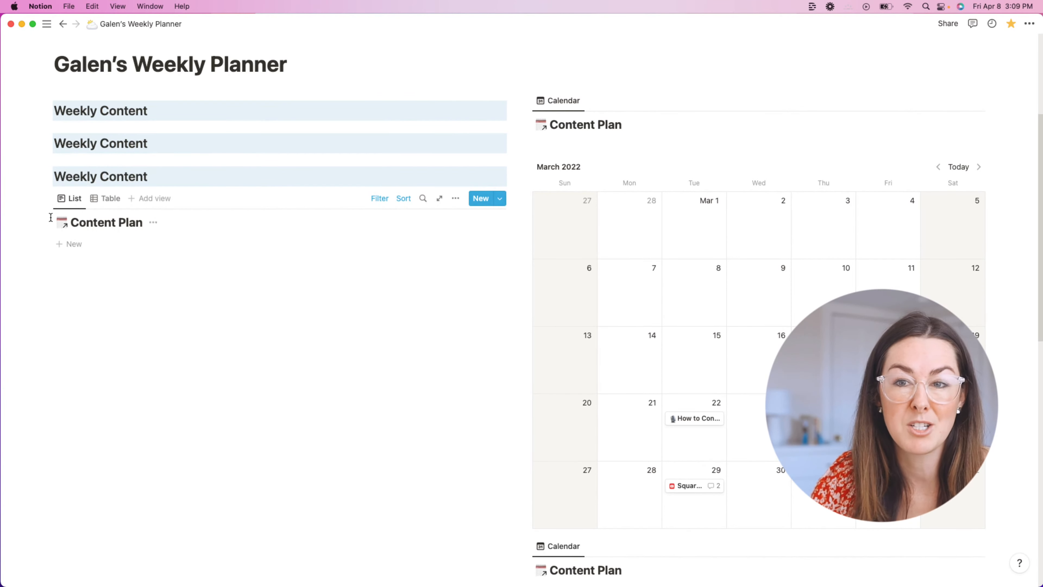
click(46, 200)
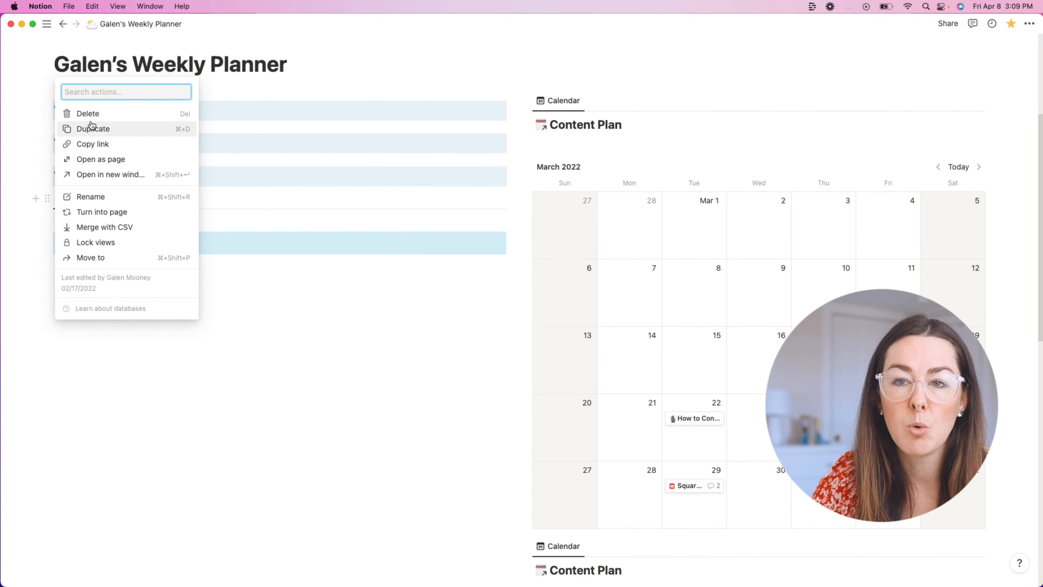
click(84, 112)
click(143, 217)
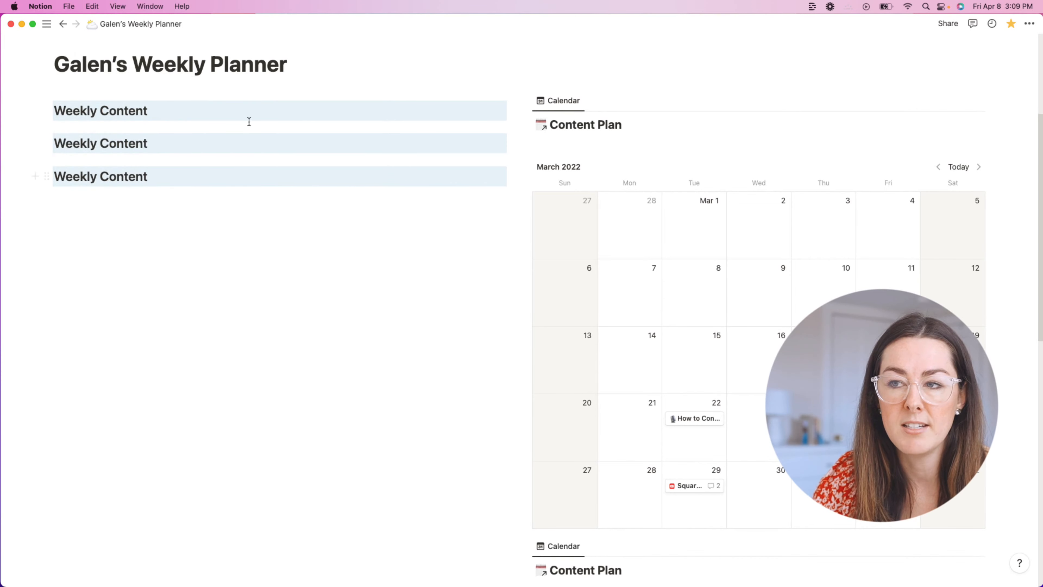
scroll(230, 221, down, 8)
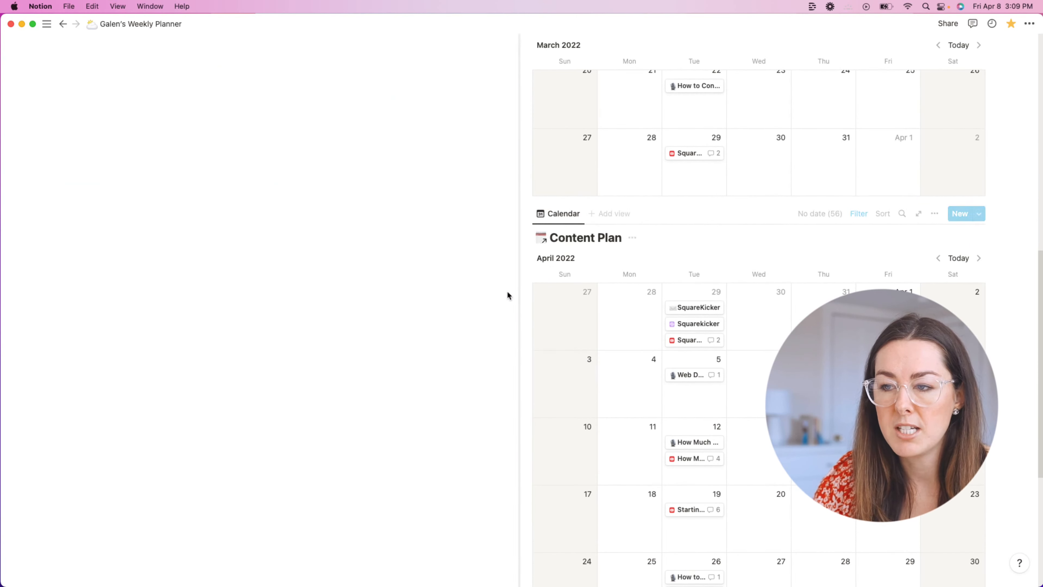
Step: Delete the April and remaining Content Plan calendars and the Retired Ideas toggle
click(525, 214)
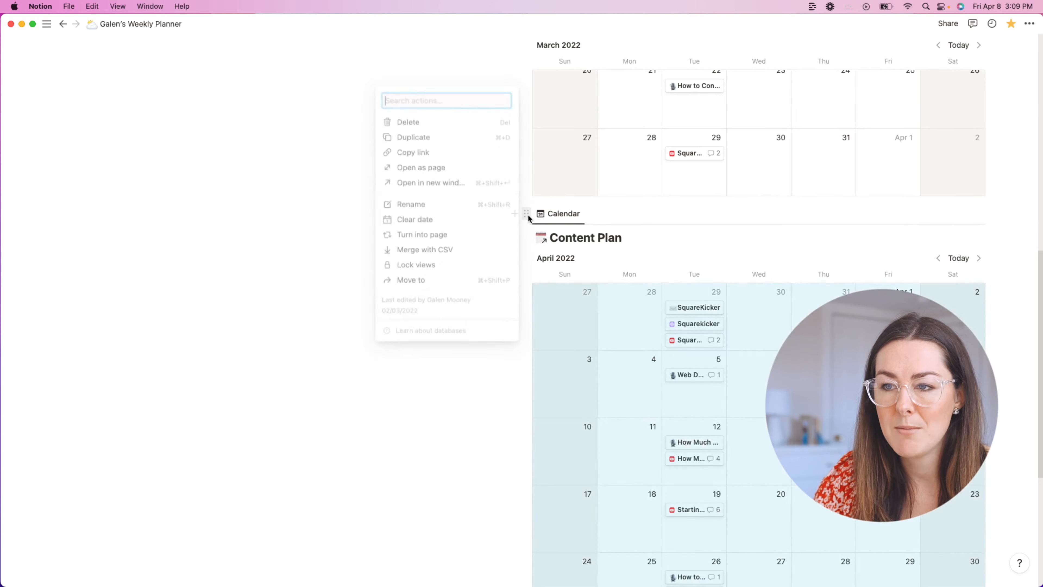
click(444, 123)
scroll(559, 268, up, 6)
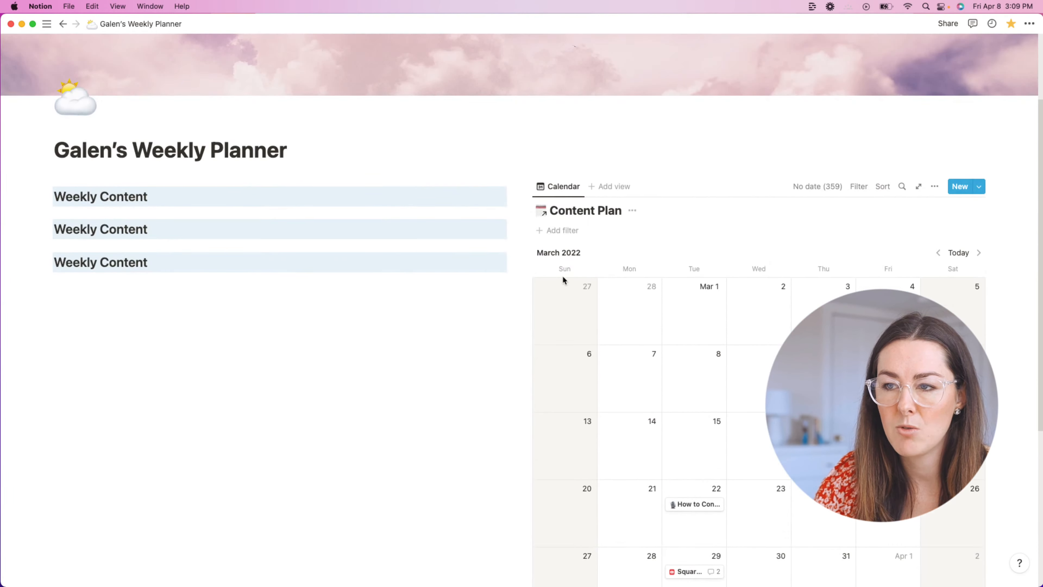
click(534, 213)
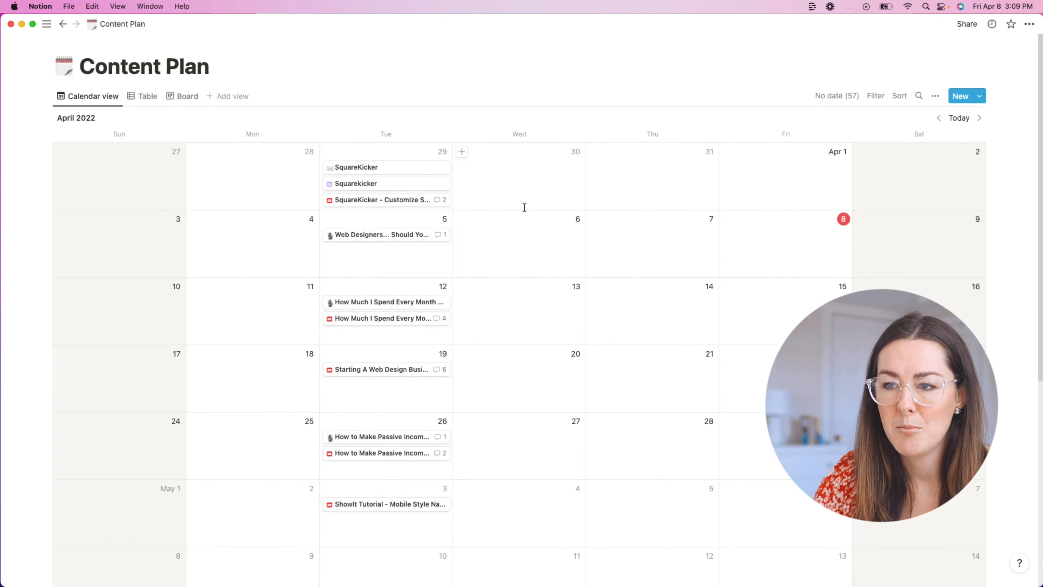
click(63, 23)
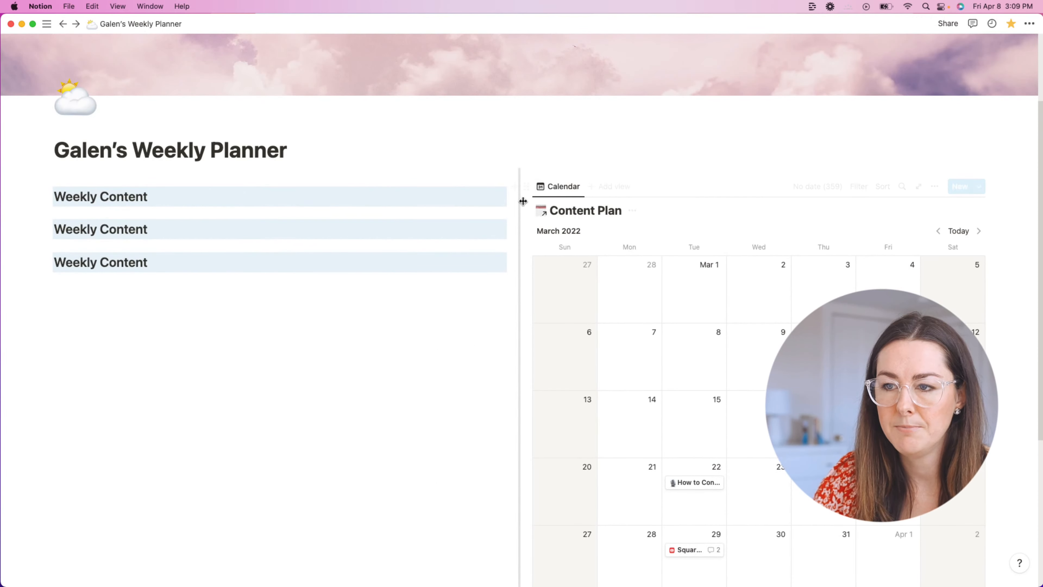
click(526, 187)
click(437, 99)
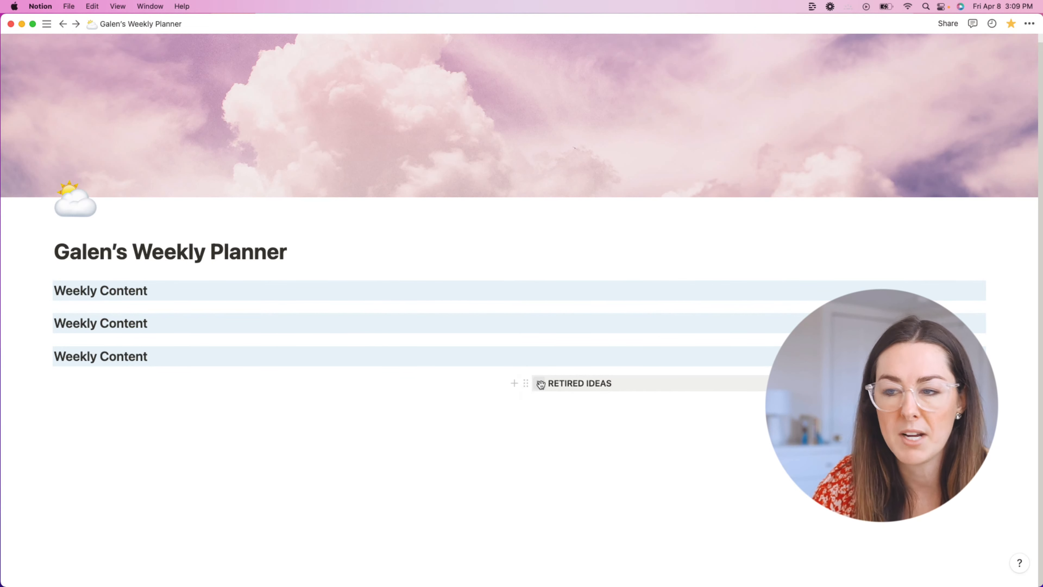
click(526, 383)
click(470, 319)
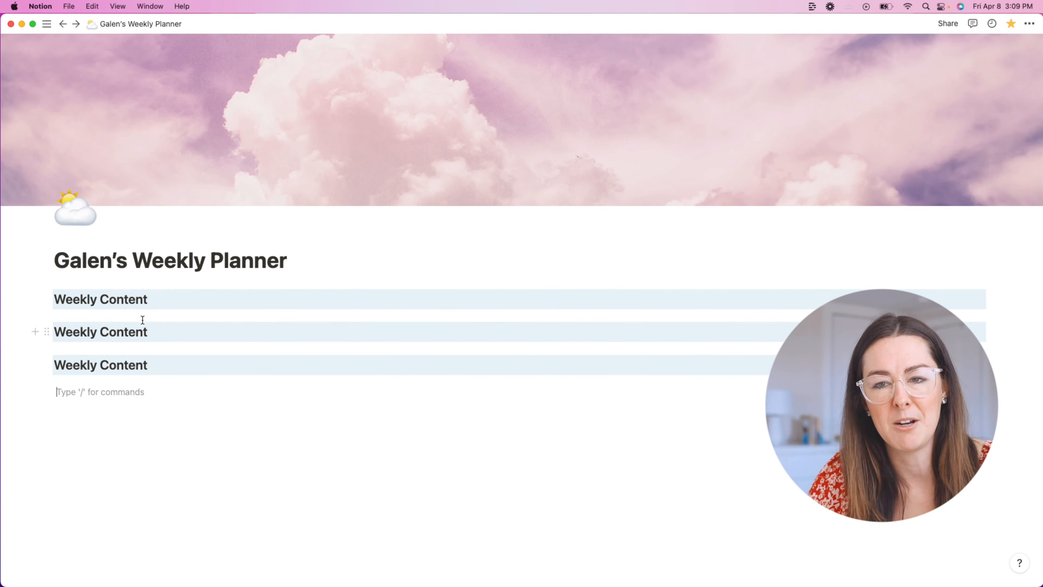
Step: Add a Heading 2 reading 'Any Heading That I Want' below the Weekly Content headings
triple_click(130, 306)
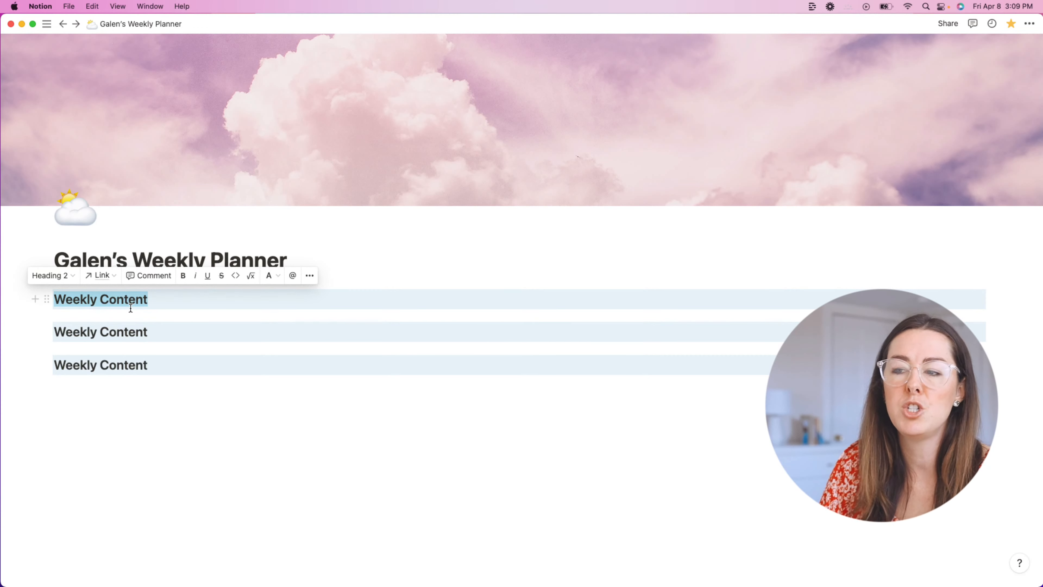
triple_click(112, 364)
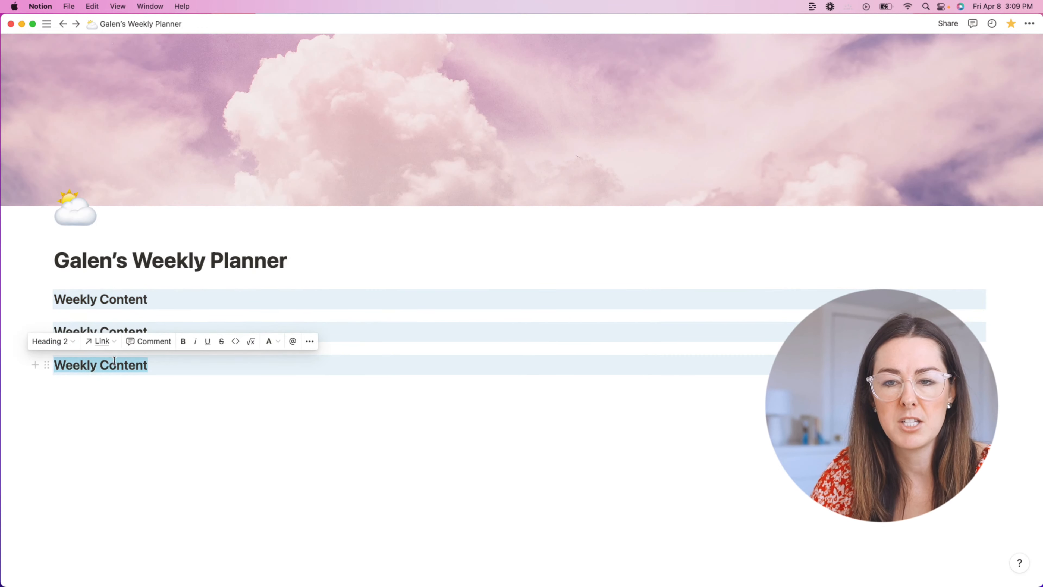
click(77, 401)
text(/h2)
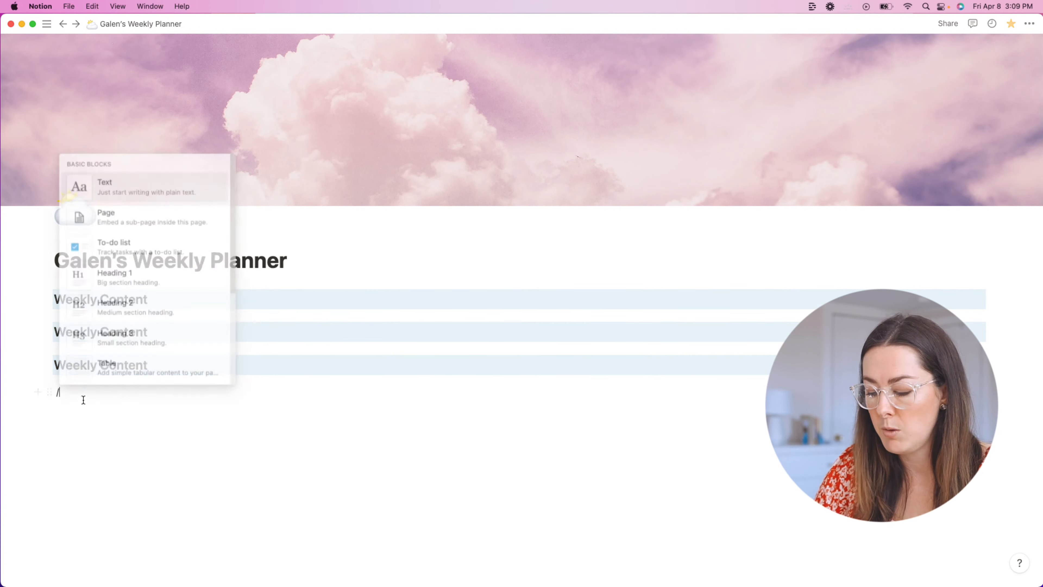
key(BackSpace)
key(BackSpace)
key(BackSpace)
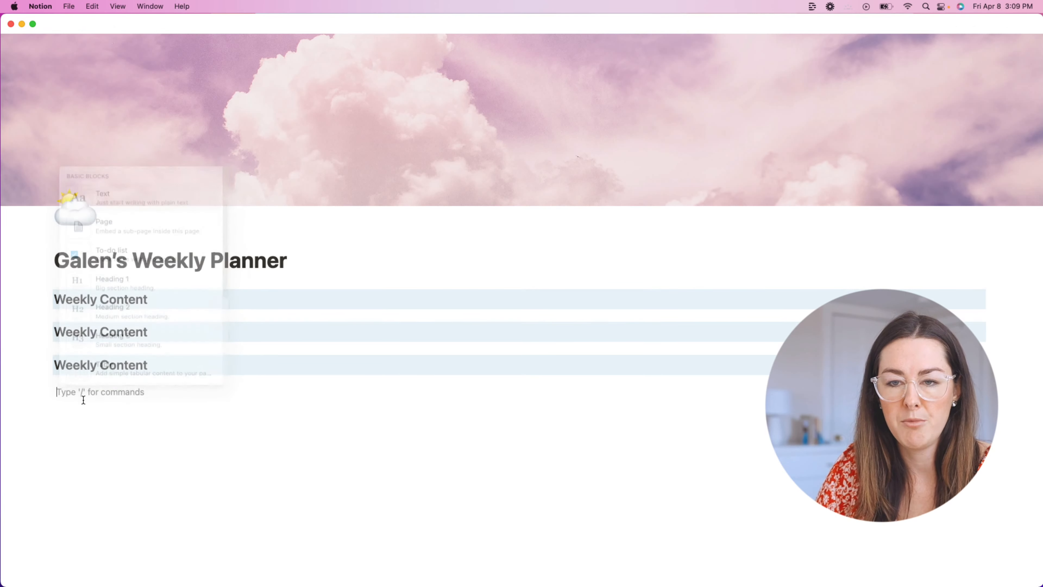
text(/h2)
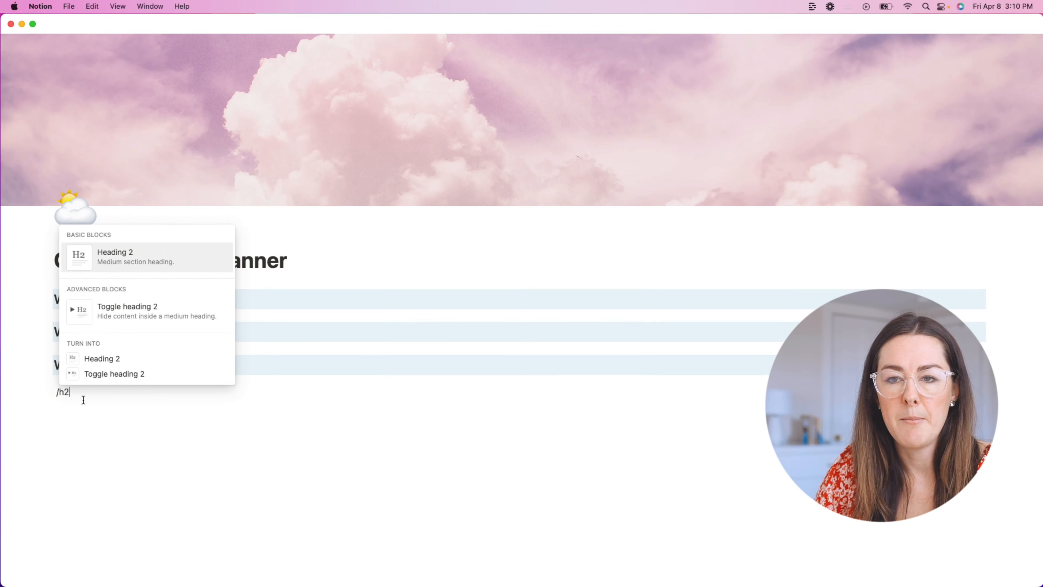
key(Return)
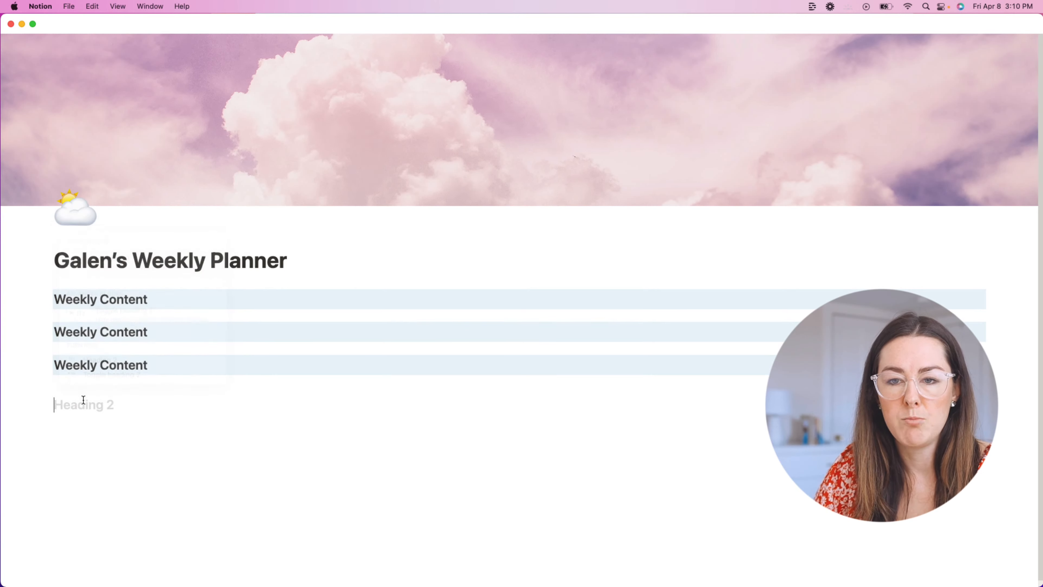
text(A)
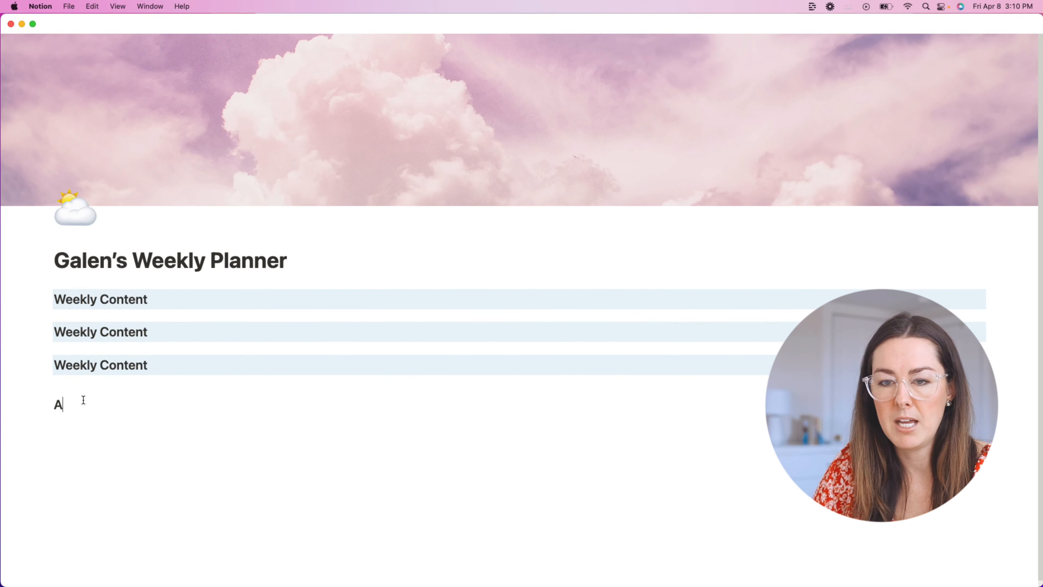
text(ny Heading That I Want)
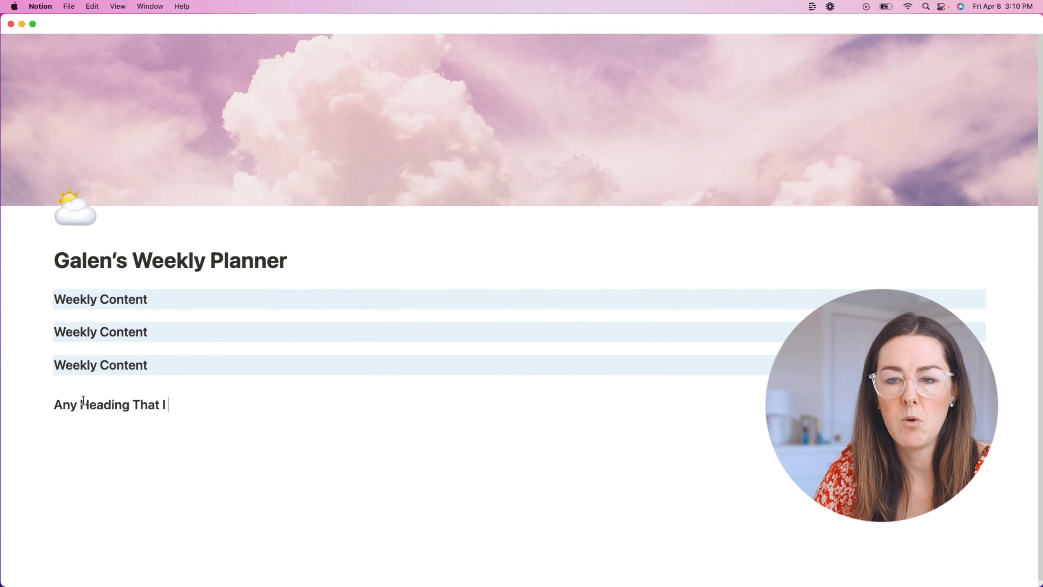
Step: Give the 'Any Heading That I Want' heading a blue background
mouse_move(25, 394)
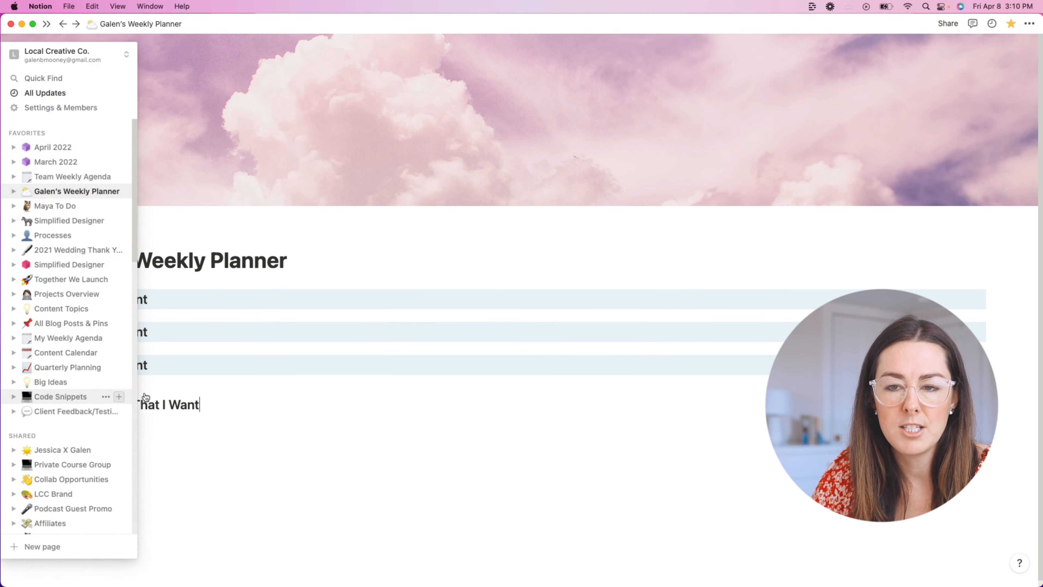
click(49, 405)
mouse_move(98, 465)
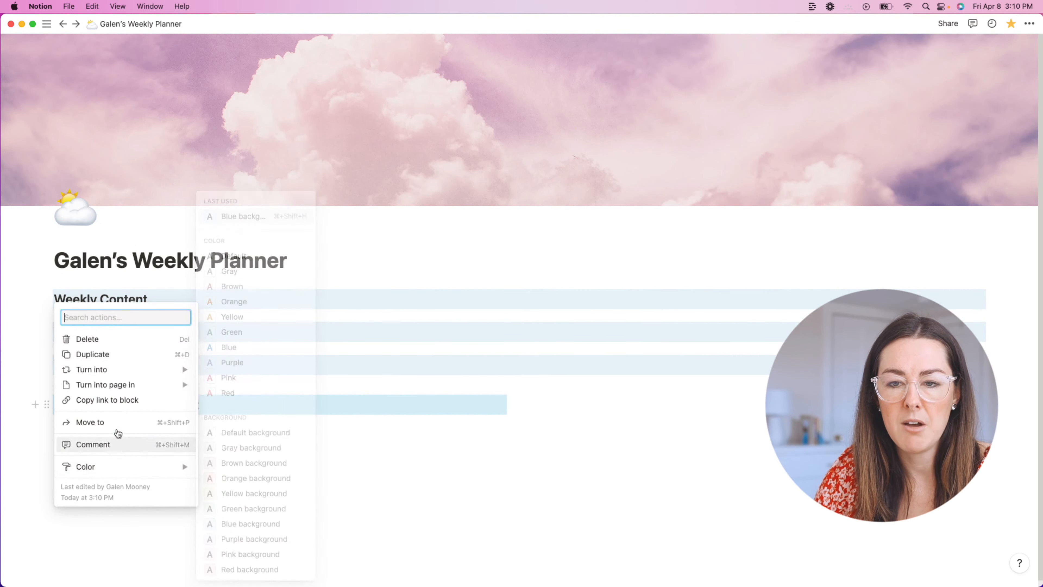
click(247, 524)
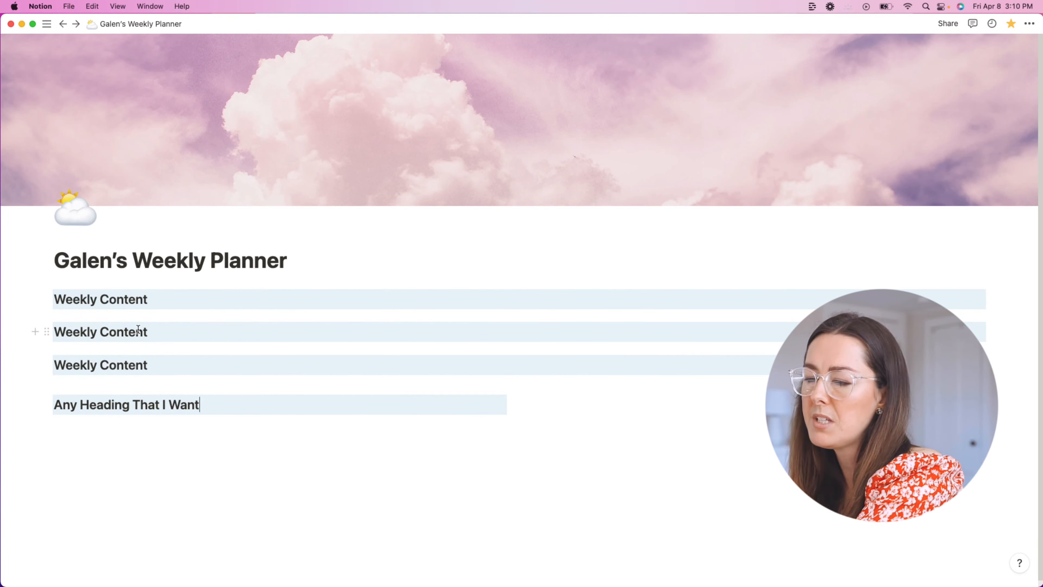
mouse_move(2, 302)
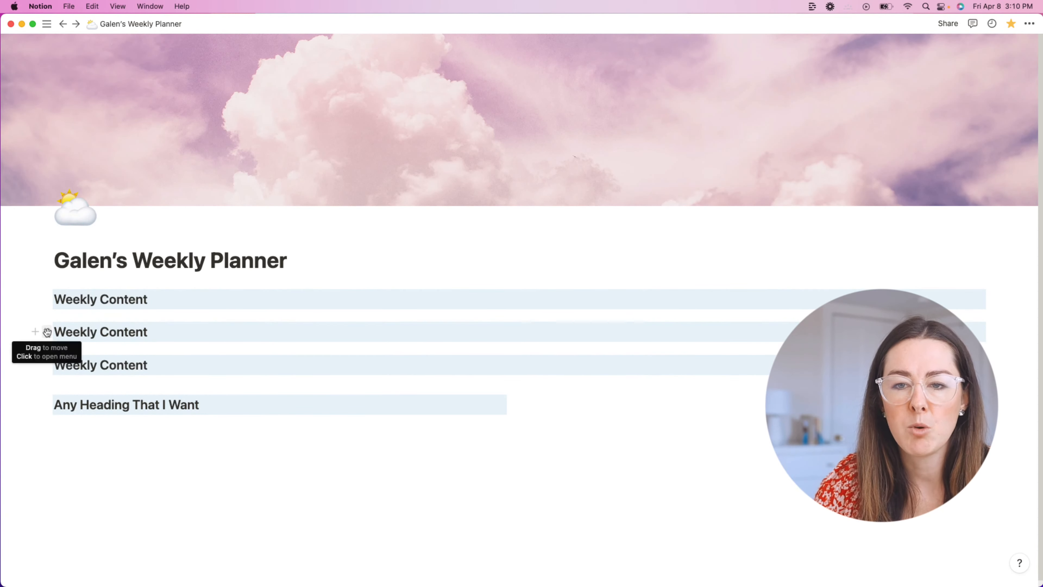
Step: Drag the headings into two columns, placing 'Any Heading That I Want' under the right Weekly Content
drag(44, 331, 988, 303)
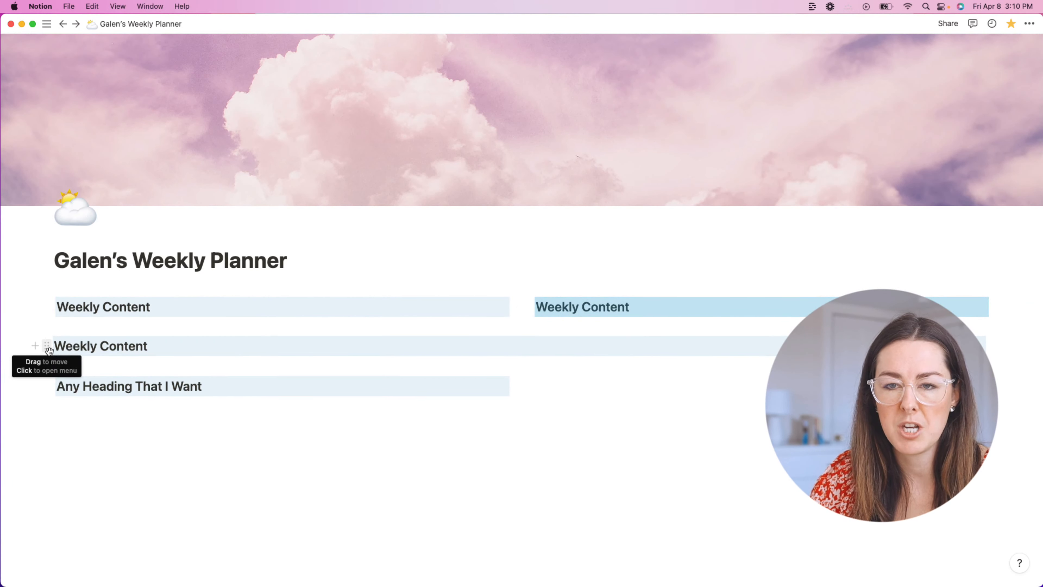
drag(49, 388, 1005, 348)
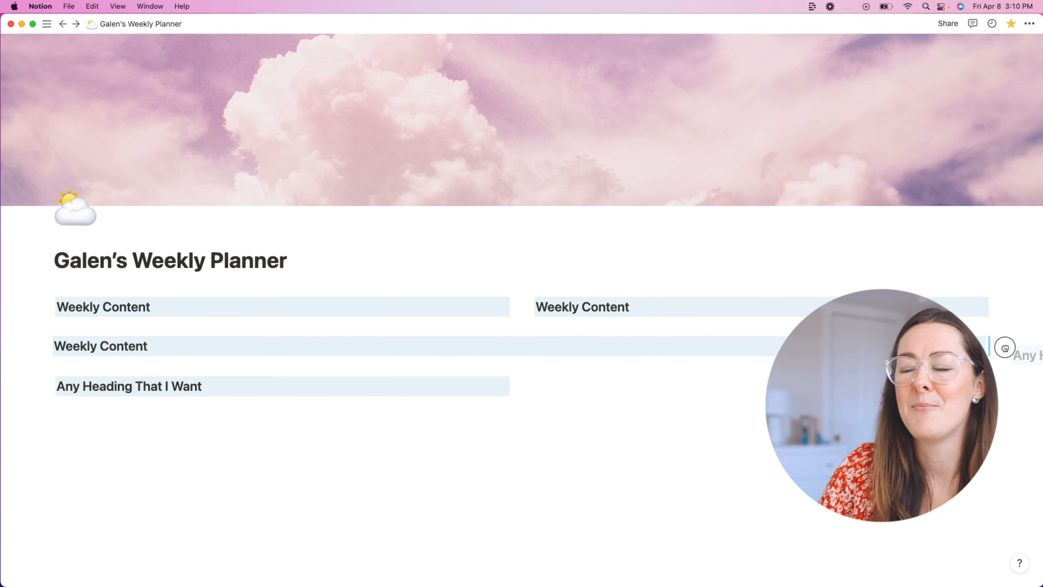
drag(1005, 348, 1000, 347)
click(547, 389)
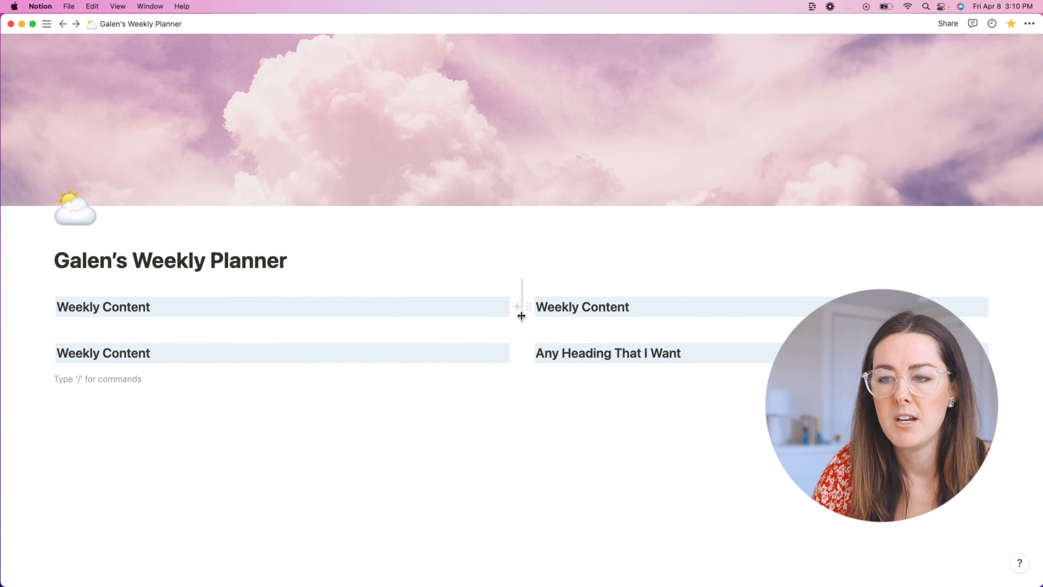
mouse_move(522, 336)
mouse_down()
mouse_move(575, 338)
mouse_move(520, 338)
mouse_up()
click(557, 411)
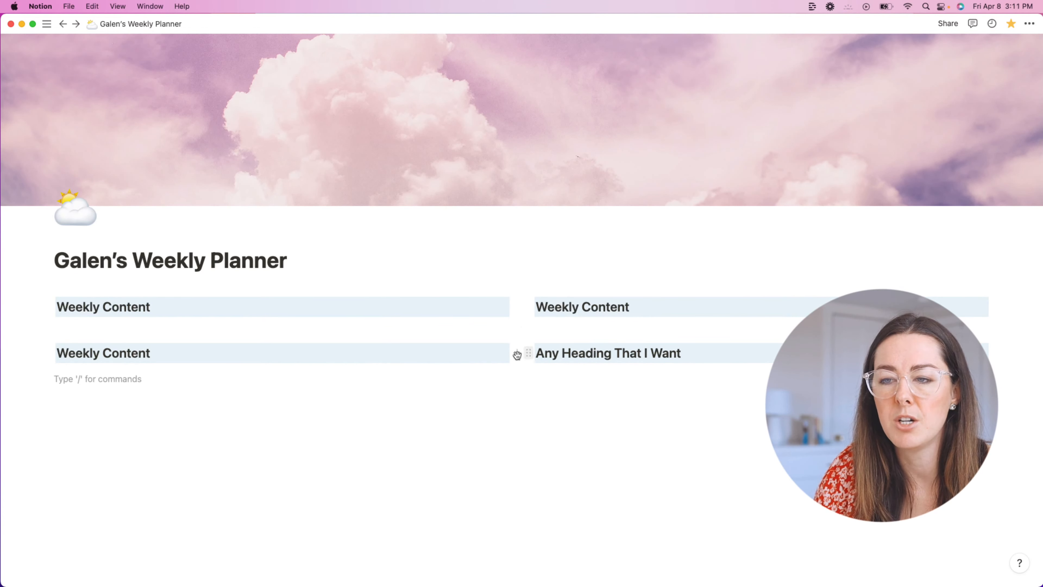
drag(50, 355, 83, 319)
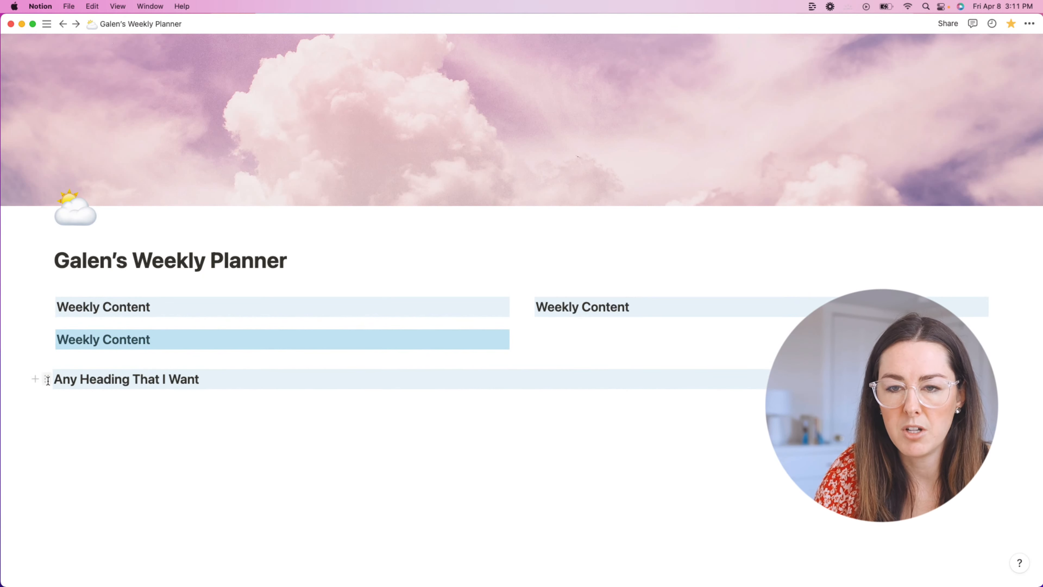
drag(47, 378, 543, 315)
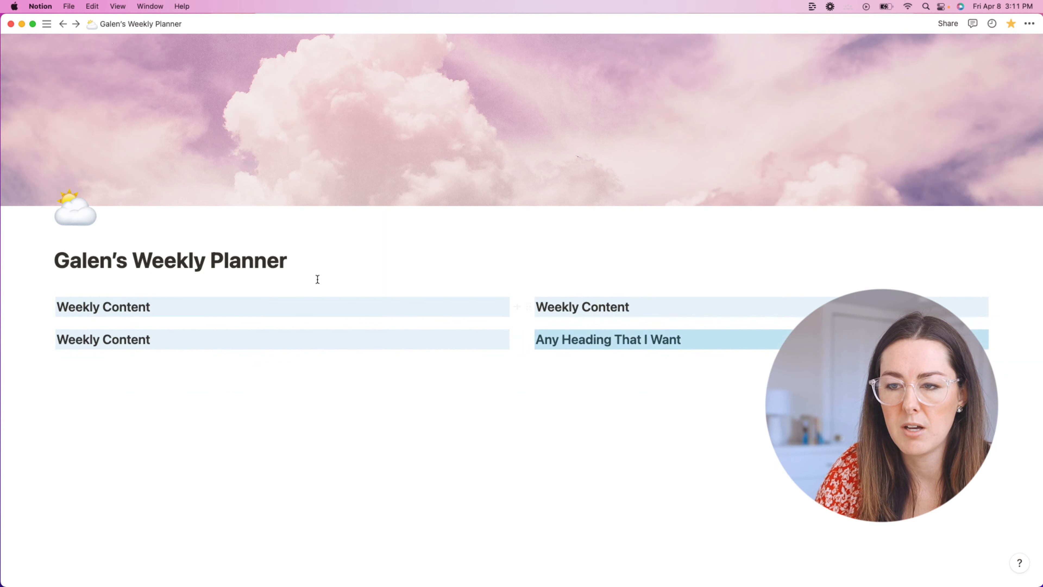
Step: Rename the top-left heading to 'Notes for' plus the owner's name and the right heading to 'Content Calendar'
click(621, 313)
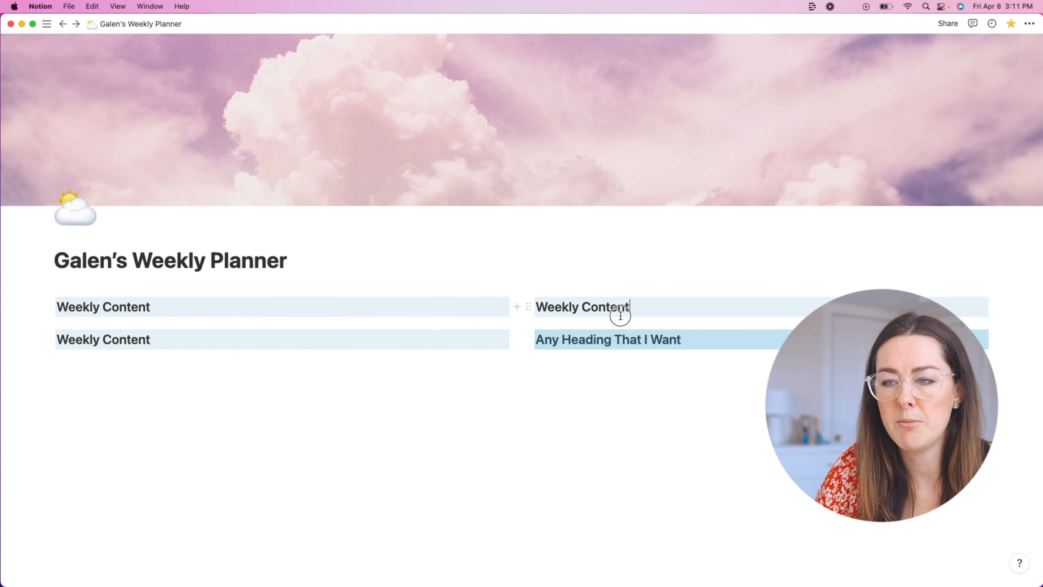
triple_click(617, 306)
click(188, 307)
triple_click(188, 307)
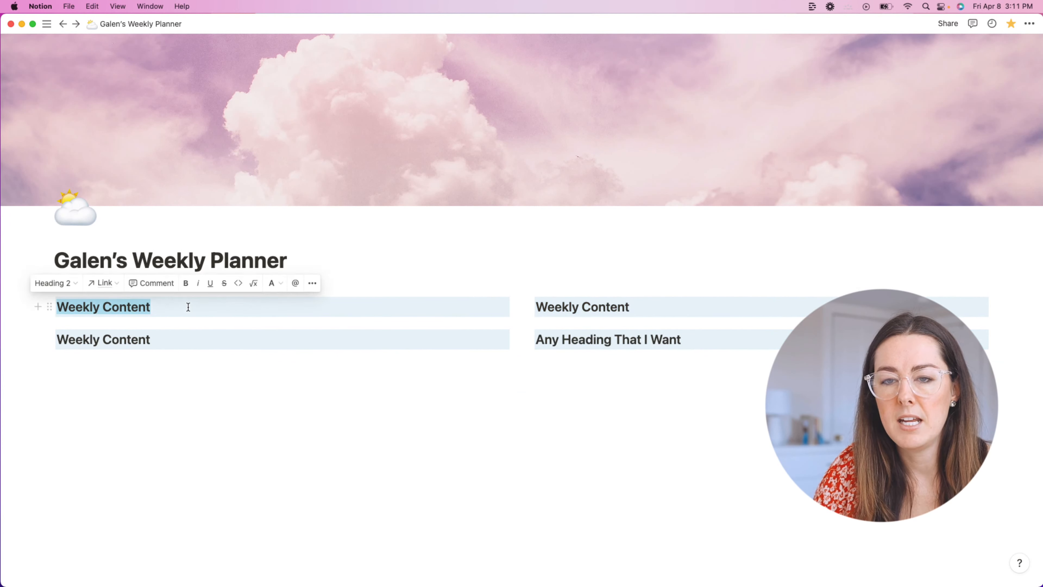
text(Tea)
key(BackSpace)
key(BackSpace)
key(BackSpace)
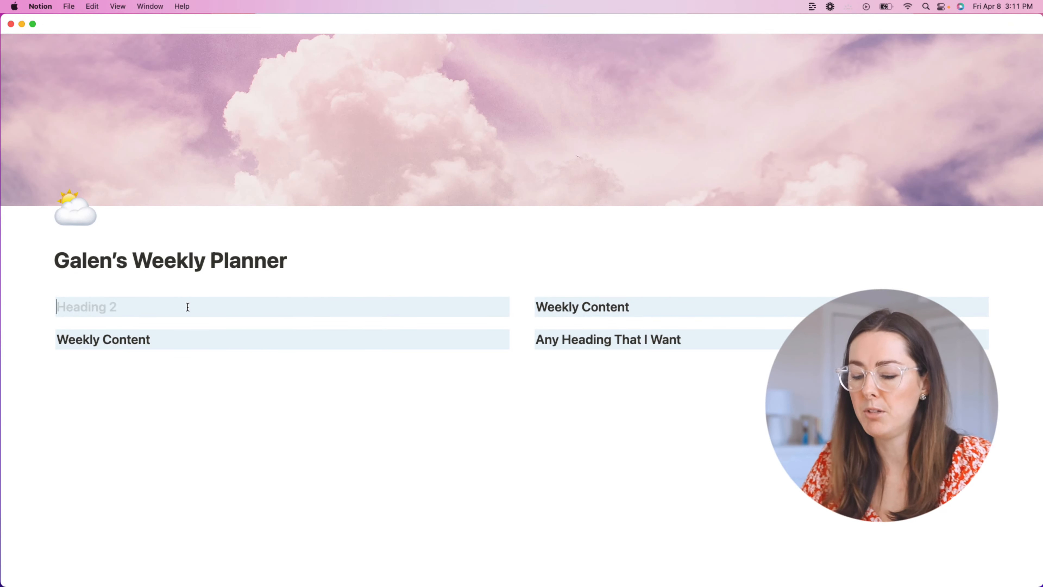
text(Notes for Galen)
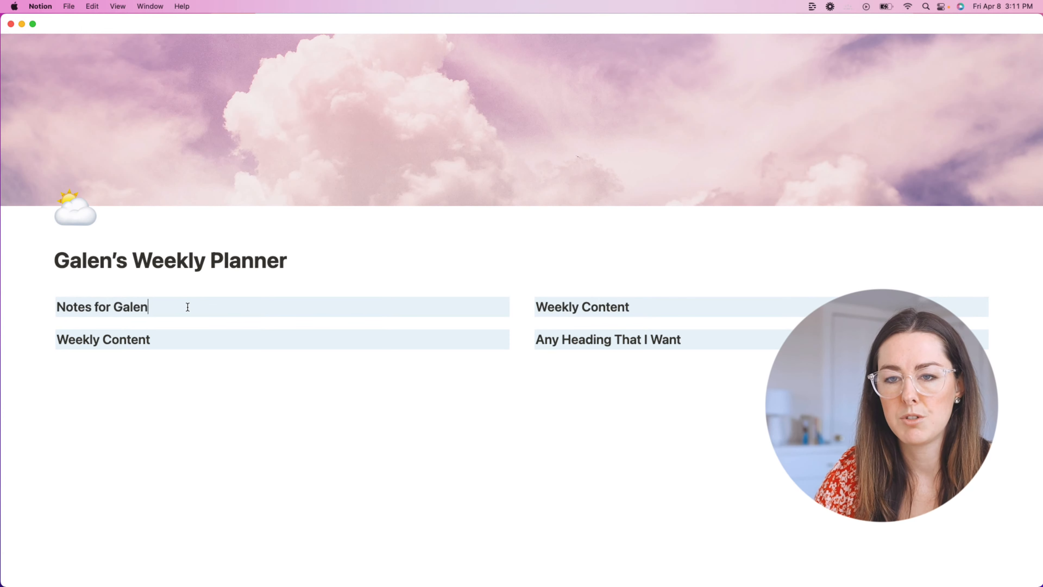
triple_click(576, 308)
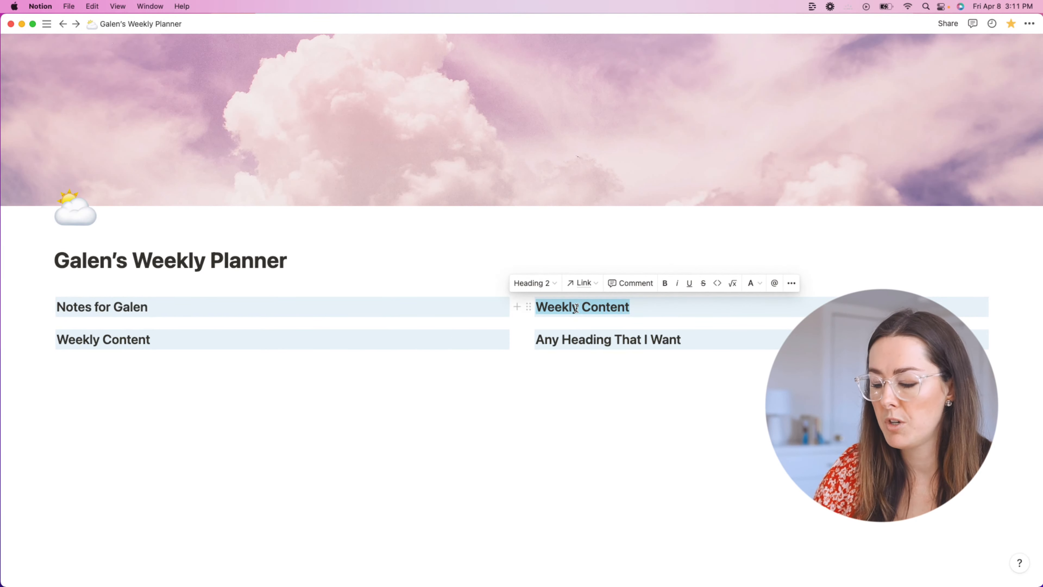
text(Content )
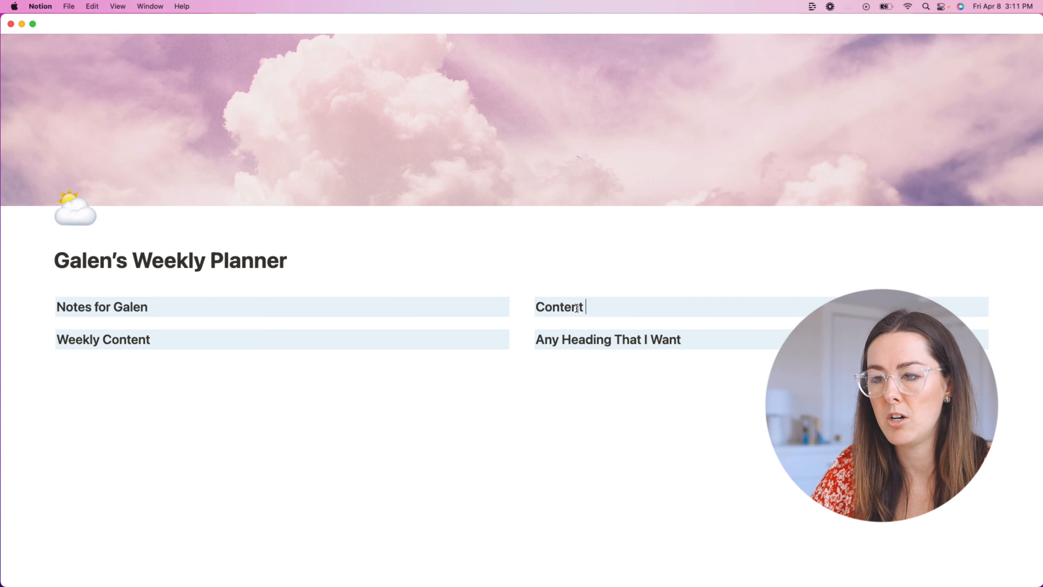
text(Calendar)
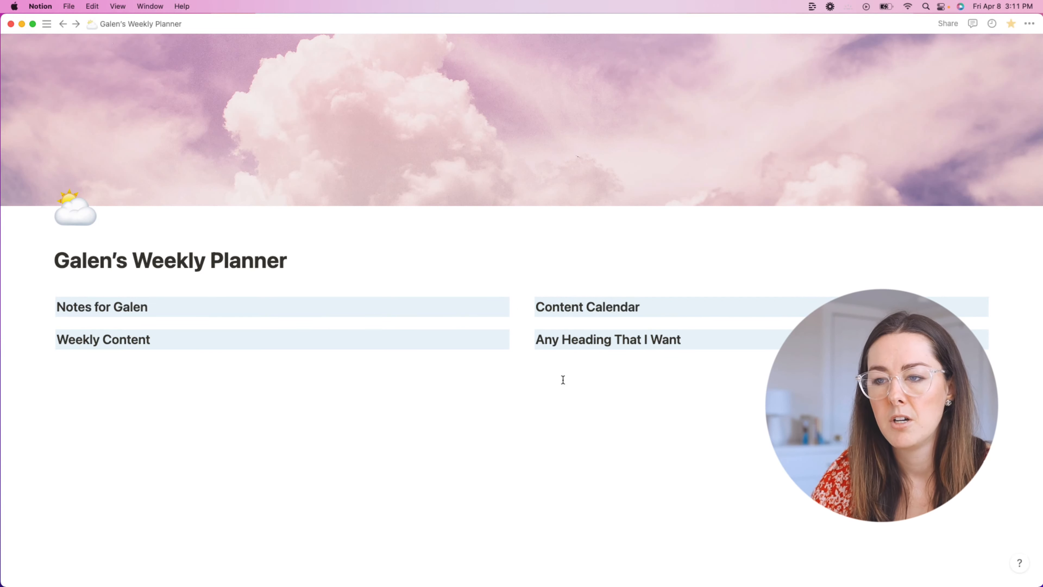
Step: Move the blue heading to the left column and rename the left headings 'Content Ideas' and 'Content to Review'
drag(529, 341, 168, 351)
triple_click(134, 338)
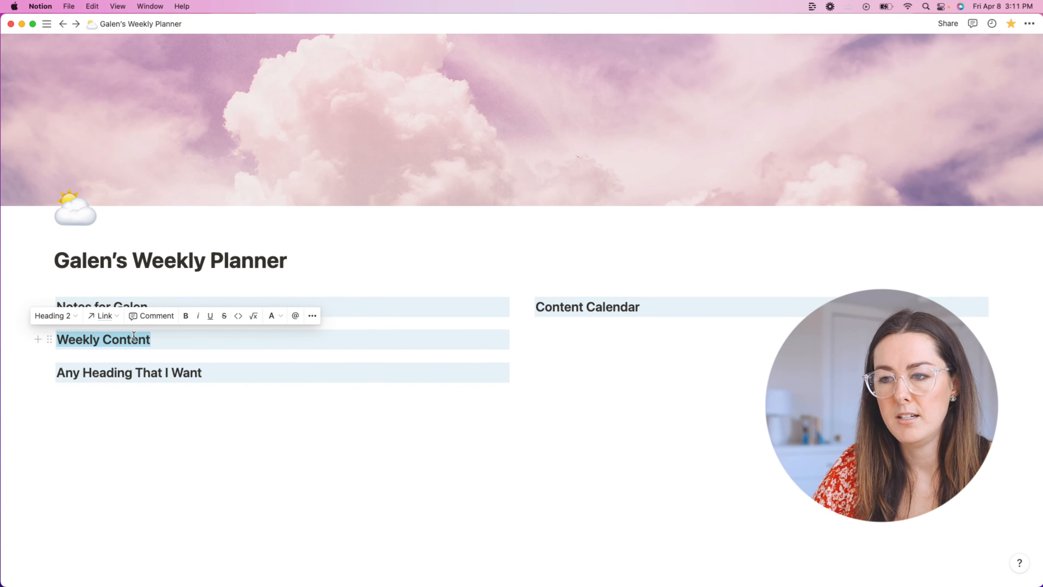
text(C)
key(BackSpace)
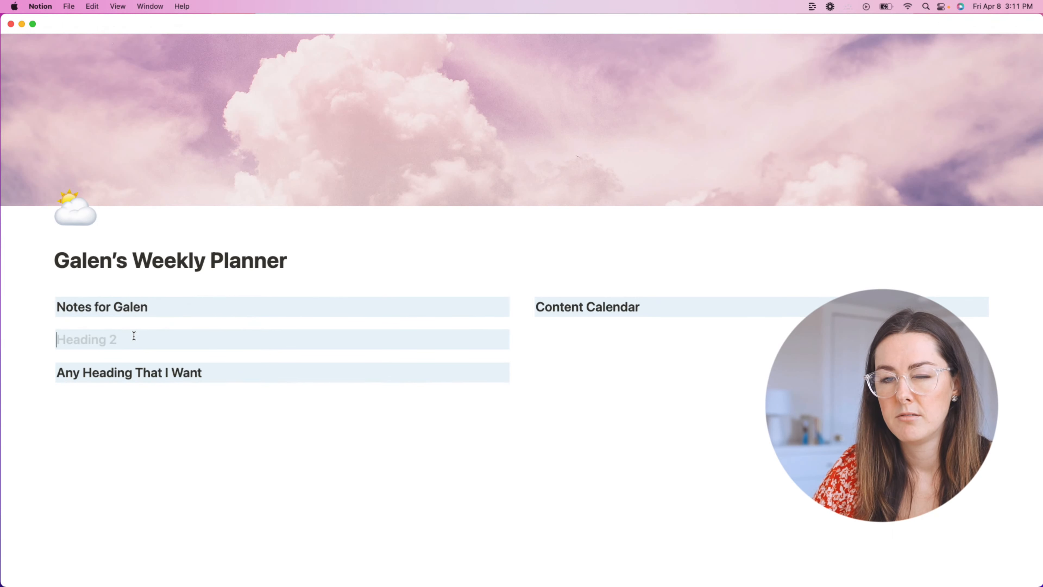
text(Content Ideas)
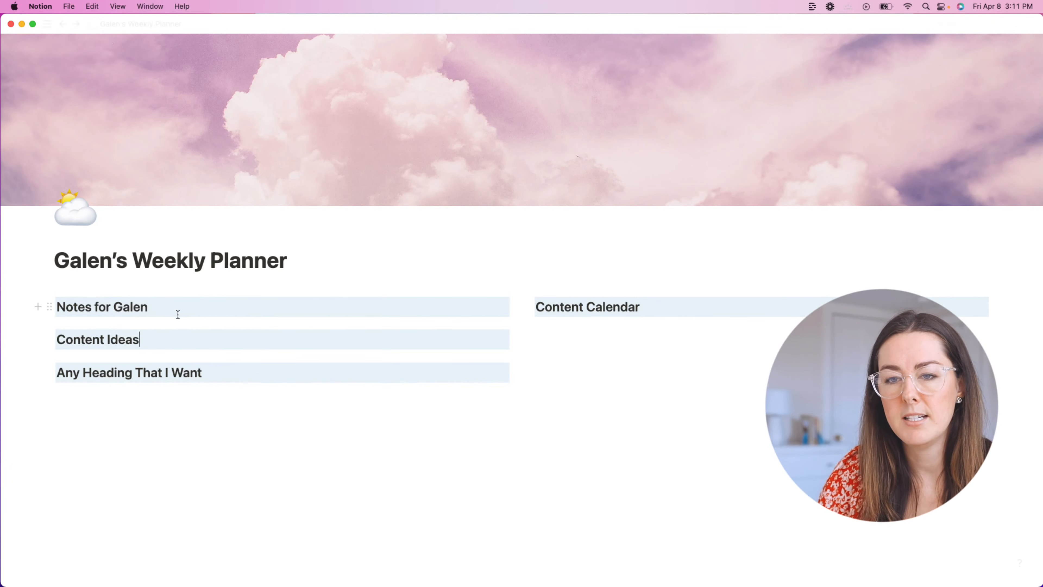
triple_click(99, 372)
text(C)
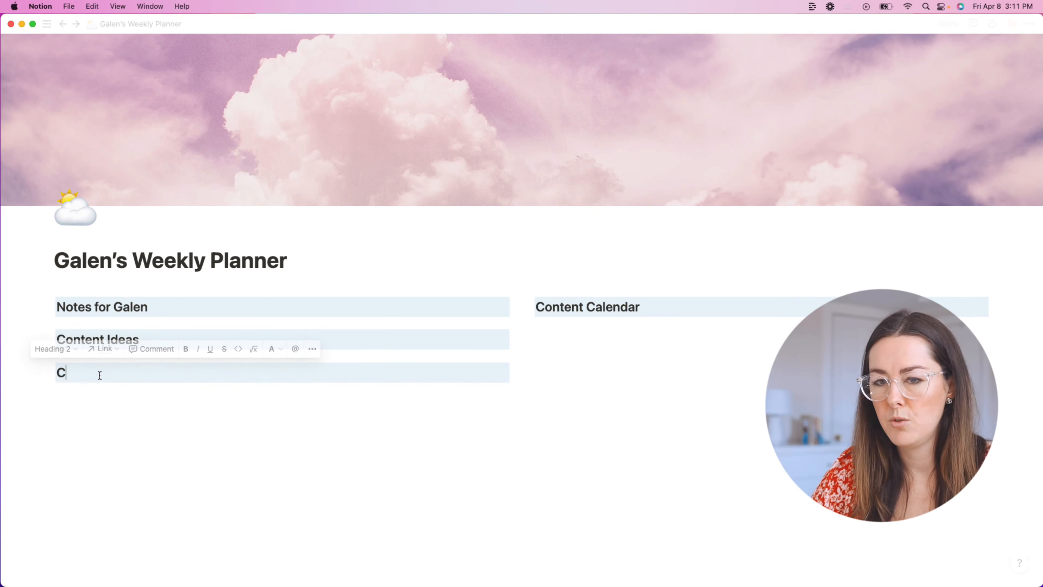
text(ontent to Rv)
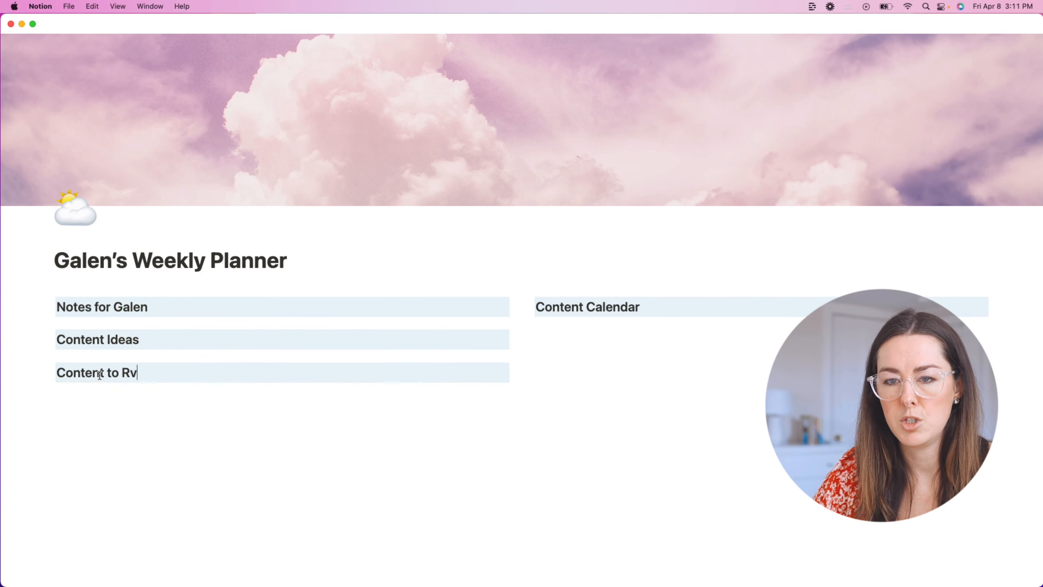
key(BackSpace)
text(eview)
click(79, 373)
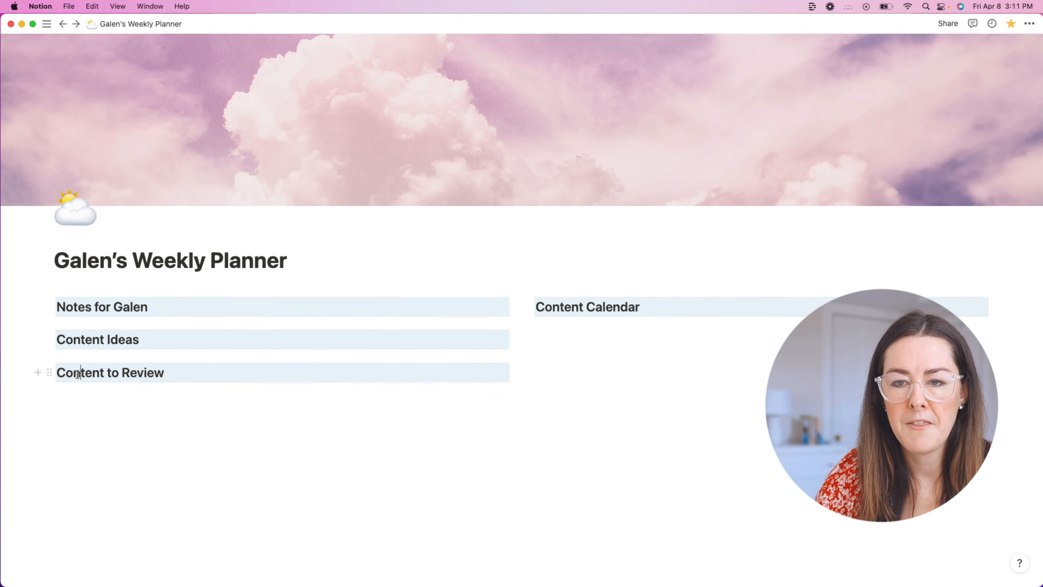
triple_click(78, 374)
key(super+c)
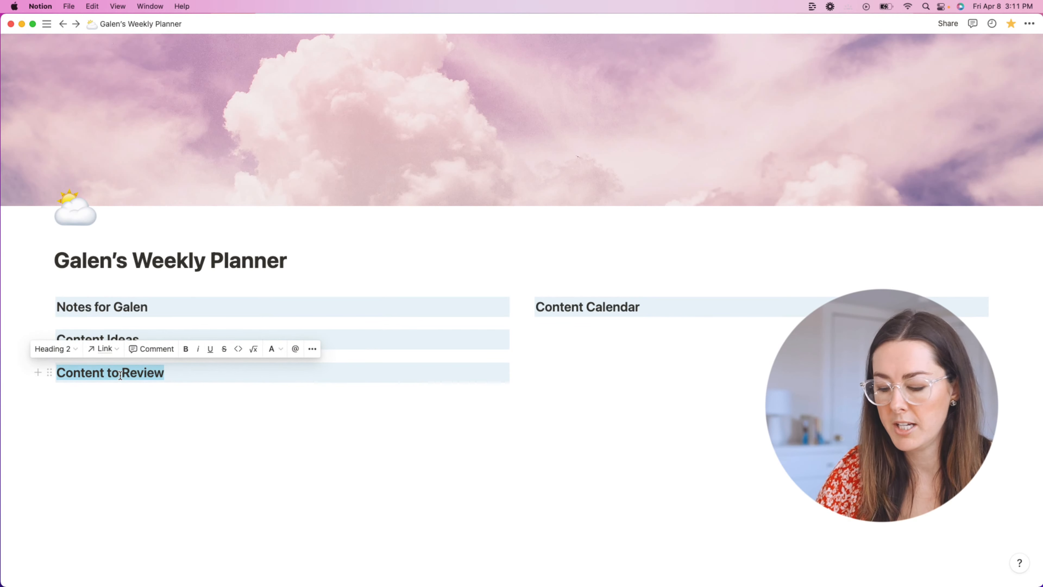
click(110, 407)
Step: Duplicate the Content to Review heading and place the copy directly below the original
key(super+v)
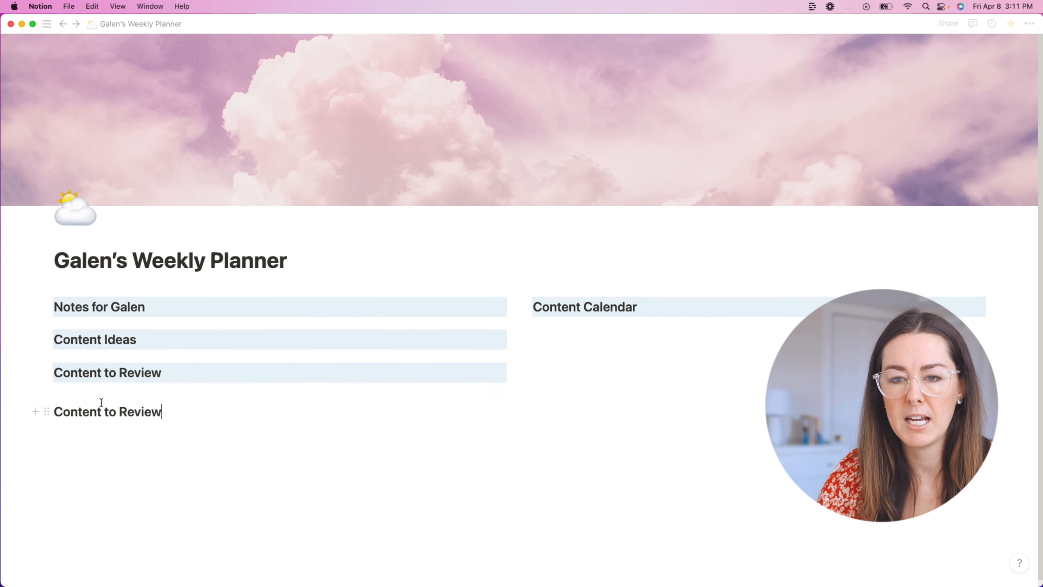
double_click(80, 410)
triple_click(80, 409)
key(super+c)
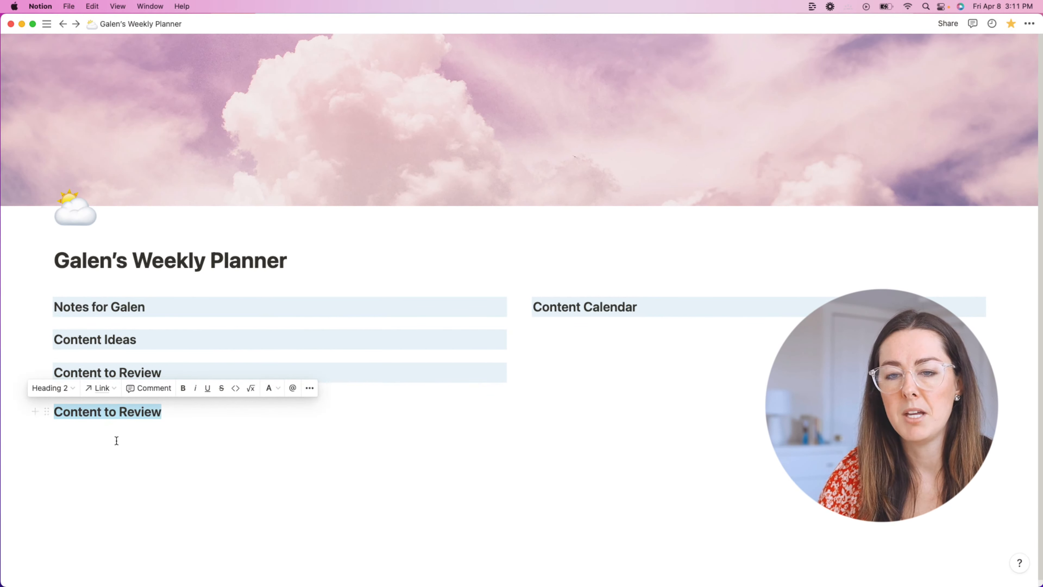
click(100, 460)
key(super+z)
key(super+z)
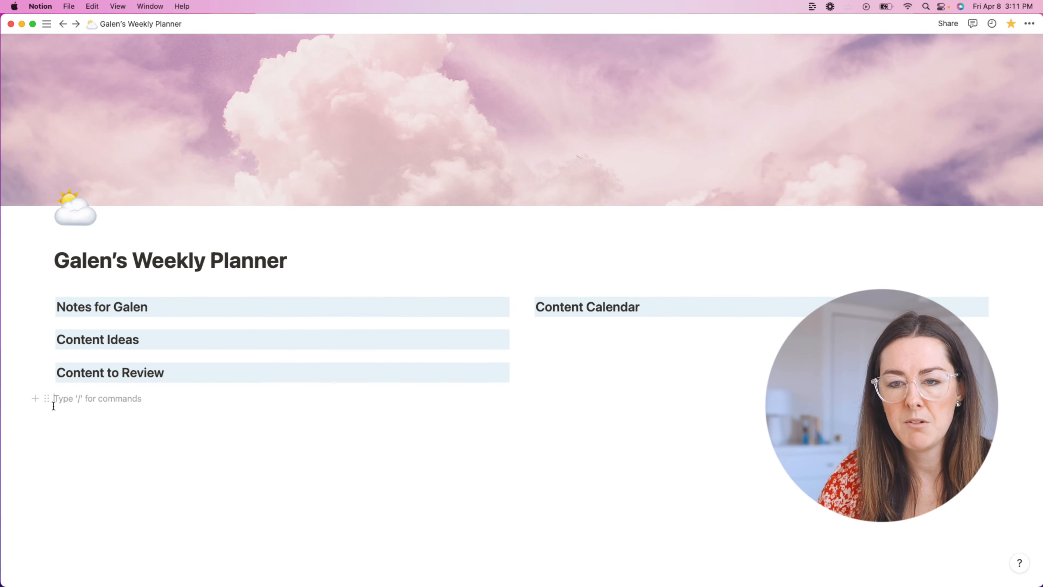
click(50, 372)
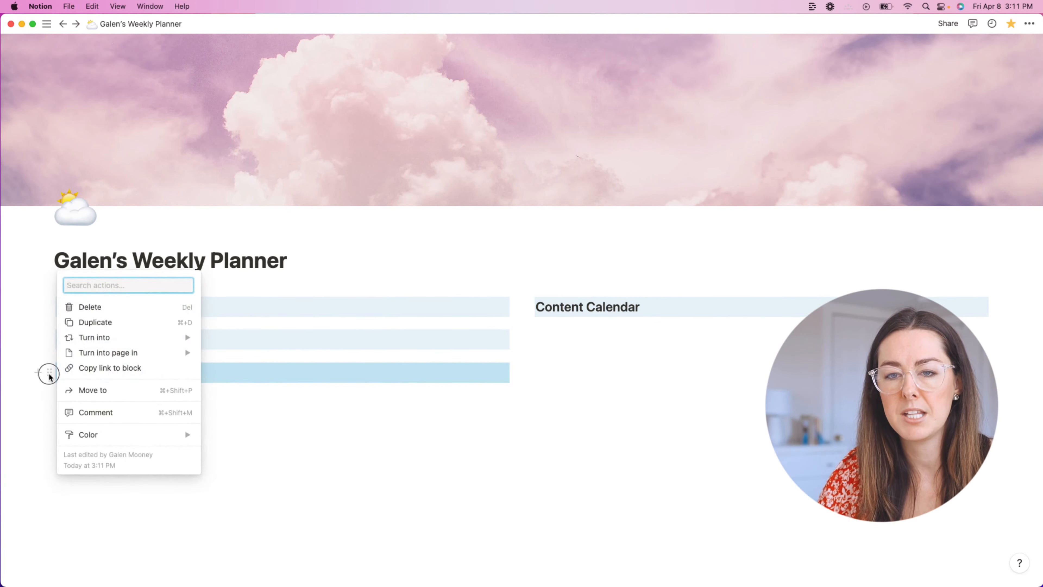
click(50, 372)
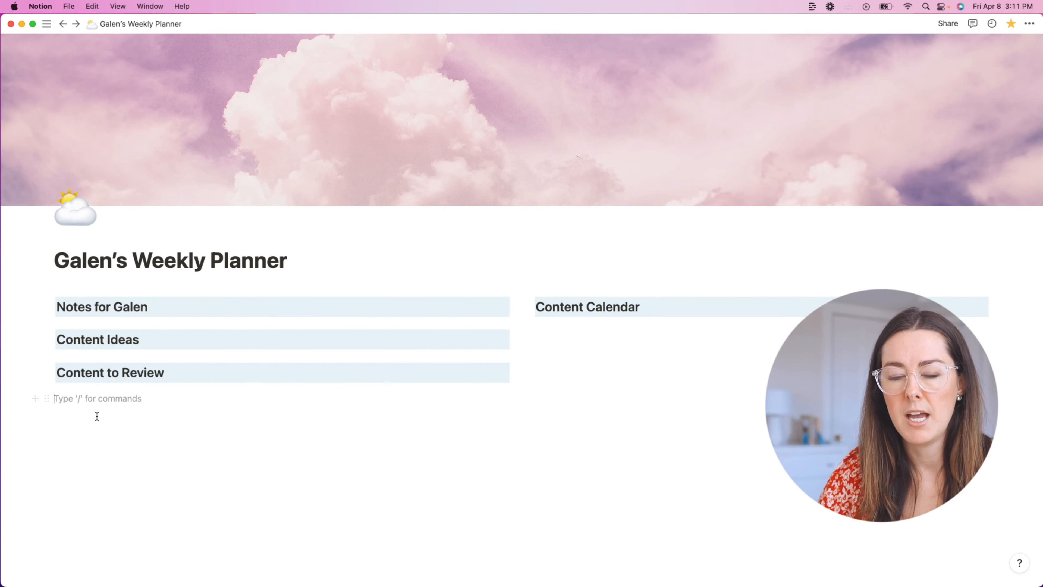
key(super+v)
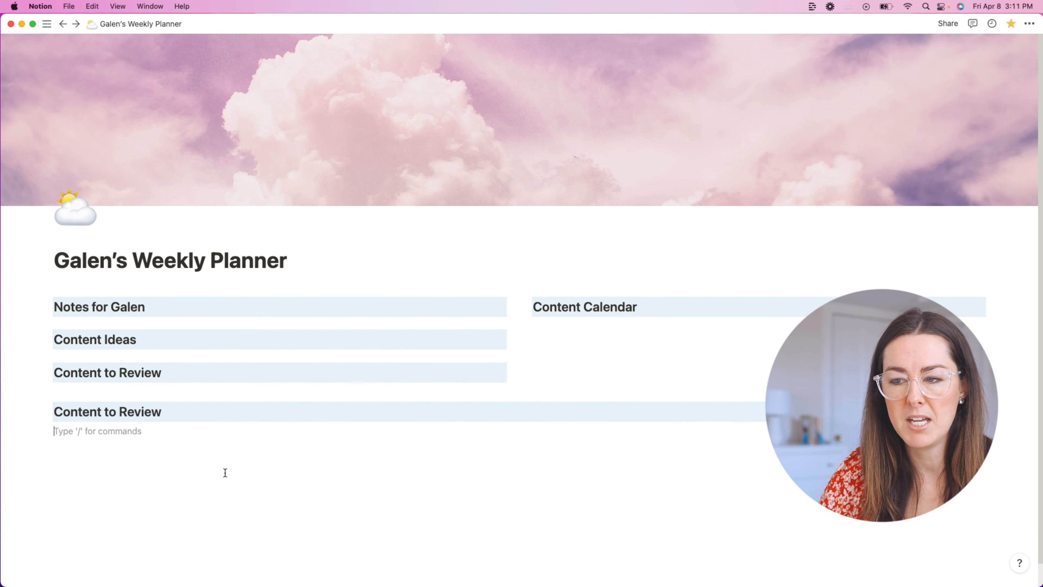
drag(49, 410, 52, 380)
click(151, 447)
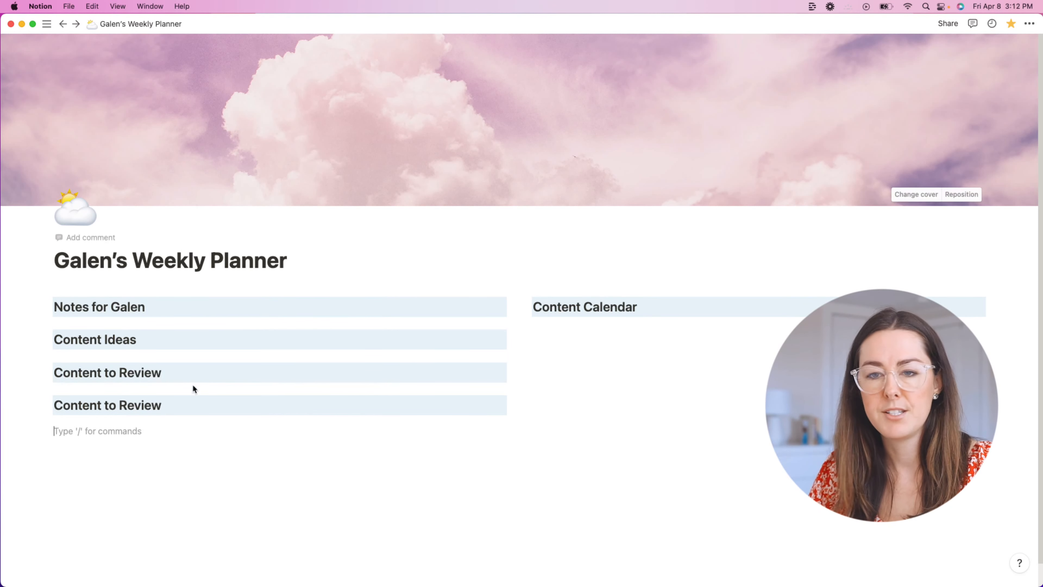
Step: Rename the duplicate heading to 'This Month's Content' and start a new block under Notes for Galen
click(168, 417)
triple_click(113, 406)
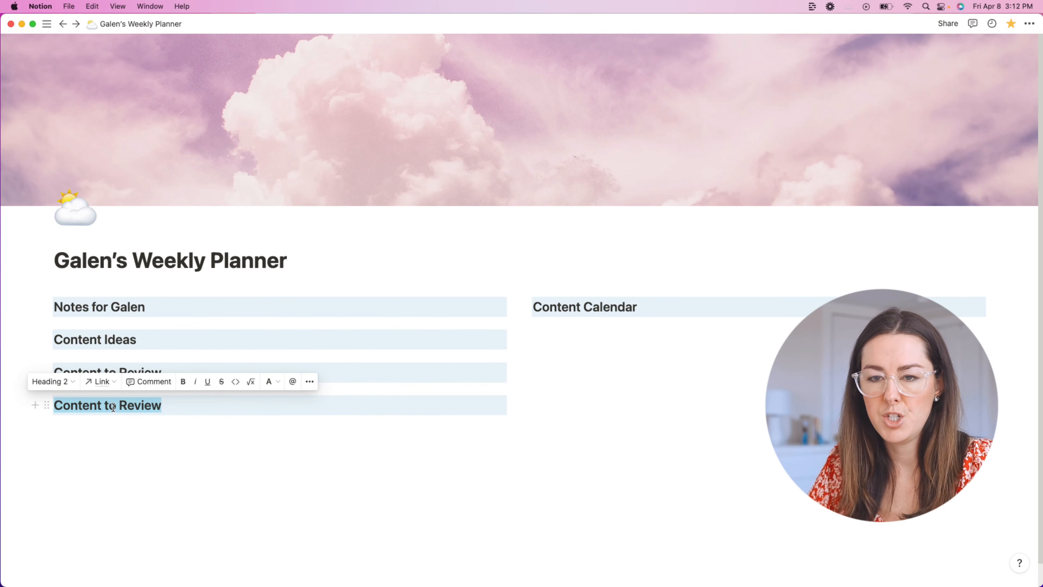
key(BackSpace)
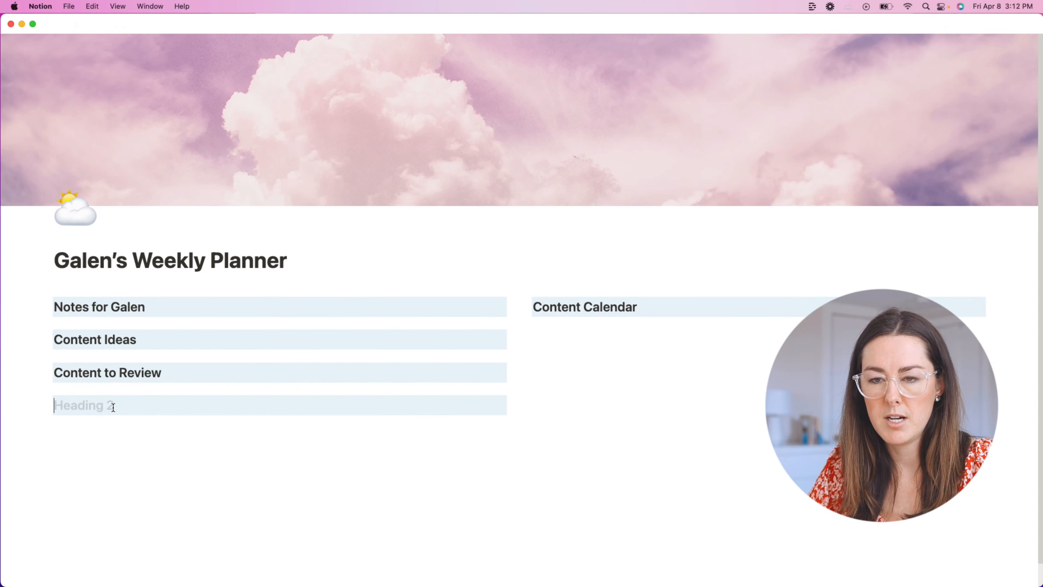
text(This Month’s Contne)
key(BackSpace)
key(BackSpace)
text(en)
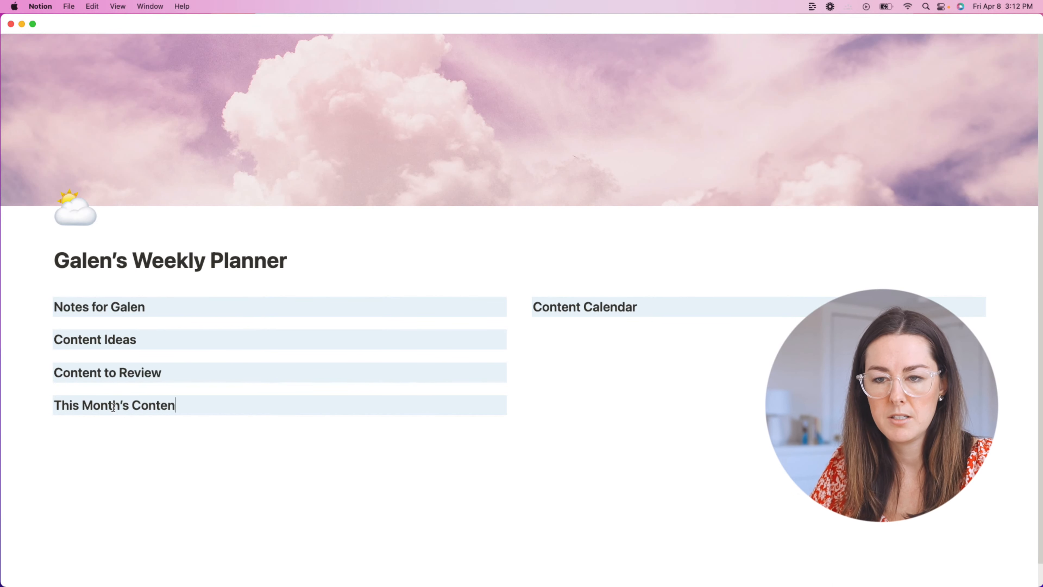
text(t)
click(175, 436)
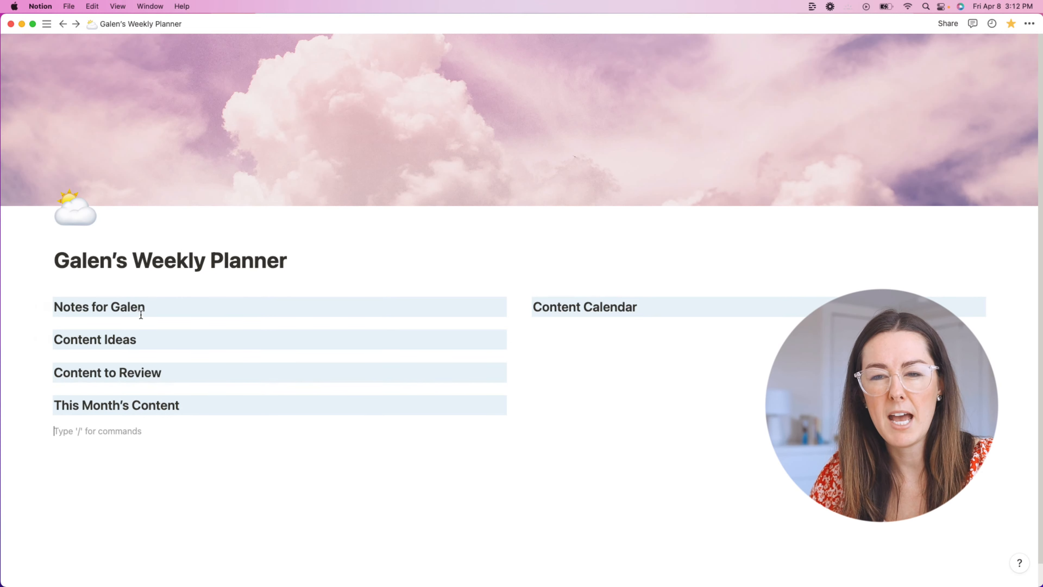
click(184, 298)
key(Return)
Step: Turn the new block under Notes for Galen into an empty to-do checkbox using /check
text(/)
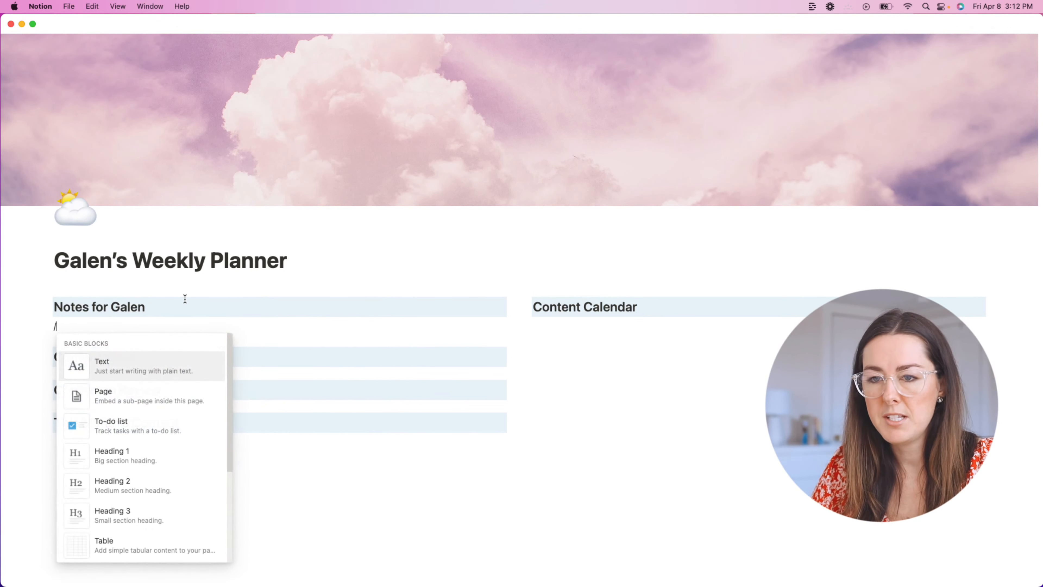
text(check)
key(Return)
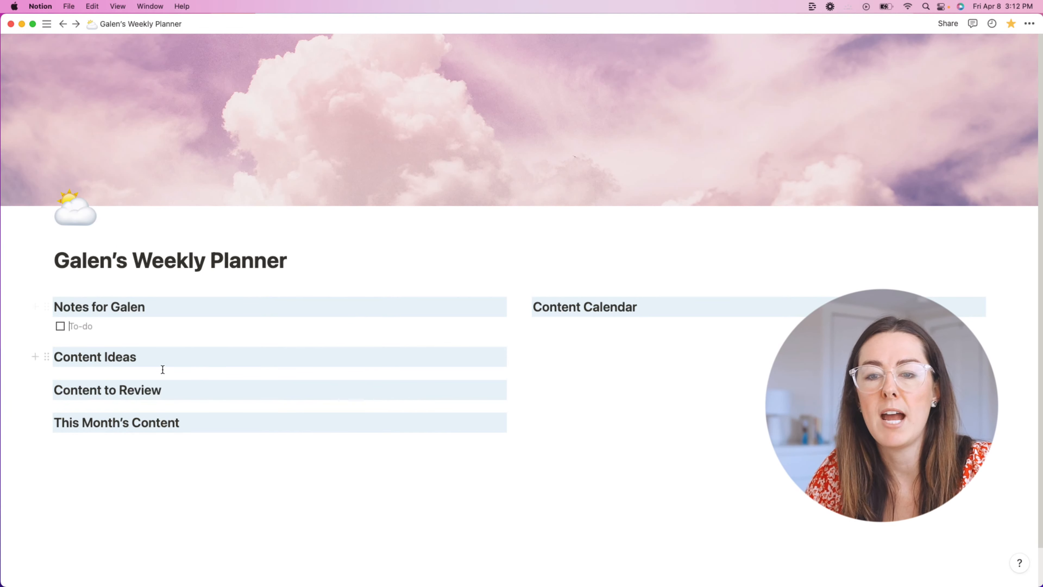
key(Return)
key(Return)
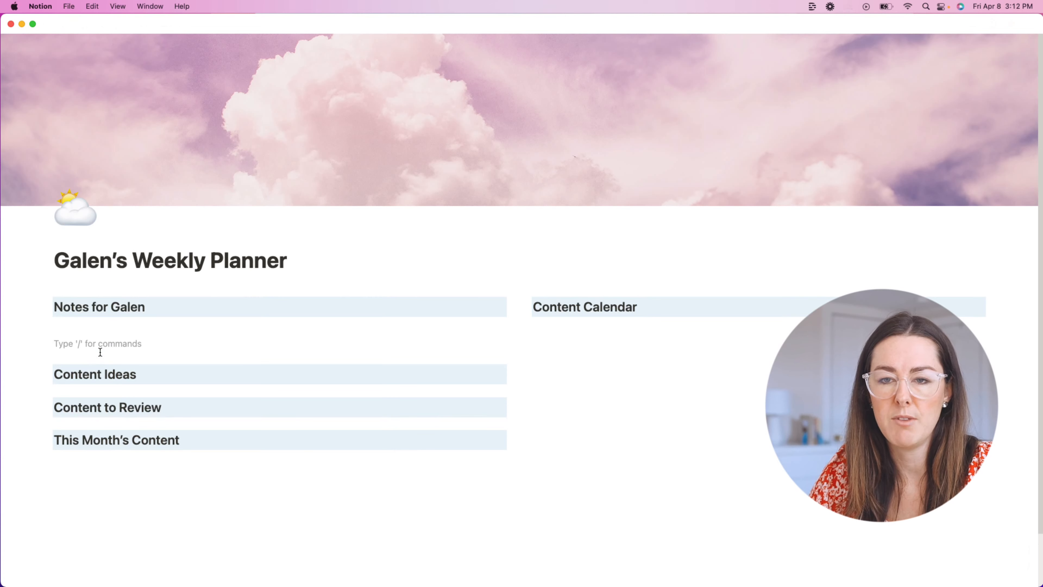
key(super+z)
key(super+z)
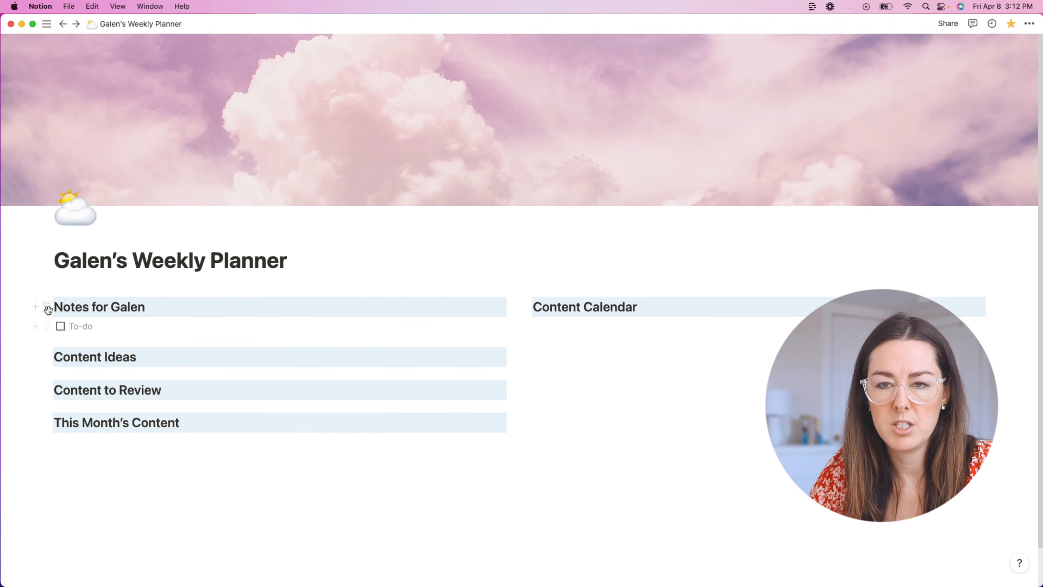
Step: Copy the Notes for Galen heading and paste a duplicate below it
click(46, 307)
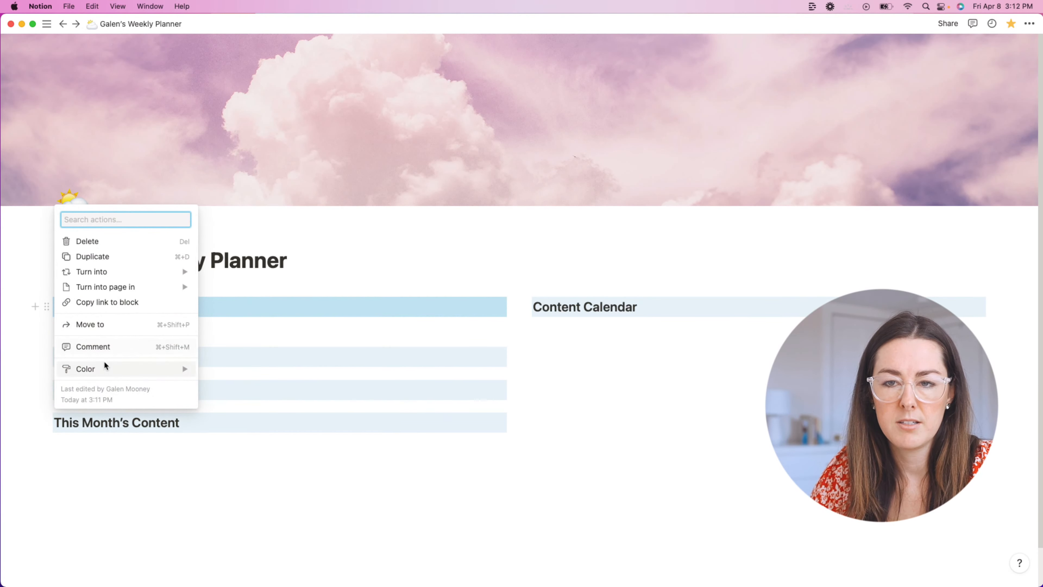
key(Escape)
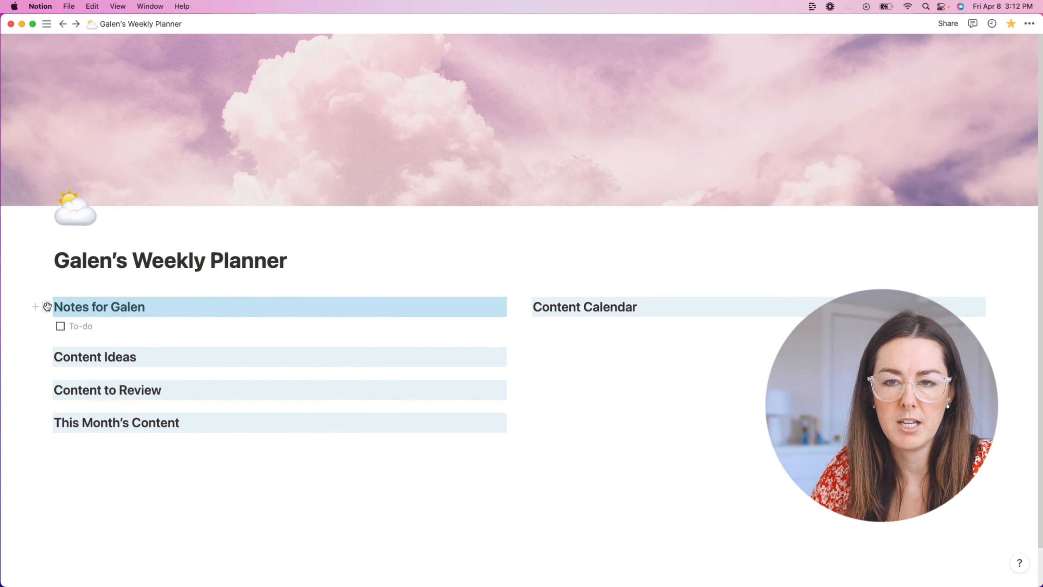
click(47, 307)
key(Escape)
click(184, 332)
key(BackSpace)
key(Return)
text(Notes for Galen)
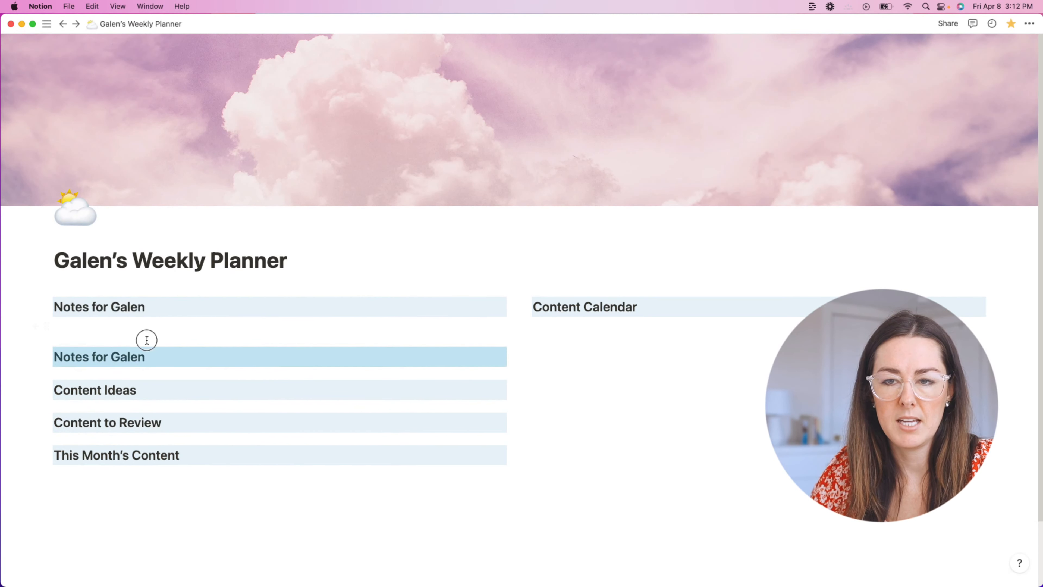
Step: Rename the pasted heading to 'Weekly Tasks' and move it into place below Notes for Galen
triple_click(141, 356)
text(T)
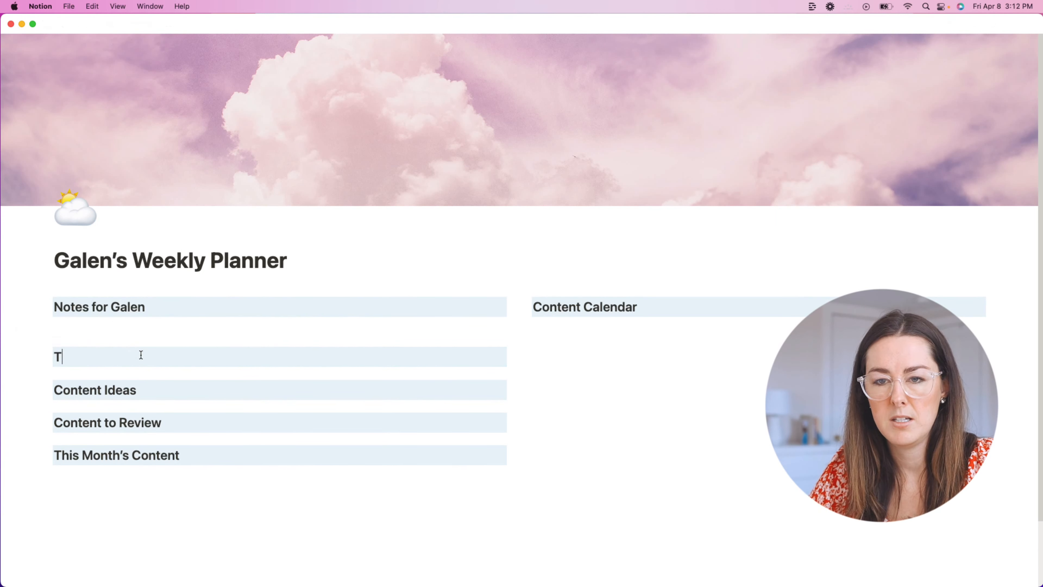
key(BackSpace)
text(W)
key(BackSpace)
text(Weekly )
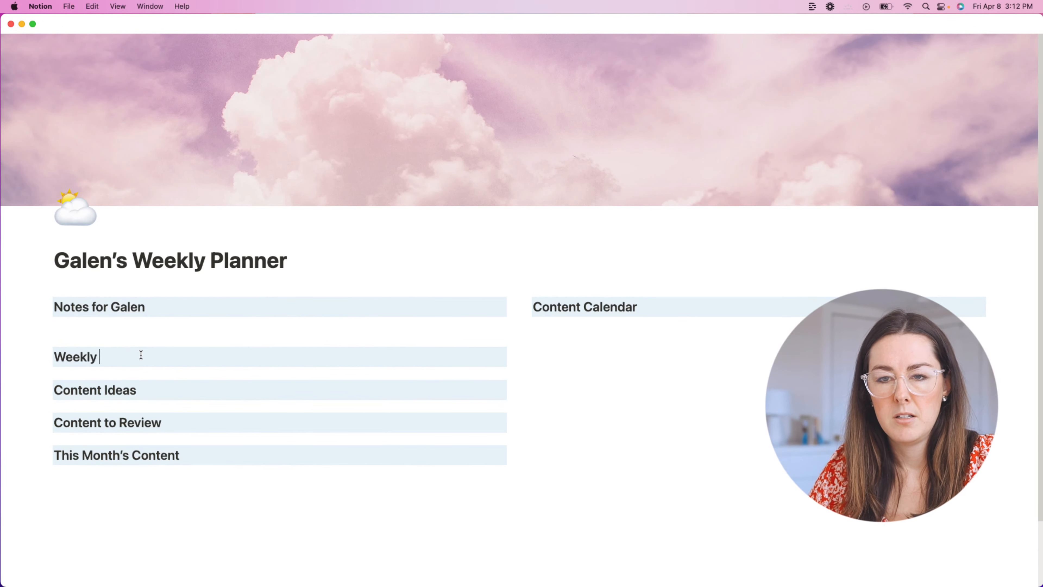
text(Tasks)
click(585, 387)
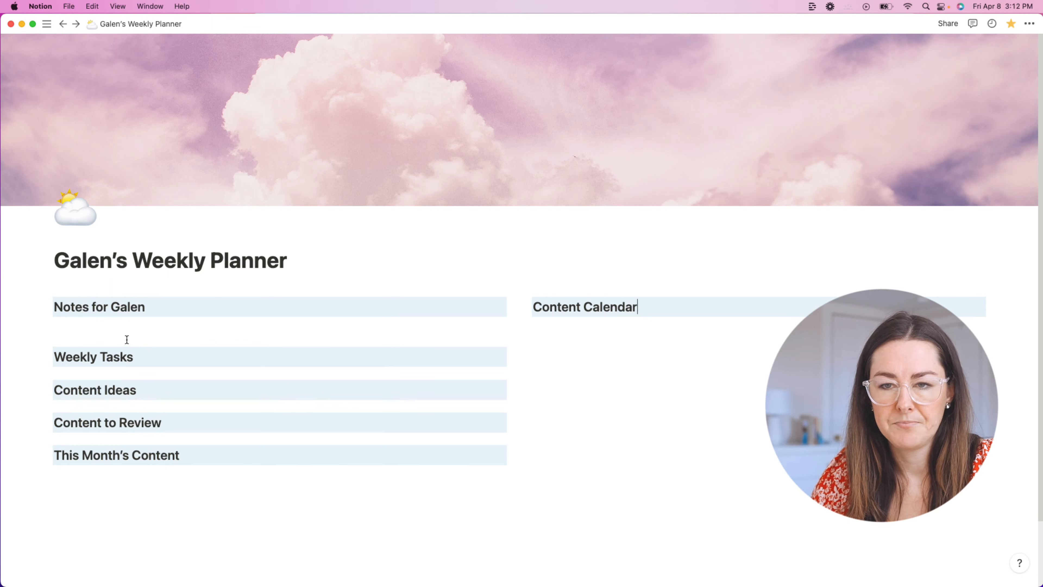
drag(49, 359, 476, 325)
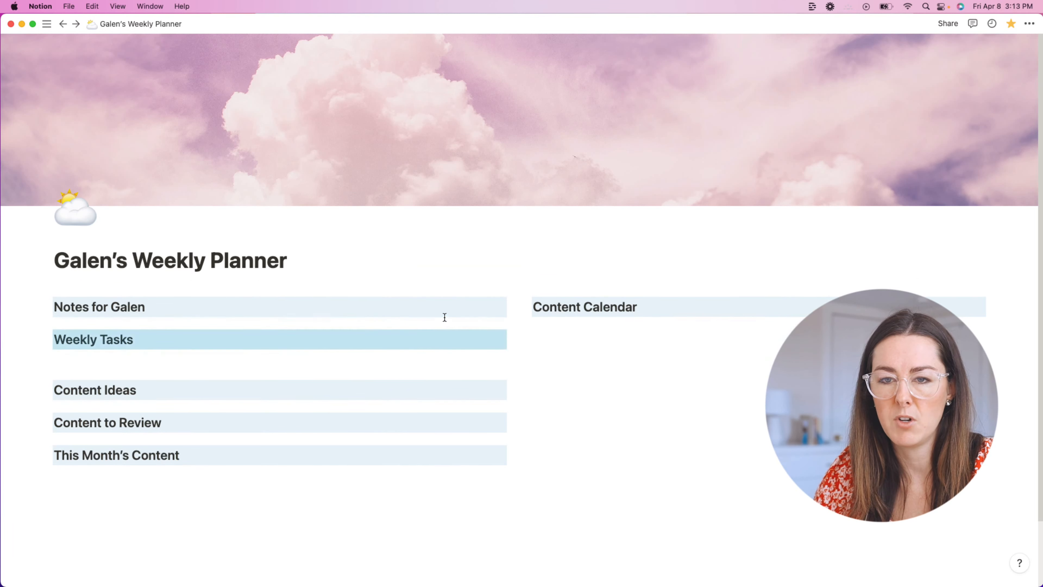
Step: Add a to-do checkbox under Notes for Galen and start a new block under Content Ideas
click(110, 357)
click(161, 312)
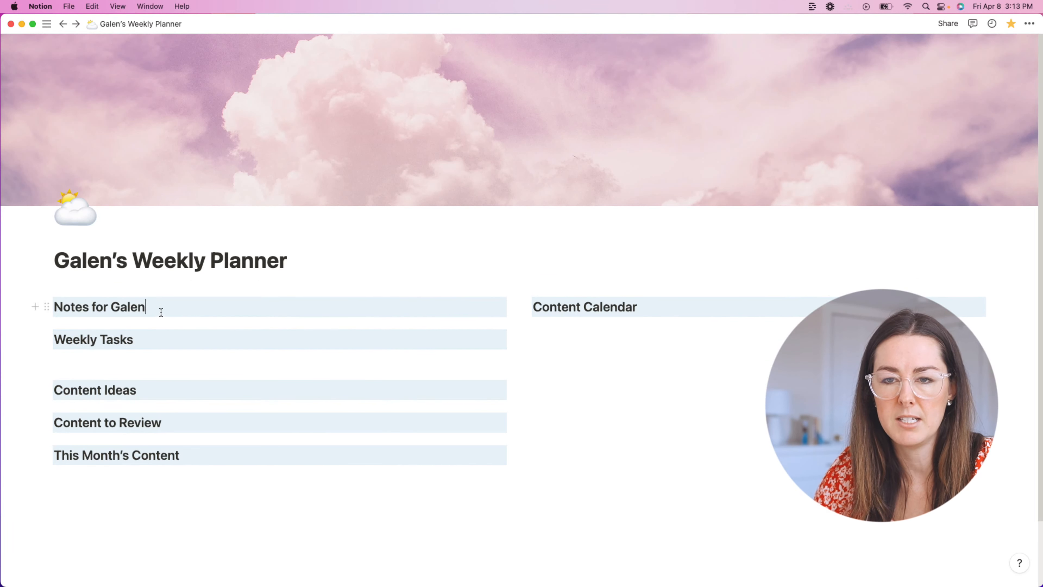
key(Return)
text(/check)
key(Return)
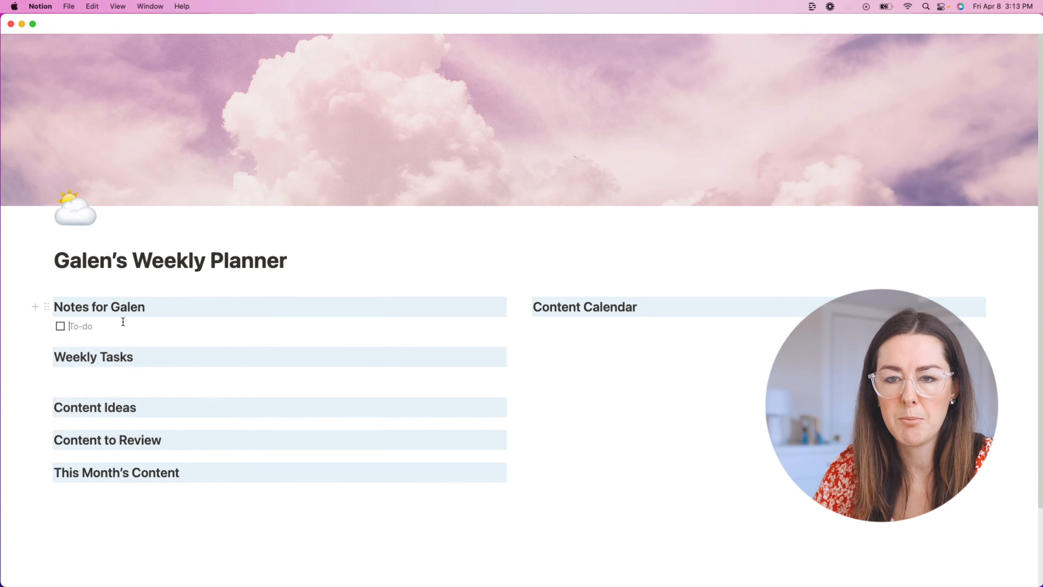
click(180, 384)
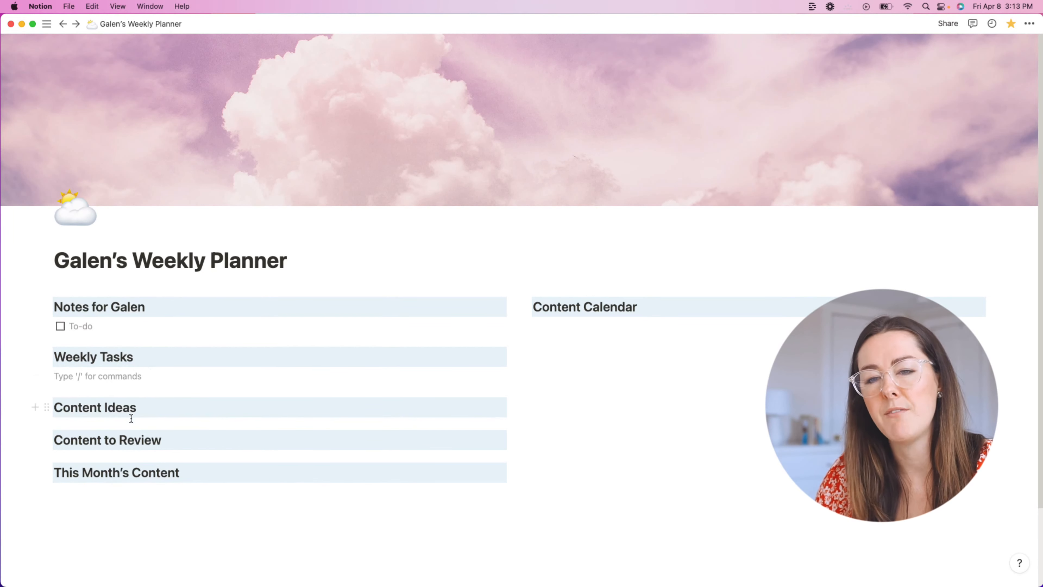
click(138, 408)
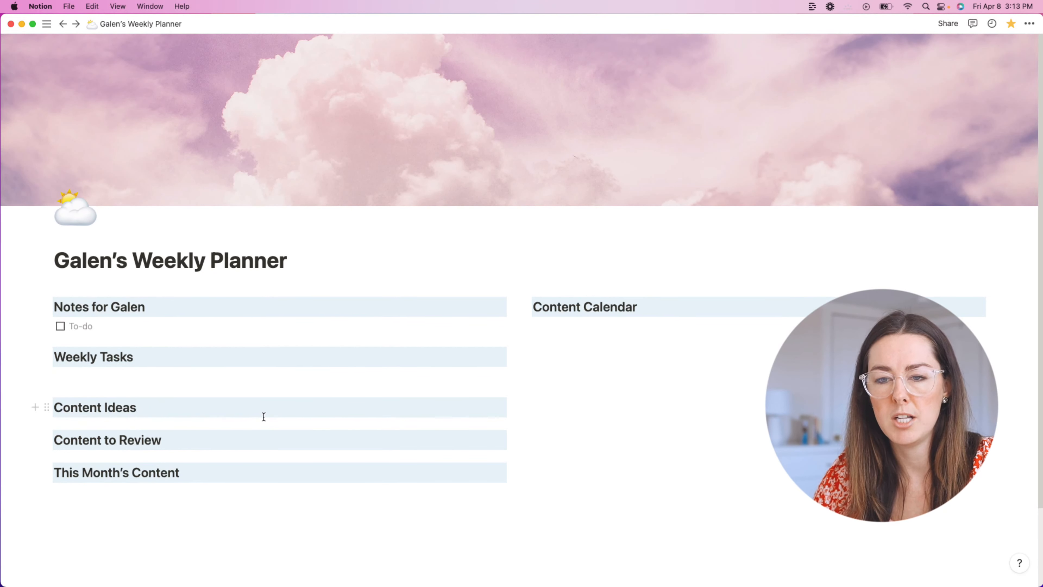
key(Return)
Step: Insert a linked view of the Content Plan database shown as a board under Content Ideas
text(/)
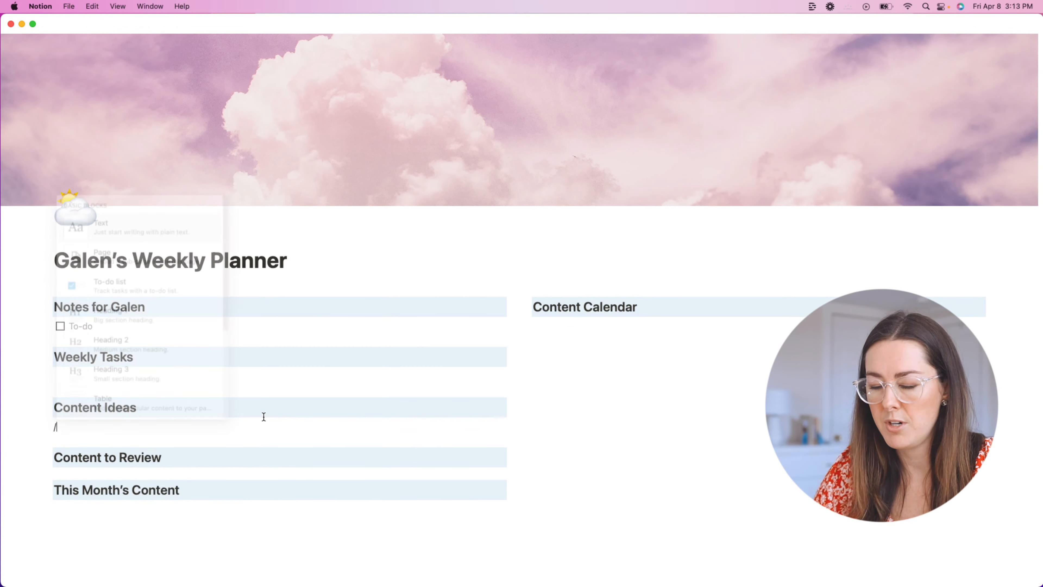
text(linked)
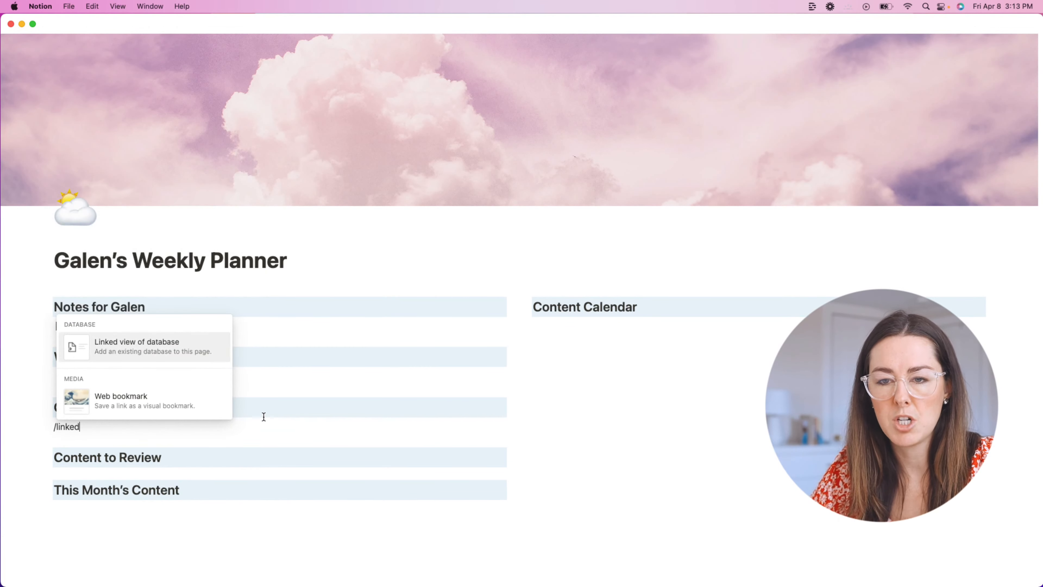
click(196, 348)
text(c)
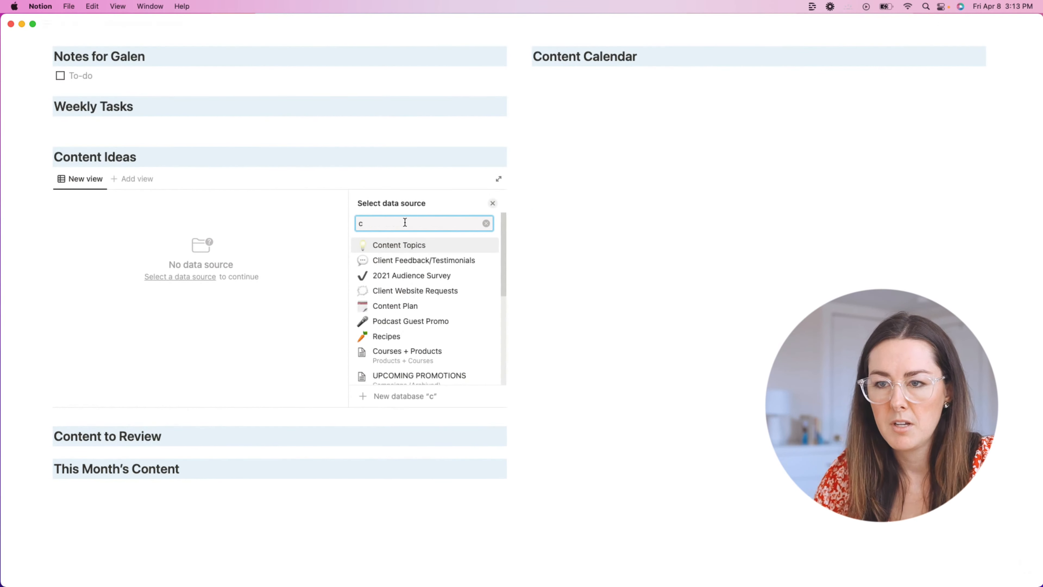
key(BackSpace)
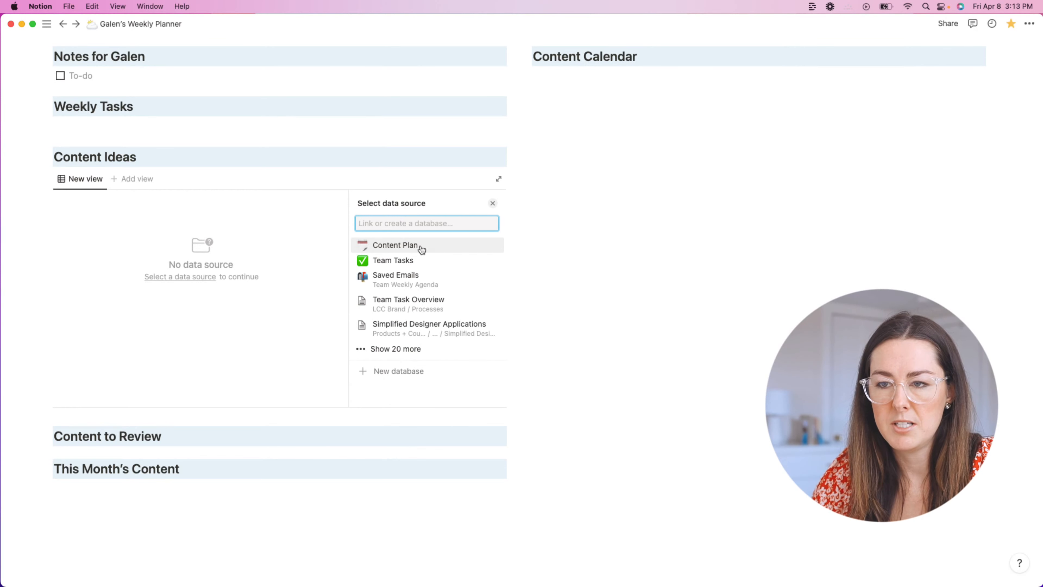
click(420, 246)
click(422, 252)
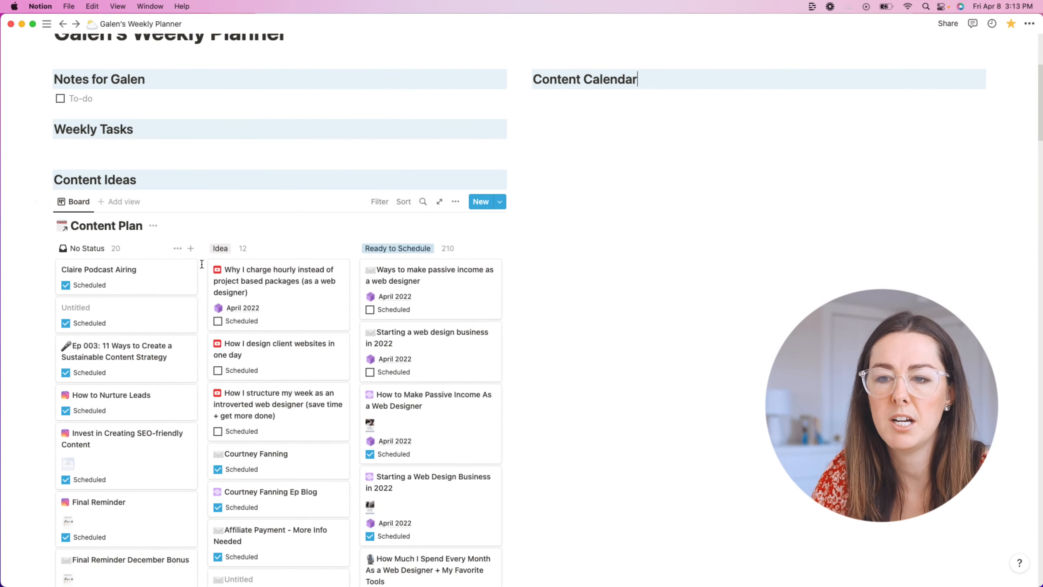
scroll(178, 265, down, 5)
scroll(178, 265, up, 10)
scroll(179, 265, down, 5)
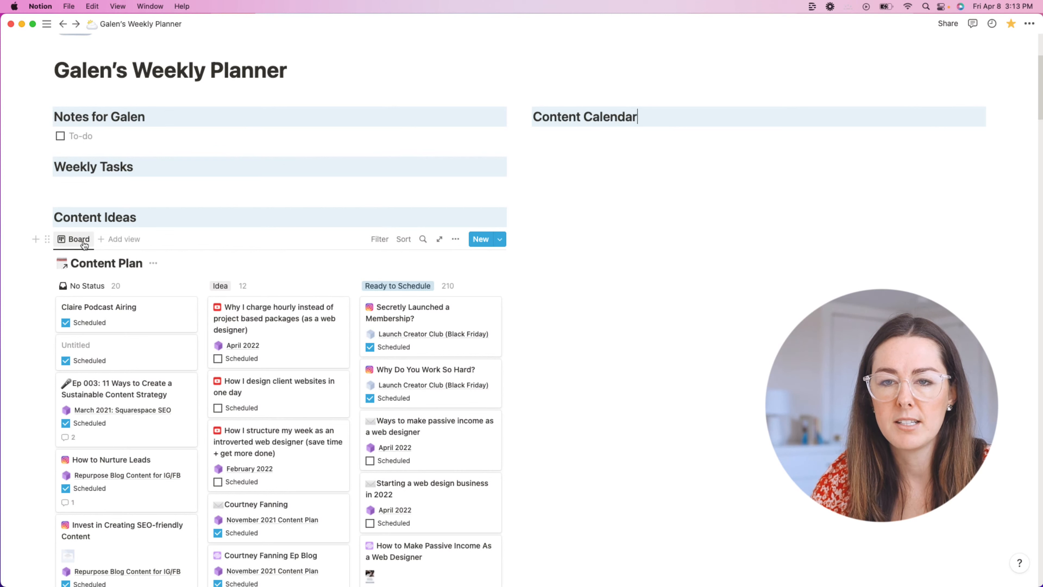
Step: Add a second view to the linked Content Plan database and inspect its options
click(114, 241)
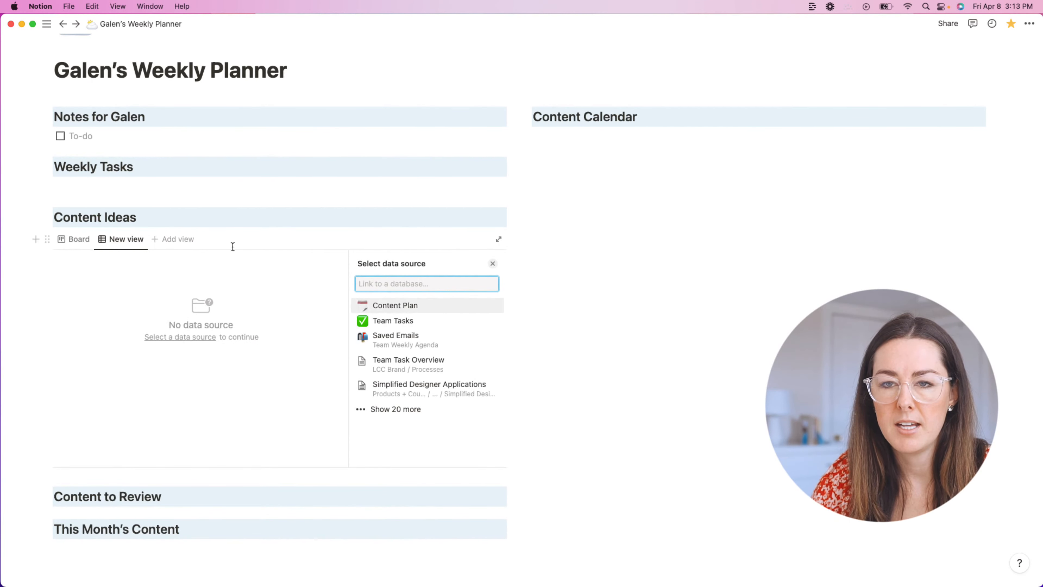
click(263, 266)
click(136, 246)
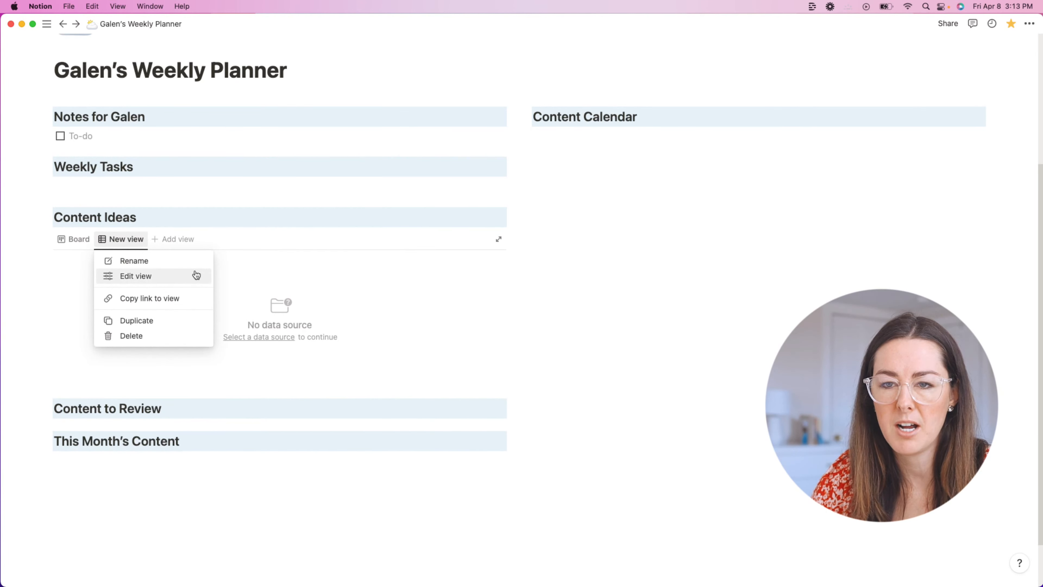
click(229, 264)
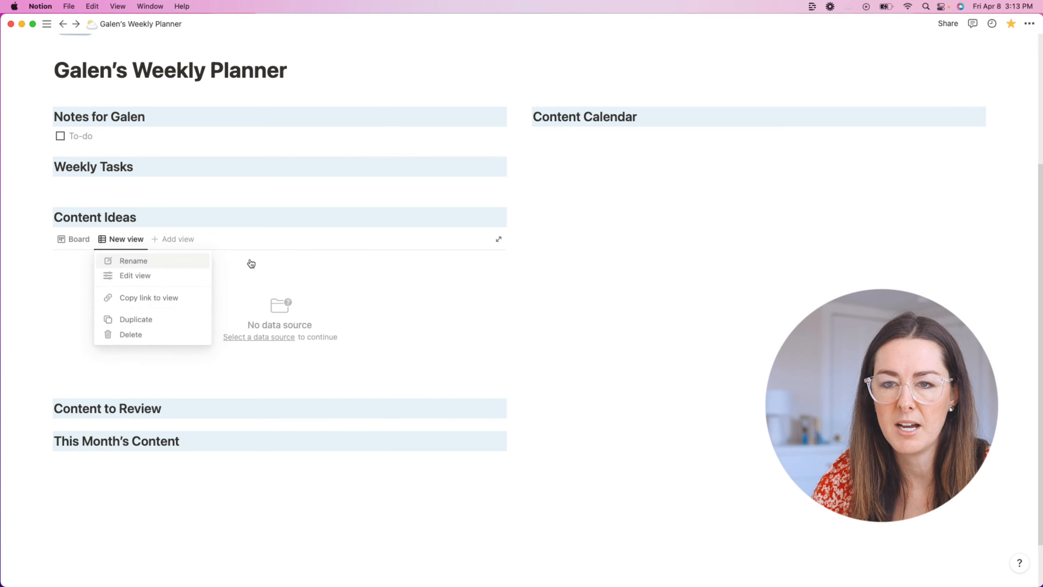
click(137, 246)
click(66, 243)
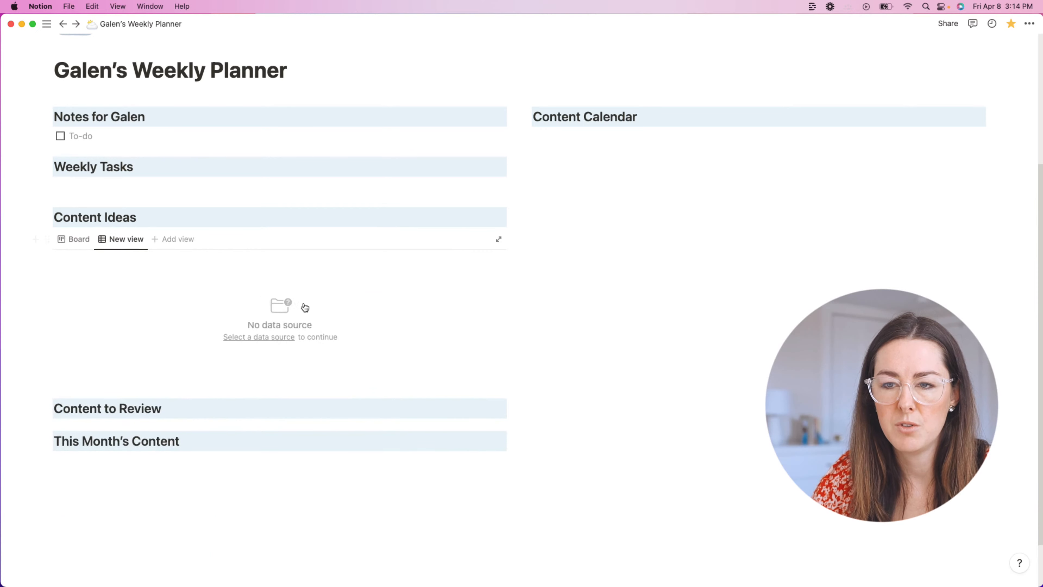
click(281, 337)
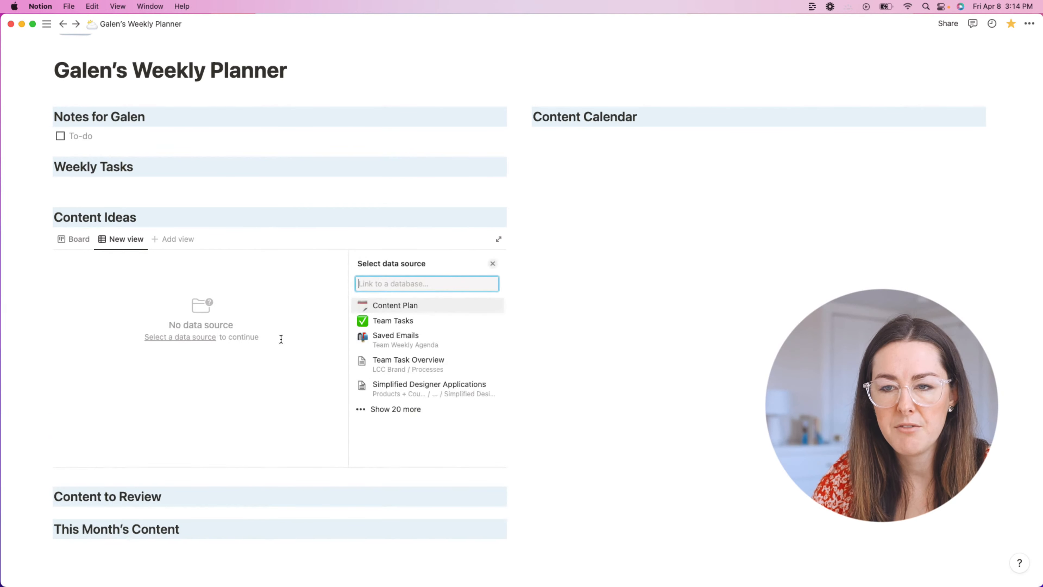
click(253, 275)
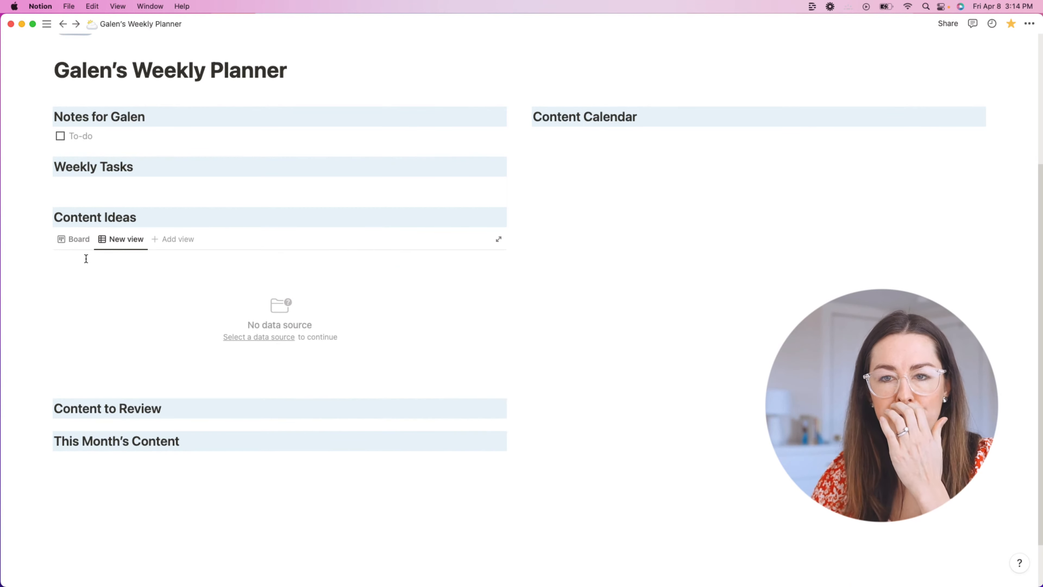
click(68, 243)
click(70, 241)
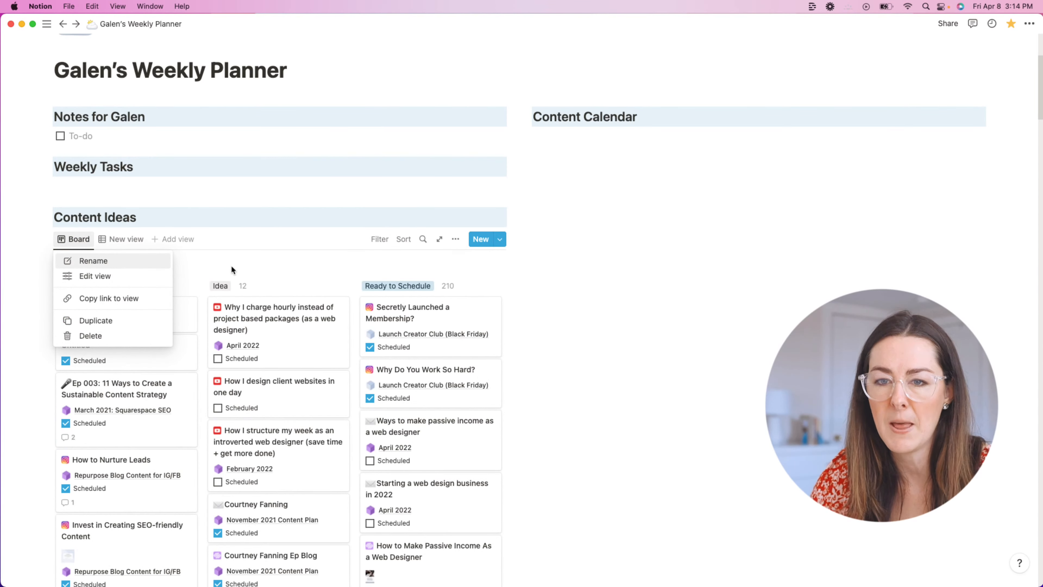
click(139, 275)
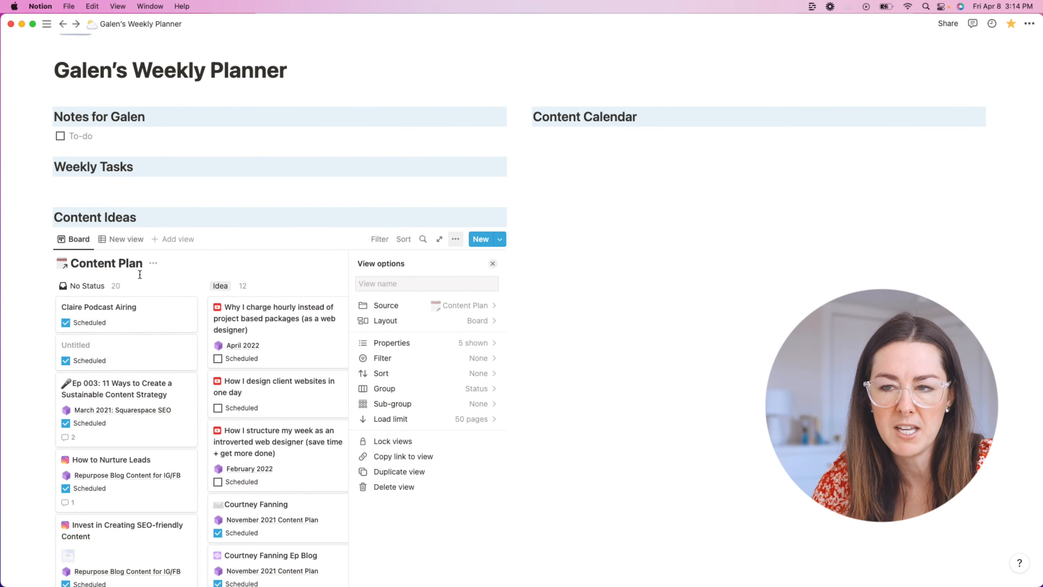
click(215, 261)
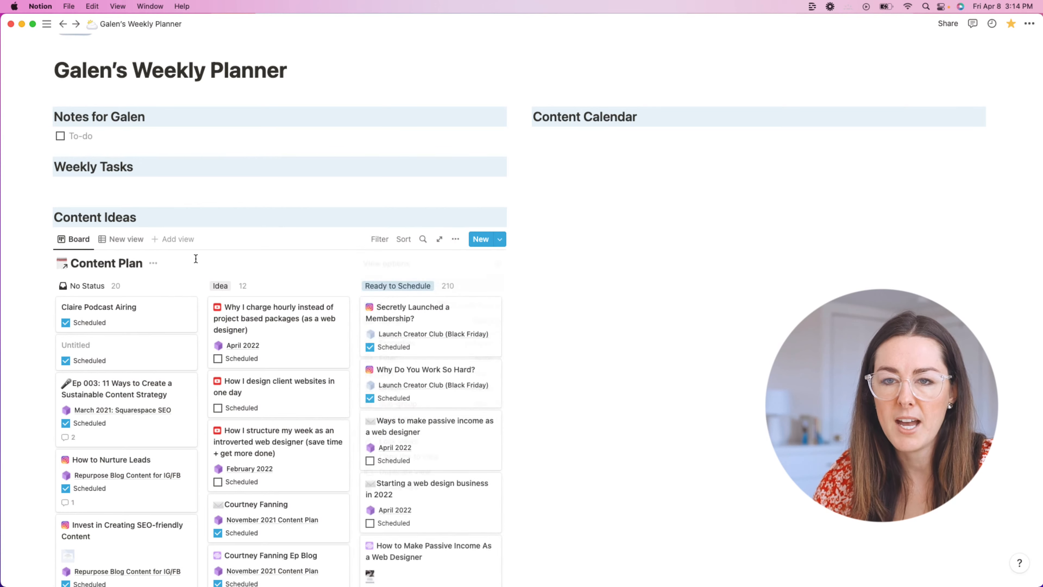
Step: Delete the extra 'New view' so only the Board view remains
right_click(123, 239)
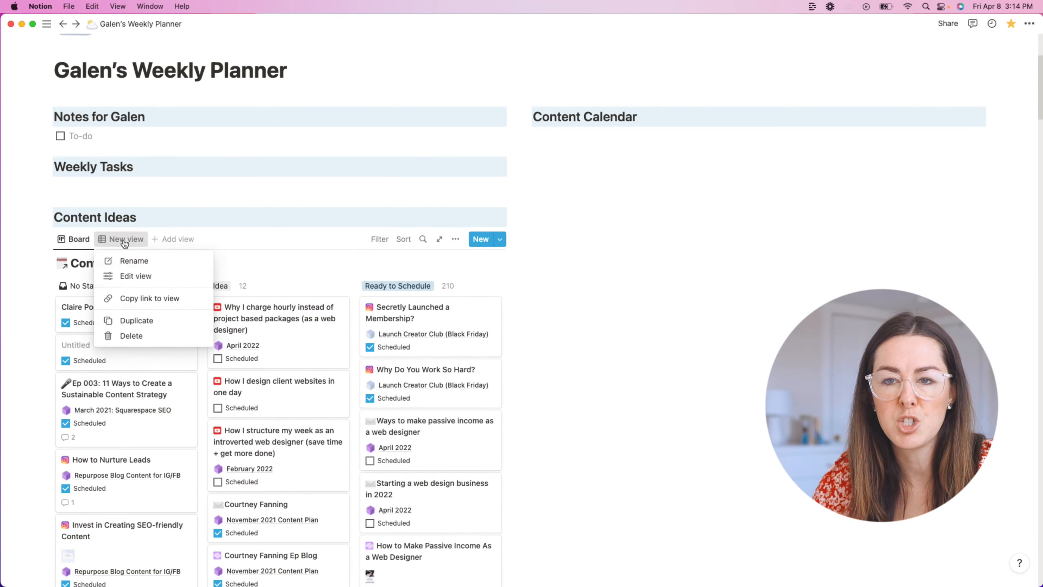
click(138, 336)
click(561, 317)
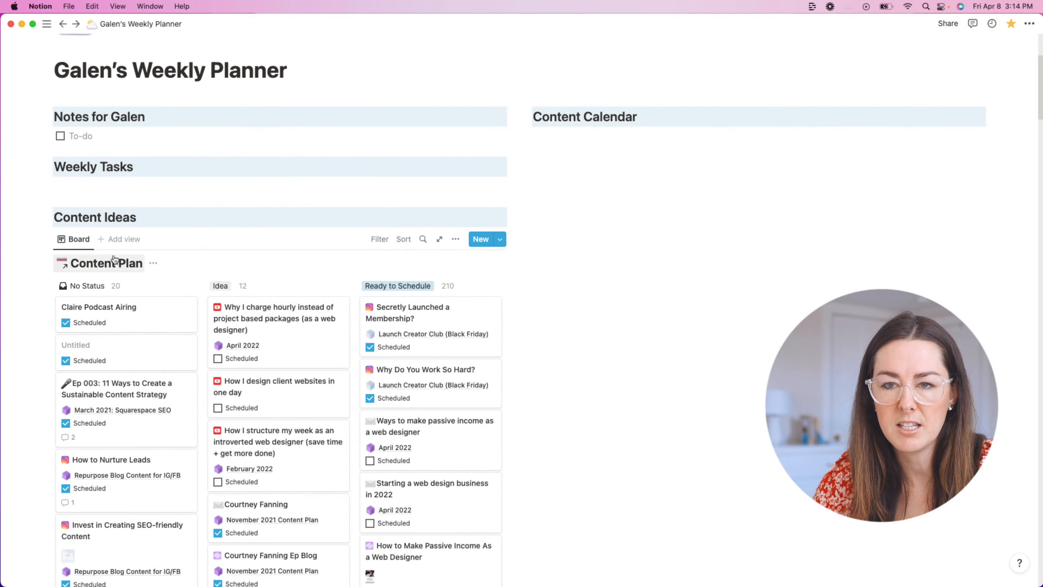
click(80, 242)
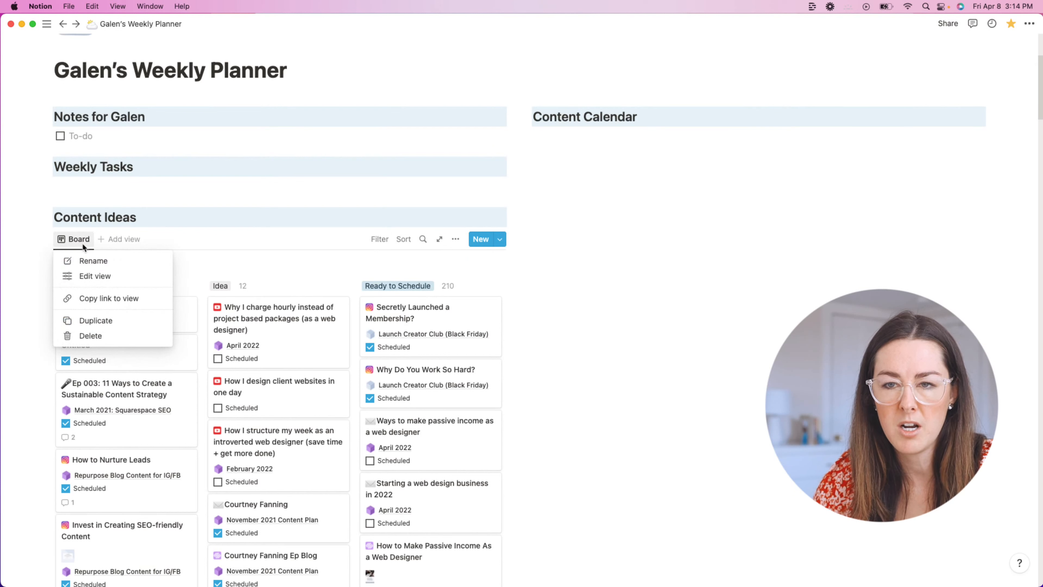
Step: Change the Content Plan view layout from Board to List and hide the database title
click(94, 276)
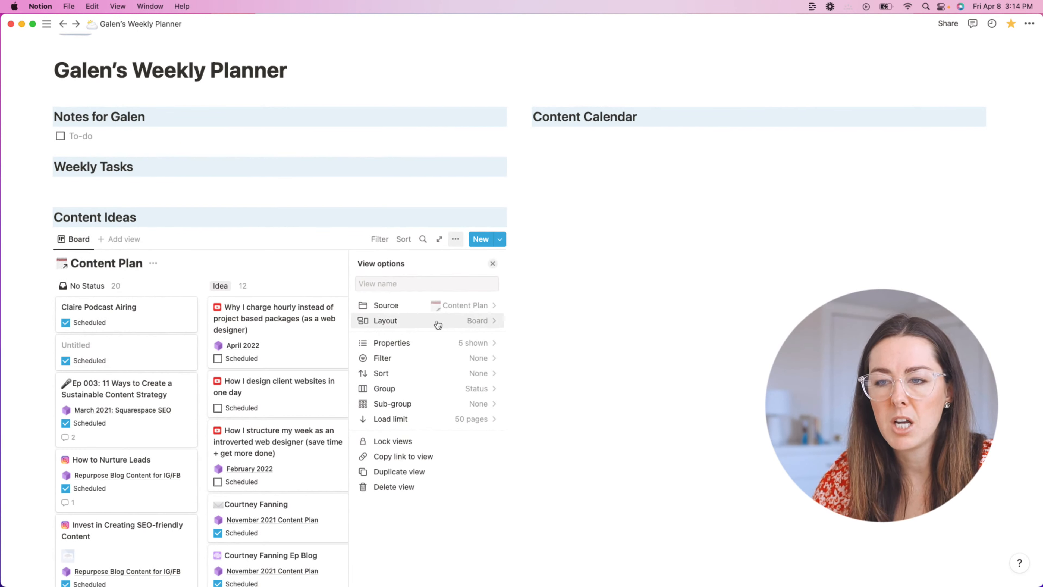
click(464, 323)
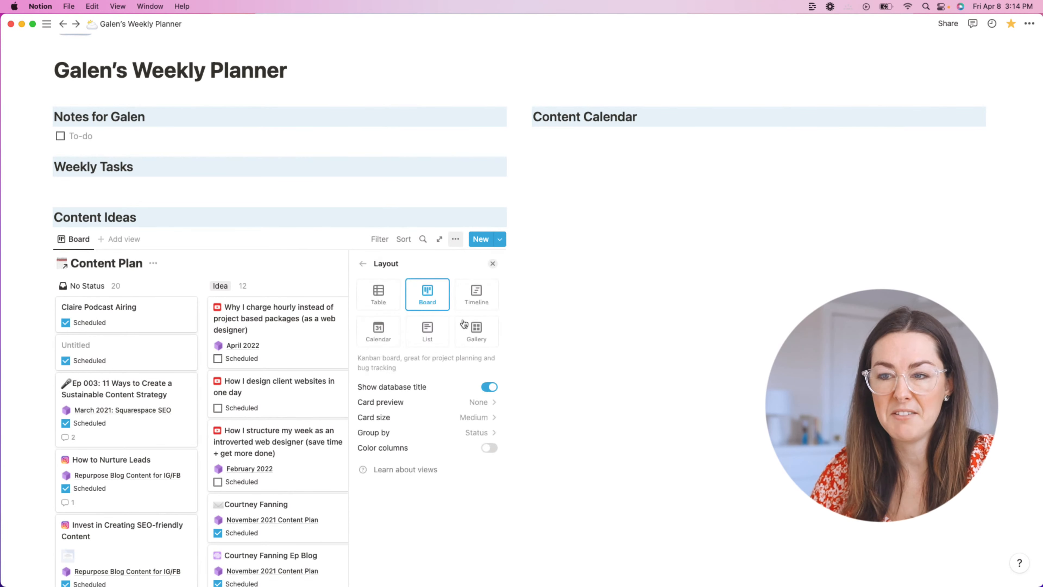
click(423, 324)
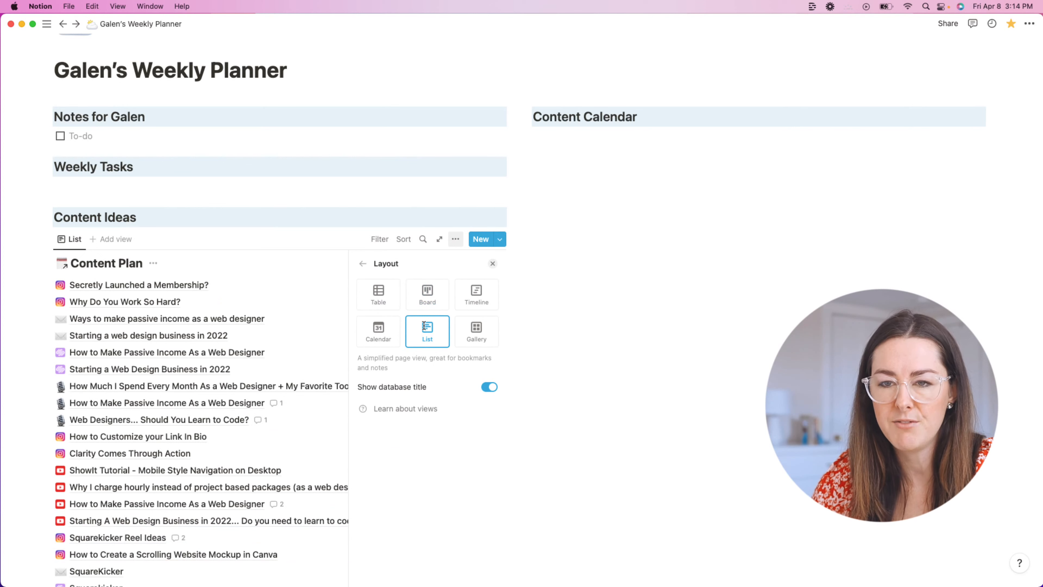
click(489, 387)
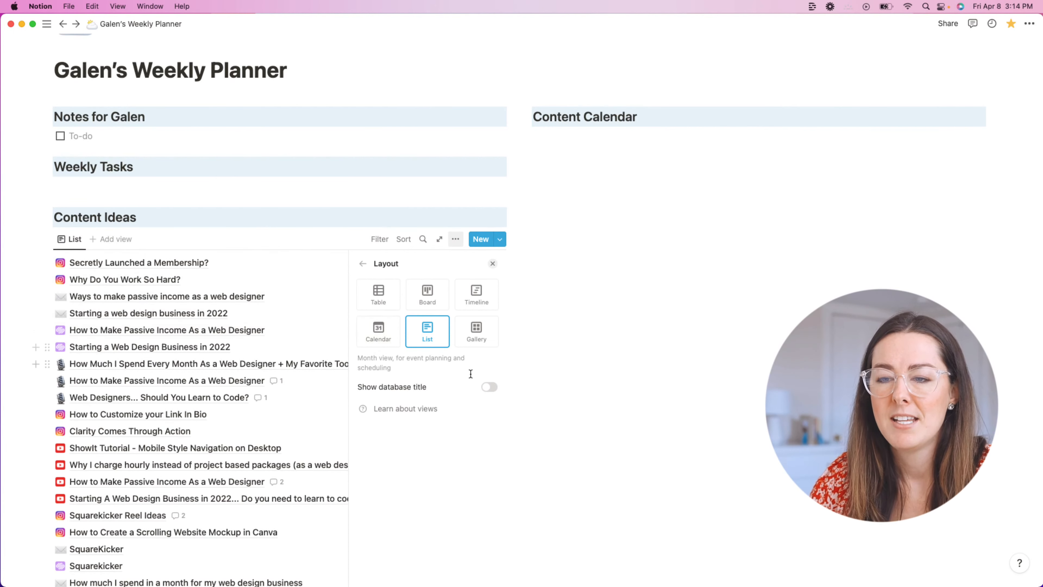
click(363, 263)
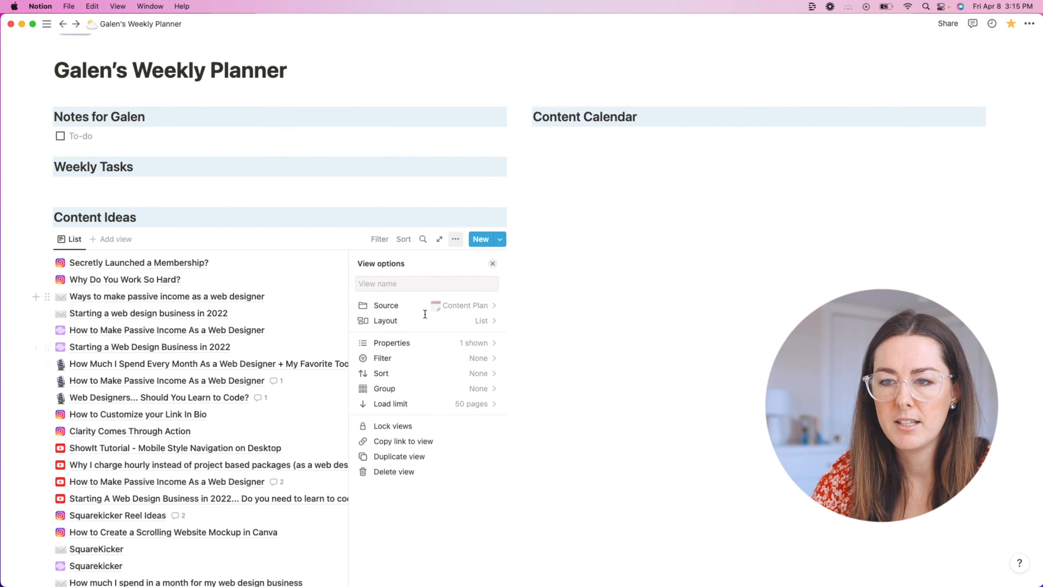
Step: Add a Status filter set to Idea on the Content Plan list
click(376, 240)
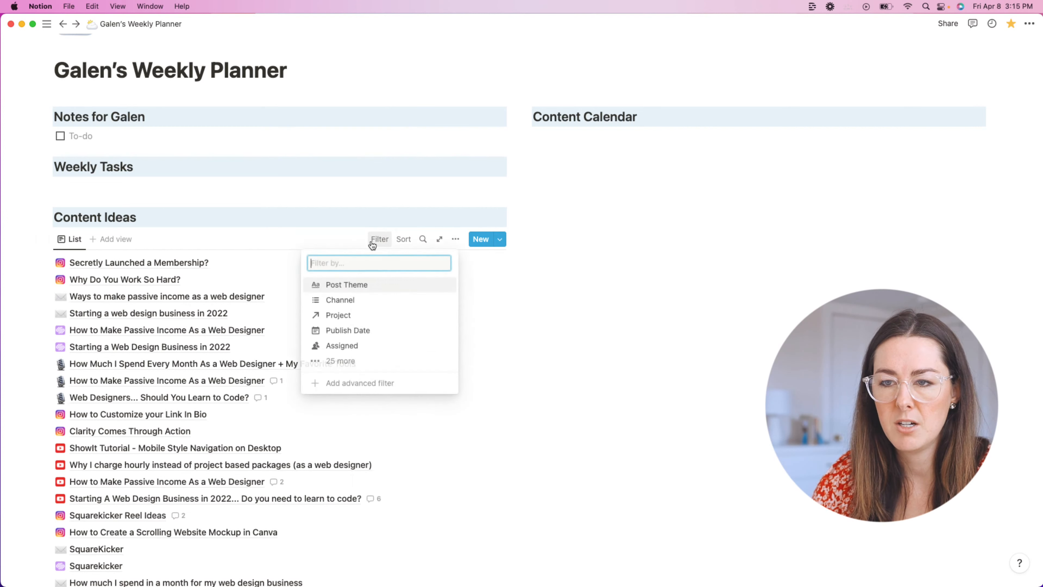
click(380, 241)
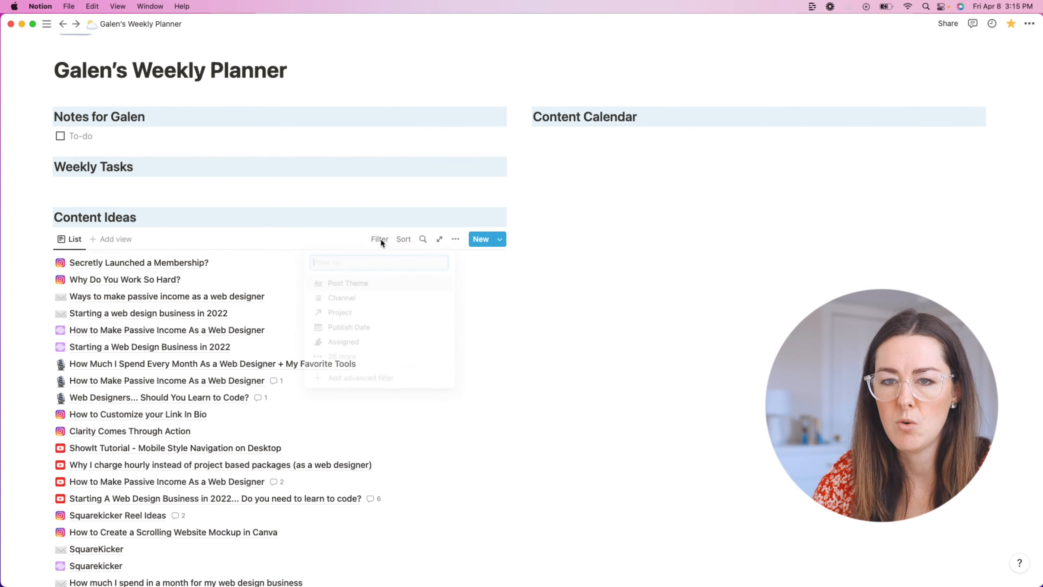
click(633, 305)
click(379, 240)
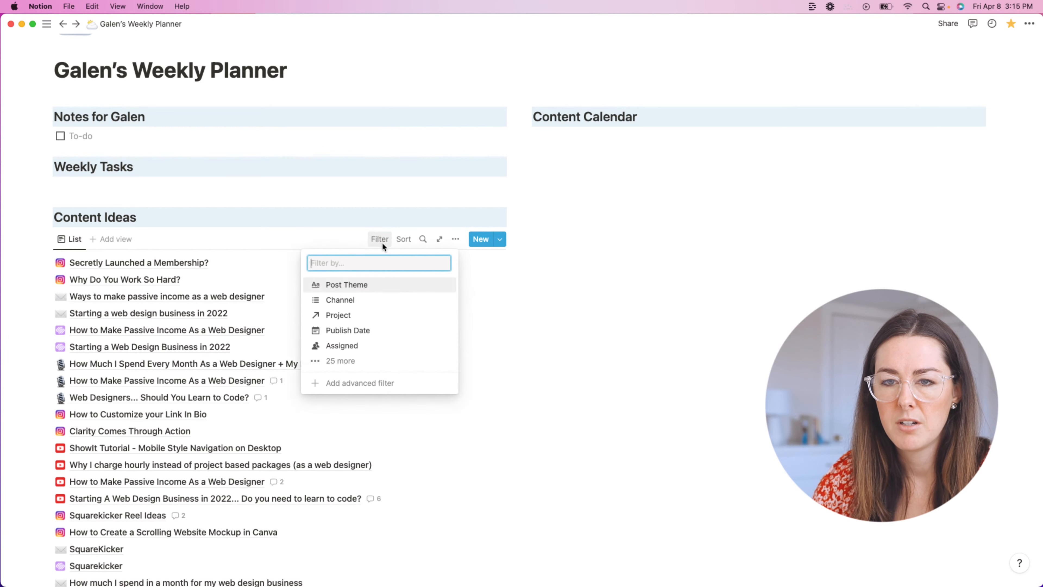
click(695, 251)
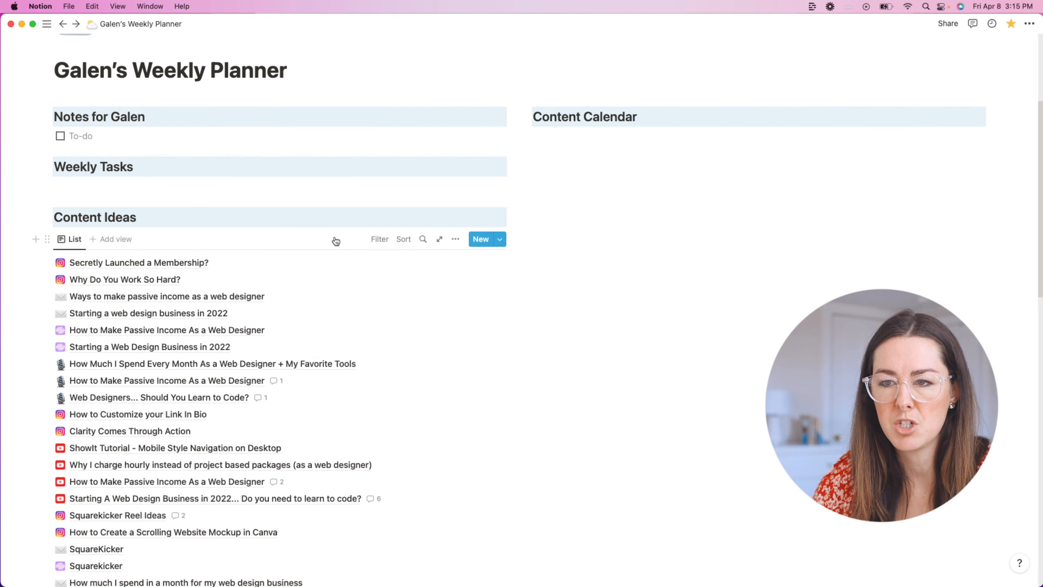
click(377, 244)
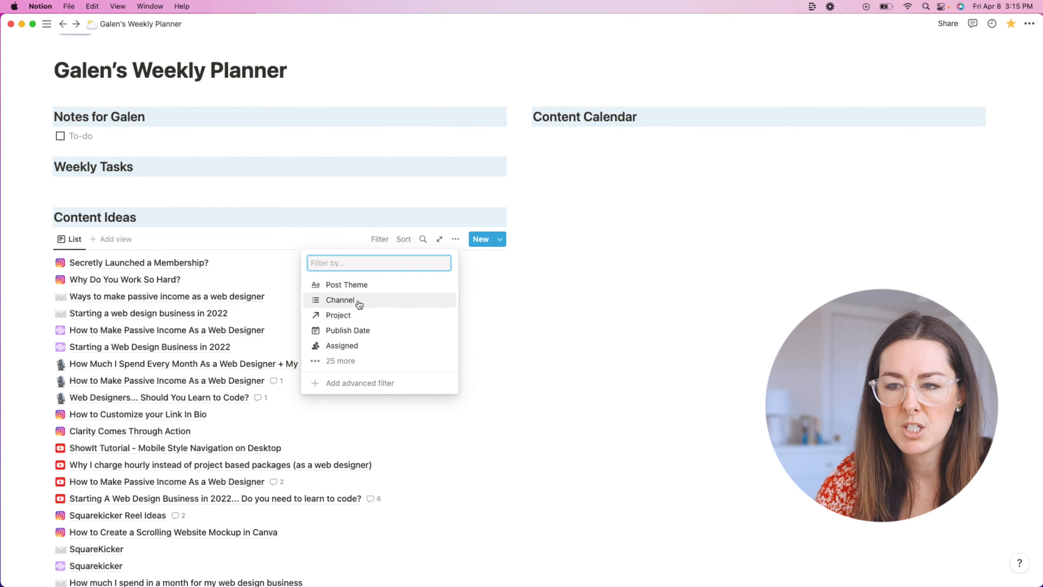
click(378, 240)
click(380, 241)
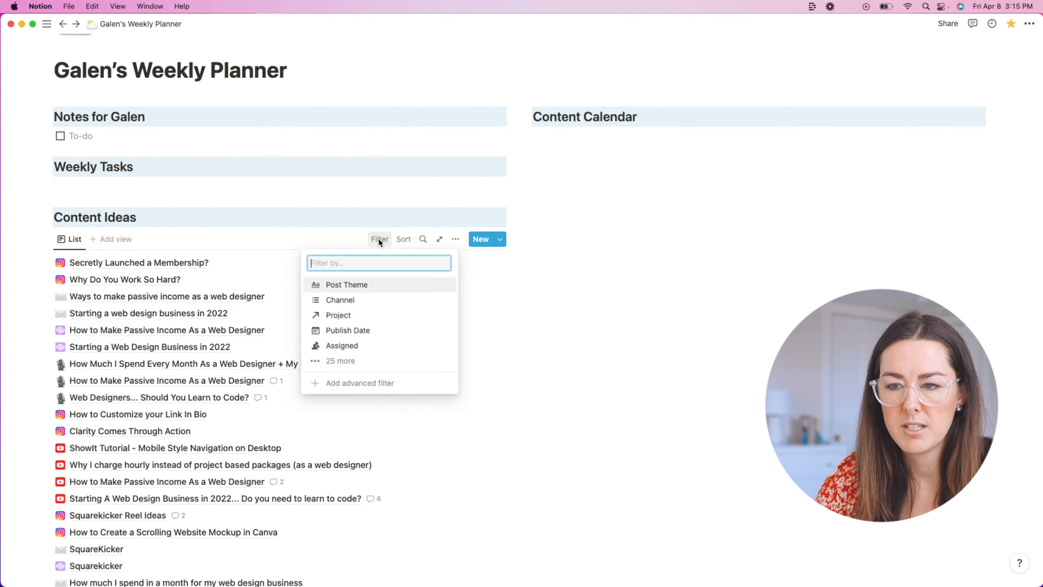
click(350, 361)
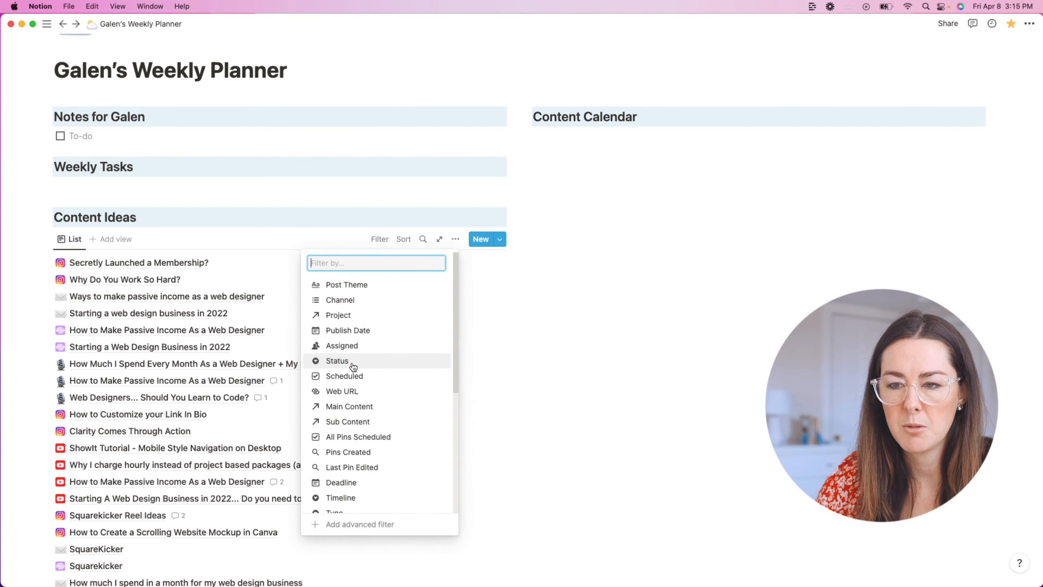
click(353, 364)
click(78, 318)
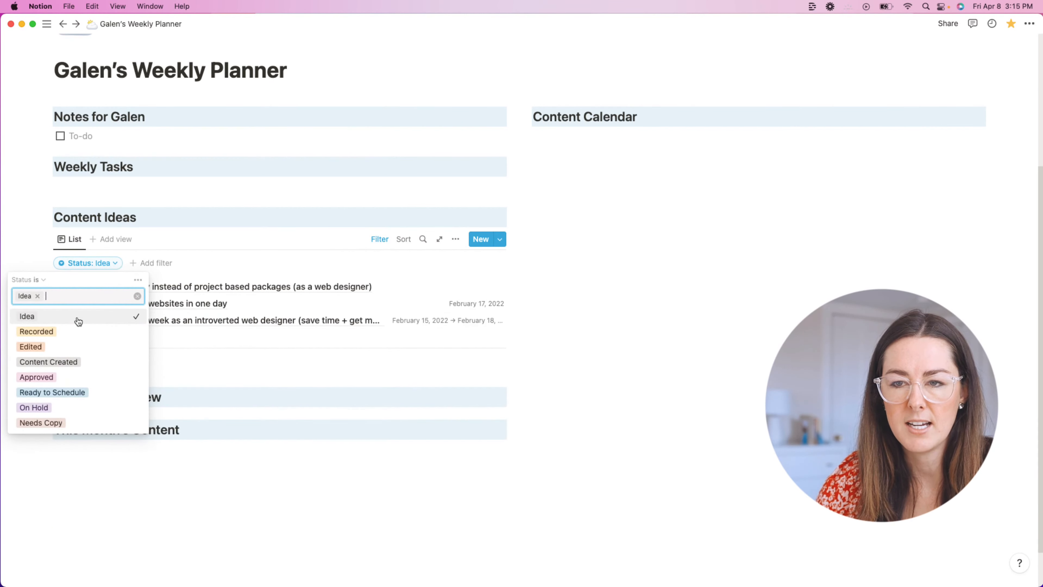
click(624, 301)
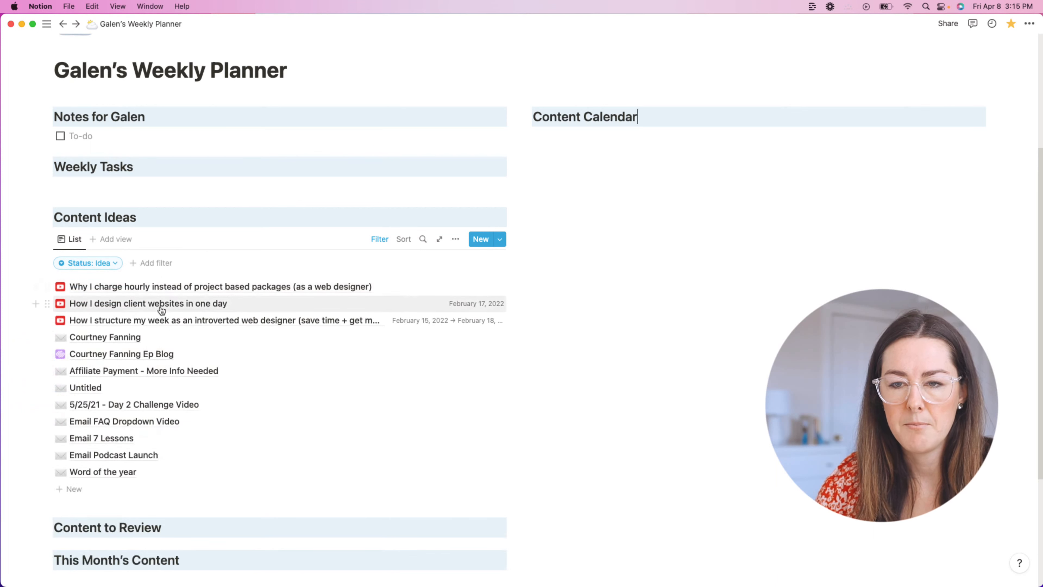
click(455, 239)
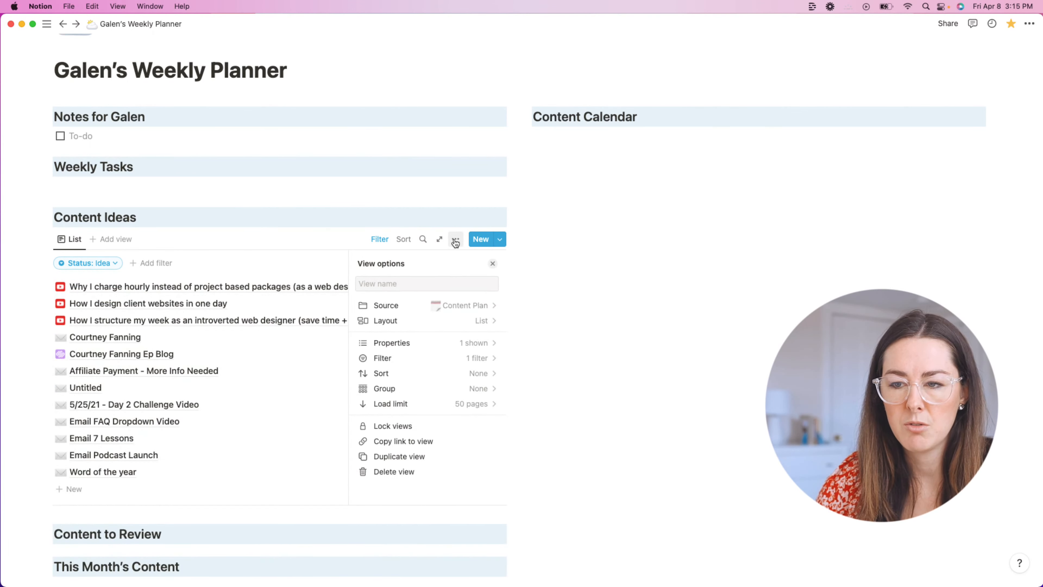
Step: Review the list's displayed properties, the Scheduled property settings and the Status filter bar
click(427, 343)
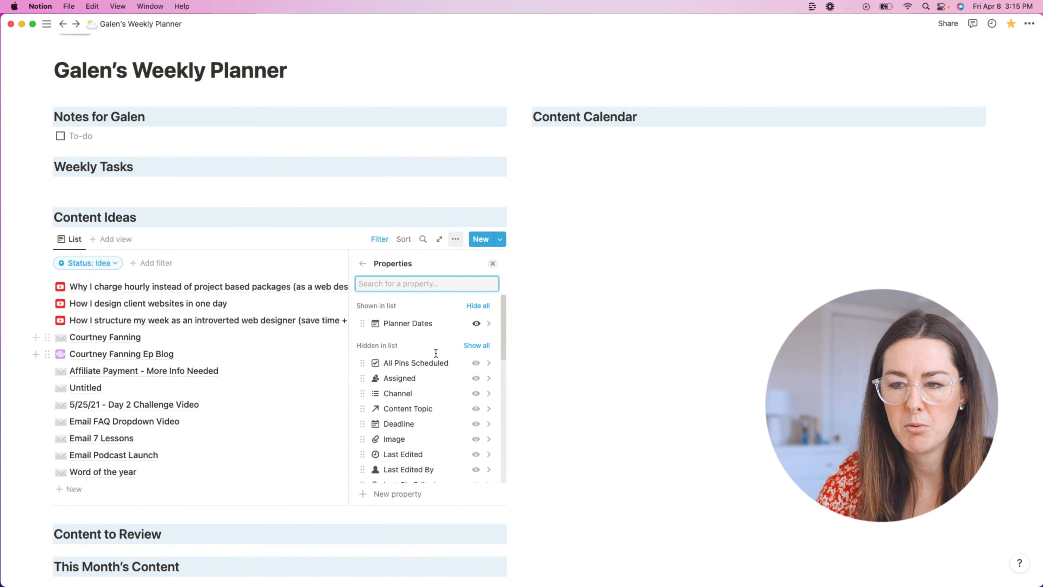
scroll(464, 368, down, 10)
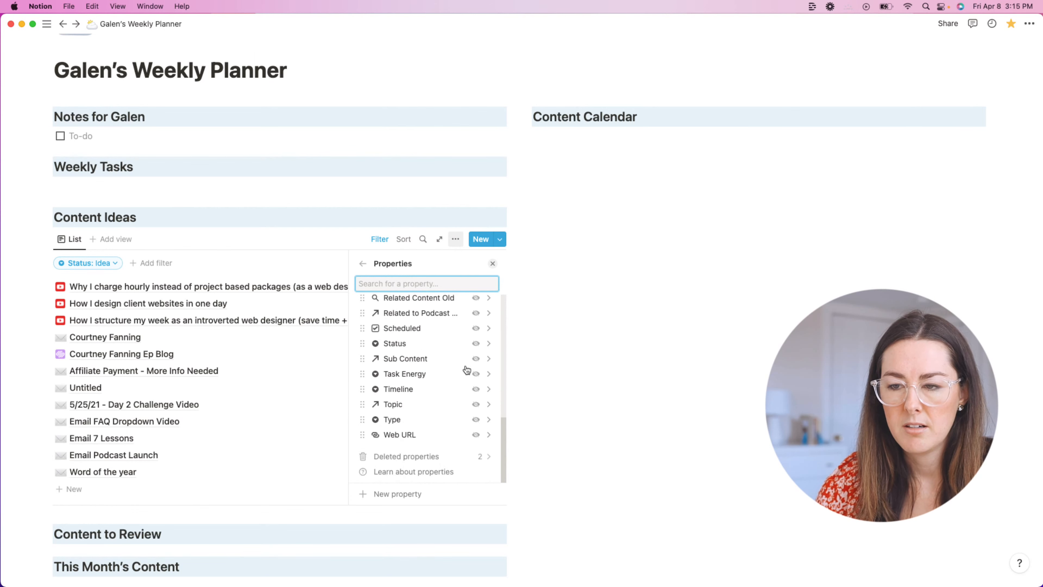
click(471, 330)
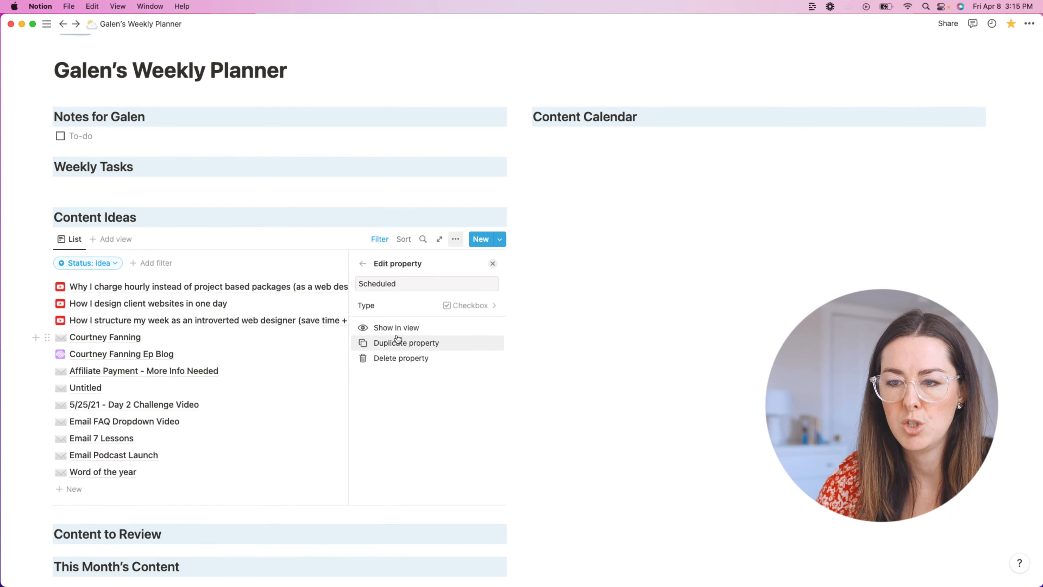
click(575, 317)
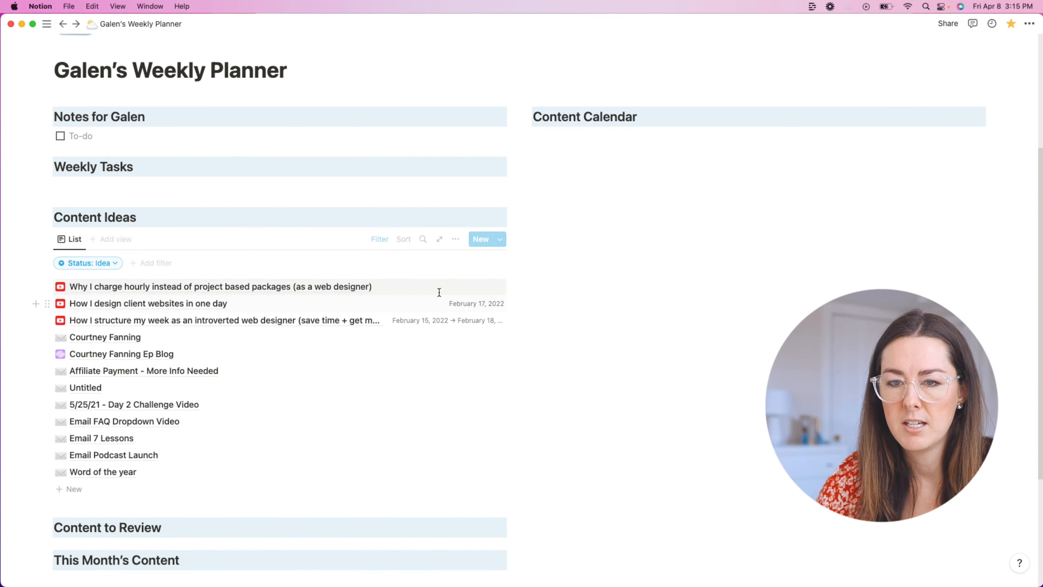
click(456, 239)
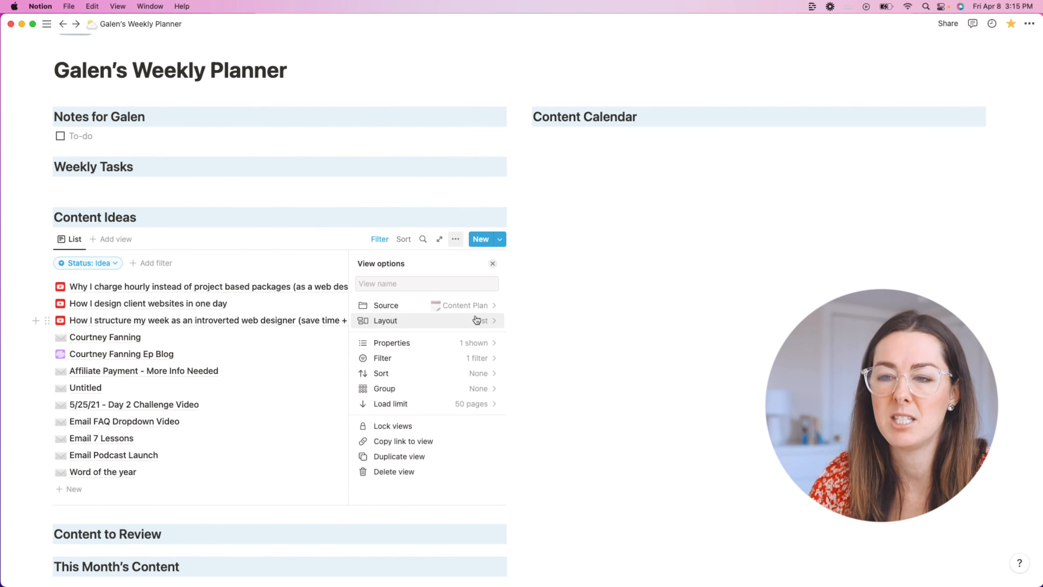
click(575, 298)
click(380, 241)
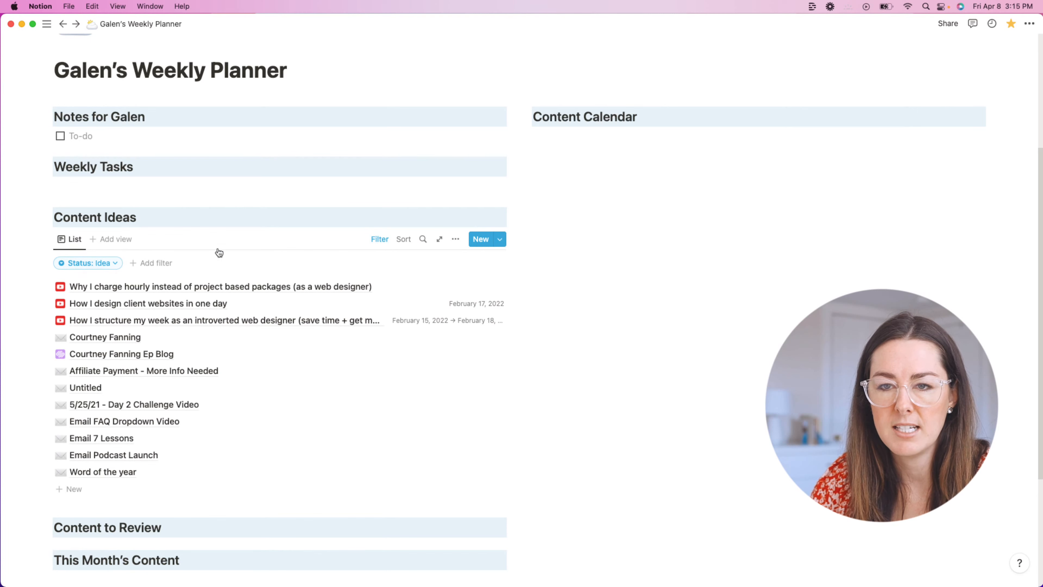
click(385, 241)
click(385, 243)
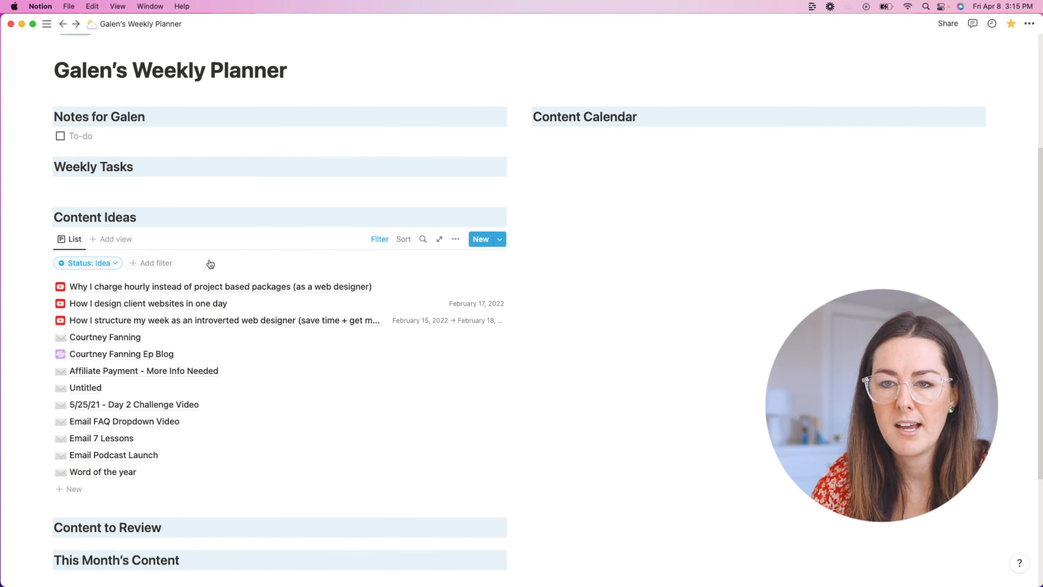
Step: Hide Planner Dates and display the Scheduled checkbox on each Content Ideas item
click(455, 241)
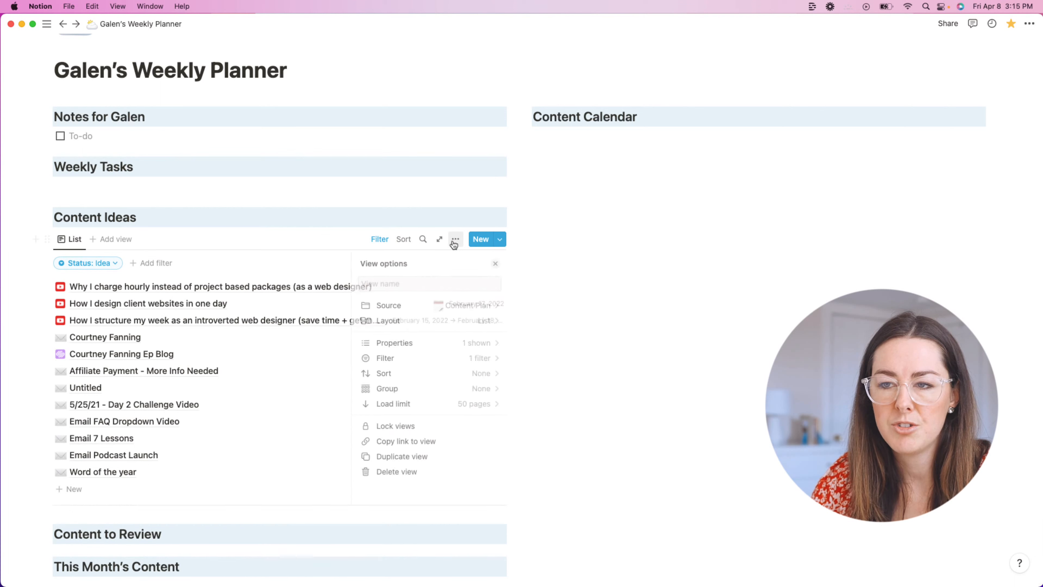
click(408, 343)
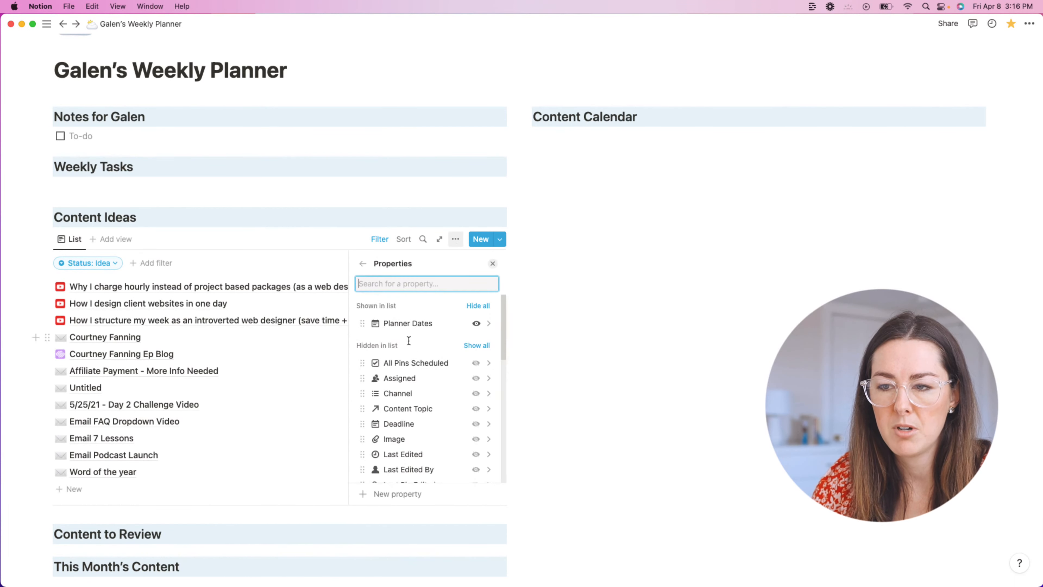
click(477, 324)
scroll(481, 337, down, 1)
scroll(483, 342, down, 5)
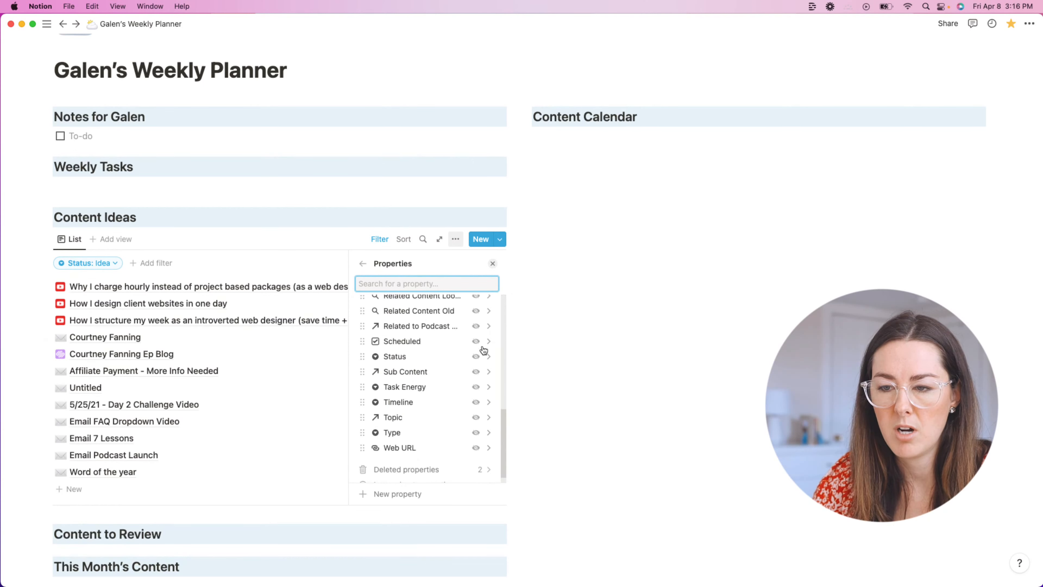
click(477, 342)
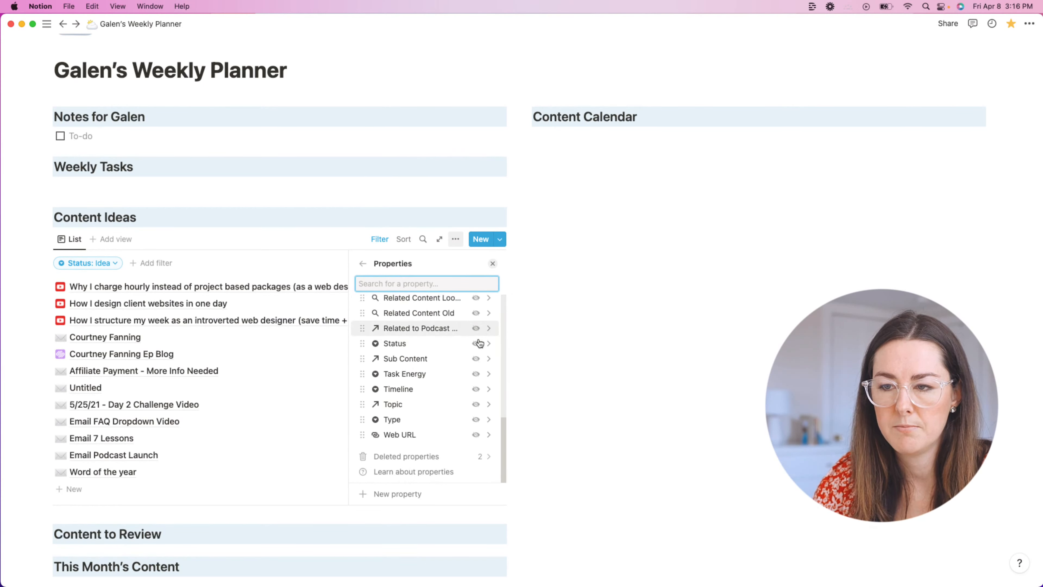
click(553, 331)
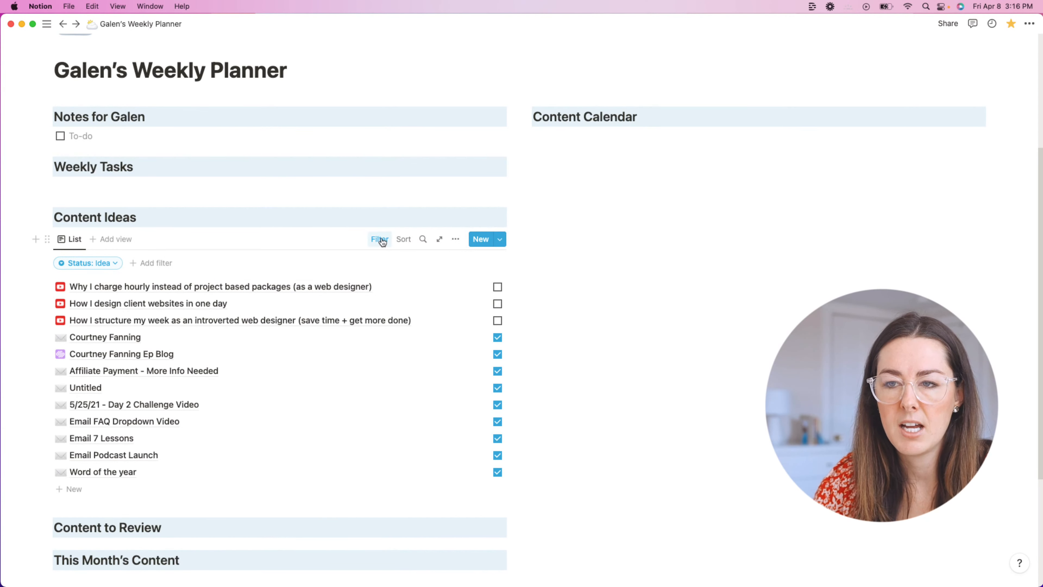
Step: Add a Scheduled: Unchecked filter alongside Status: Idea, leaving three unscheduled ideas
click(109, 264)
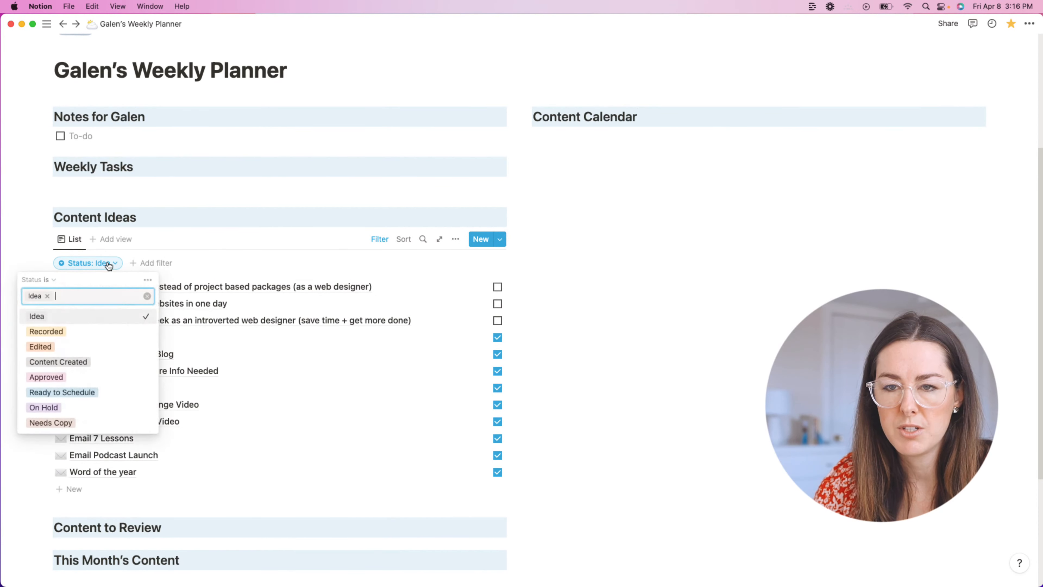
click(156, 263)
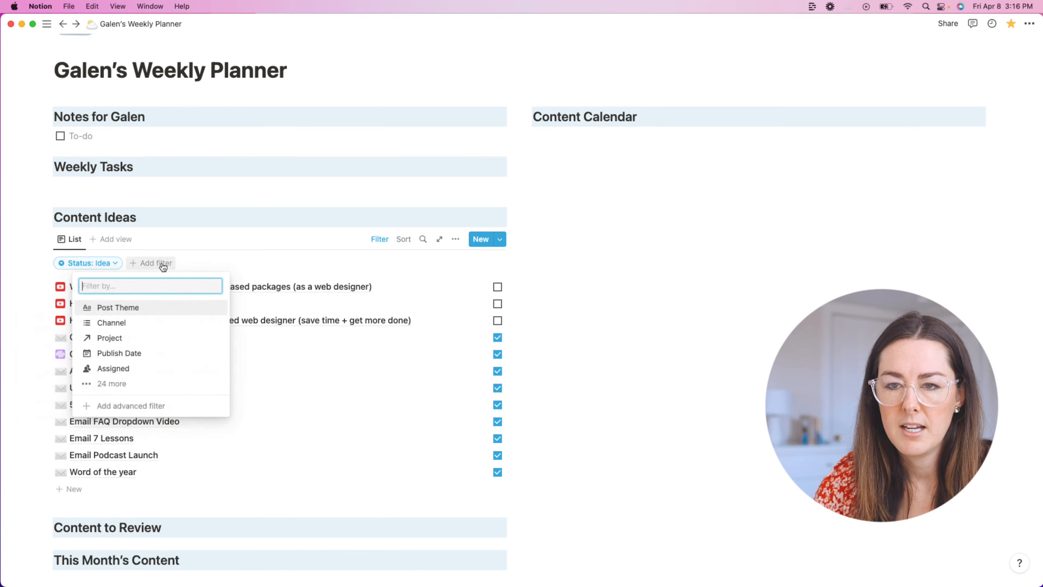
click(131, 385)
click(133, 387)
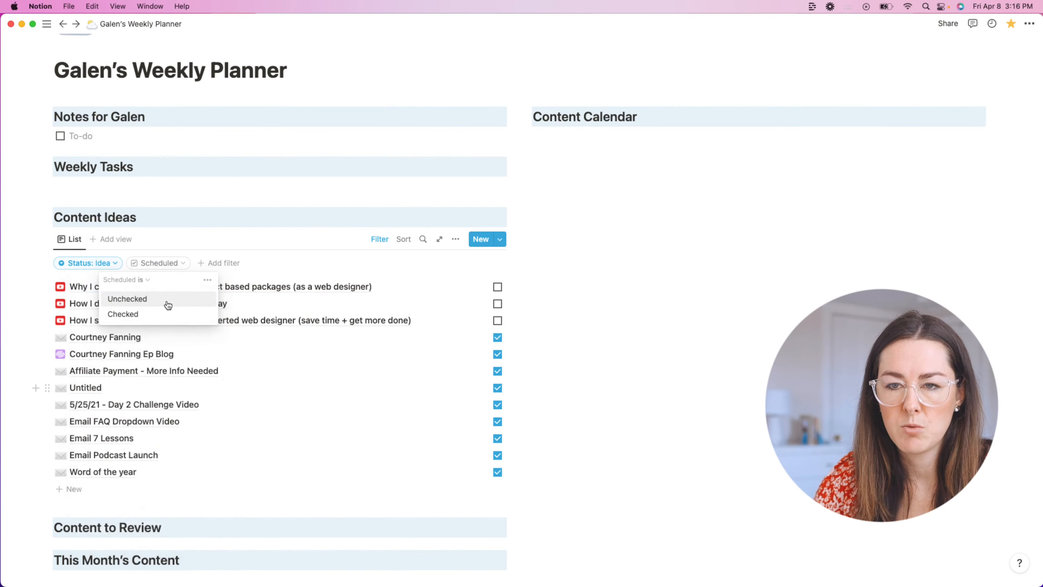
click(136, 299)
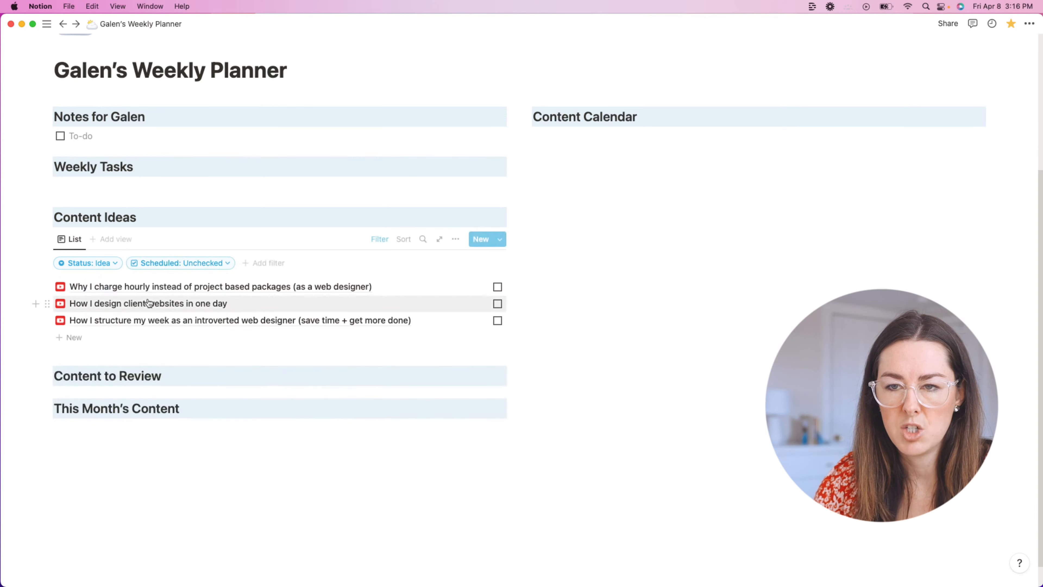
Step: Drag the column divider left so Content Ideas narrows and Content Calendar widens
click(581, 297)
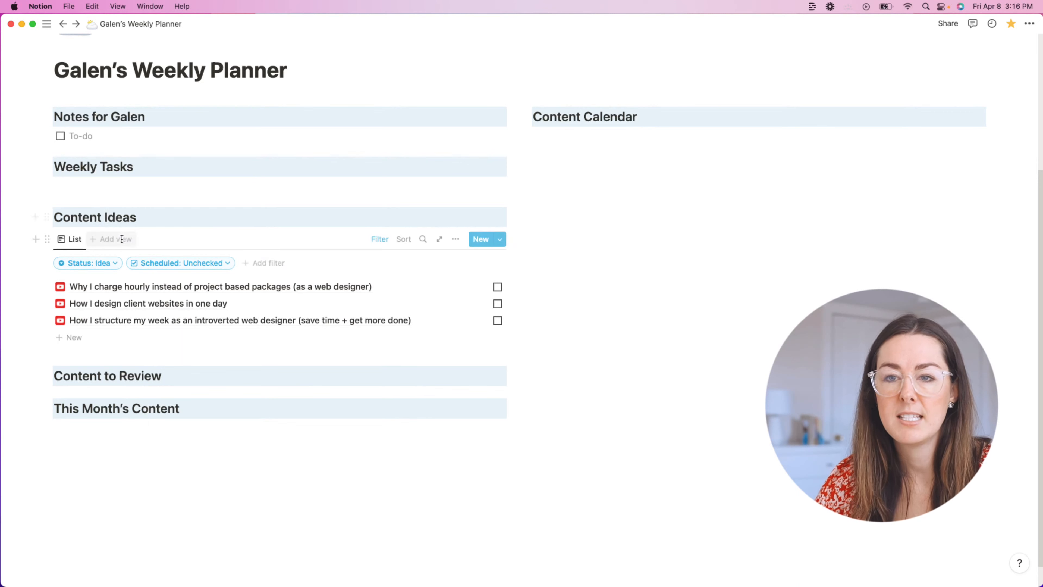
drag(515, 136, 448, 137)
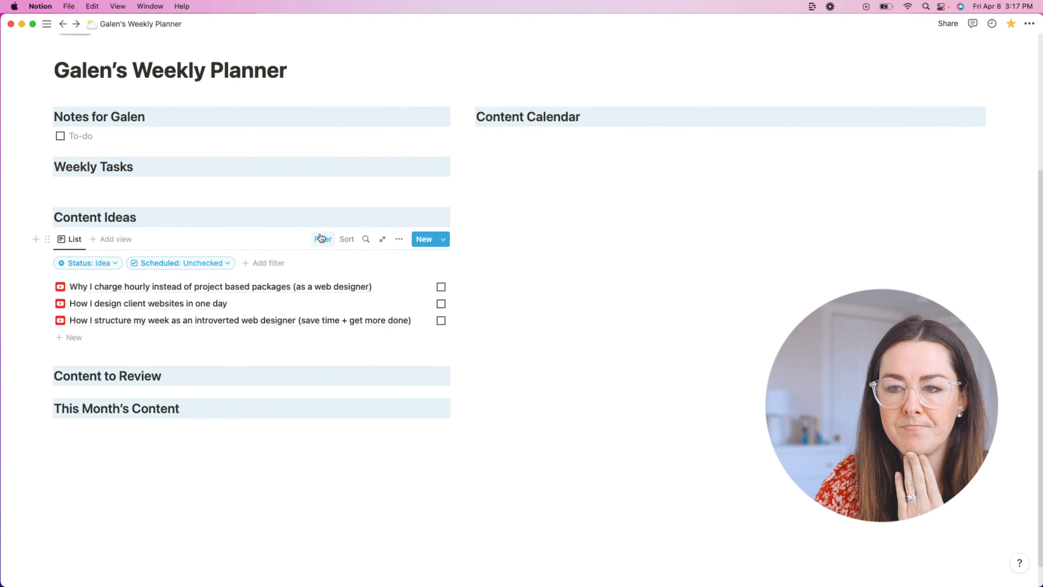
Step: Hide the Scheduled property in the Content Ideas list's properties
click(399, 239)
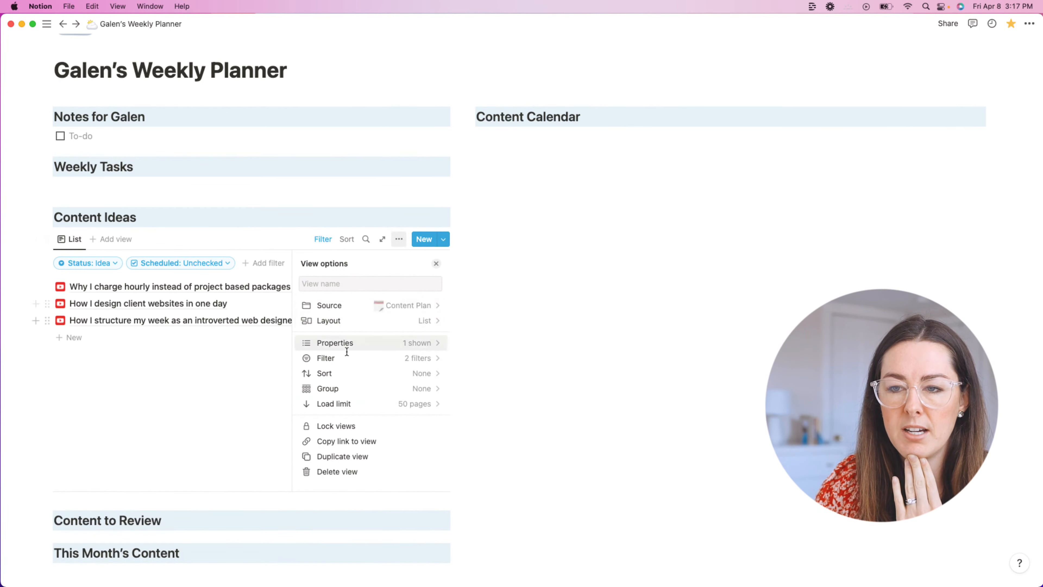
click(369, 347)
scroll(390, 362, down, 5)
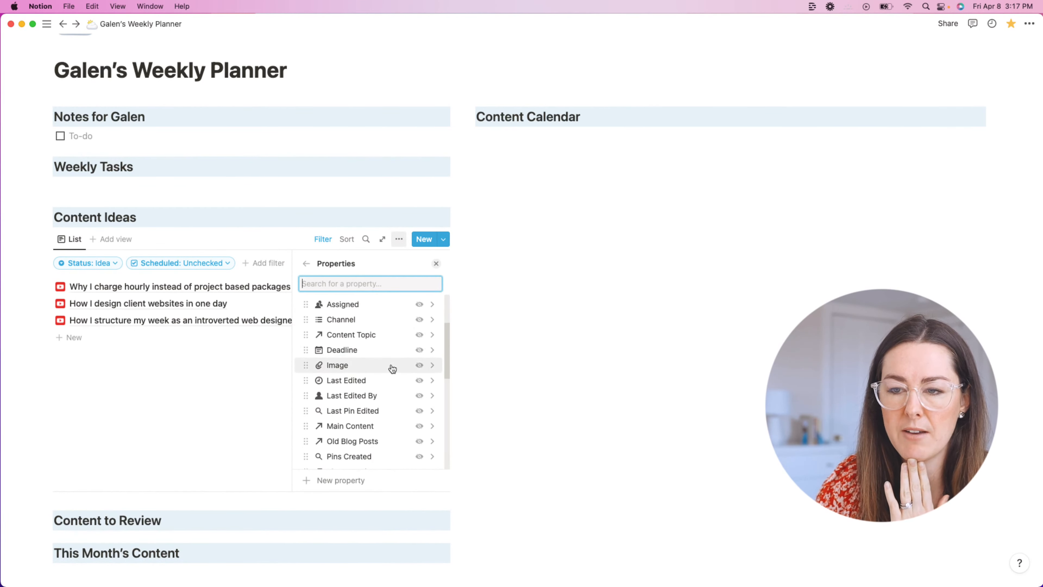
scroll(396, 357, down, 5)
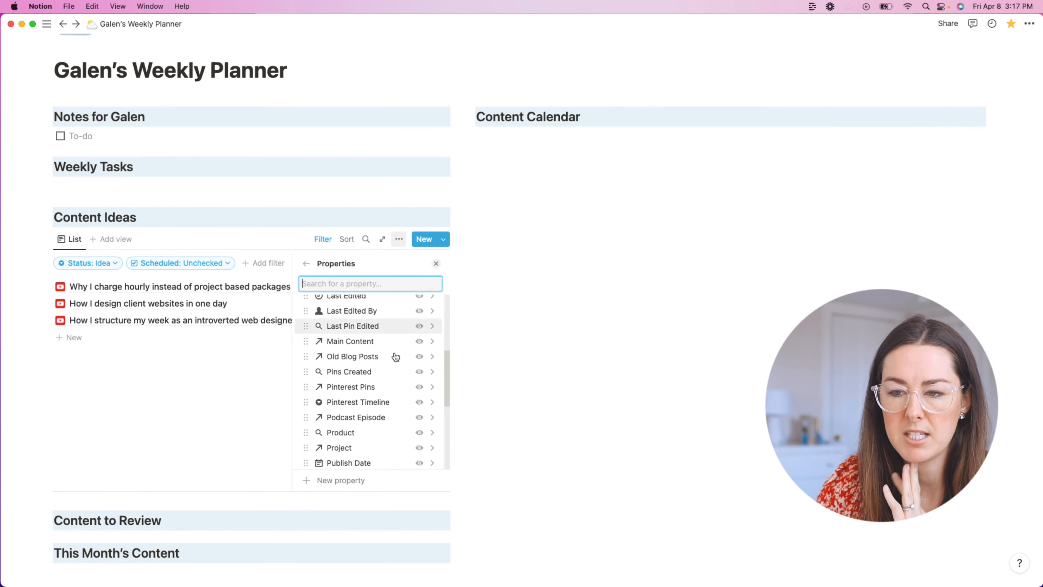
scroll(395, 357, down, 4)
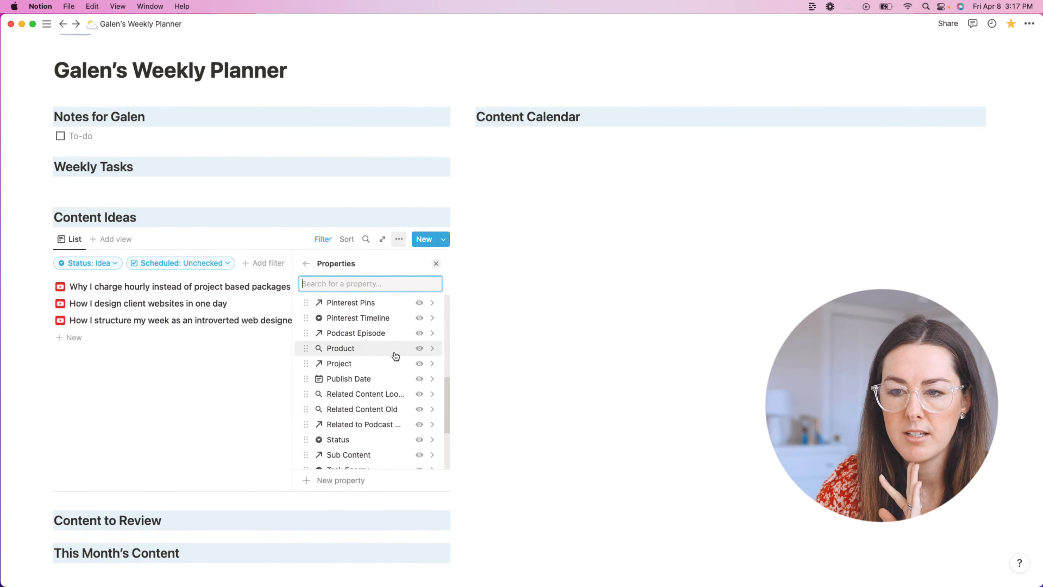
scroll(396, 356, down, 2)
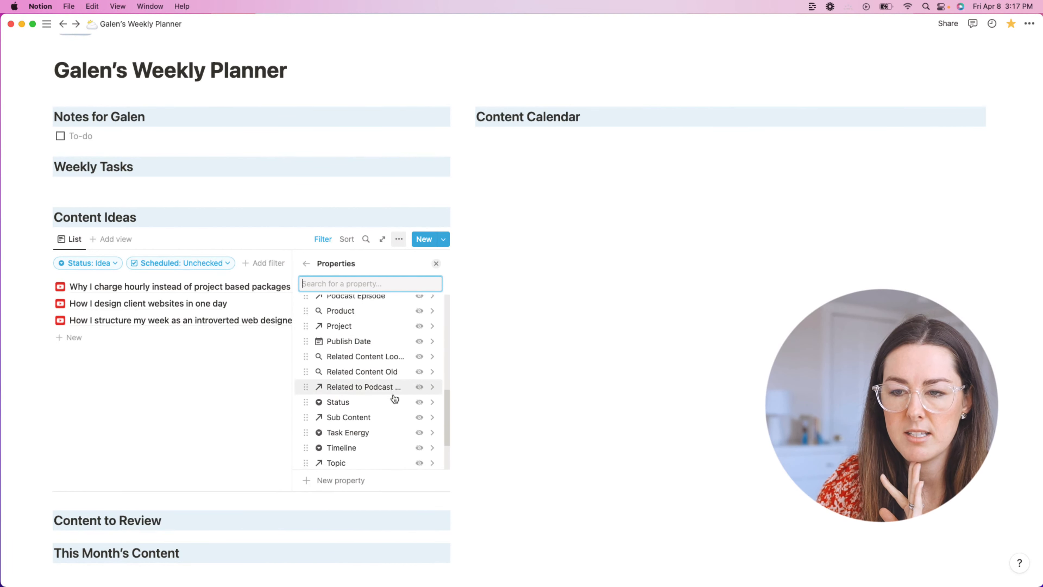
scroll(393, 385, down, 3)
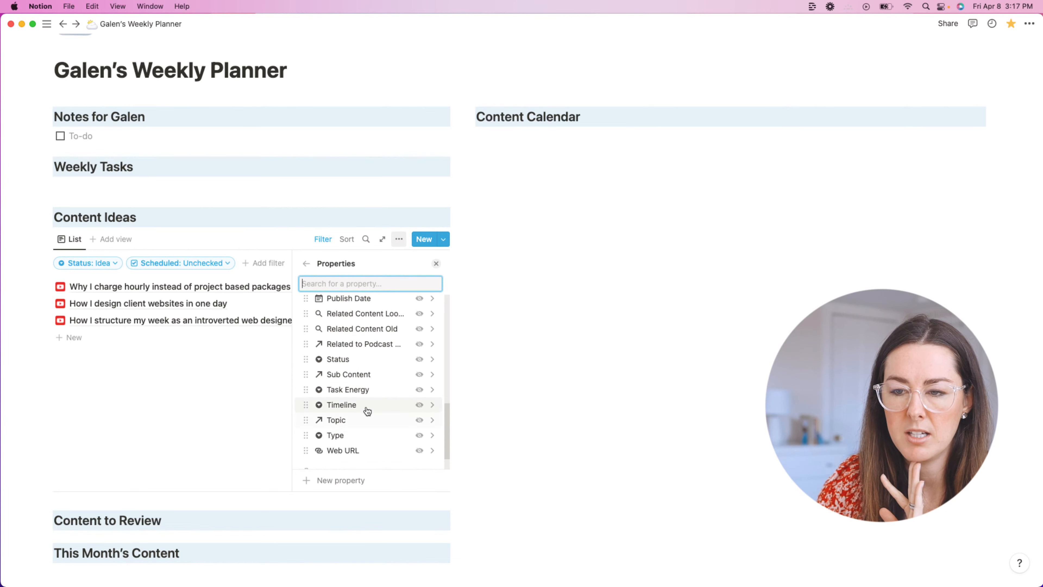
scroll(365, 414, up, 15)
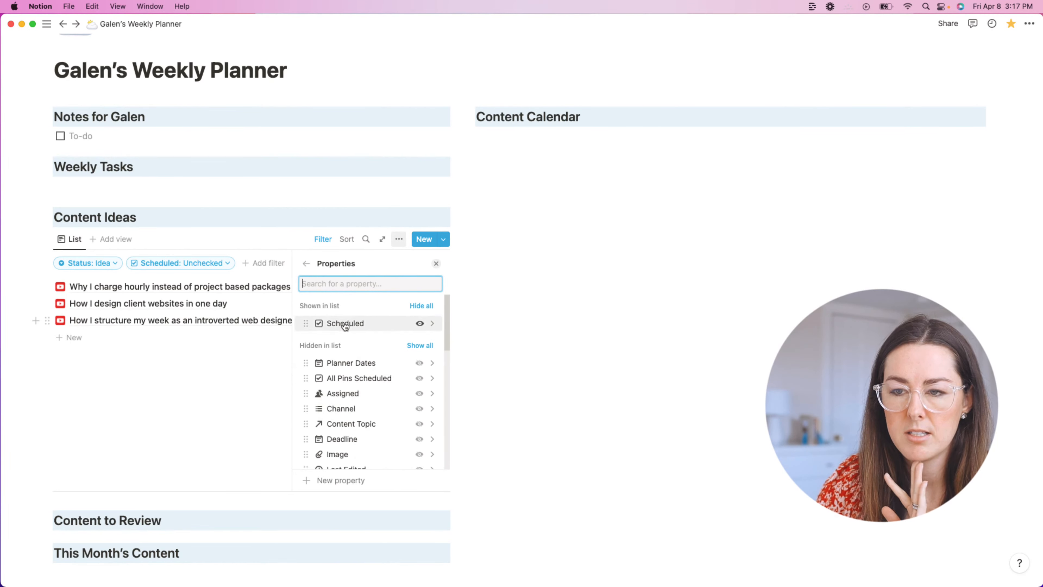
click(420, 324)
click(526, 323)
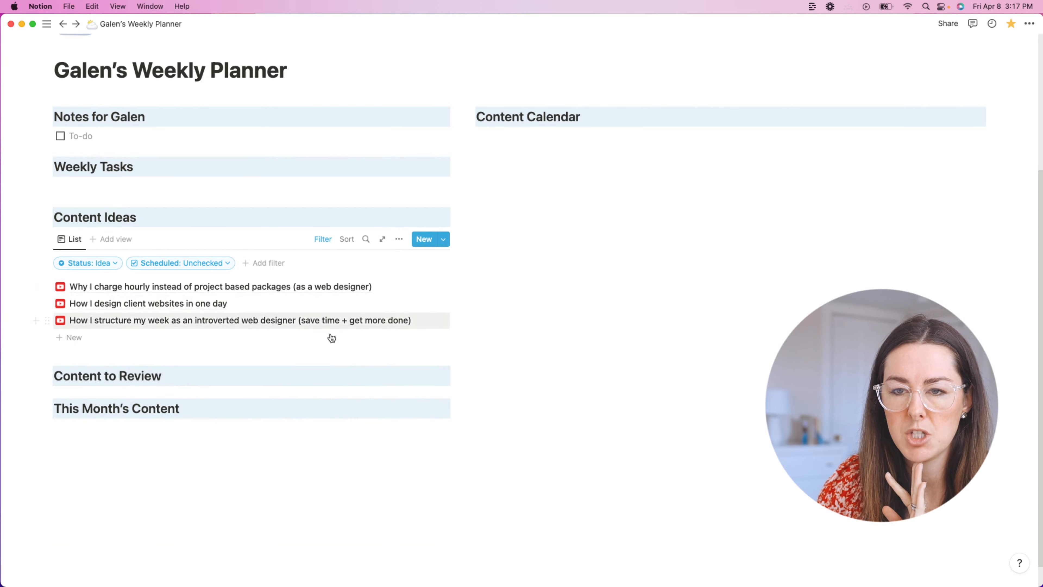
Step: Hide the row of filter chips above the list
click(322, 240)
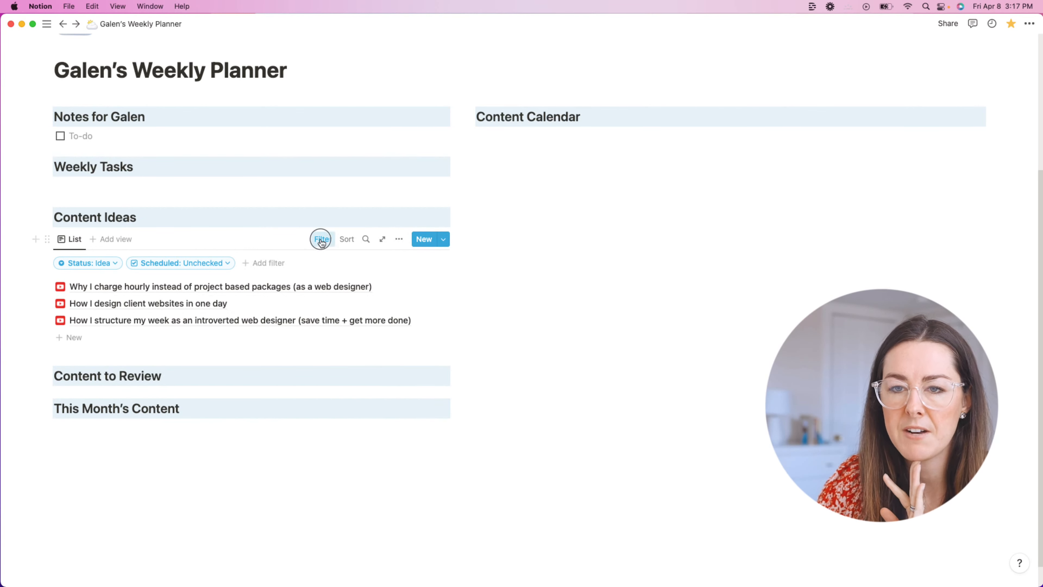
click(322, 241)
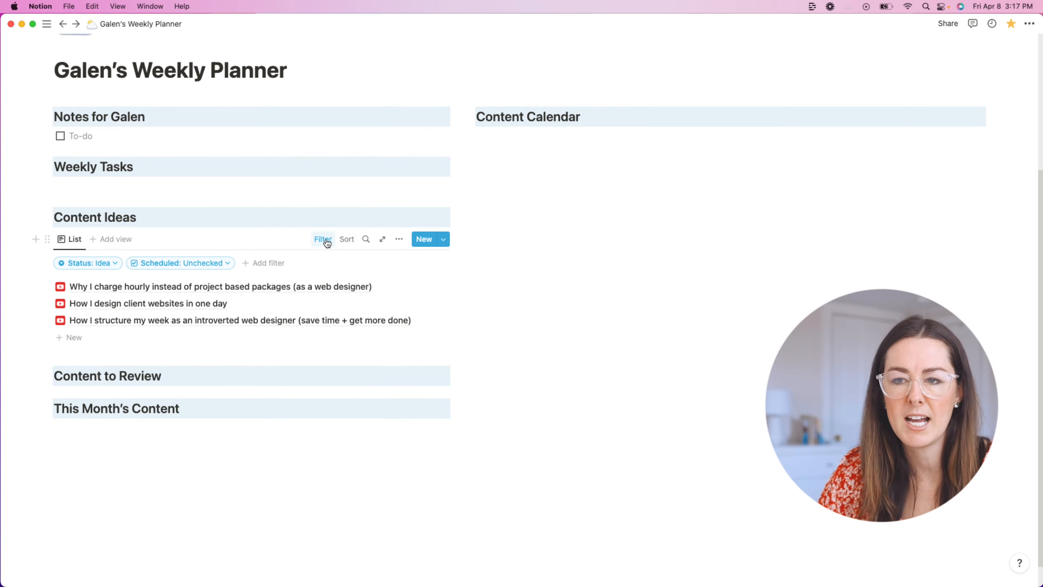
click(327, 242)
click(602, 279)
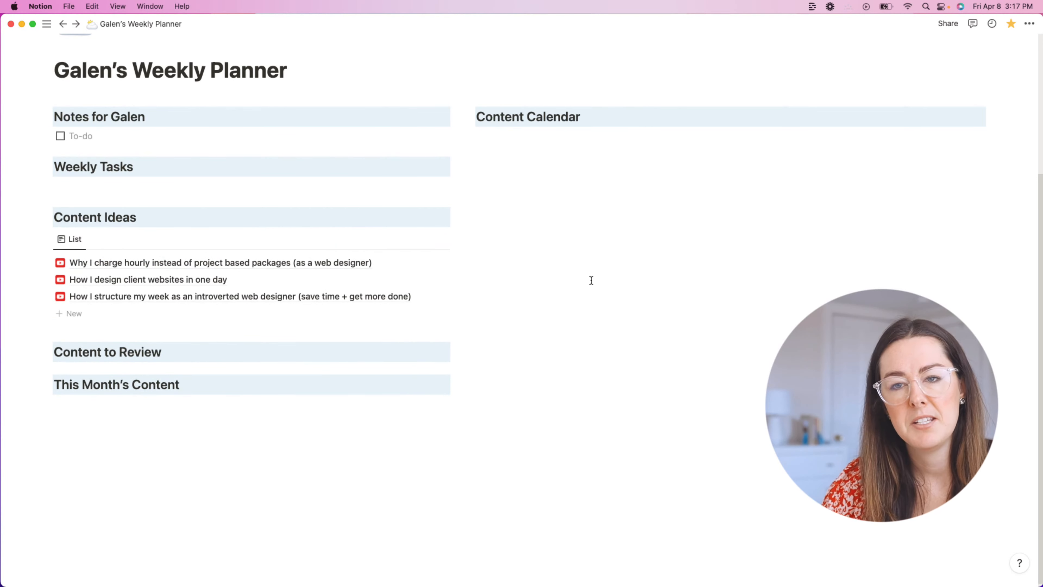
Step: Rename the list view to 'Ideas'
click(70, 238)
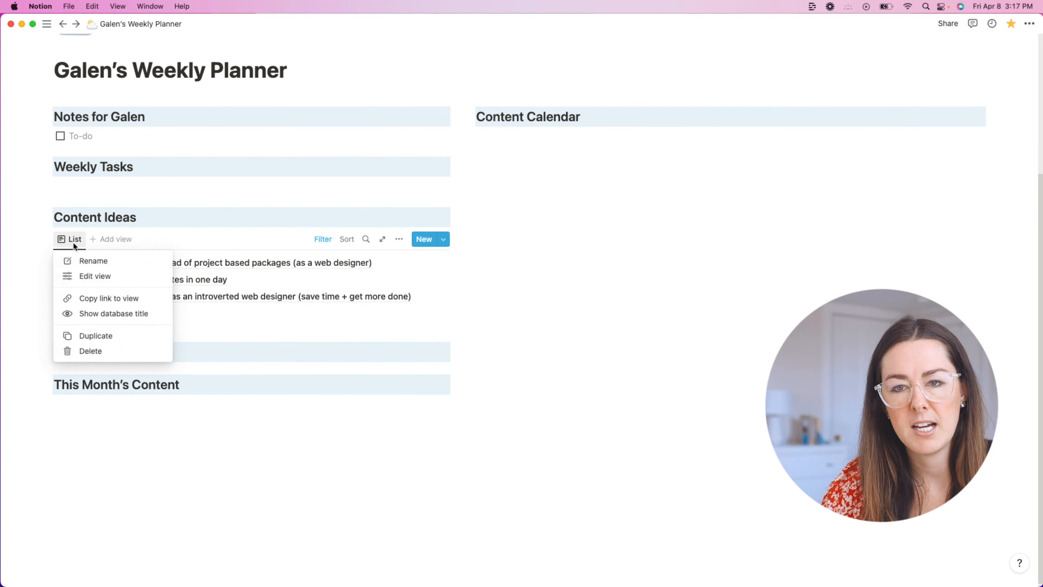
click(94, 262)
text(Content Idea)
key(super+a)
key(BackSpace)
text(Ideas)
click(547, 297)
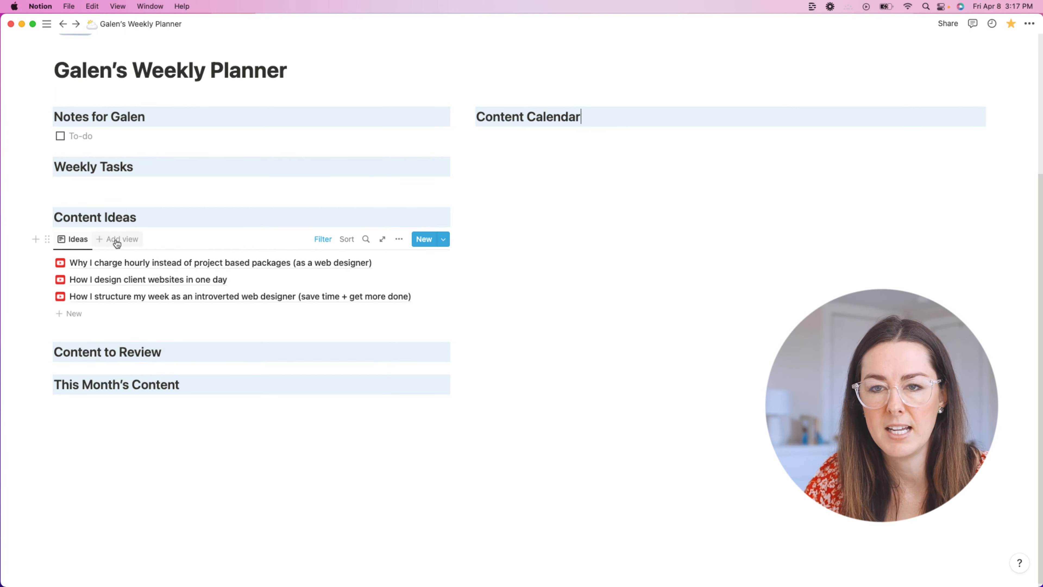
Step: Shorten the 'Content Ideas' heading to 'Content'
double_click(123, 218)
key(BackSpace)
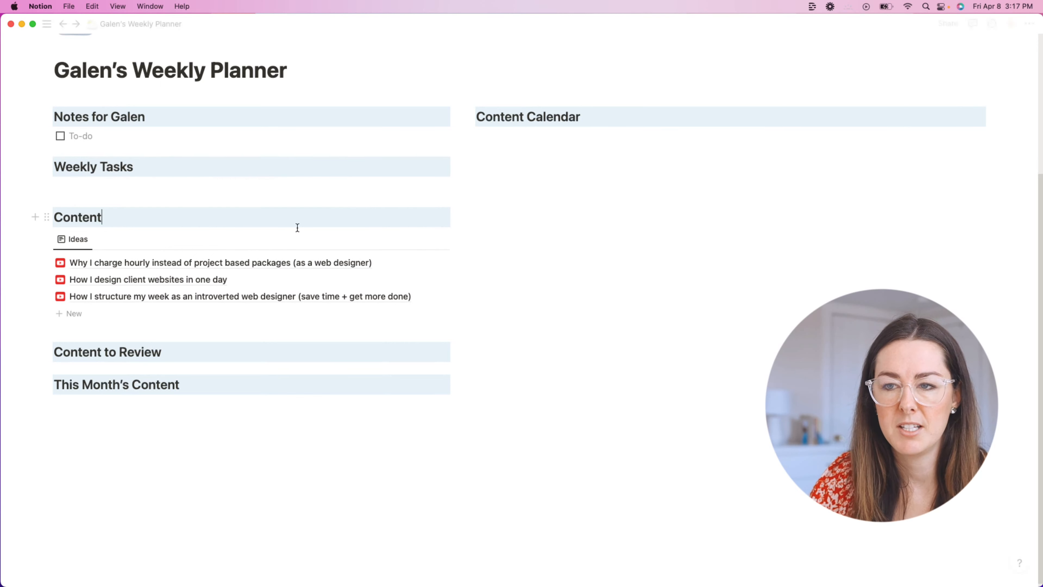
click(86, 245)
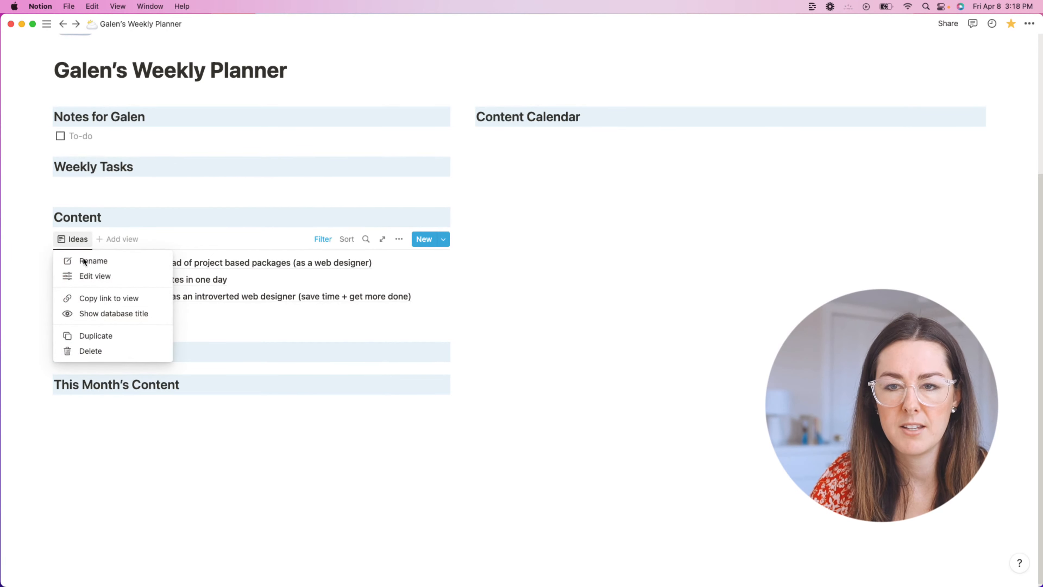
Step: Duplicate the Ideas view into a second view named Recorded
click(102, 336)
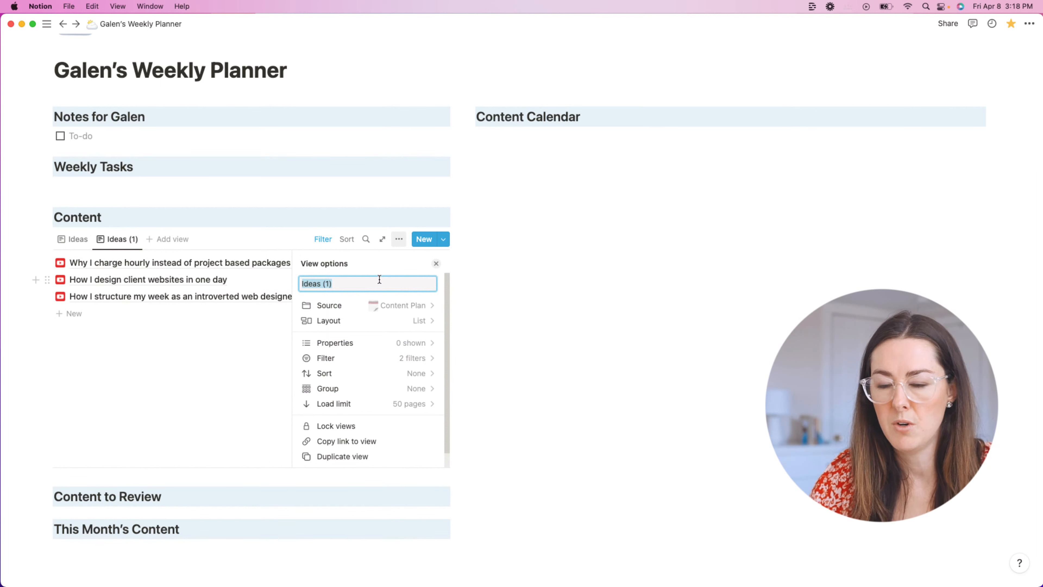
text(E)
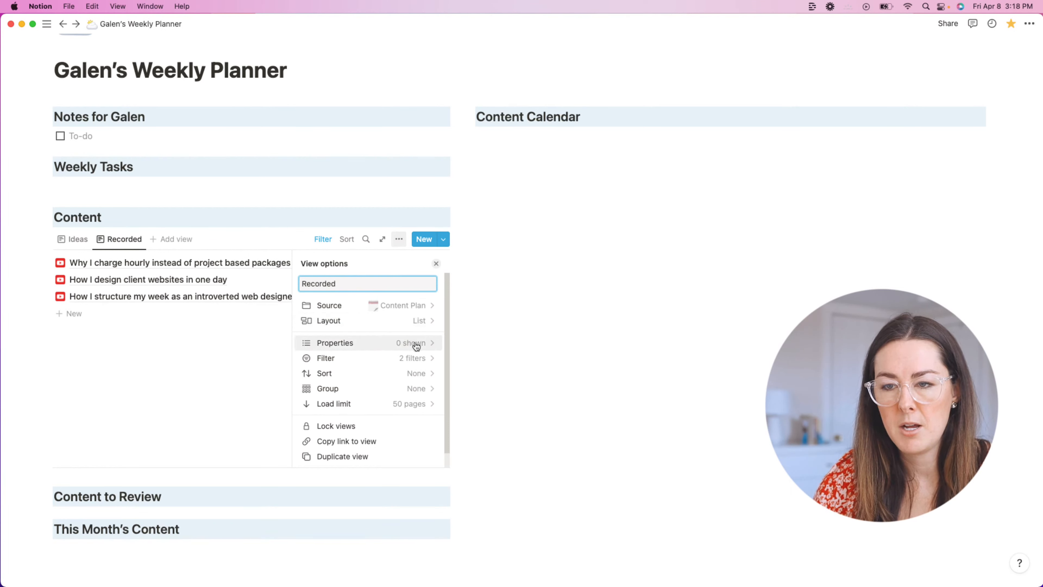
click(419, 358)
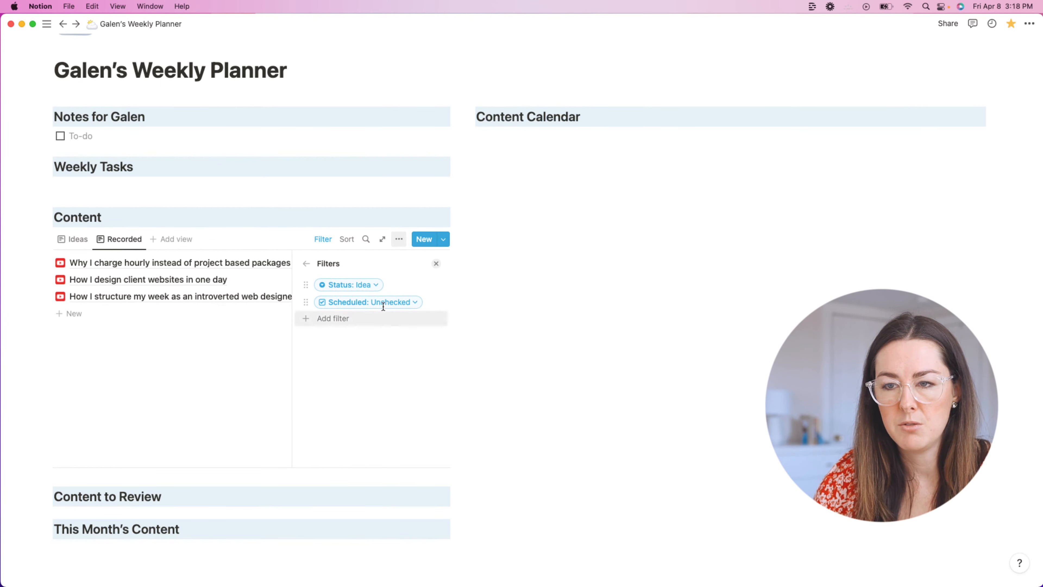
click(524, 278)
click(323, 238)
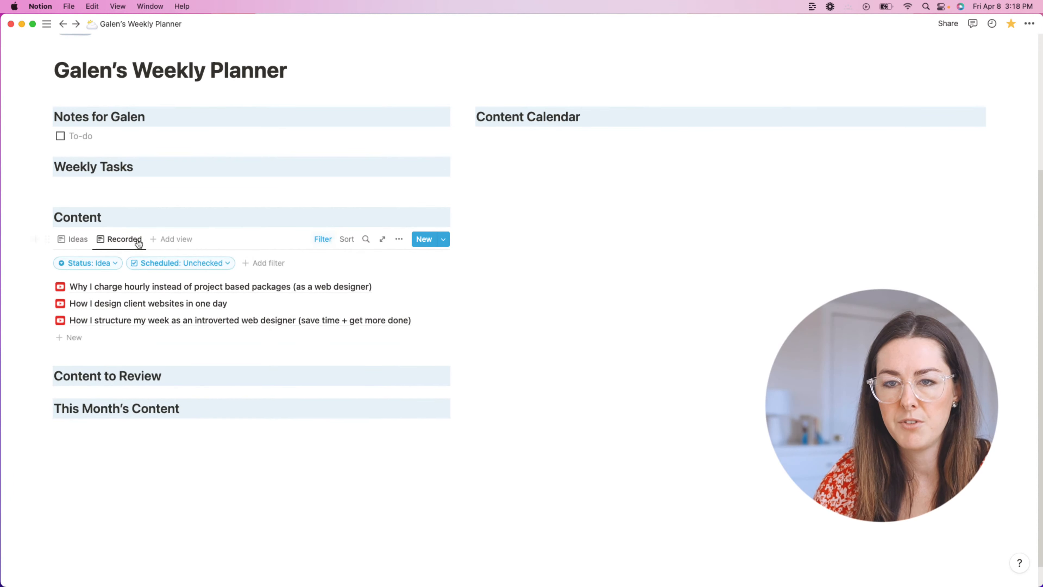
click(74, 238)
click(322, 238)
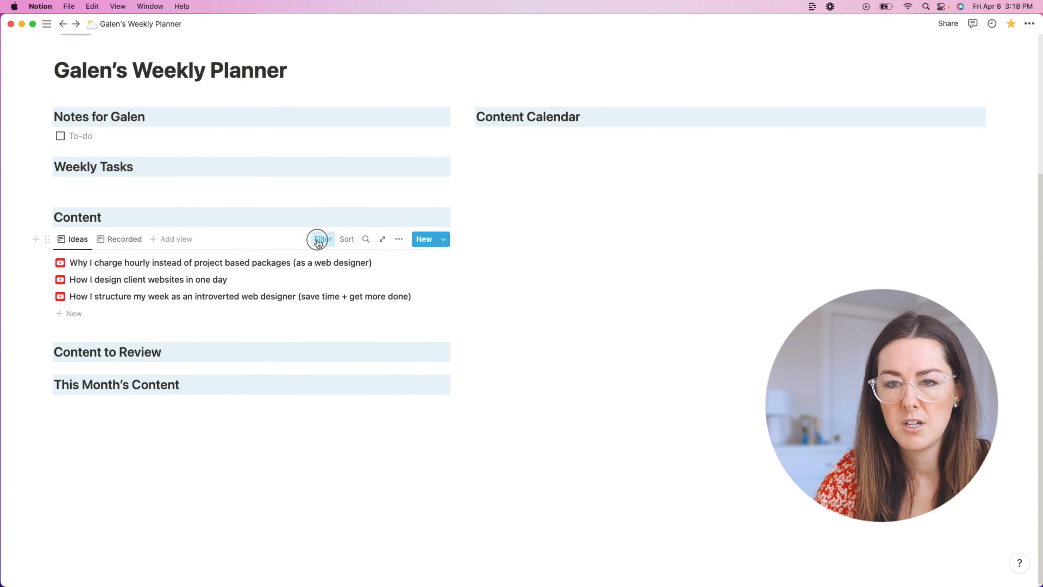
click(135, 244)
click(324, 240)
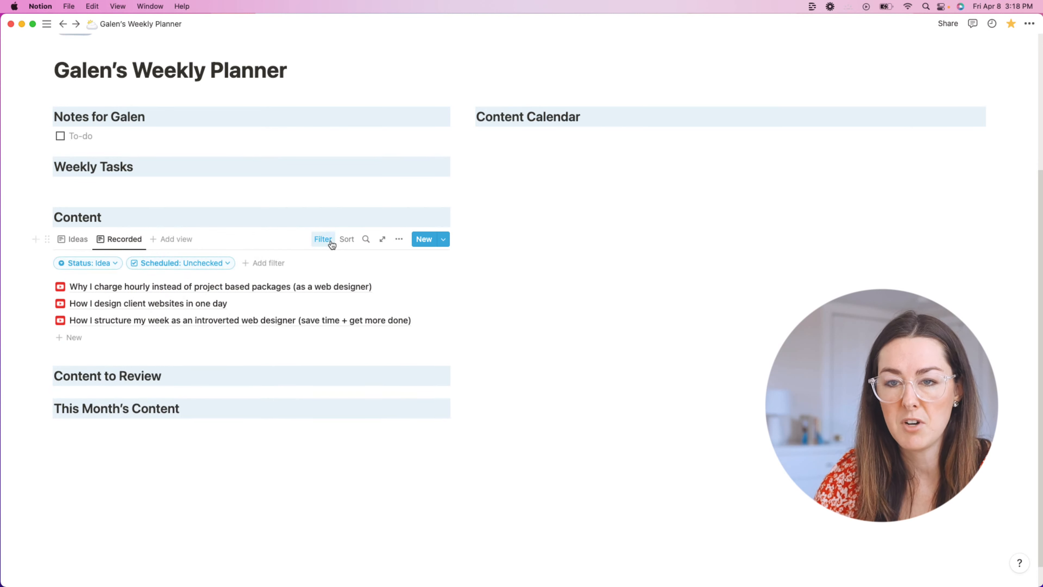
Step: Change the Recorded view's Status filter from Idea to Recorded
click(83, 267)
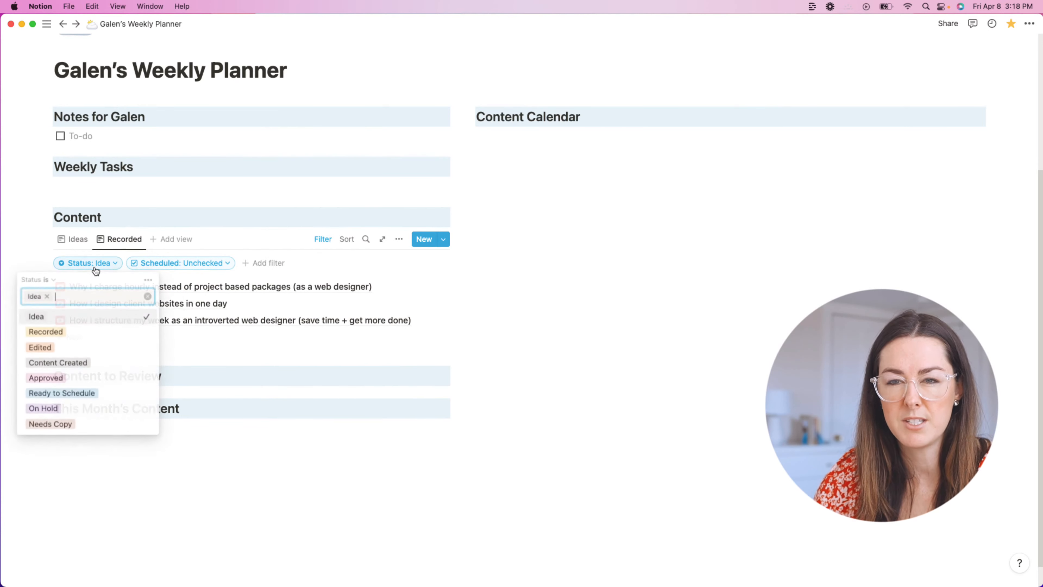
click(78, 332)
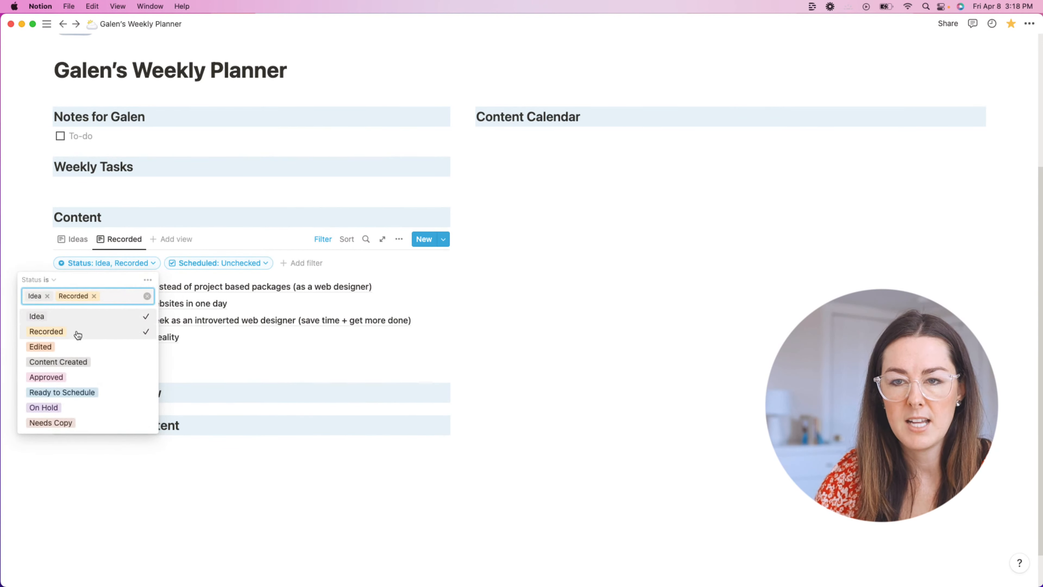
click(46, 297)
click(449, 332)
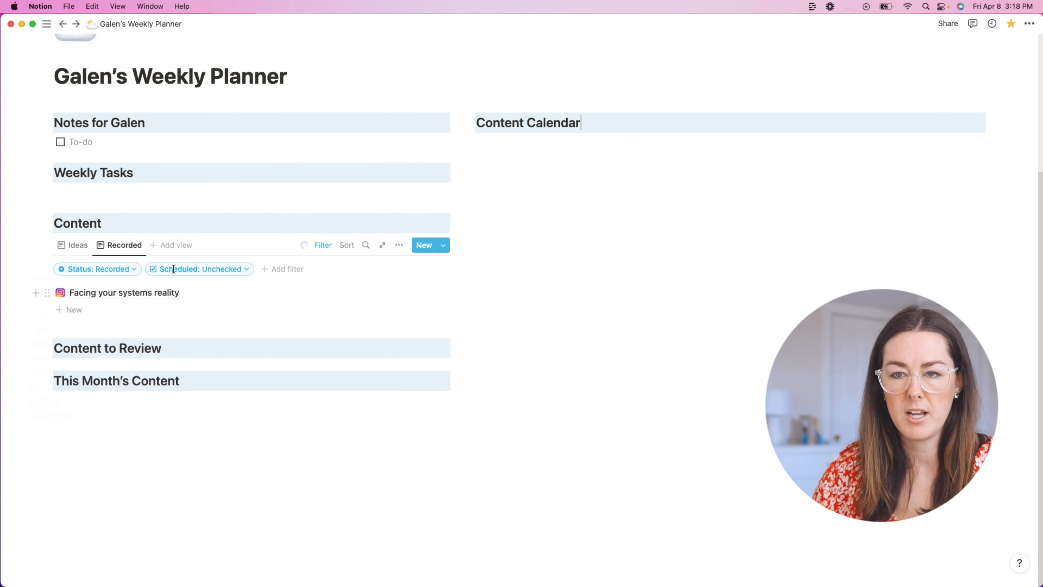
click(75, 246)
click(323, 246)
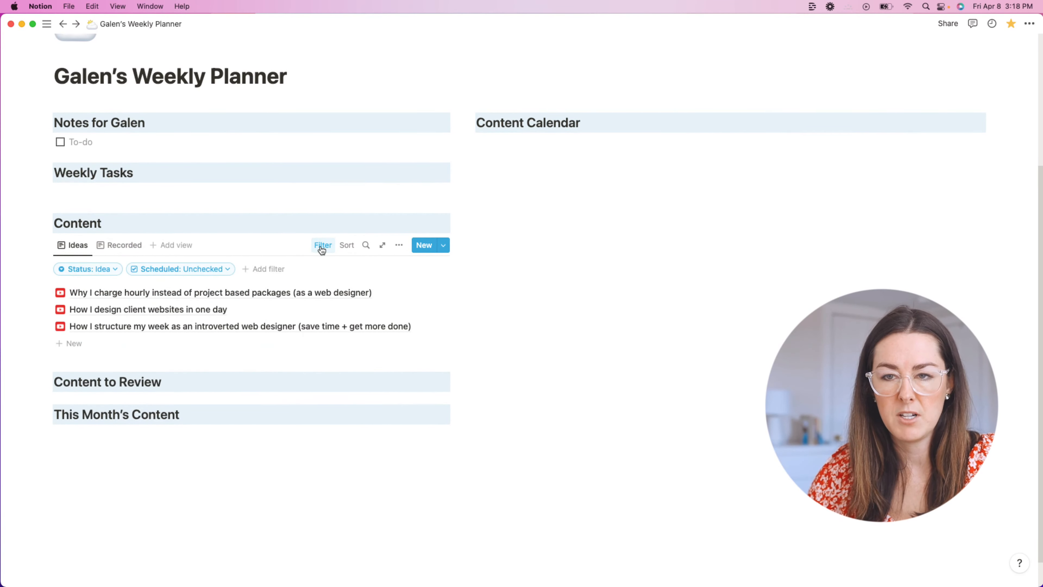
click(115, 246)
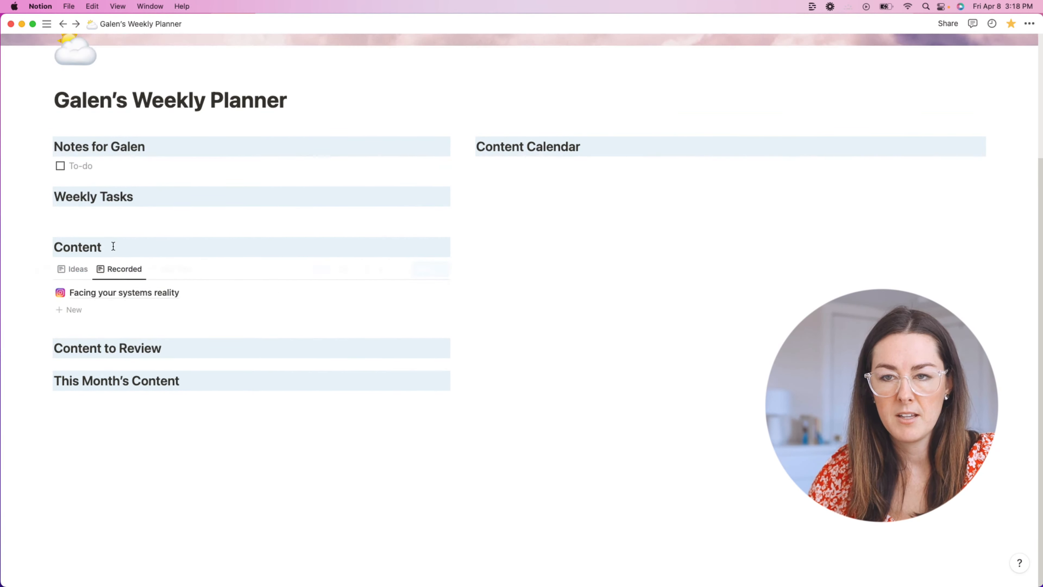
Step: Review the current filters of the Recorded and Ideas views
click(324, 270)
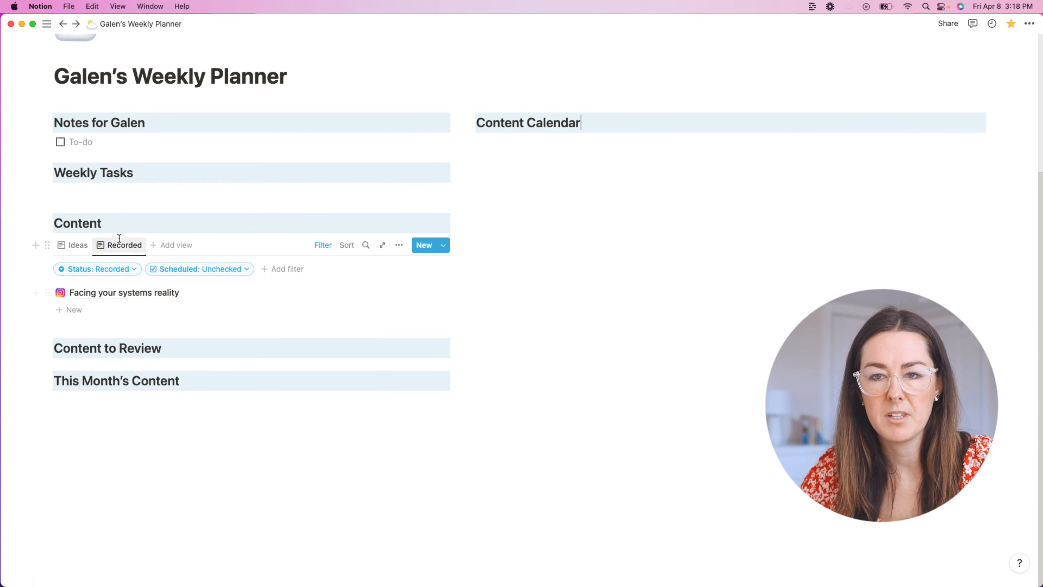
click(75, 245)
click(117, 246)
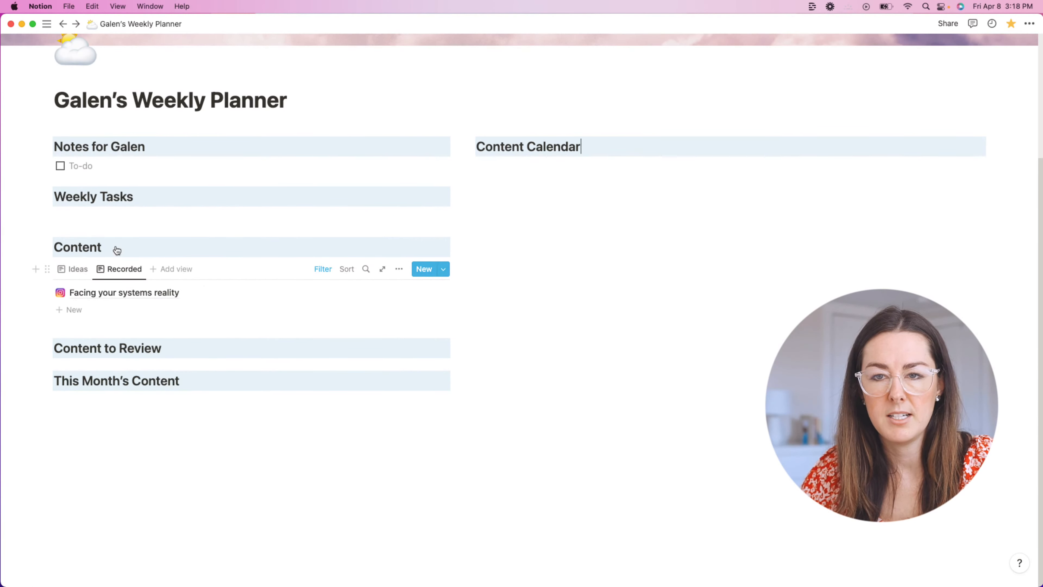
click(81, 272)
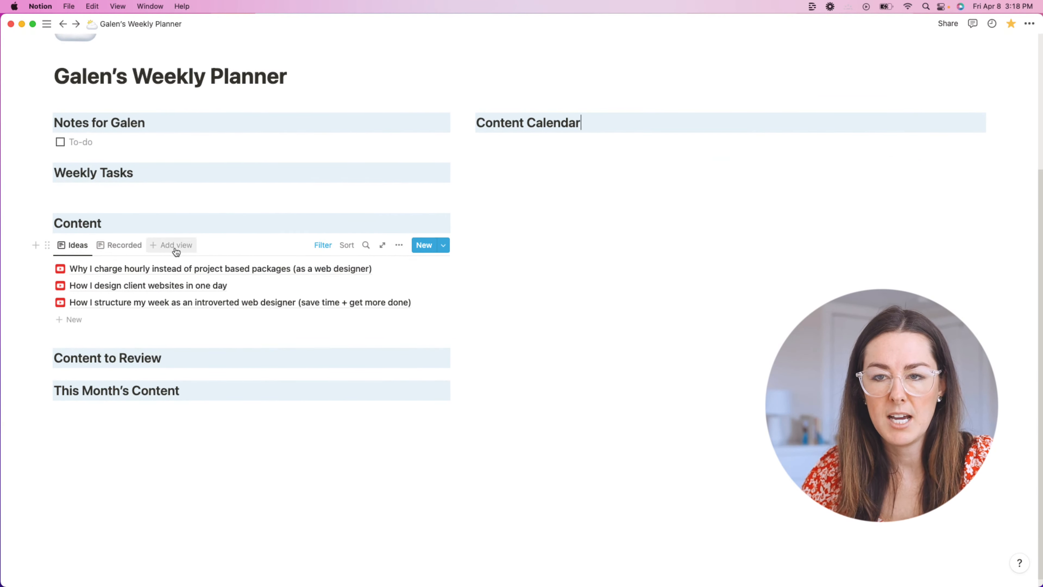
click(323, 246)
Step: Add a Channel filter including YouTube and Podcast to the Ideas view
click(251, 269)
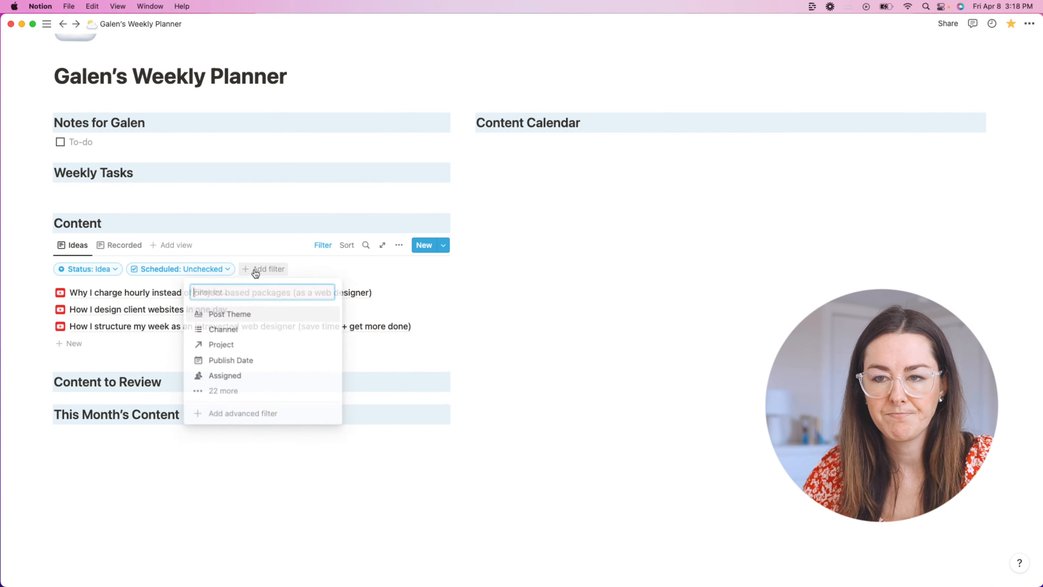
click(244, 333)
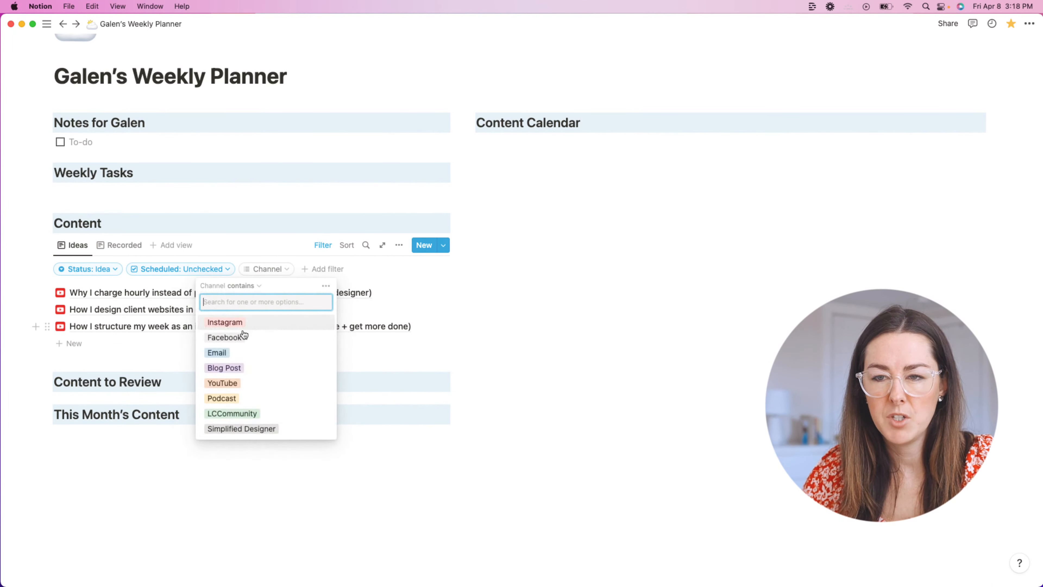
click(243, 383)
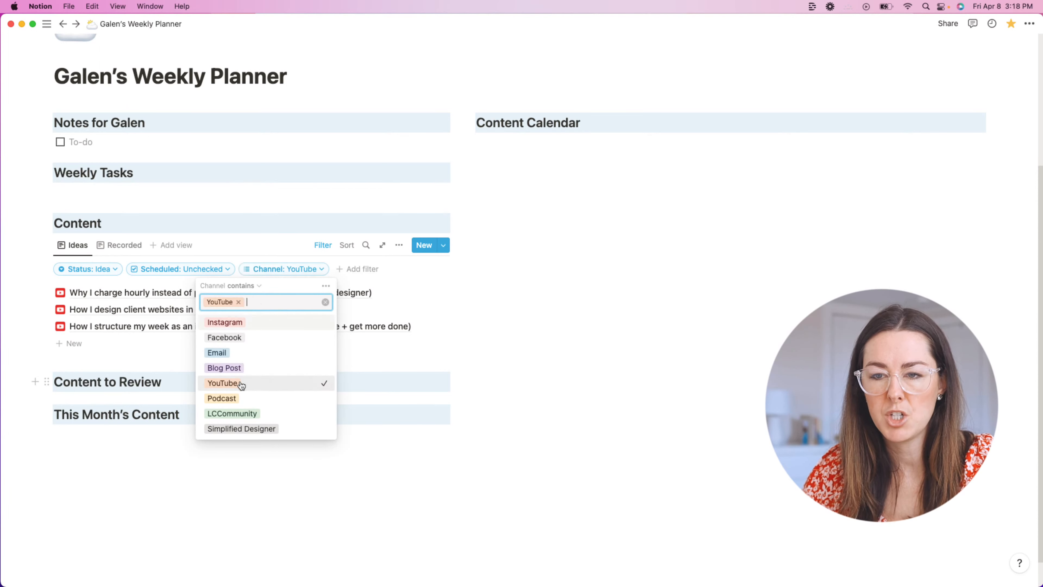
click(251, 401)
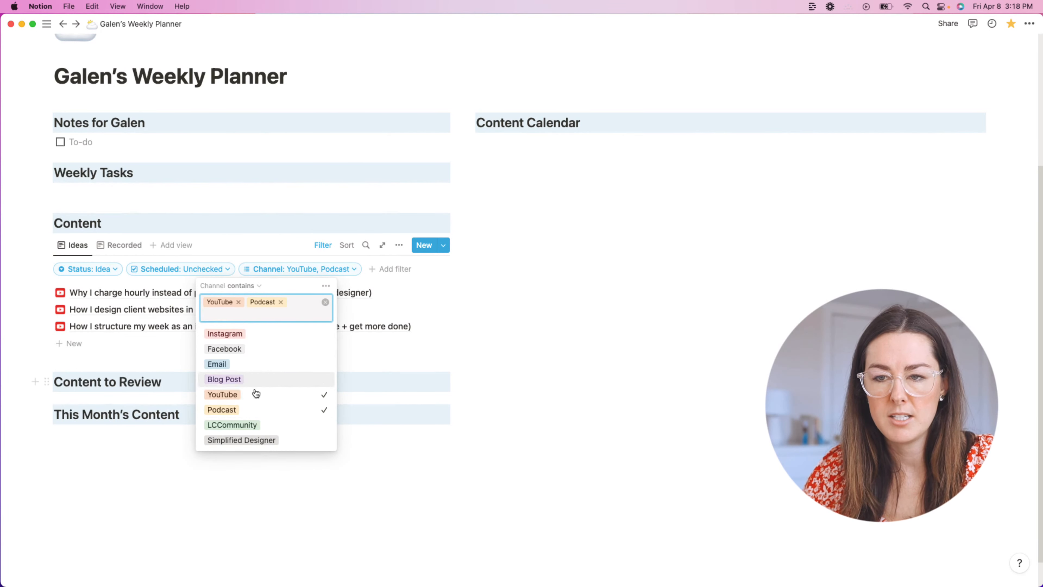
click(553, 361)
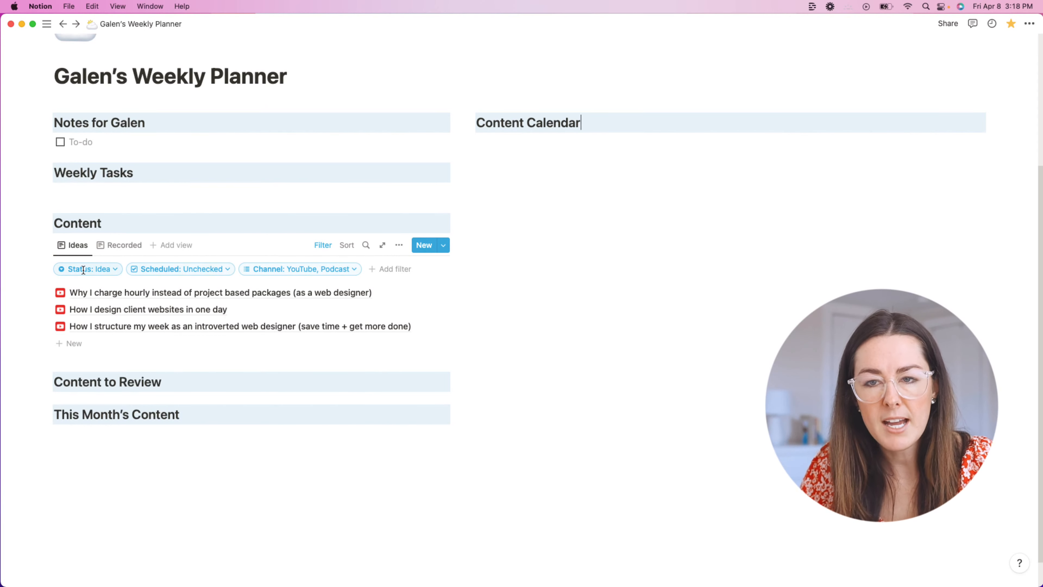
click(338, 270)
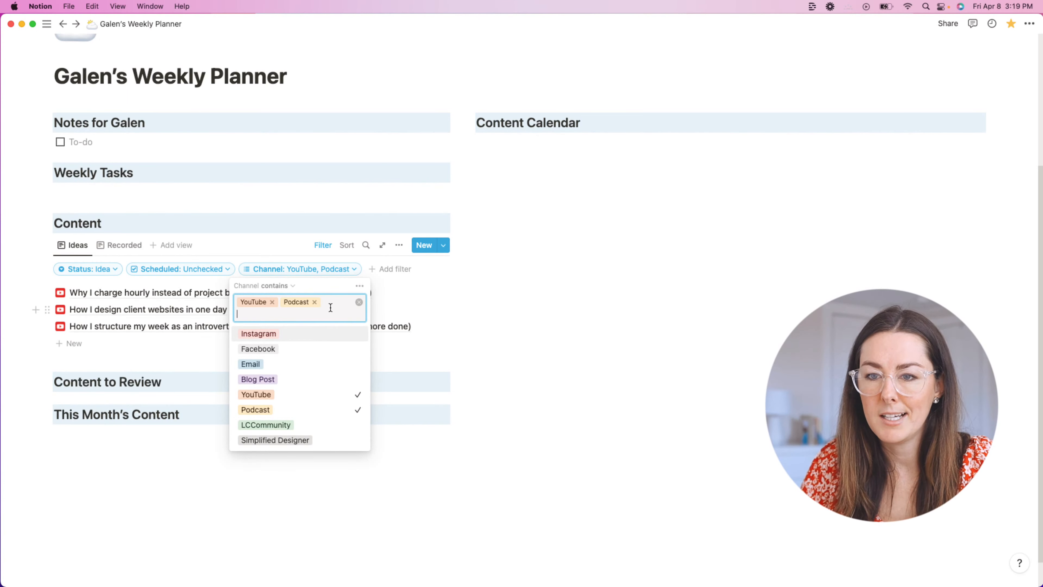
click(523, 321)
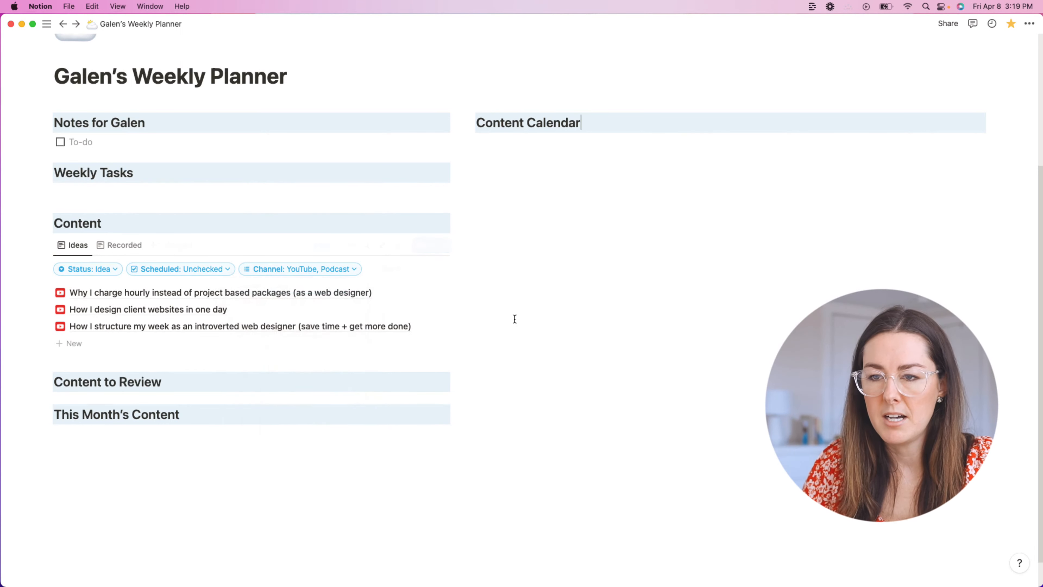
click(125, 251)
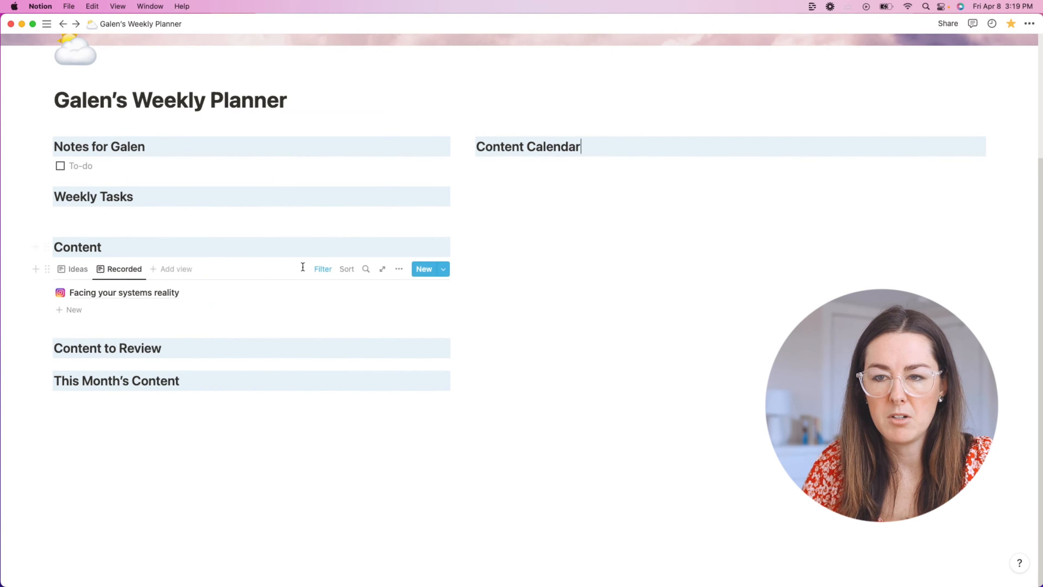
Step: Add a Channel filter with YouTube and Podcast to the Recorded view's existing filters
click(322, 269)
click(274, 298)
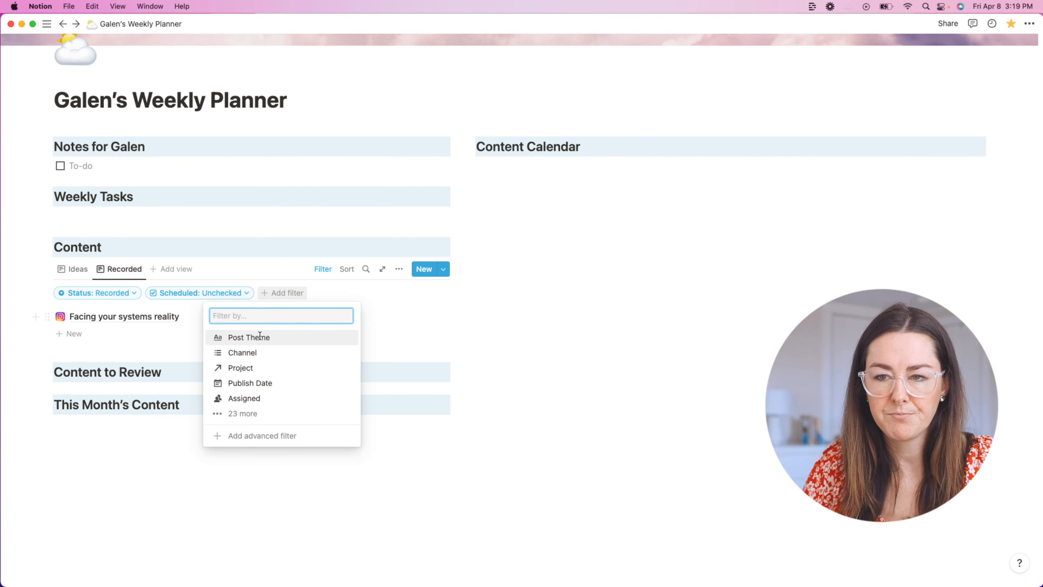
click(243, 352)
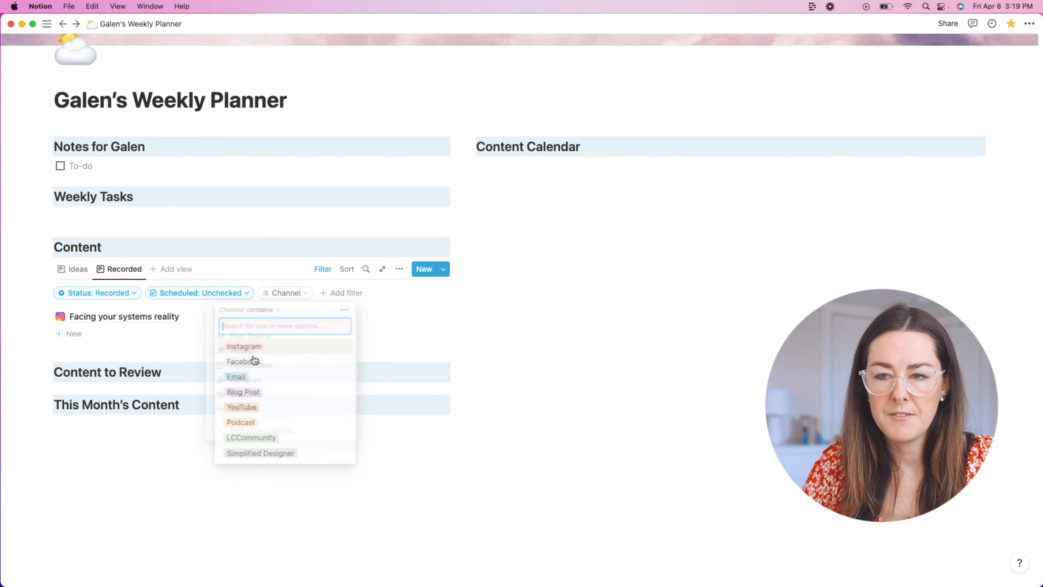
click(263, 407)
click(261, 422)
click(524, 356)
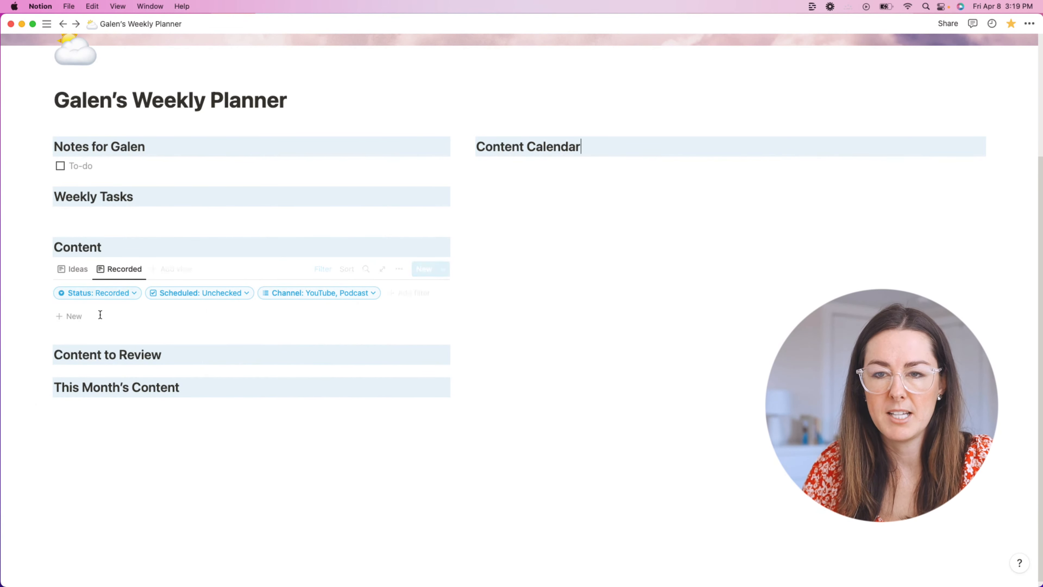
click(124, 271)
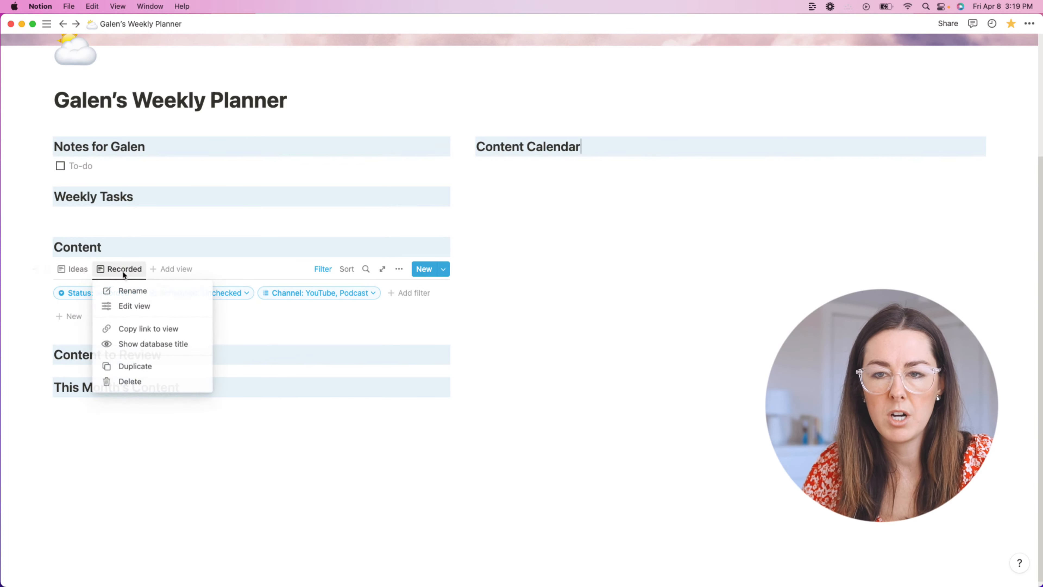
Step: Duplicate the Recorded view and name the copy Edited
click(142, 364)
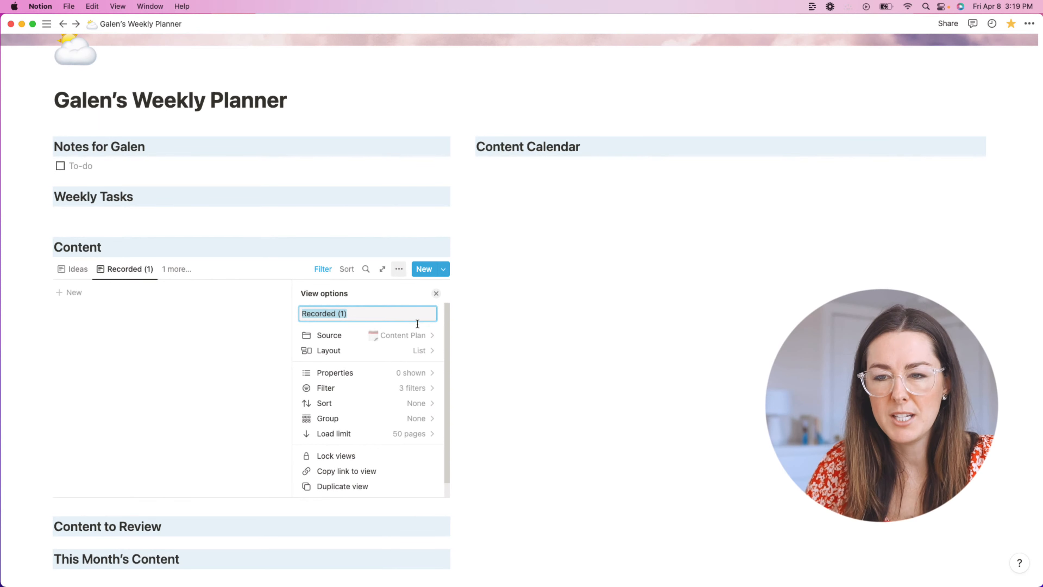
text(Edited)
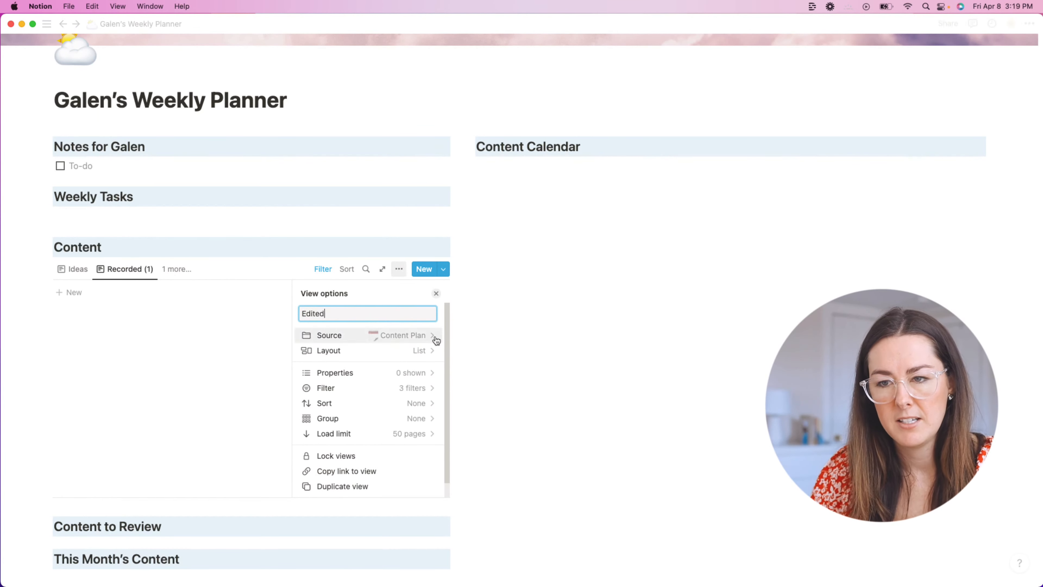
click(532, 333)
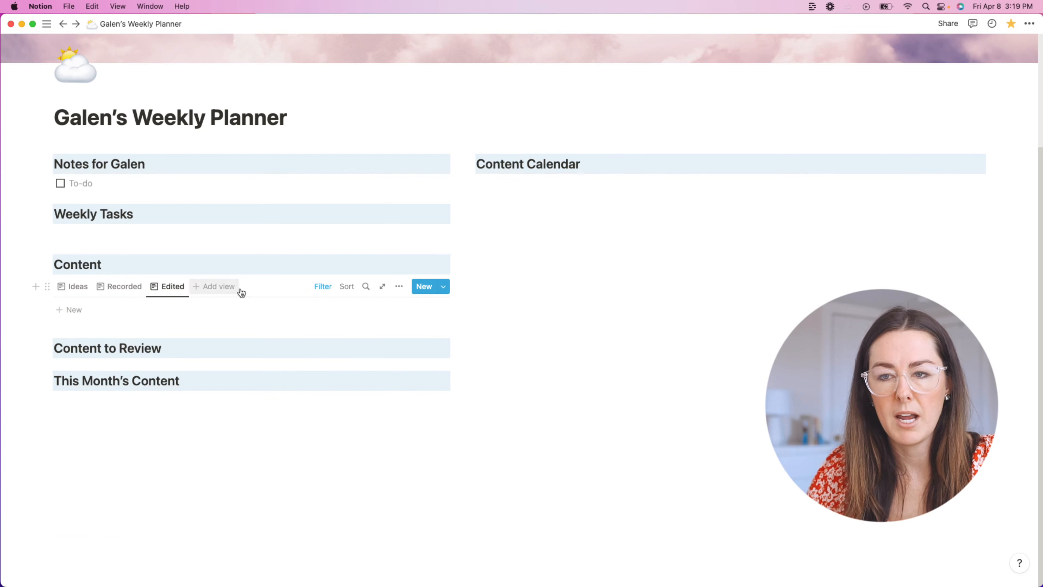
Step: Switch the Edited view's Status filter from Recorded to Edited
click(322, 286)
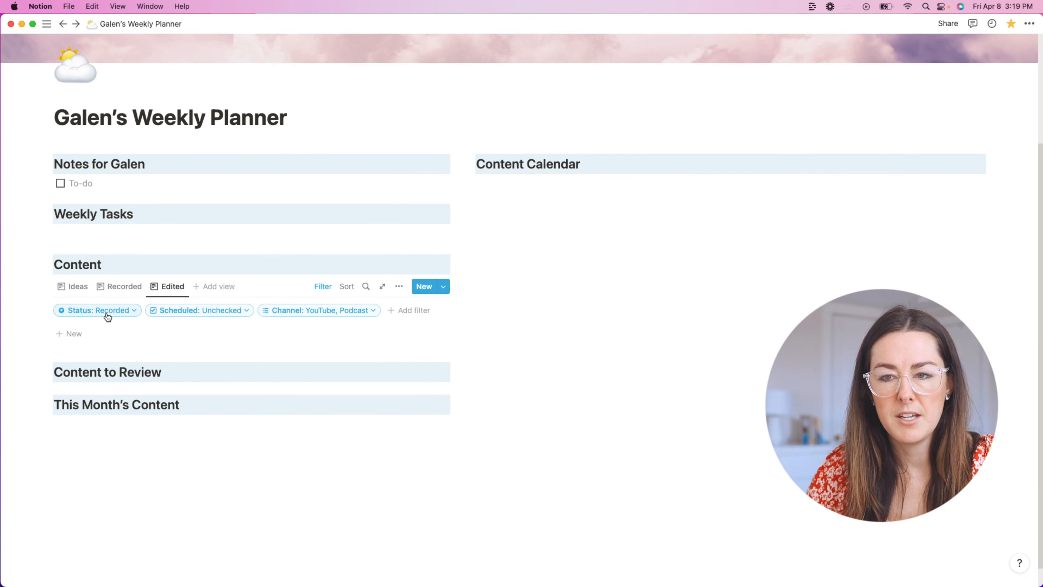
click(107, 316)
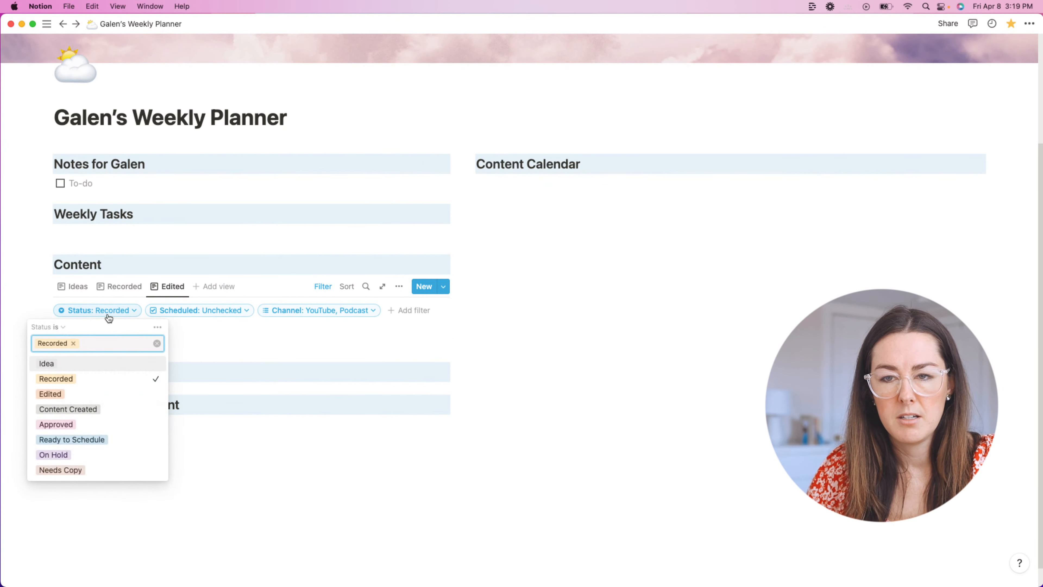
click(99, 380)
click(94, 394)
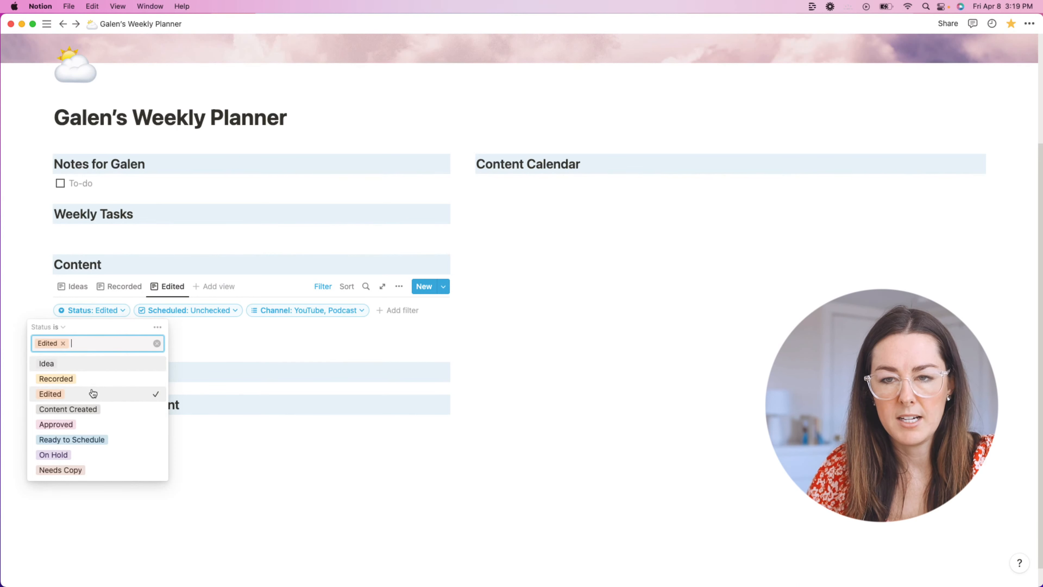
click(579, 346)
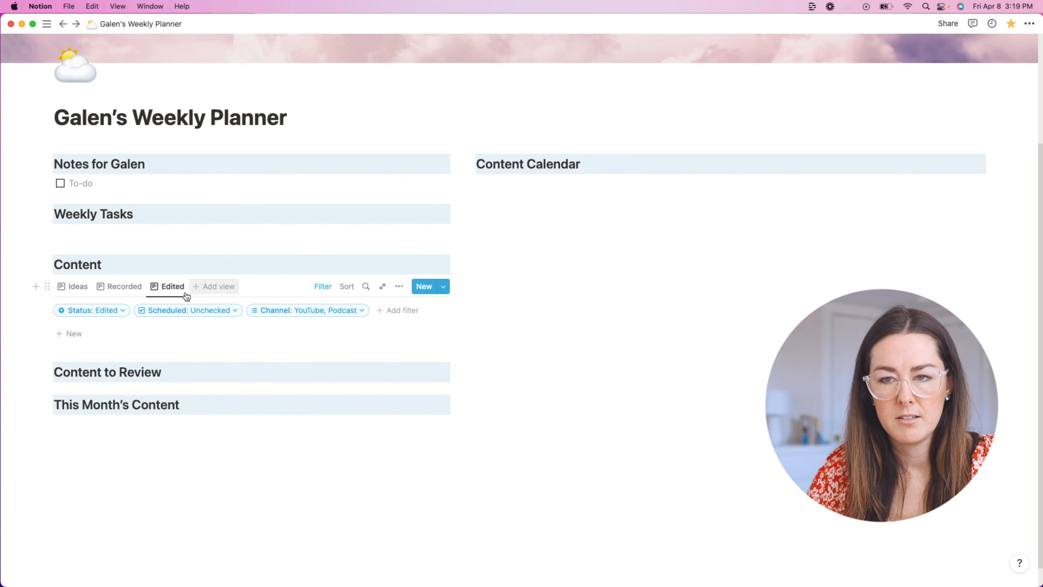
Step: Duplicate the Edited view and rename the copy Ready to Schedule
click(164, 290)
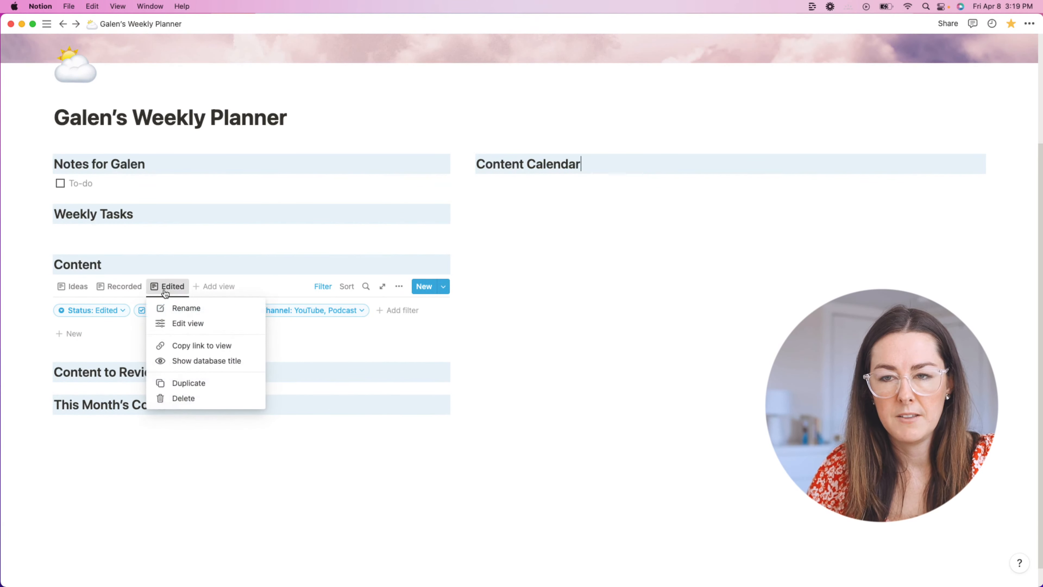
click(201, 382)
triple_click(346, 333)
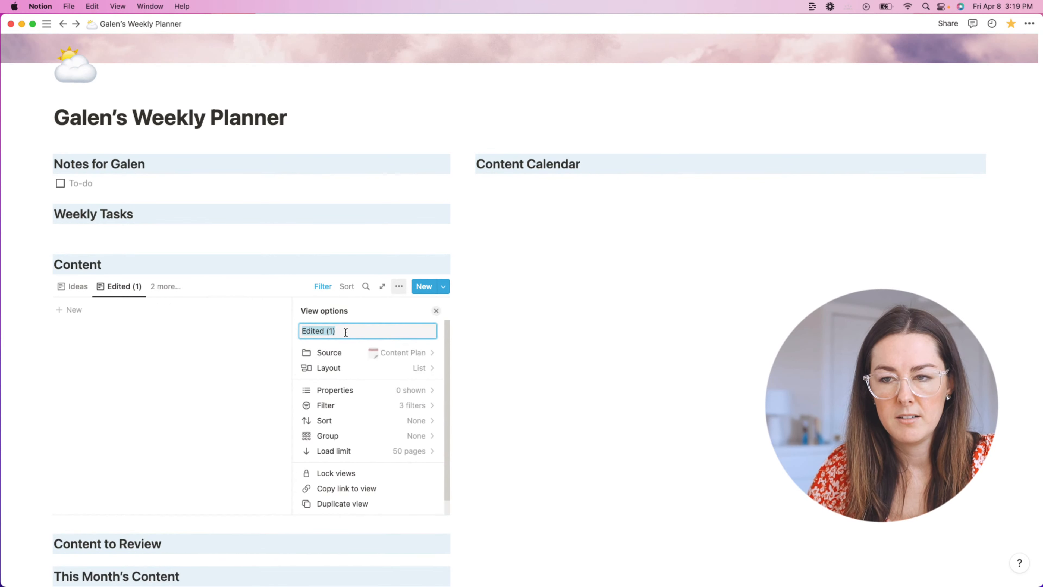
text(Ready to Schedule)
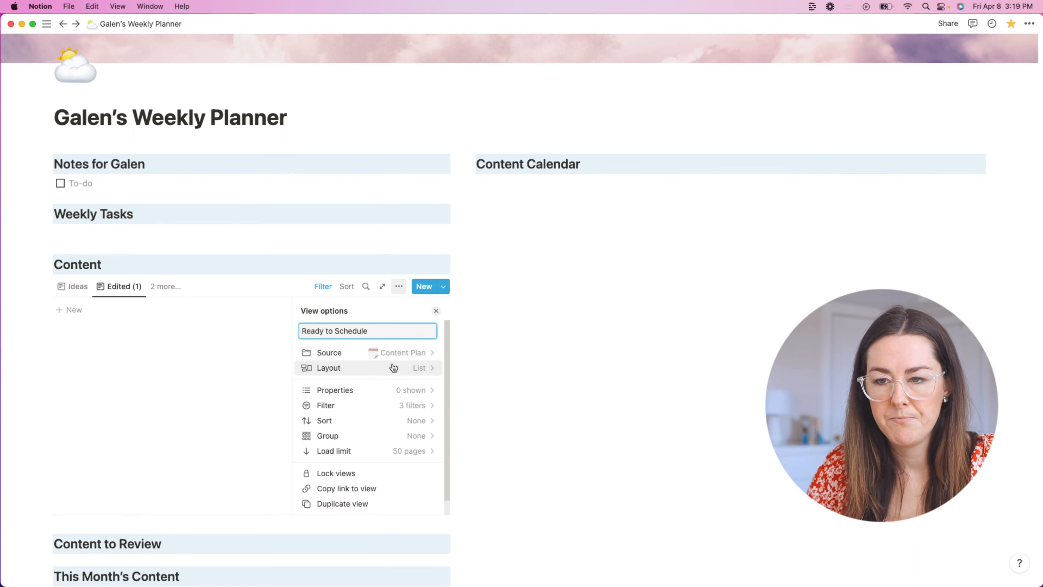
click(530, 346)
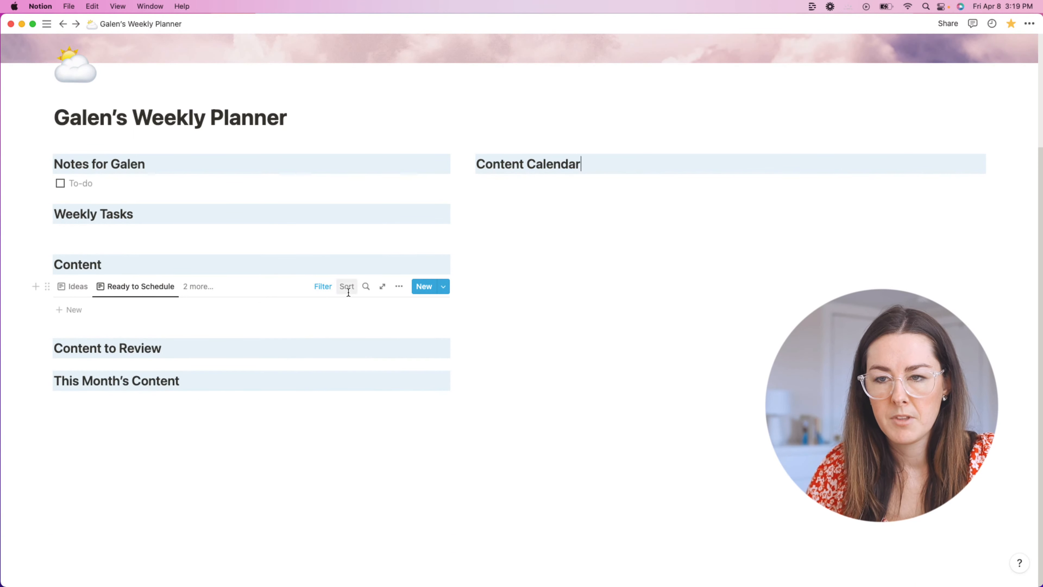
Step: Change the new view's Status filter from Edited to Ready to Schedule
click(326, 289)
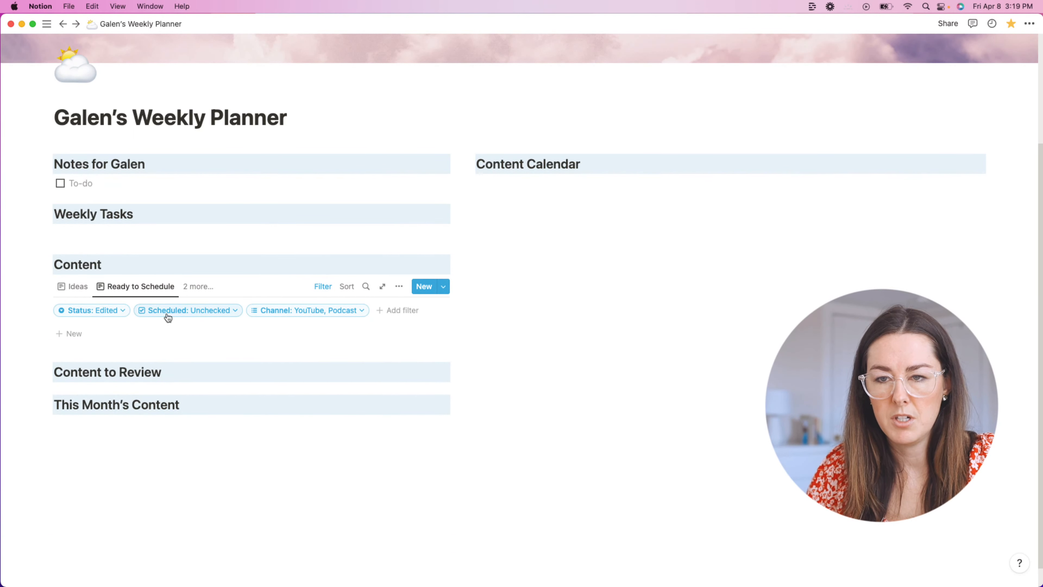
click(99, 314)
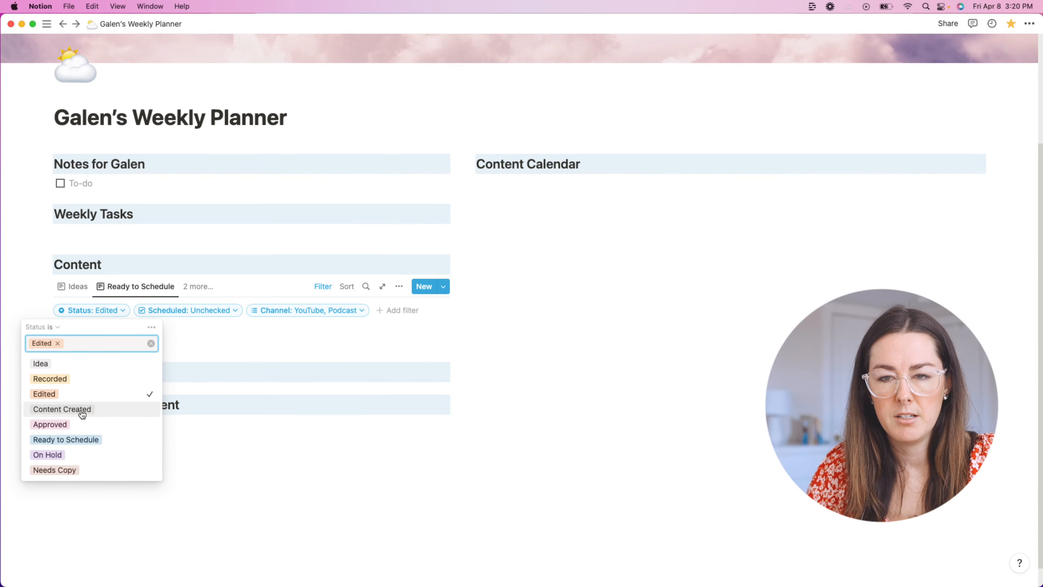
click(75, 446)
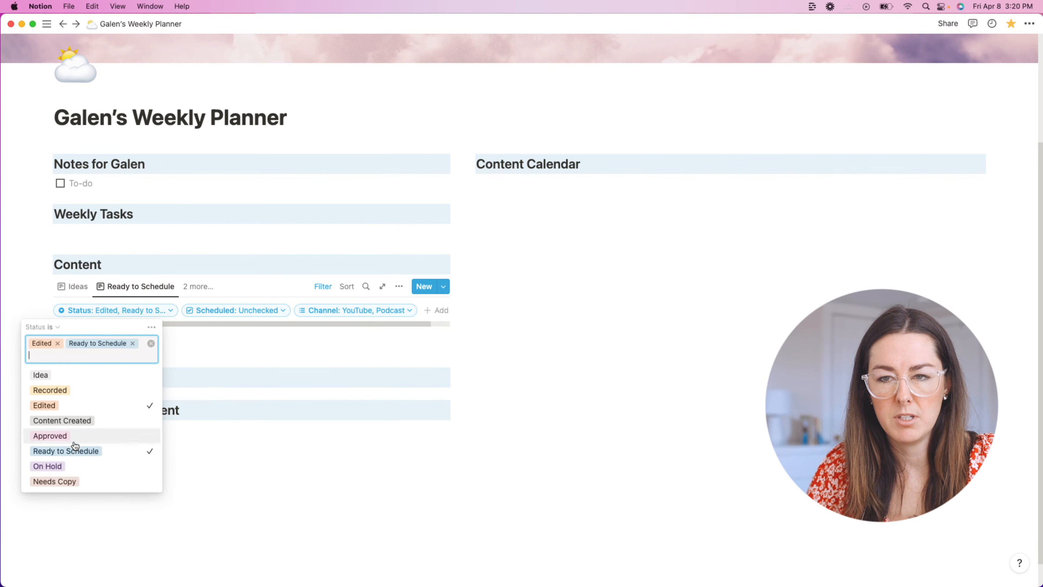
click(57, 343)
click(492, 347)
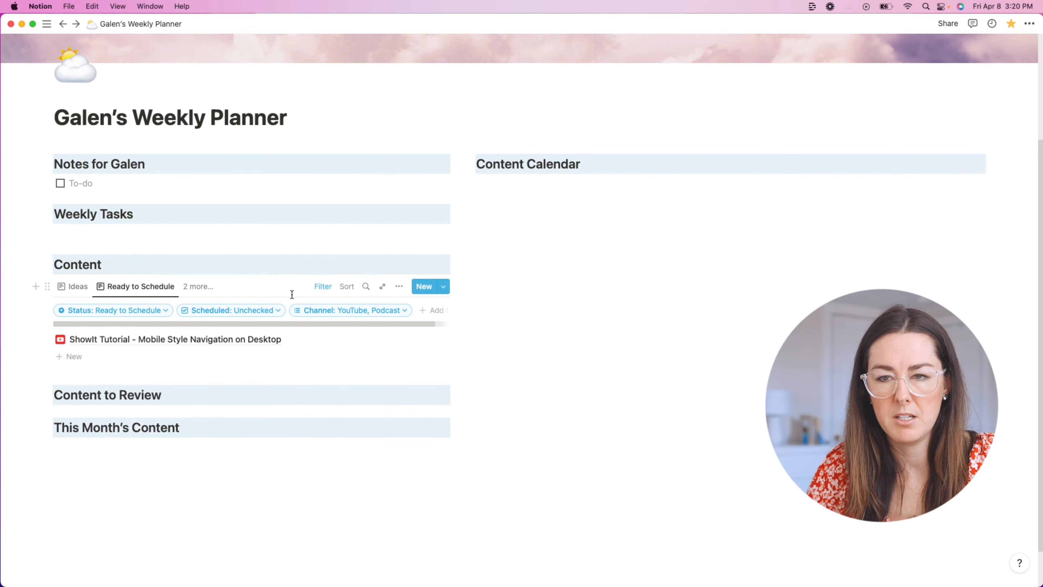
click(323, 286)
Step: Browse the full views list and the Ready to Schedule view's options
click(193, 289)
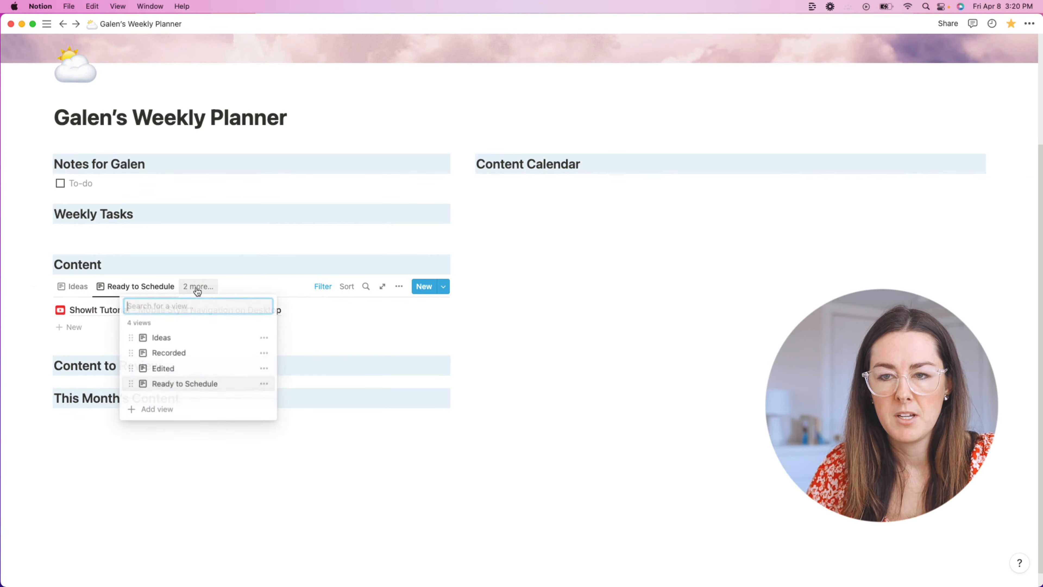
click(534, 325)
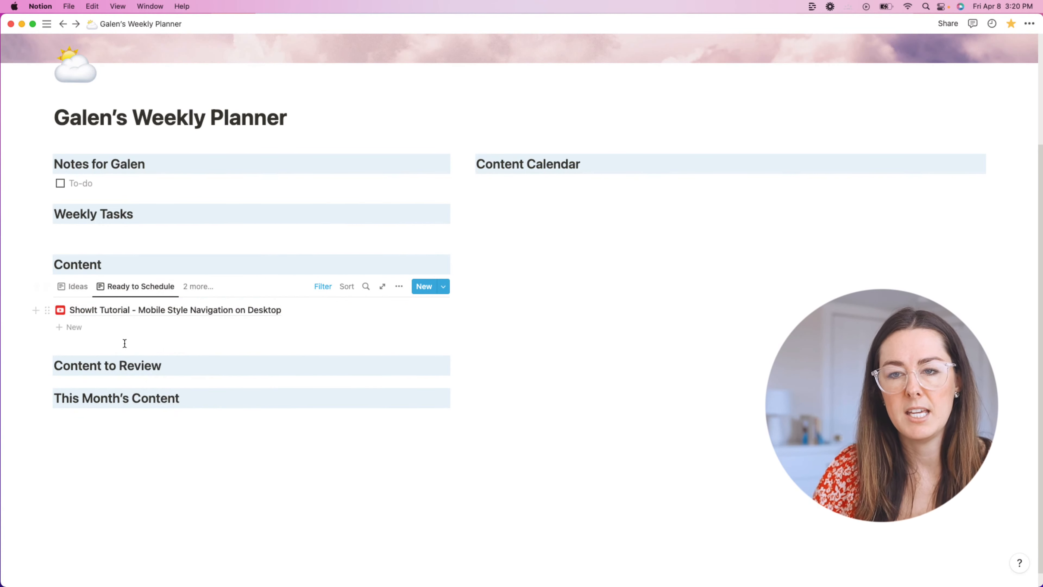
click(195, 287)
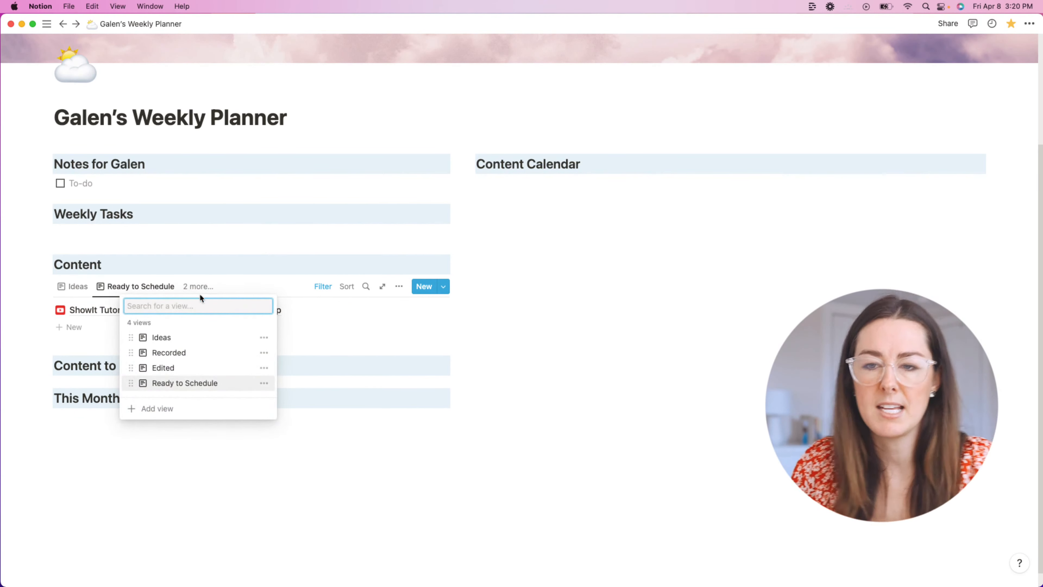
click(268, 386)
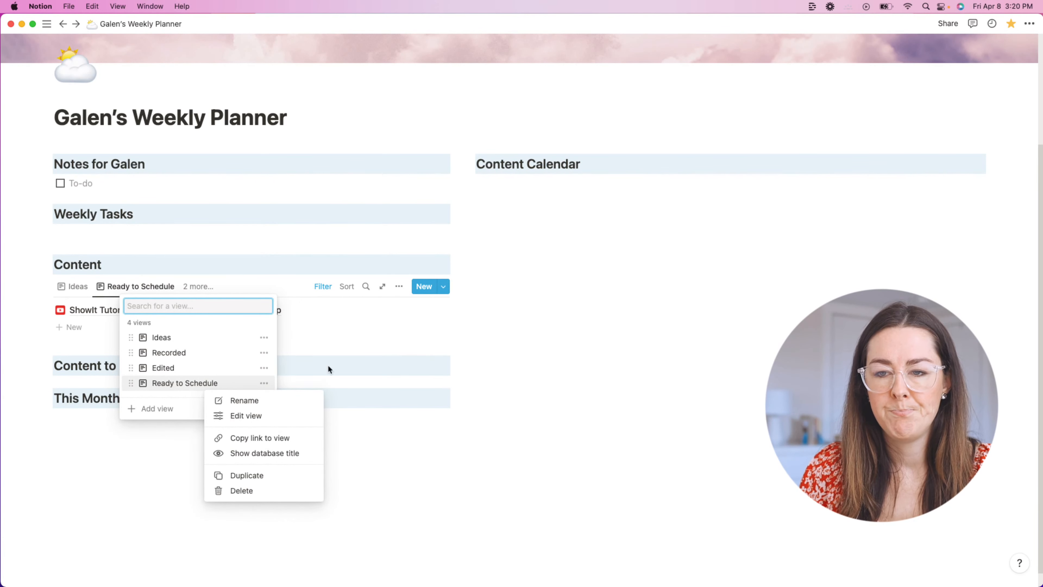
click(541, 354)
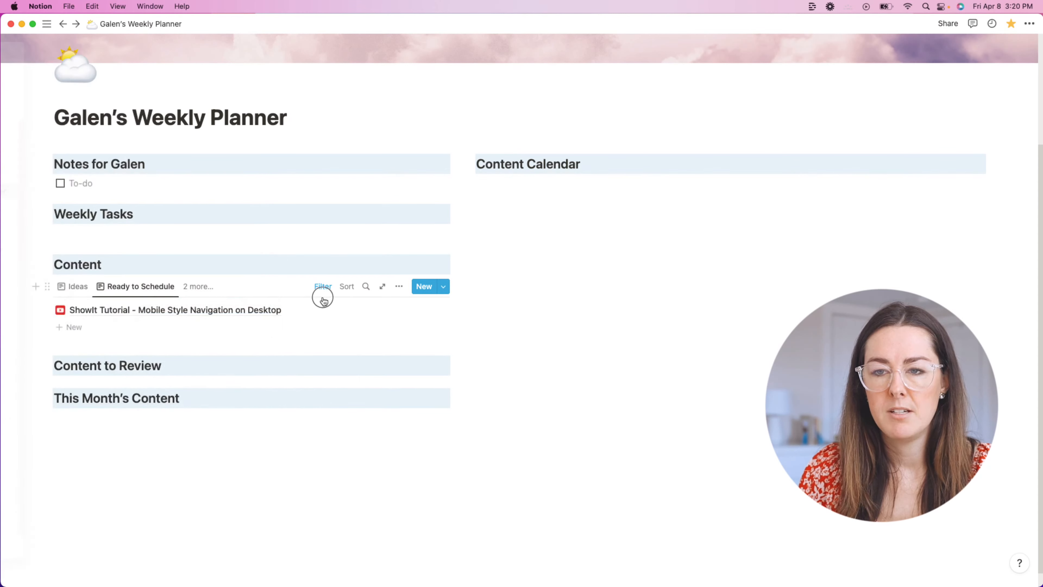
click(199, 288)
click(571, 307)
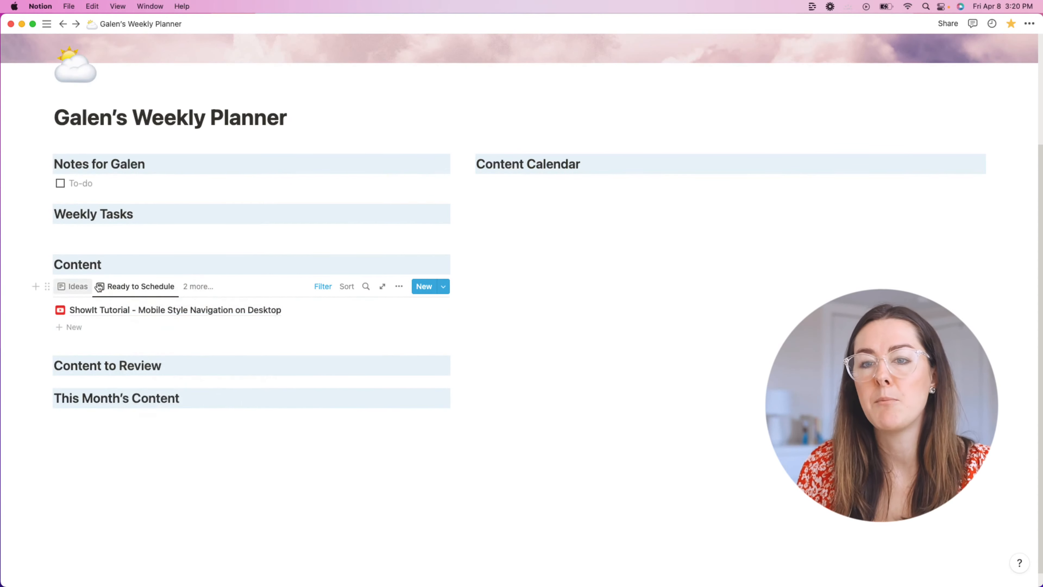
Step: Flip between the Ideas, Recorded and Edited views to compare their contents
click(196, 287)
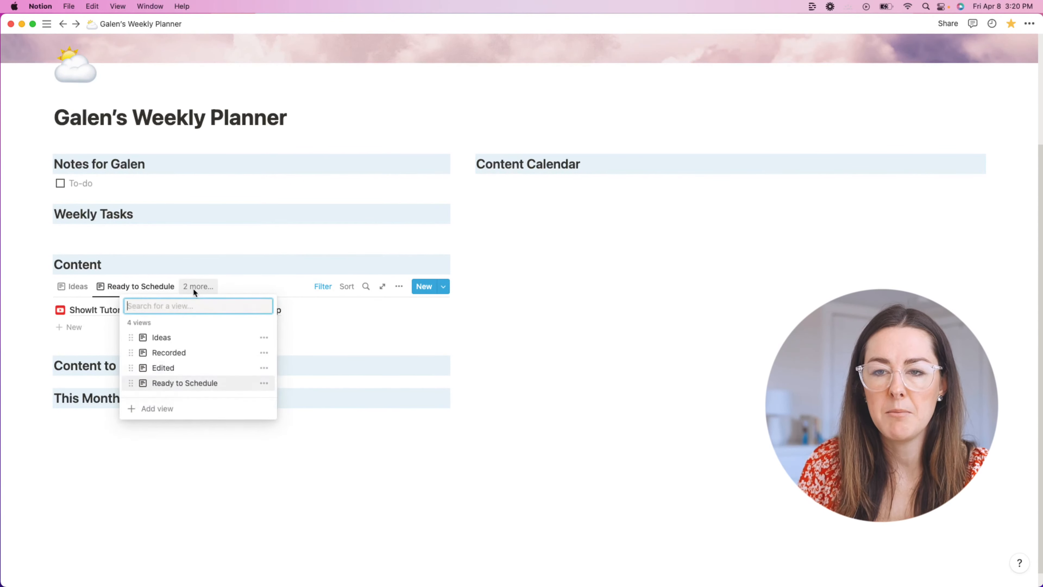
click(484, 343)
click(82, 287)
click(130, 289)
click(174, 291)
click(100, 291)
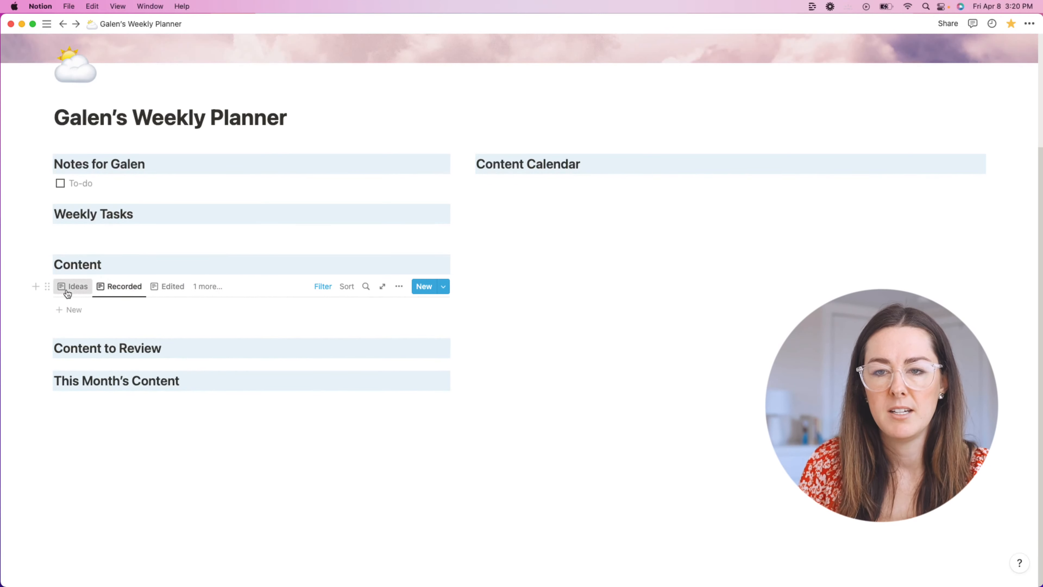
click(65, 289)
Step: Delete the Ready to Schedule view from the '2 more...' views list
click(200, 289)
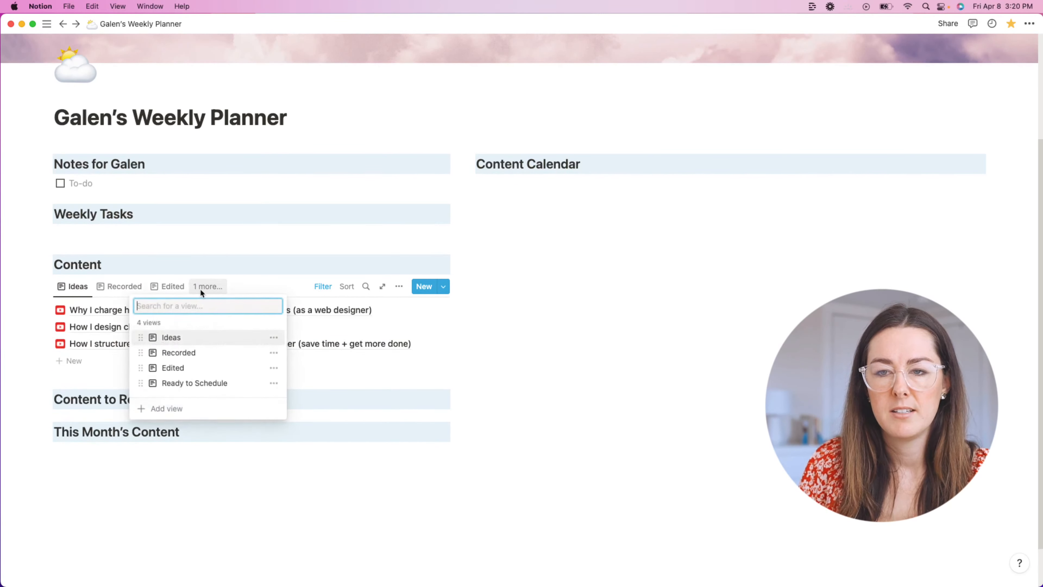
click(273, 383)
click(261, 490)
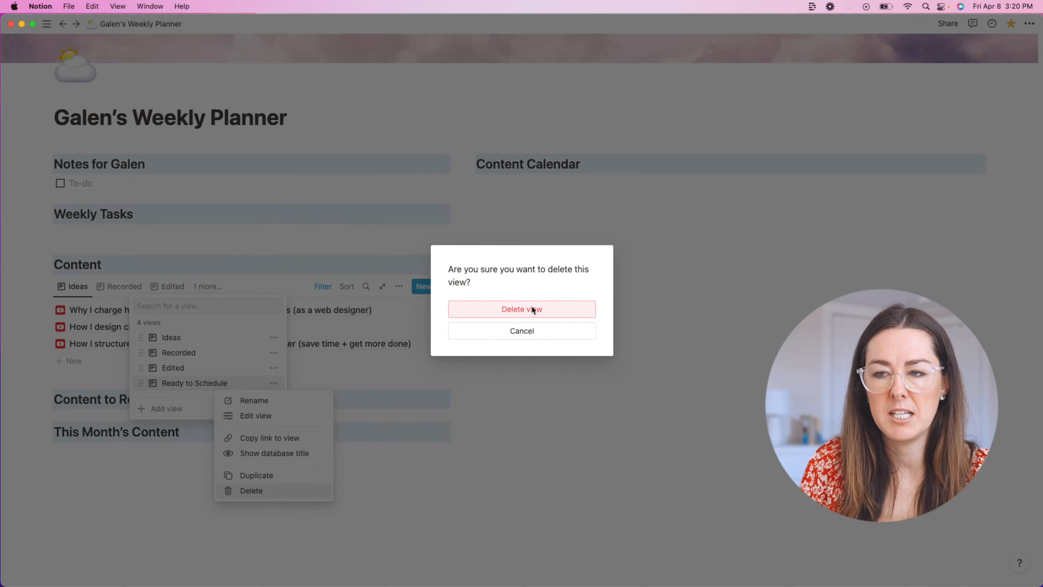
click(533, 309)
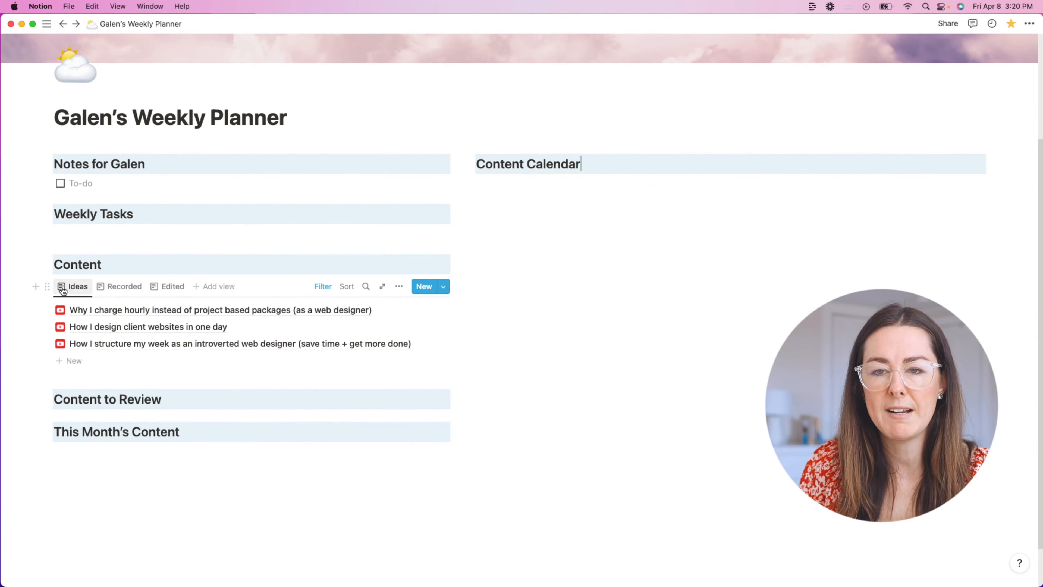
Step: Compare the three-item Ideas view with the empty Recorded and Edited views, ending on Recorded
click(75, 287)
click(137, 286)
click(137, 286)
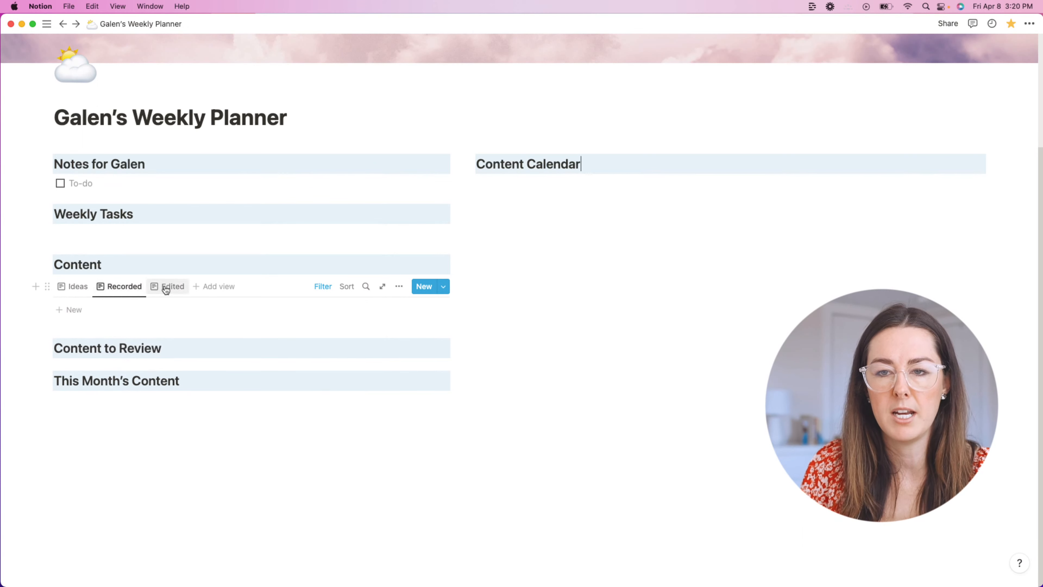
click(166, 287)
click(122, 288)
click(73, 288)
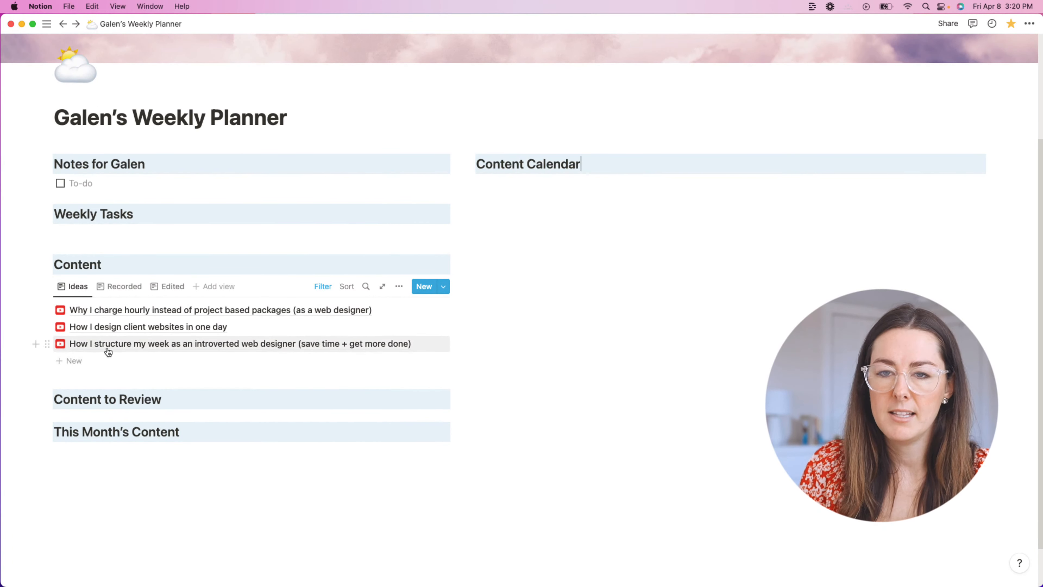
click(127, 287)
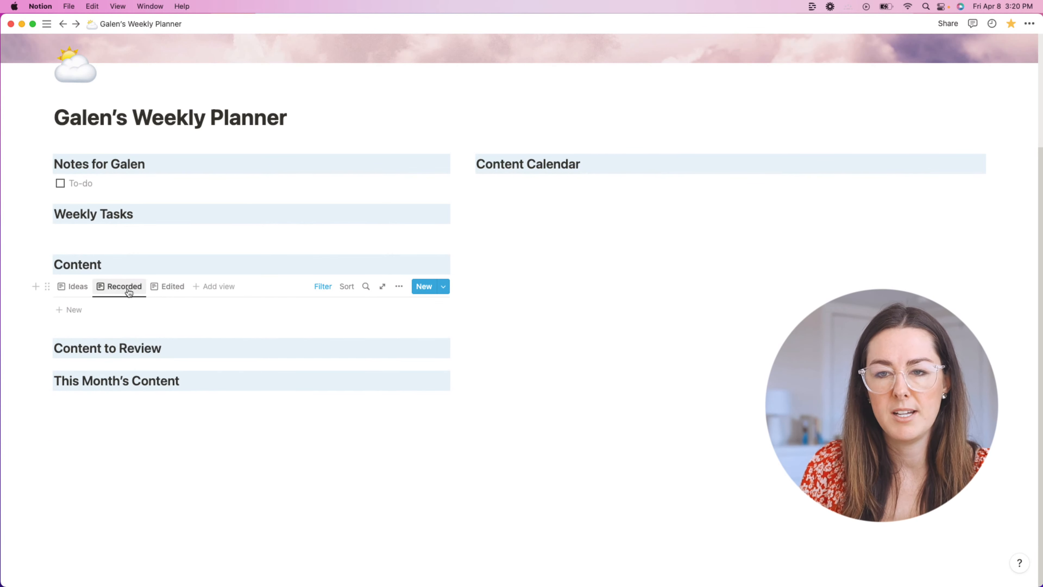
click(166, 288)
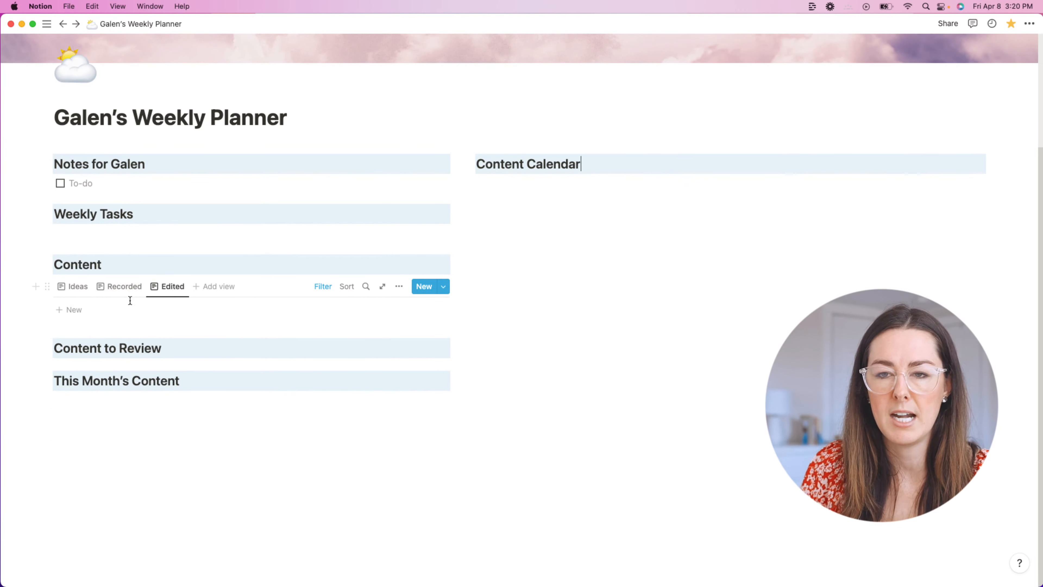
click(71, 288)
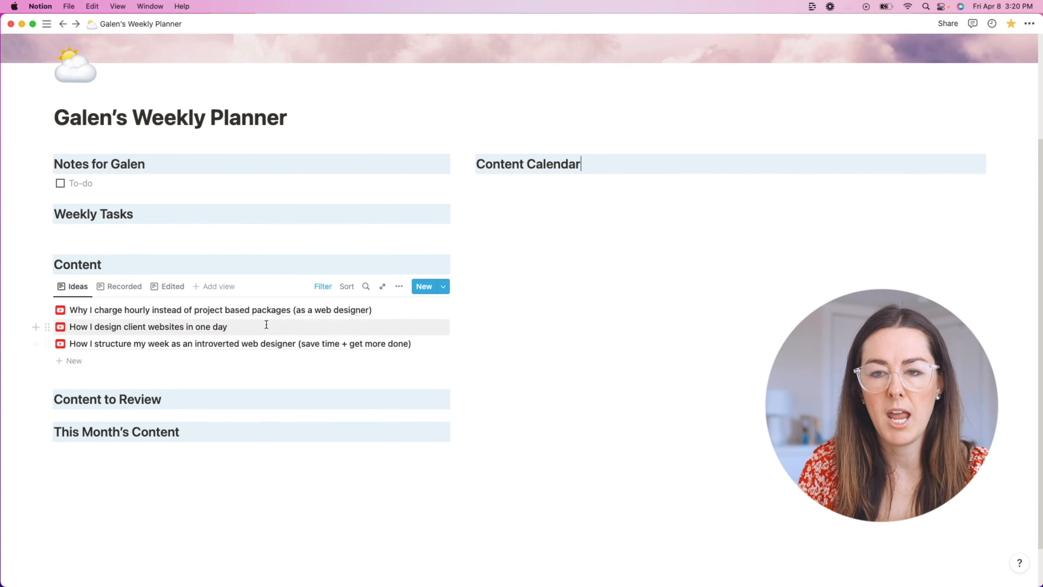
click(121, 292)
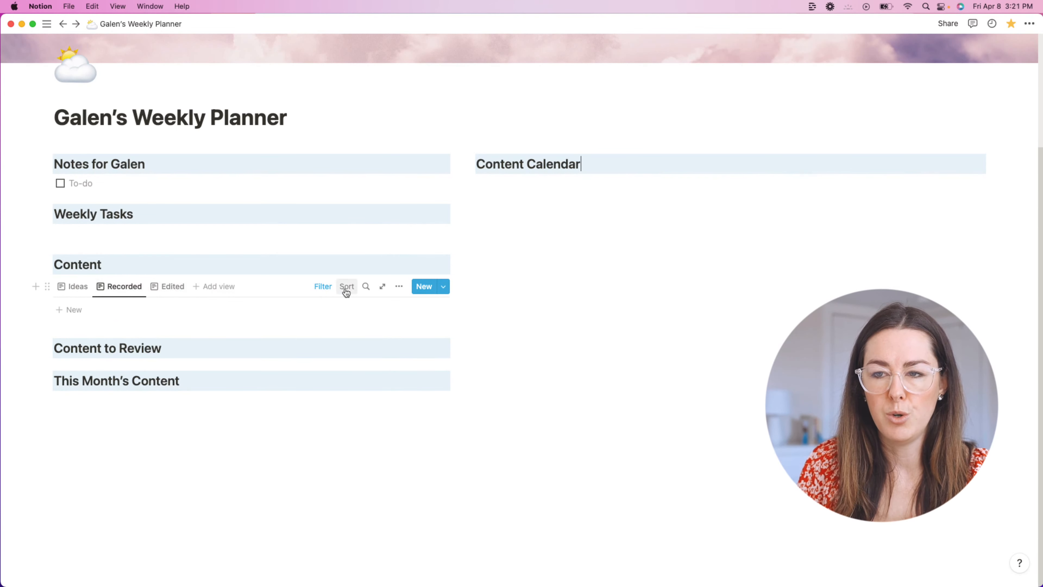
Step: Delete the Recorded and Edited views from the Content database
click(134, 288)
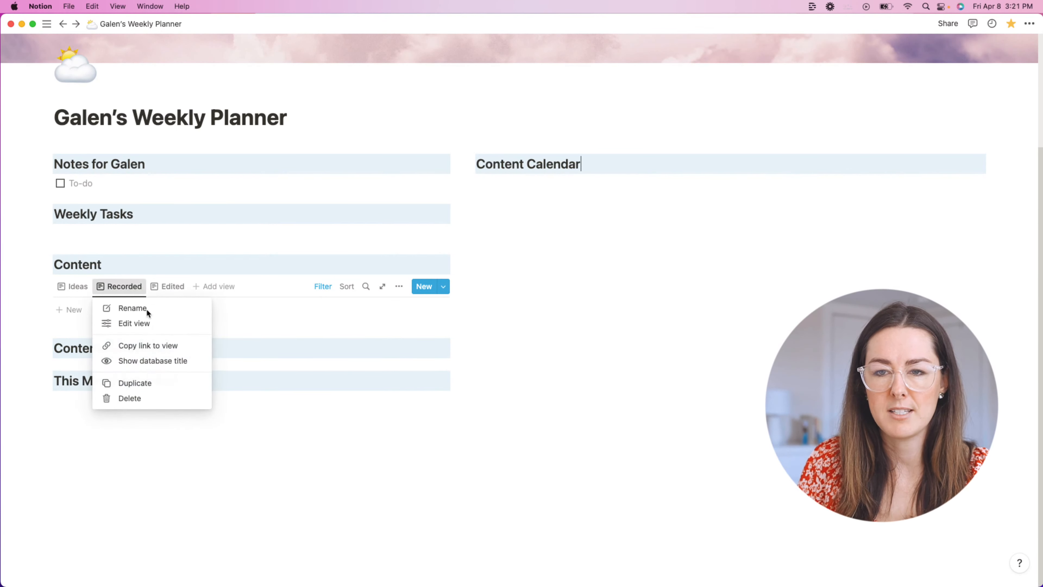
click(144, 399)
click(523, 309)
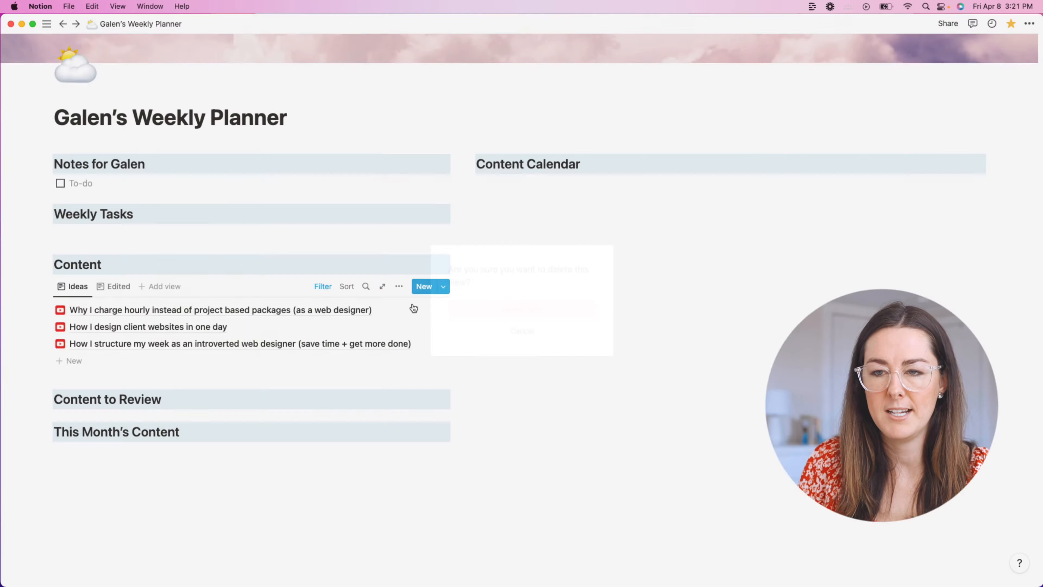
right_click(109, 290)
click(163, 397)
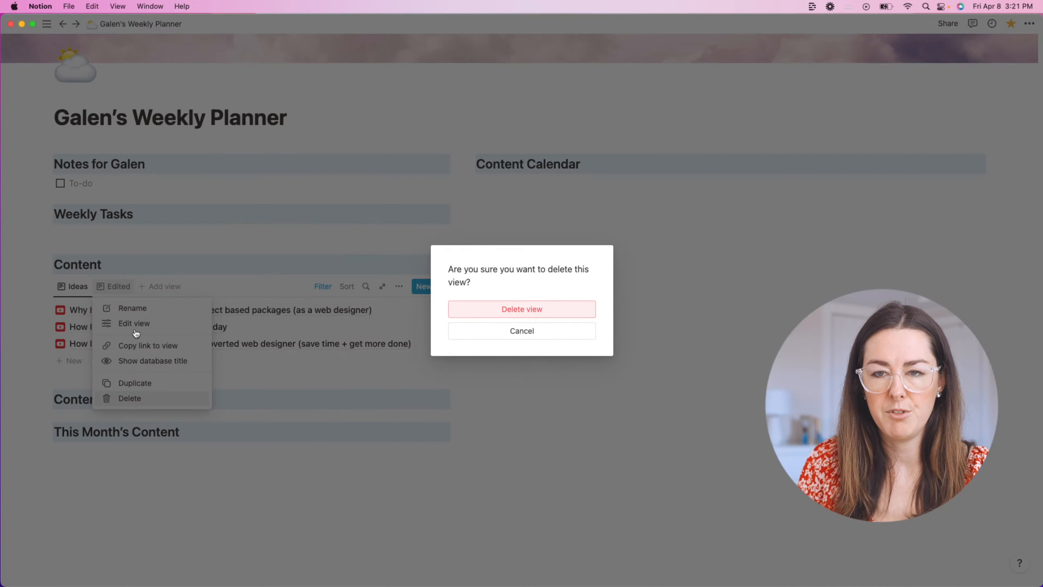
click(521, 309)
Step: Remove an accidentally added new view, then duplicate the Ideas view
click(123, 287)
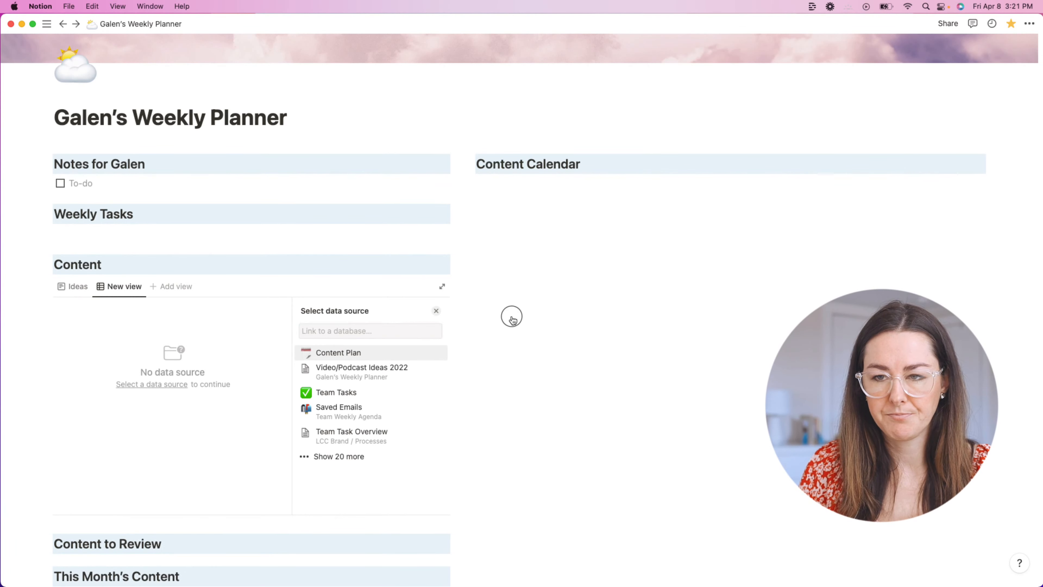
click(512, 249)
click(140, 290)
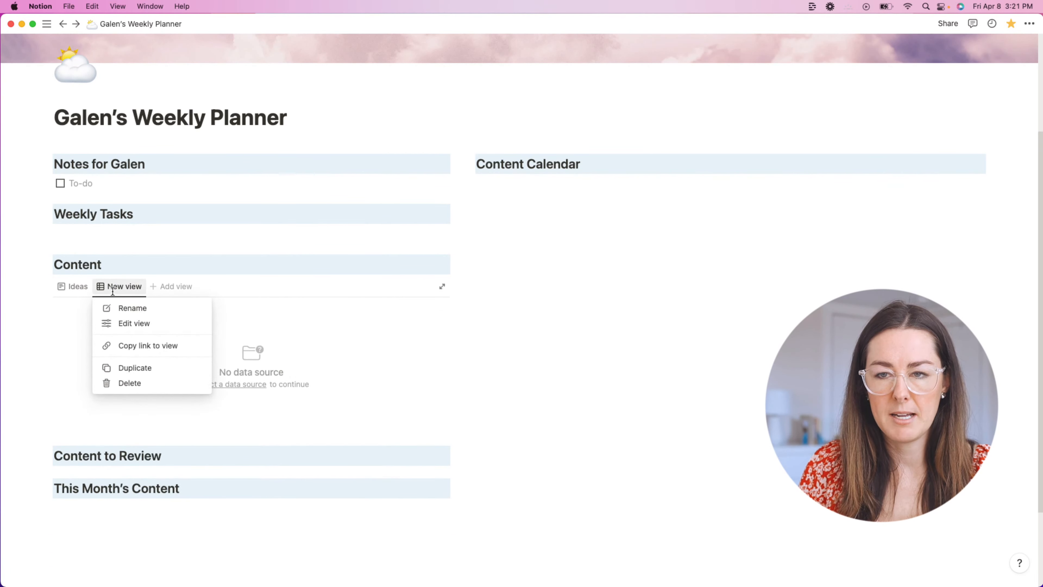
click(131, 383)
click(515, 309)
click(82, 285)
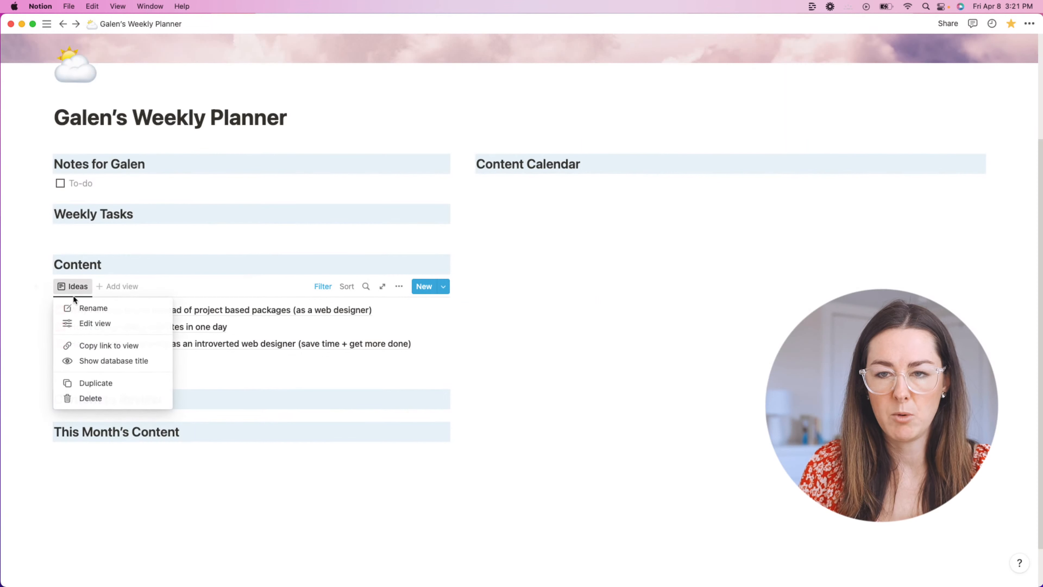
click(107, 383)
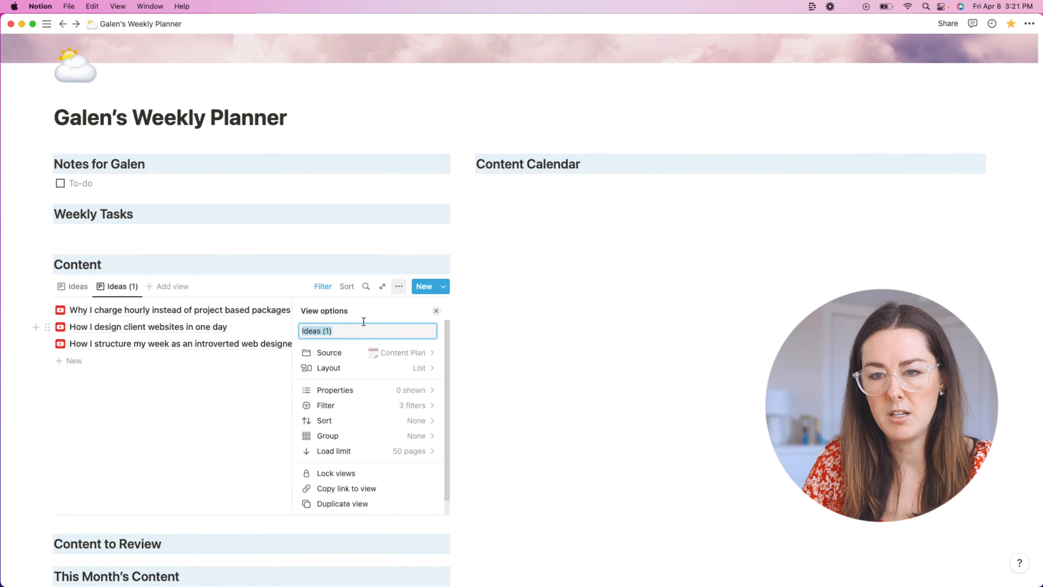
Step: Rename the duplicated view Status and turn it into a board with medium cards
text(Status)
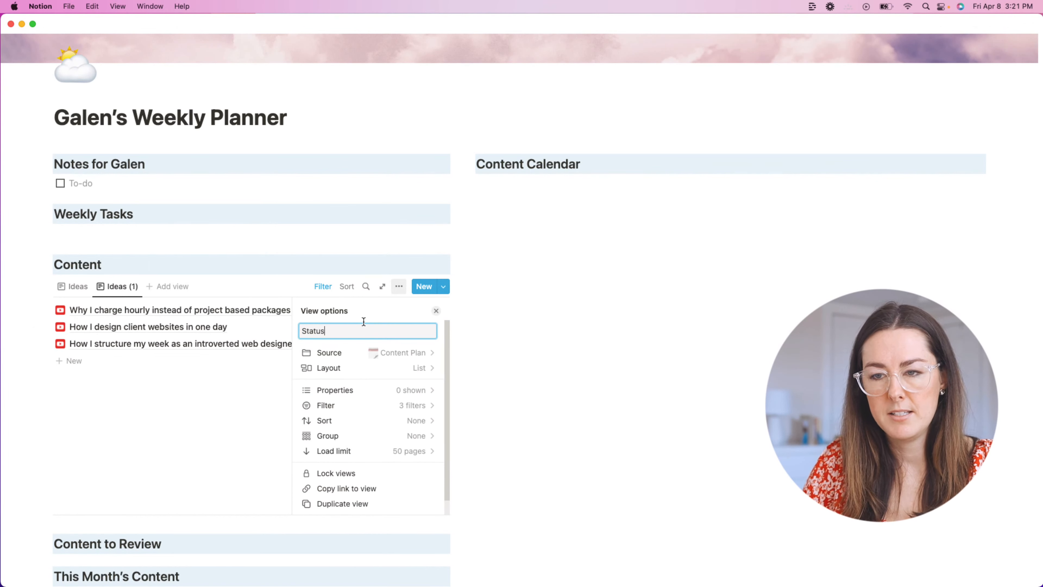
click(402, 368)
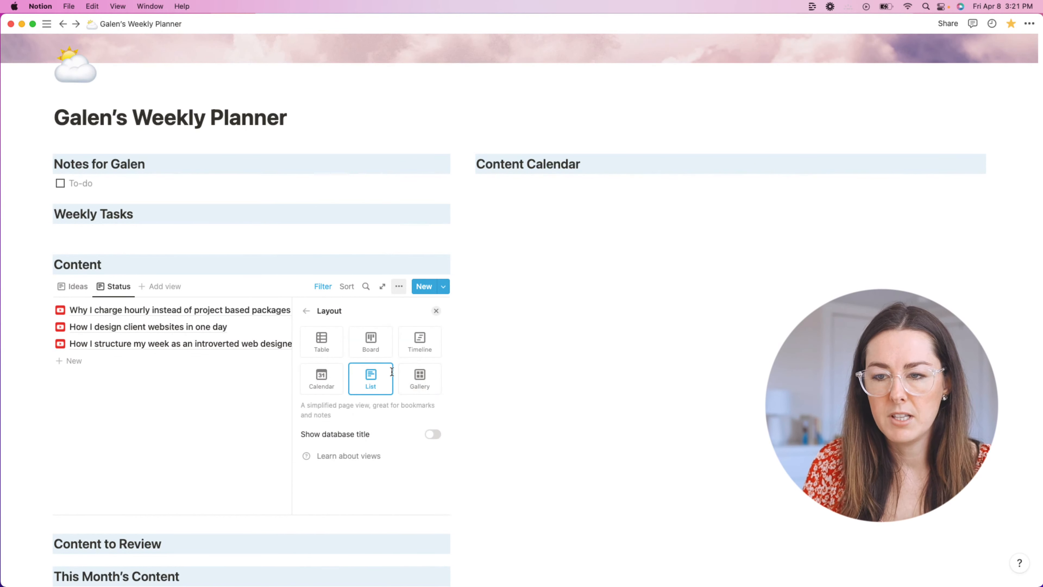
click(376, 348)
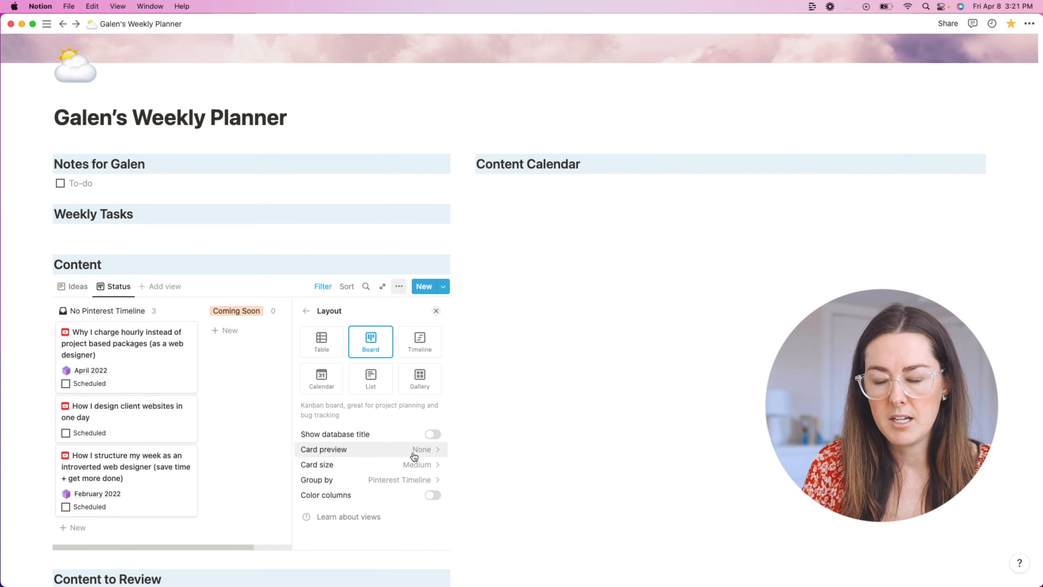
click(397, 470)
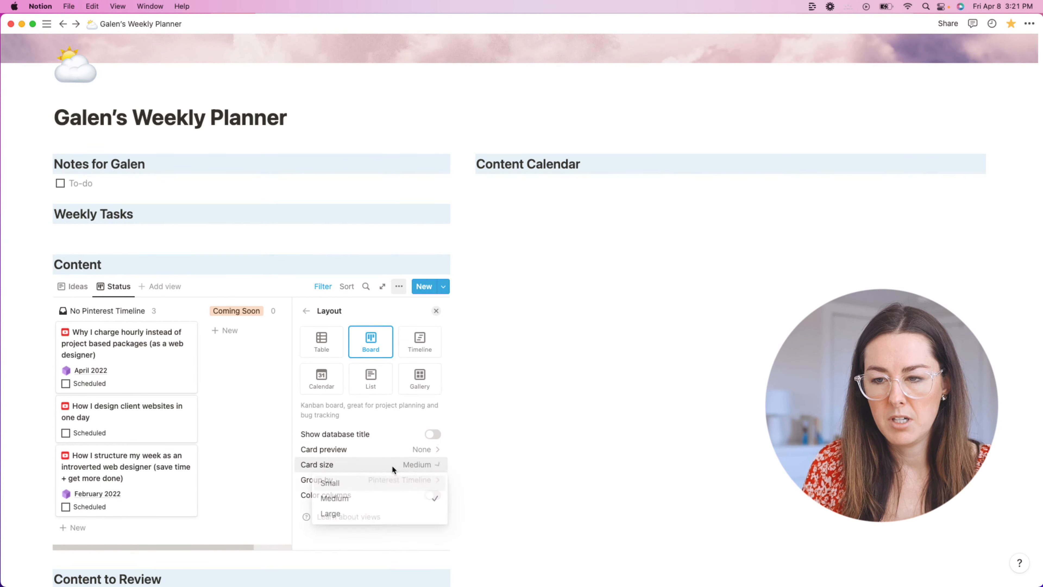
click(382, 485)
click(427, 467)
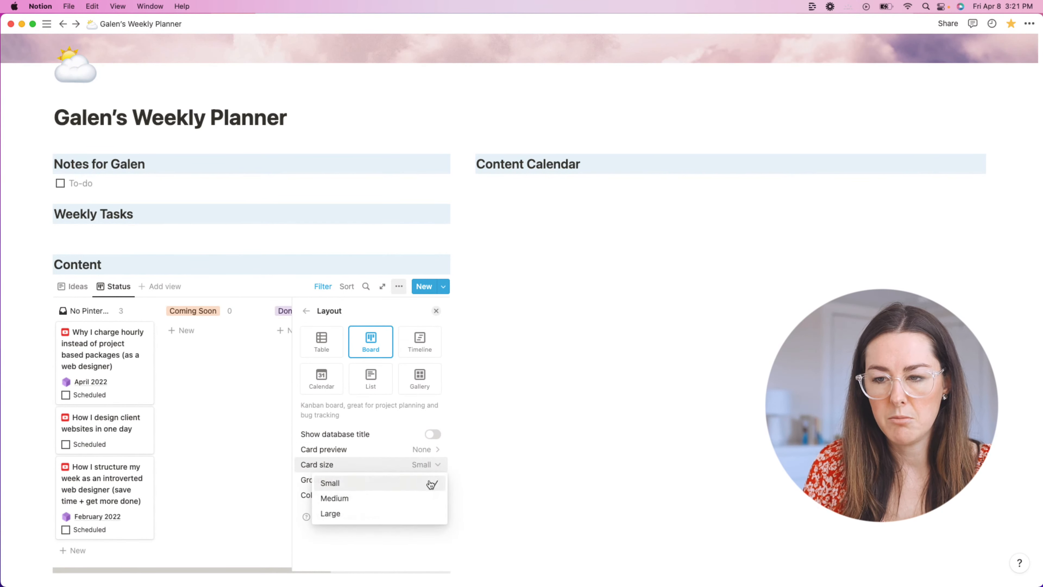
click(428, 495)
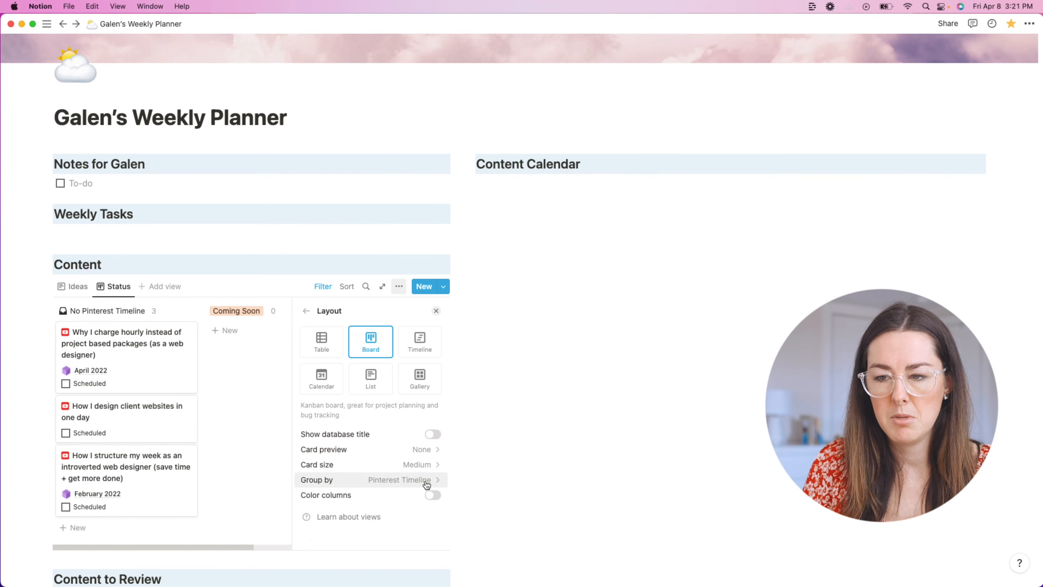
Step: Group the Status board by Status and hide the No Status column
click(408, 481)
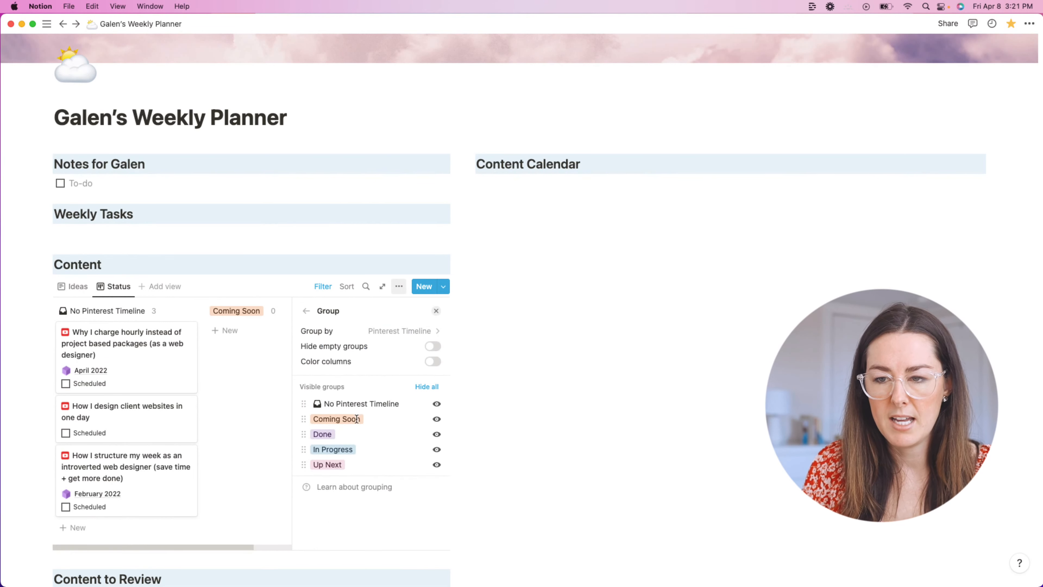
click(415, 331)
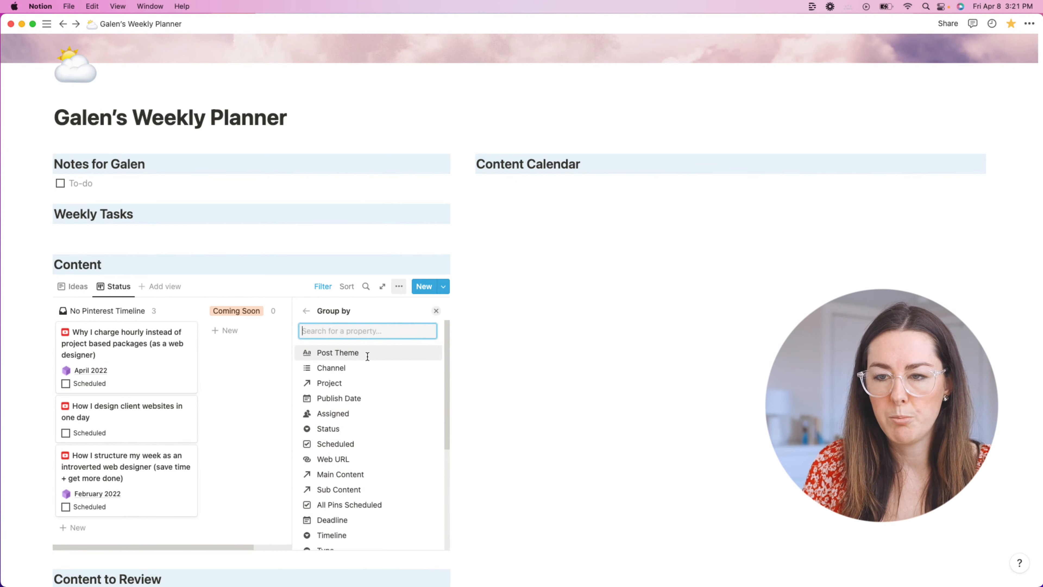
click(356, 429)
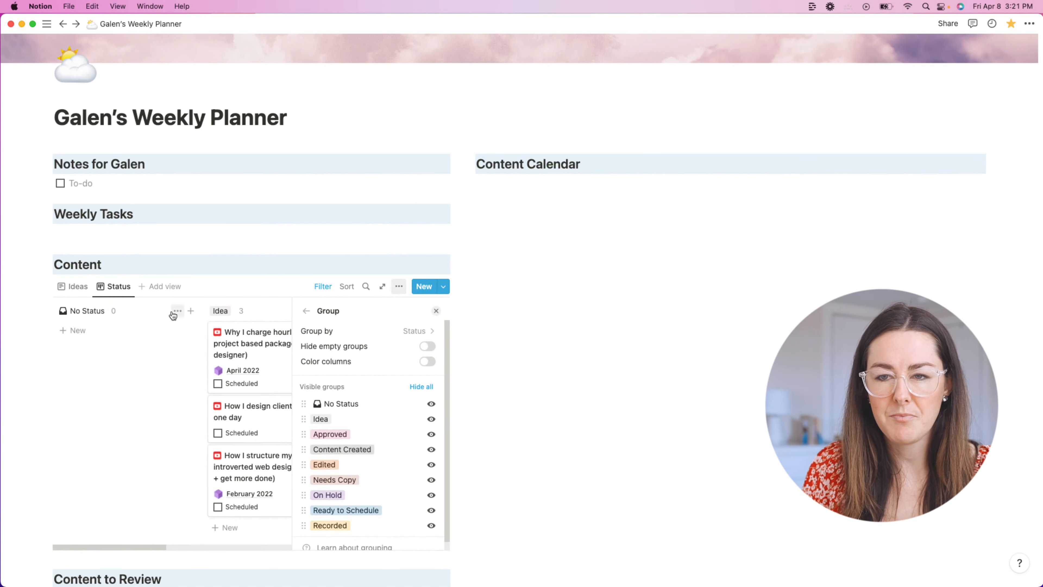
click(177, 311)
click(173, 329)
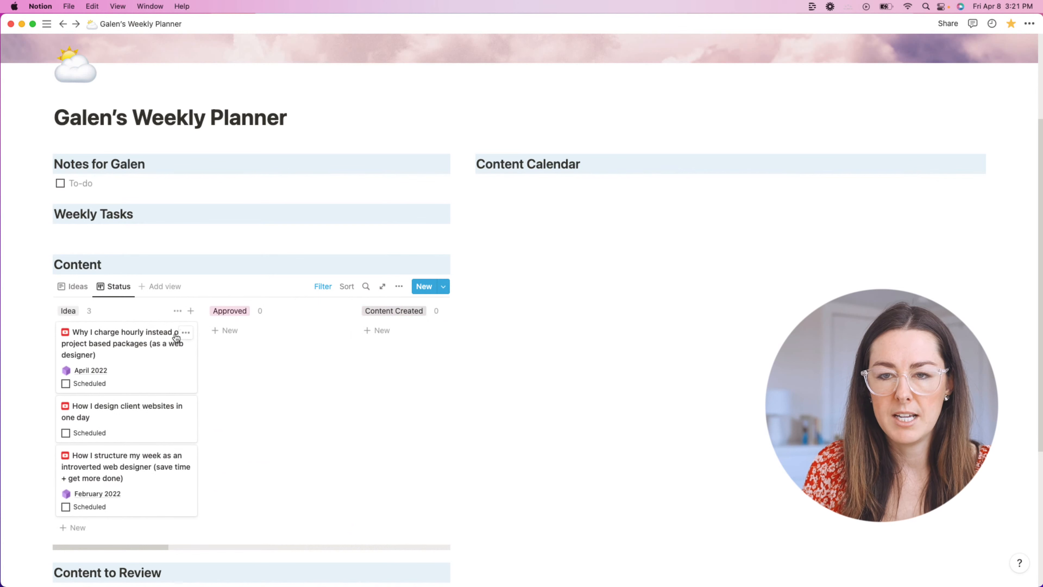
Step: Retitle the database Content Ideas, review the Ideas view's filters, and add a new entry
scroll(171, 384, down, 1)
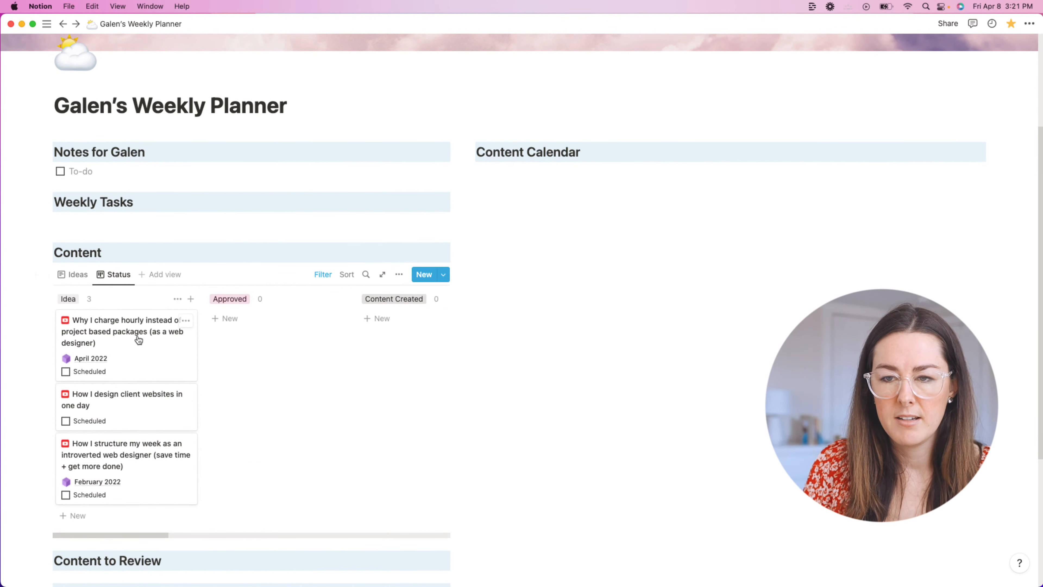
click(73, 275)
text(Ideas)
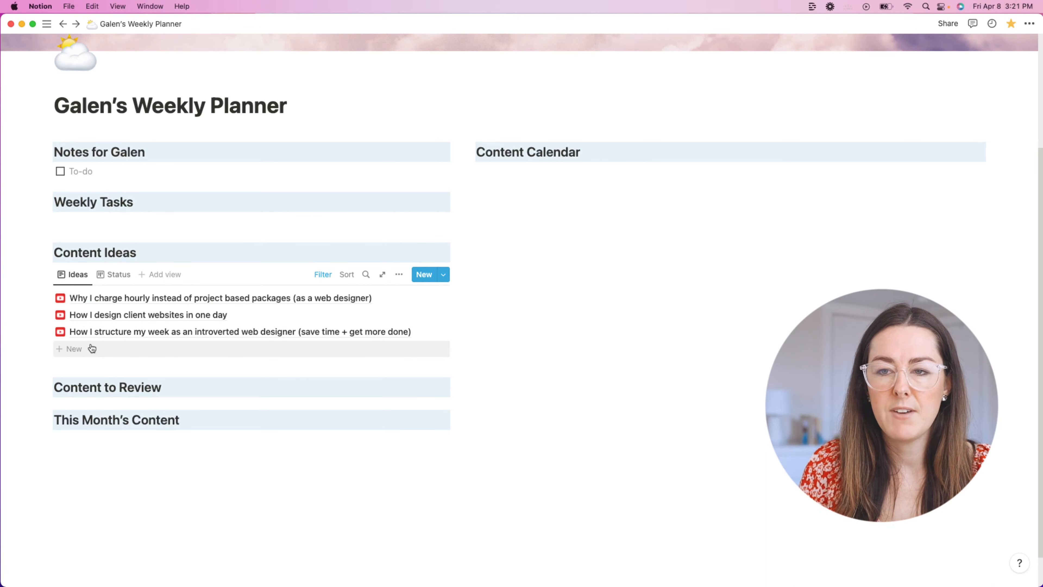
click(323, 275)
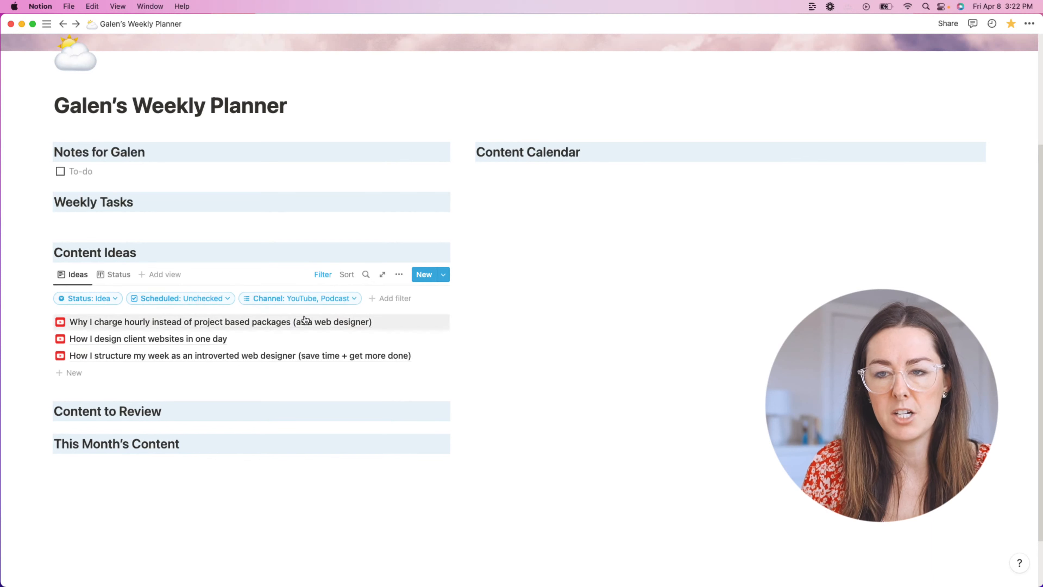
click(326, 276)
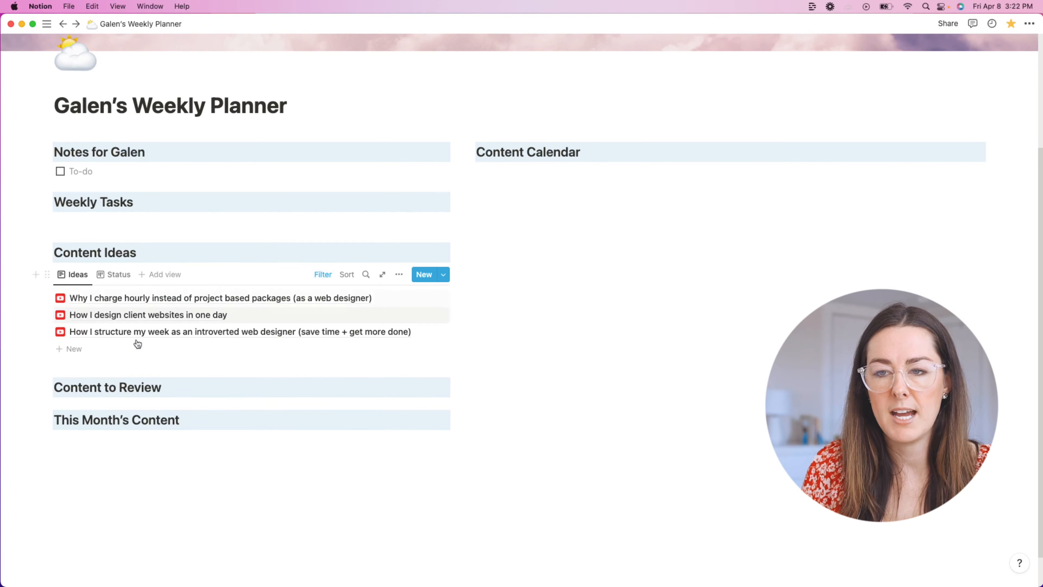
click(82, 348)
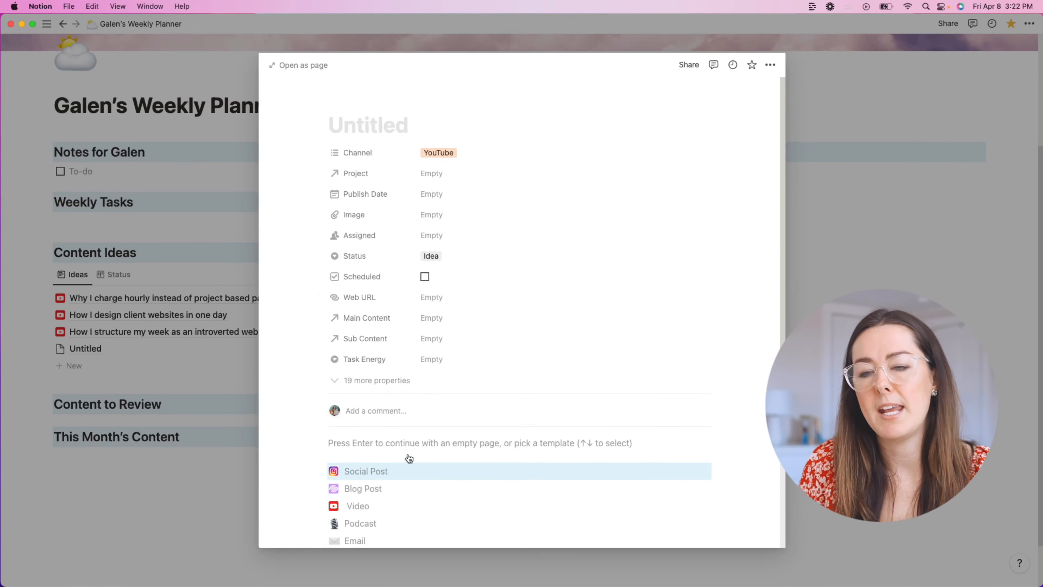
Step: Apply the Video template to the trial entry, then delete its template content
scroll(406, 461, down, 3)
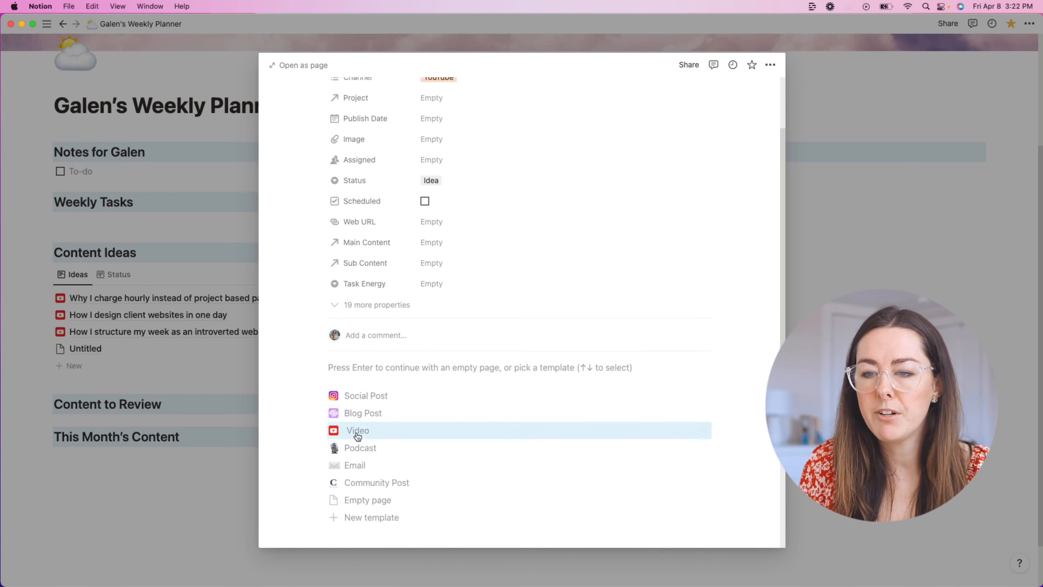
click(357, 437)
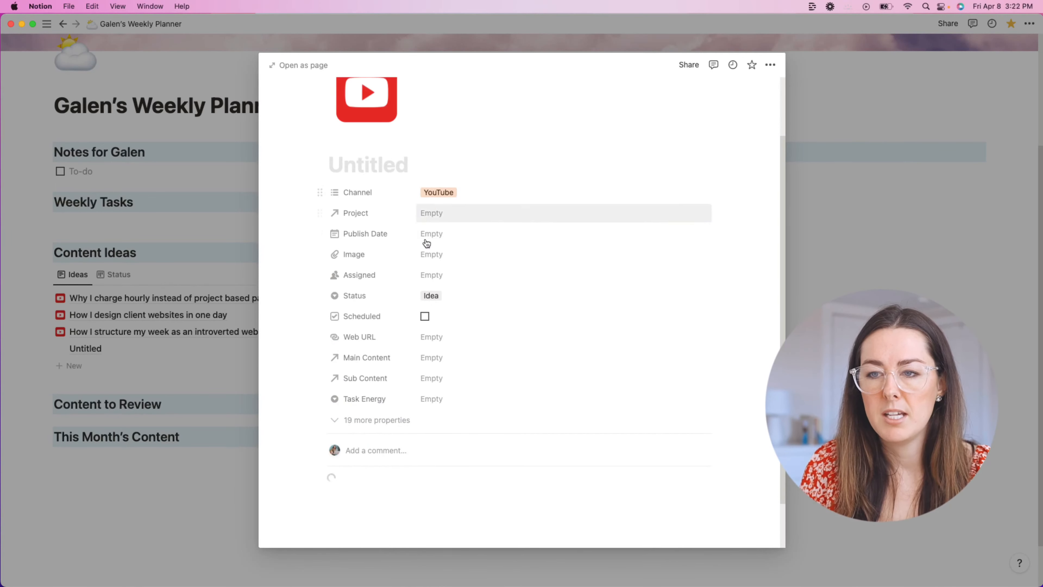
scroll(392, 372, down, 5)
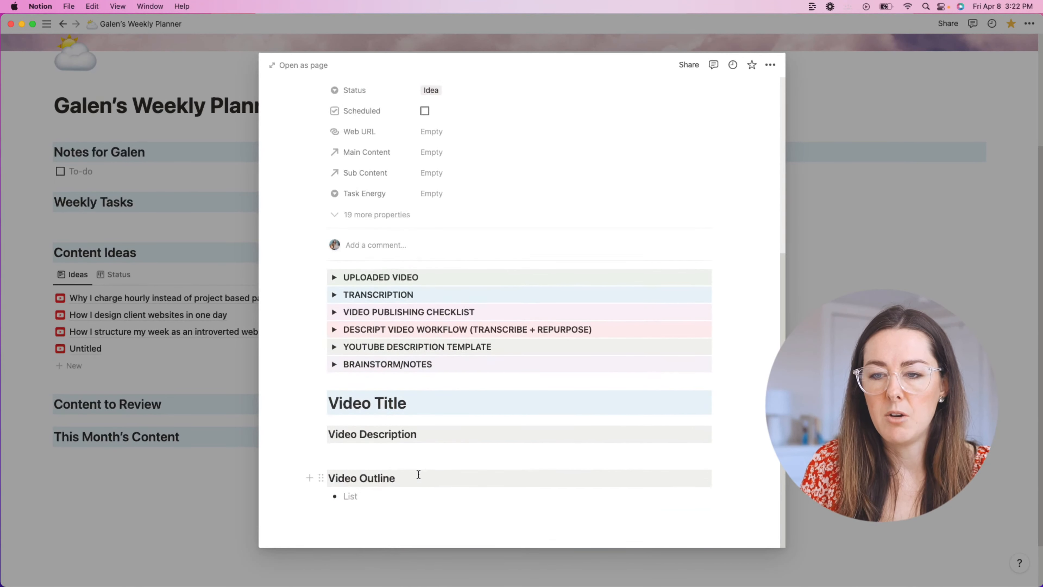
drag(384, 530, 319, 268)
key(BackSpace)
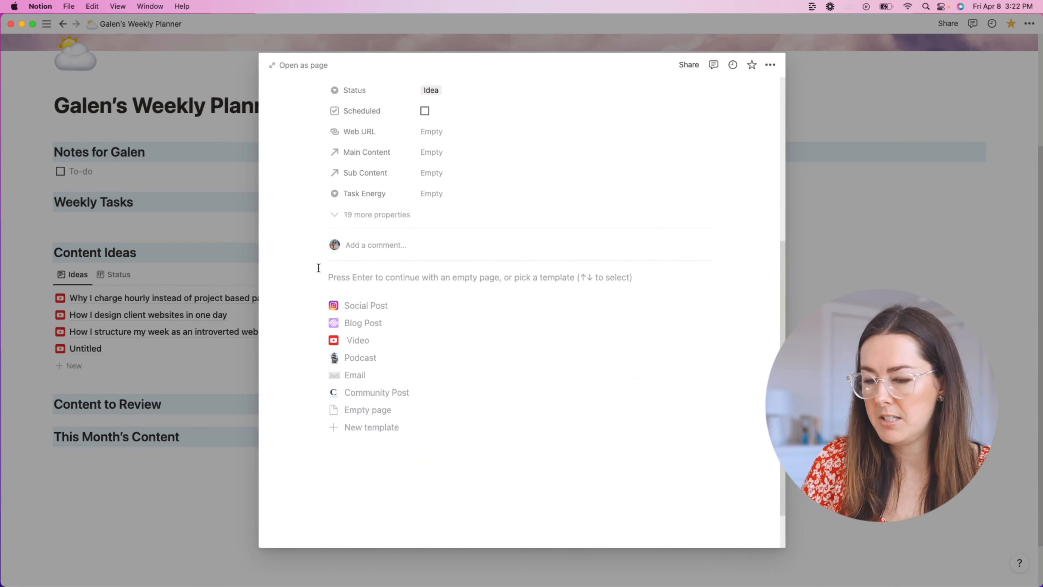
Step: Try the Podcast template, then delete the trial entry and show the Status board
click(347, 358)
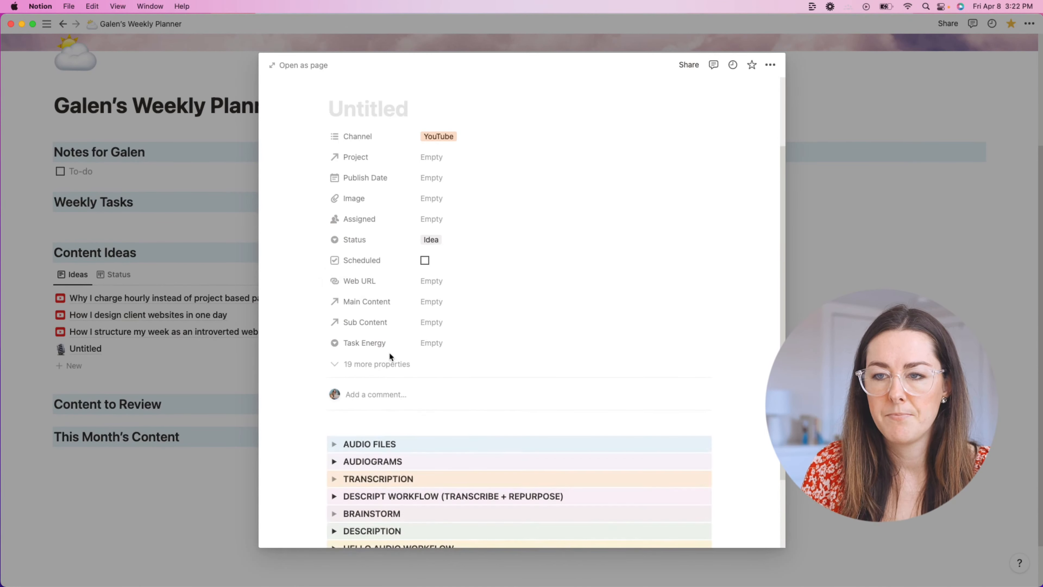
scroll(393, 358, down, 5)
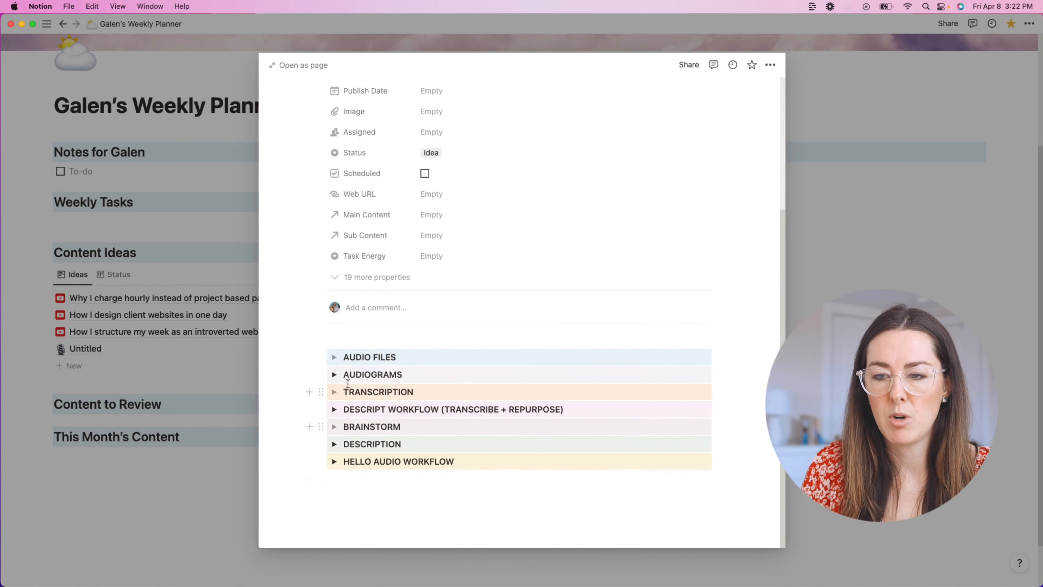
scroll(348, 383, up, 5)
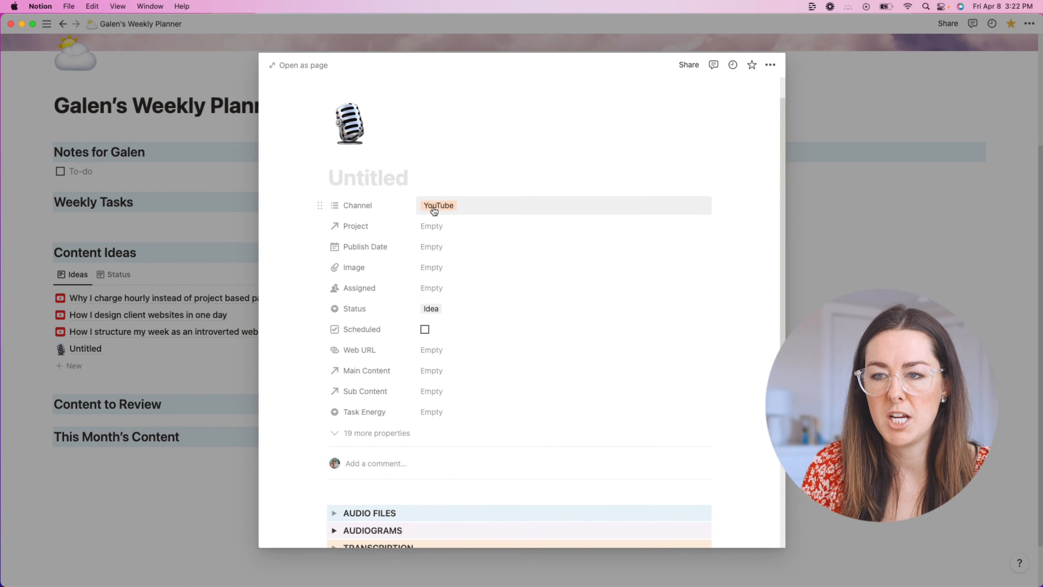
click(770, 65)
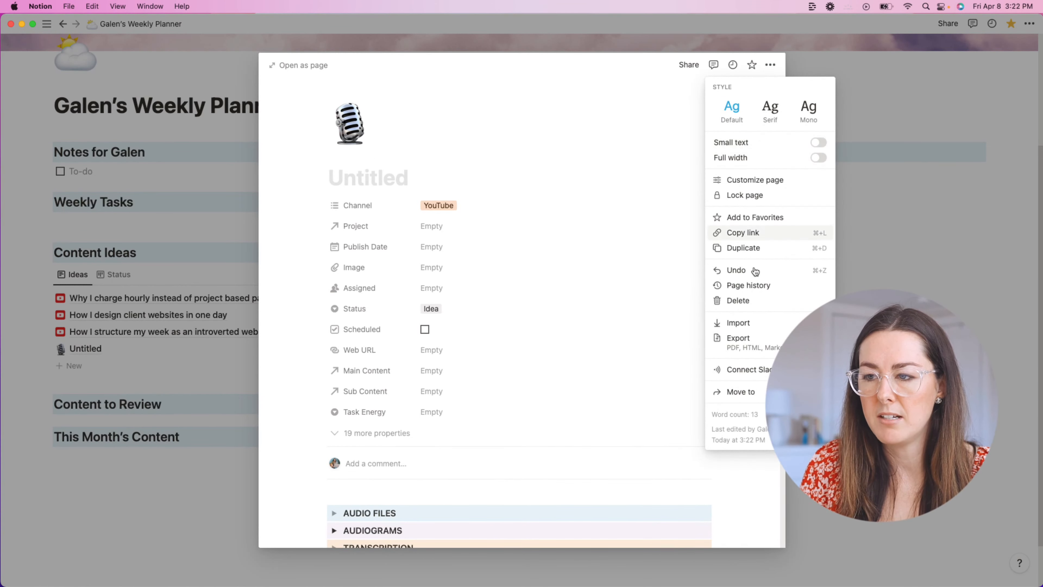
click(752, 300)
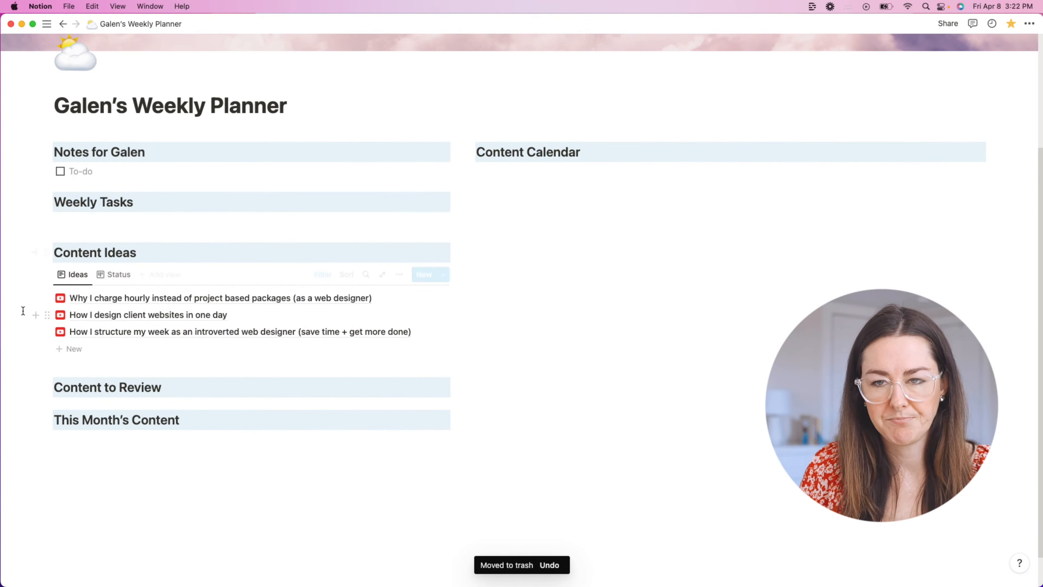
click(114, 275)
Step: Switch Content Ideas back to the Ideas list and add an empty line under Content to Review
click(75, 274)
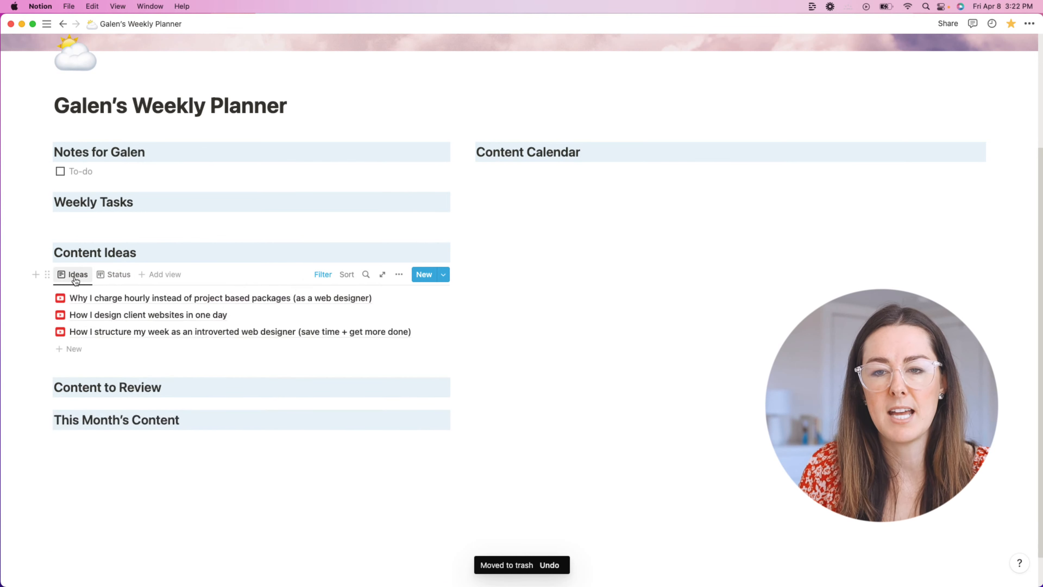
click(114, 275)
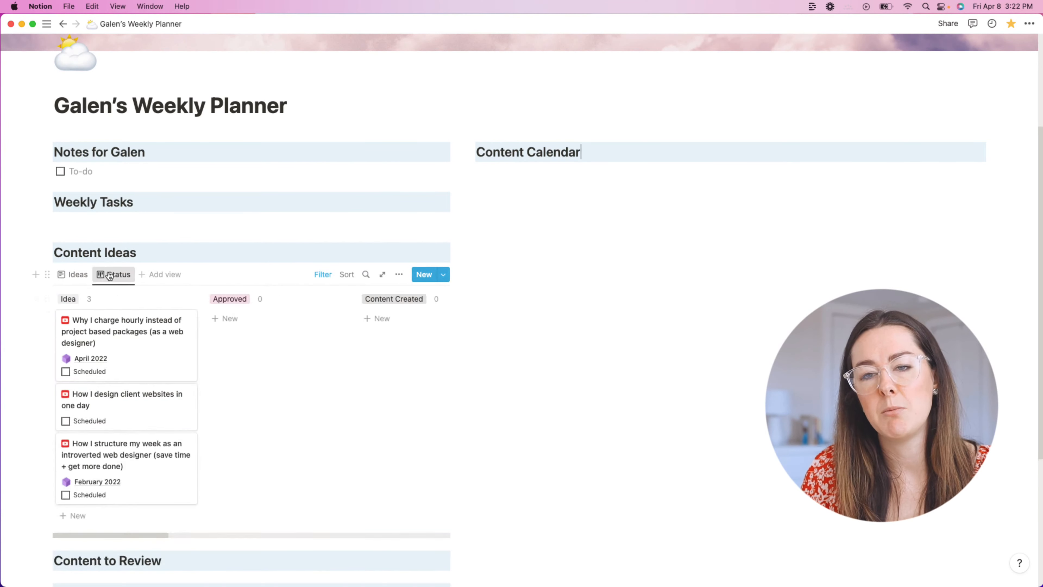
click(73, 279)
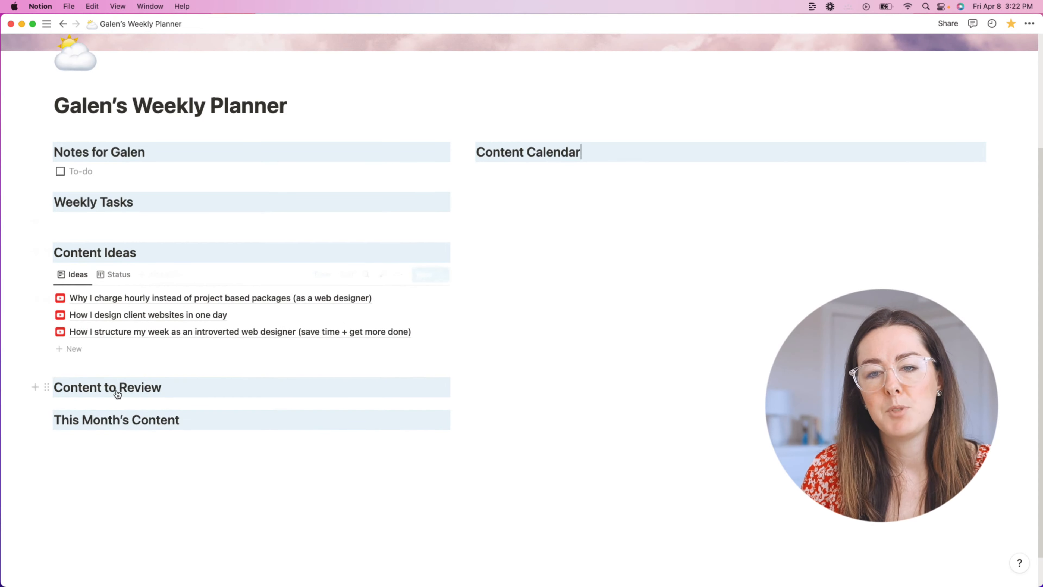
key(Return)
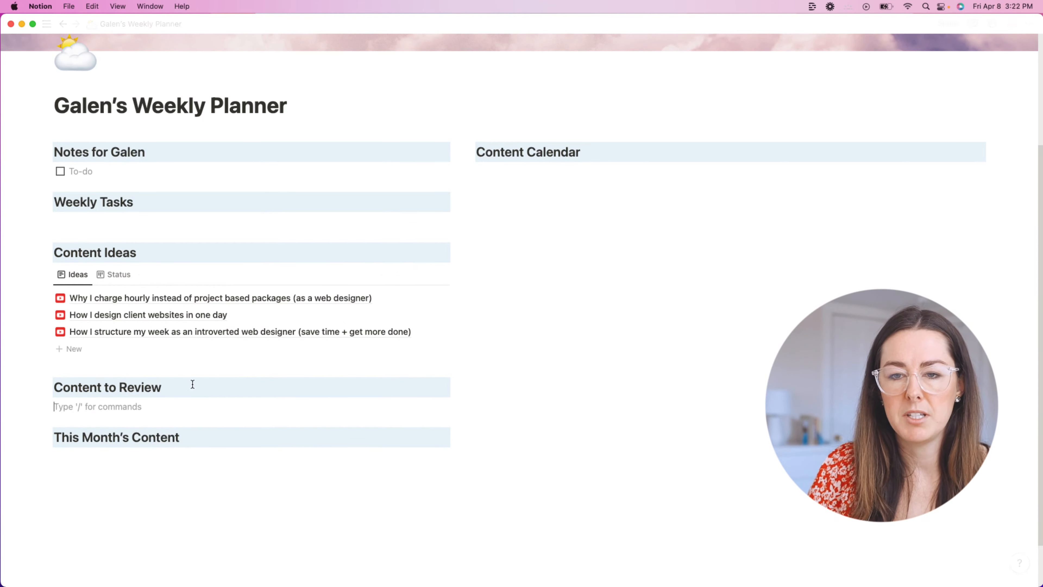
Step: Copy the Content Ideas database and paste it under Content to Review
click(47, 275)
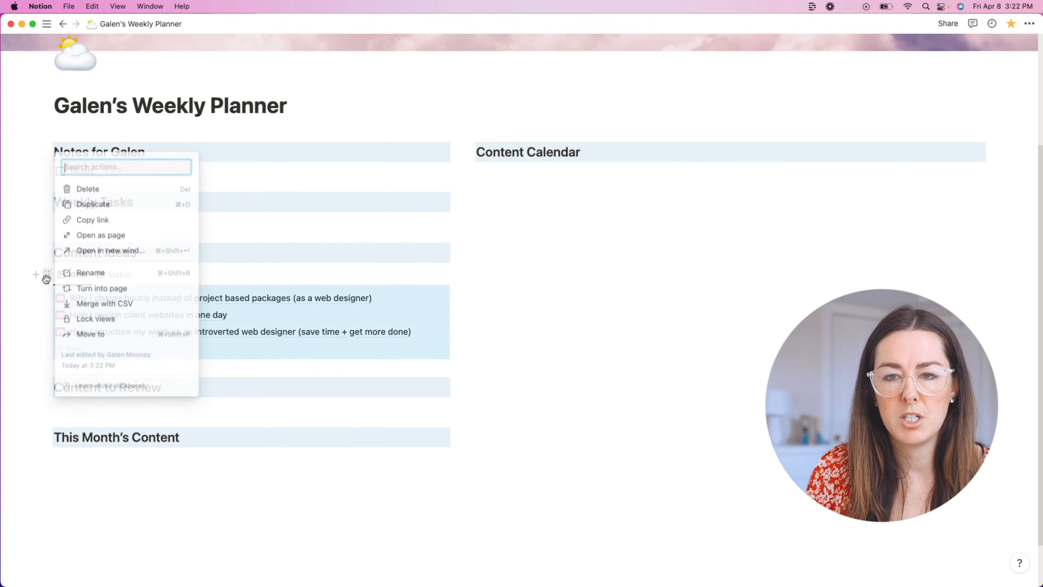
click(583, 306)
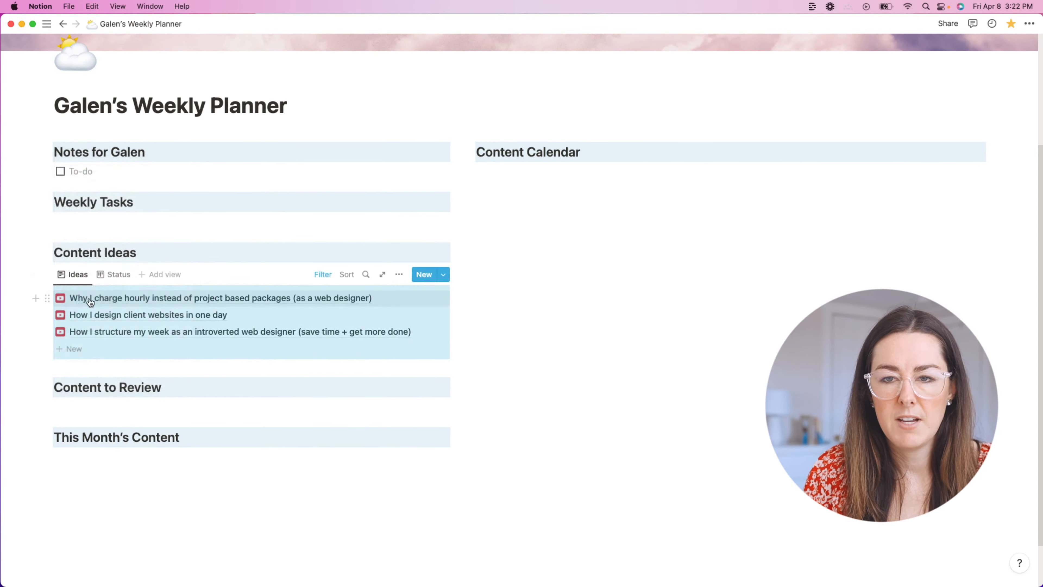
click(46, 276)
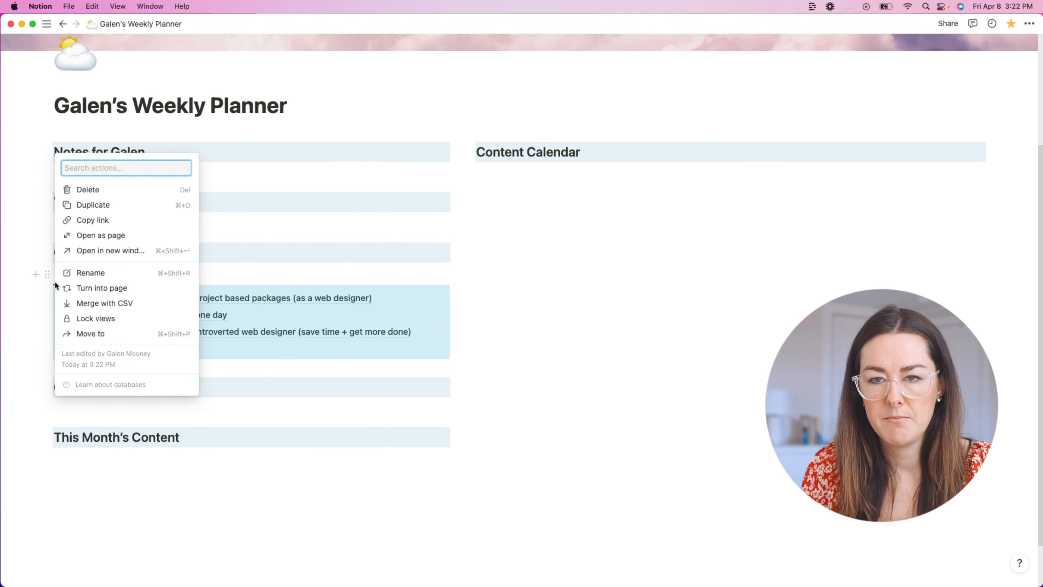
key(super+c)
click(106, 406)
key(super+v)
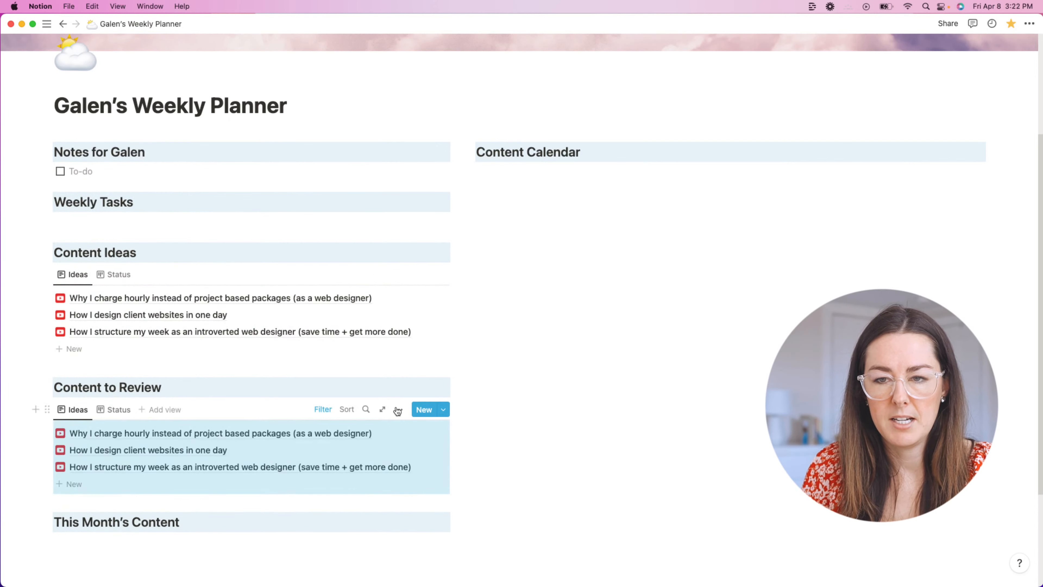
Step: Check the pasted copy's Status board, then return it to the Ideas list
click(519, 401)
click(113, 415)
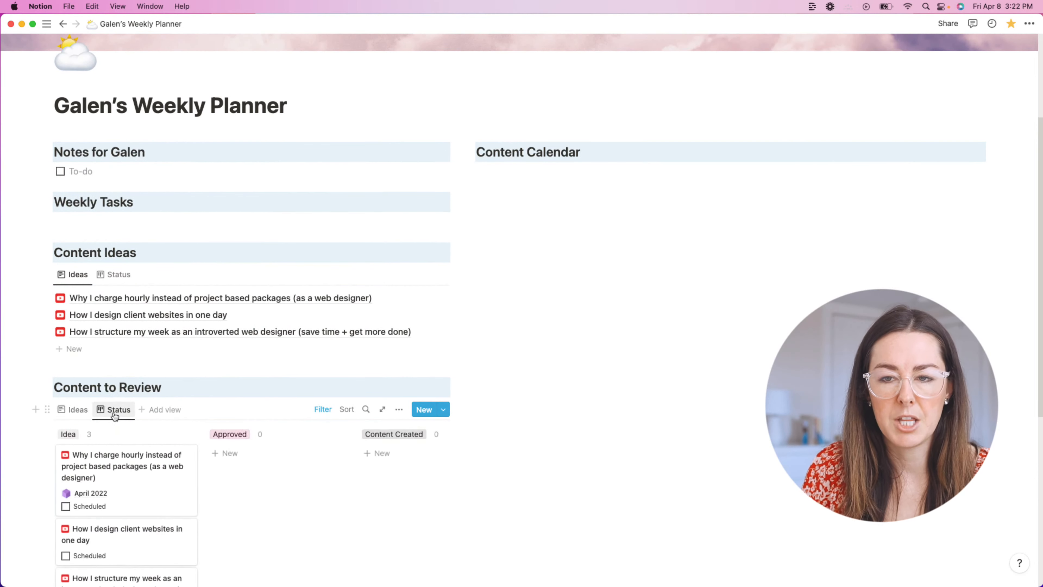
click(66, 409)
scroll(254, 403, down, 2)
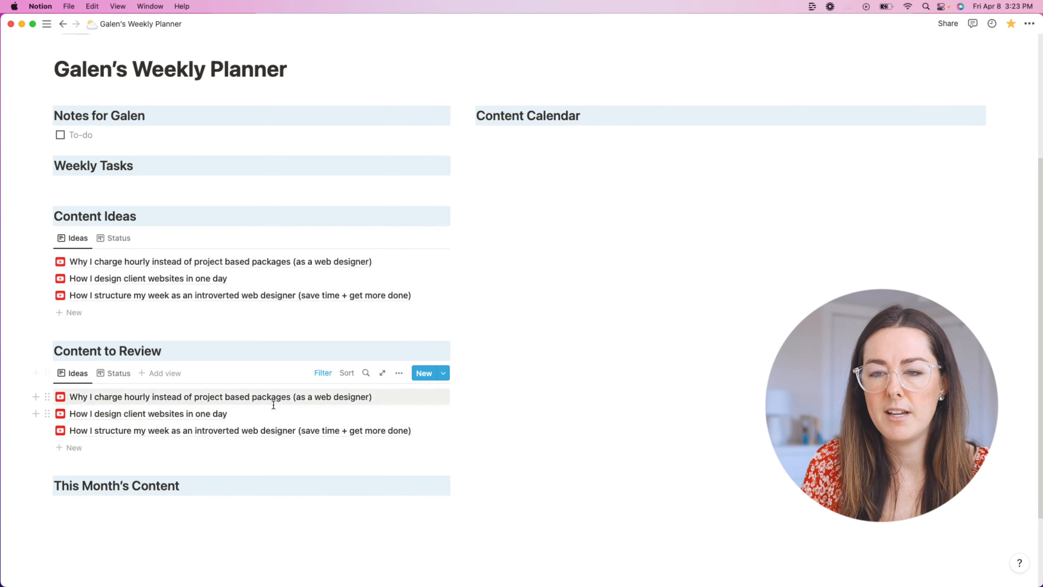
scroll(234, 395, down, 2)
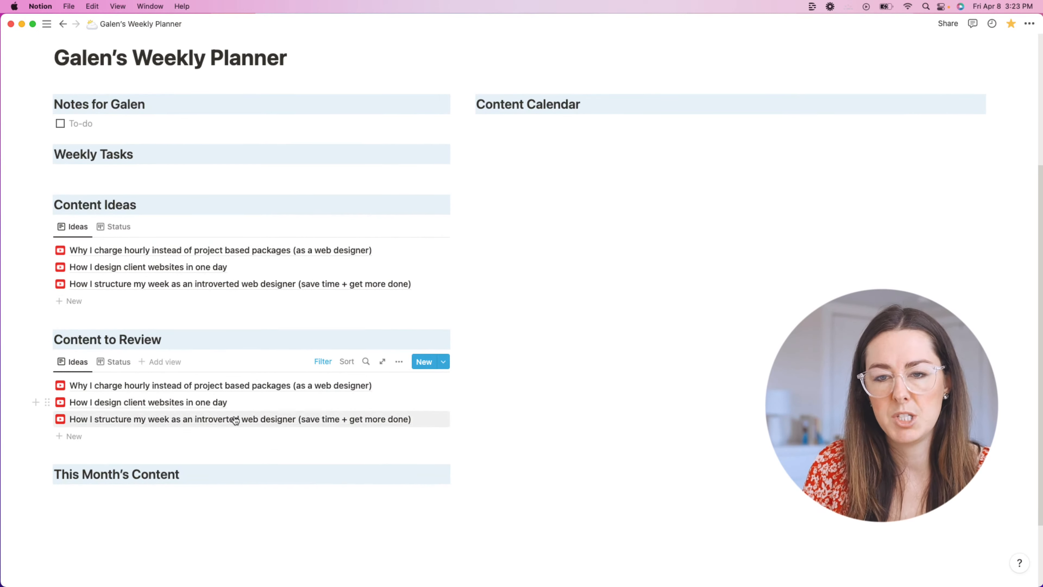
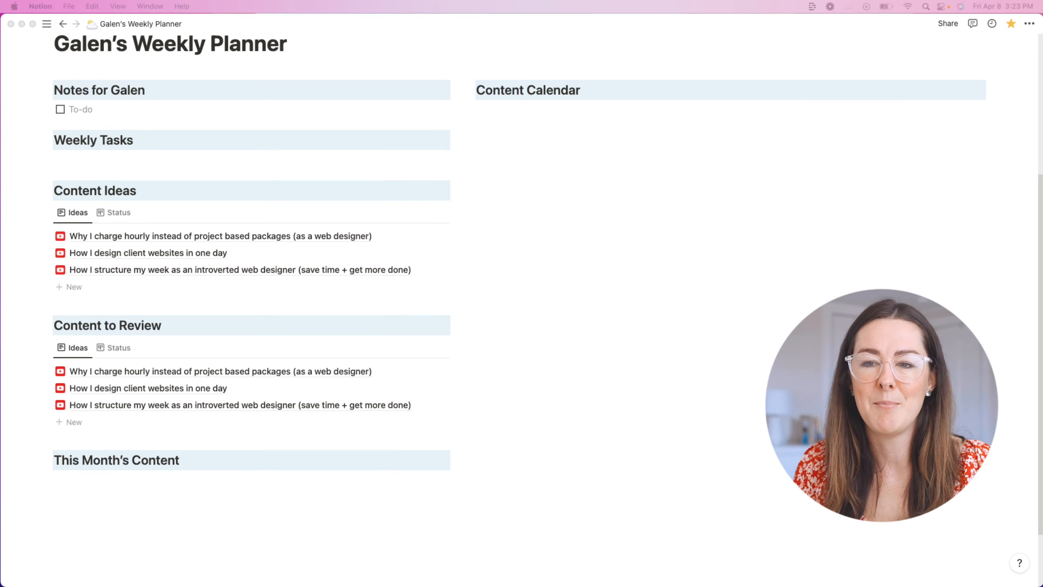
Step: Refocus the planner page and bring up the Content to Review database's view controls
click(76, 347)
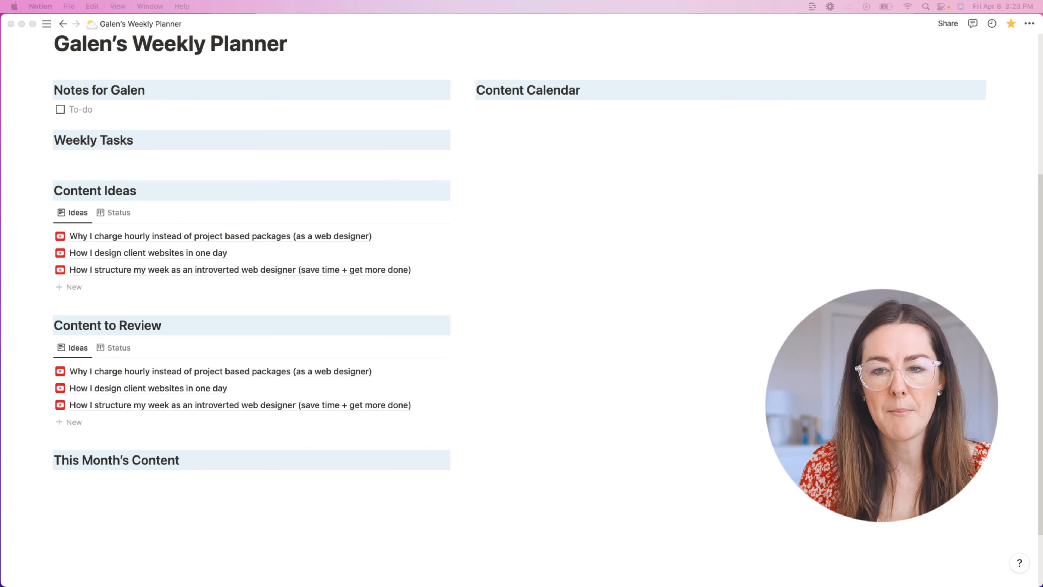
click(16, 368)
Step: Rename the Content to Review database's Ideas view to Review
click(80, 347)
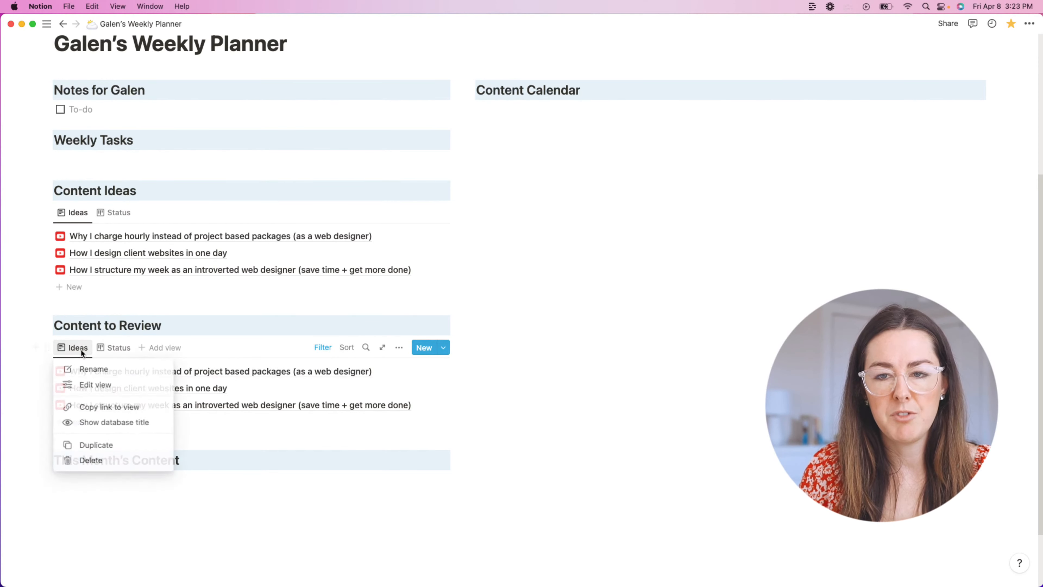
click(91, 369)
text(R)
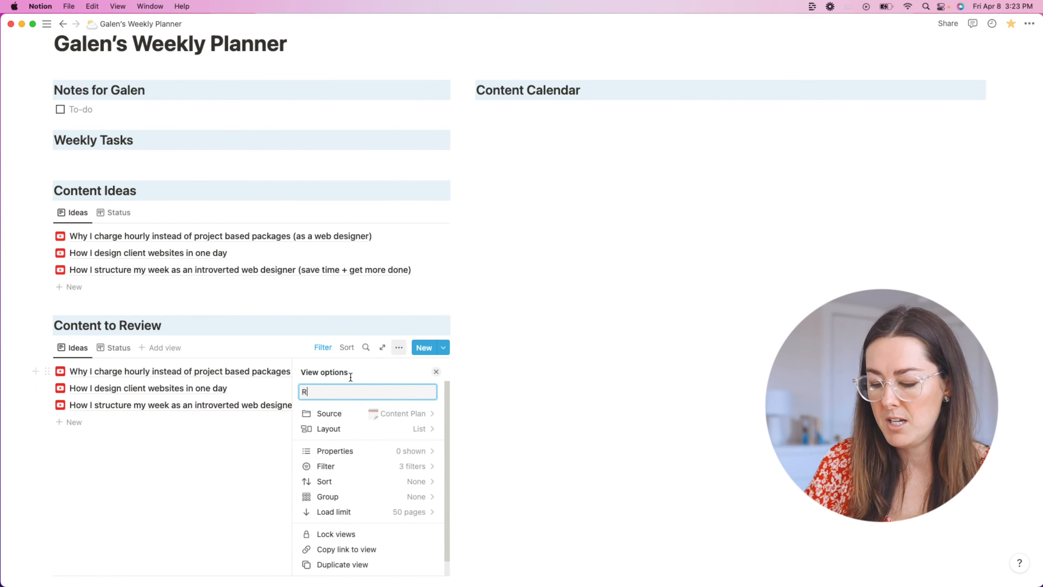
text(eview)
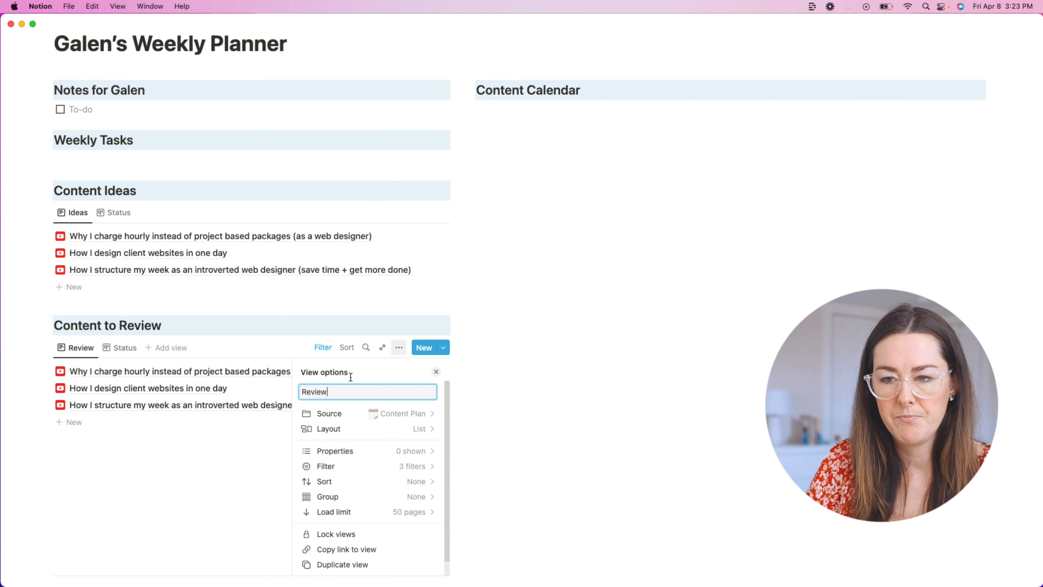
click(511, 310)
Step: Replace Idea in the Status filter with Edited, Content Created and Ready to Schedule
click(323, 348)
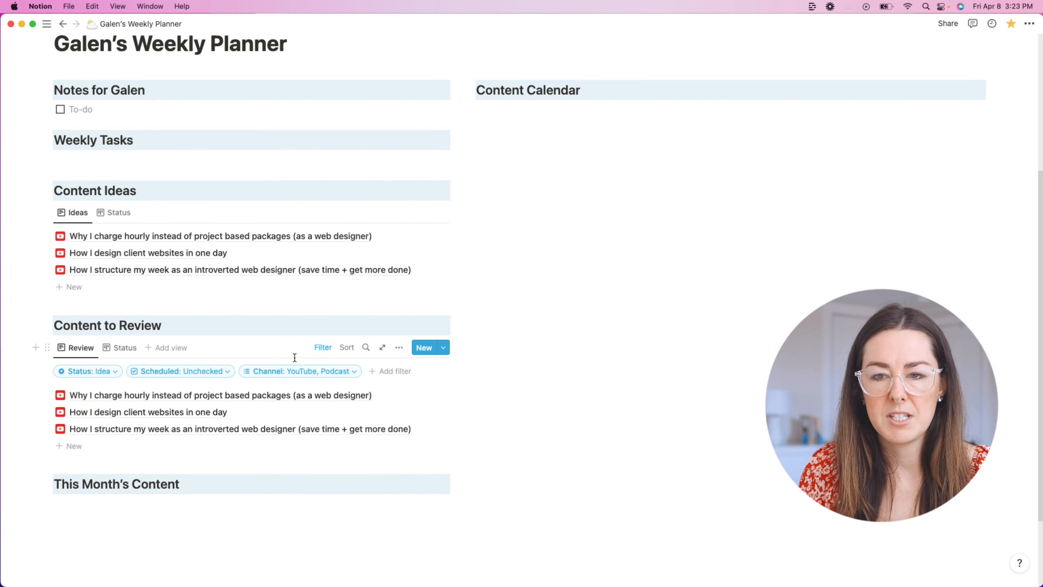
click(114, 373)
key(BackSpace)
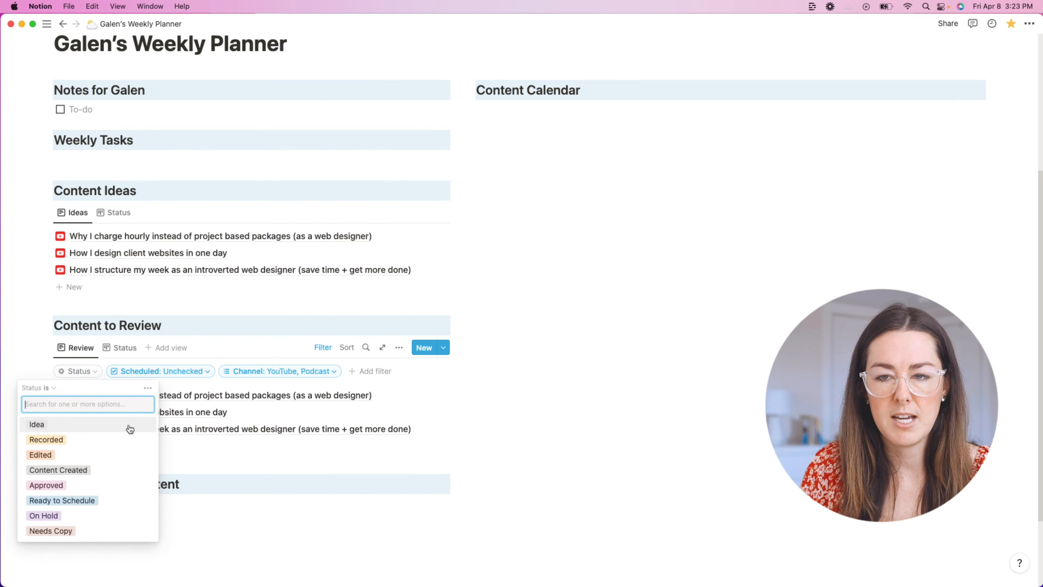
click(88, 459)
click(82, 470)
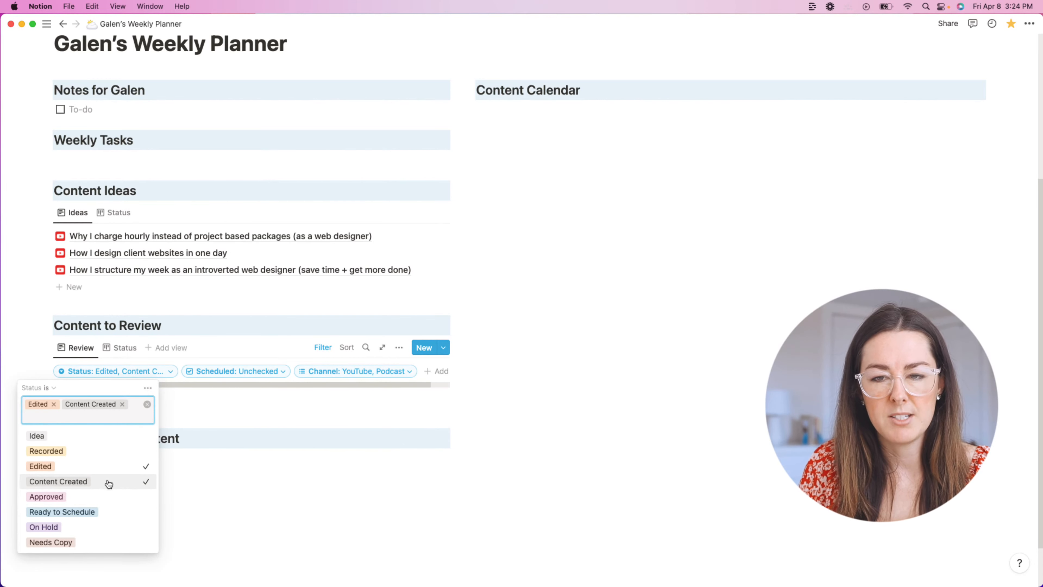
click(106, 512)
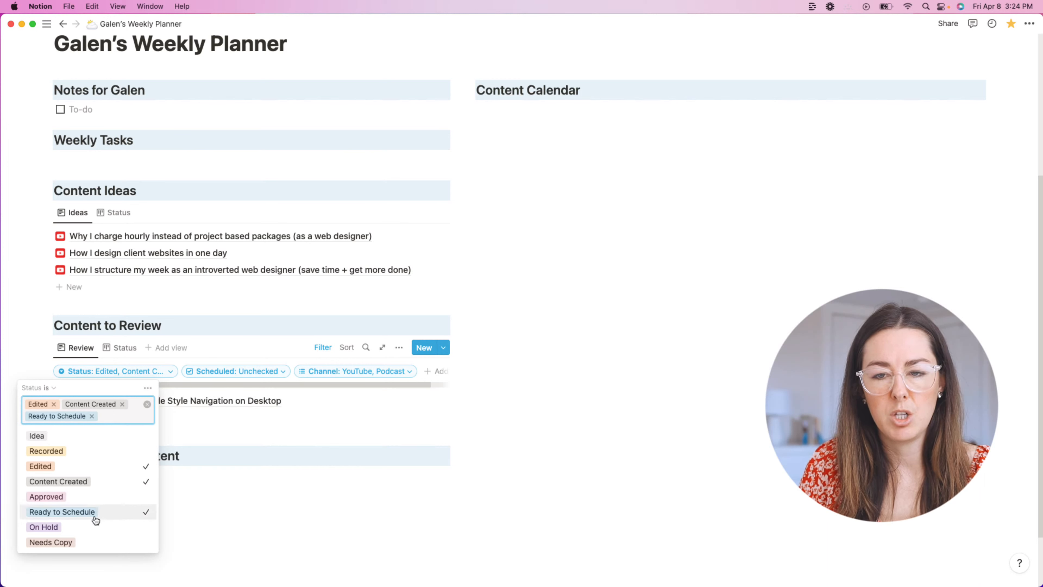
click(547, 406)
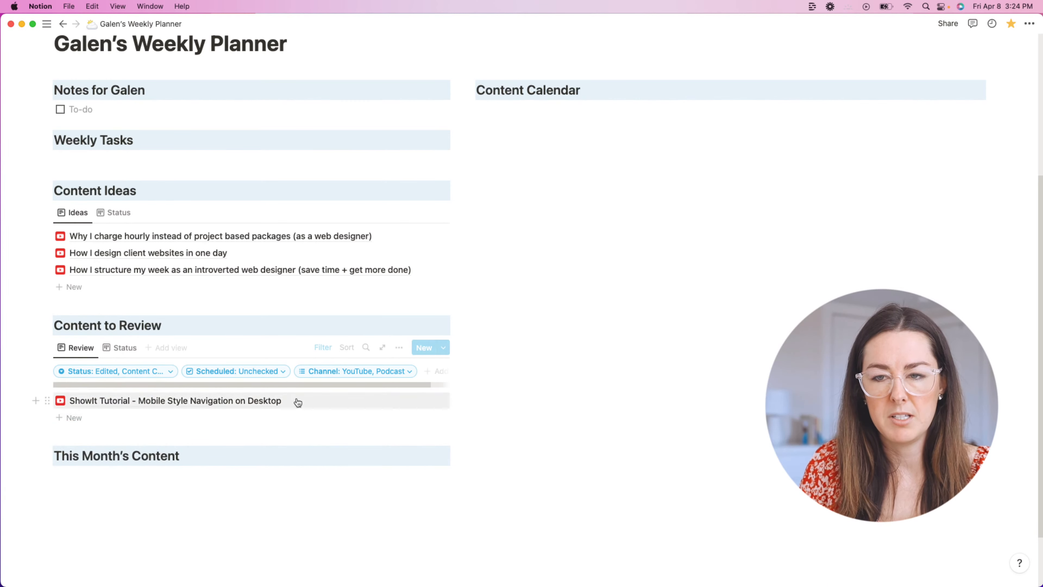
click(81, 348)
click(124, 353)
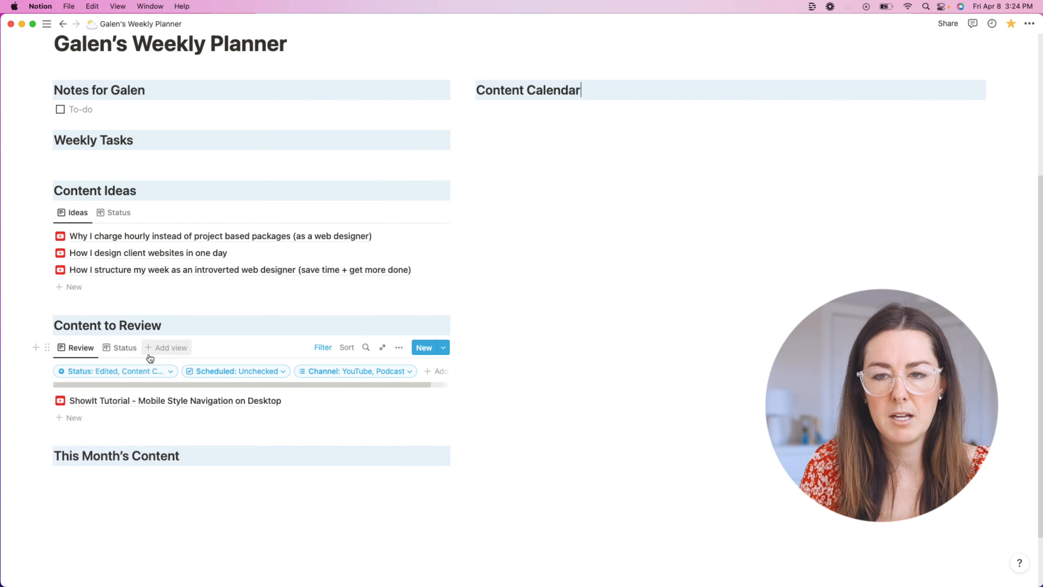
Step: Delete the Status view from the Content to Review database
right_click(123, 349)
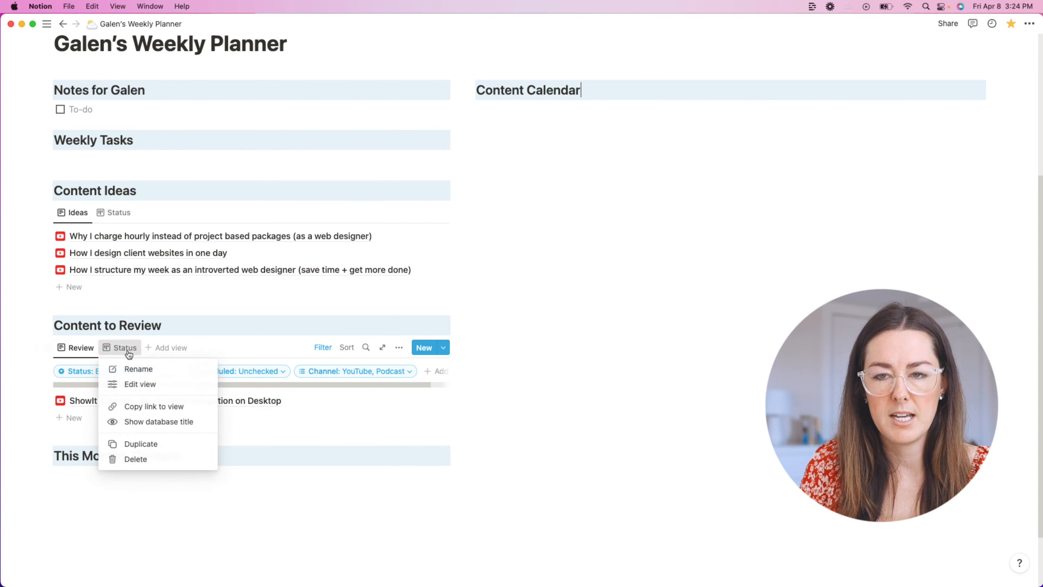
click(149, 459)
click(488, 316)
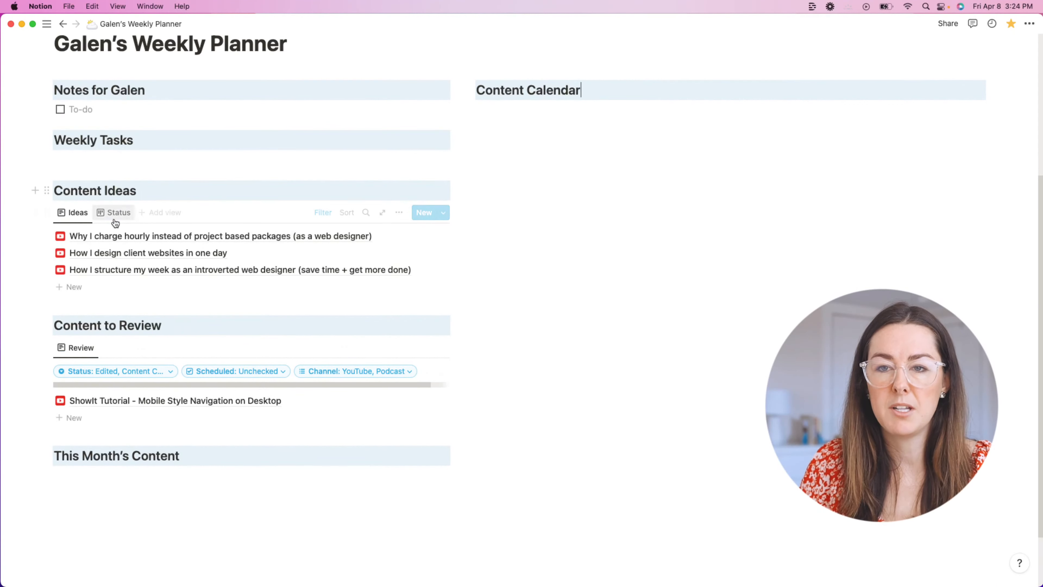
Step: Hide and then redisplay the Review view's filter bar
click(322, 349)
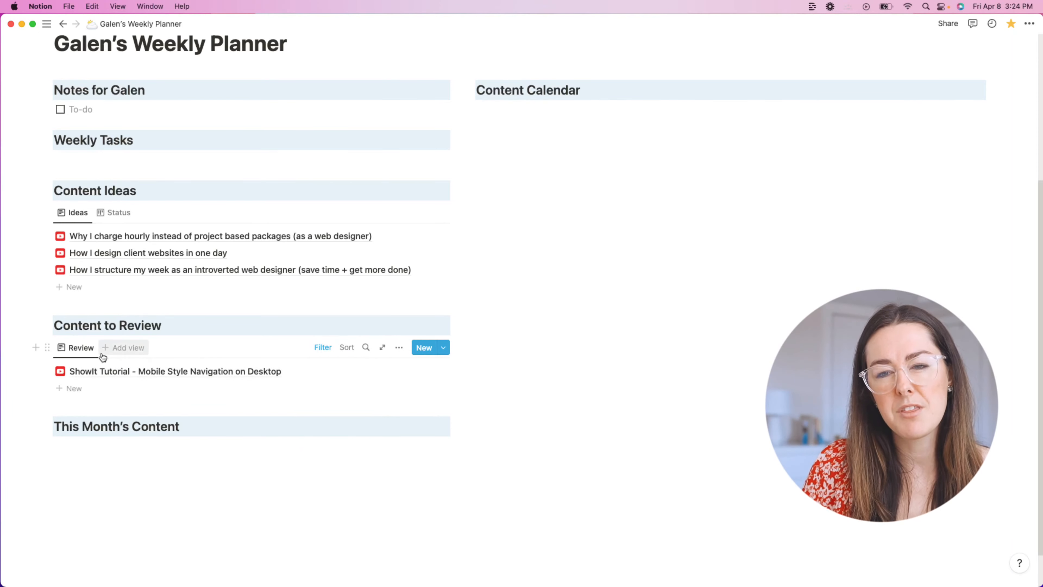
click(76, 348)
click(274, 383)
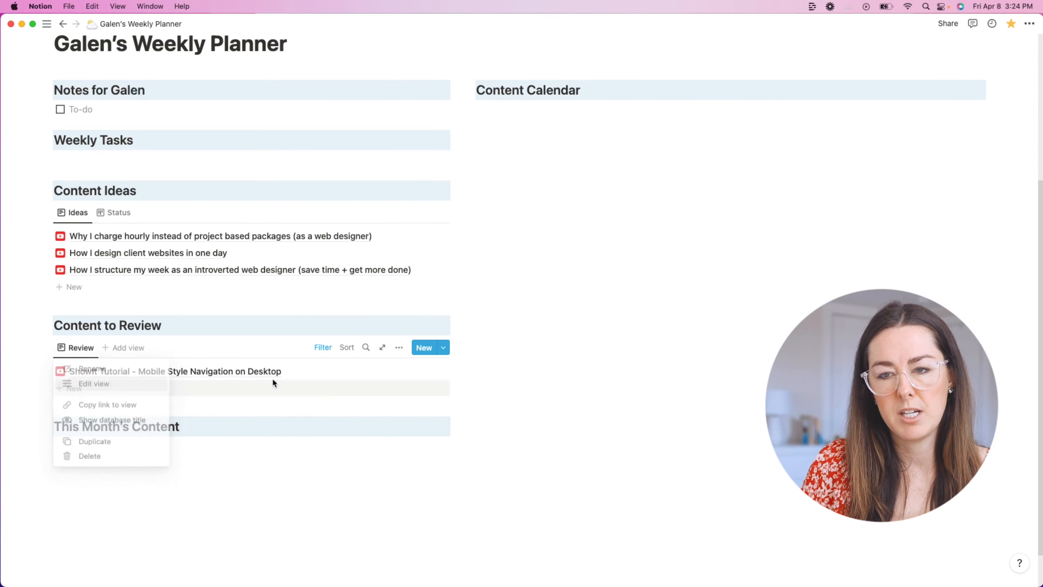
click(81, 349)
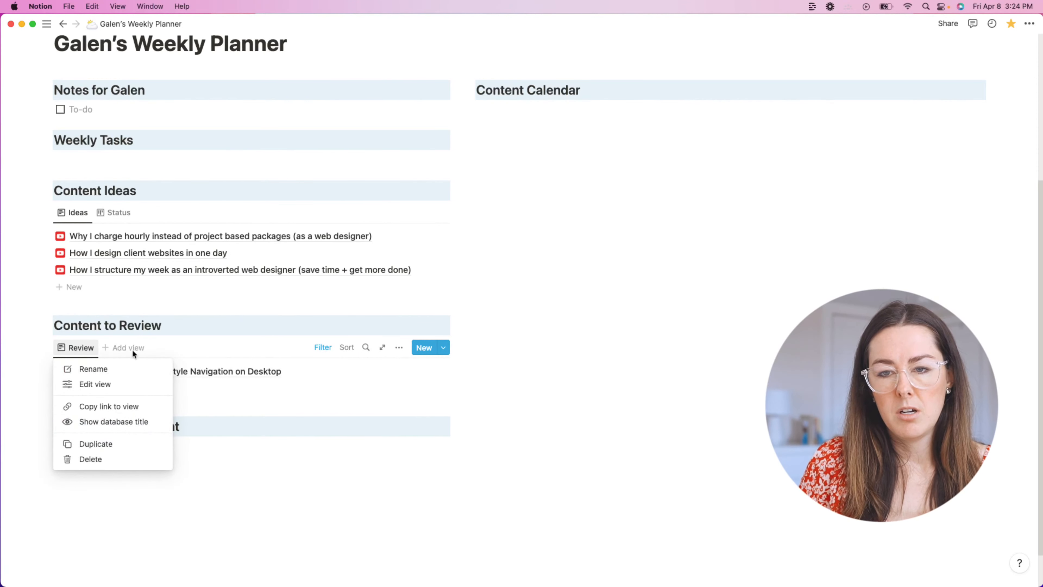
click(323, 347)
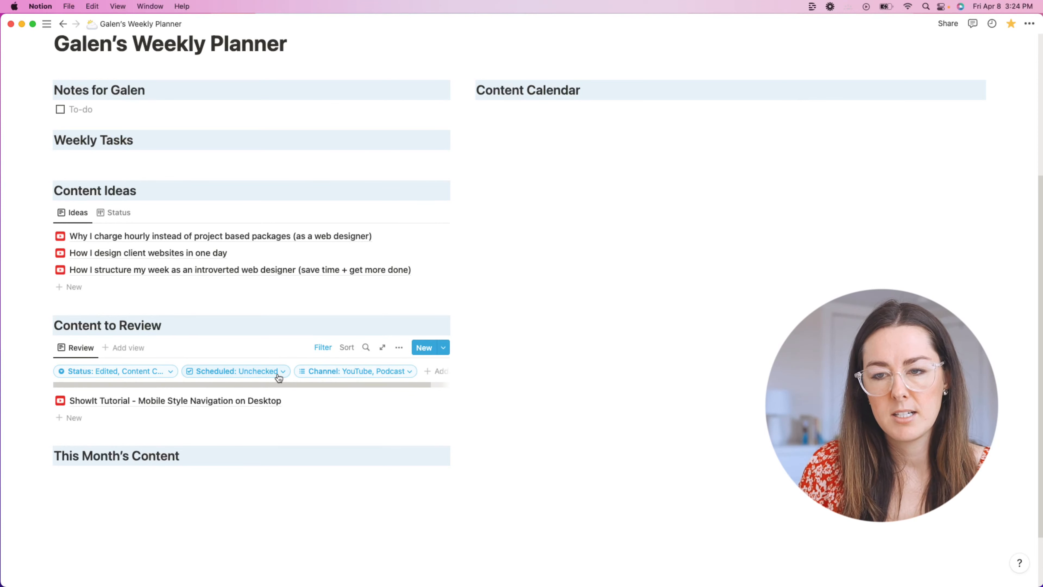
Step: Retype the This Month's Content heading as Recently Scheduled, with an empty line below
triple_click(192, 456)
text(Recently)
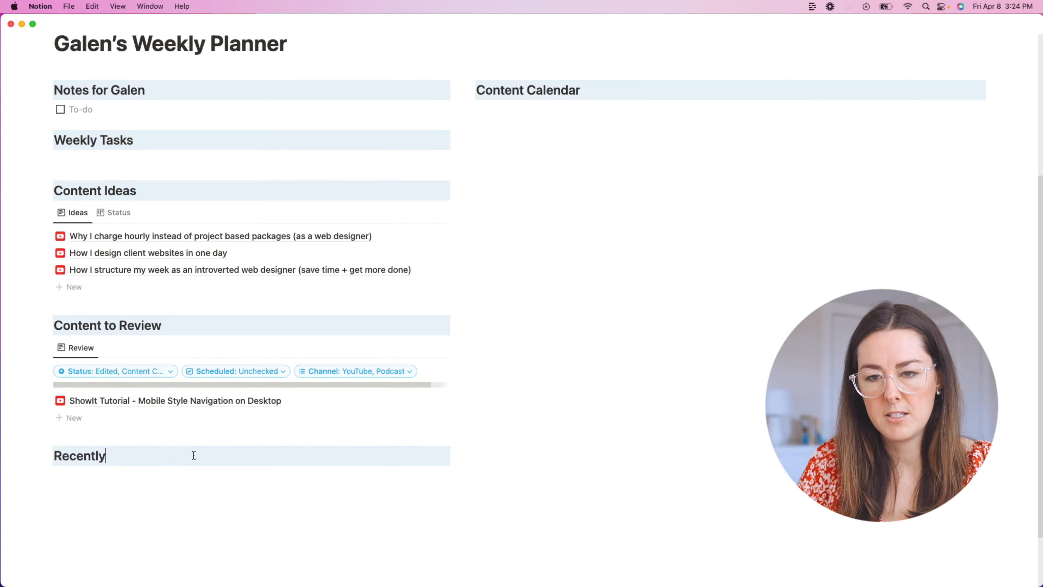
text( Scheduled)
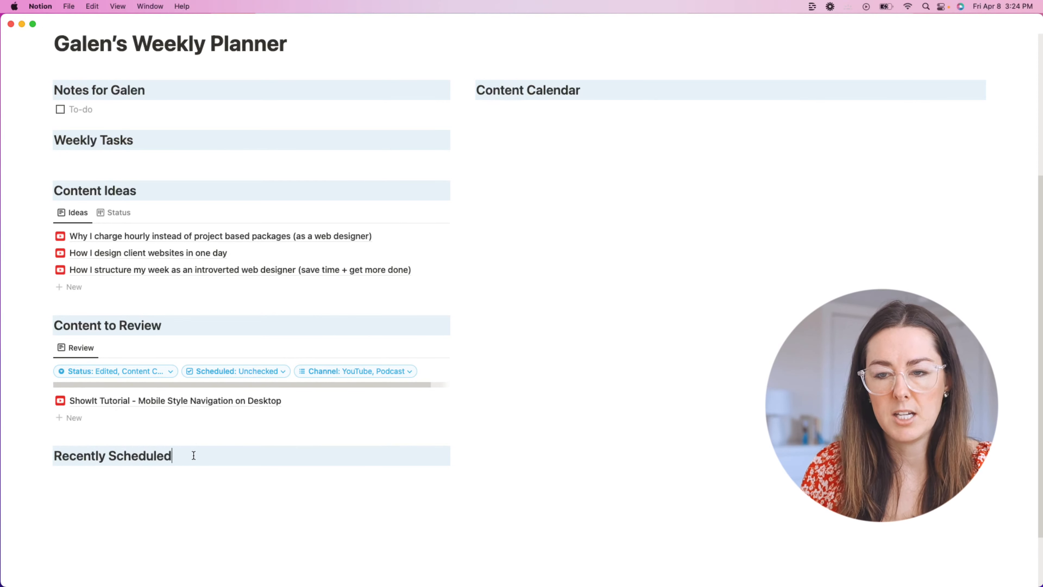
click(142, 477)
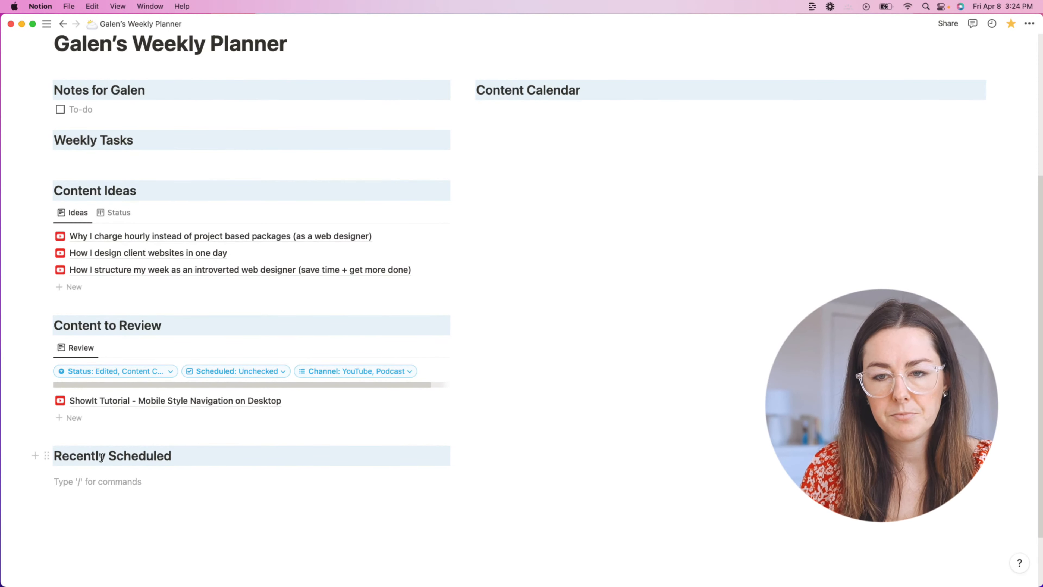
Step: Copy the Content to Review database and paste it under Recently Scheduled
click(47, 347)
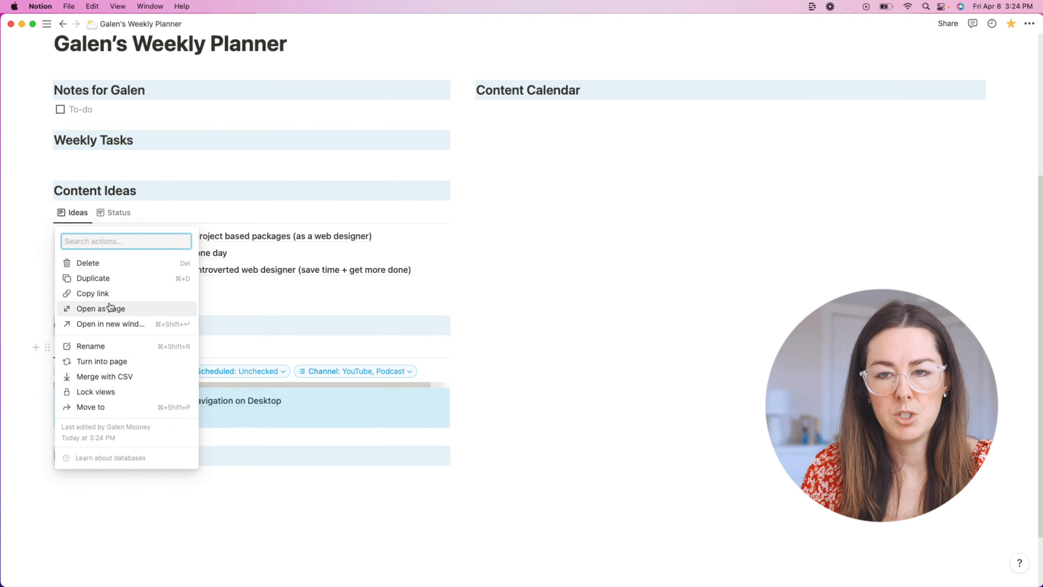
click(32, 309)
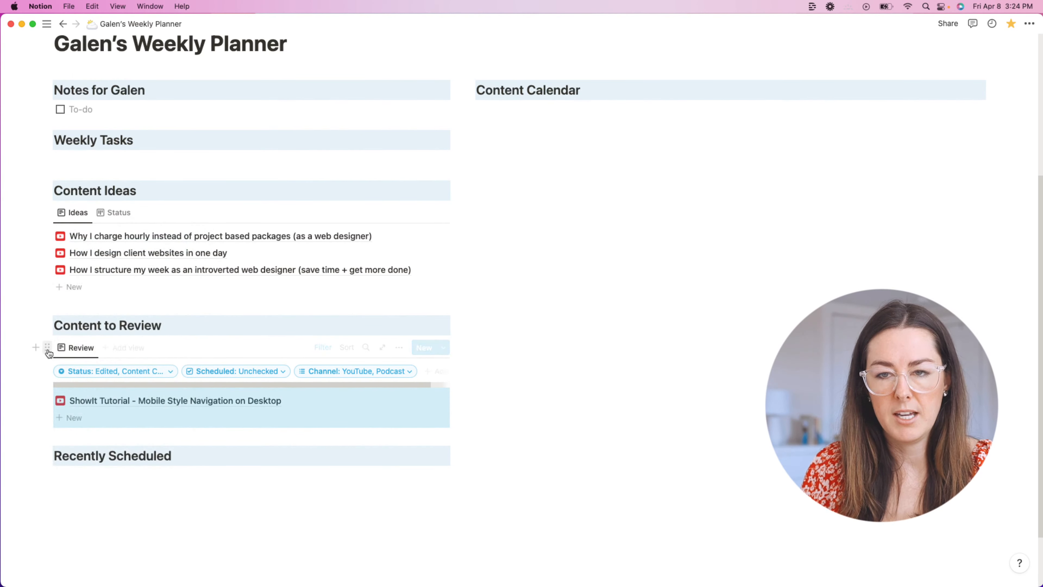
click(48, 347)
key(Escape)
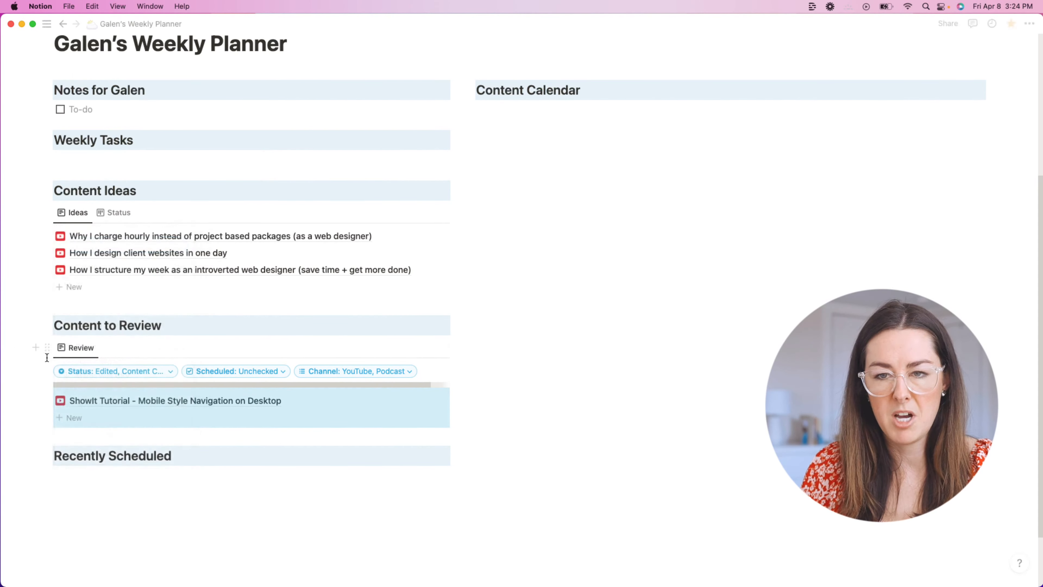
click(109, 496)
key(super+v)
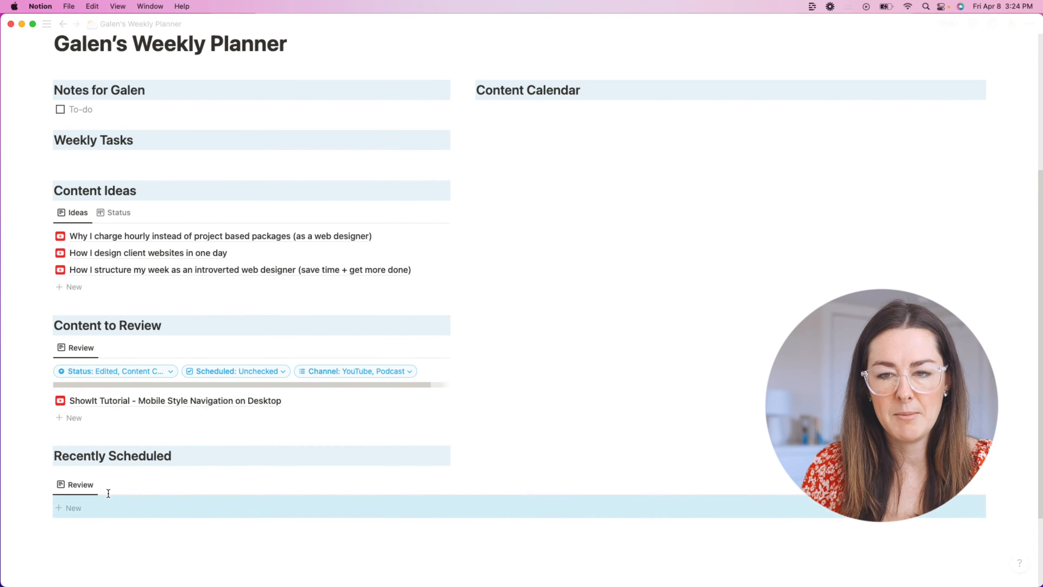
scroll(116, 475, down, 2)
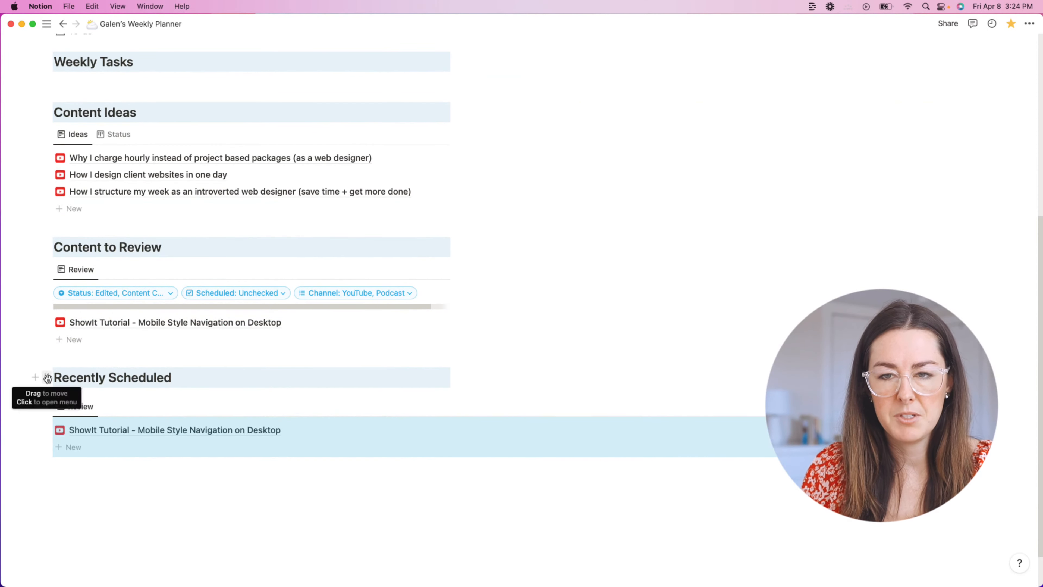
drag(48, 376, 49, 387)
scroll(315, 391, down, 3)
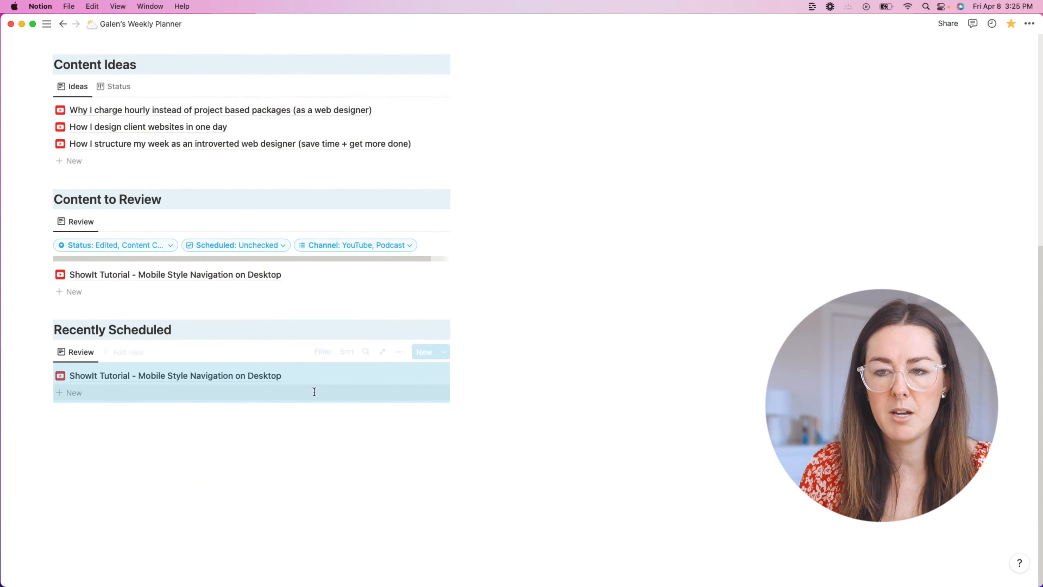
Step: Rename the copied Review view to Recently Scheduled
click(76, 357)
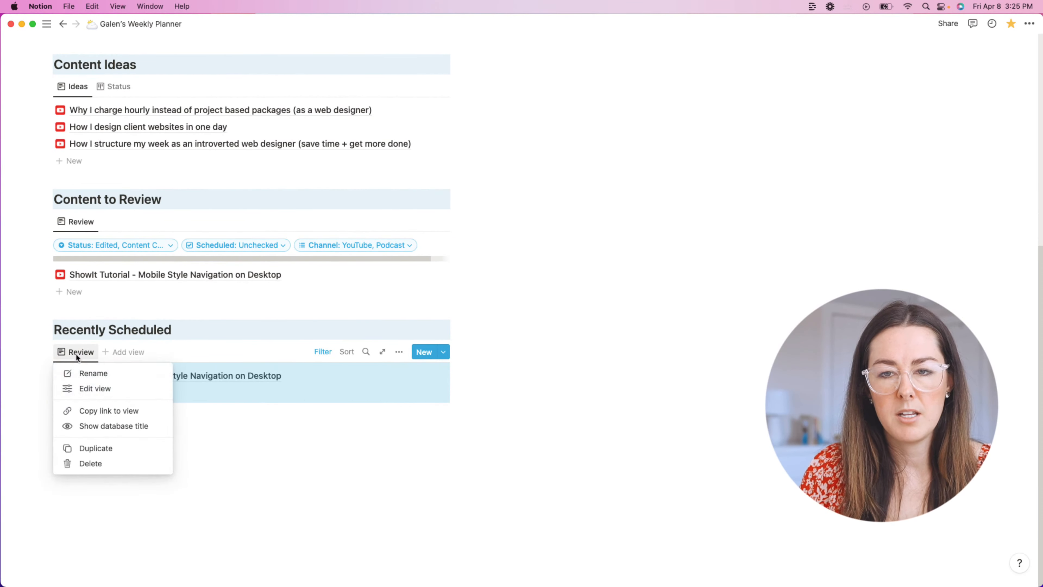
key(Escape)
click(86, 360)
click(93, 374)
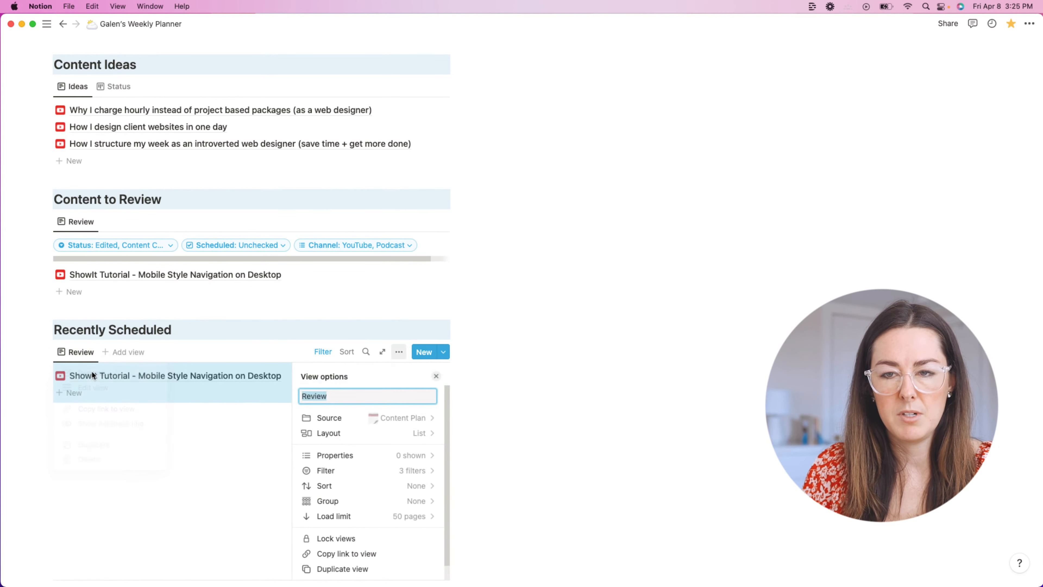
text(Recently Sched)
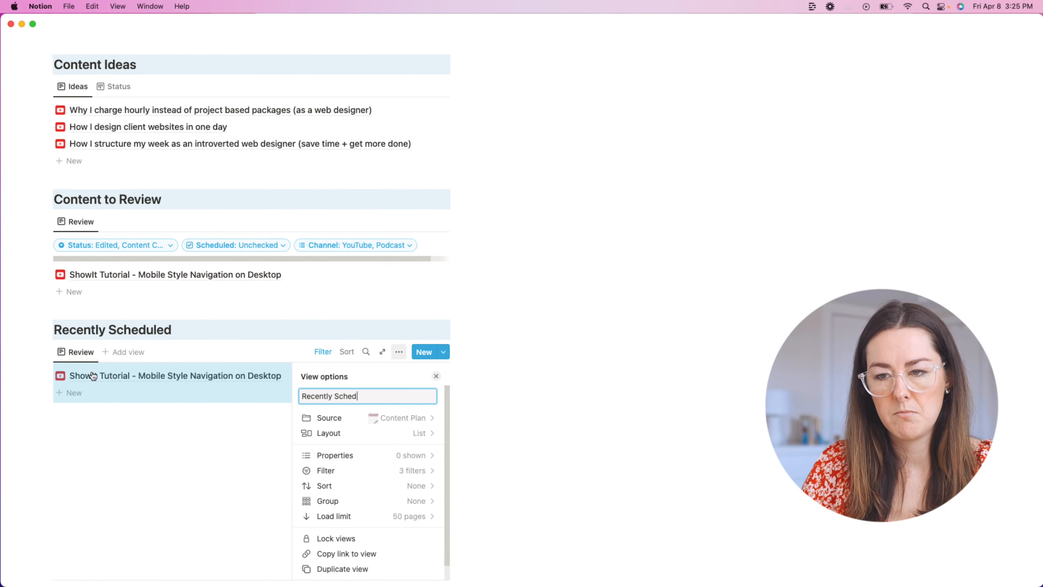
text(uled)
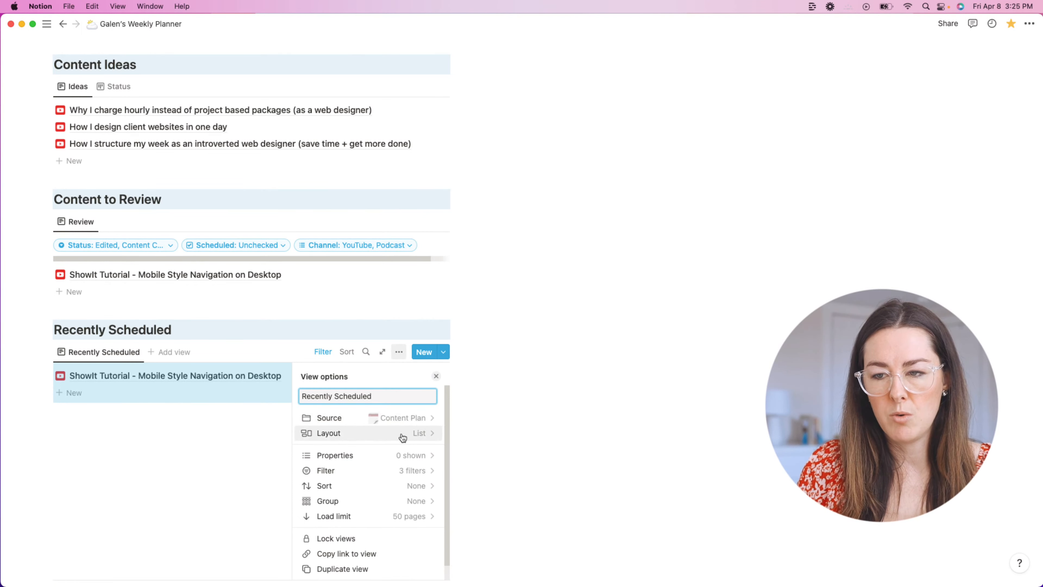
click(577, 422)
Step: Filter Recently Scheduled to items with Scheduled checked
scroll(534, 411, up, 3)
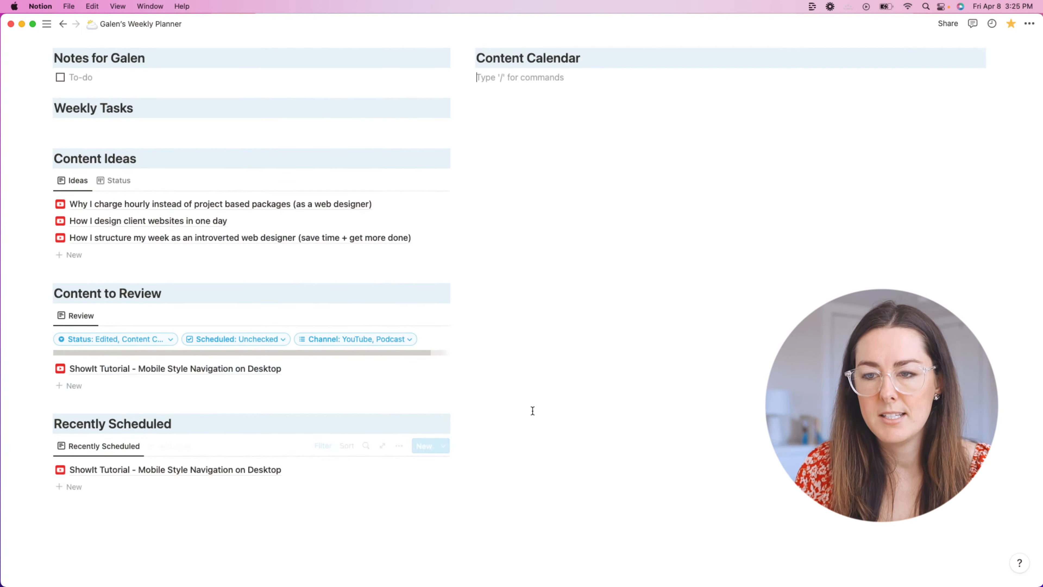
click(324, 446)
scroll(247, 428, down, 2)
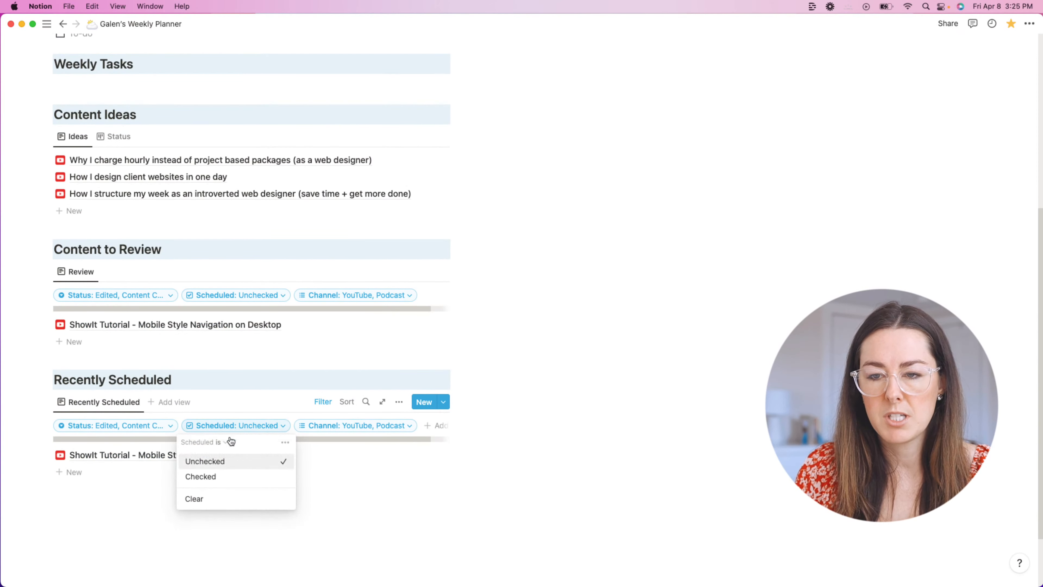
click(222, 475)
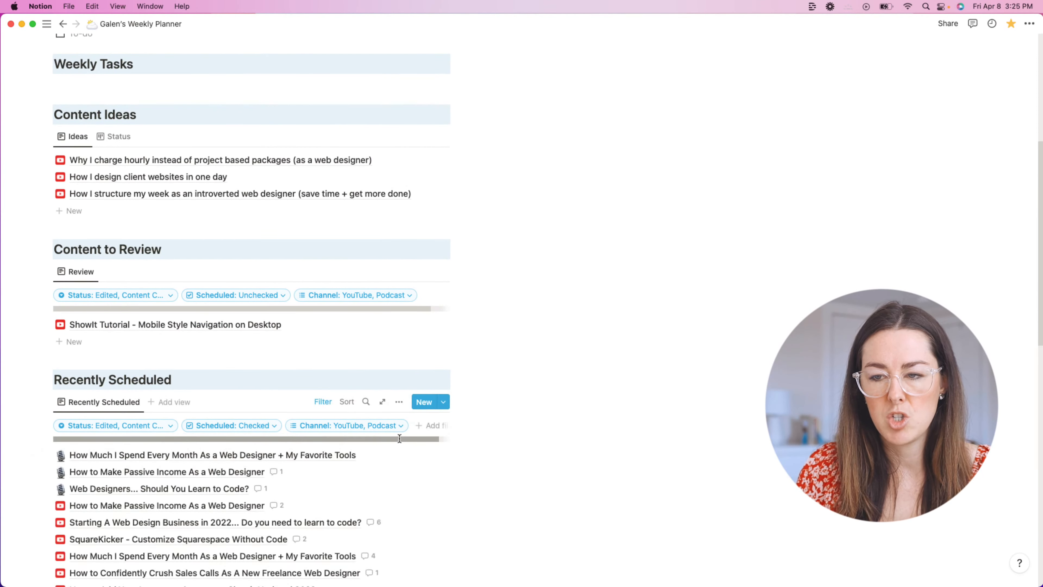
Step: Add a Publish Date filter with the 'is within' condition
click(431, 428)
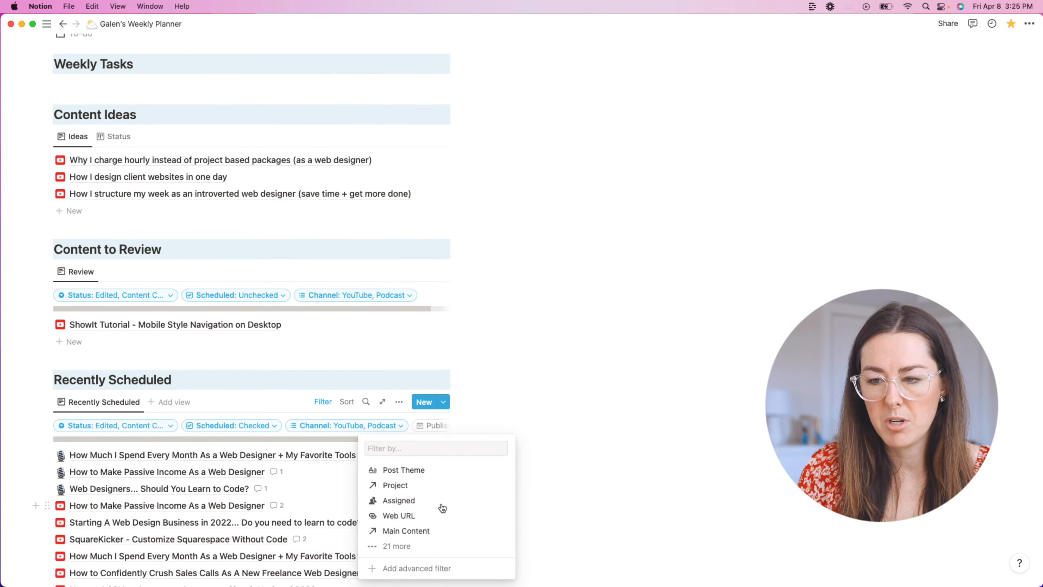
click(411, 501)
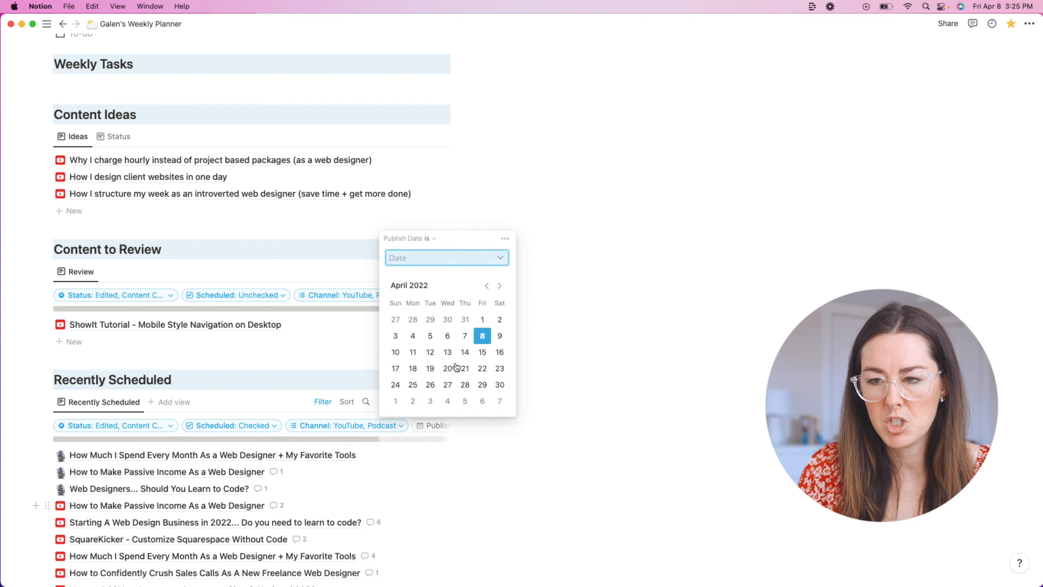
click(432, 239)
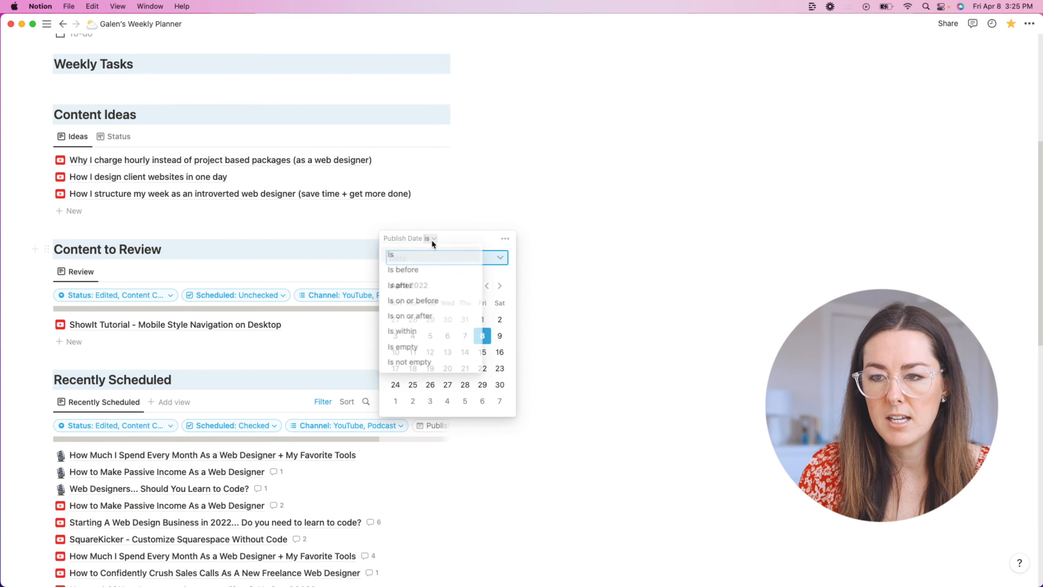
click(423, 331)
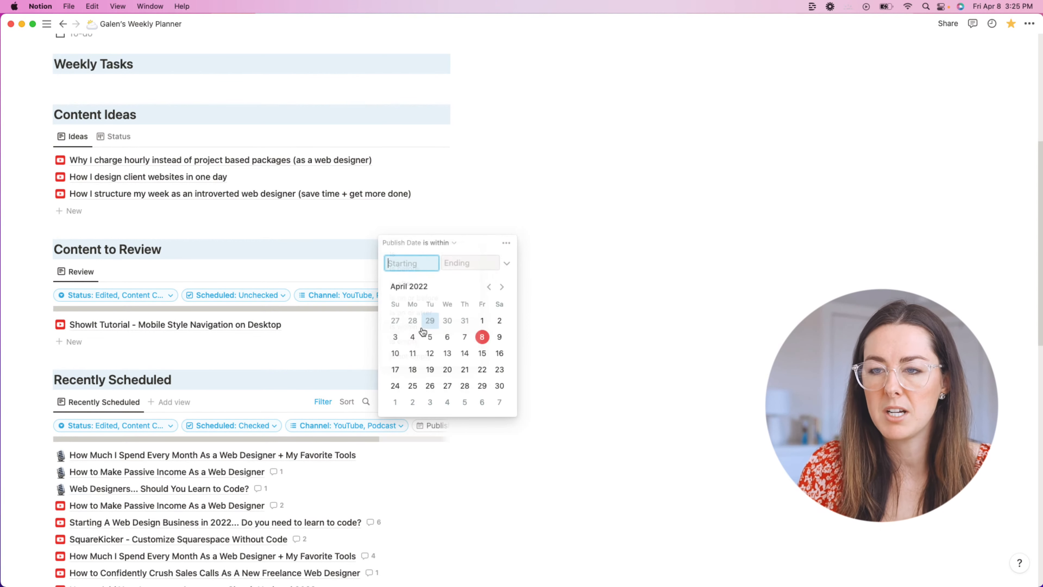
click(436, 243)
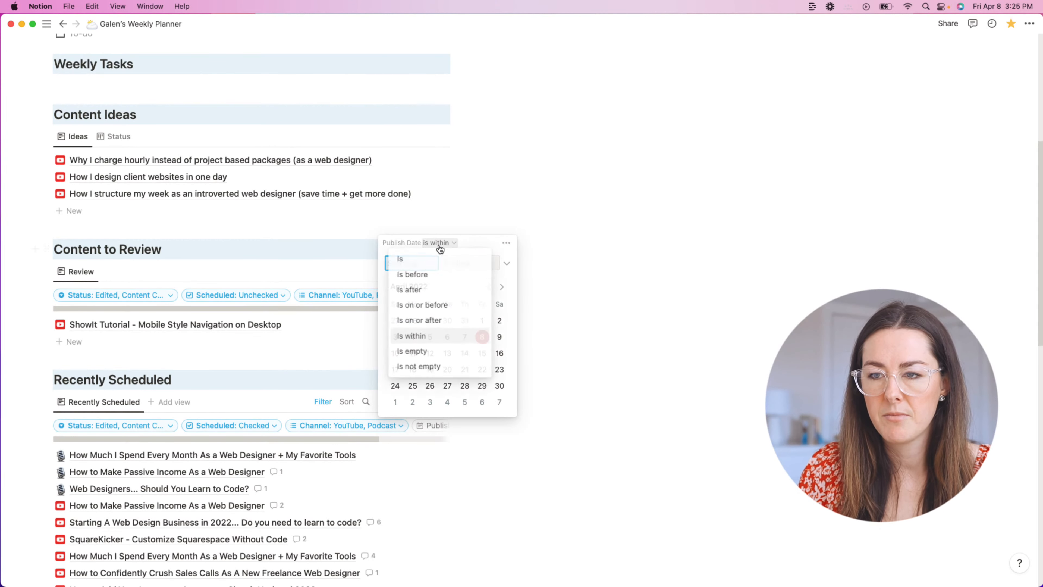
click(427, 334)
click(468, 262)
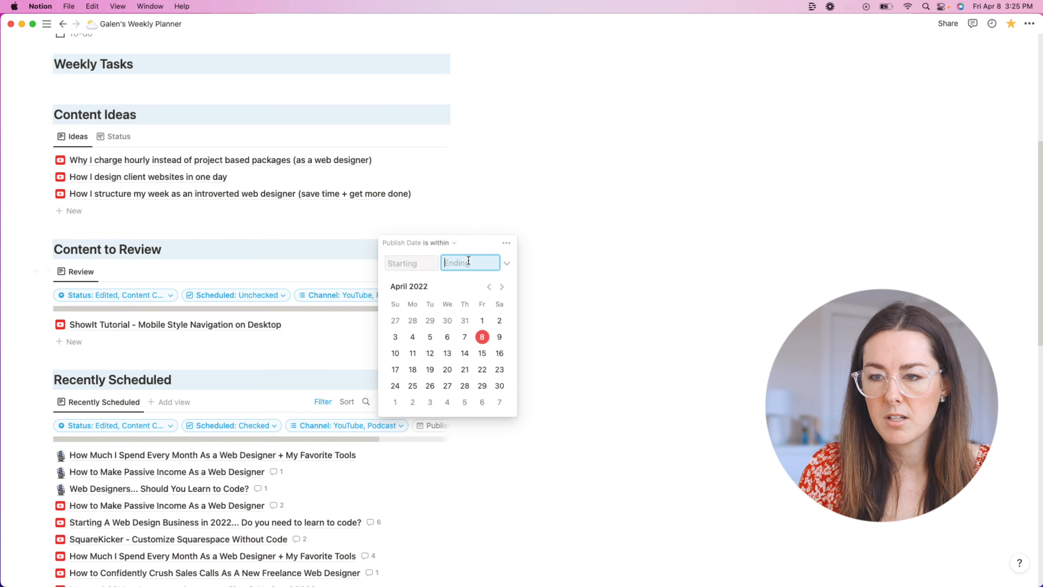
click(505, 243)
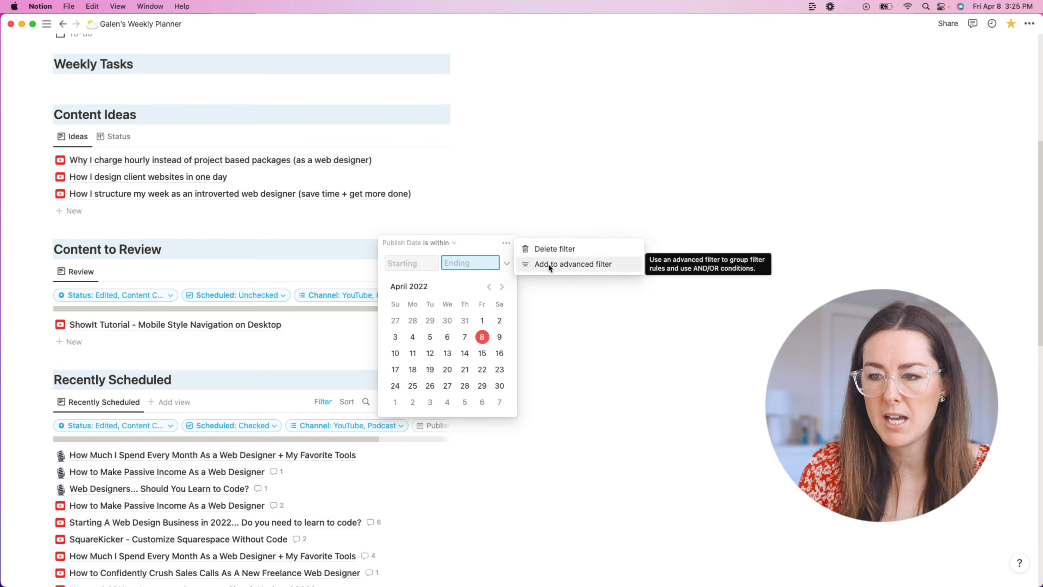
click(444, 245)
click(443, 243)
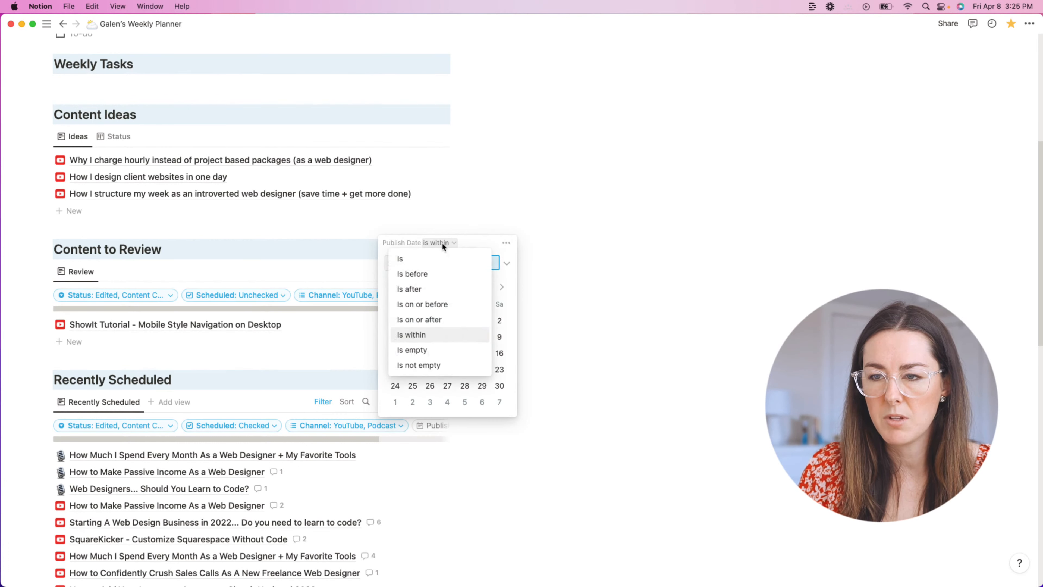
click(442, 335)
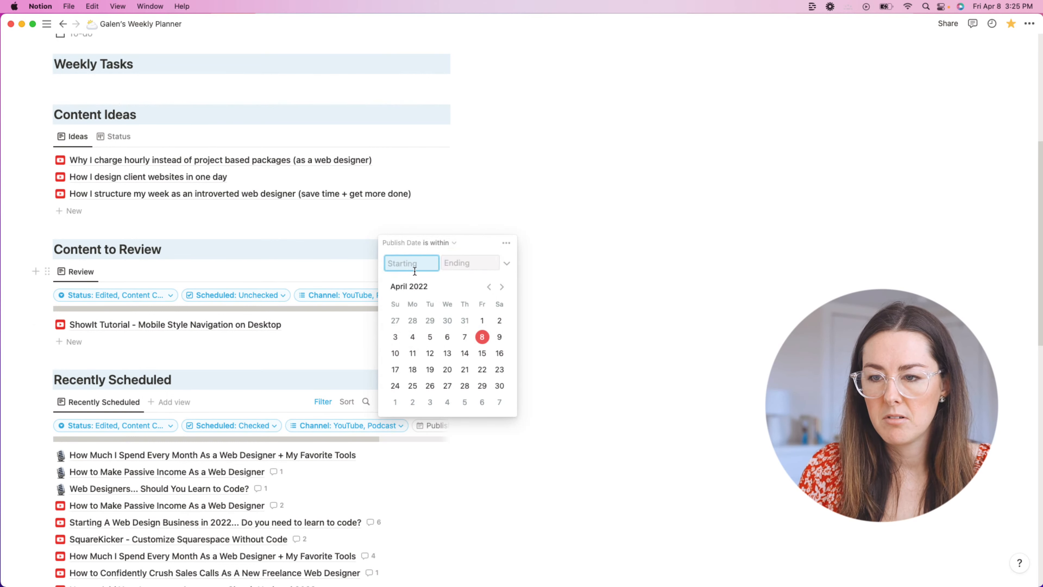
click(438, 243)
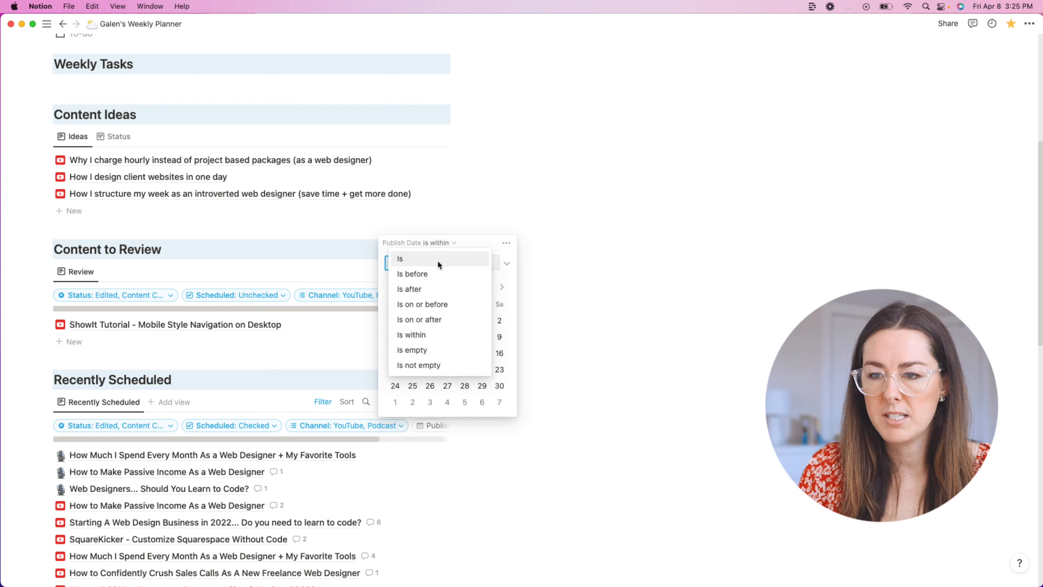
click(507, 249)
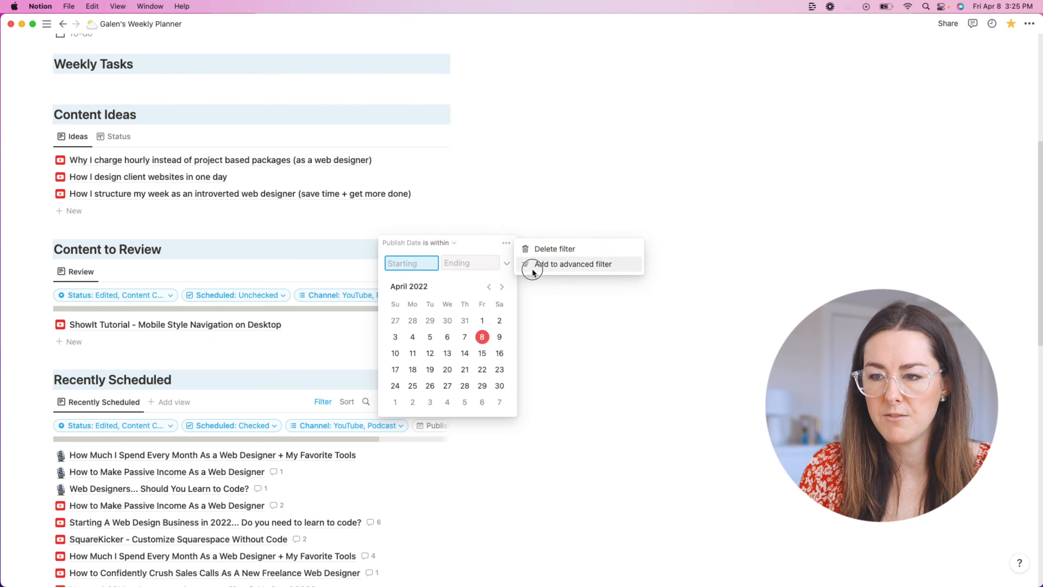
Step: Turn the Publish Date filter into an advanced rule within the past month
click(532, 268)
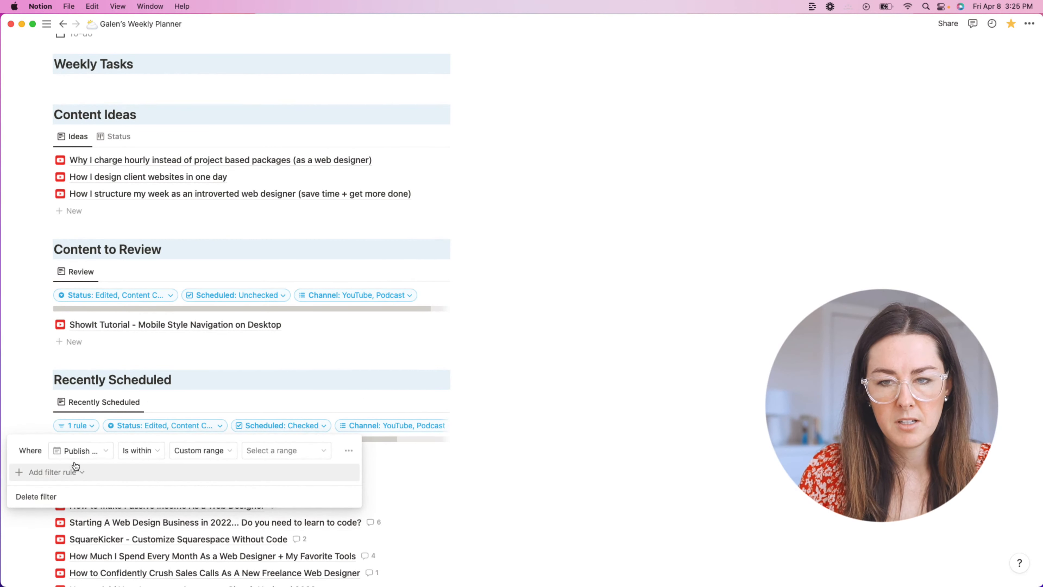
click(205, 451)
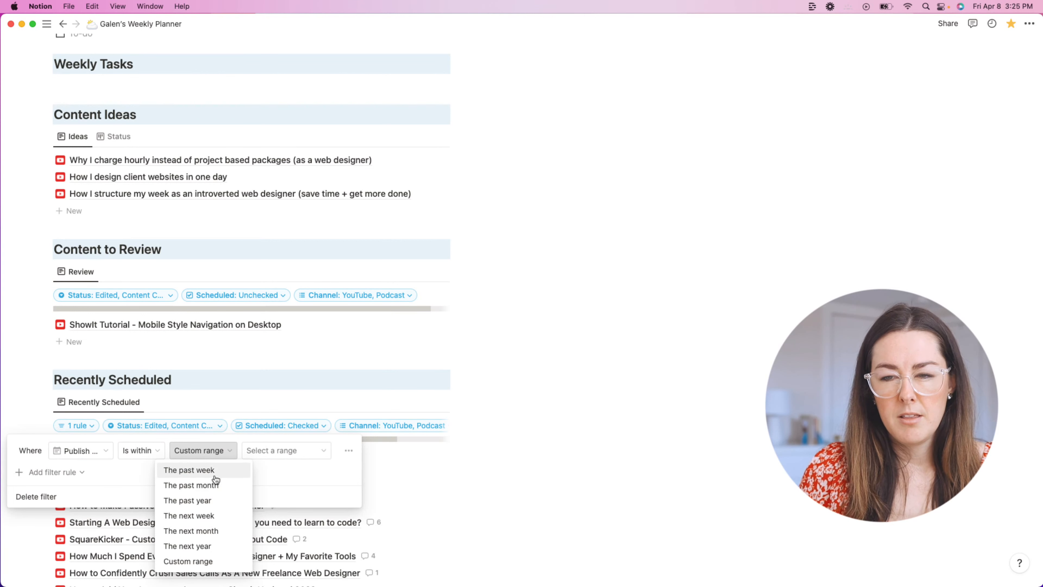
click(216, 486)
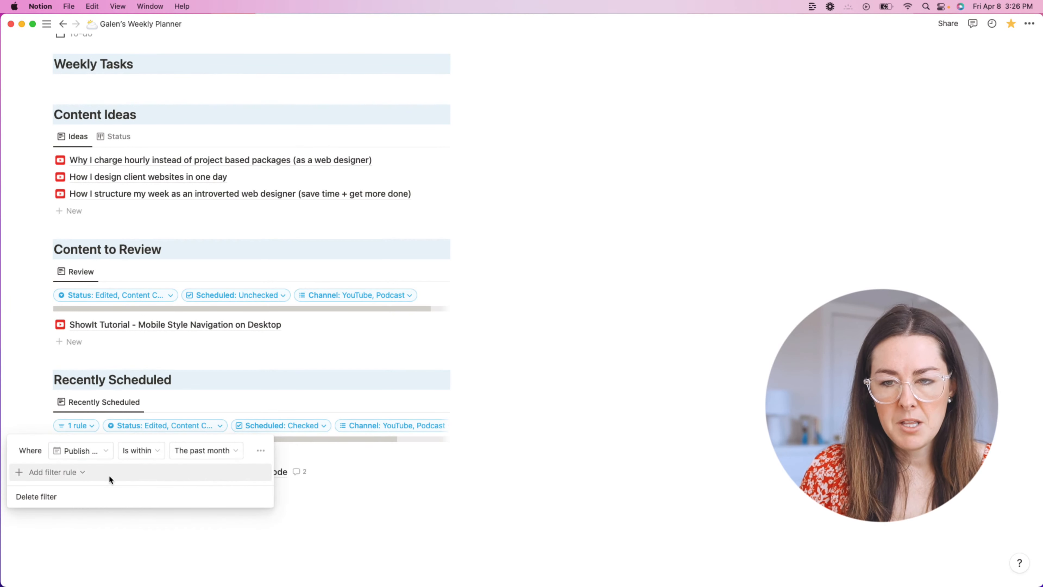
Step: Add a second And rule limiting Publish Date to the next month
click(54, 474)
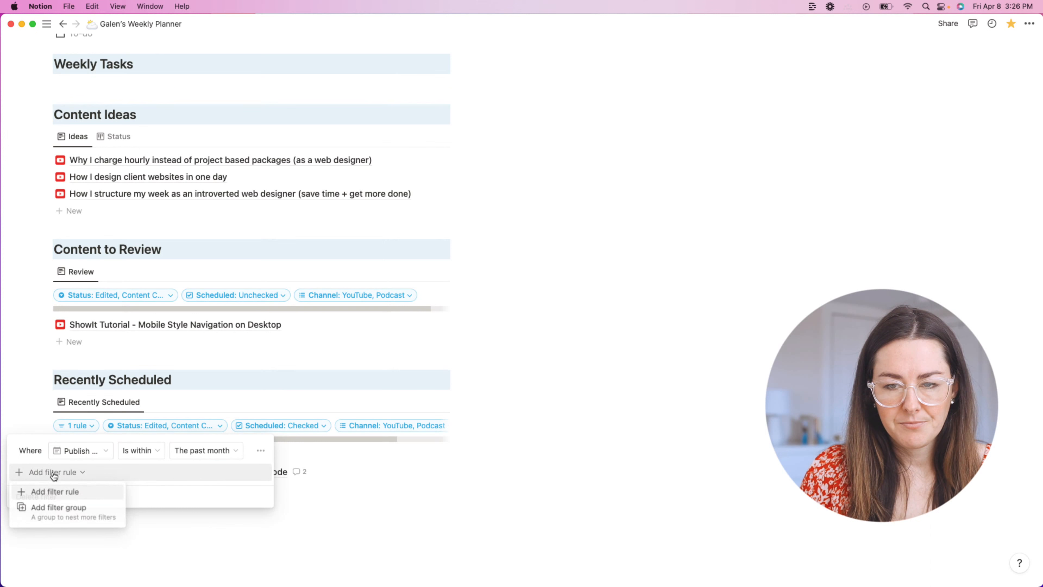
click(59, 491)
click(190, 474)
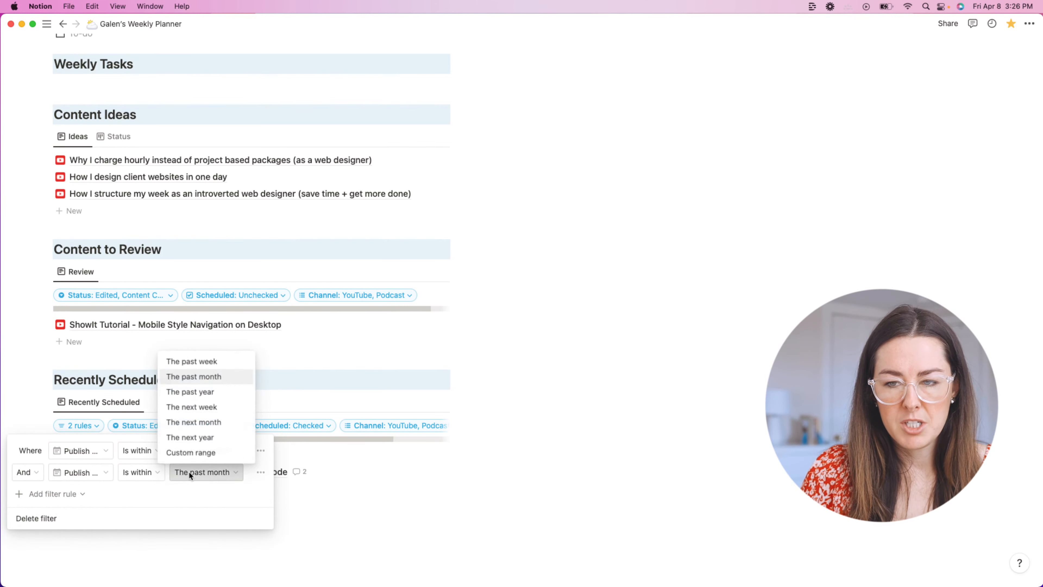
click(201, 423)
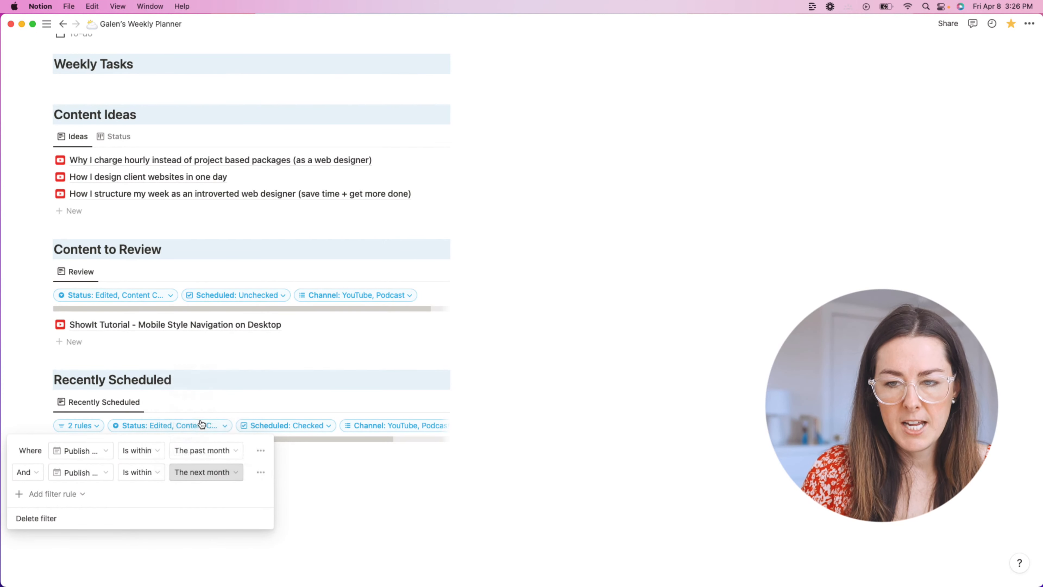
click(460, 478)
scroll(634, 436, up, 2)
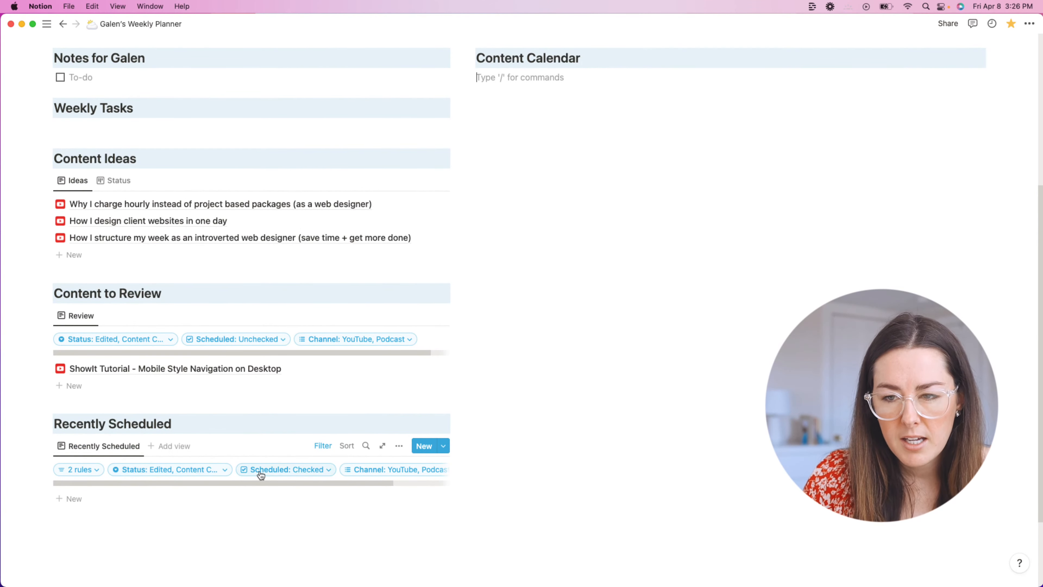
Step: Uncheck Edited, Content Created and Ready to Schedule from the Recently Scheduled Status filter
click(96, 471)
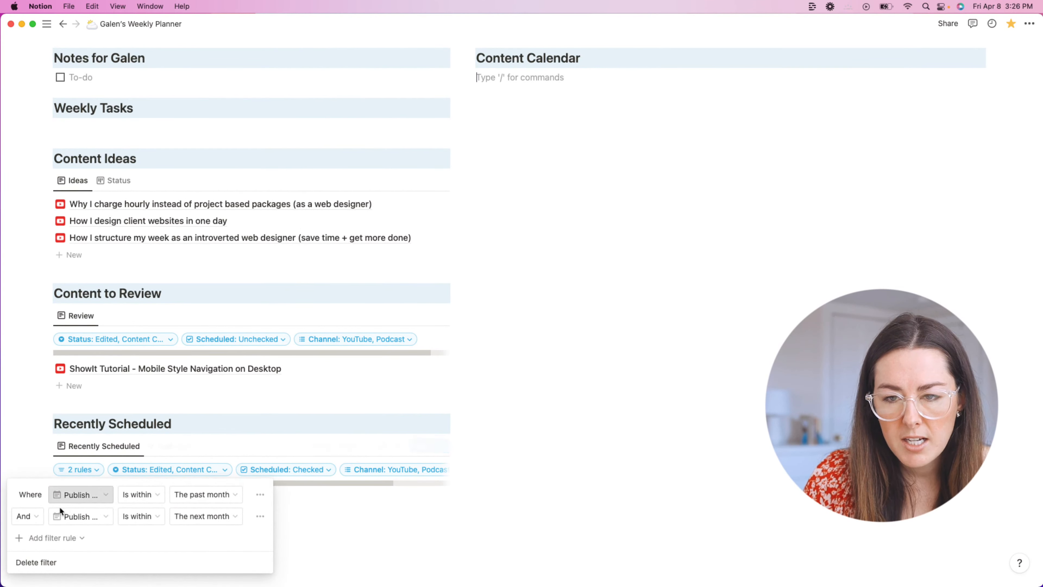
click(174, 469)
click(168, 419)
click(180, 389)
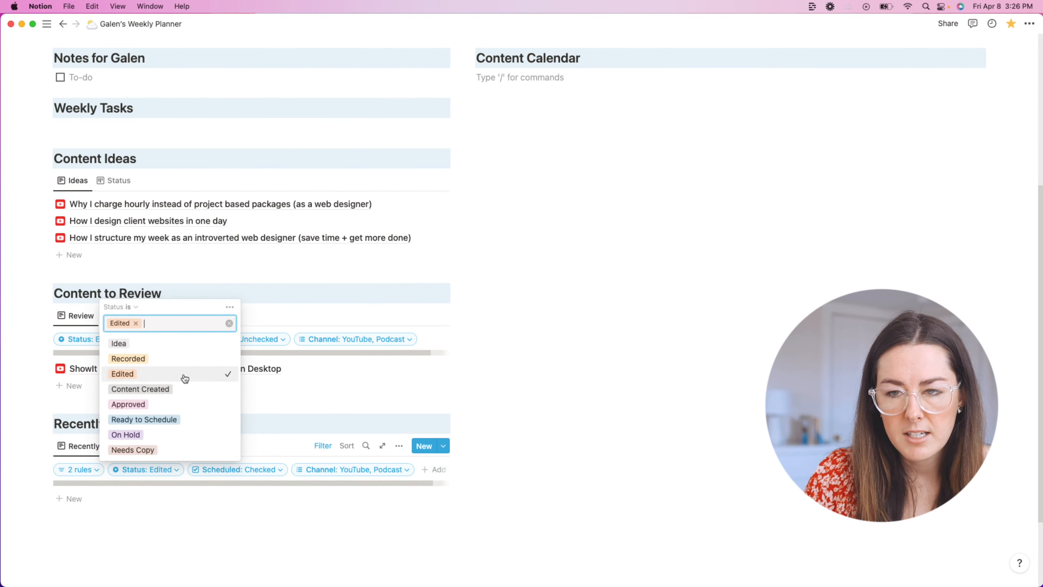
click(189, 374)
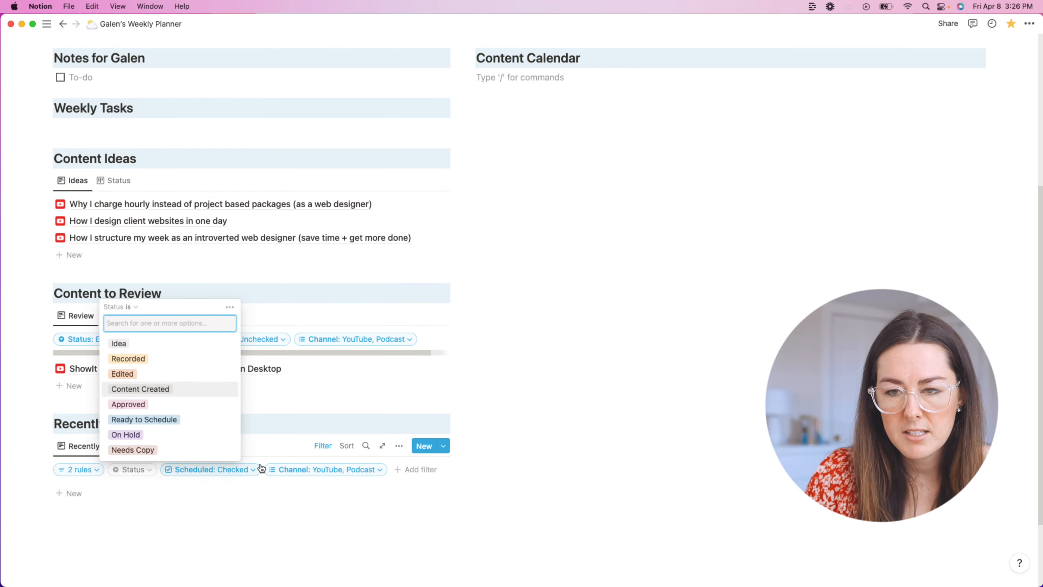
click(494, 455)
click(141, 469)
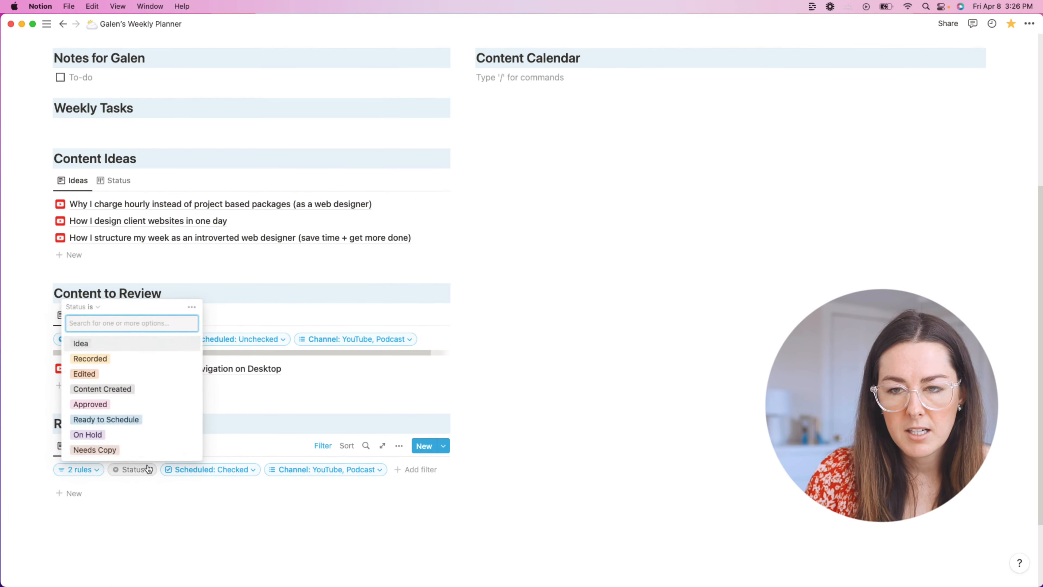
click(407, 410)
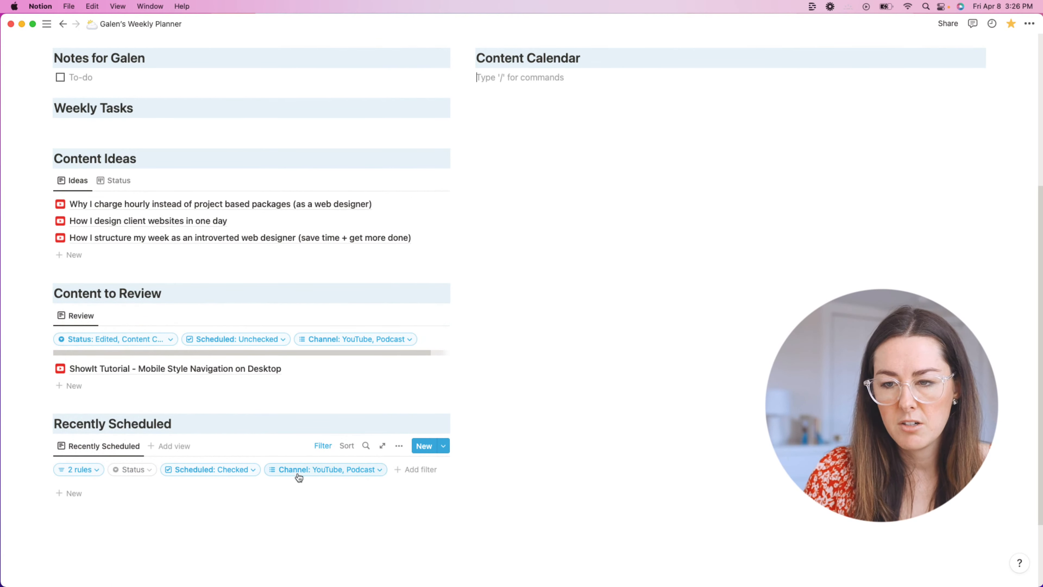
scroll(514, 448, down, 5)
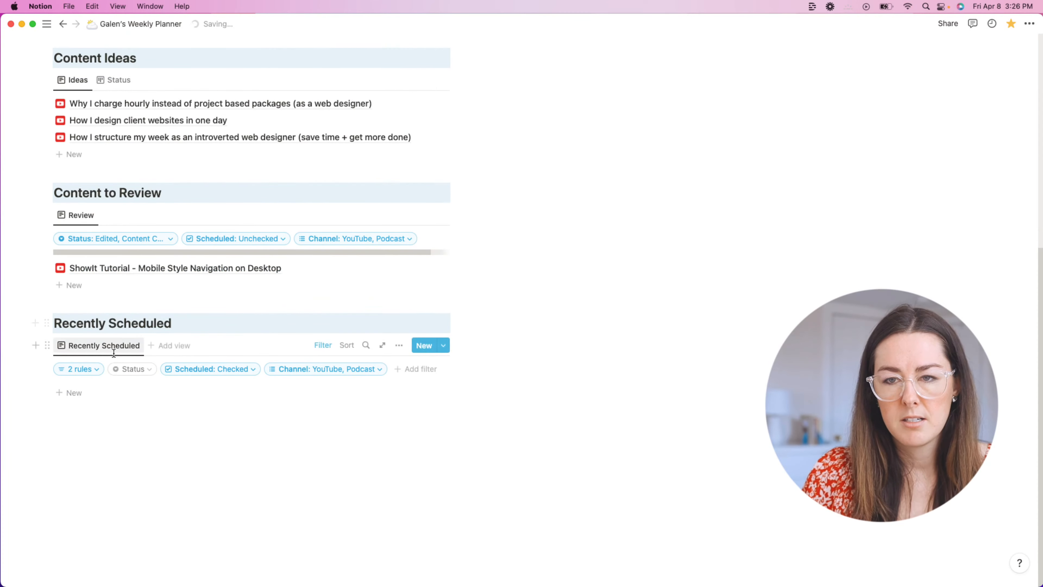
click(81, 369)
scroll(193, 424, up, 5)
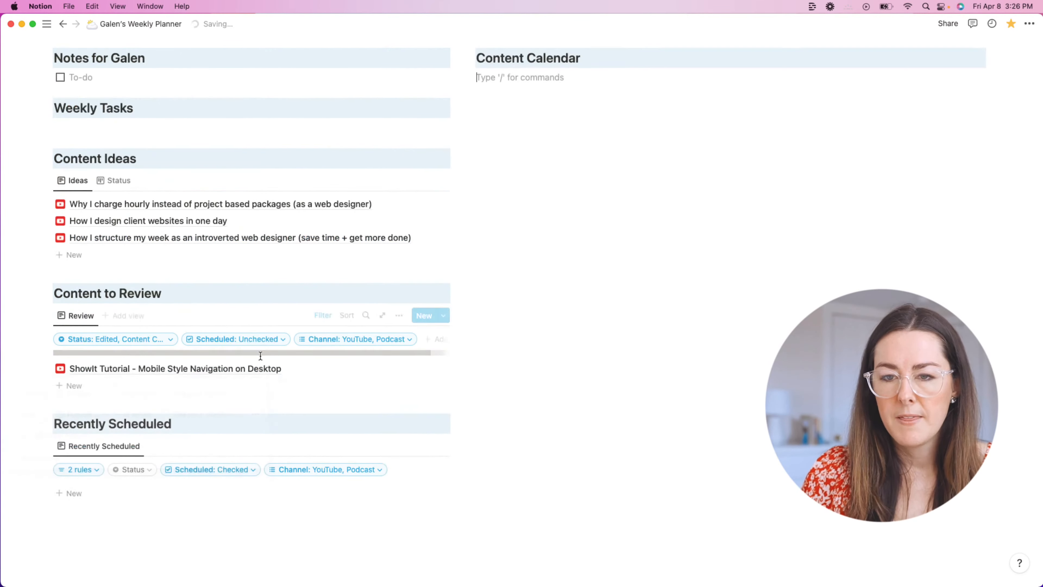
scroll(172, 432, down, 5)
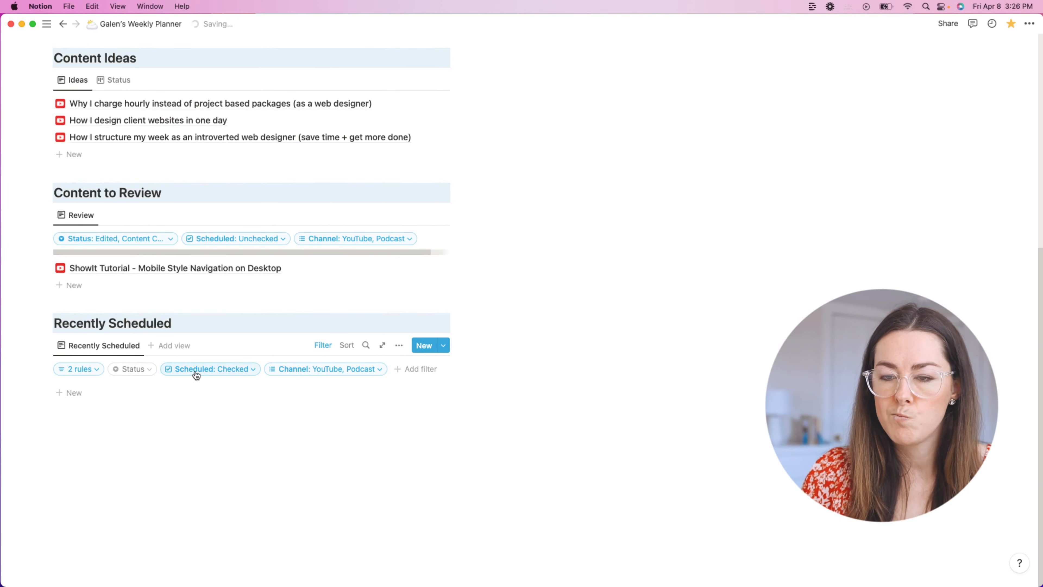
Step: Set the first date rule to Publish Date and join both rules with Or
click(91, 369)
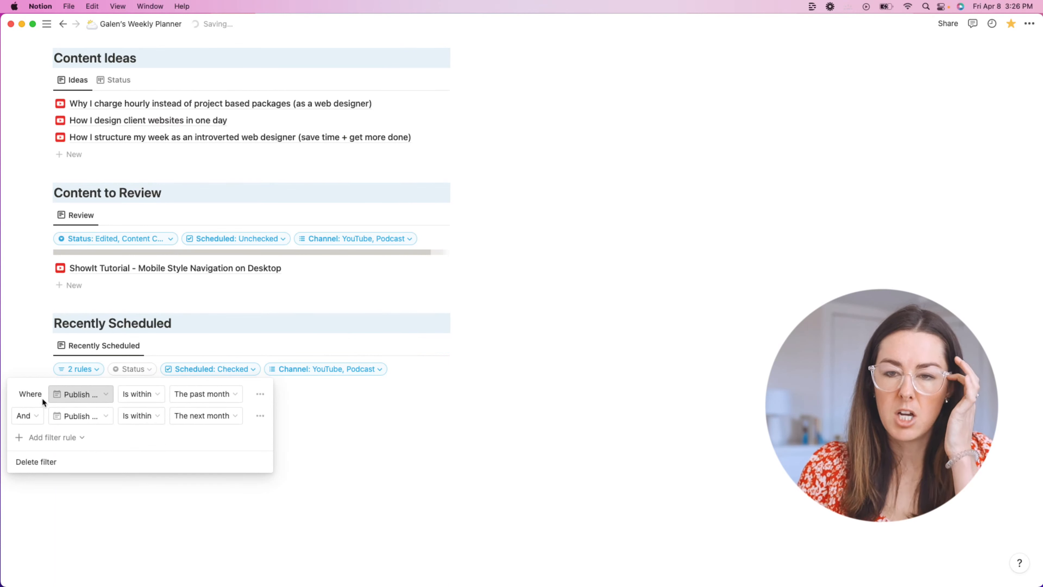
click(84, 395)
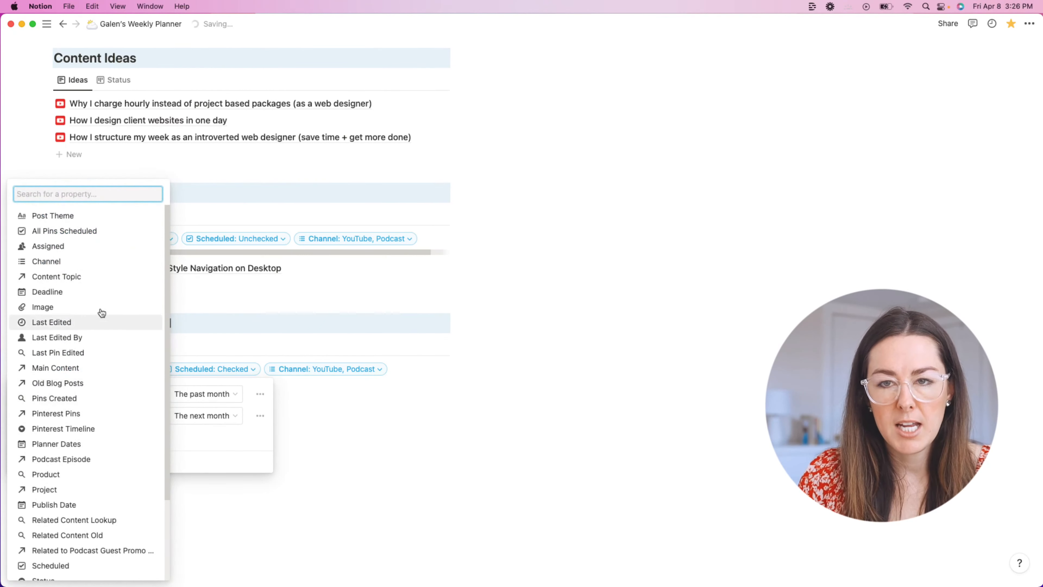
scroll(94, 370, down, 2)
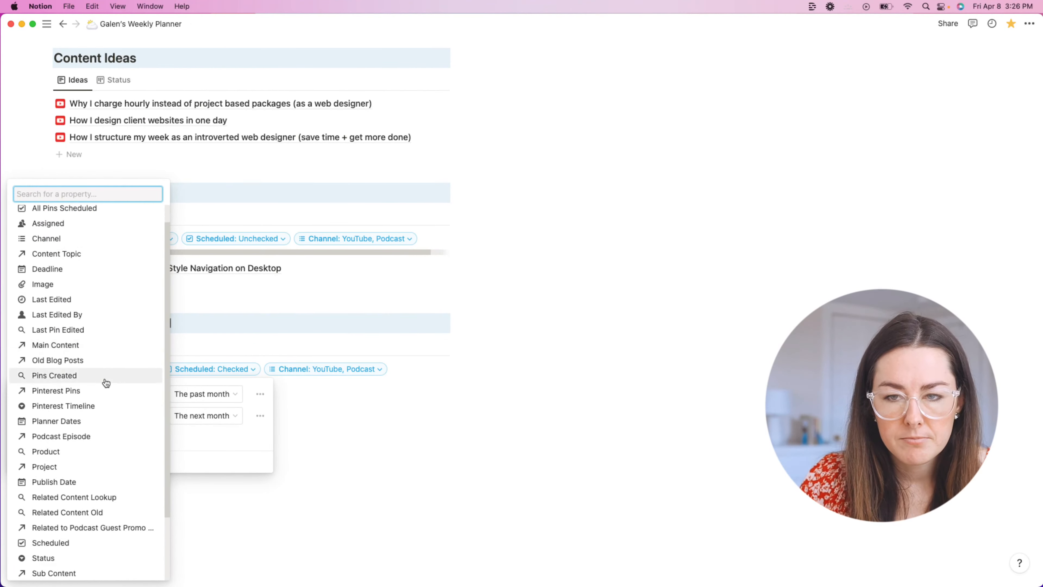
scroll(108, 441, down, 5)
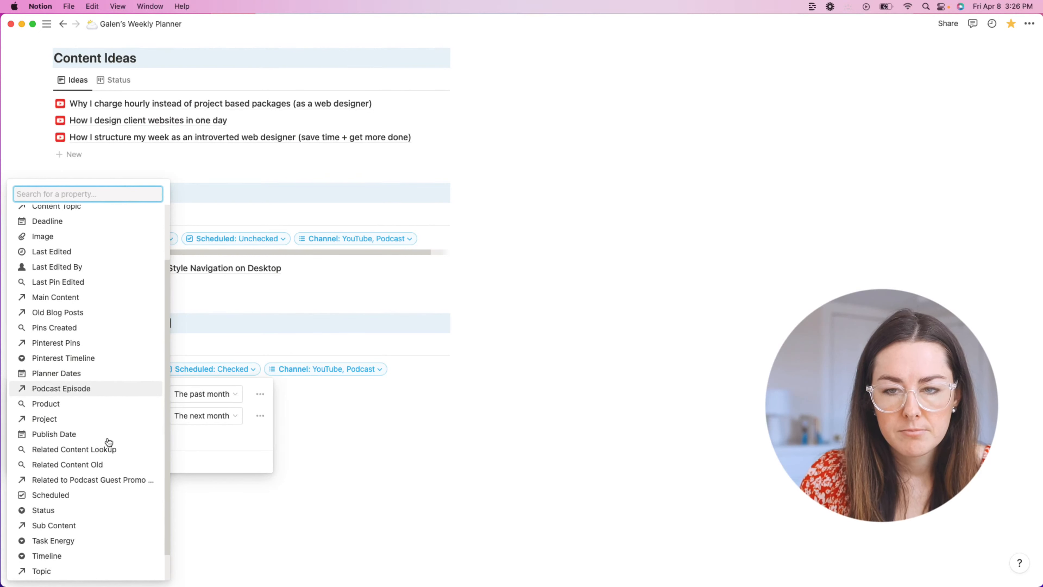
click(109, 407)
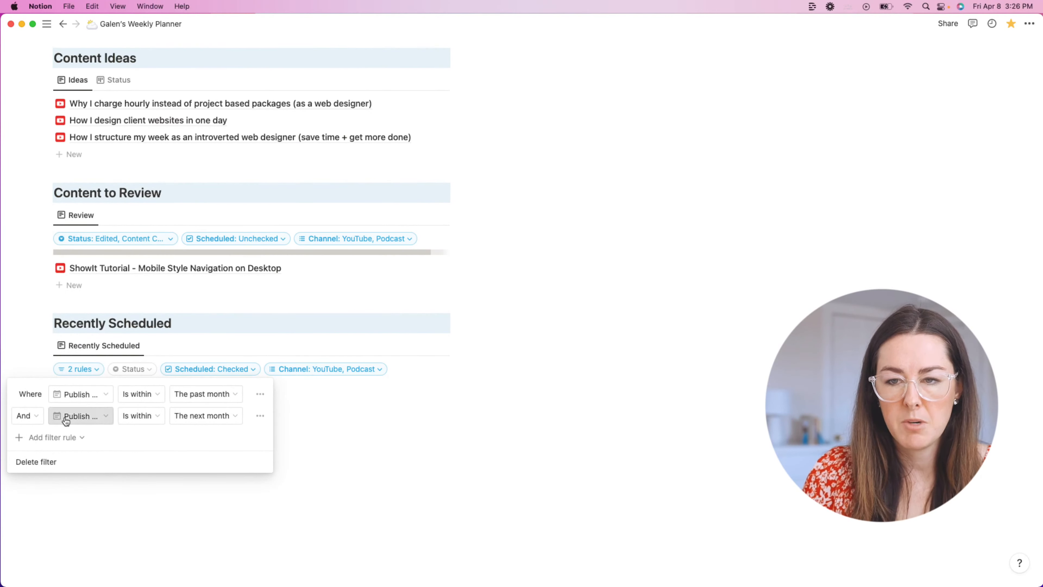
click(37, 426)
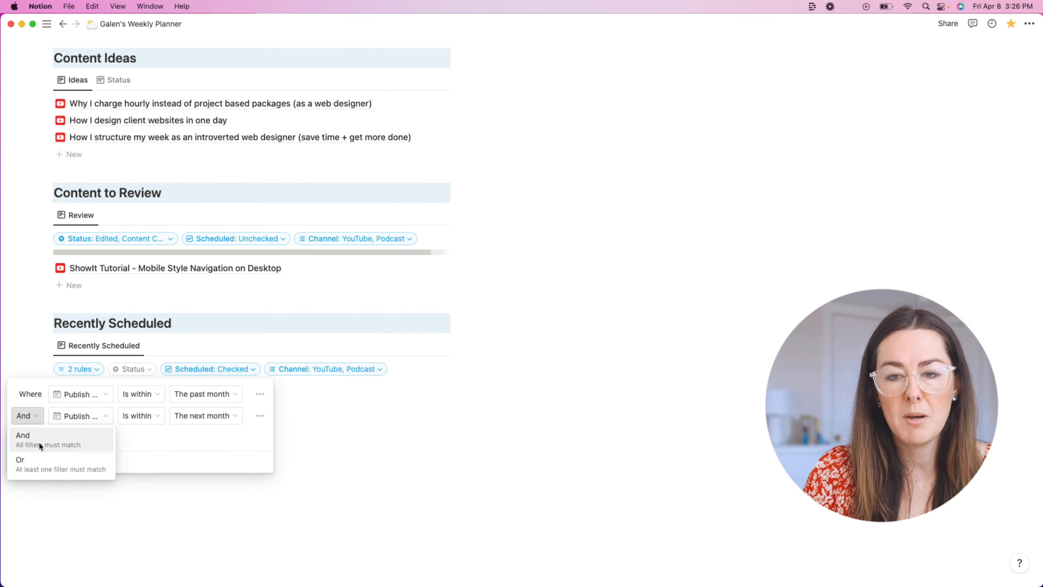
click(39, 463)
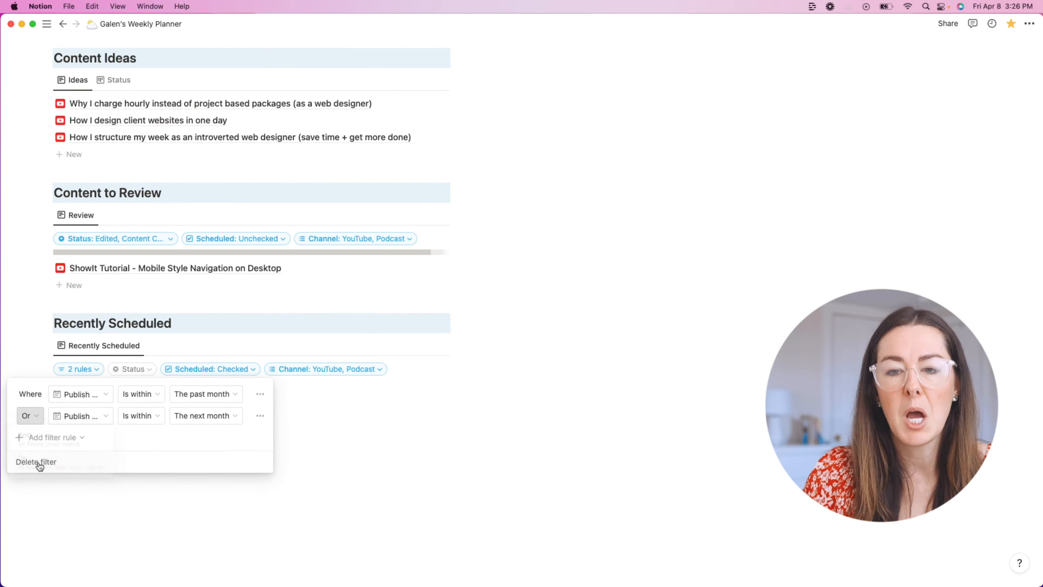
click(615, 400)
scroll(542, 386, down, 5)
scroll(213, 366, down, 1)
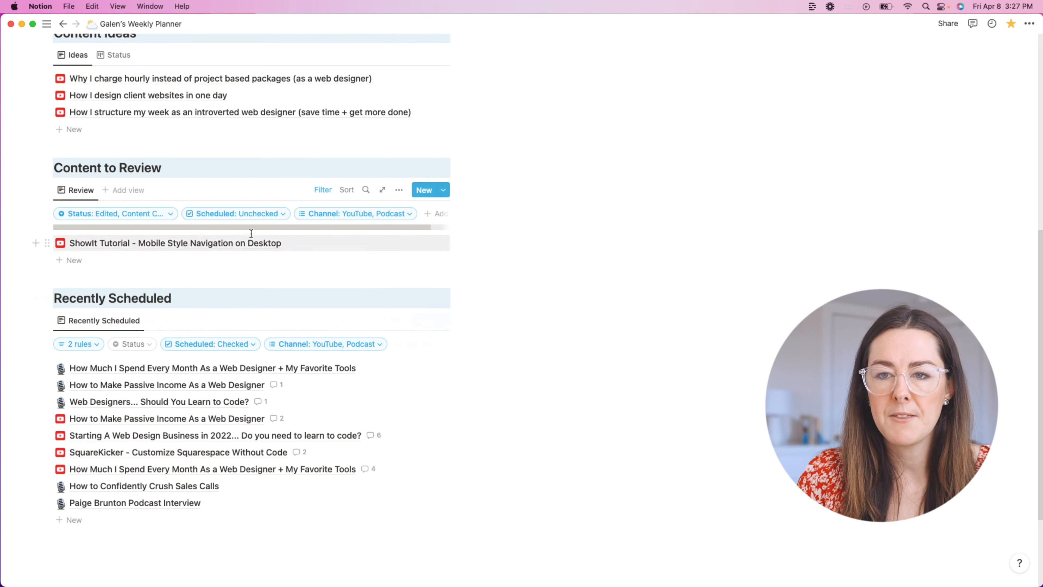
Step: Make the Scheduled property visible in the Content to Review list
scroll(339, 273, up, 5)
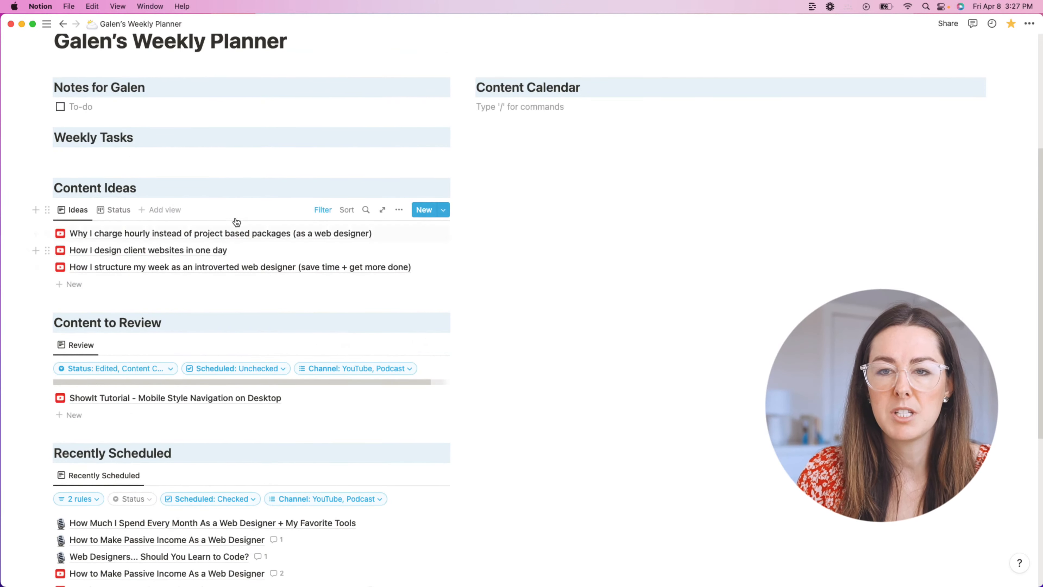
scroll(394, 237, down, 3)
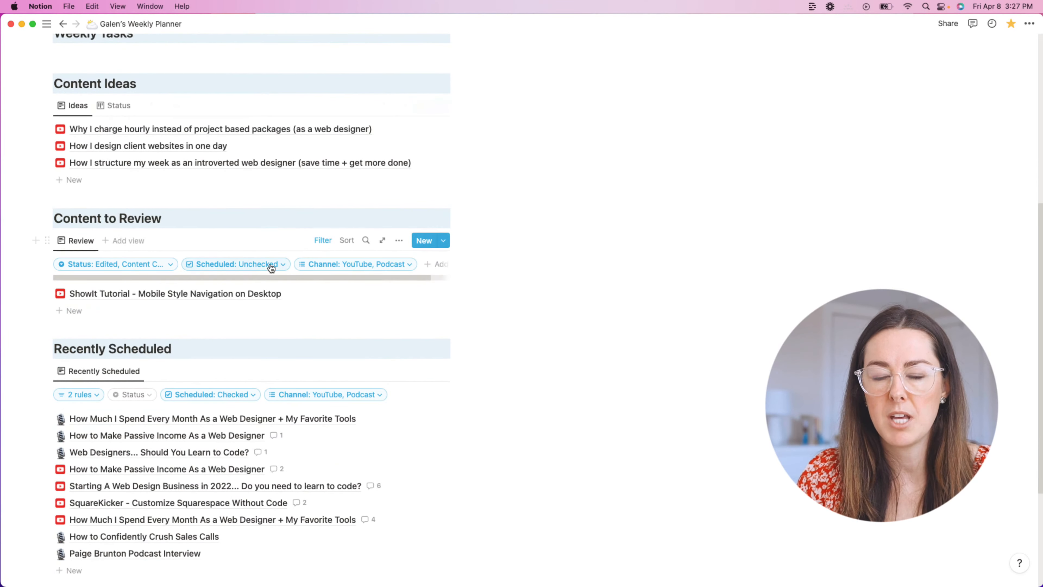
click(399, 241)
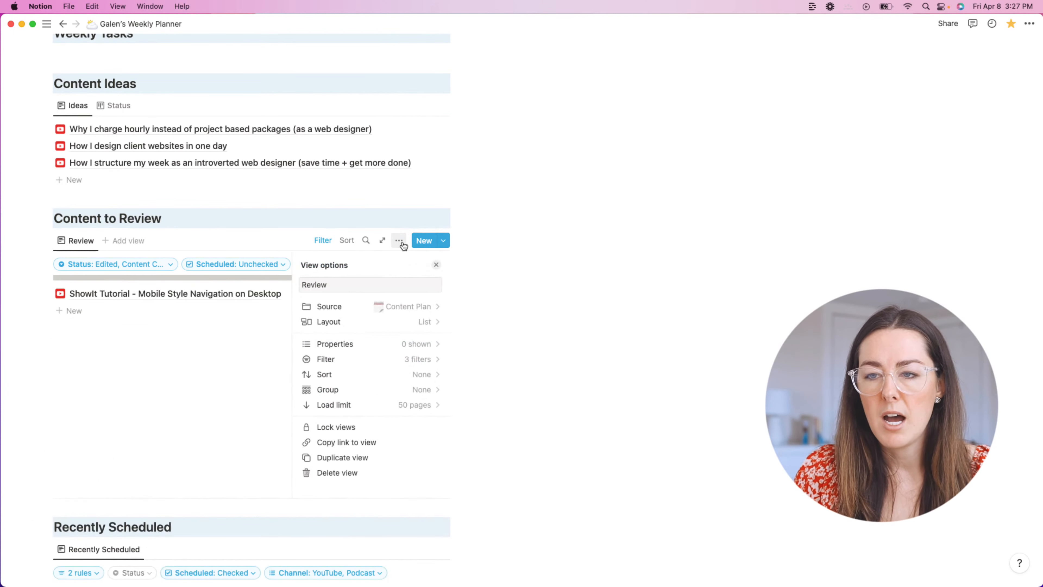
click(355, 344)
scroll(367, 403, down, 5)
scroll(370, 406, down, 6)
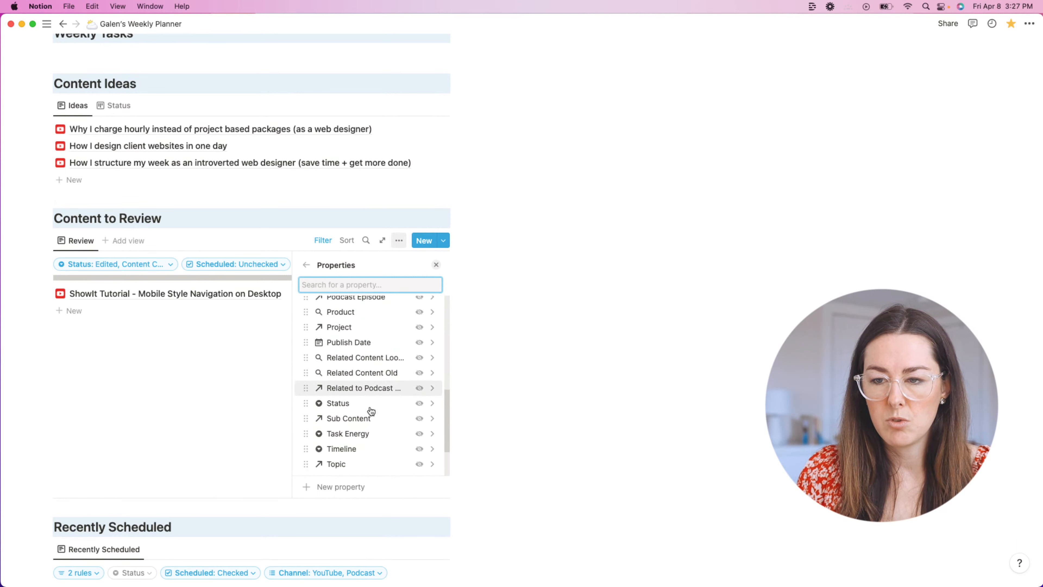
click(366, 325)
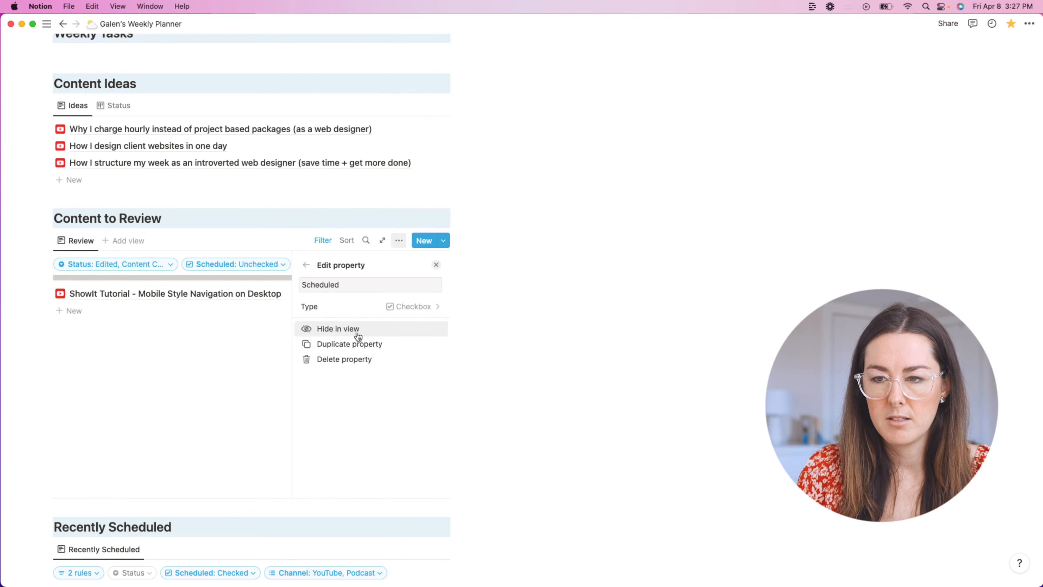
click(592, 314)
scroll(412, 337, down, 3)
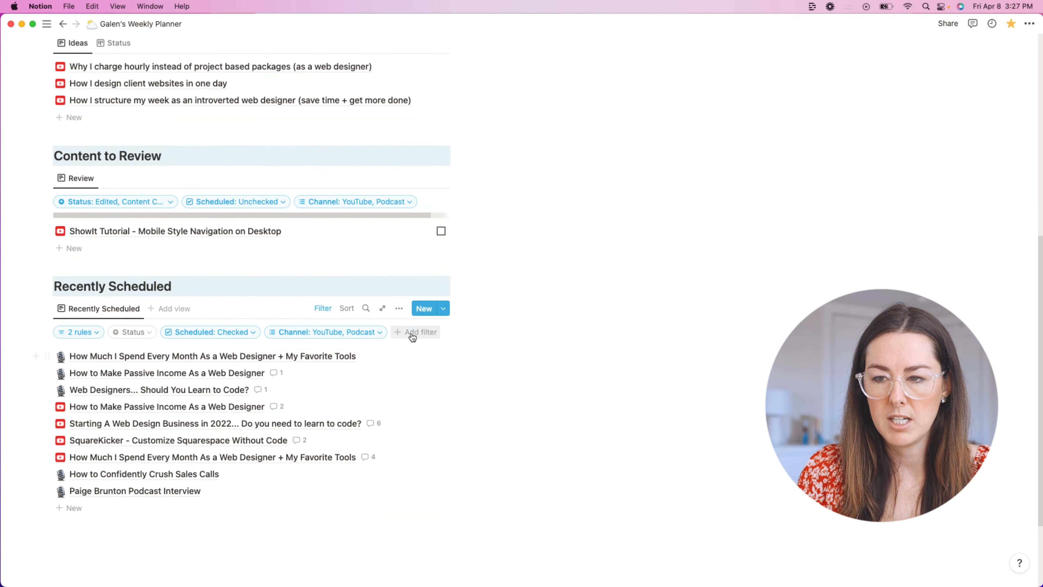
Step: Show Scheduled and Publish Date on Recently Scheduled items, ordering Publish Date first
click(399, 308)
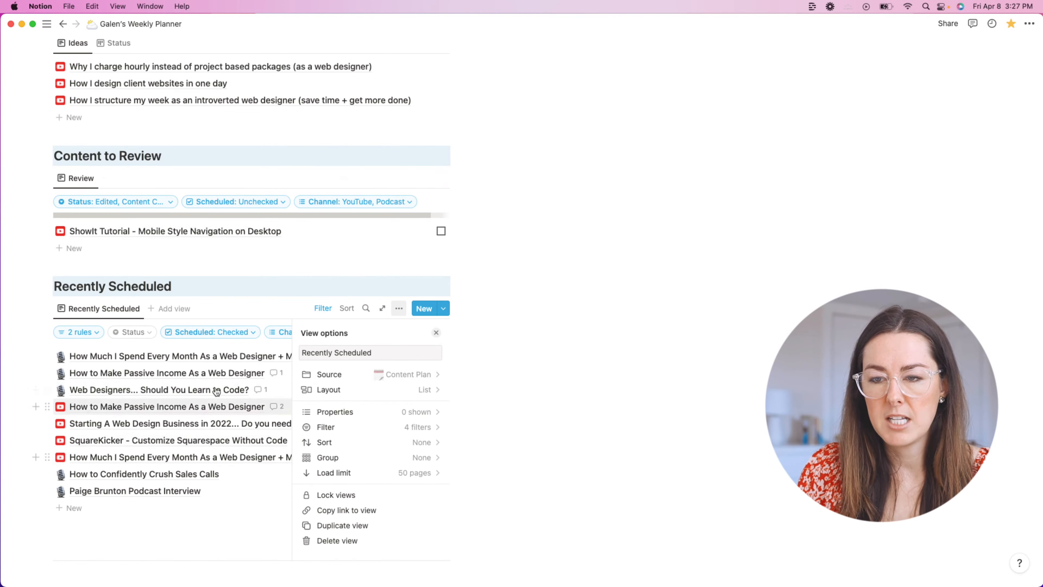
click(372, 412)
click(418, 393)
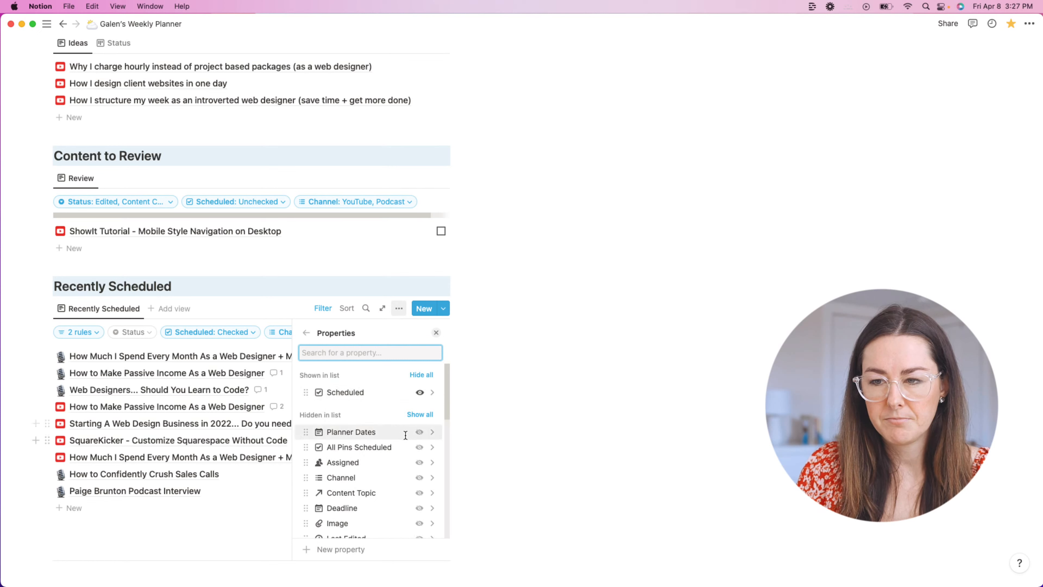
scroll(417, 448, down, 4)
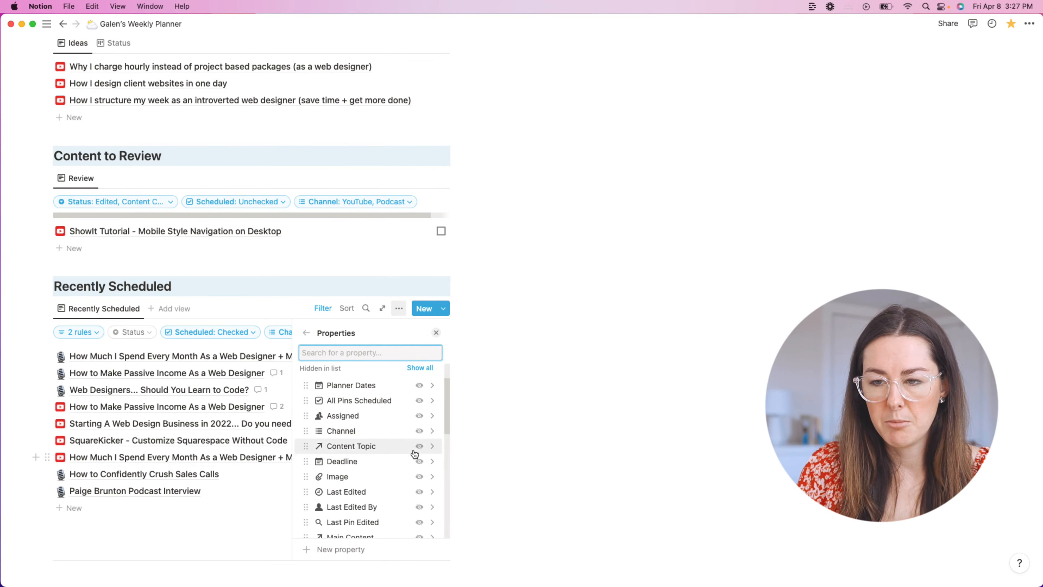
scroll(423, 462, down, 5)
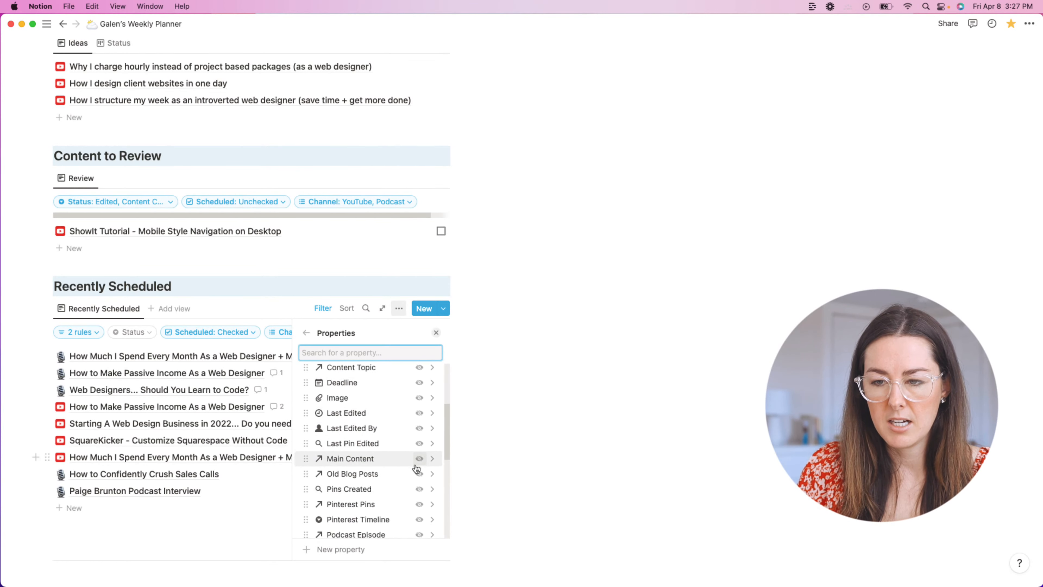
click(419, 529)
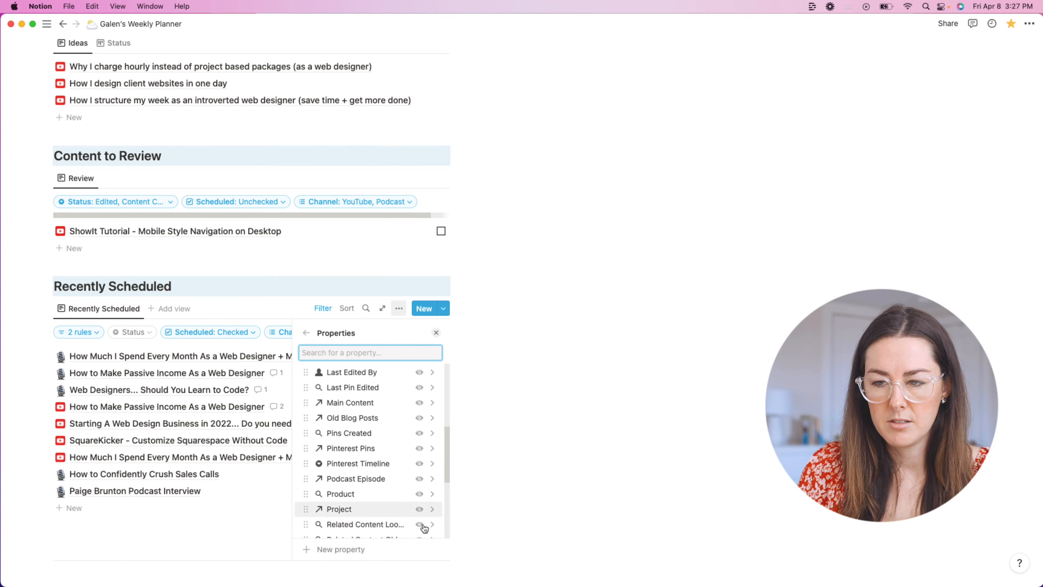
scroll(416, 504, up, 10)
mouse_move(301, 409)
mouse_down()
mouse_move(315, 391)
mouse_move(304, 390)
mouse_up()
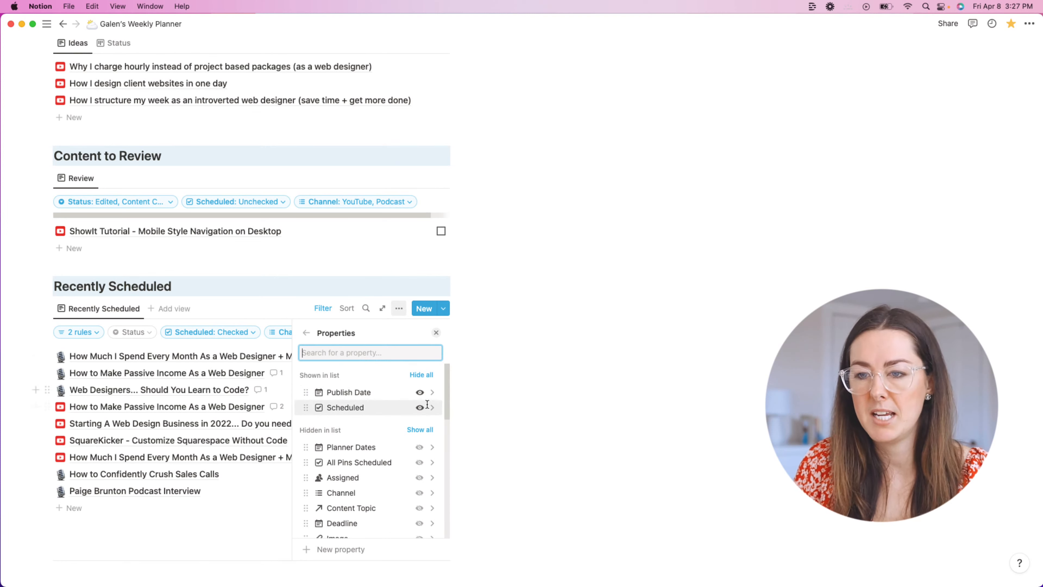
Step: Tick and untick the ShowIt tutorial's Scheduled box, then hide Recently Scheduled's filter bar
click(494, 384)
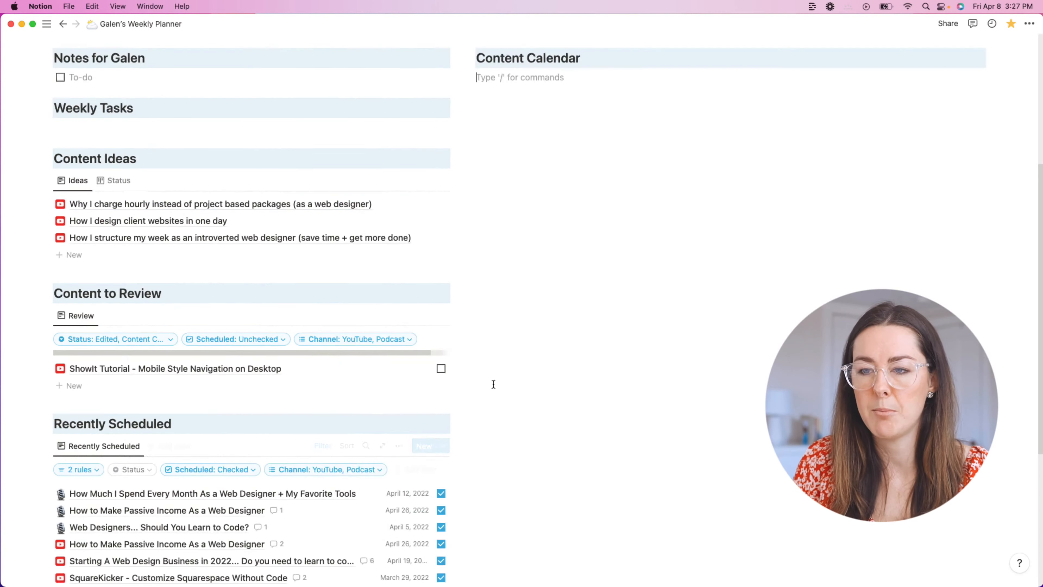
scroll(494, 384, down, 5)
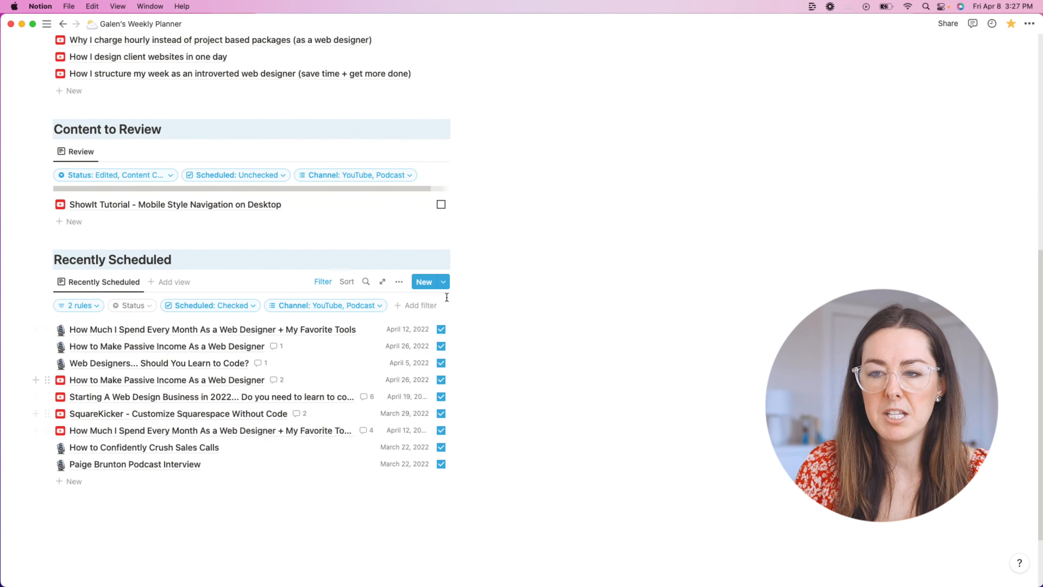
click(440, 205)
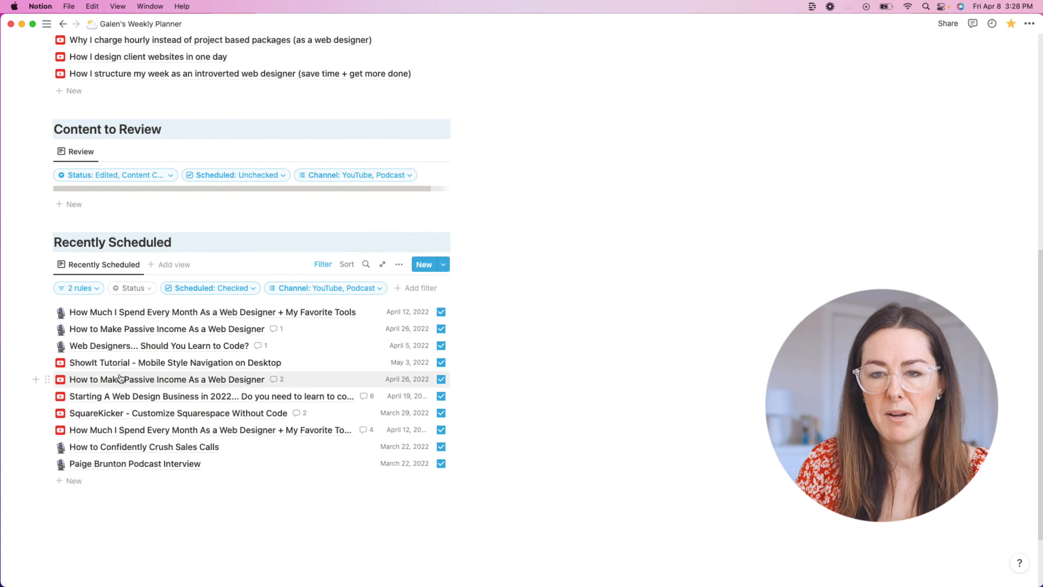
click(437, 365)
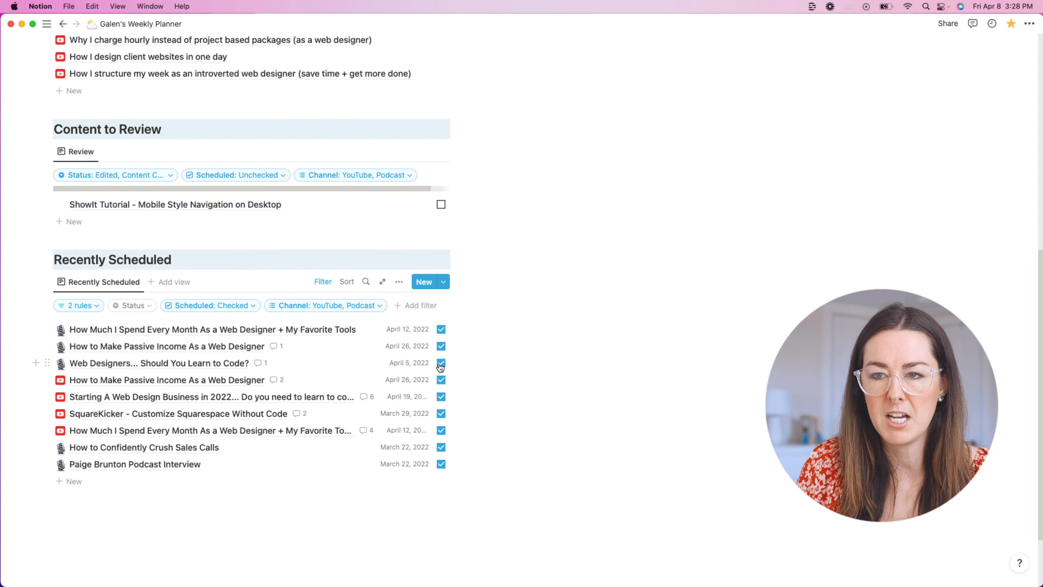
scroll(591, 244, up, 2)
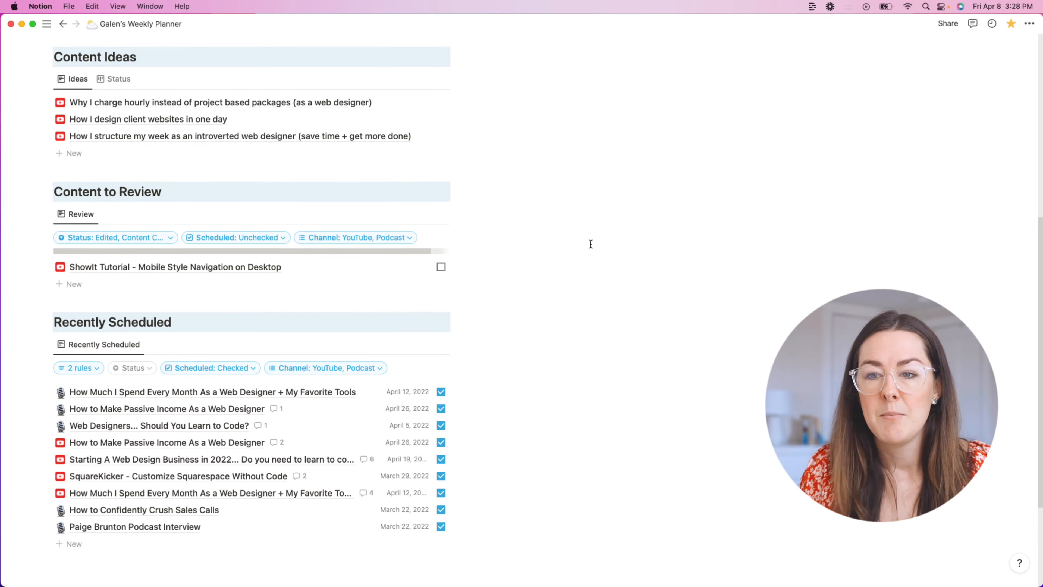
click(311, 343)
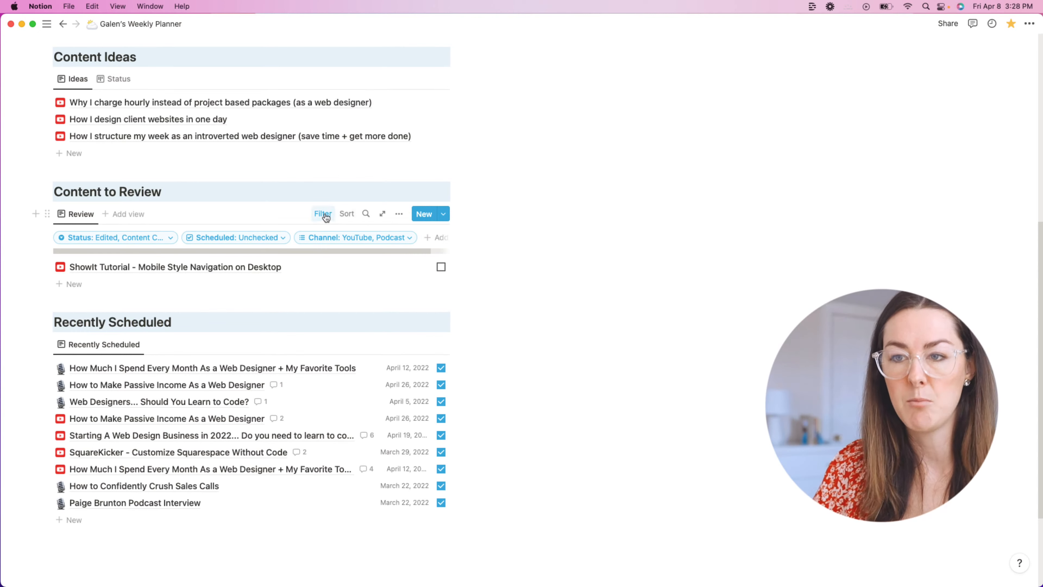
click(323, 213)
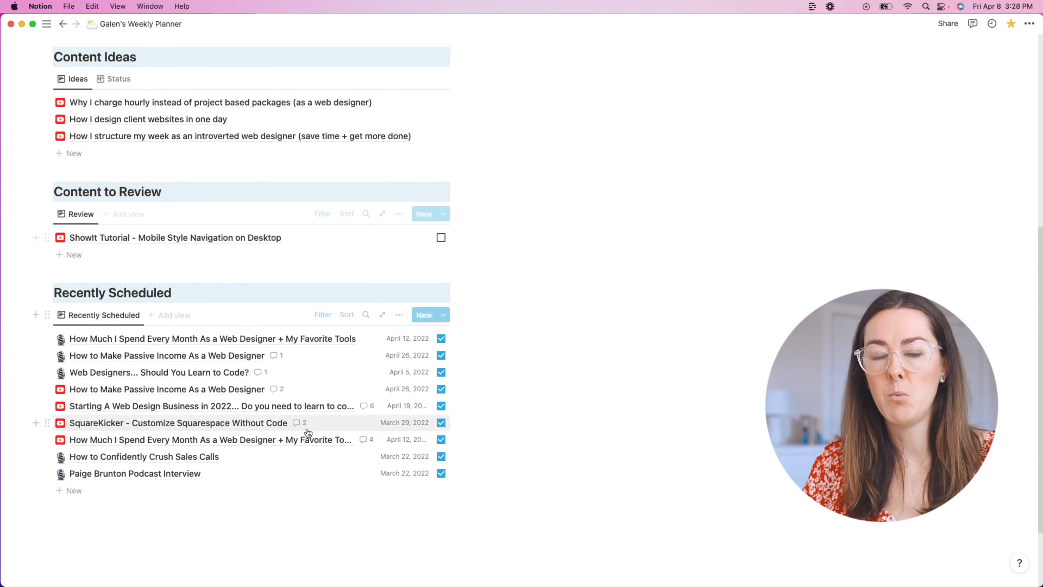
click(639, 329)
scroll(639, 329, up, 2)
scroll(598, 317, down, 2)
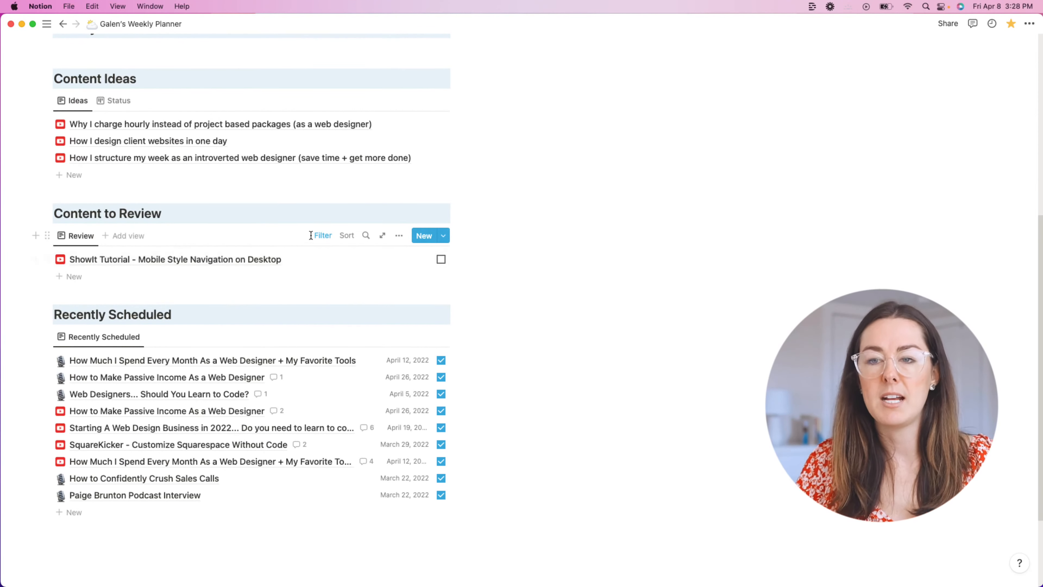
click(322, 235)
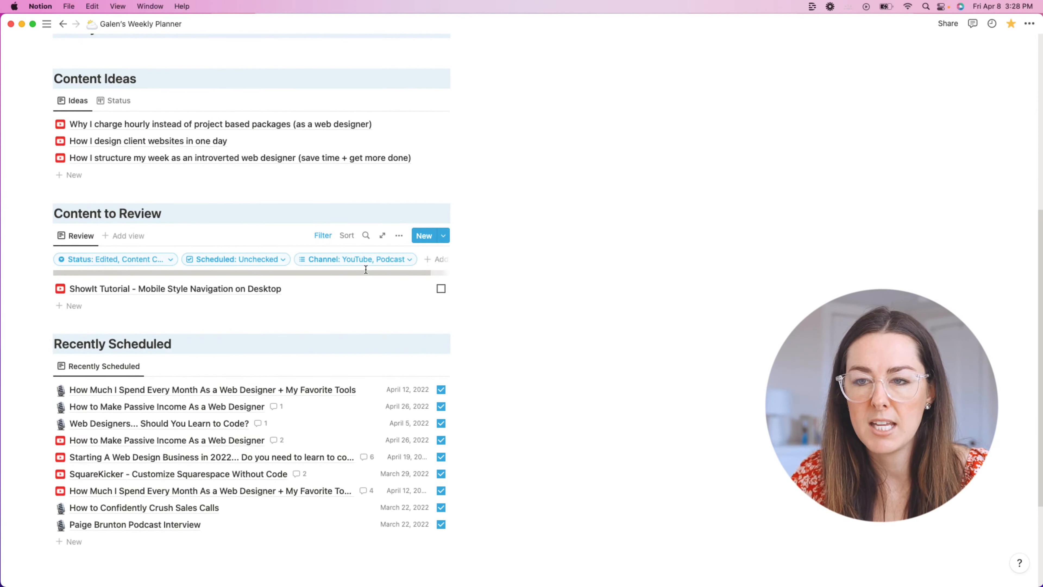
click(405, 267)
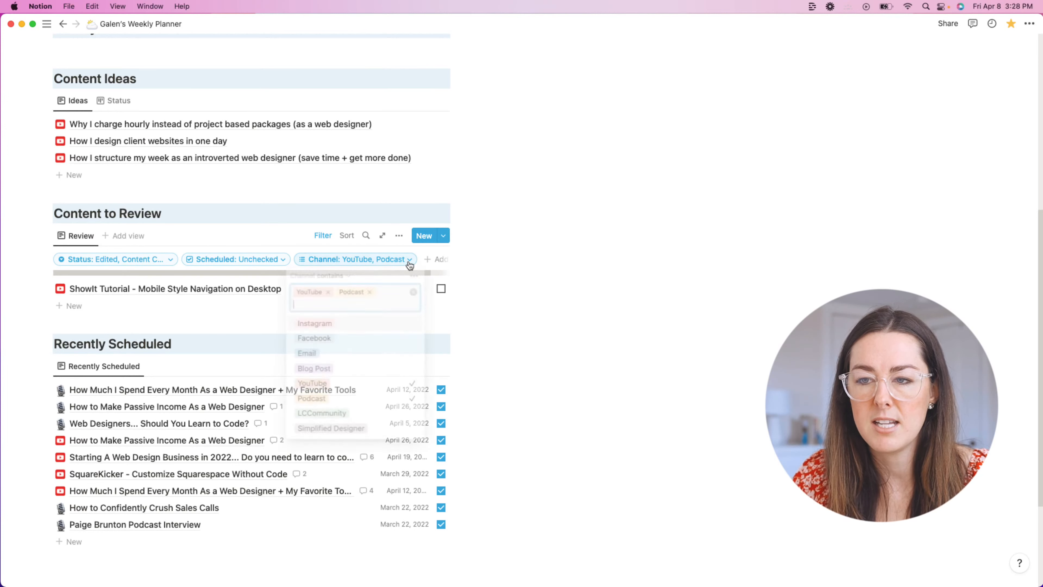
click(370, 292)
click(414, 293)
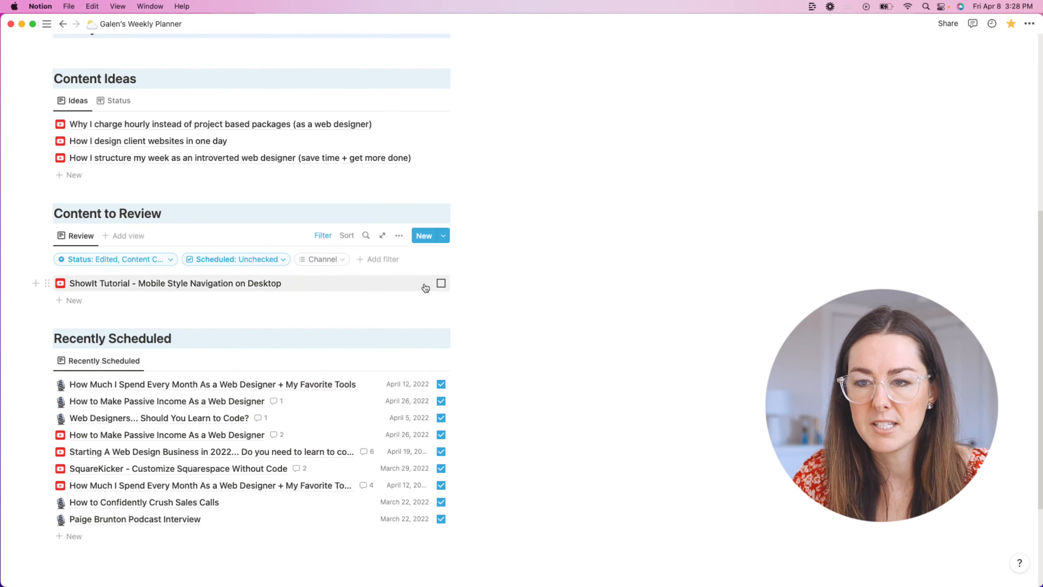
scroll(419, 289, down, 3)
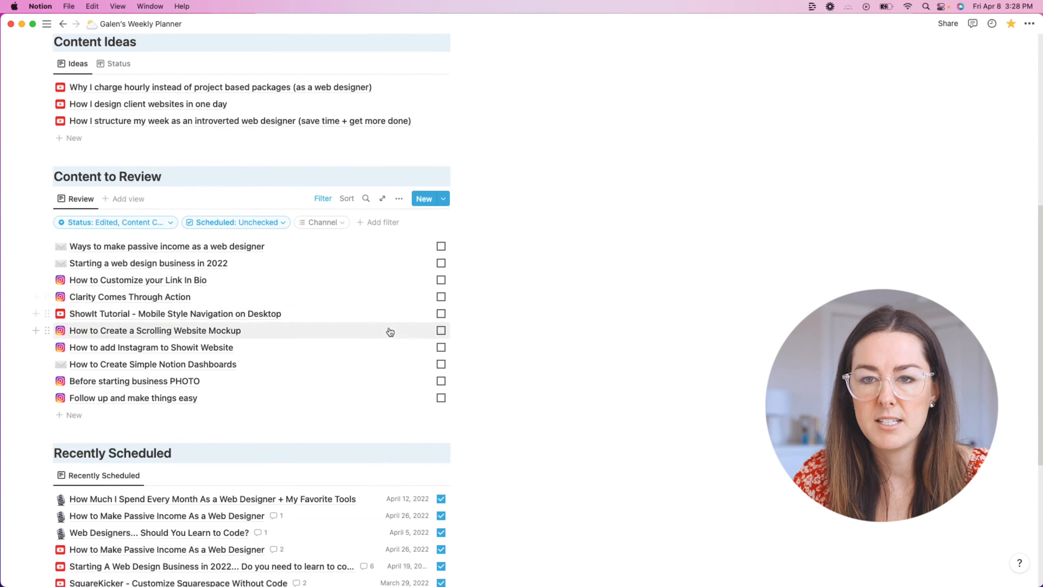
scroll(123, 247, down, 1)
scroll(222, 256, down, 4)
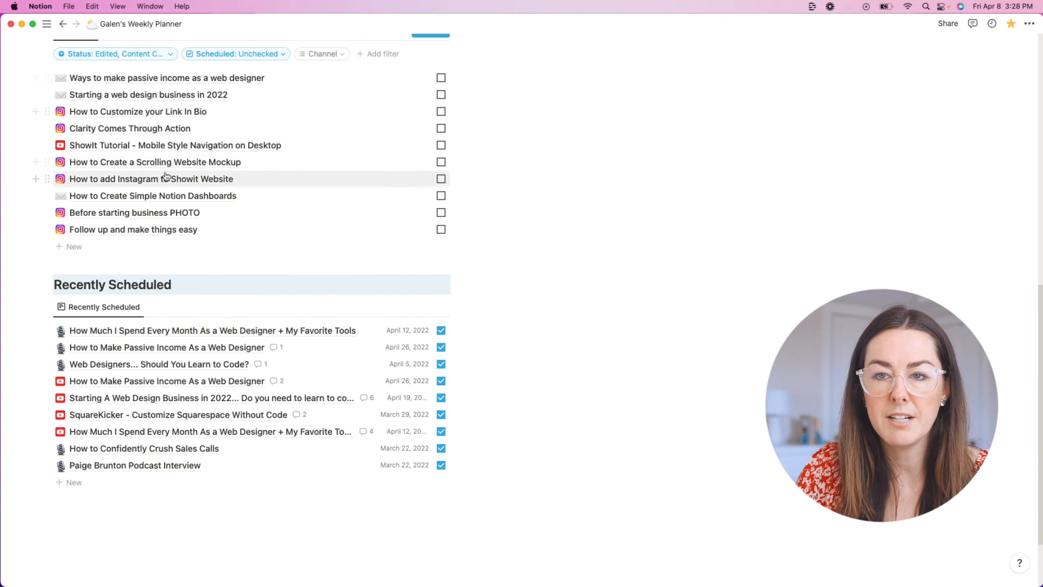
scroll(305, 177, up, 3)
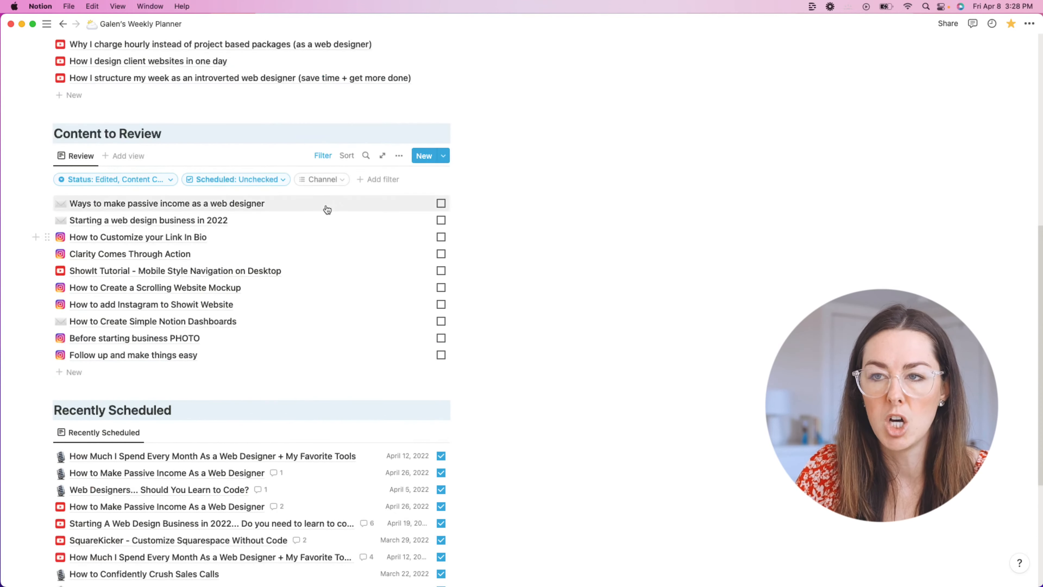
Step: Sort Content to Review by Channel descending, putting the ShowIt tutorial first, then email and Instagram posts
click(347, 156)
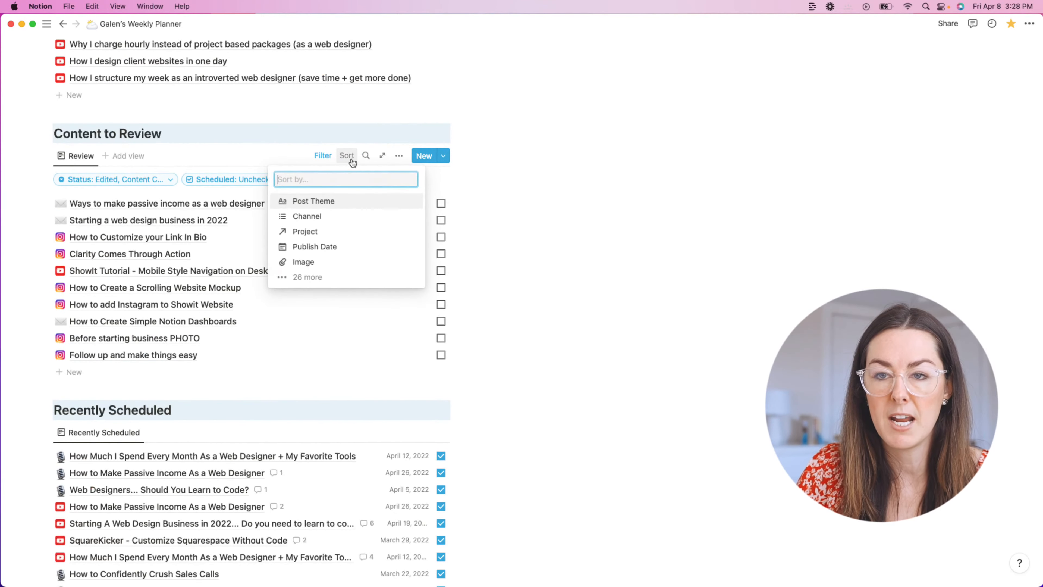
click(319, 216)
click(562, 220)
scroll(513, 252, down, 3)
click(344, 214)
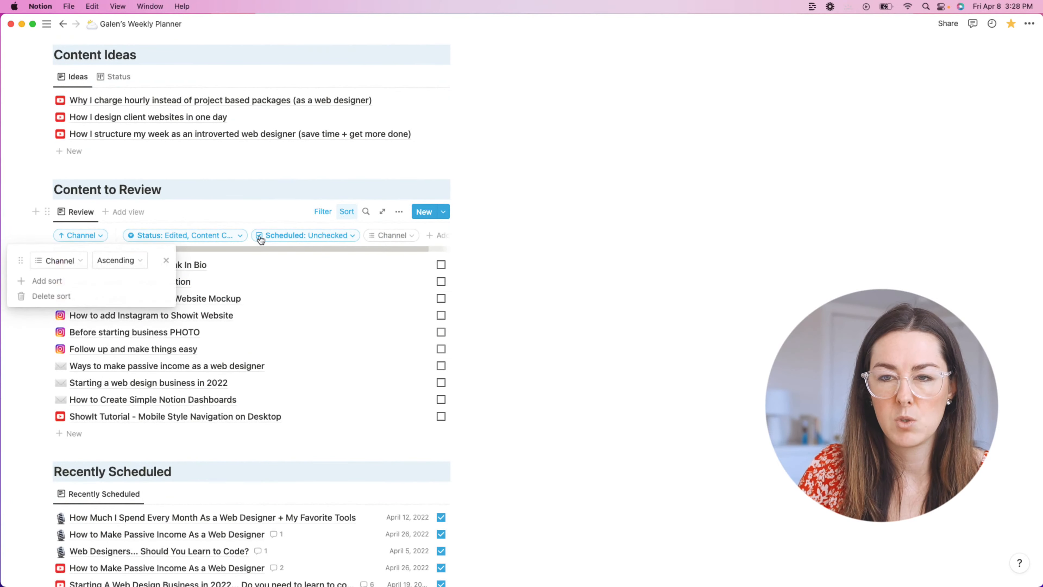
click(121, 260)
click(102, 294)
click(550, 282)
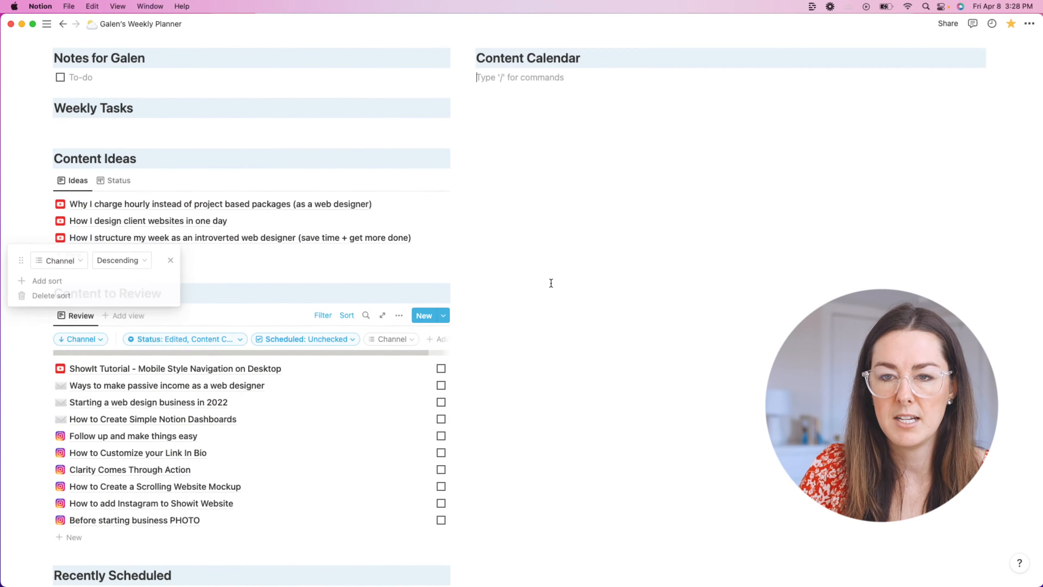
scroll(527, 270, down, 3)
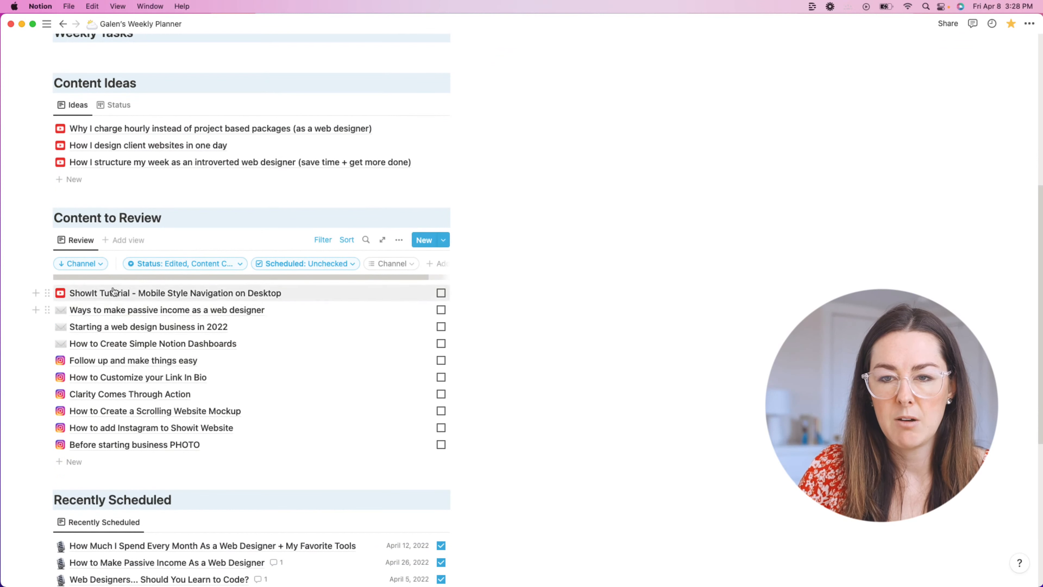
scroll(225, 329, down, 1)
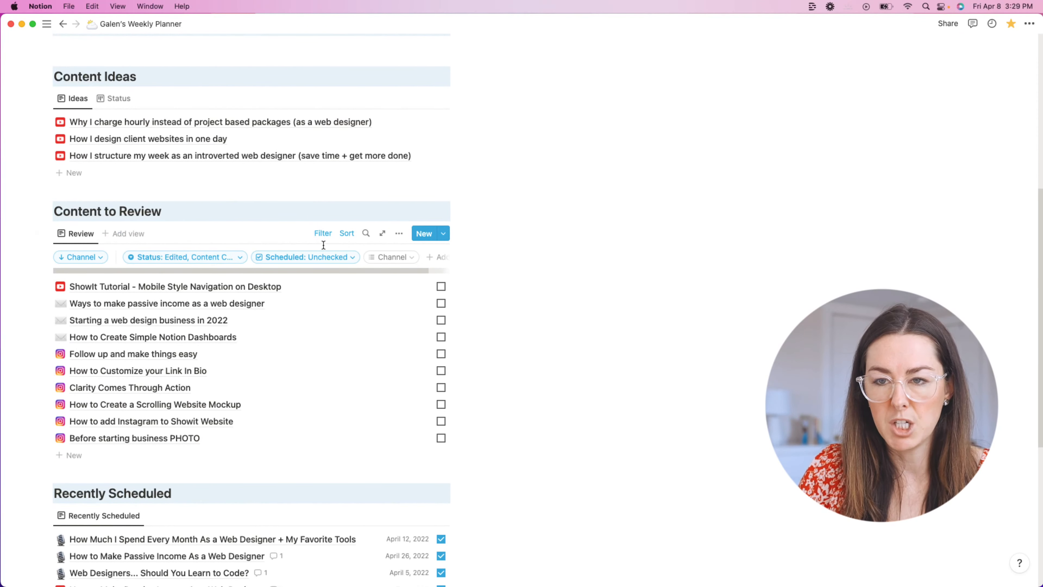
scroll(562, 343, up, 2)
scroll(564, 342, down, 3)
scroll(554, 341, up, 2)
scroll(545, 340, down, 3)
scroll(545, 340, down, 10)
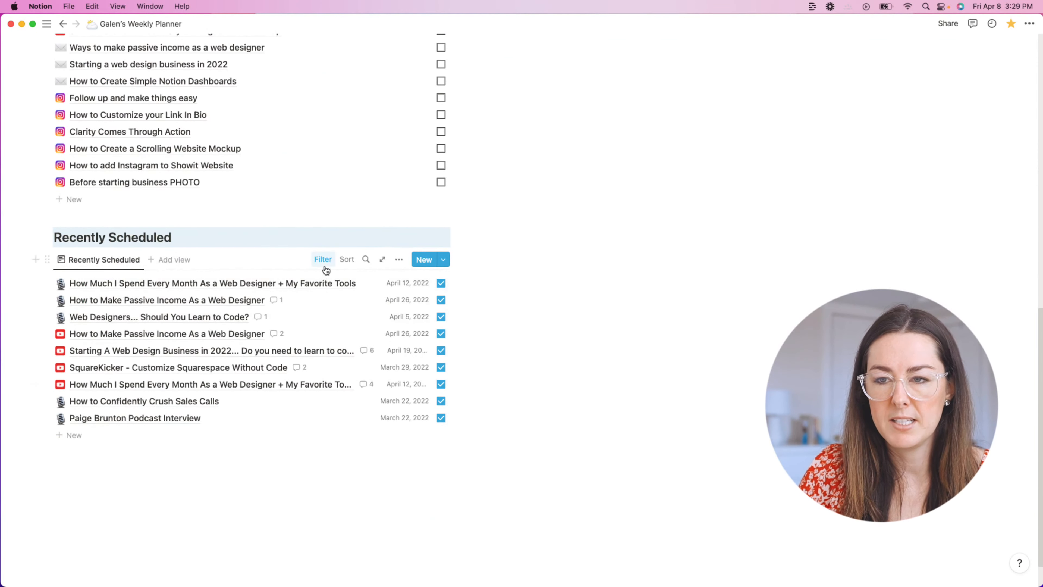
Step: Remove the Podcast and YouTube tags from Recently Scheduled's Channel filter
click(324, 259)
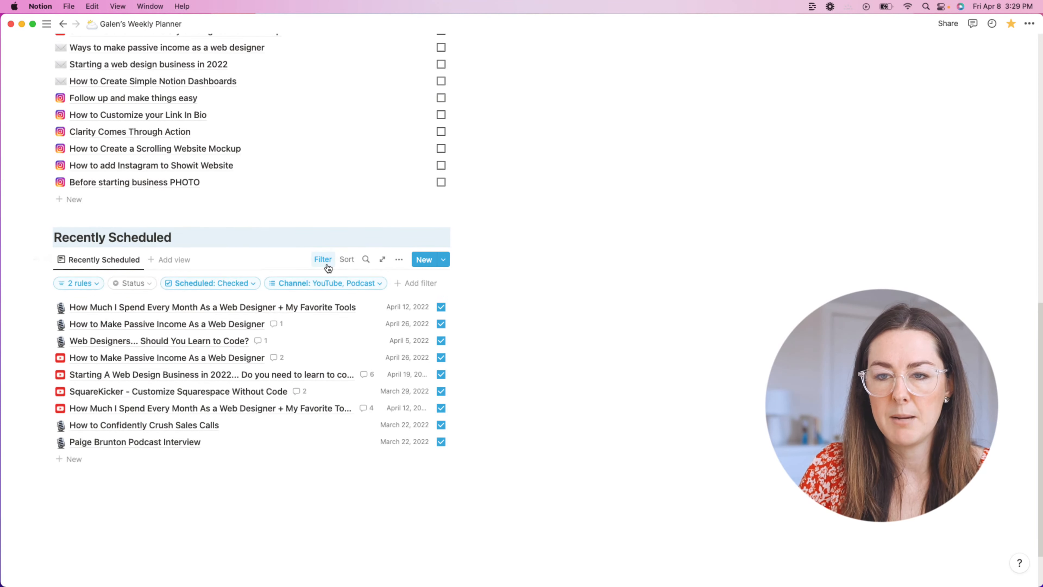
click(313, 283)
click(339, 317)
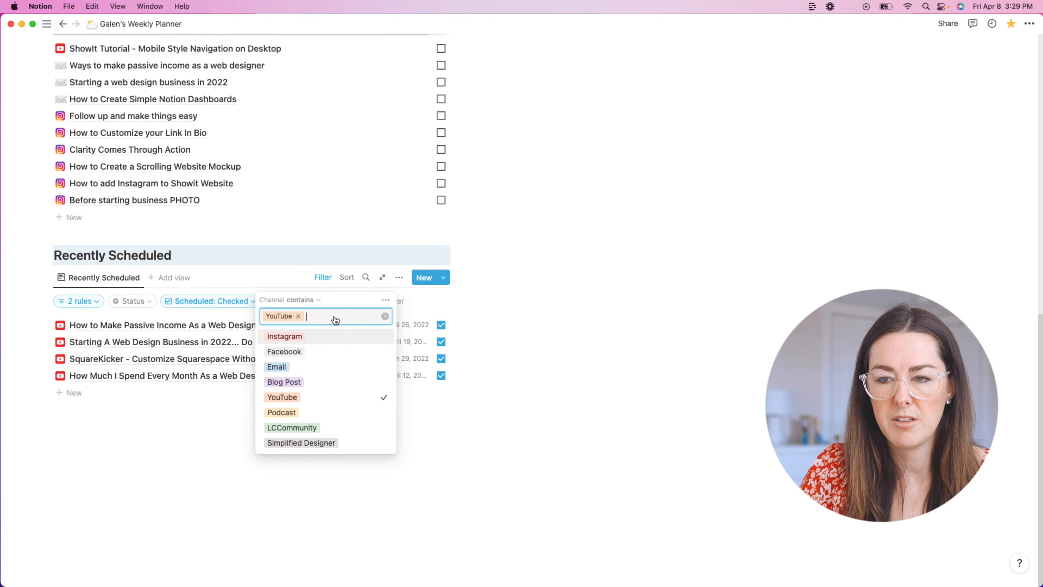
click(299, 316)
scroll(447, 298, down, 10)
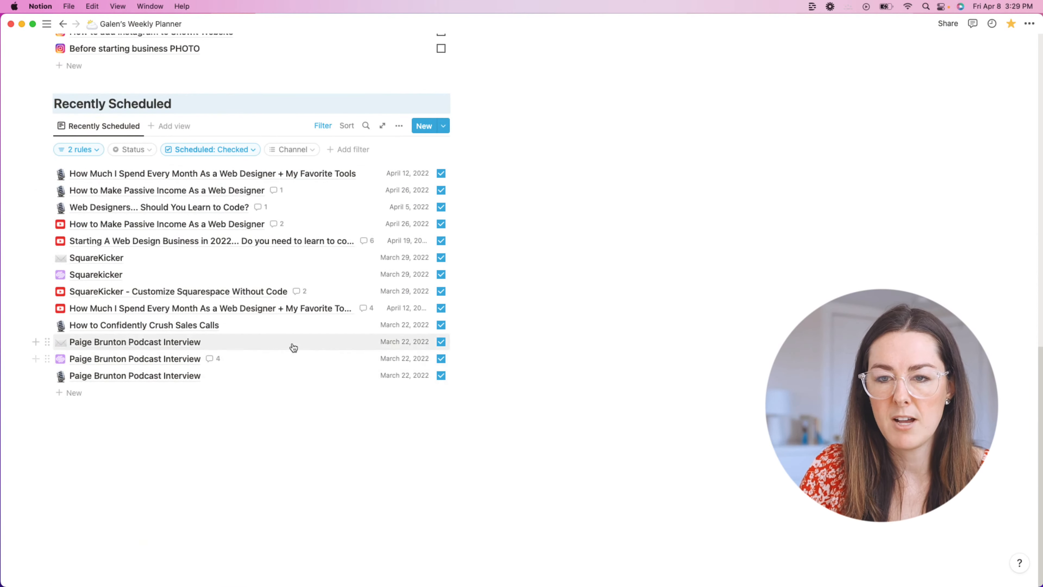
scroll(309, 345, up, 2)
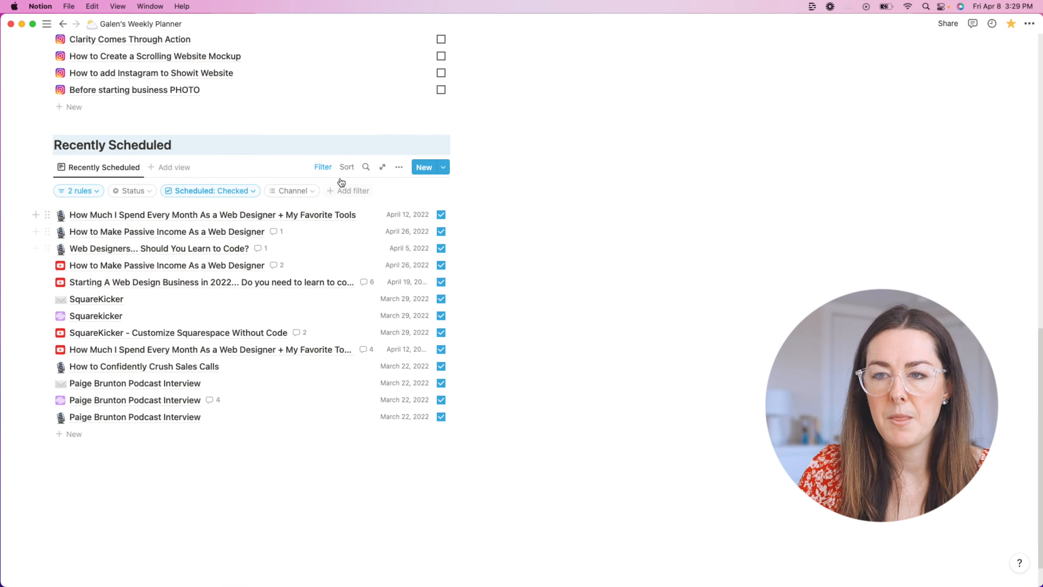
scroll(349, 222, up, 4)
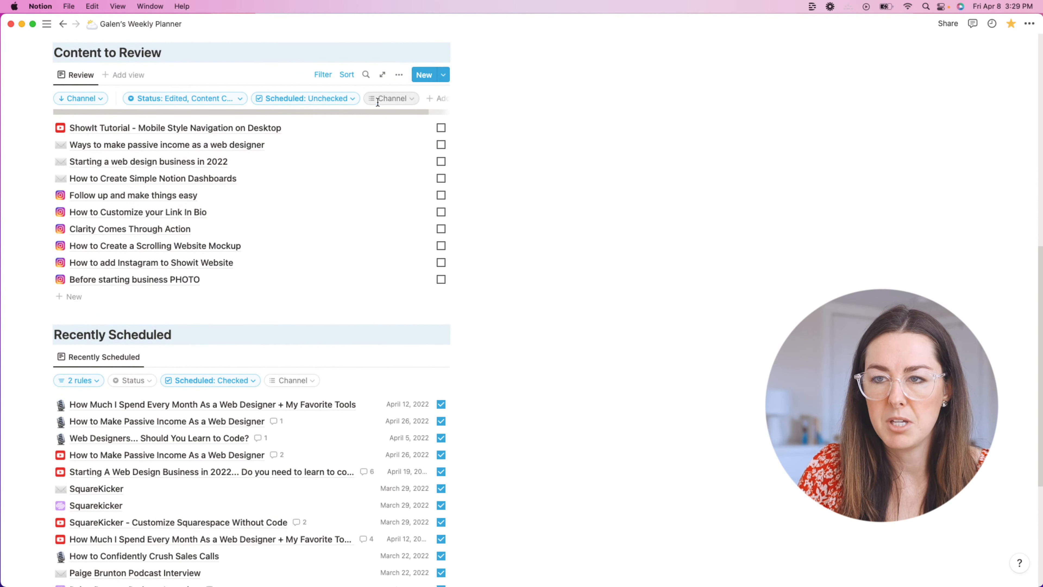
Step: Show Publish Date in the Review view, placed above Scheduled
click(398, 78)
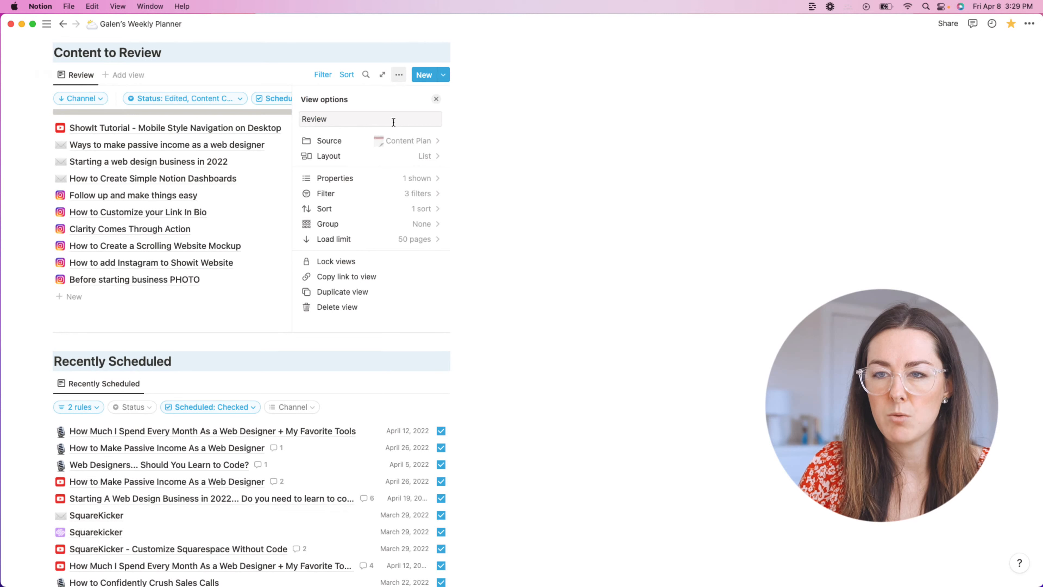
click(400, 178)
scroll(397, 230, down, 3)
scroll(397, 237, down, 3)
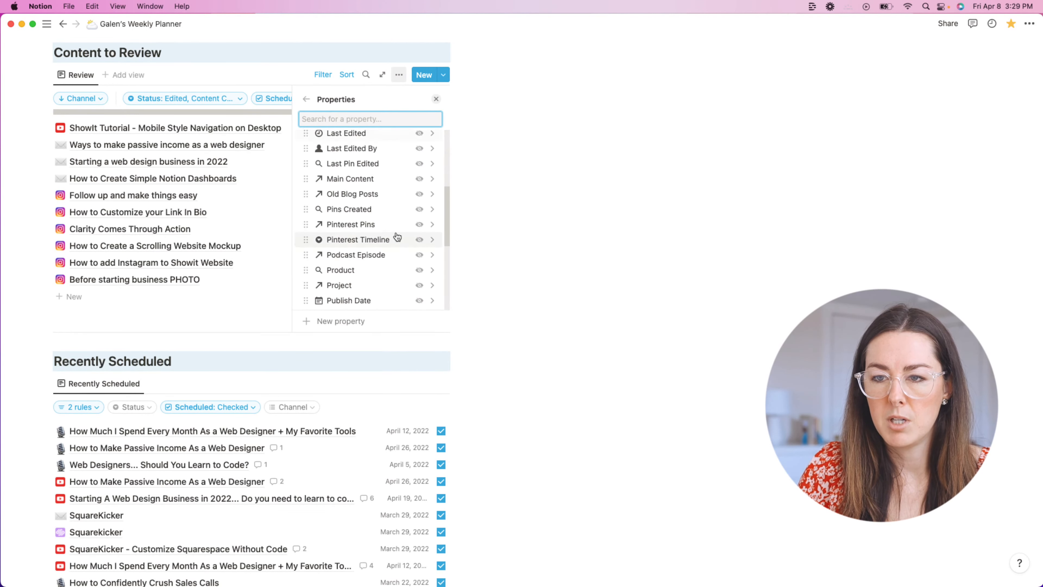
scroll(392, 238, down, 3)
click(391, 240)
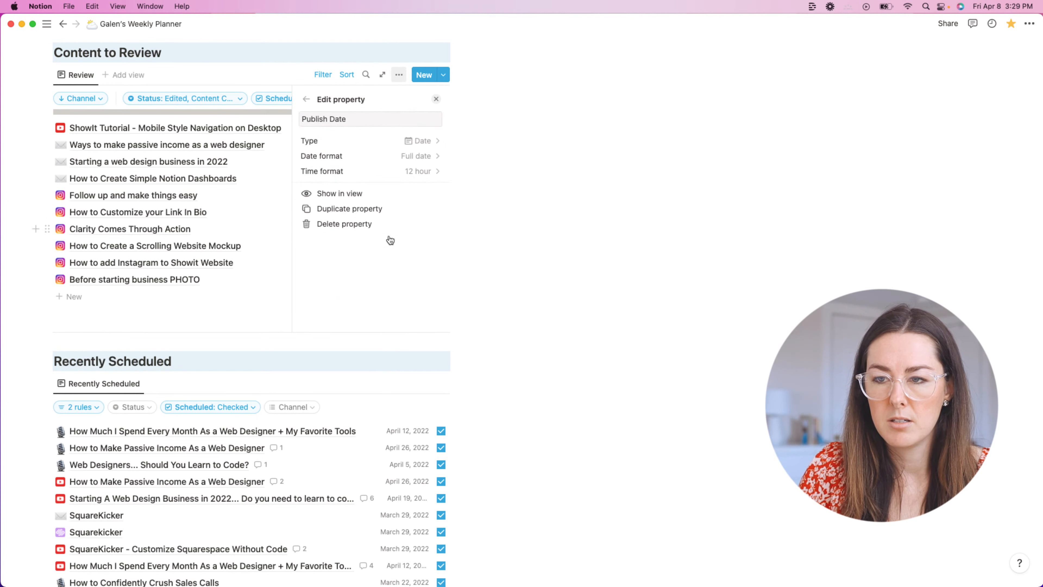
click(348, 194)
key(Escape)
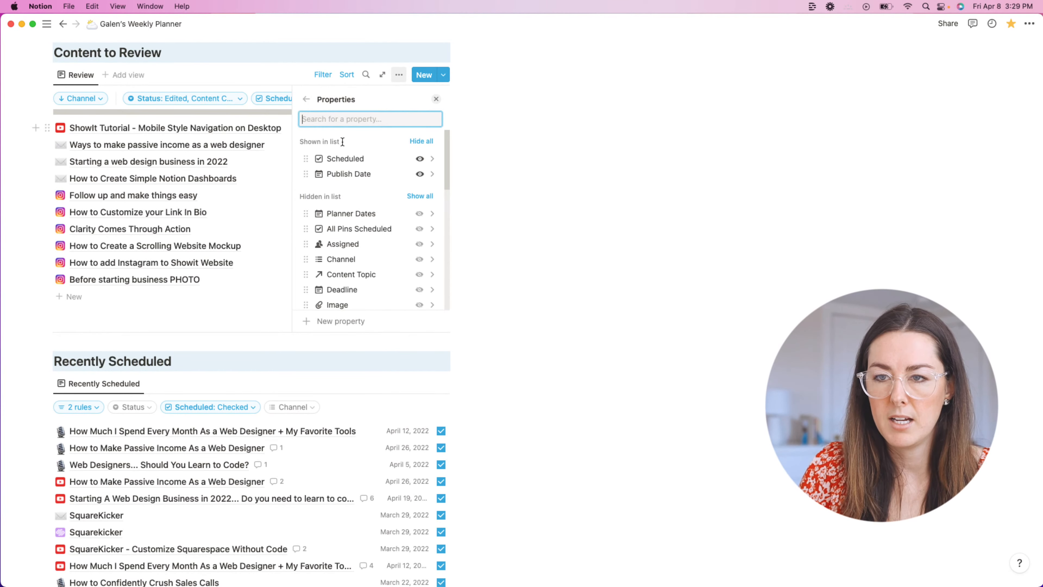
drag(306, 172, 306, 158)
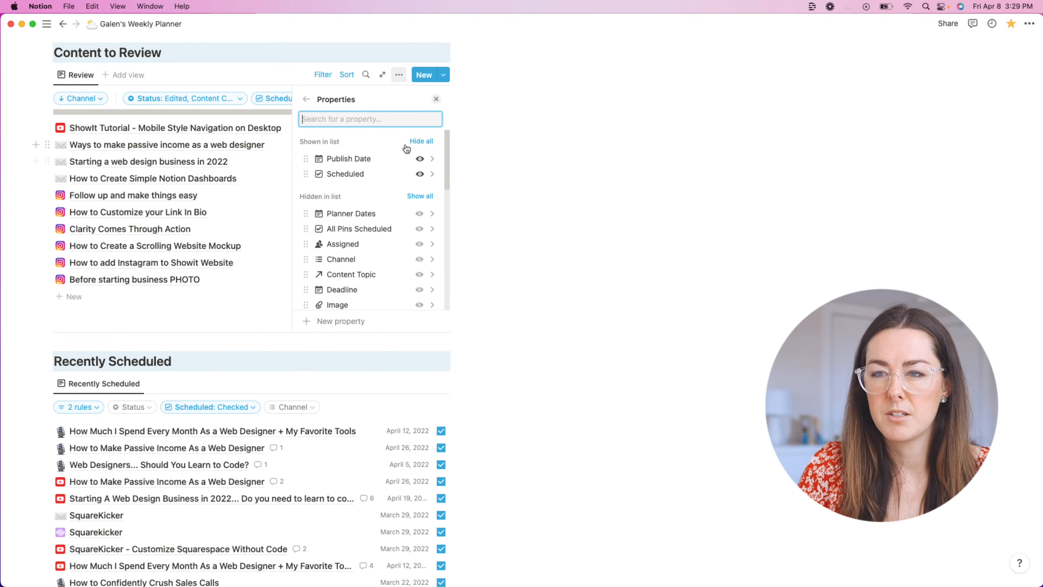
click(506, 115)
scroll(370, 308, down, 5)
Step: Add a Publish Date sort and make it the primary sort ahead of Channel
click(346, 175)
click(48, 244)
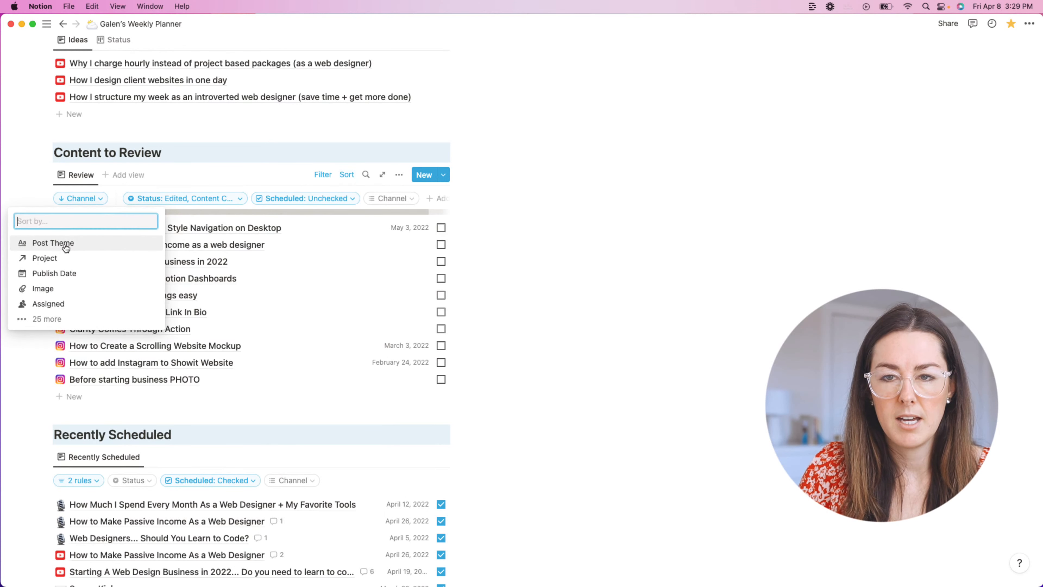
click(82, 278)
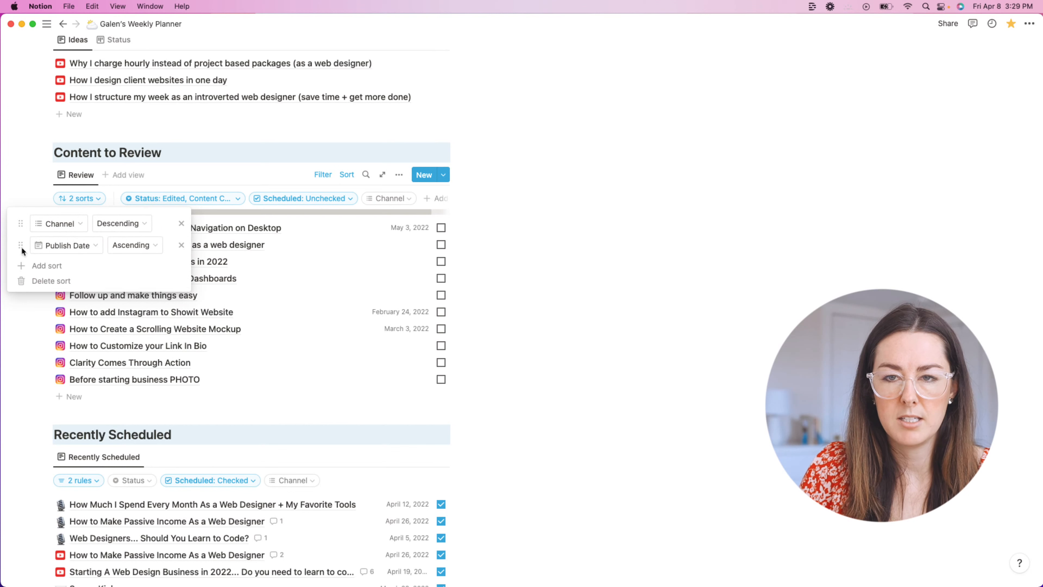
drag(21, 243, 23, 224)
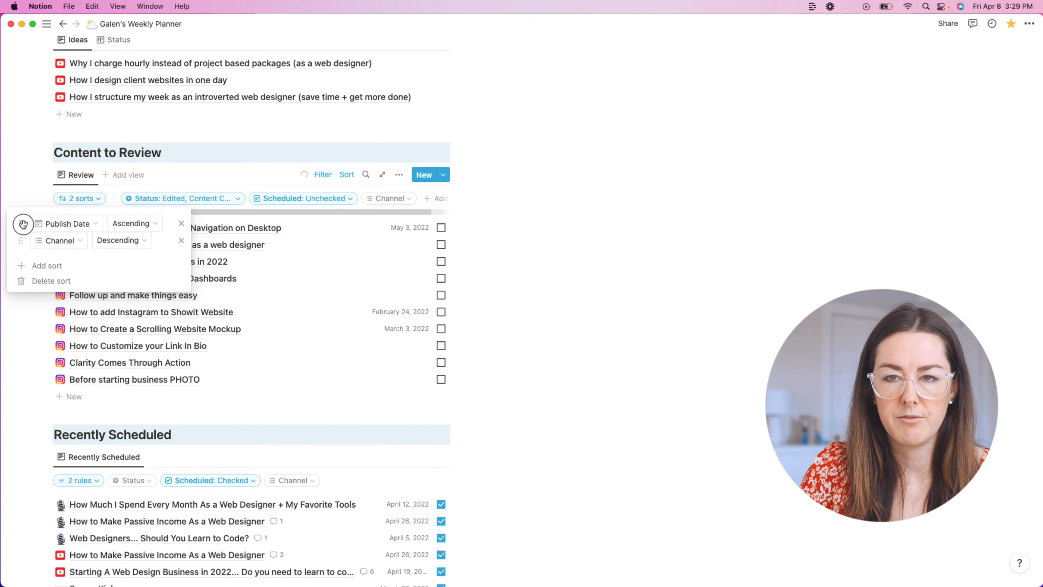
click(542, 274)
scroll(526, 329, down, 2)
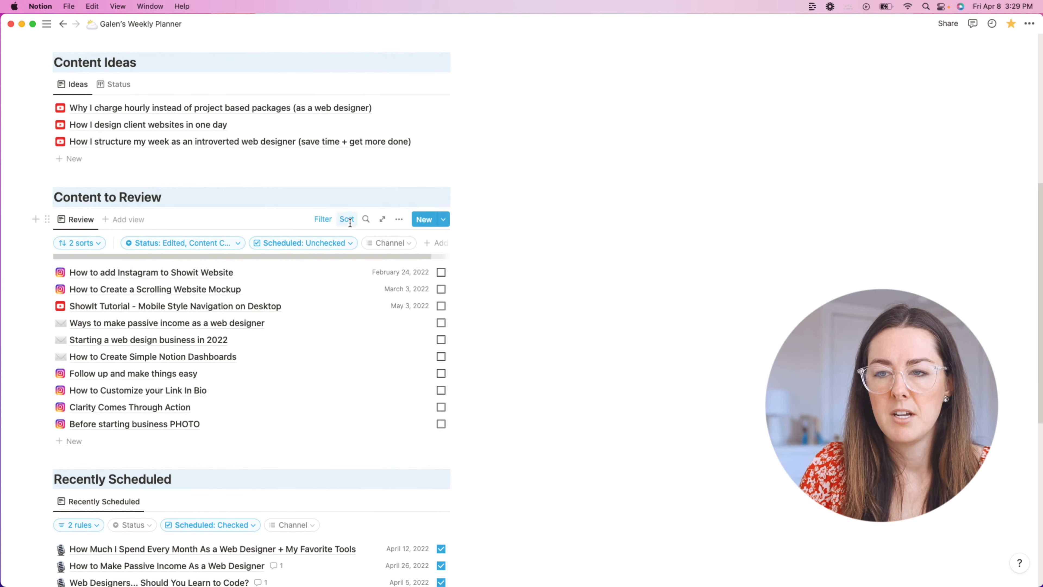
scroll(342, 261, down, 6)
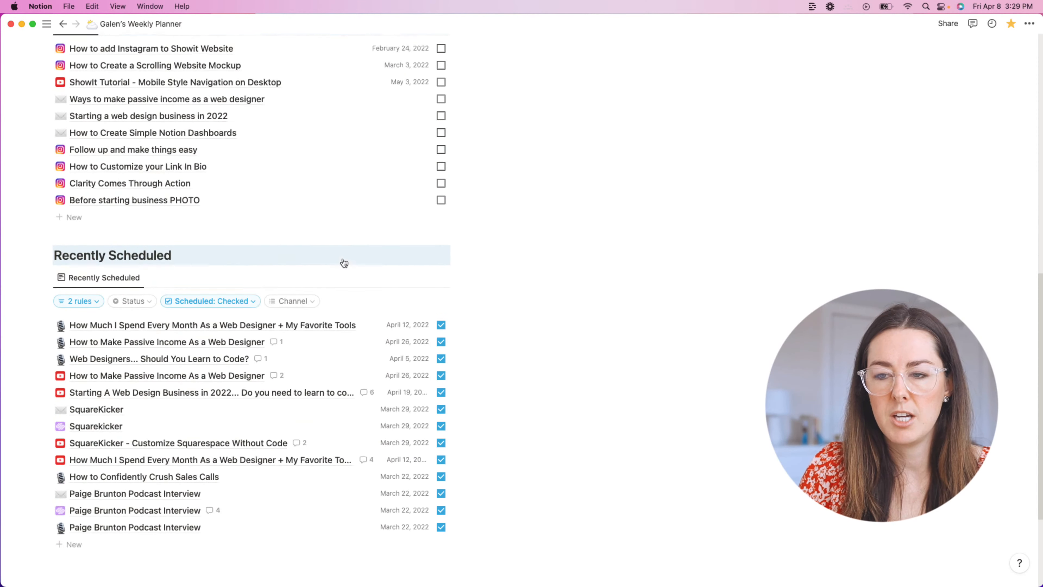
Step: Sort Recently Scheduled by Publish Date, then by Channel
click(344, 248)
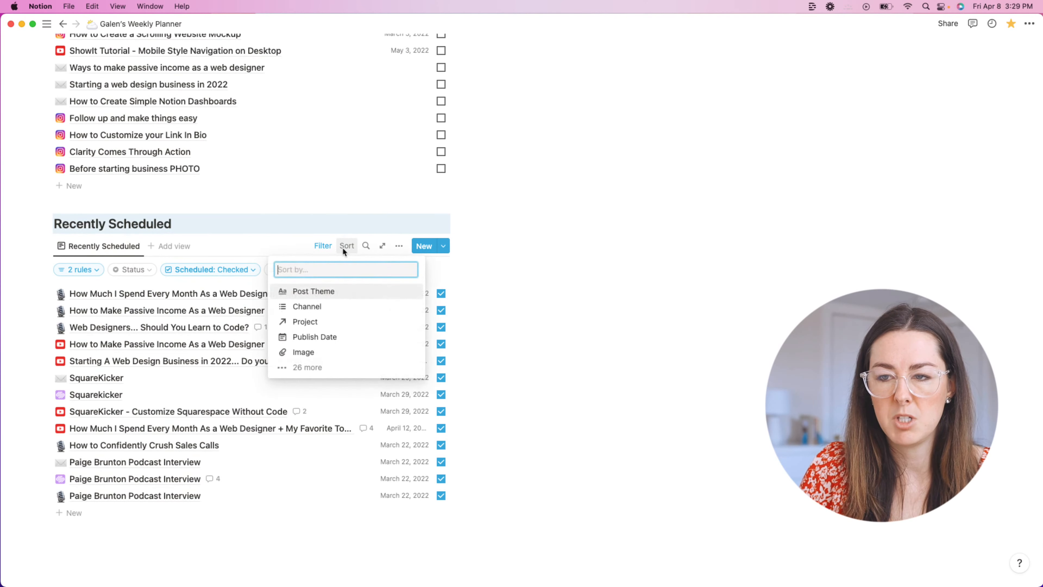
click(327, 345)
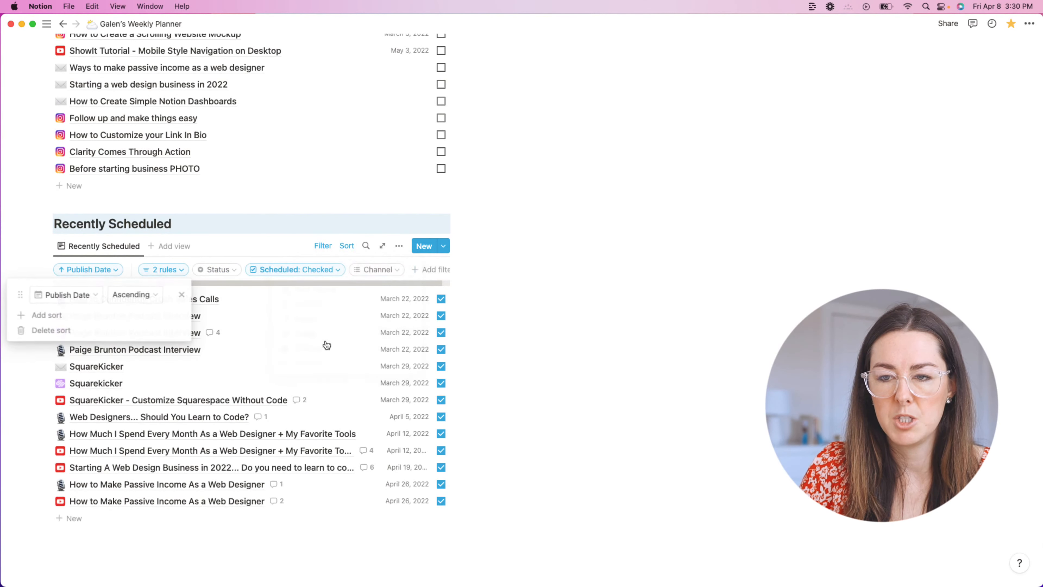
click(53, 316)
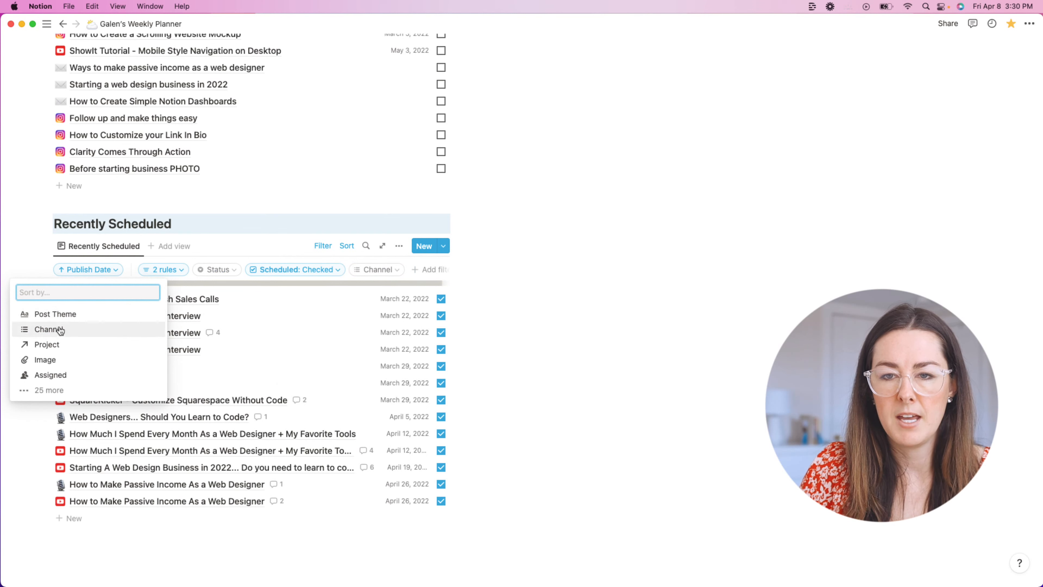
click(77, 330)
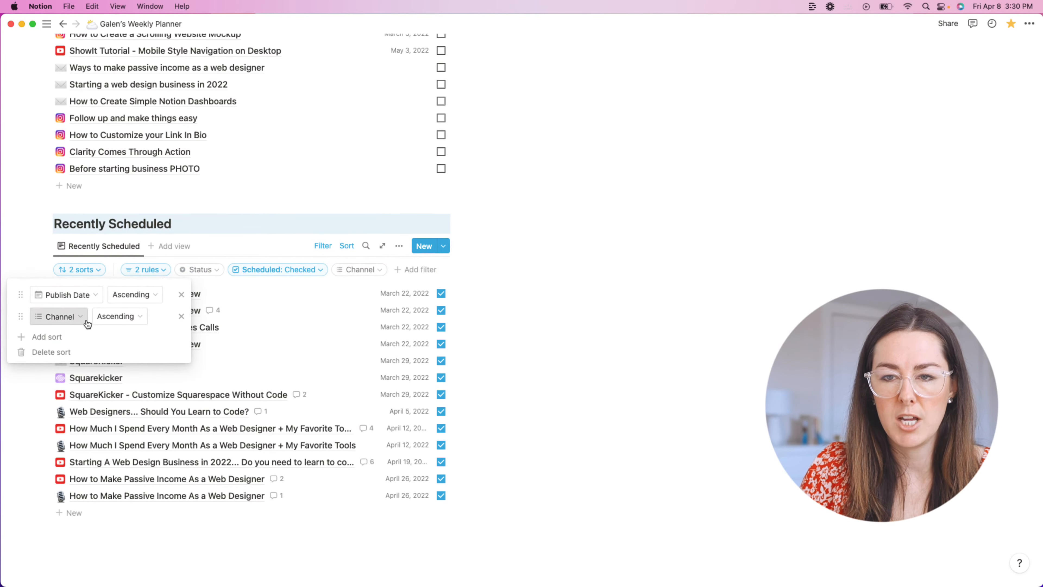
click(514, 324)
scroll(513, 323, down, 7)
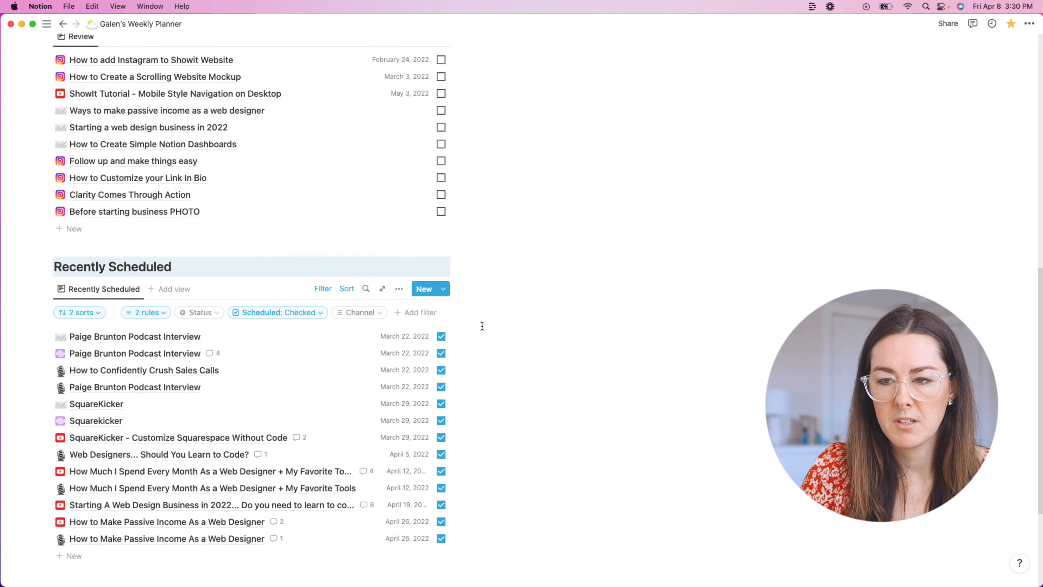
scroll(415, 341, down, 2)
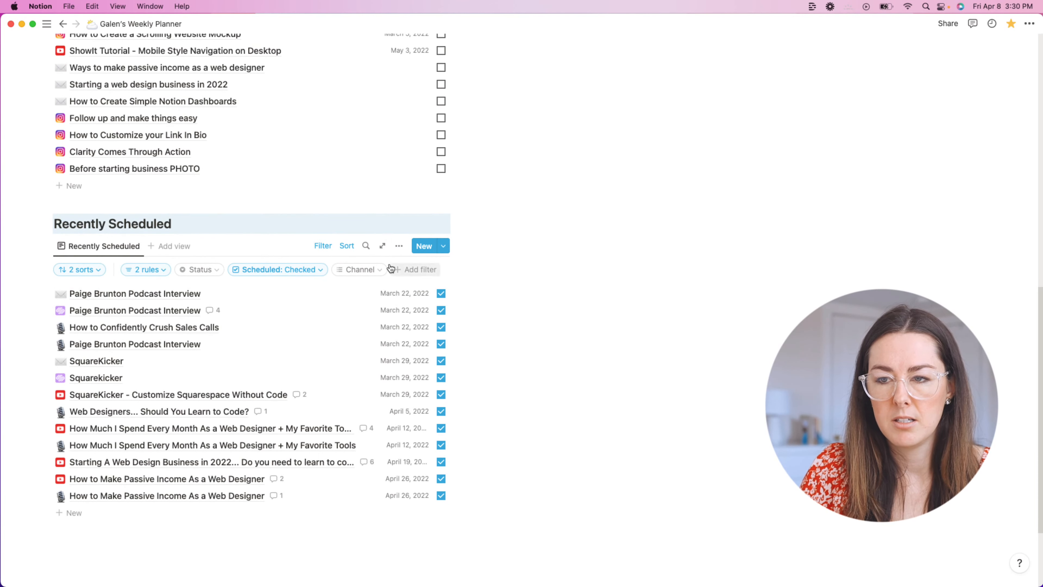
Step: Switch the Publish Date sort to descending, listing April 26 down to March 22
click(347, 246)
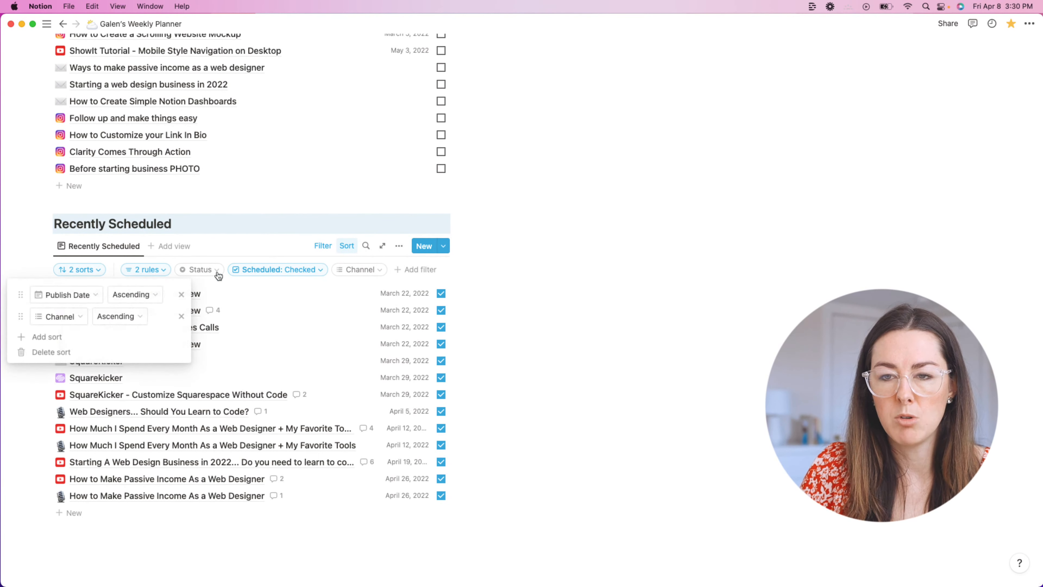
click(145, 329)
click(624, 333)
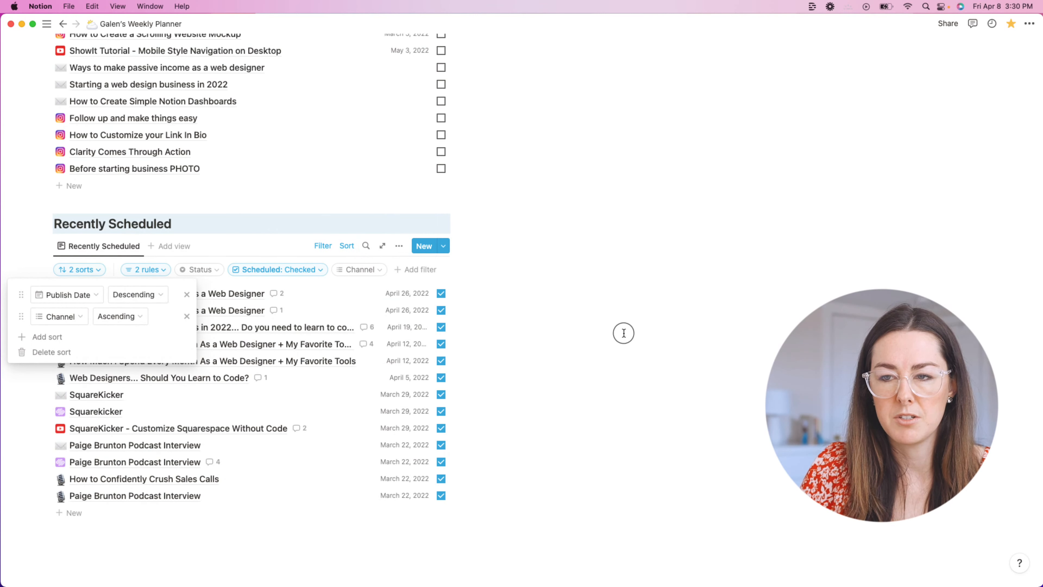
scroll(589, 324, down, 7)
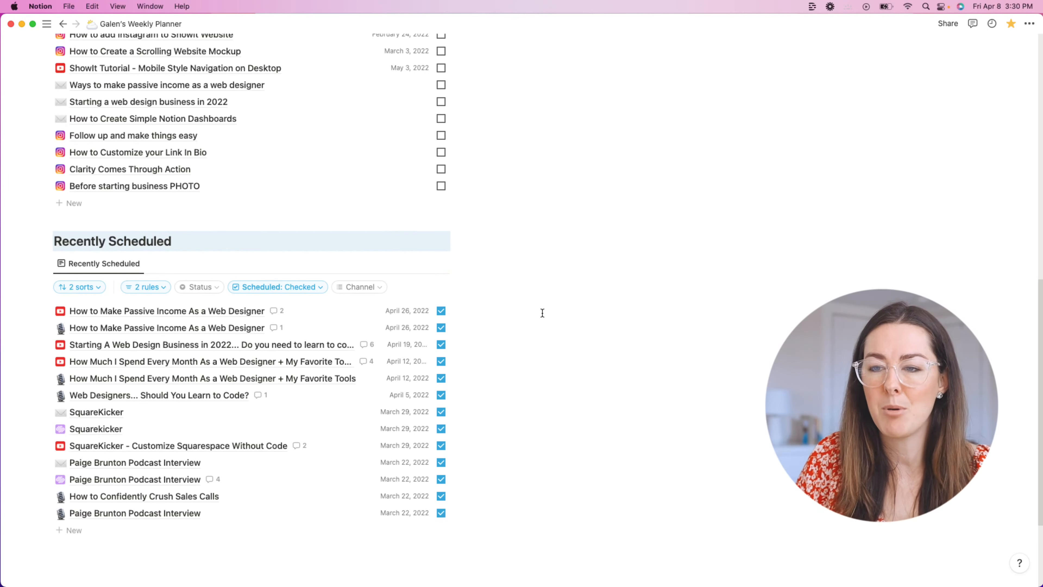
scroll(473, 298, up, 5)
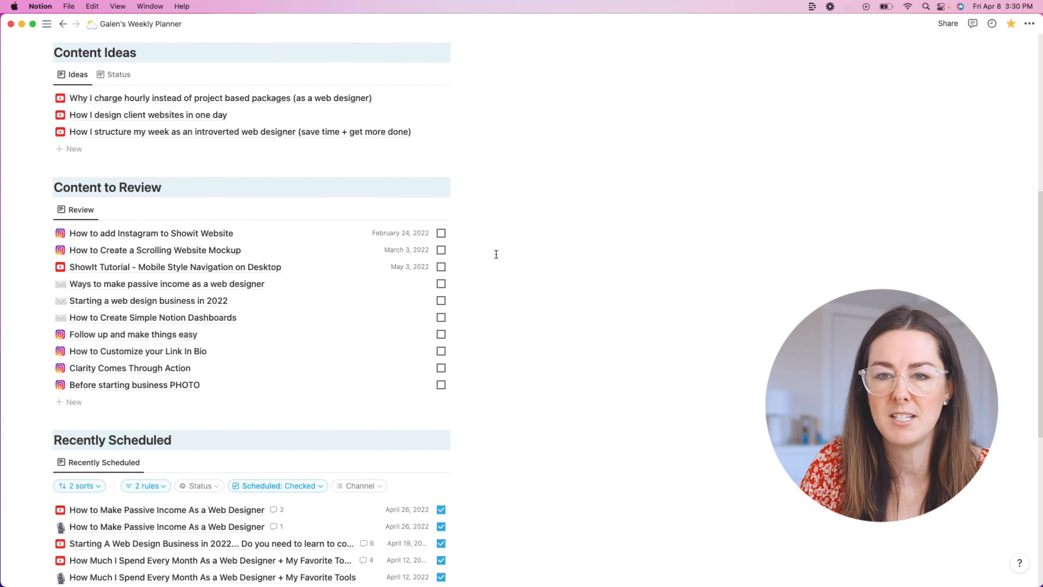
Step: Preview the Instagram to Showit review item, then close it
click(150, 234)
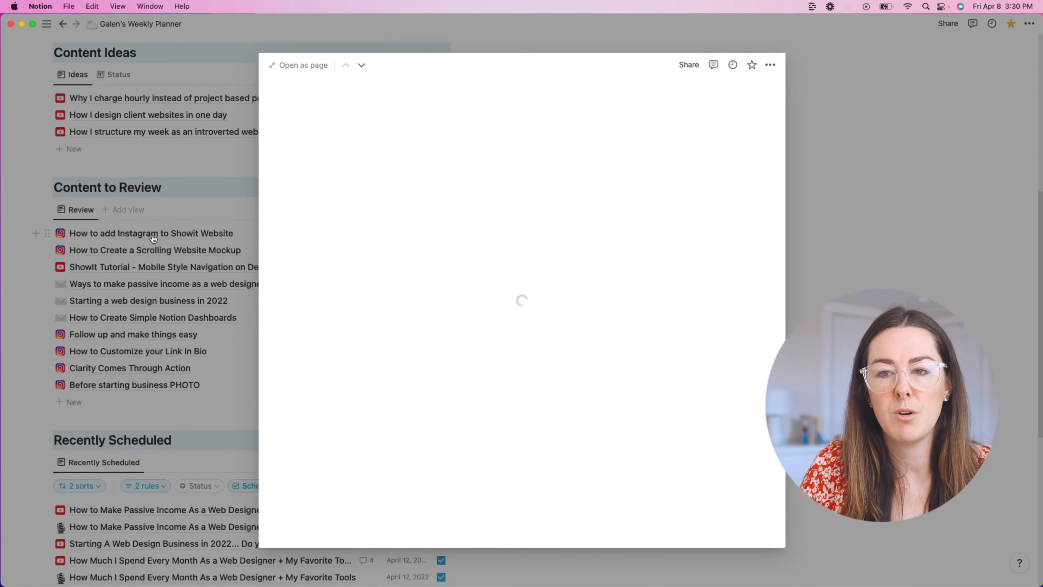
scroll(664, 273, down, 10)
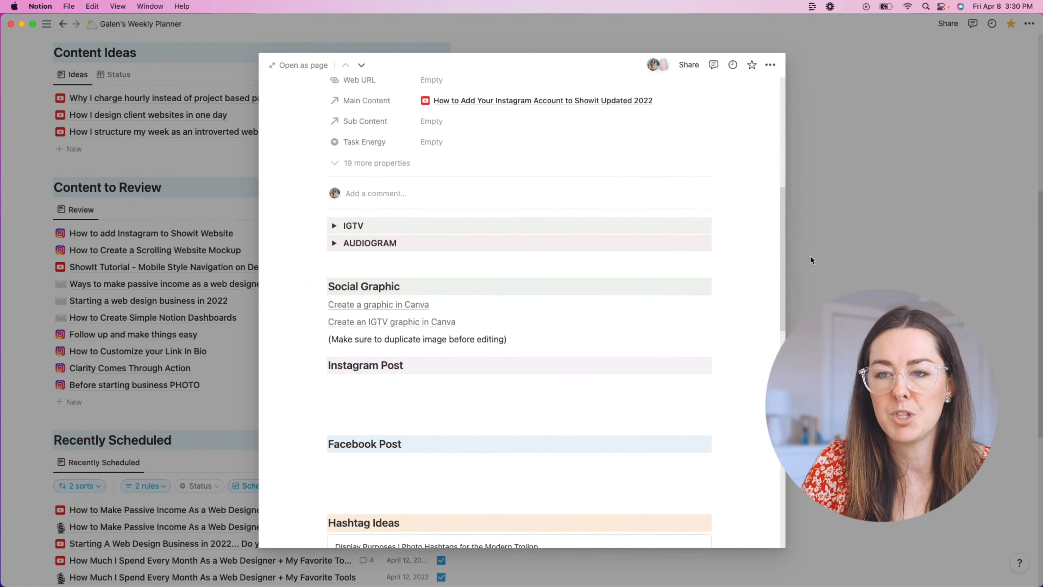
click(810, 257)
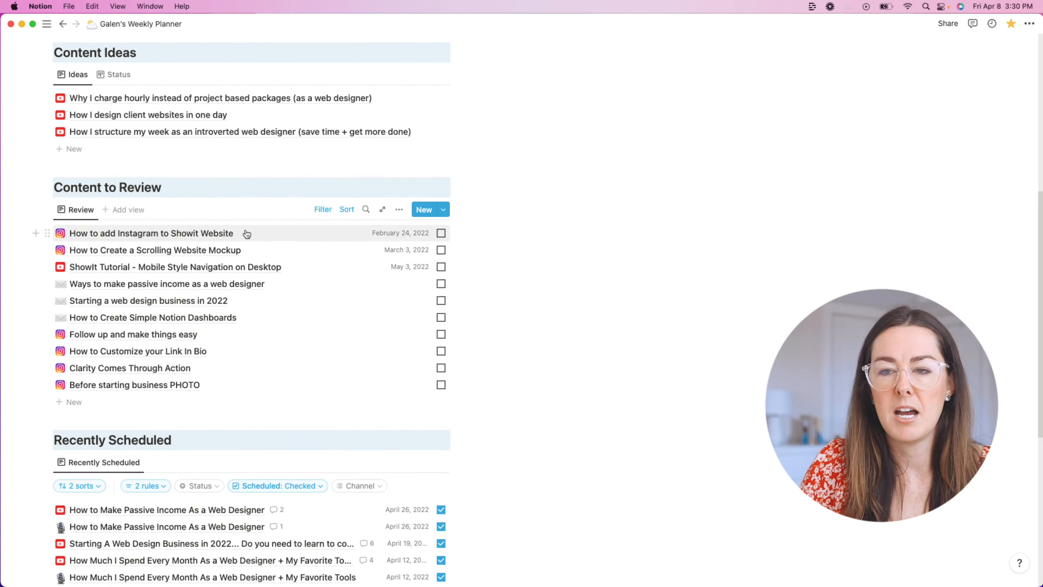
Step: Show the Status property in the Review view, ordered above Publish Date
scroll(488, 481, down, 1)
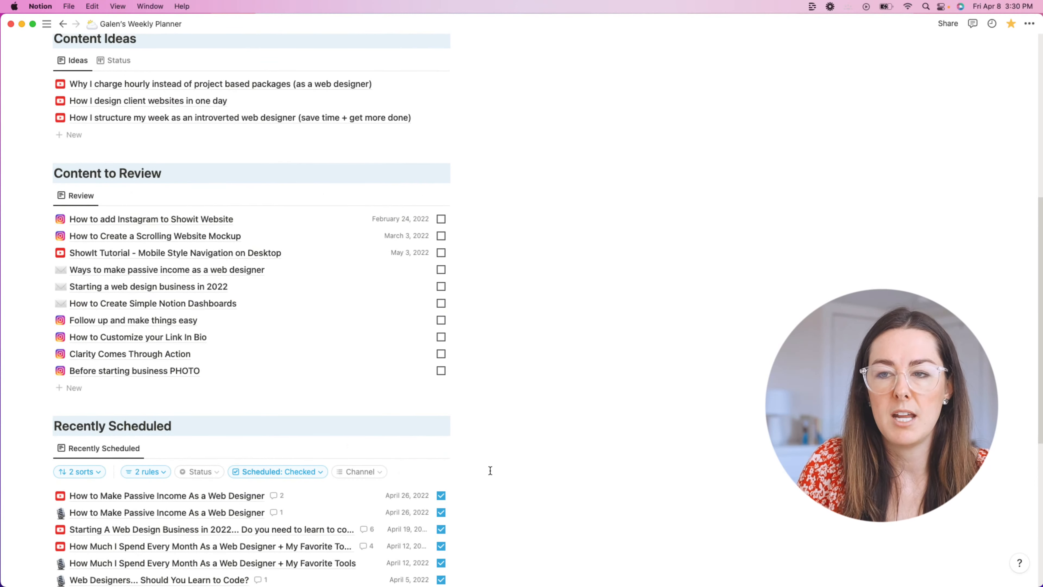
scroll(490, 471, down, 1)
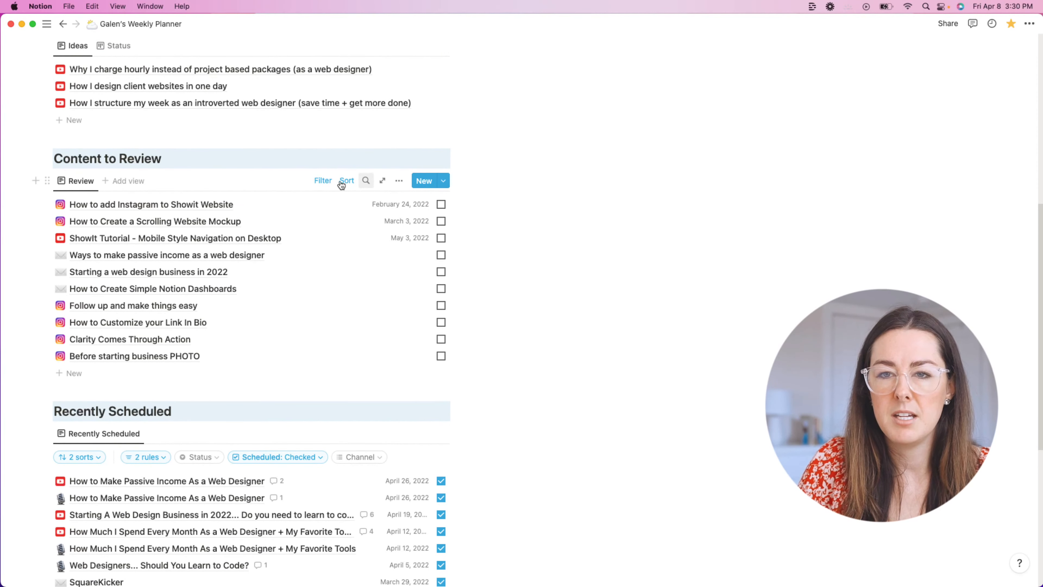
click(400, 181)
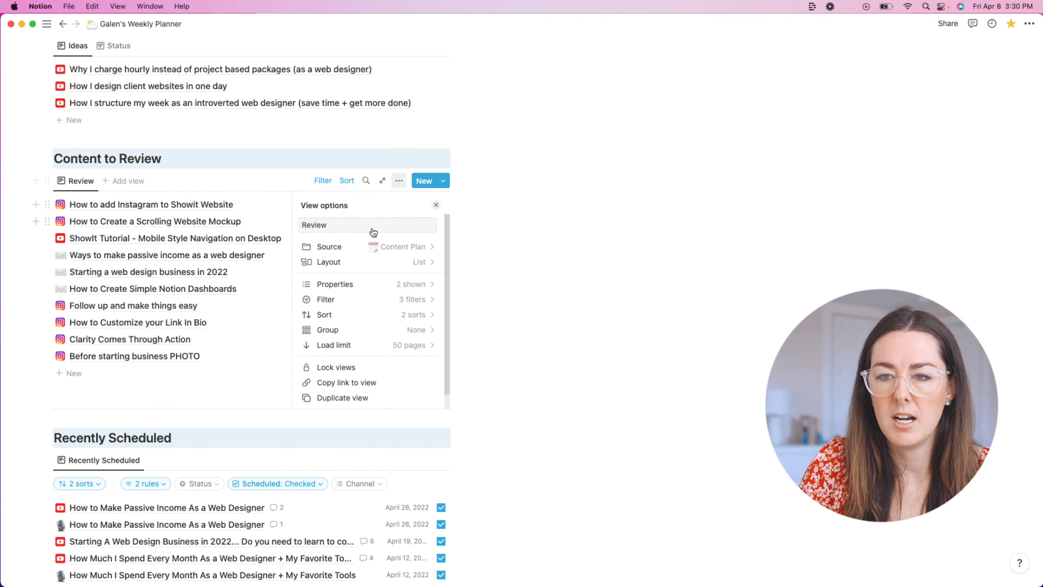
click(364, 285)
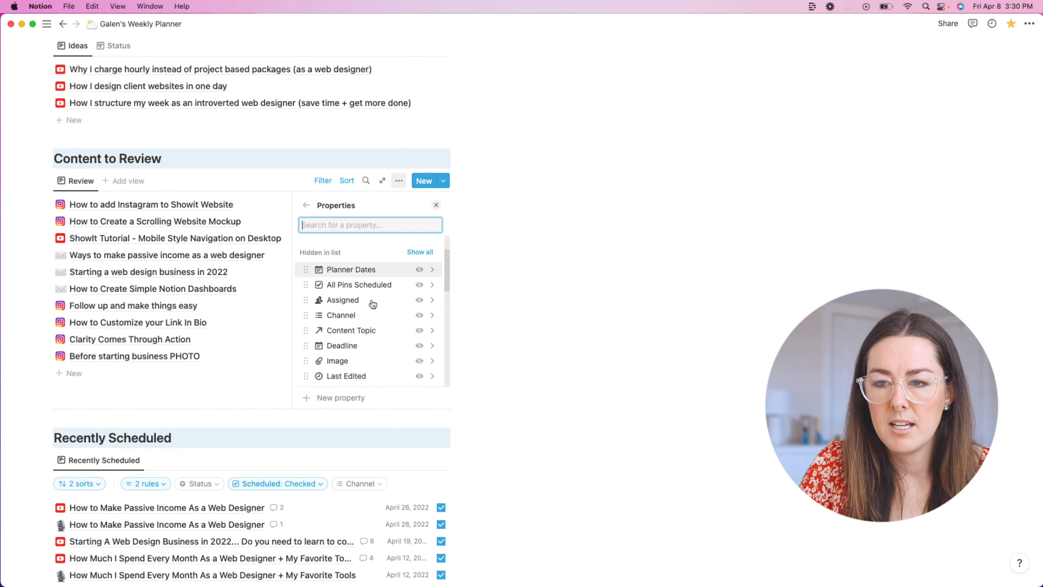
scroll(373, 303, down, 5)
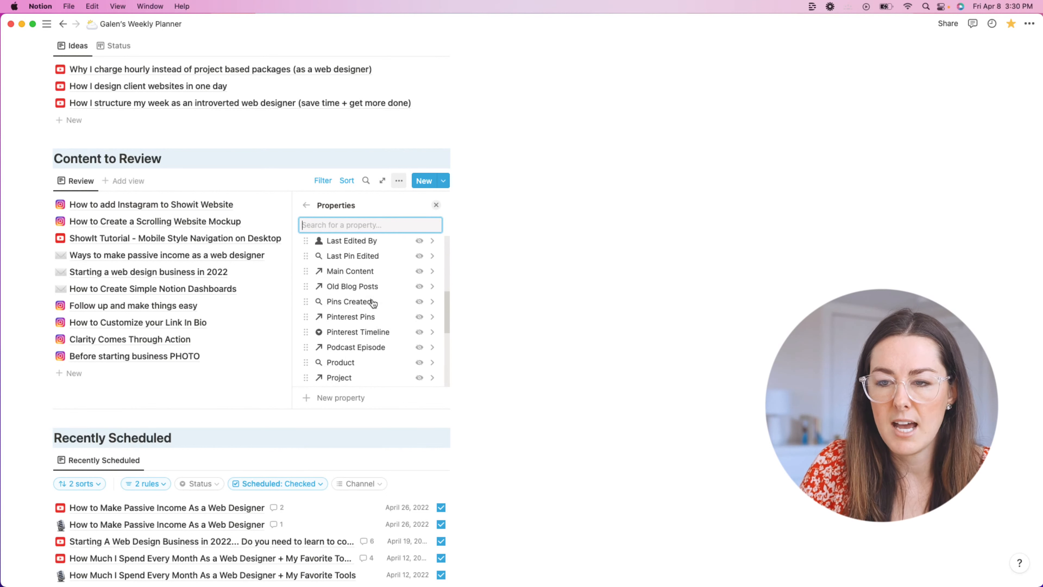
scroll(373, 303, down, 3)
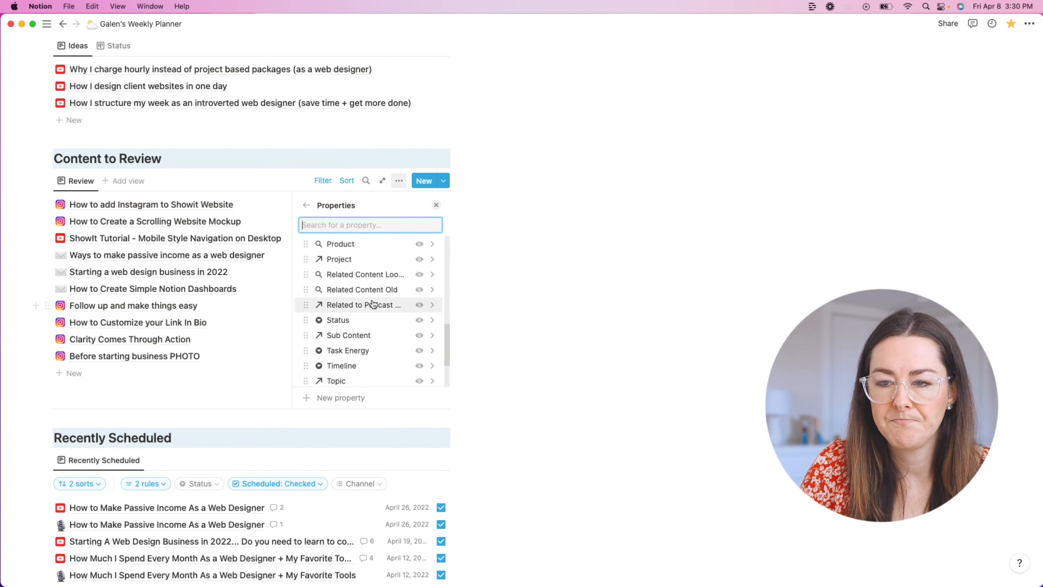
click(396, 321)
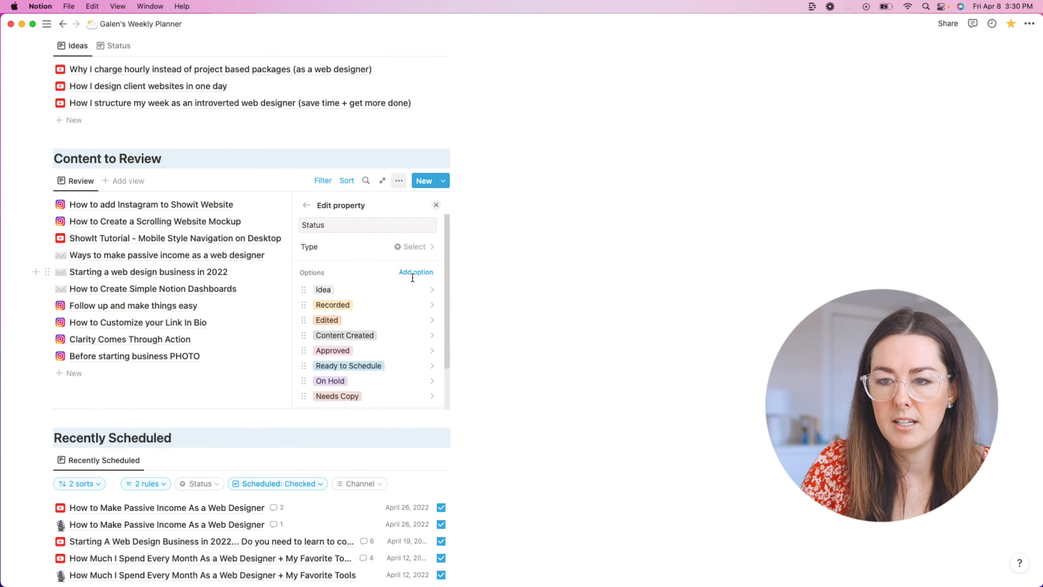
scroll(413, 278, down, 2)
click(354, 374)
click(306, 205)
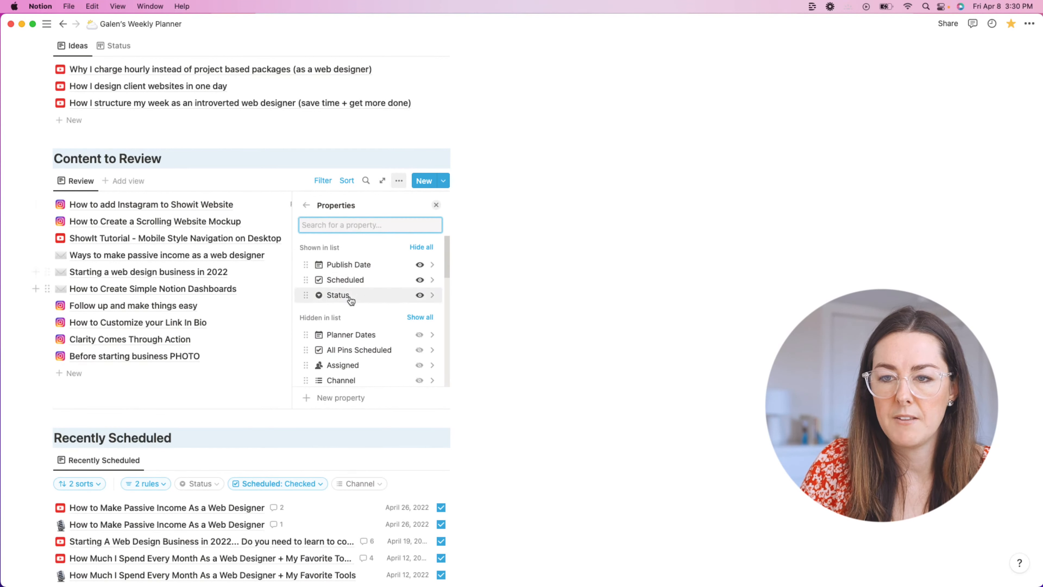
drag(307, 296, 303, 265)
Step: Close the view options and scroll through the planner's lists to check the updated views
click(530, 300)
scroll(527, 298, up, 3)
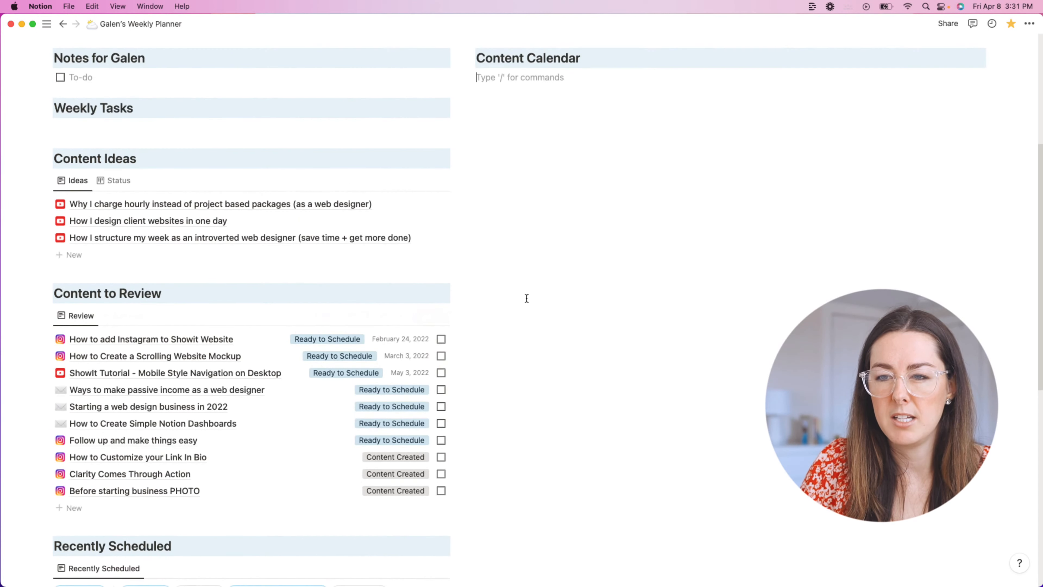
scroll(505, 243, down, 5)
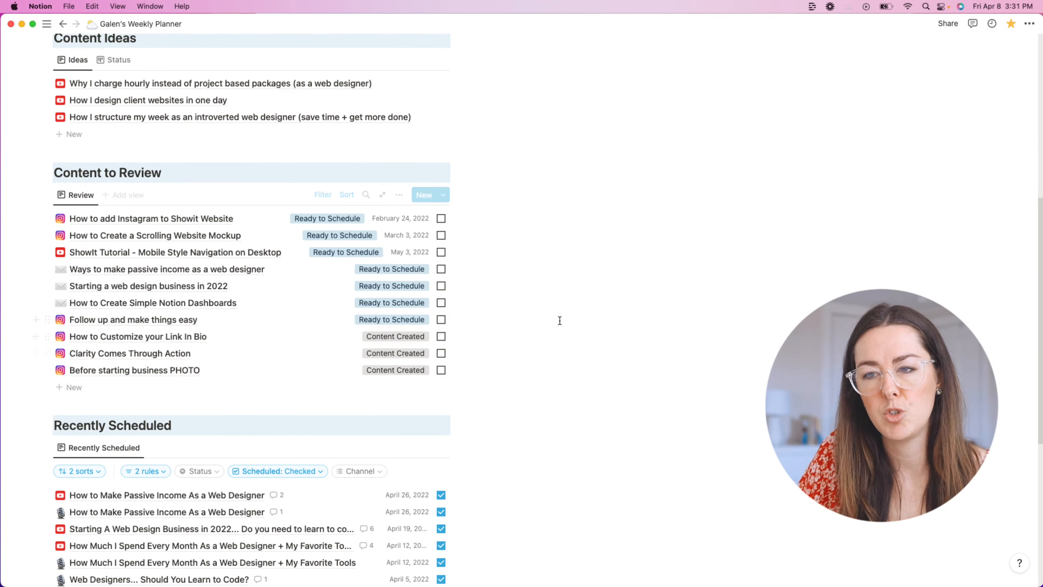
scroll(560, 320, down, 2)
scroll(535, 322, down, 5)
scroll(533, 319, up, 4)
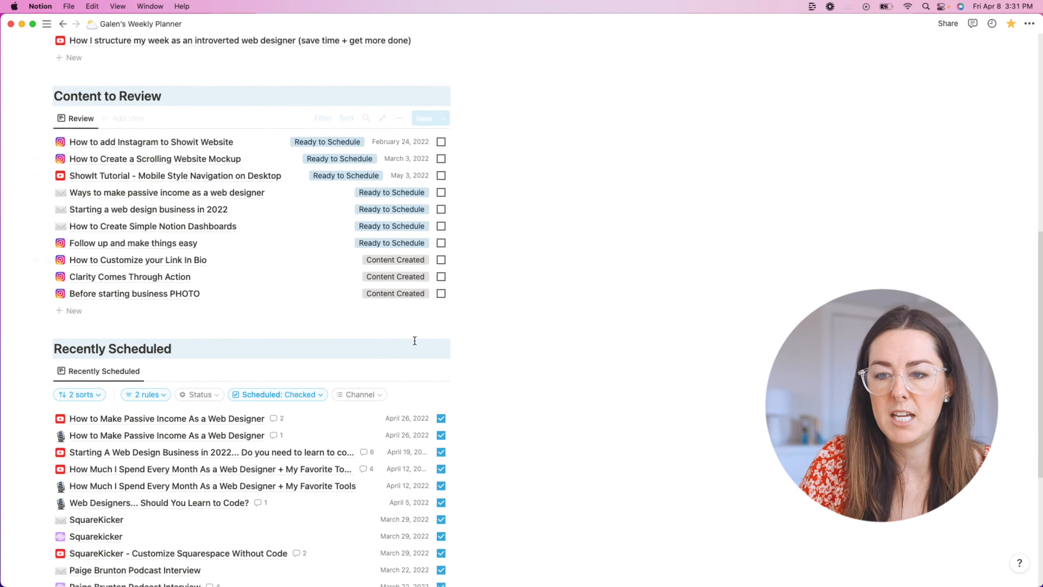
scroll(568, 324, down, 4)
scroll(577, 325, down, 2)
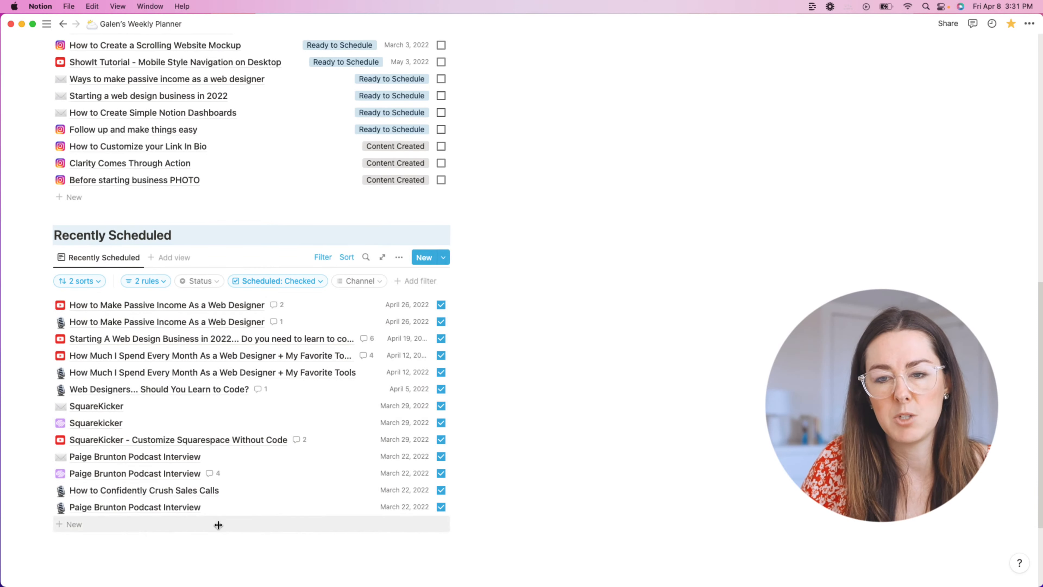
scroll(401, 369, up, 1)
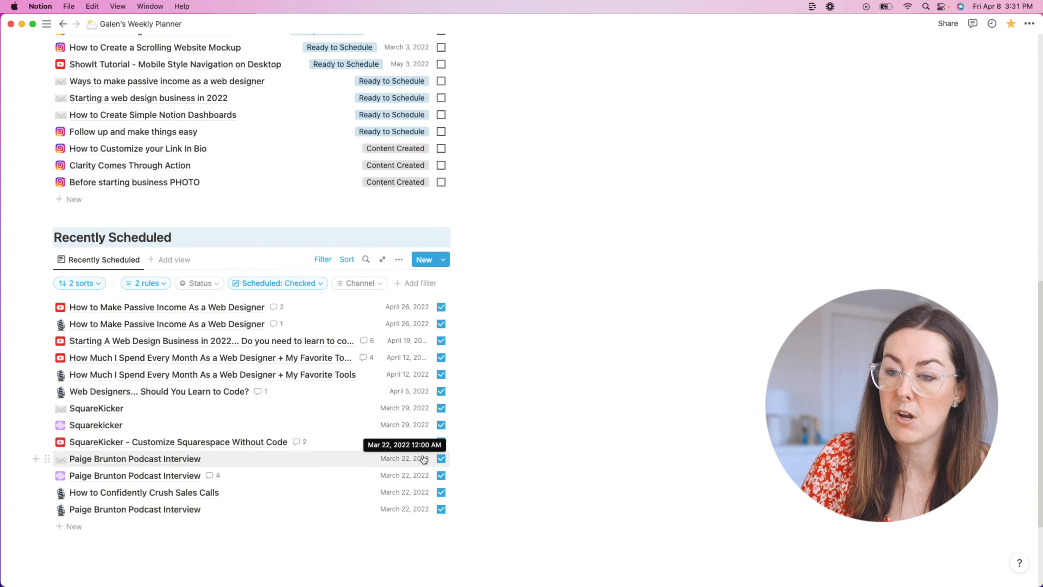
scroll(420, 374, up, 10)
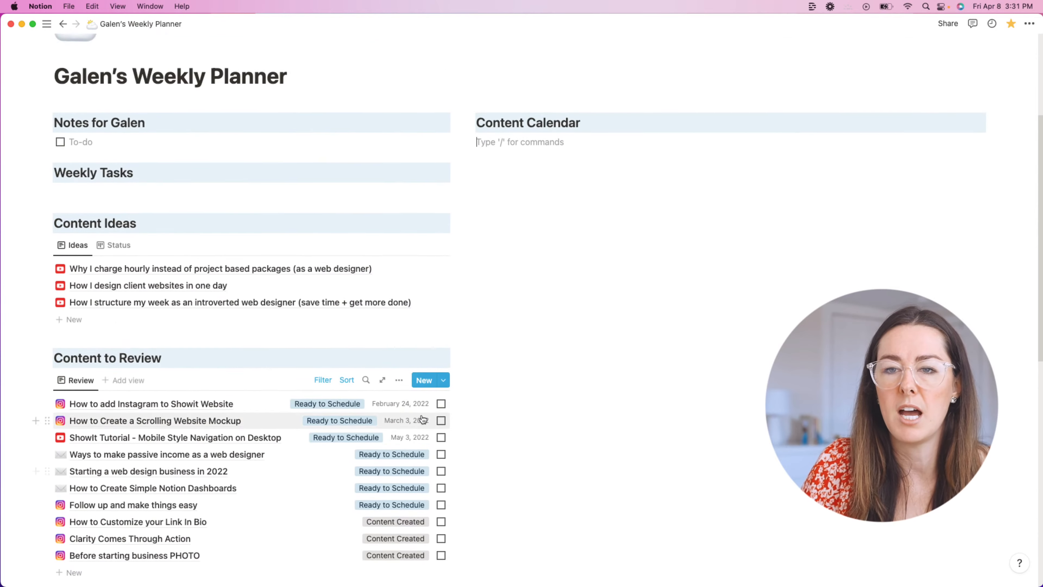
scroll(537, 400, down, 10)
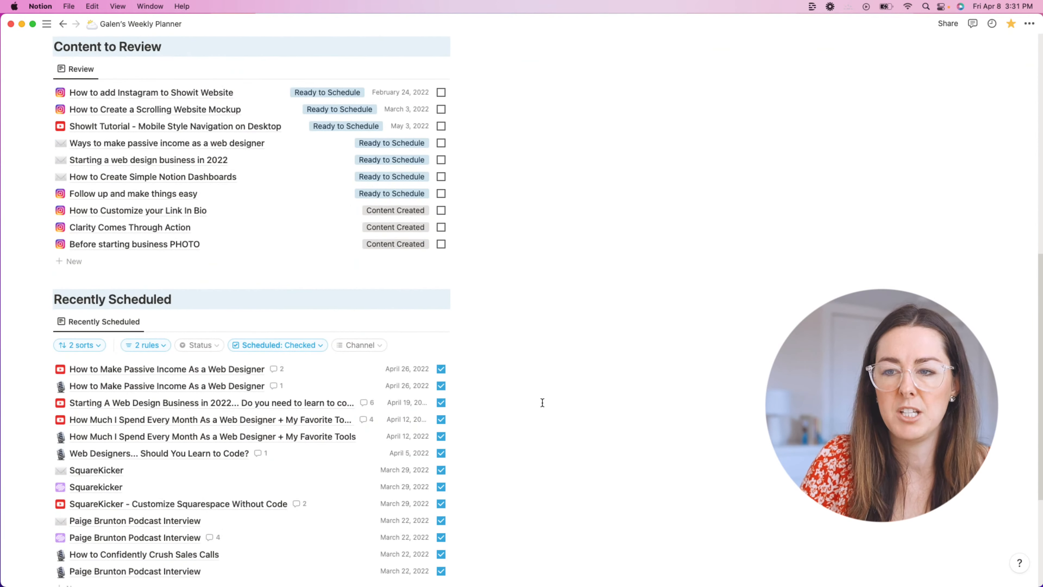
scroll(542, 402, down, 5)
scroll(543, 403, up, 9)
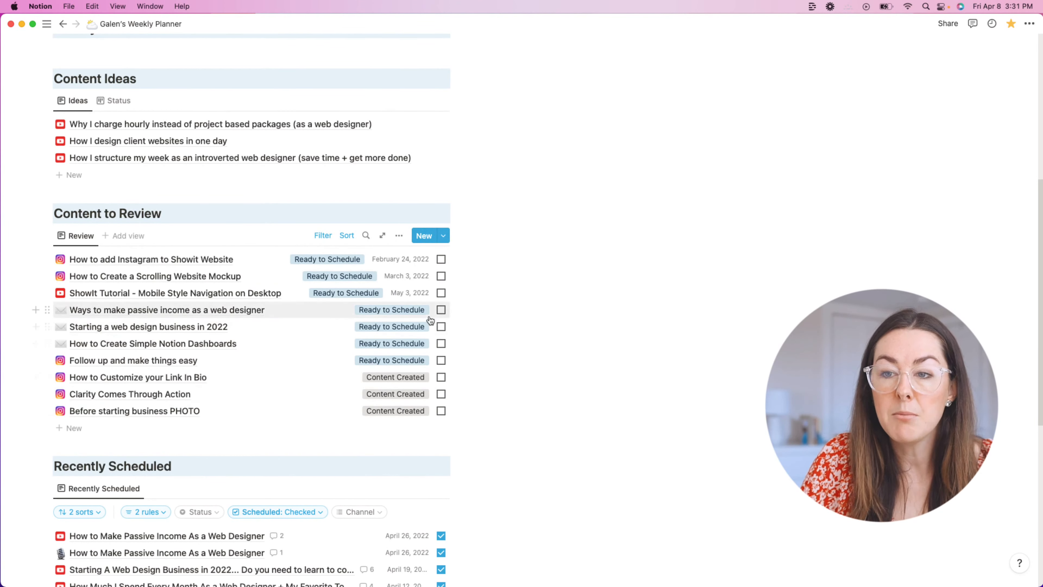
scroll(430, 321, down, 1)
click(328, 222)
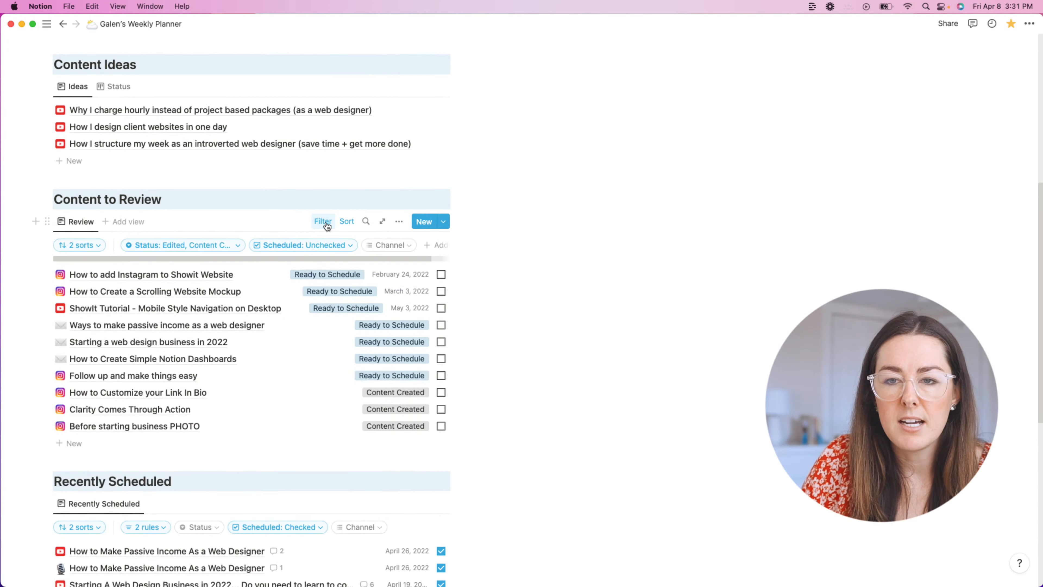
click(178, 246)
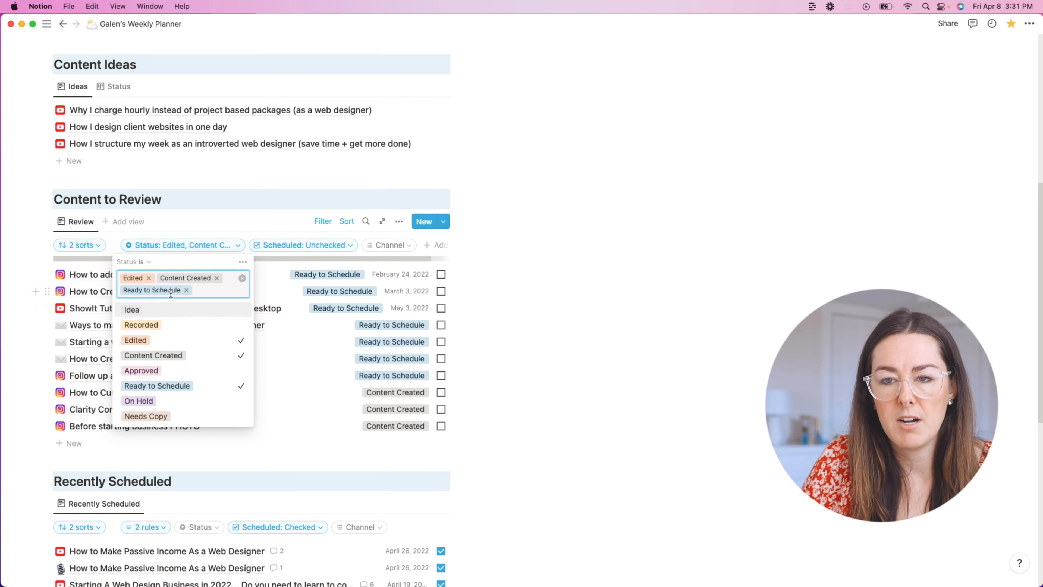
click(233, 376)
click(548, 331)
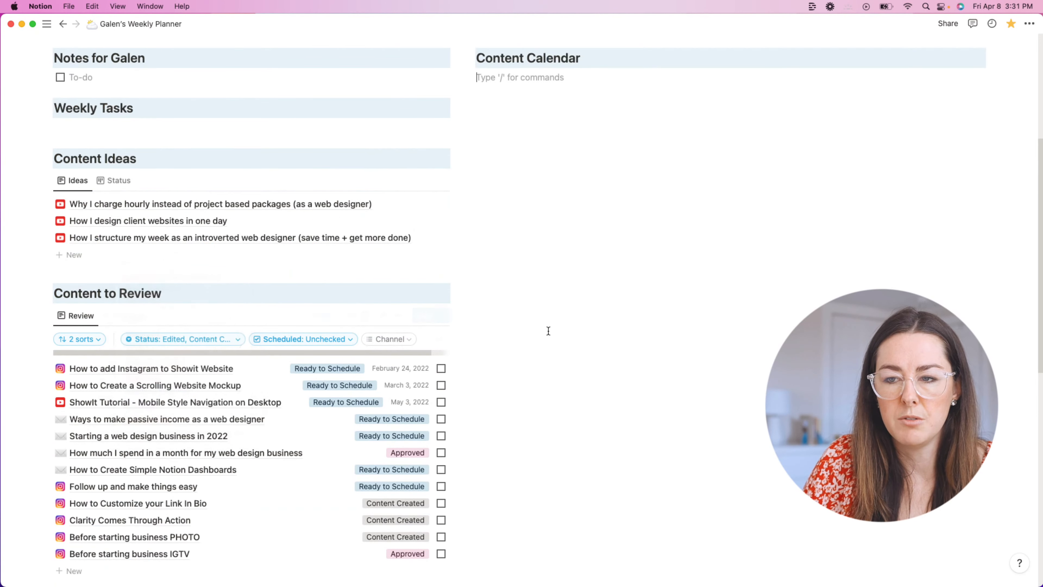
scroll(548, 331, down, 5)
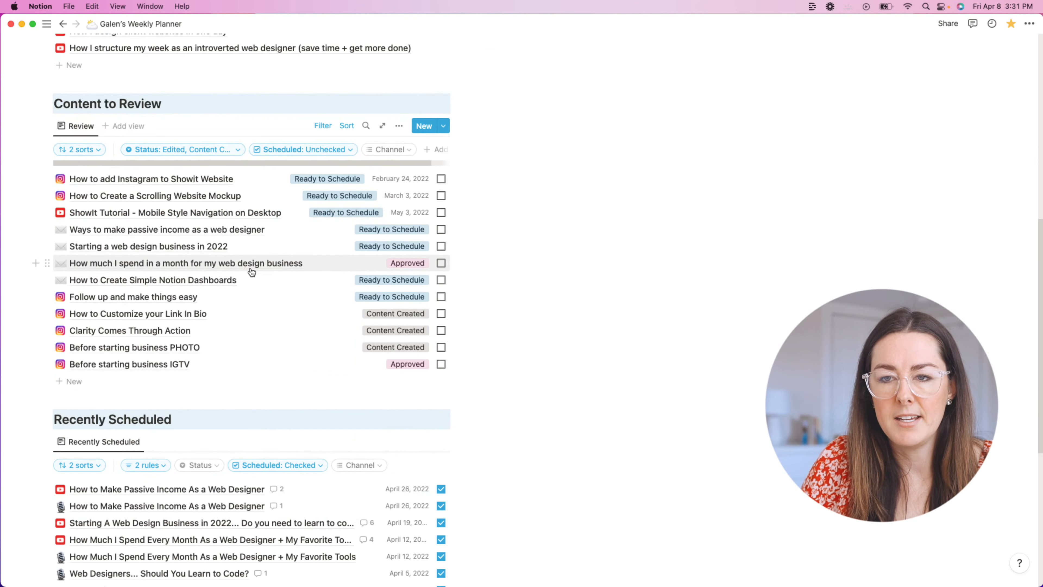
scroll(247, 271, down, 3)
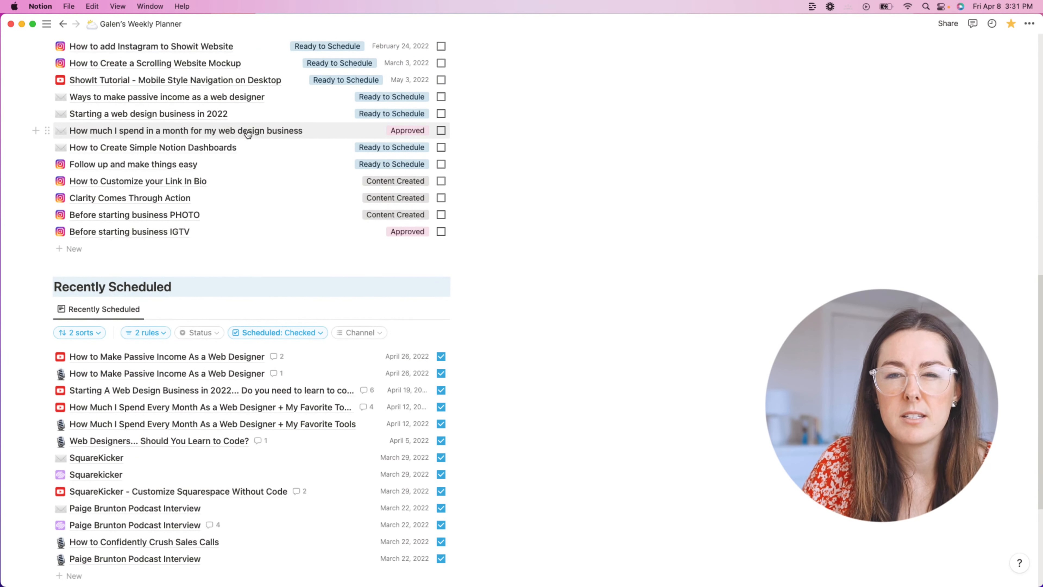
click(442, 131)
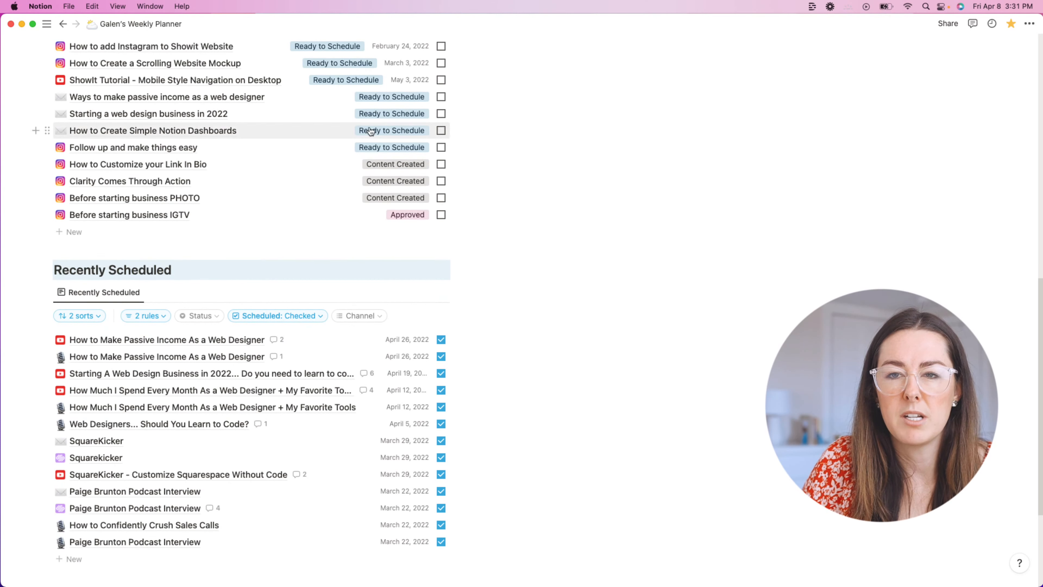
scroll(186, 142, up, 2)
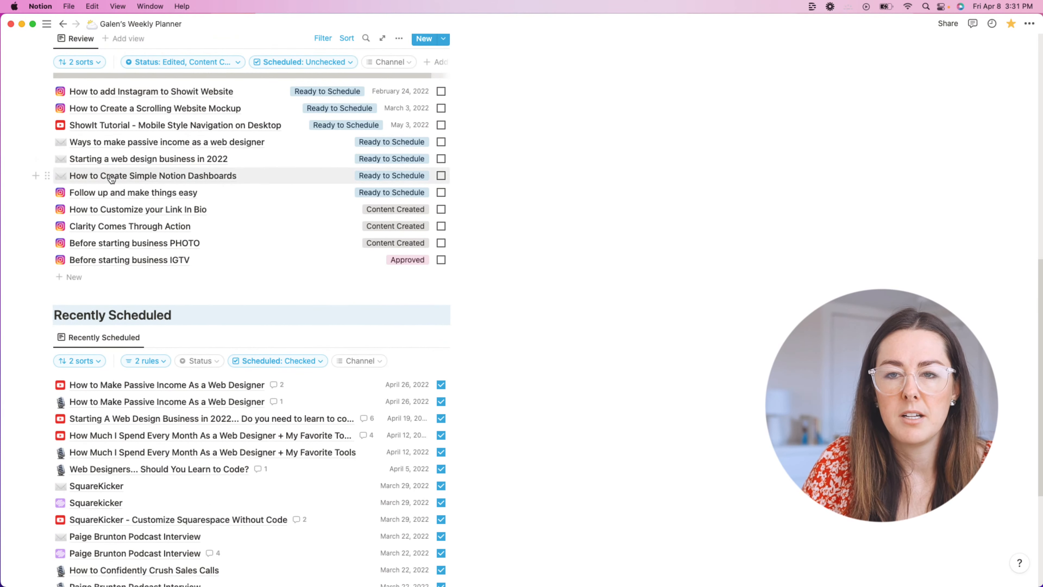
click(442, 176)
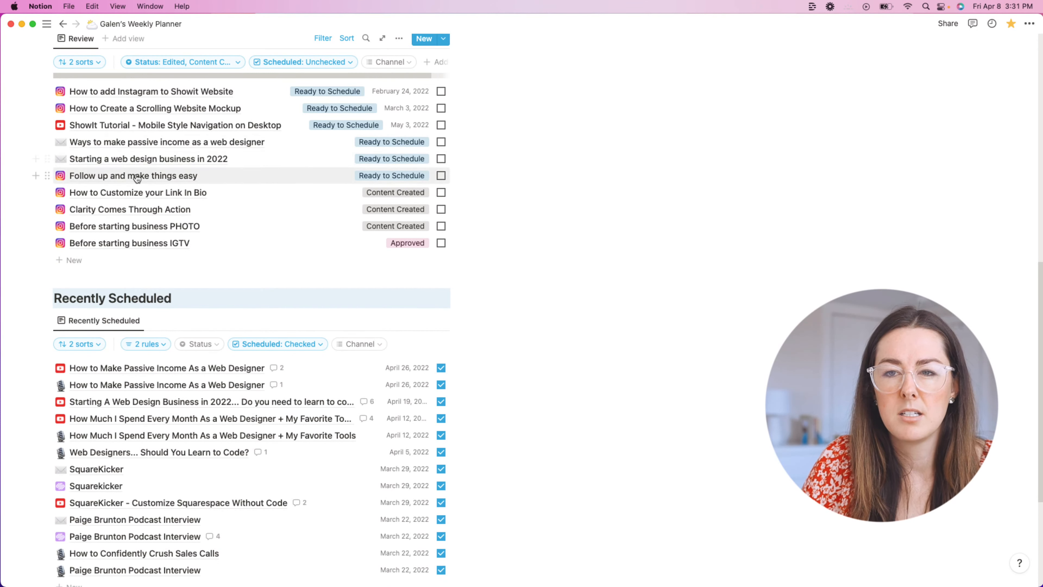
scroll(174, 203, down, 5)
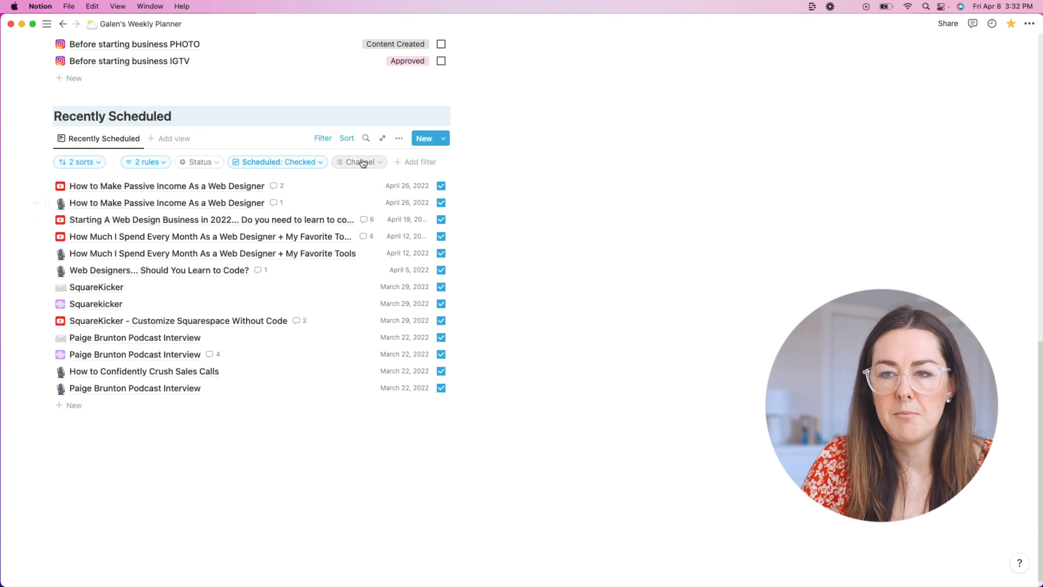
click(258, 164)
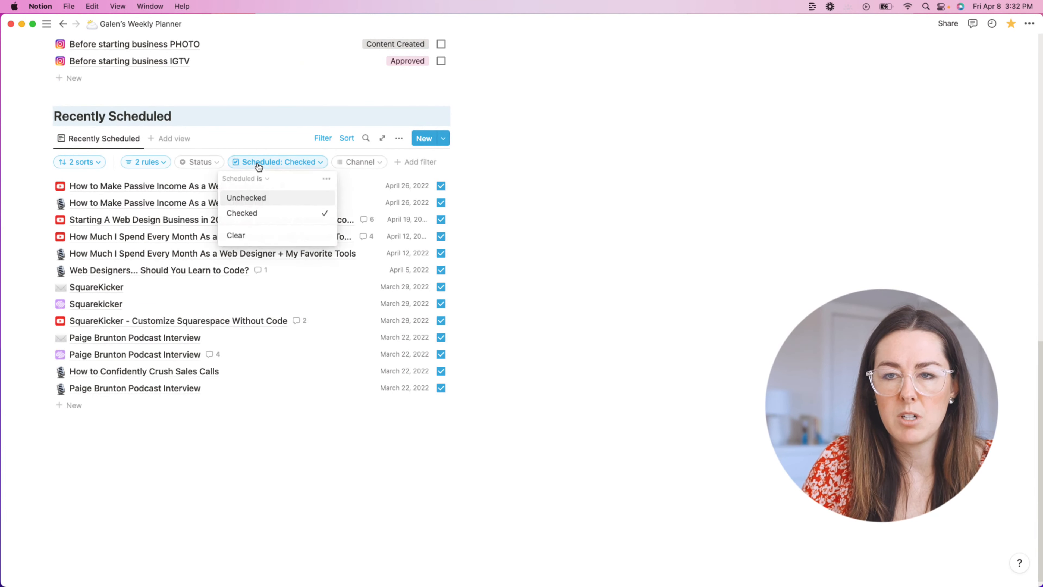
click(624, 165)
scroll(625, 164, up, 12)
scroll(268, 326, down, 2)
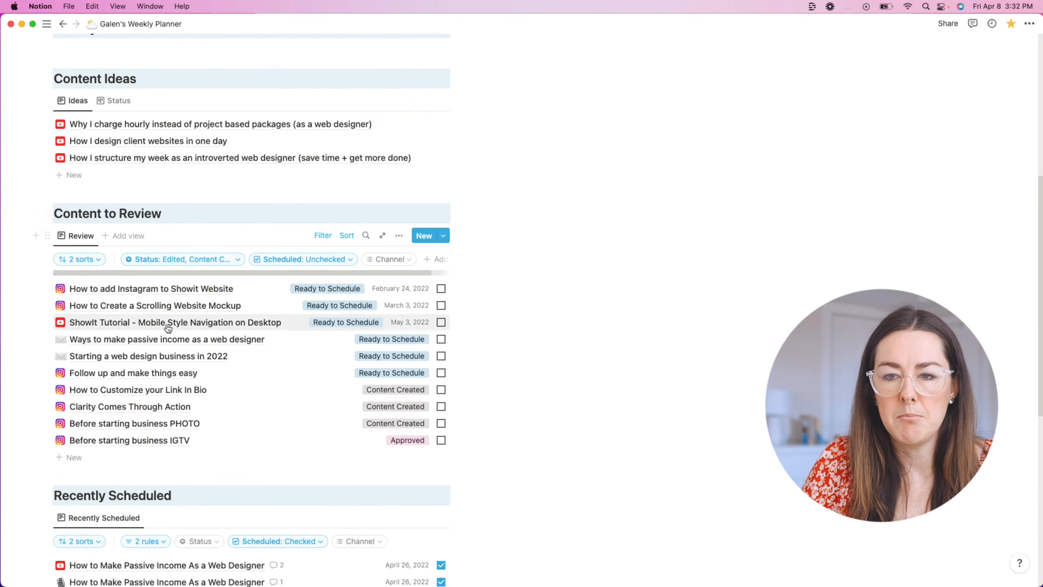
click(193, 260)
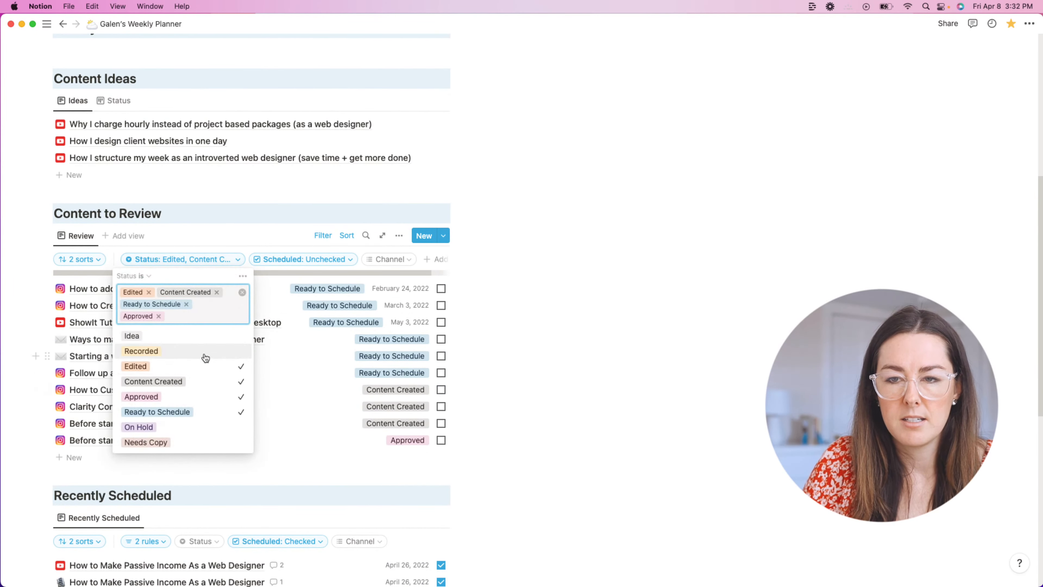
click(214, 352)
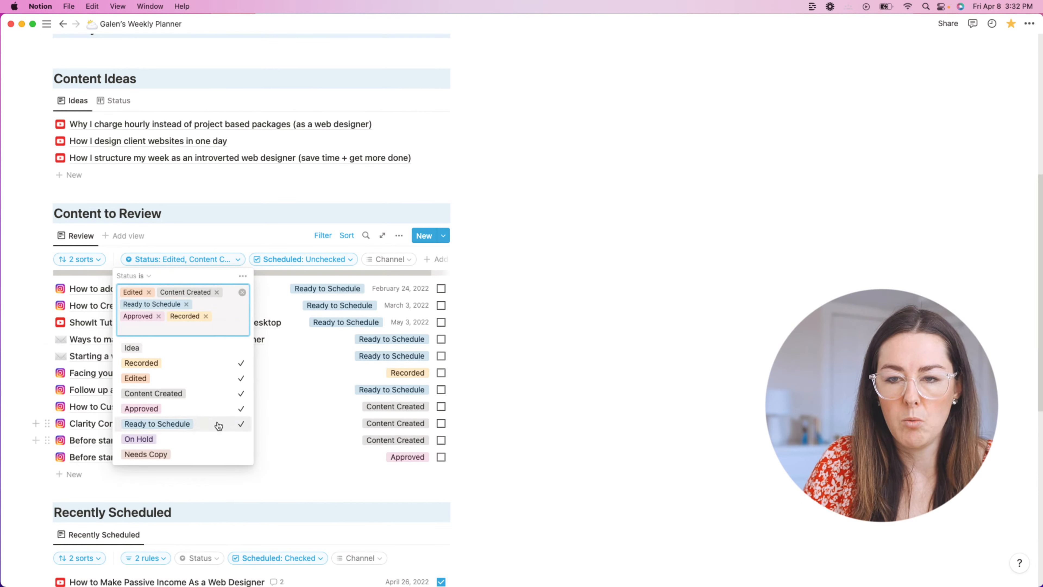
click(225, 367)
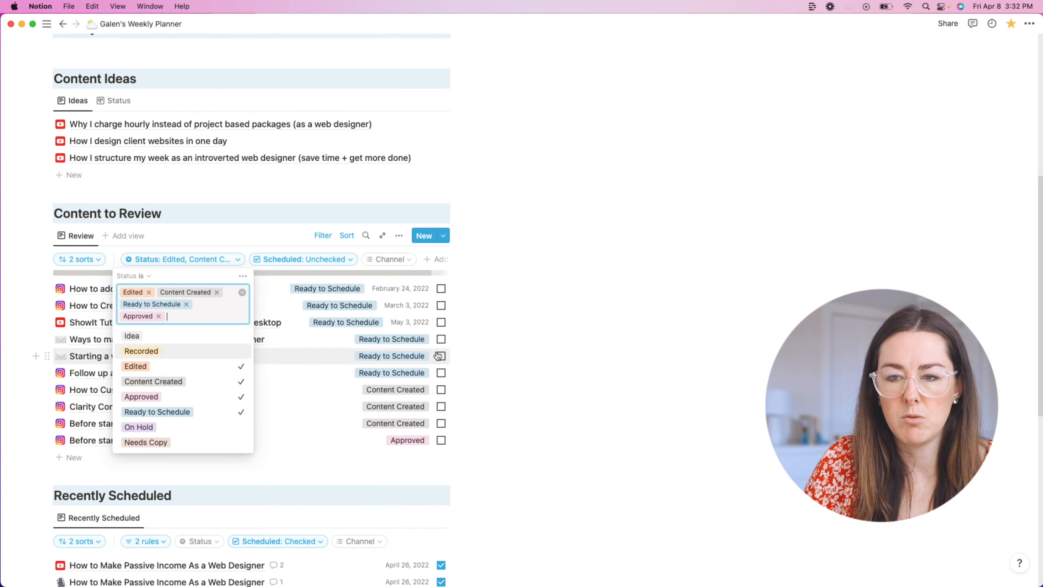
click(467, 341)
scroll(467, 341, down, 8)
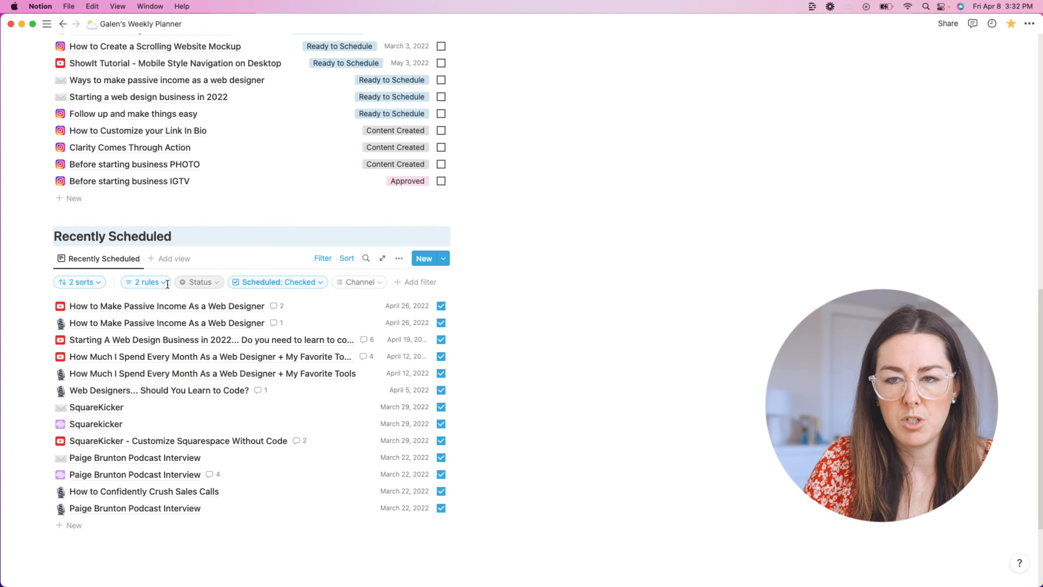
click(132, 284)
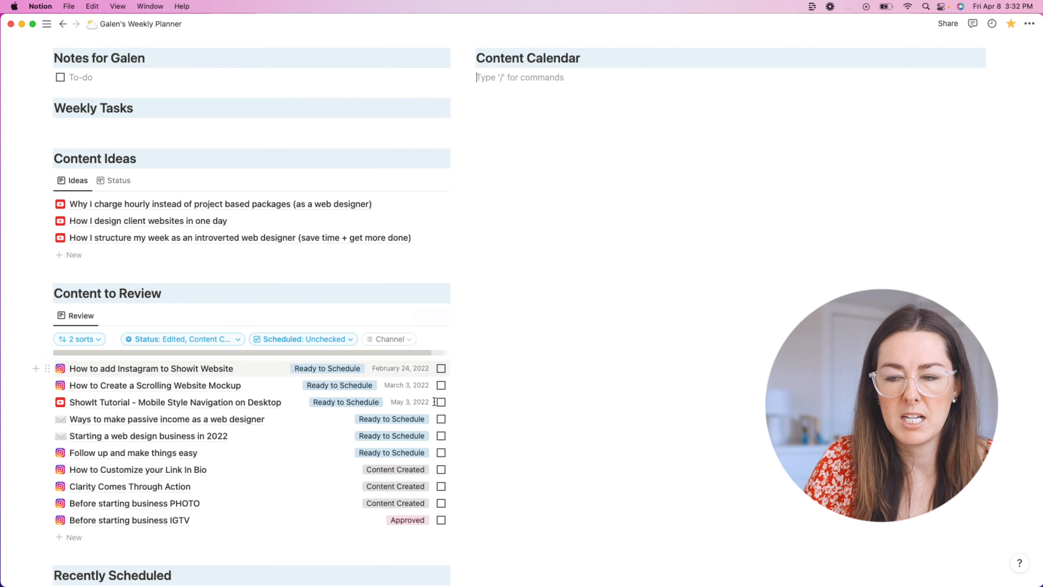
scroll(461, 406, down, 15)
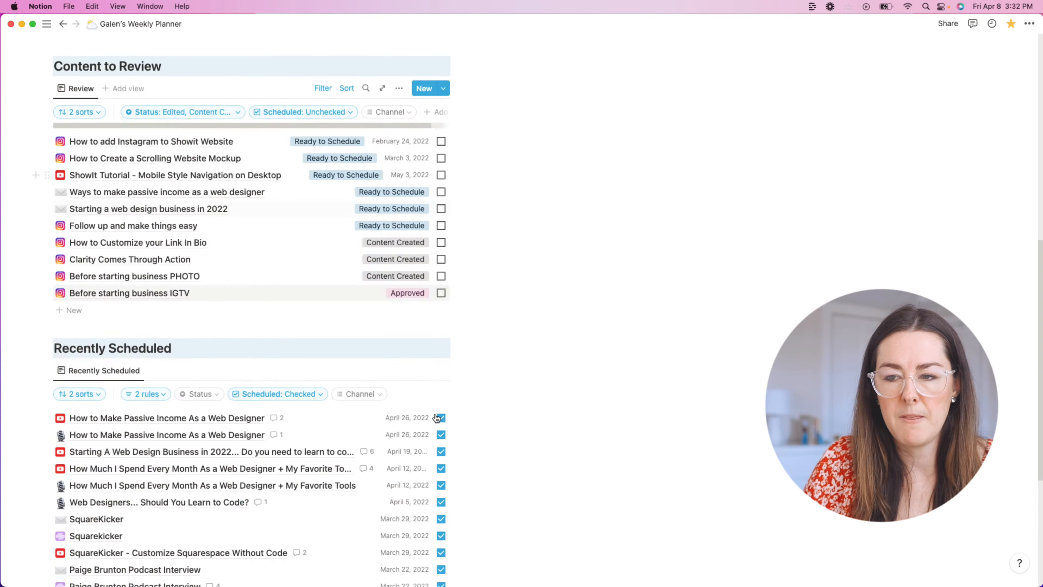
scroll(461, 406, up, 5)
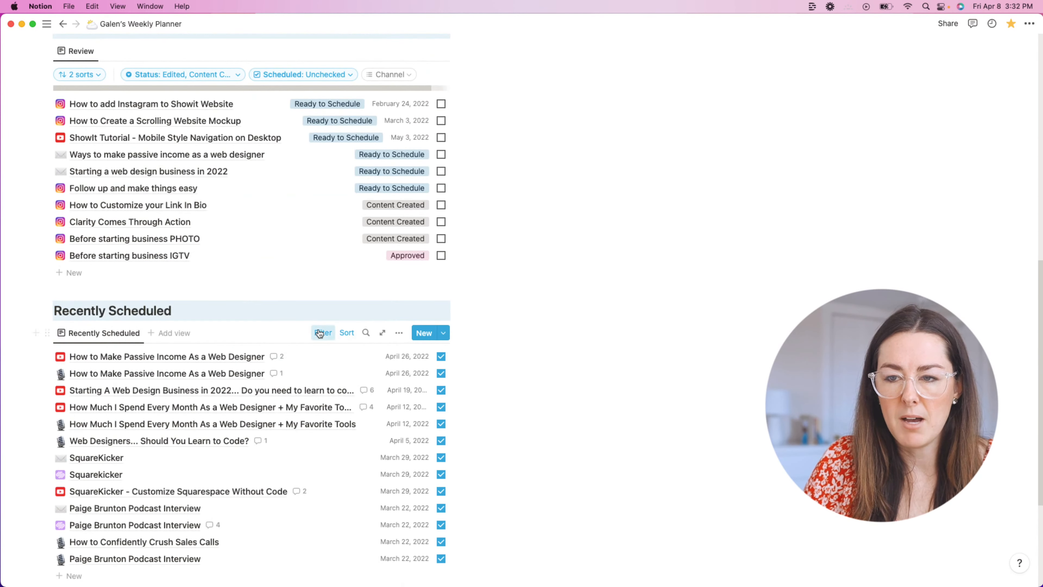
scroll(463, 343, up, 2)
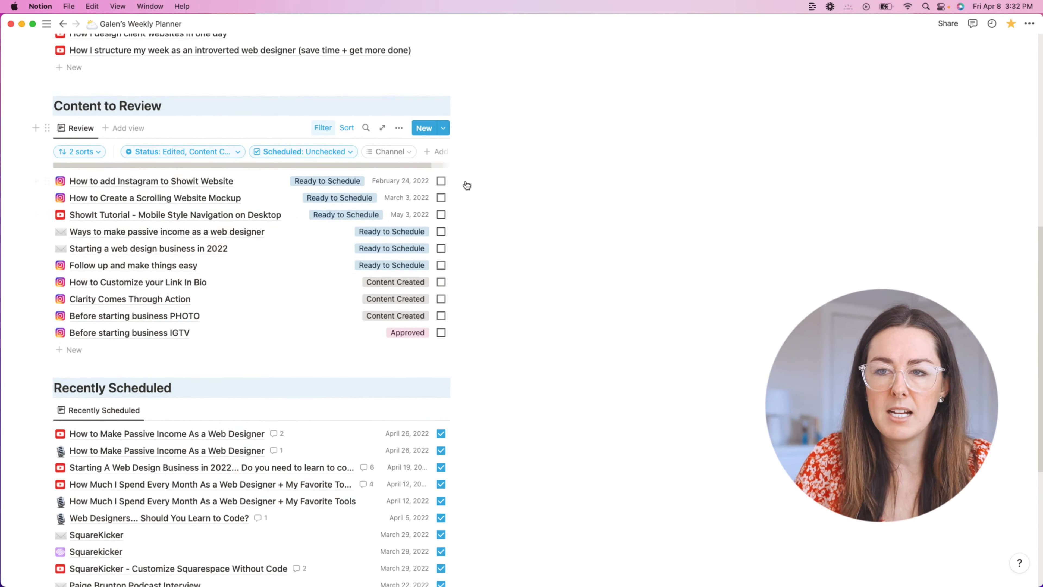
scroll(467, 185, up, 3)
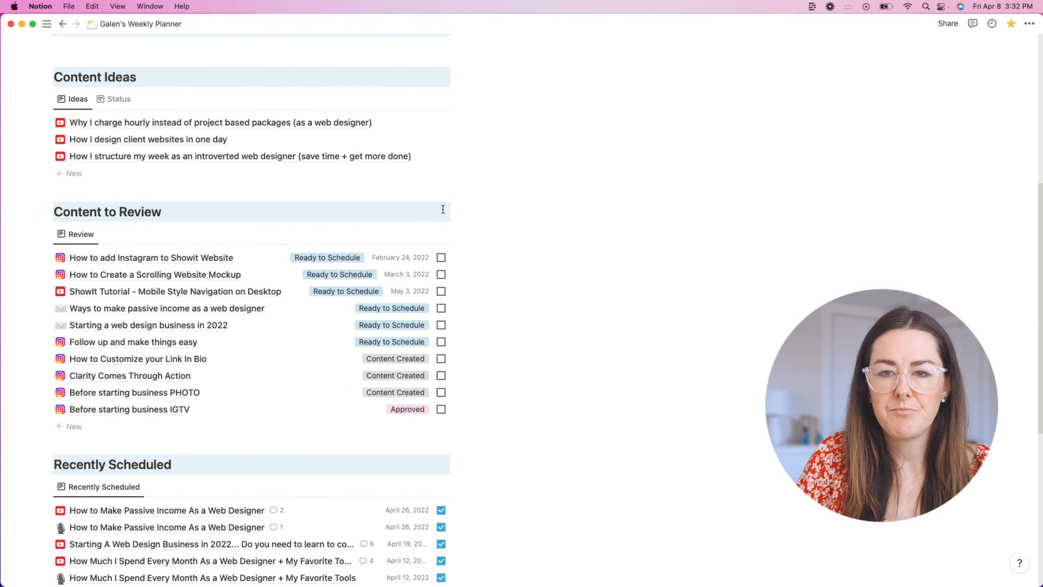
scroll(443, 209, down, 6)
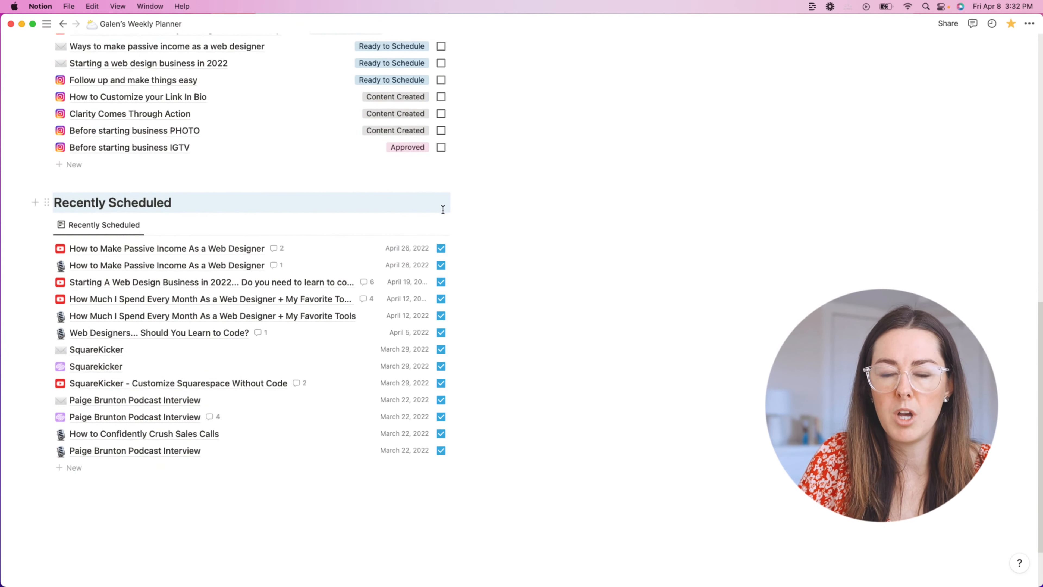
scroll(444, 209, down, 2)
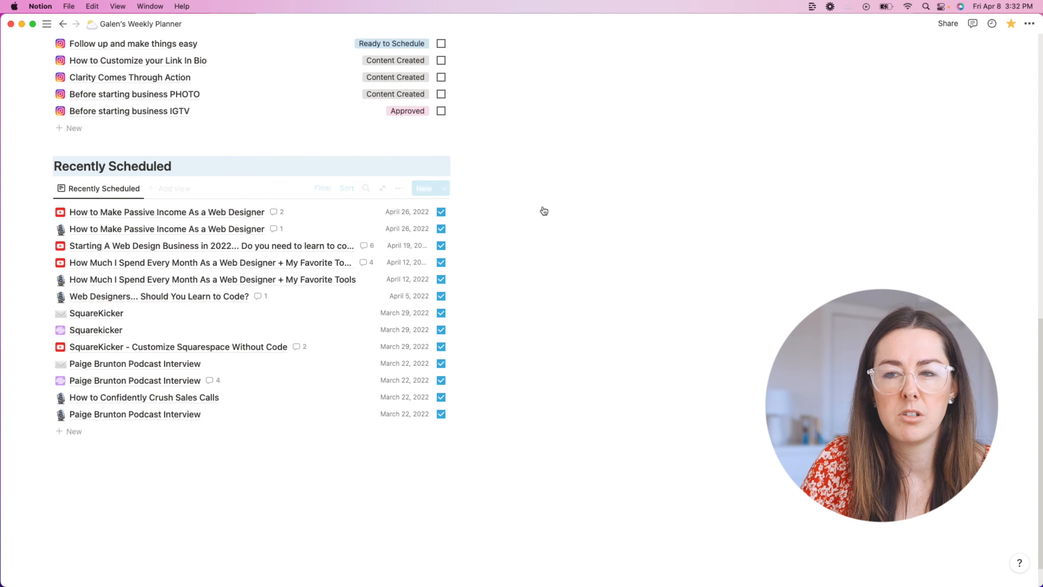
scroll(522, 204, up, 8)
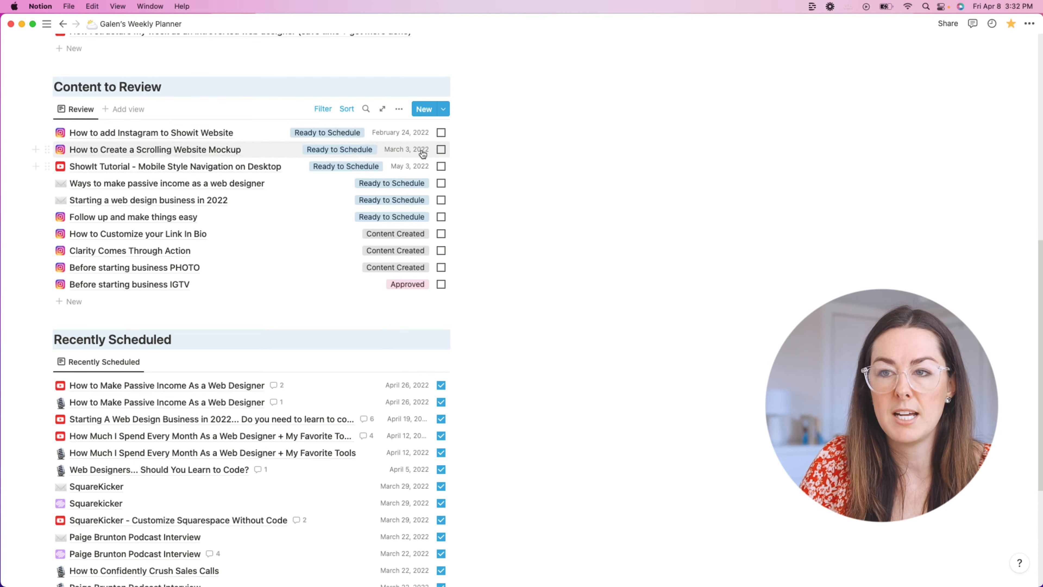
scroll(535, 188, up, 10)
Step: Start a block under Content Calendar and try pasting the Review database, then undo it
click(504, 136)
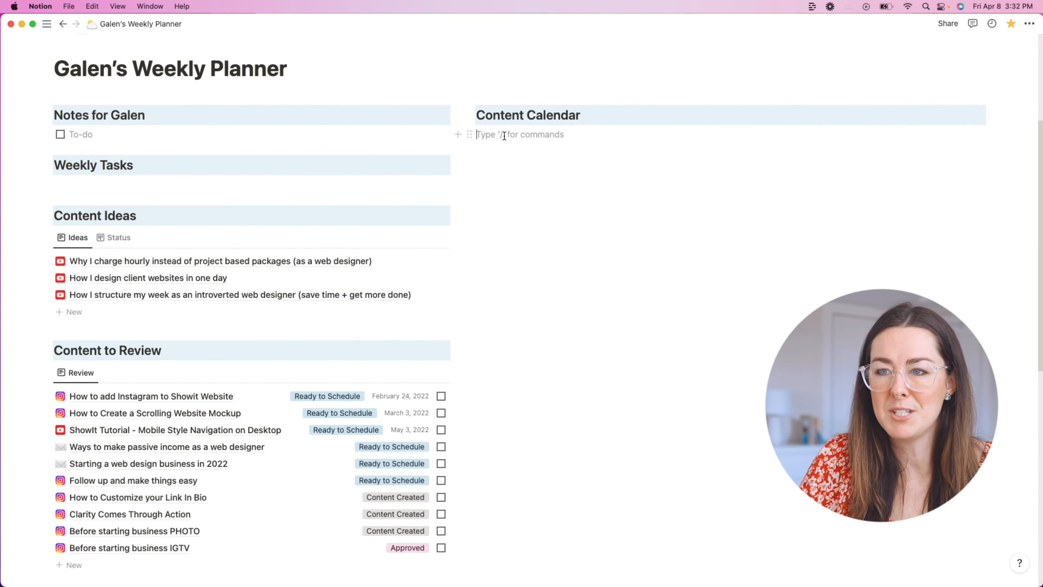
text(/content)
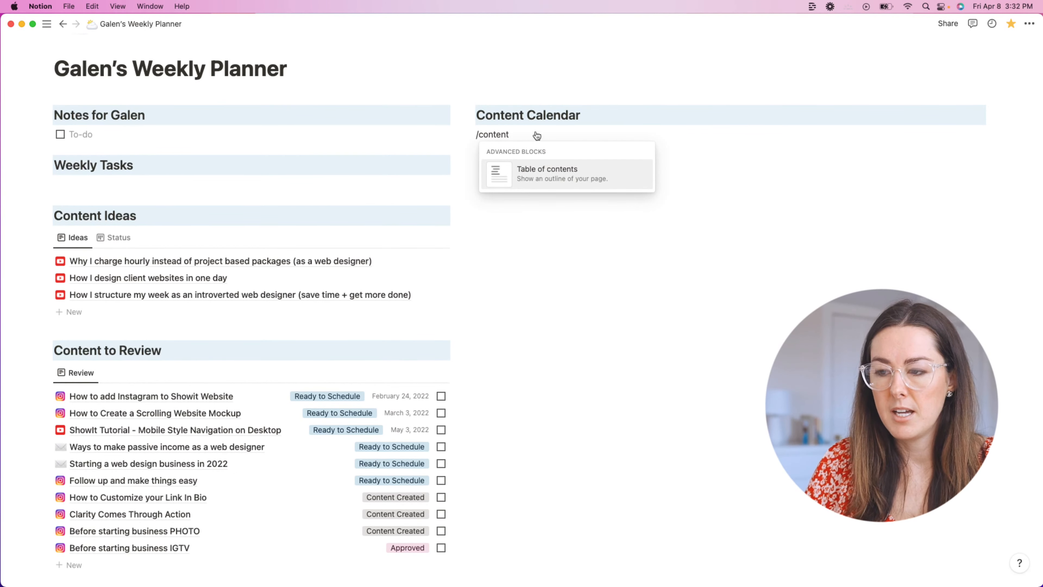
key(BackSpace)
key(BackSpace)
key(BackSpace)
key(BackSpace)
key(BackSpace)
key(BackSpace)
key(BackSpace)
key(BackSpace)
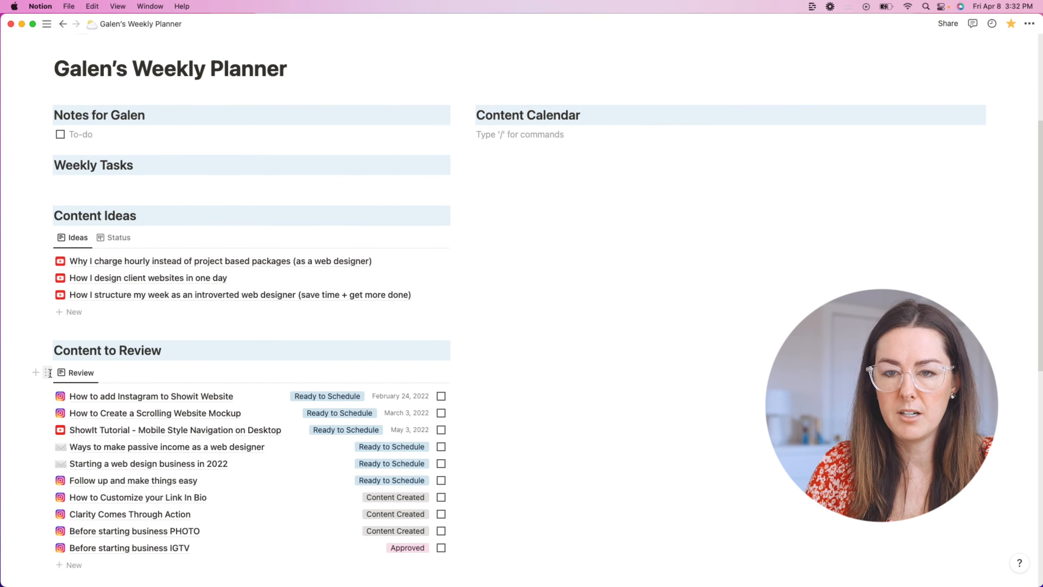
click(49, 373)
key(Escape)
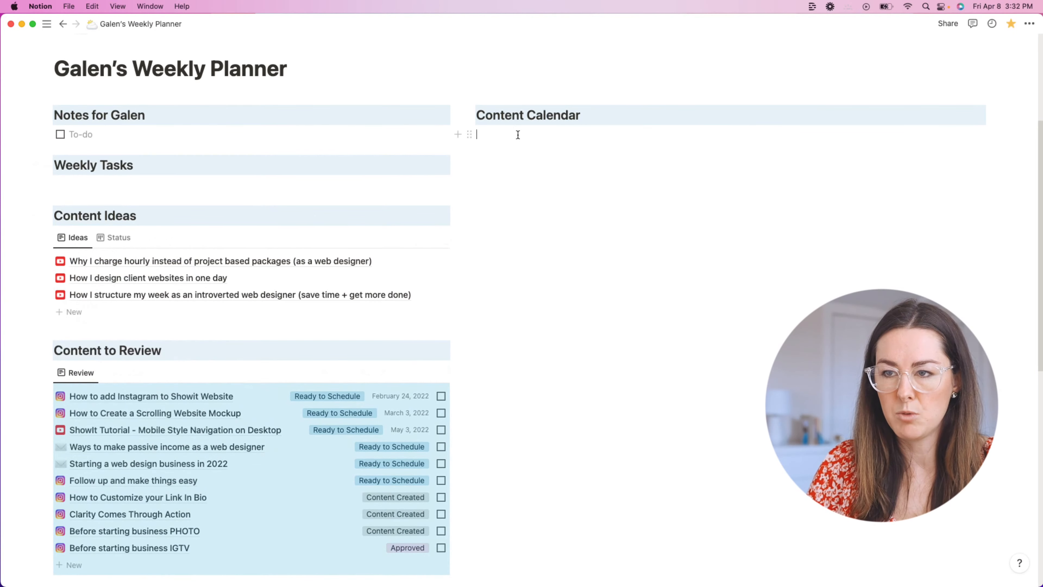
key(cmd+v)
key(cmd+z)
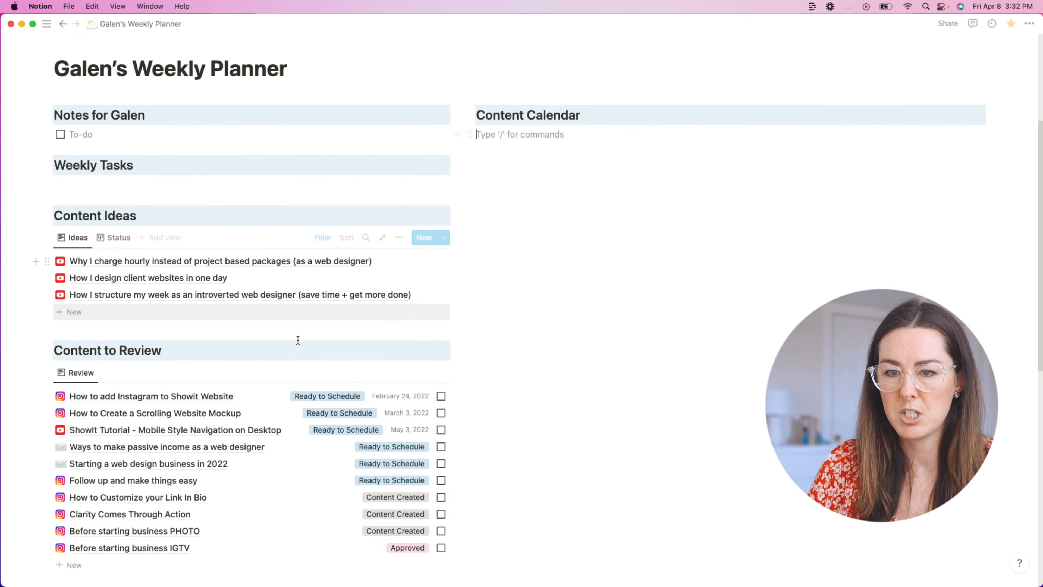
Step: Copy the Review database block and paste it under the Content Calendar heading
scroll(299, 340, down, 2)
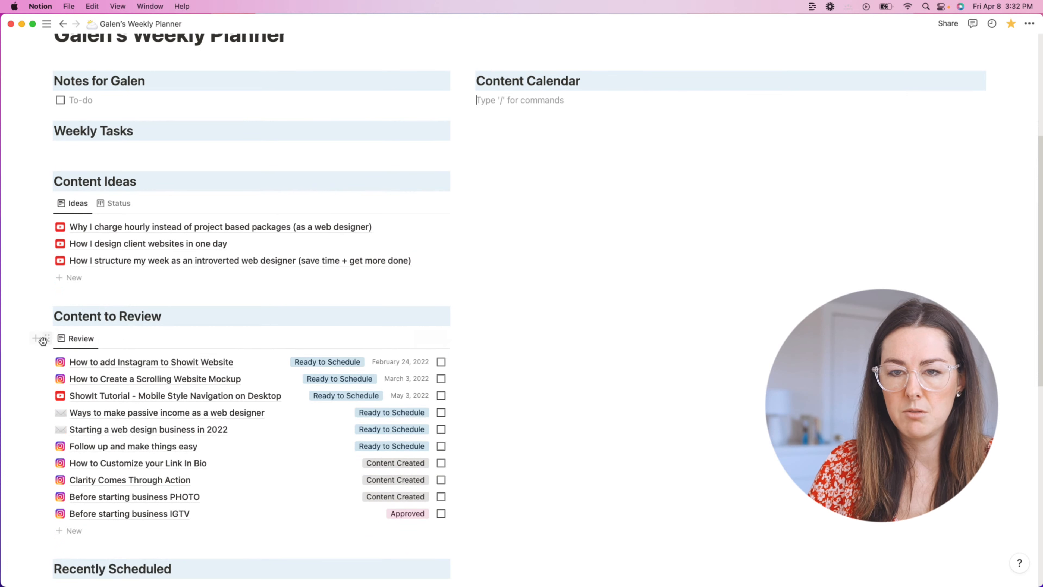
click(45, 339)
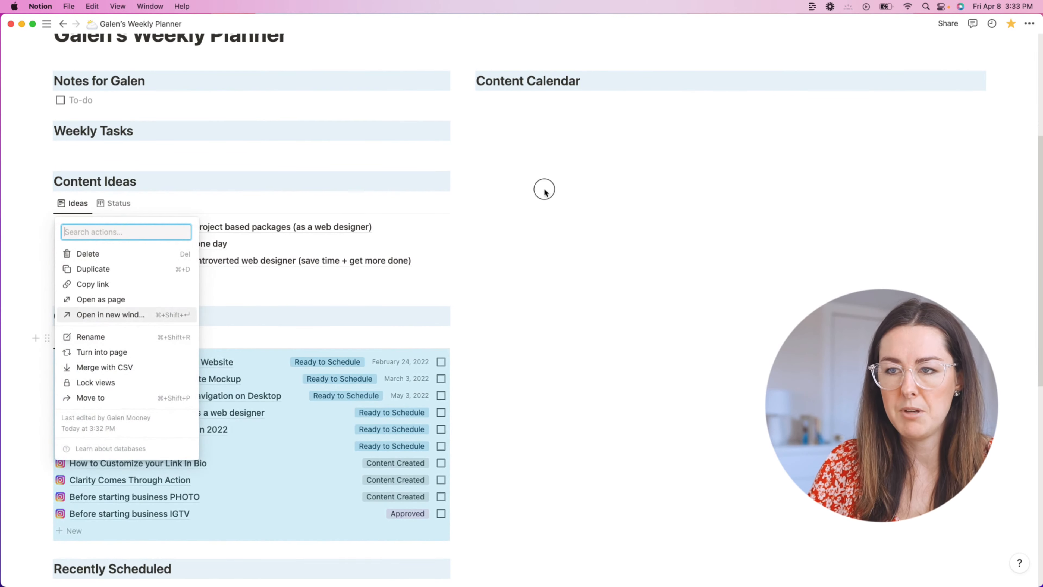
key(Escape)
click(538, 109)
key(cmd+v)
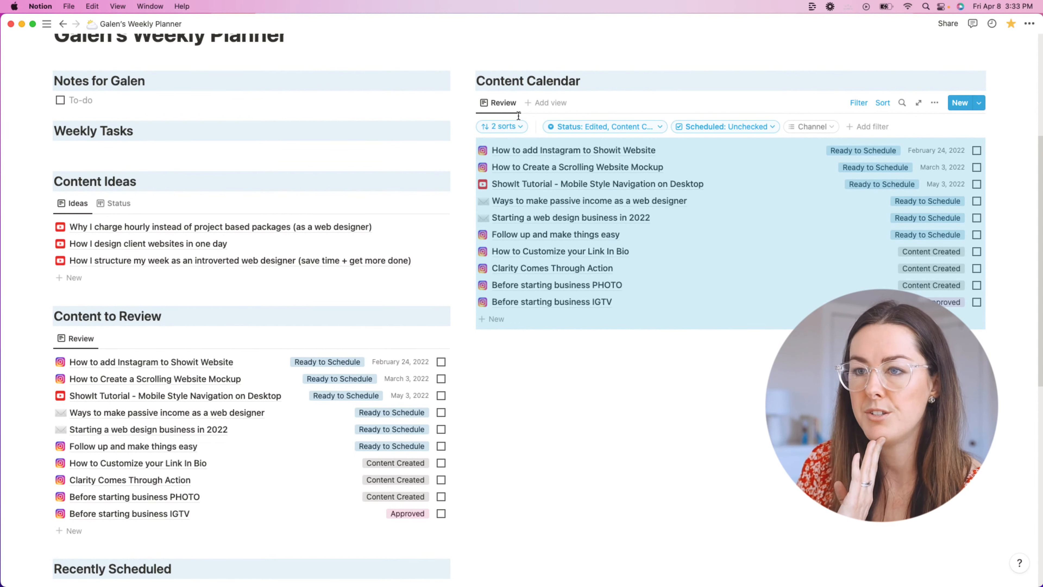
click(510, 103)
Step: Rename the pasted view 'Publish Date' and switch its layout to a month Calendar
click(516, 124)
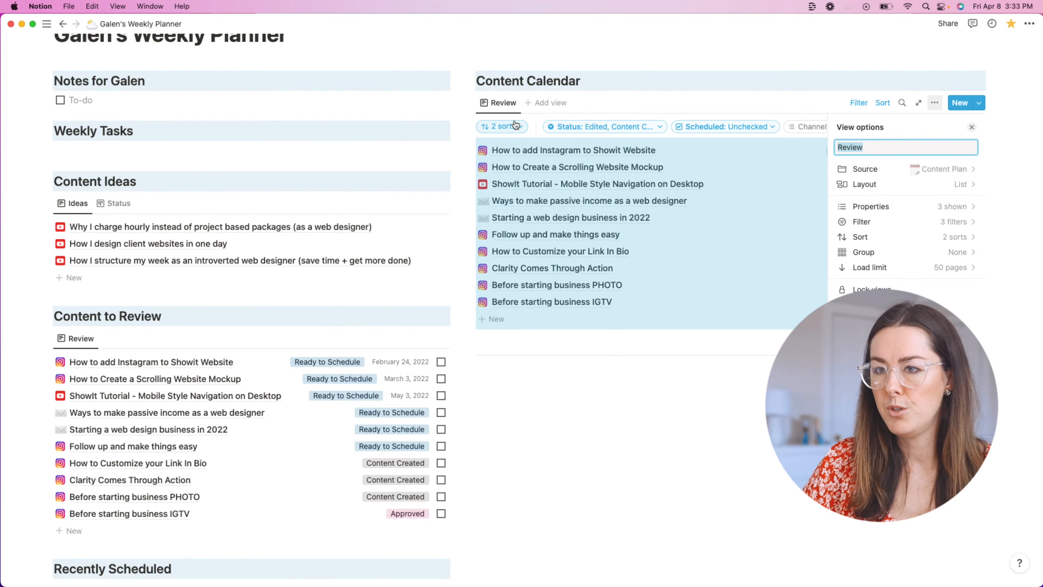
text(Publi)
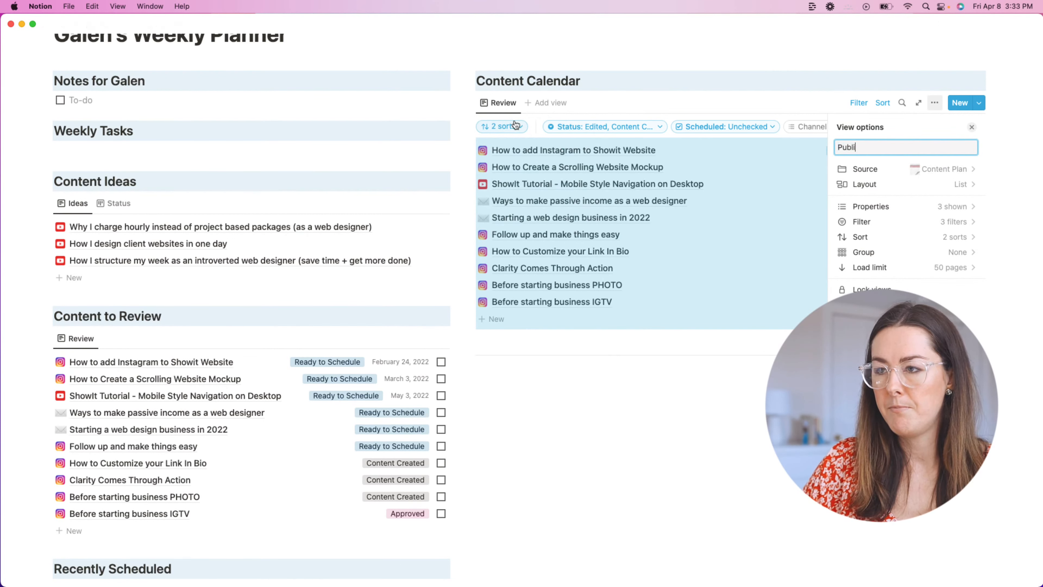
text(sh Date)
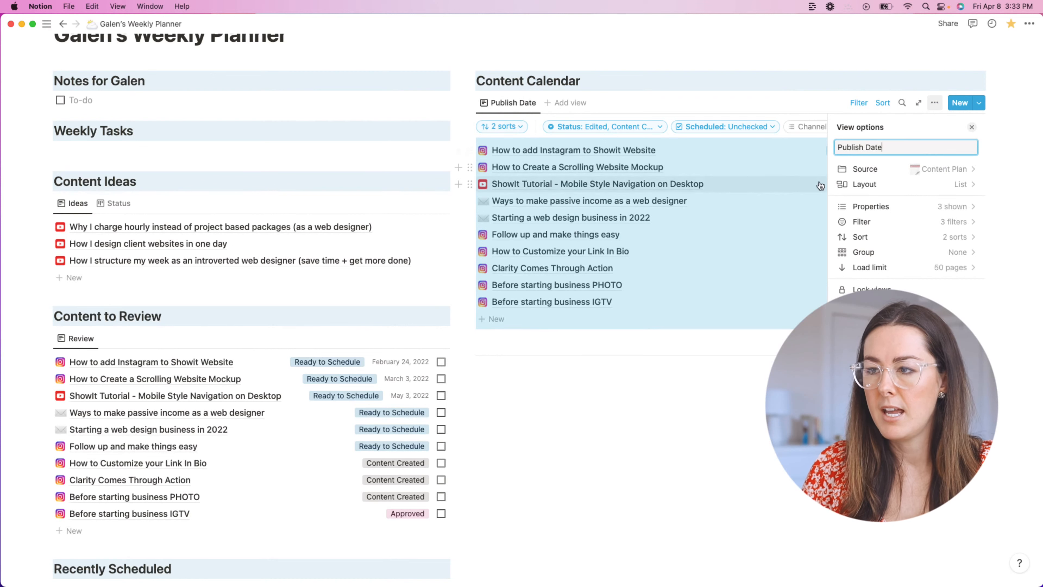
click(957, 184)
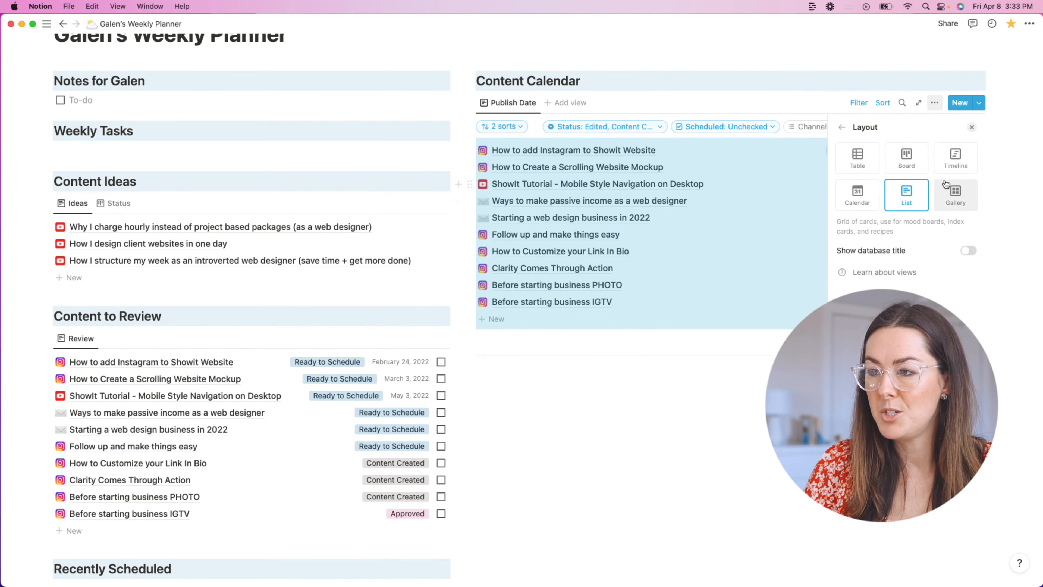
click(862, 189)
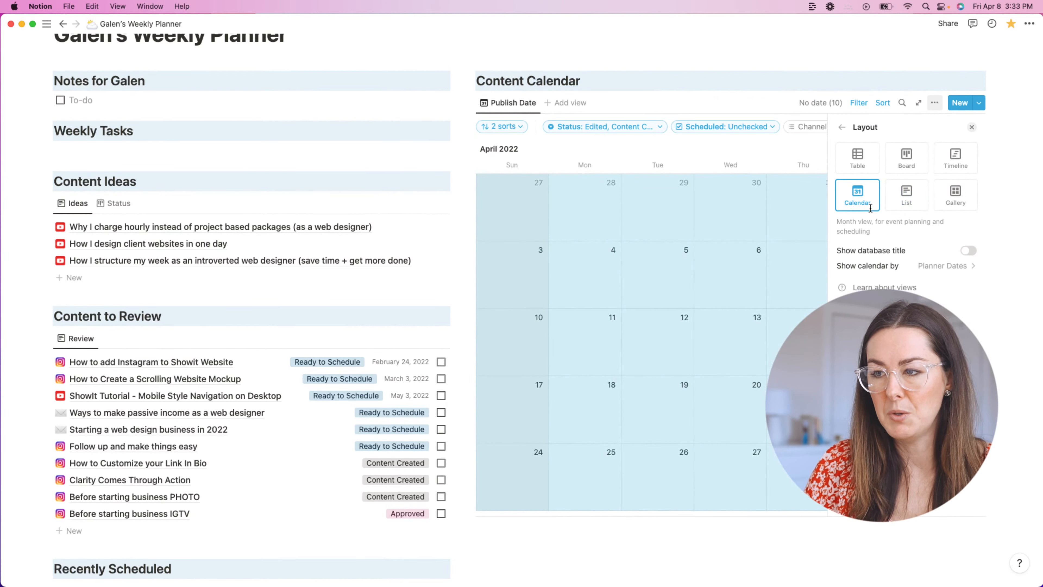
click(842, 127)
Step: Clear the Scheduled and Status filter values on the Publish Date calendar
click(1015, 160)
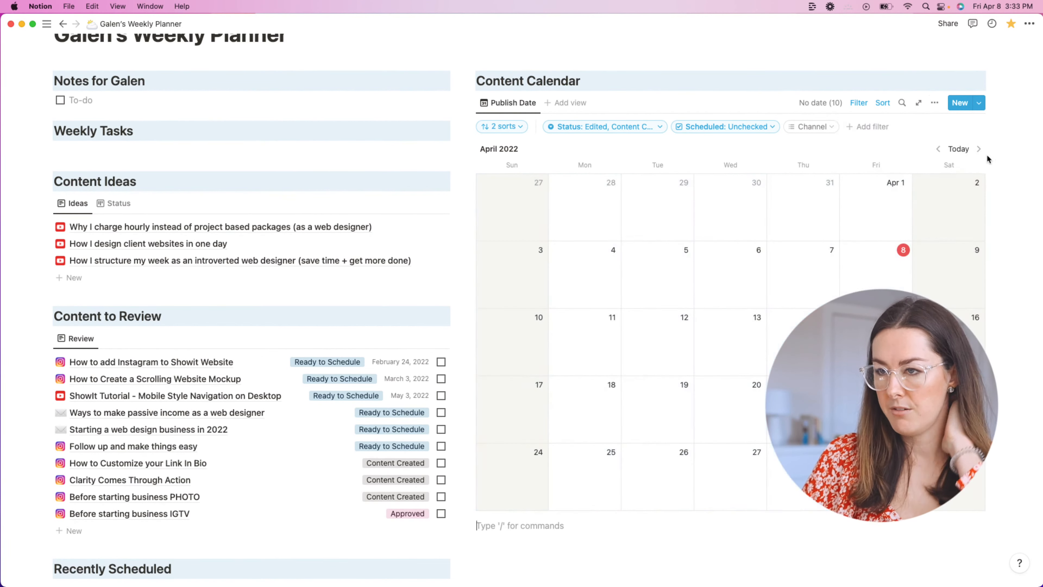
click(741, 128)
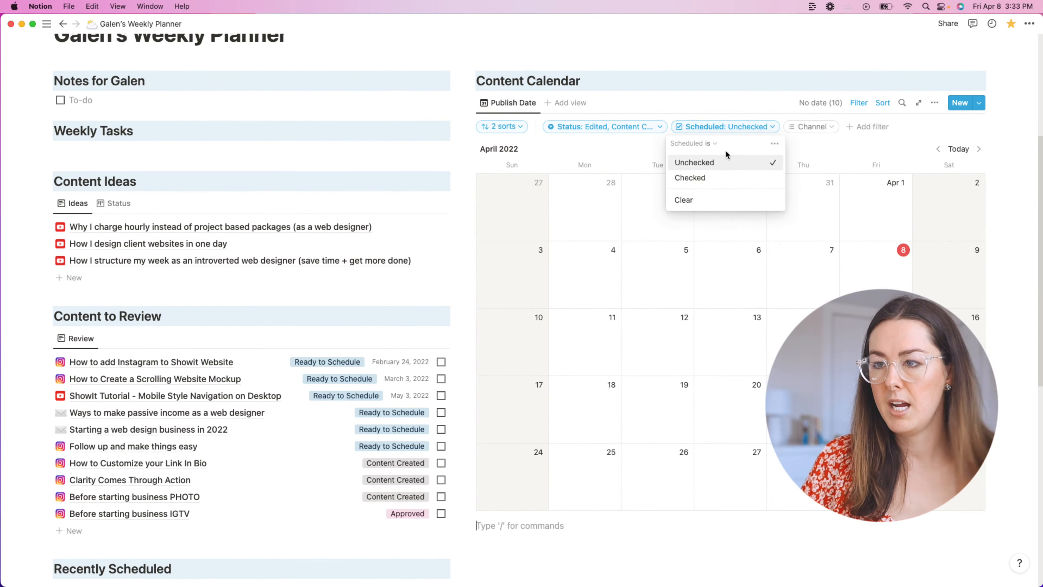
click(723, 201)
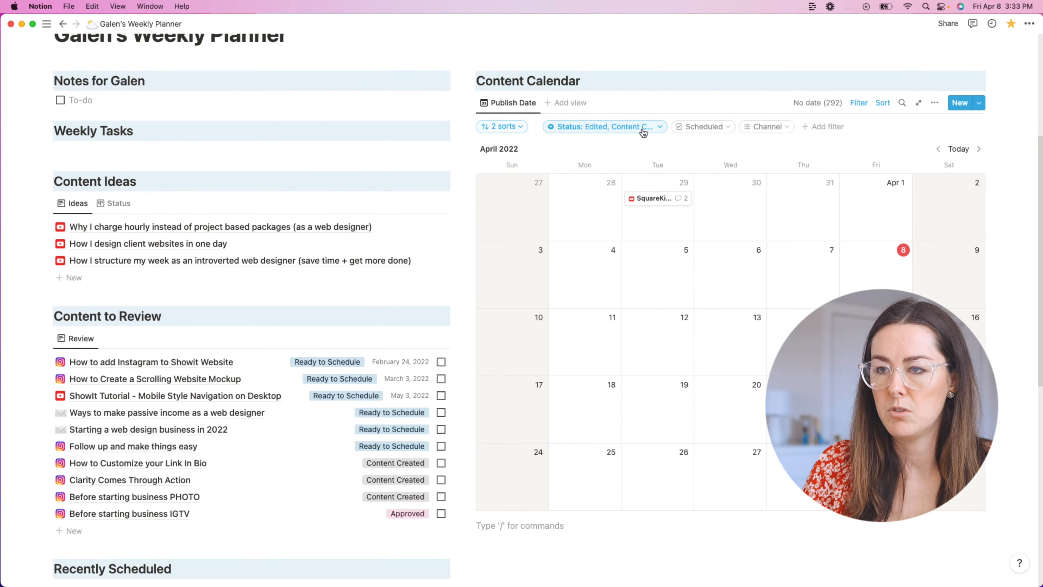
click(617, 128)
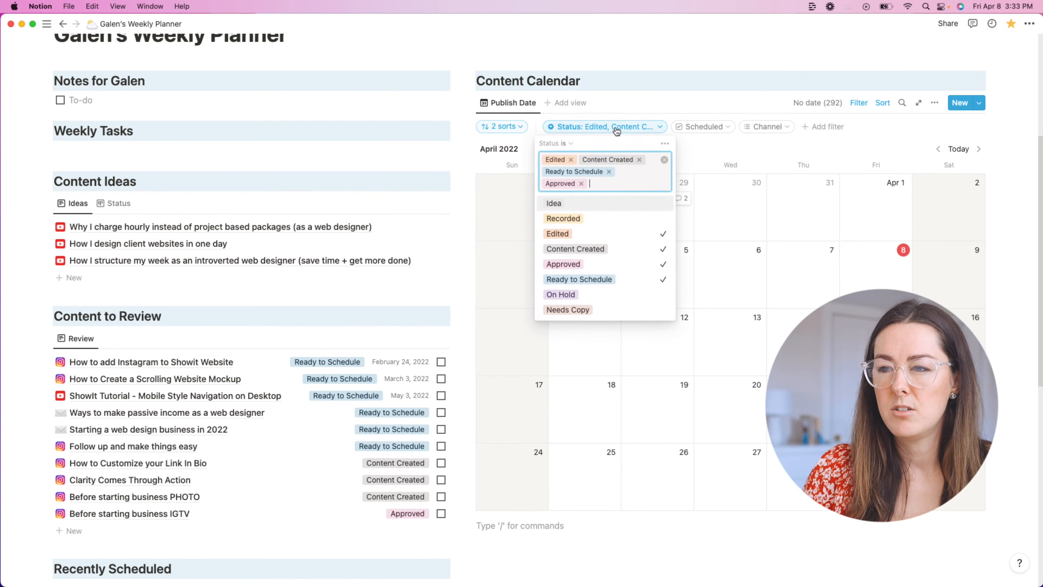
click(665, 160)
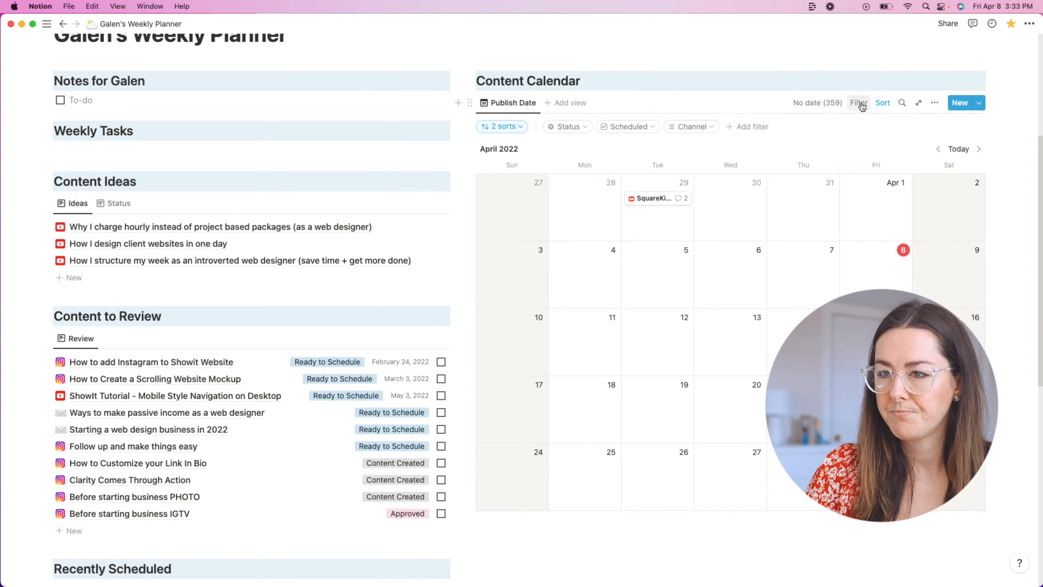
Step: Delete both sorts from the calendar and review its remaining filters
click(509, 129)
click(472, 209)
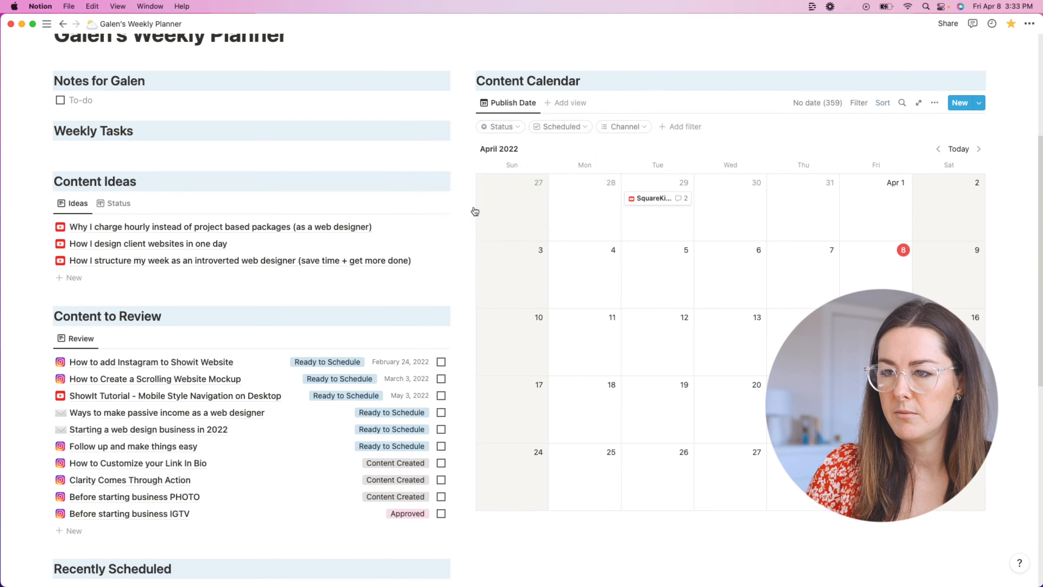
click(502, 127)
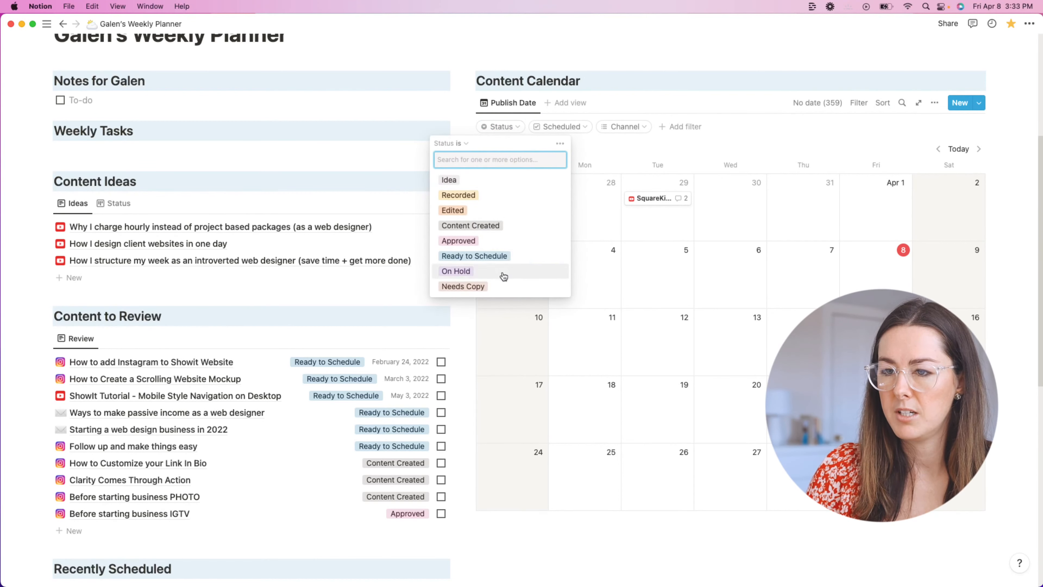
click(959, 120)
click(935, 104)
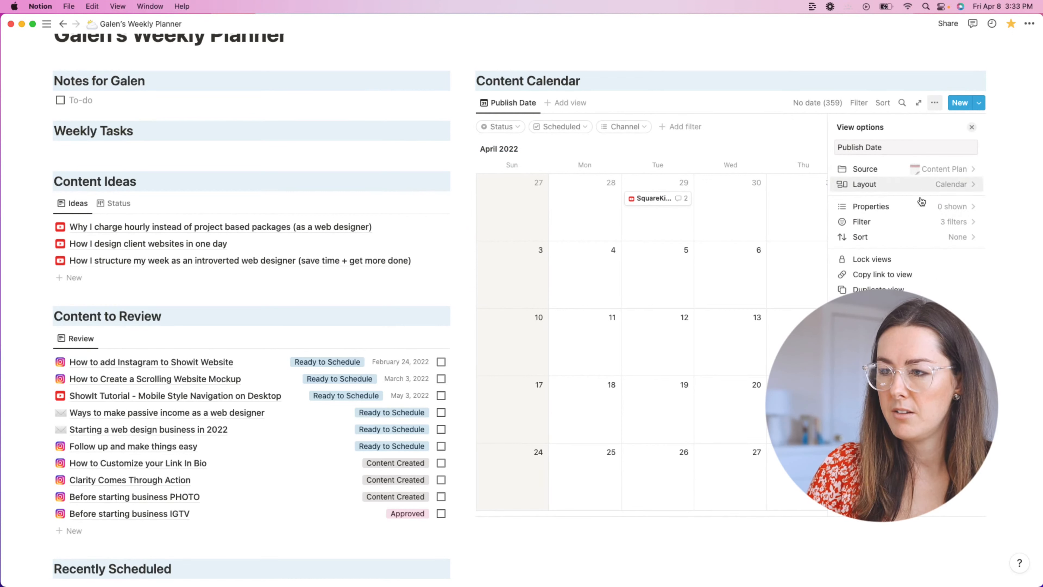
click(935, 223)
click(842, 129)
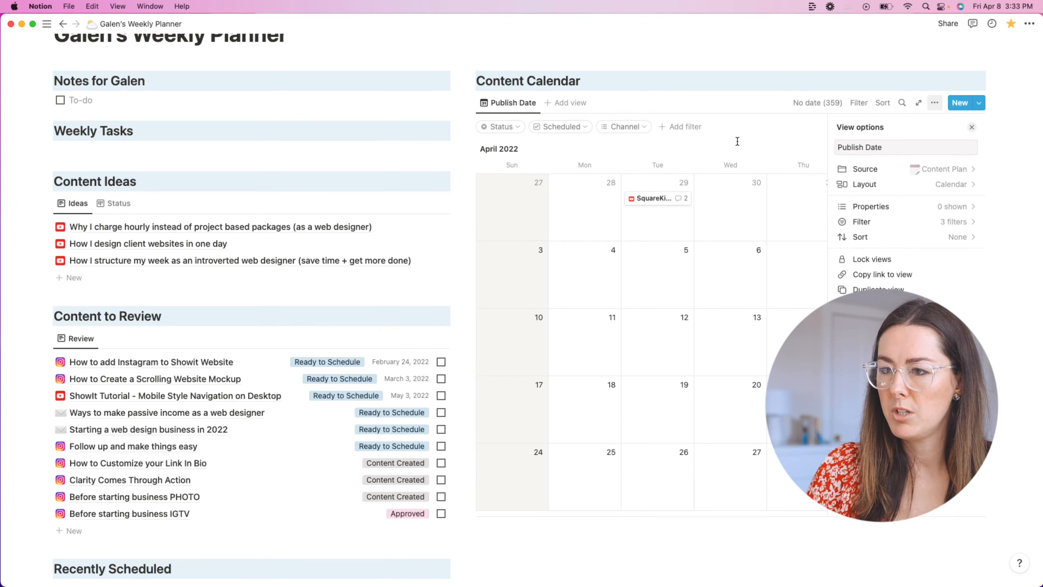
Step: Keep Content Plan as the source and show the calendar by Publish Date
key(Escape)
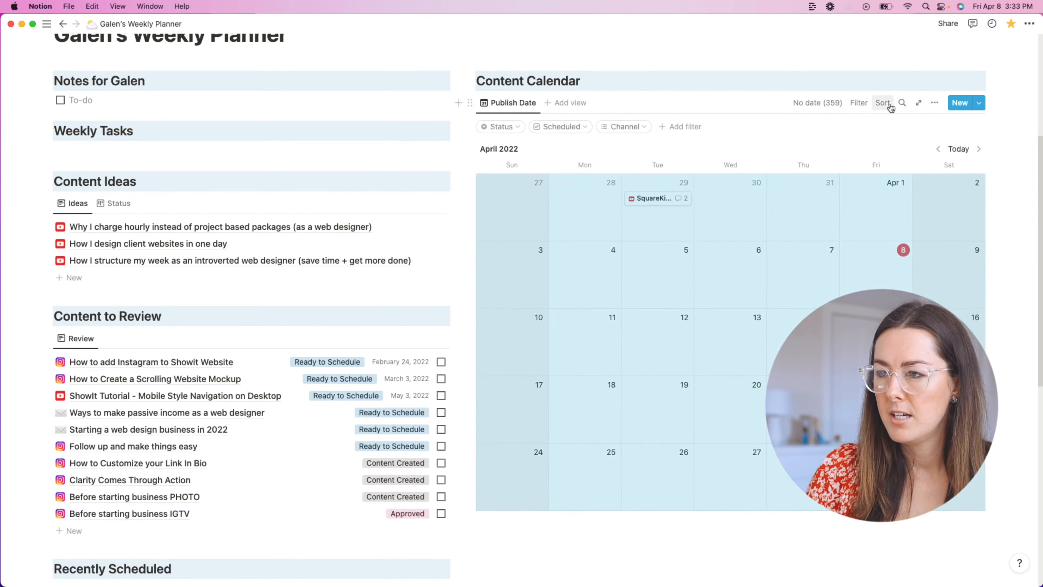
click(935, 106)
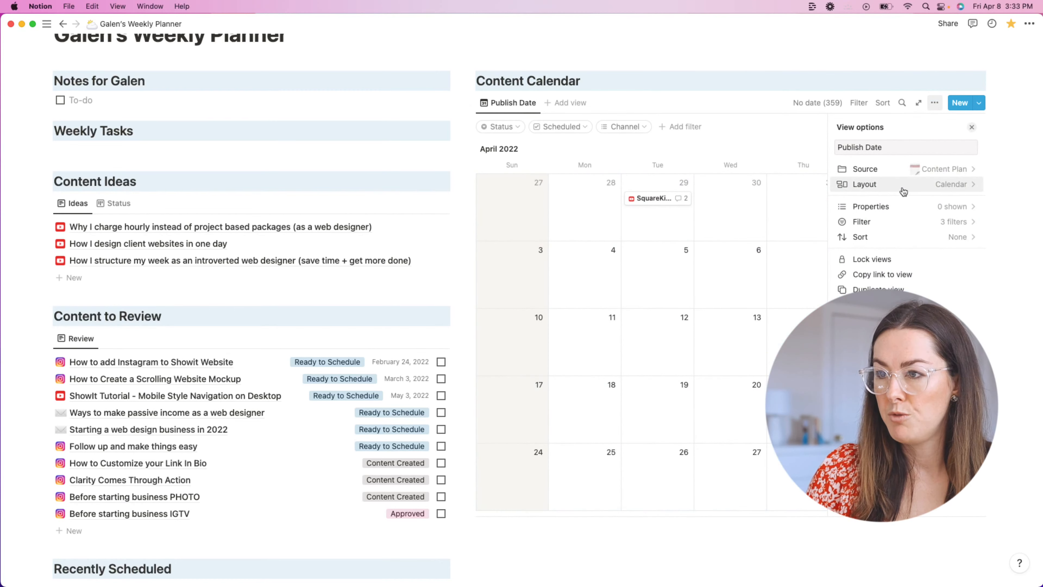
click(947, 173)
click(882, 172)
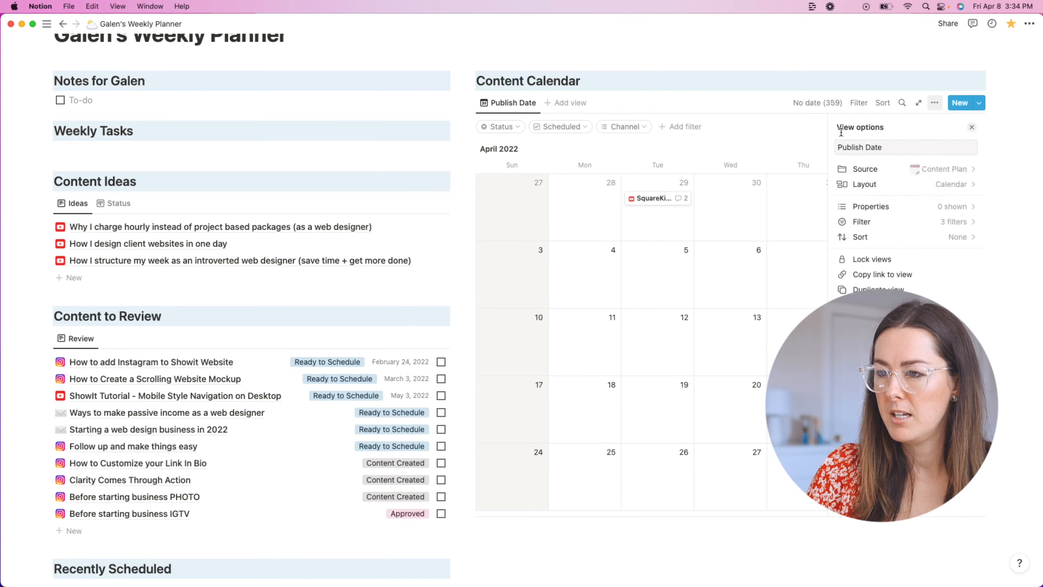
click(951, 187)
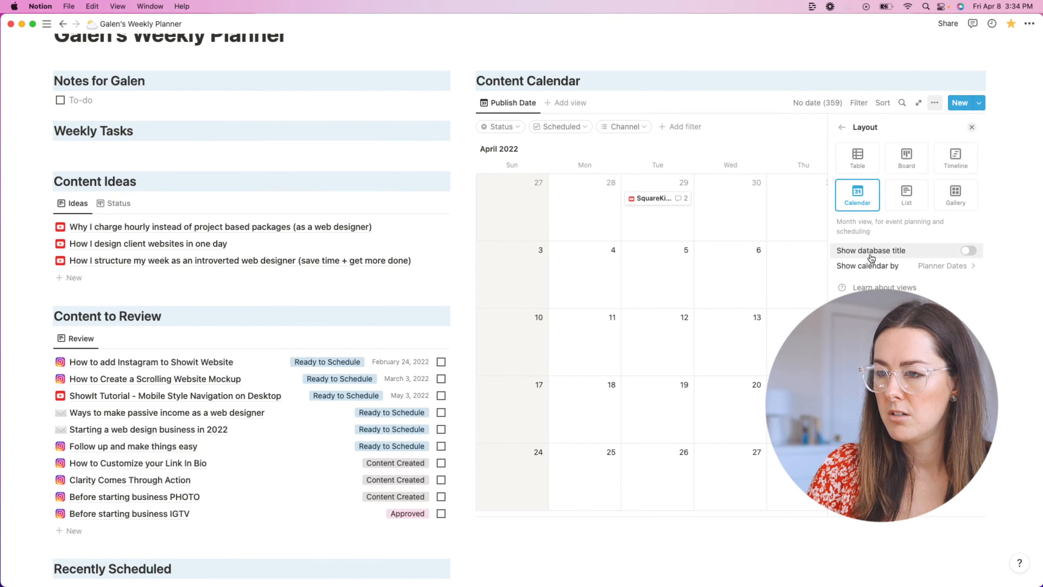
click(907, 274)
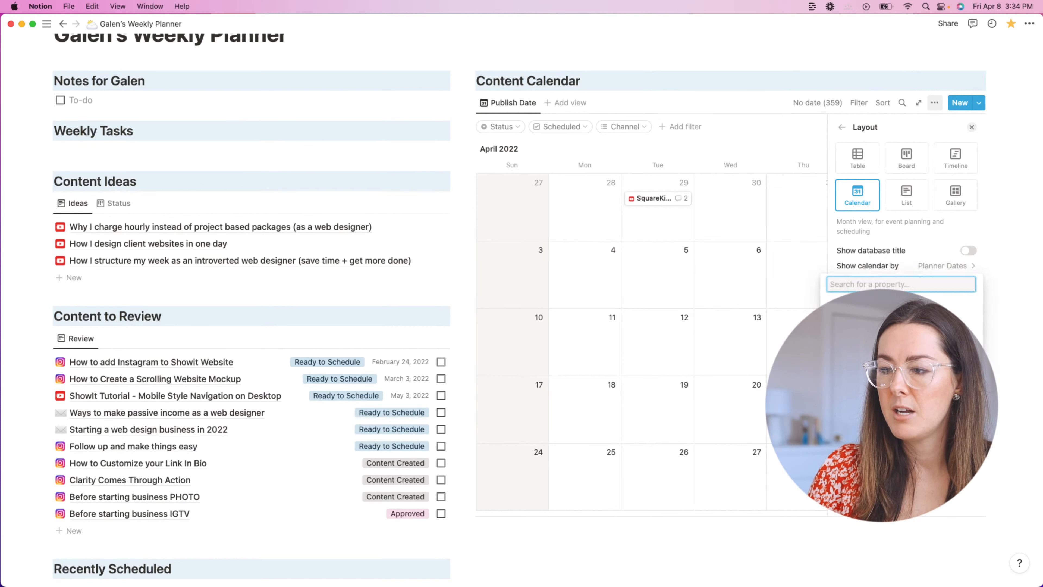
click(904, 306)
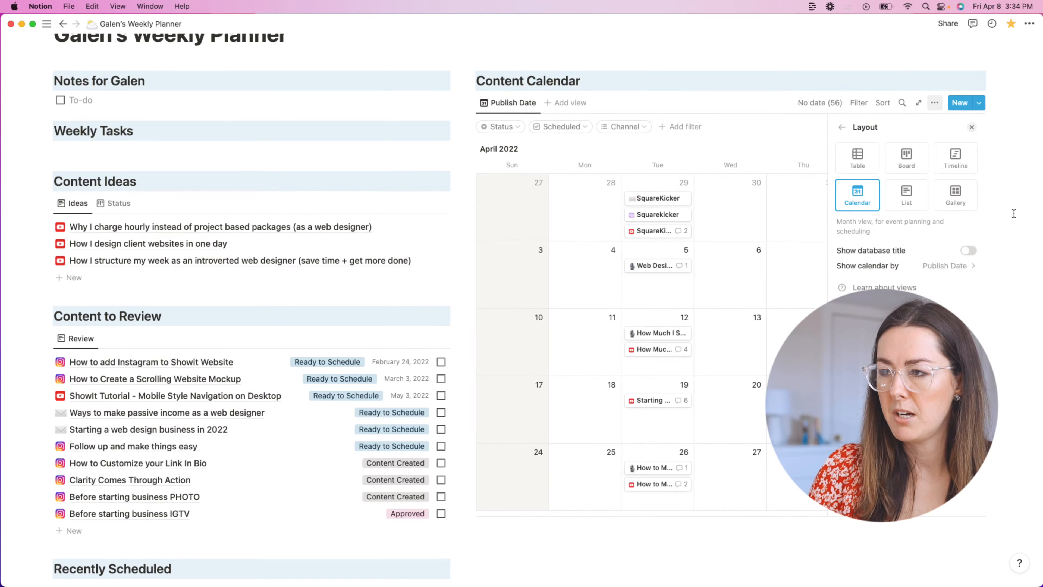
click(996, 206)
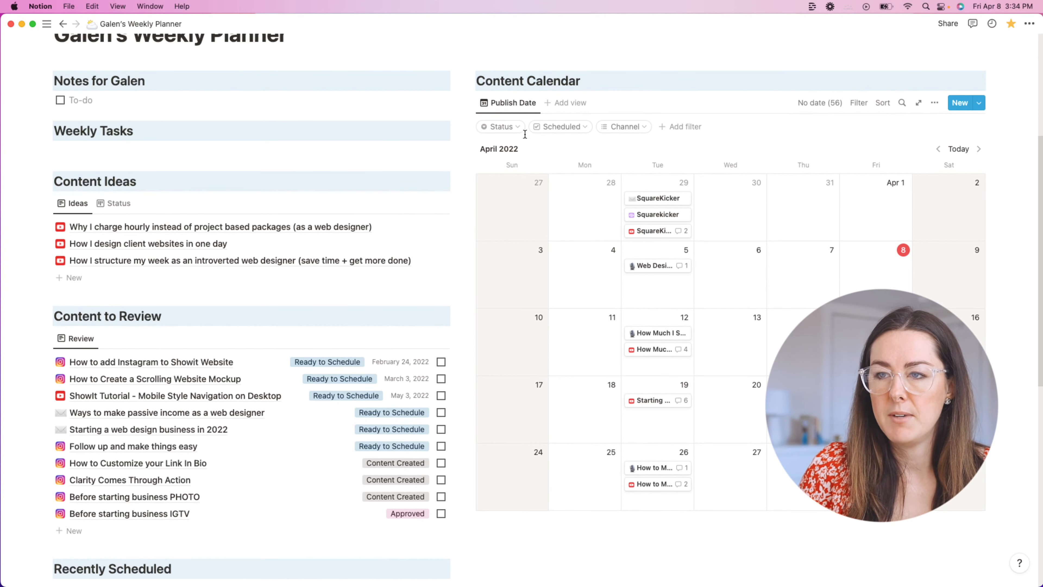
click(552, 104)
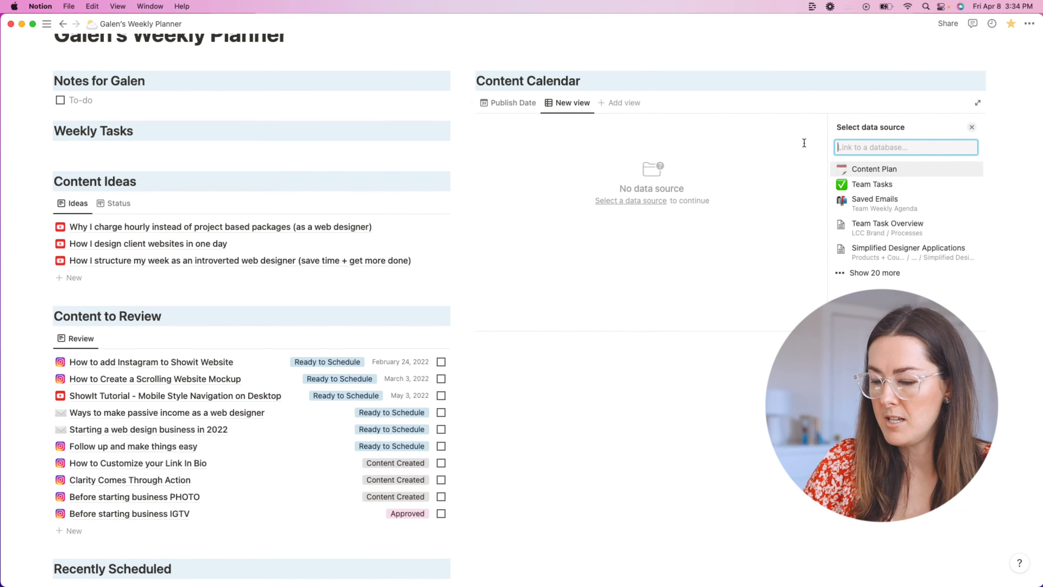
text(Plann)
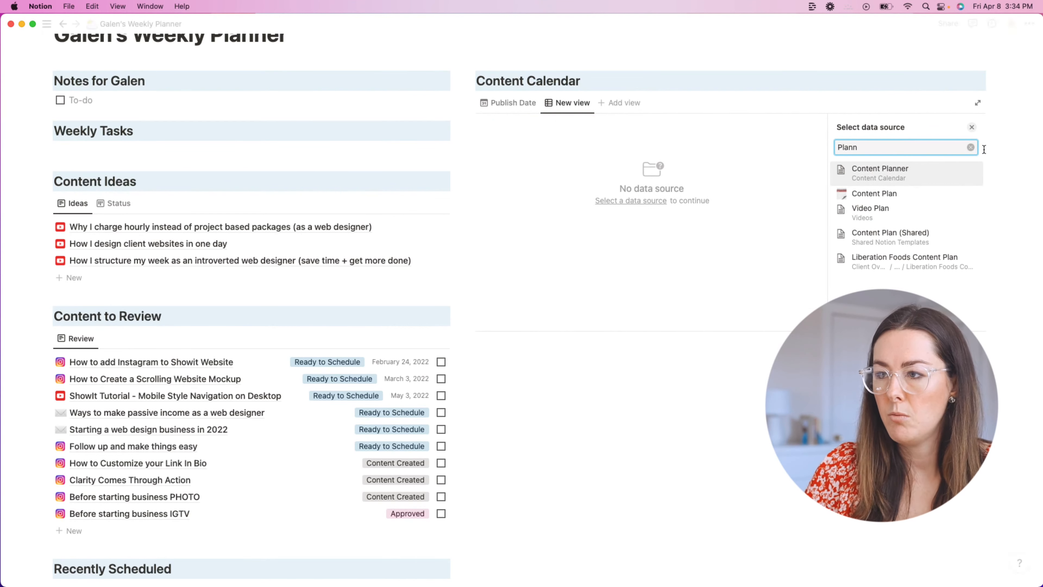
click(971, 147)
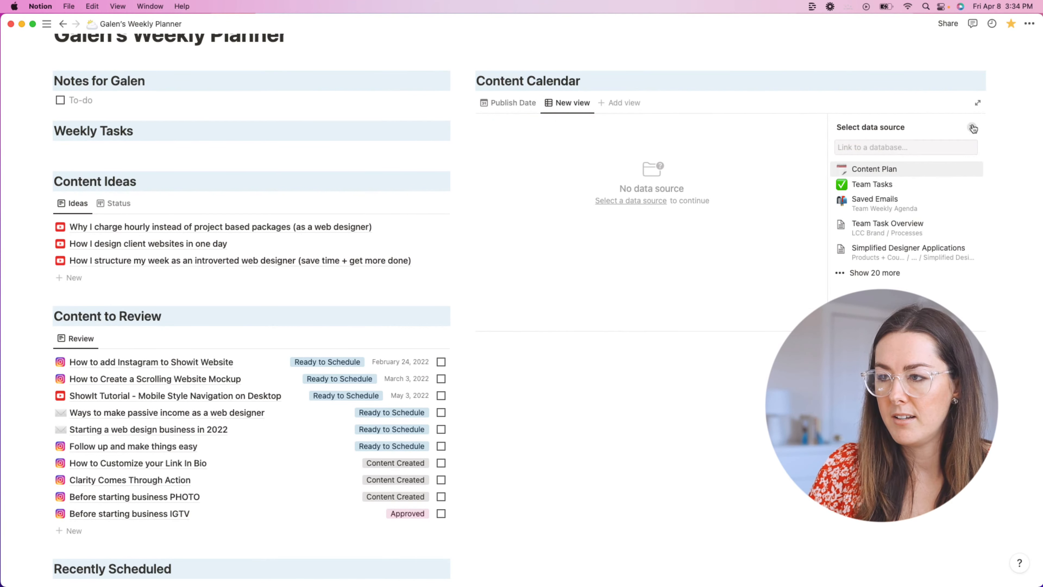
key(Escape)
click(571, 103)
click(580, 199)
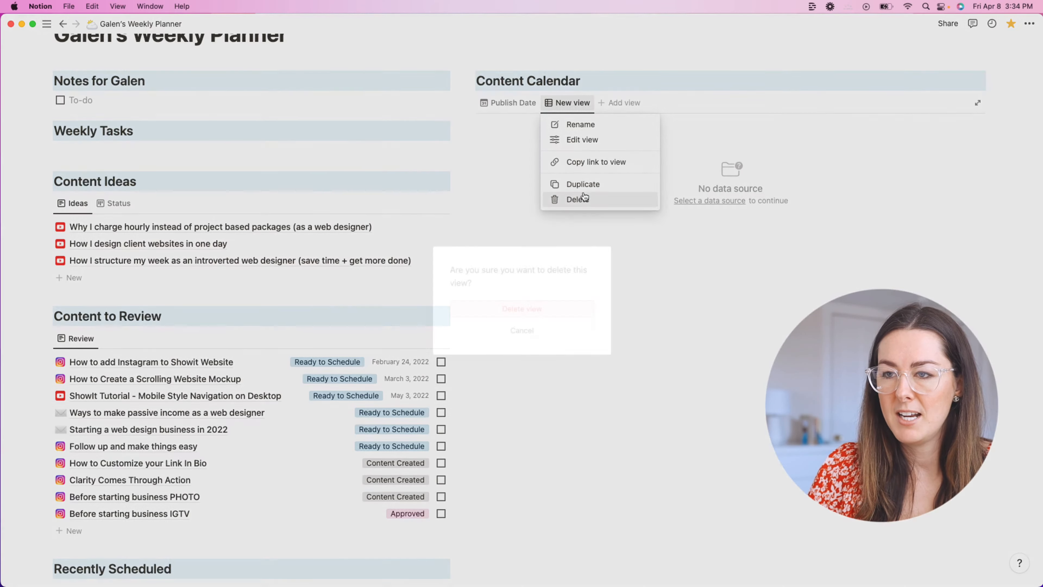
click(534, 305)
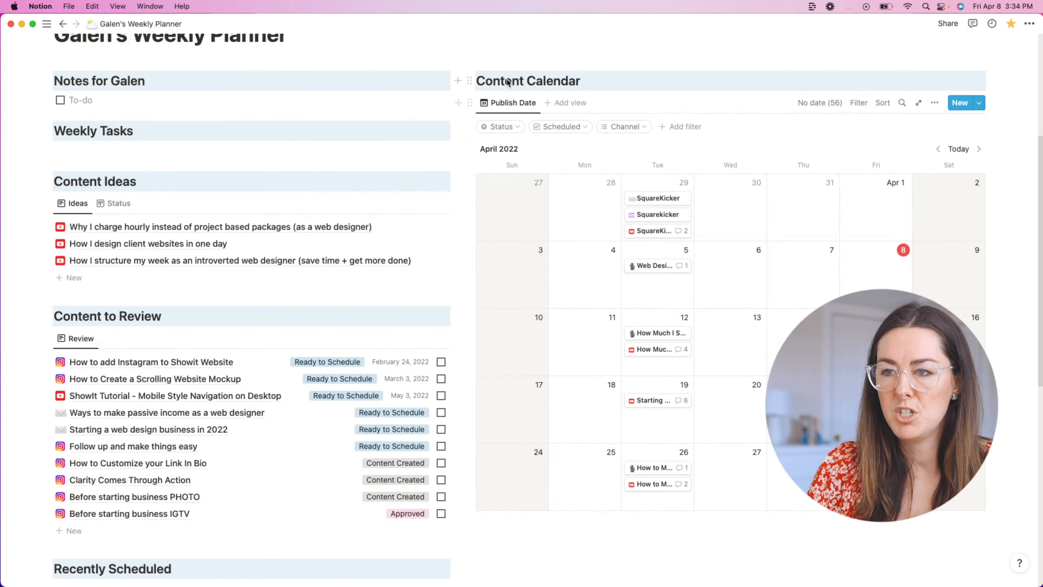
Step: Duplicate the Publish Date calendar view and name the copy Planner Dates
click(470, 103)
key(Escape)
click(521, 102)
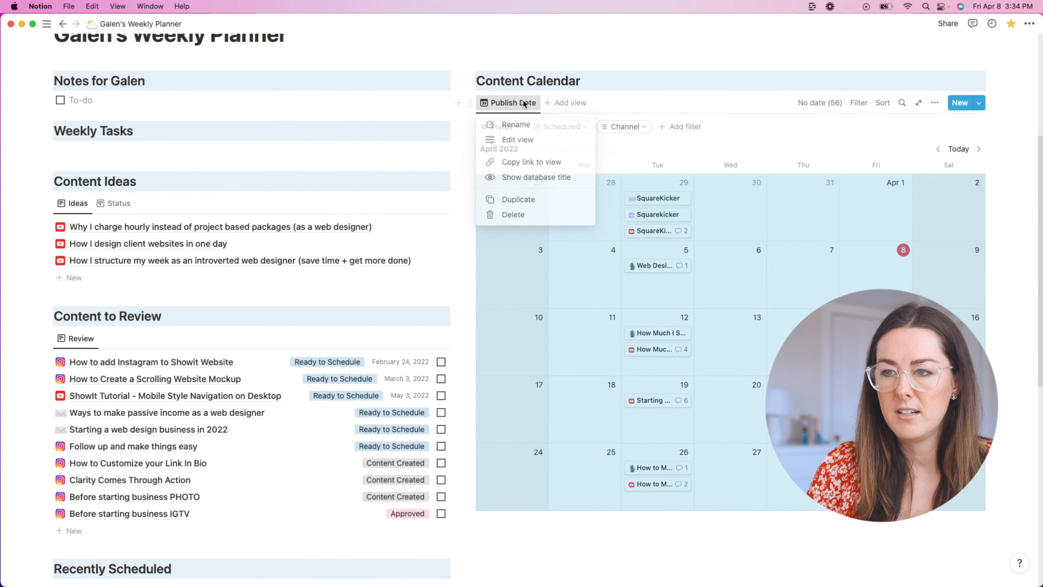
click(529, 200)
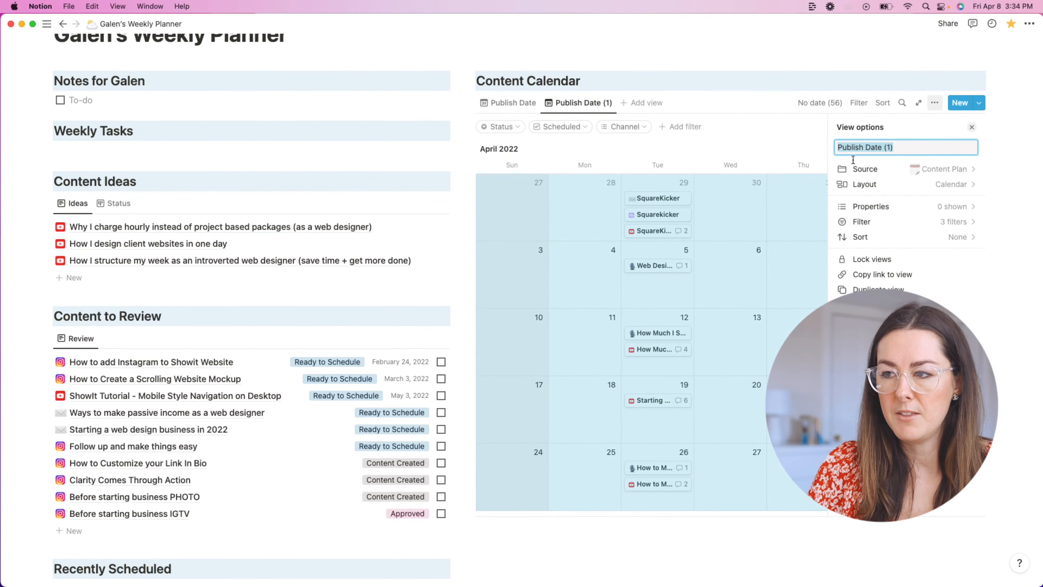
text(Planner Dates)
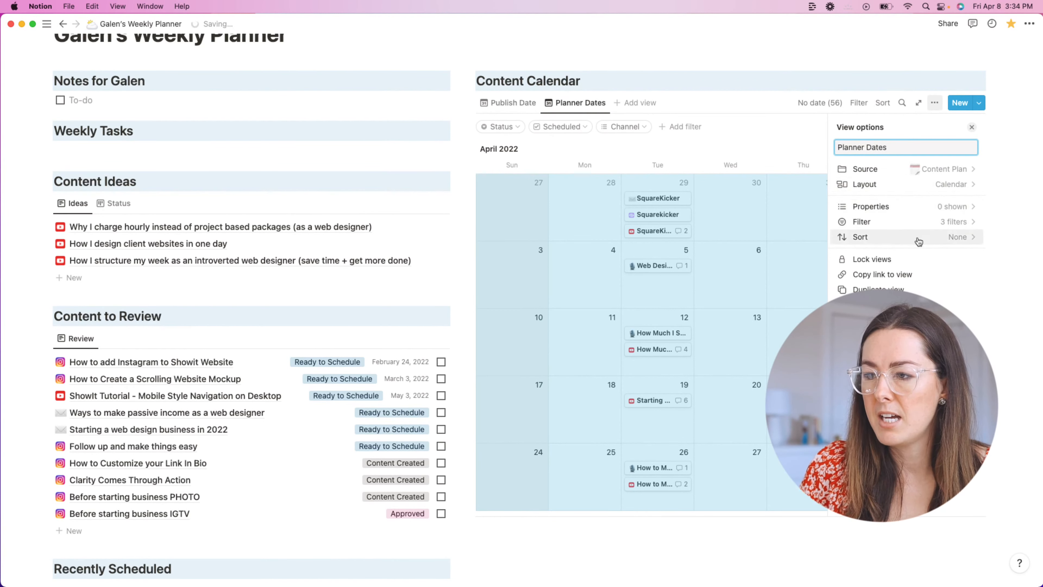
Step: Set the copied view's layout to show the calendar by the Planner Dates property
click(904, 167)
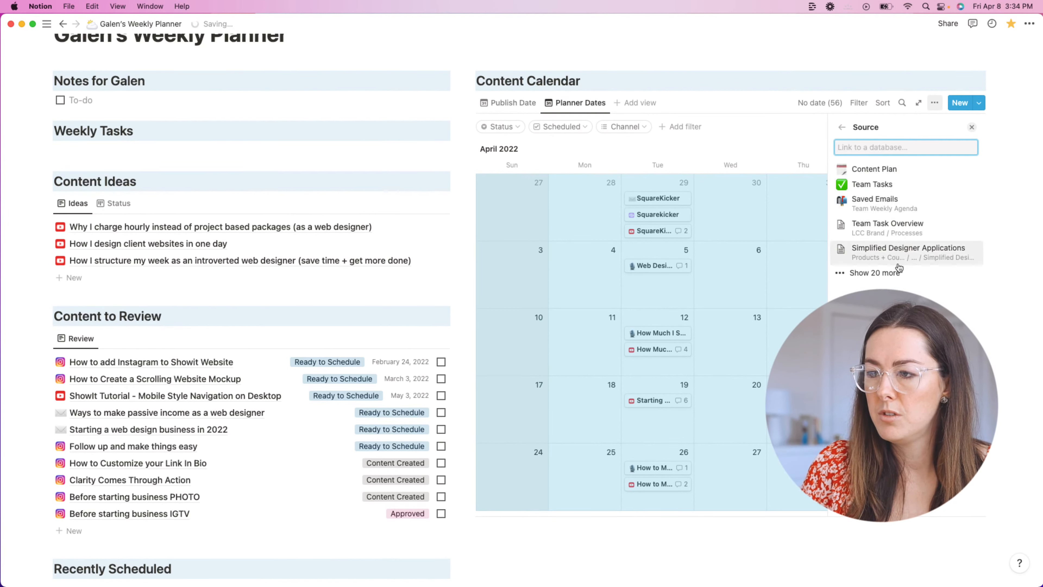
click(842, 127)
click(887, 185)
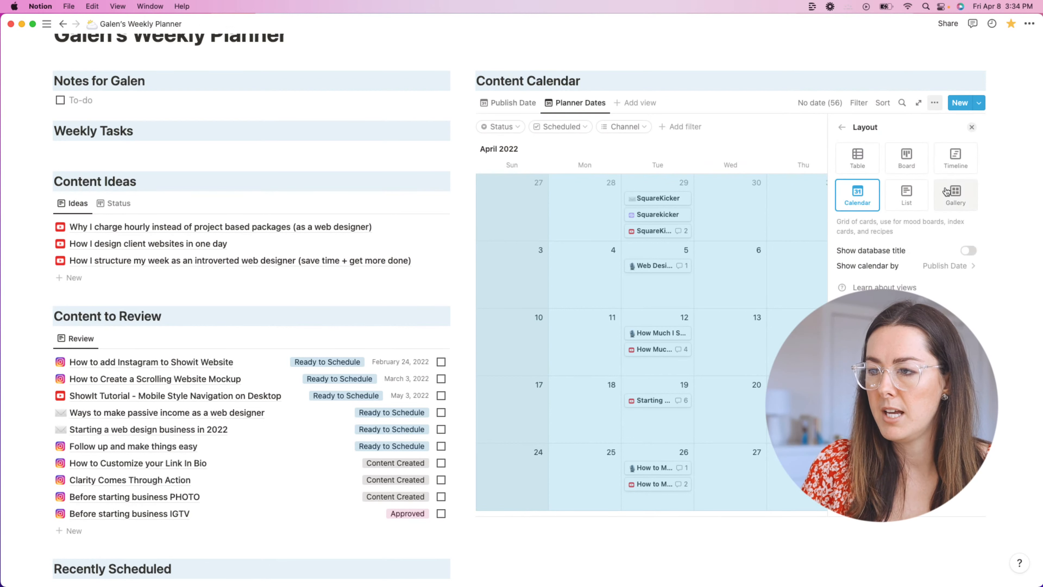
click(907, 265)
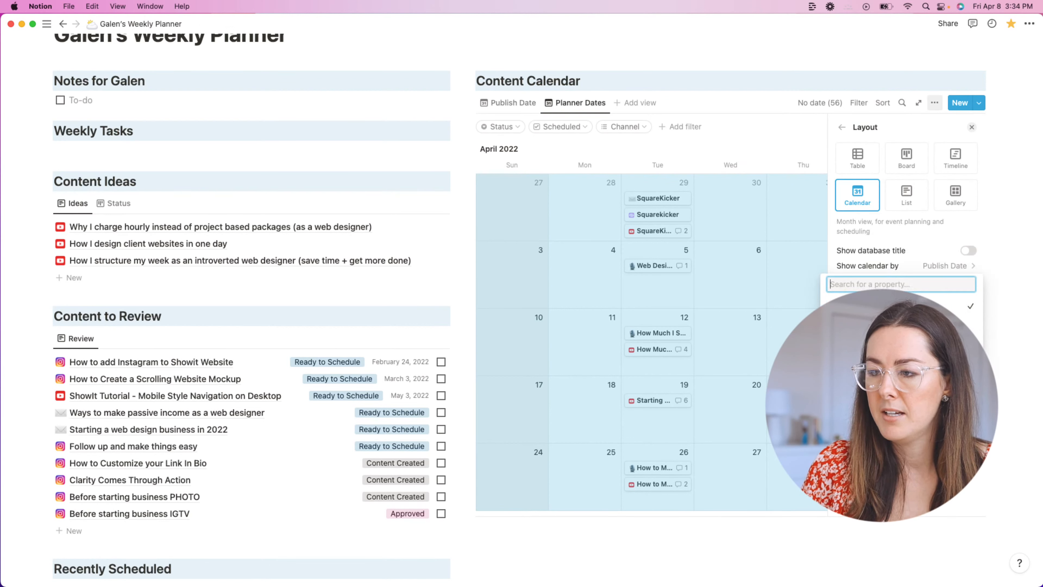
click(875, 321)
click(996, 185)
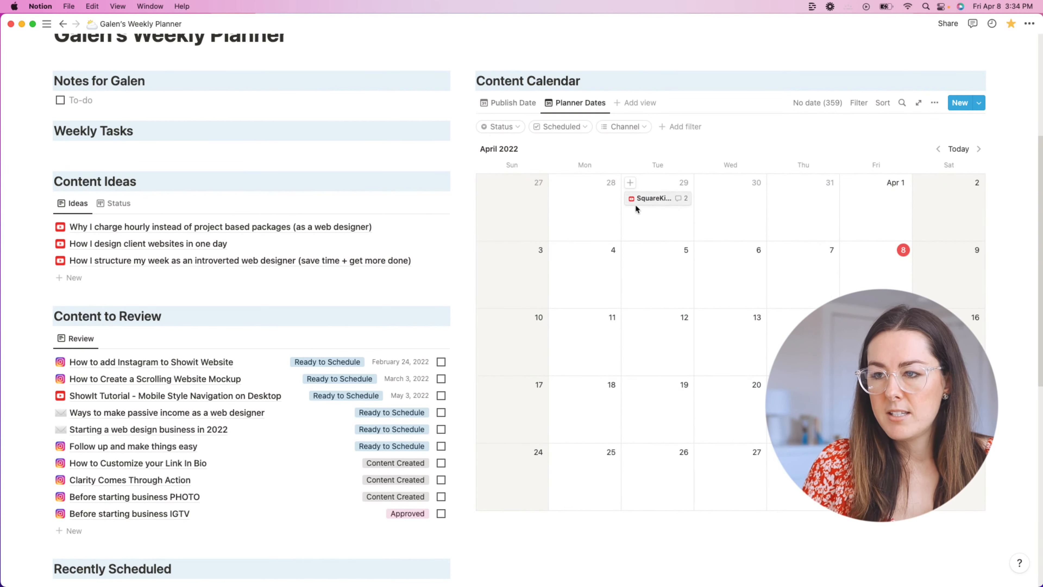
Step: Clear the SquareKicker video's Planner Dates value, then return to the Publish Date view
click(655, 199)
scroll(482, 318, down, 1)
scroll(482, 318, down, 3)
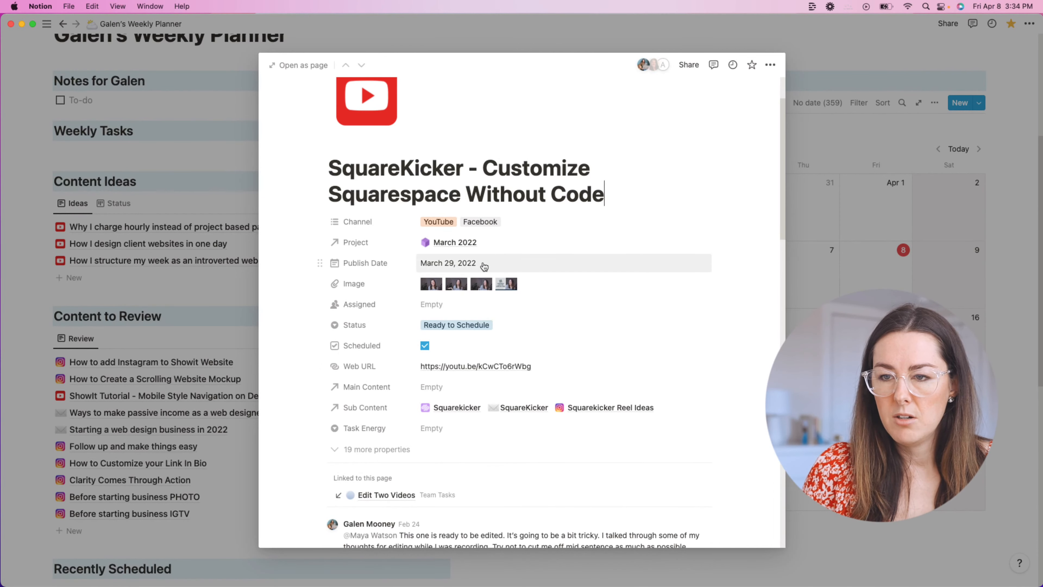
click(396, 449)
scroll(457, 360, down, 3)
scroll(458, 359, down, 10)
click(497, 430)
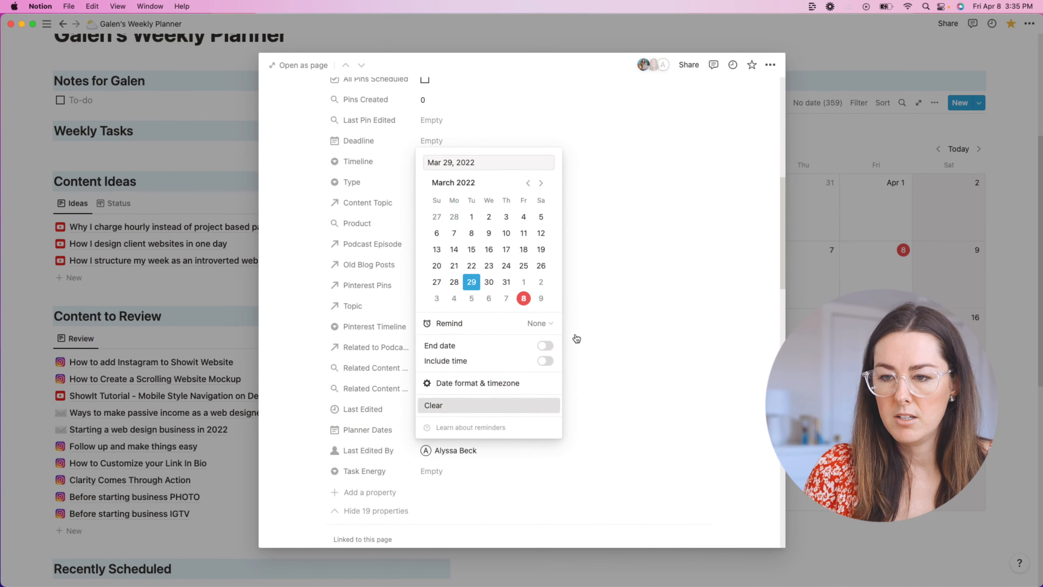
click(489, 405)
click(970, 222)
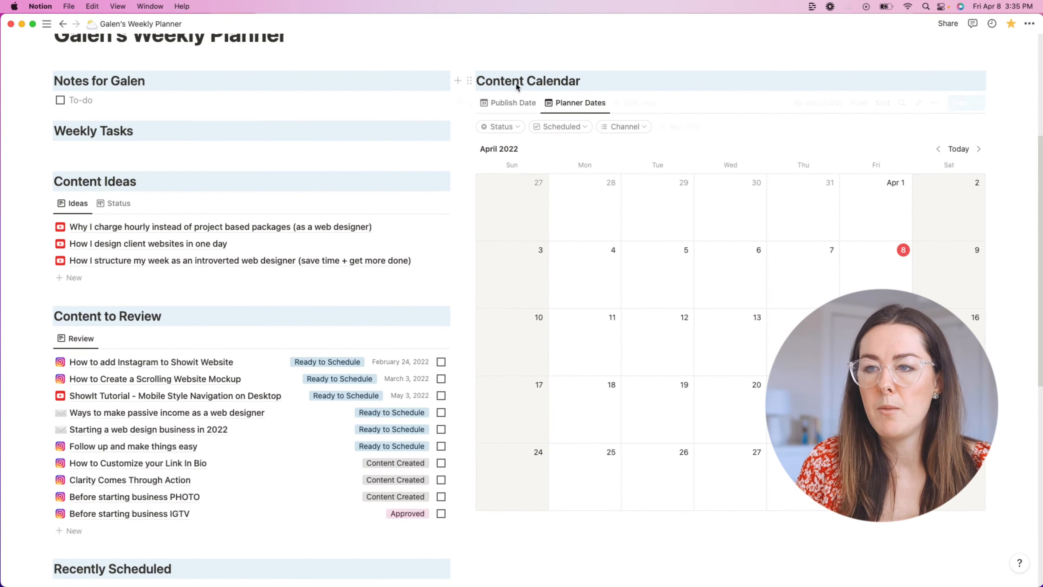
click(511, 103)
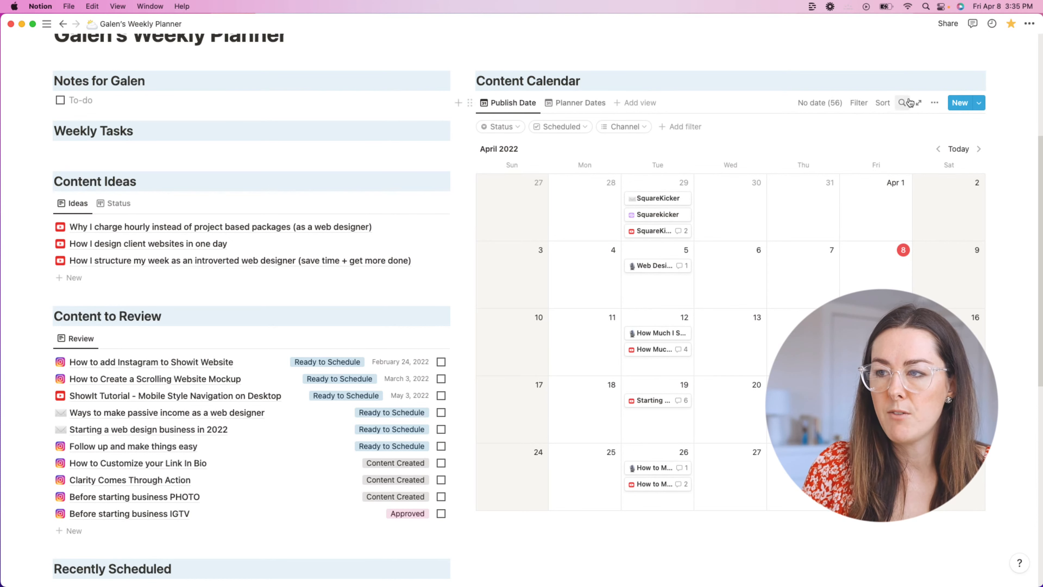
Step: Make the Scheduled checkbox property visible on every Publish Date calendar card
click(935, 103)
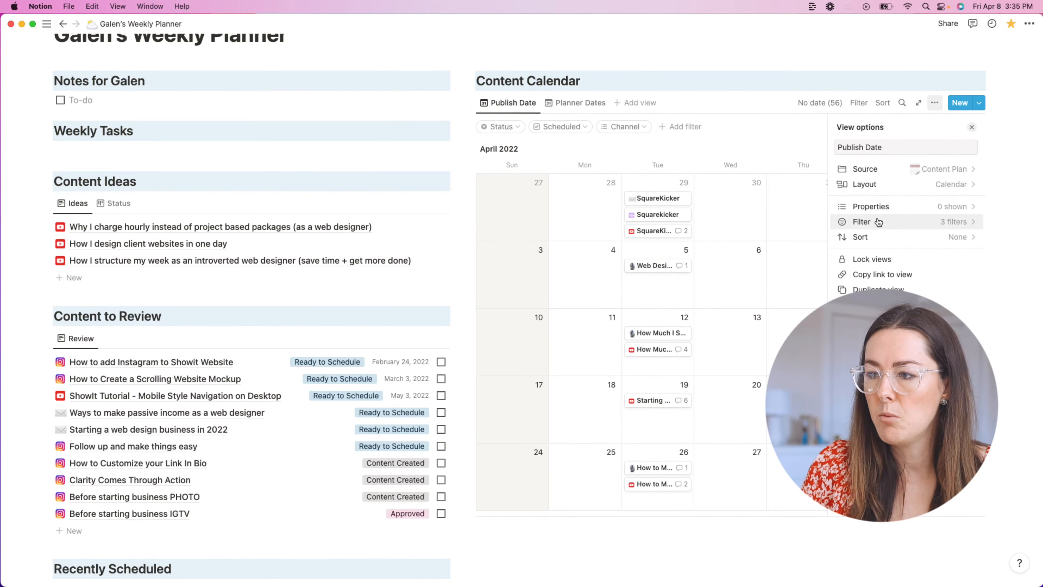
click(877, 206)
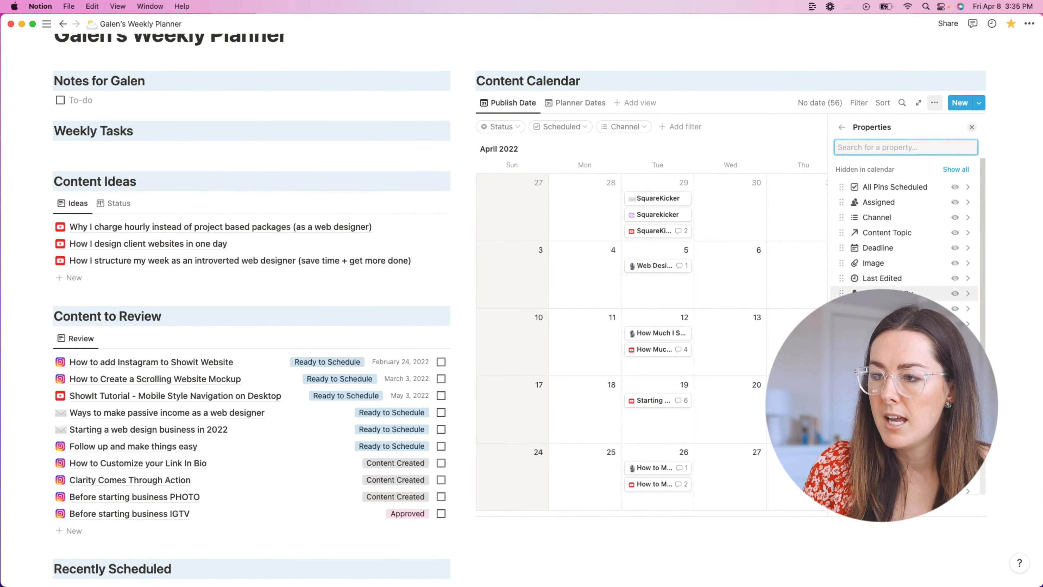
scroll(903, 247, down, 3)
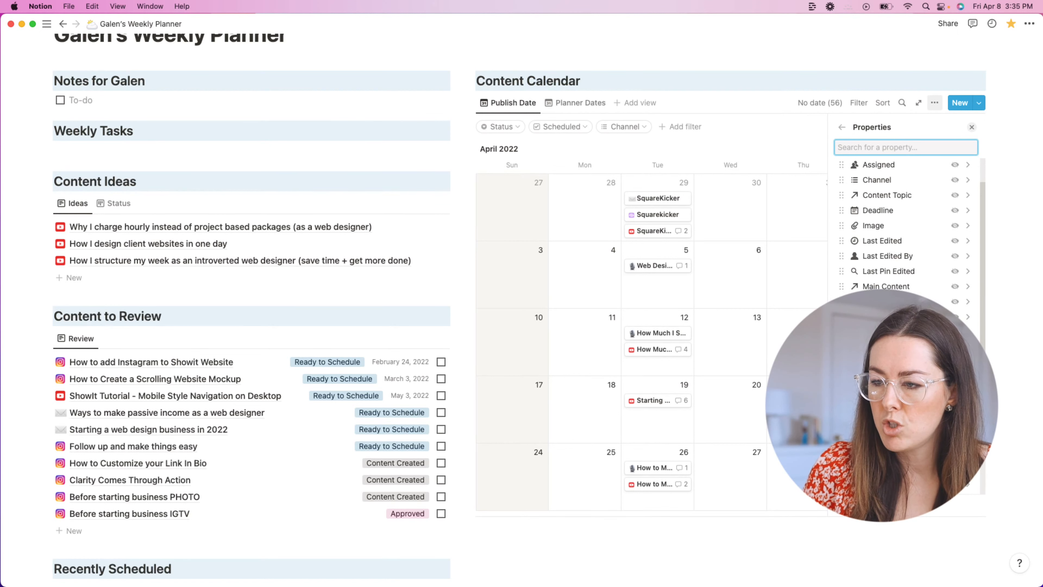
click(896, 378)
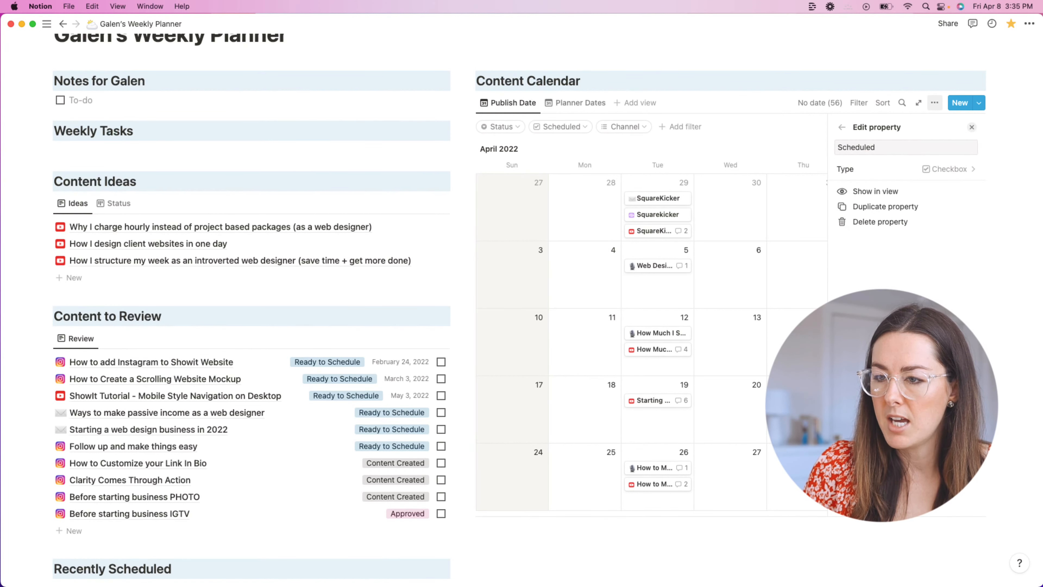
click(842, 128)
click(843, 128)
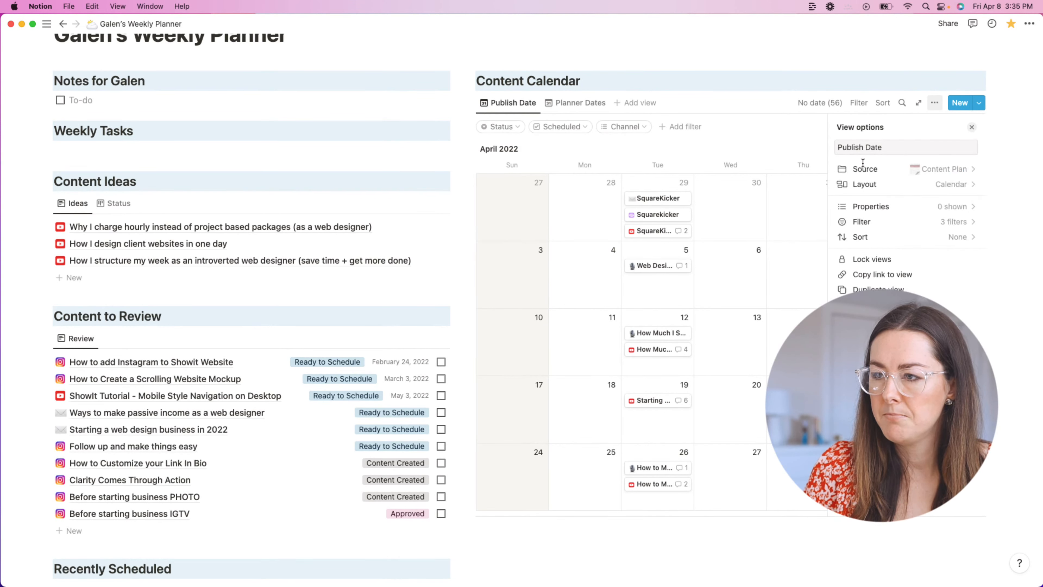
click(911, 207)
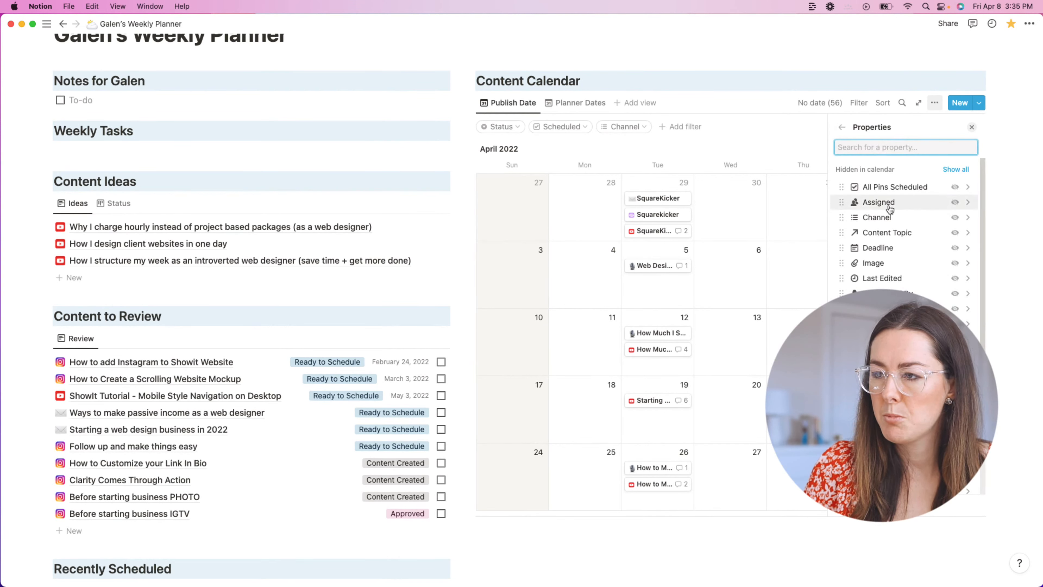
scroll(890, 208, down, 5)
scroll(899, 263, up, 5)
scroll(898, 263, down, 5)
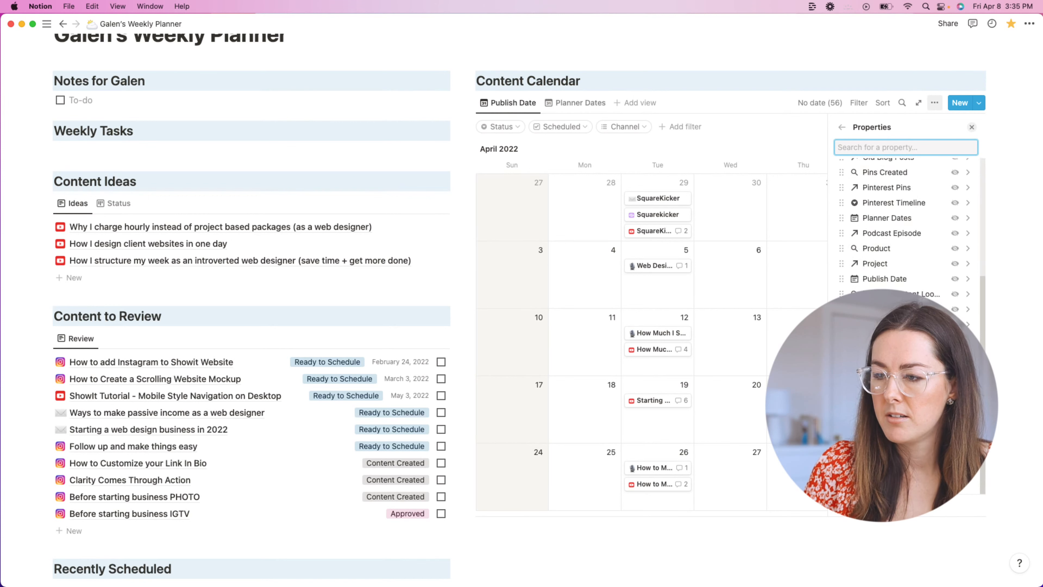
click(955, 340)
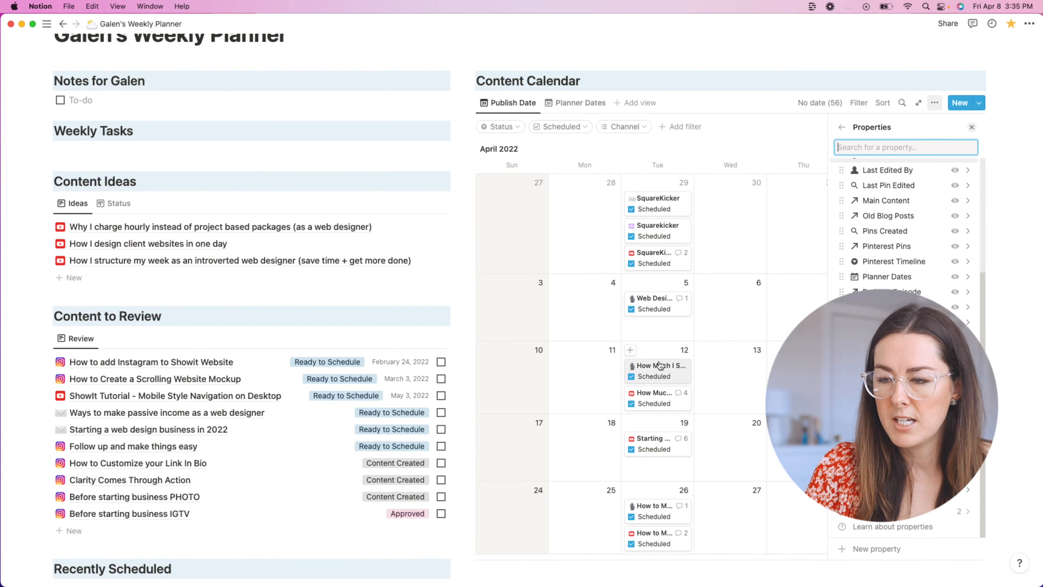
click(1008, 155)
scroll(683, 249, down, 2)
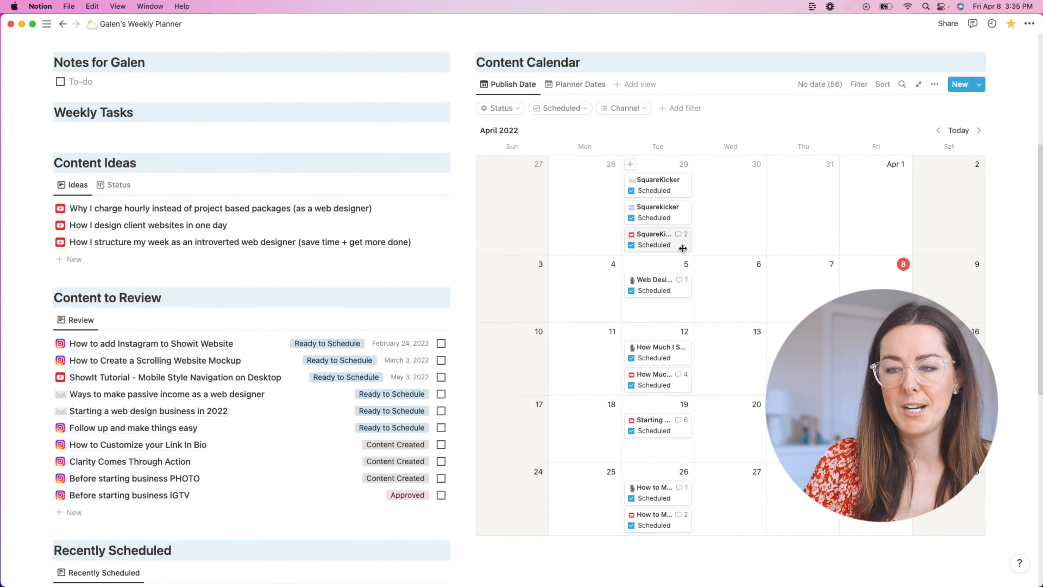
scroll(653, 167, up, 2)
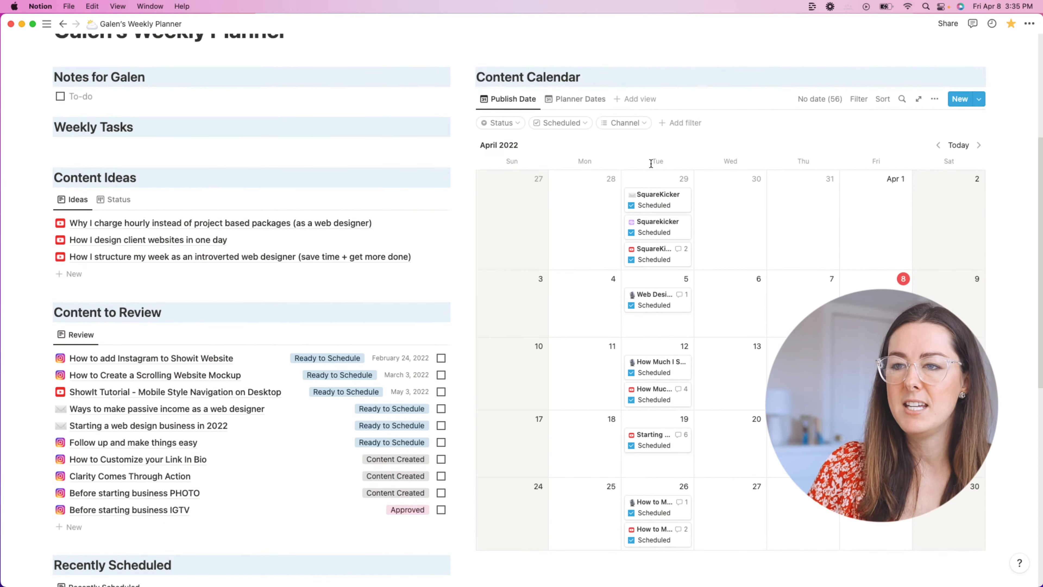
scroll(642, 312, down, 2)
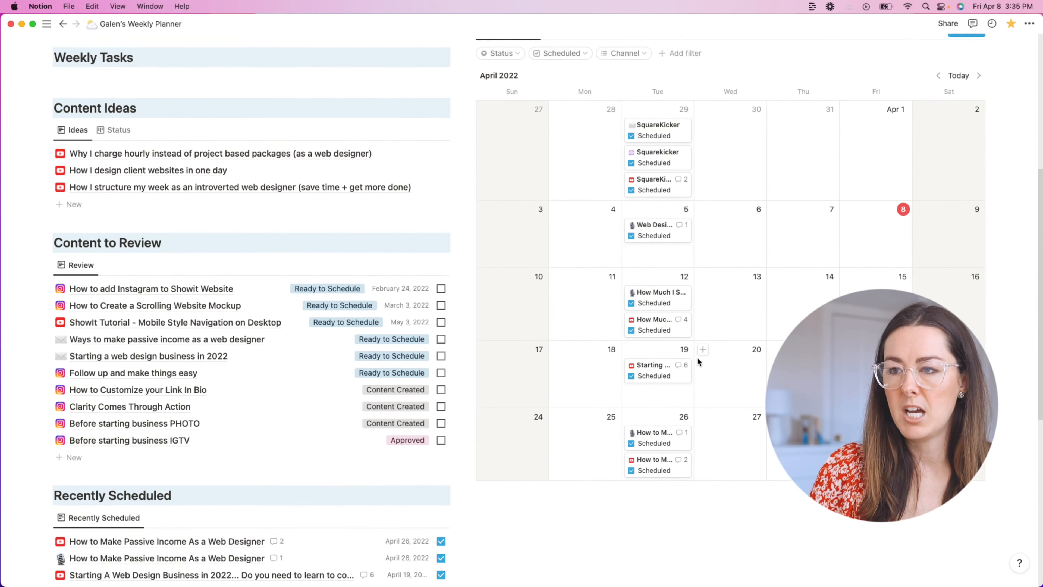
scroll(811, 175, down, 1)
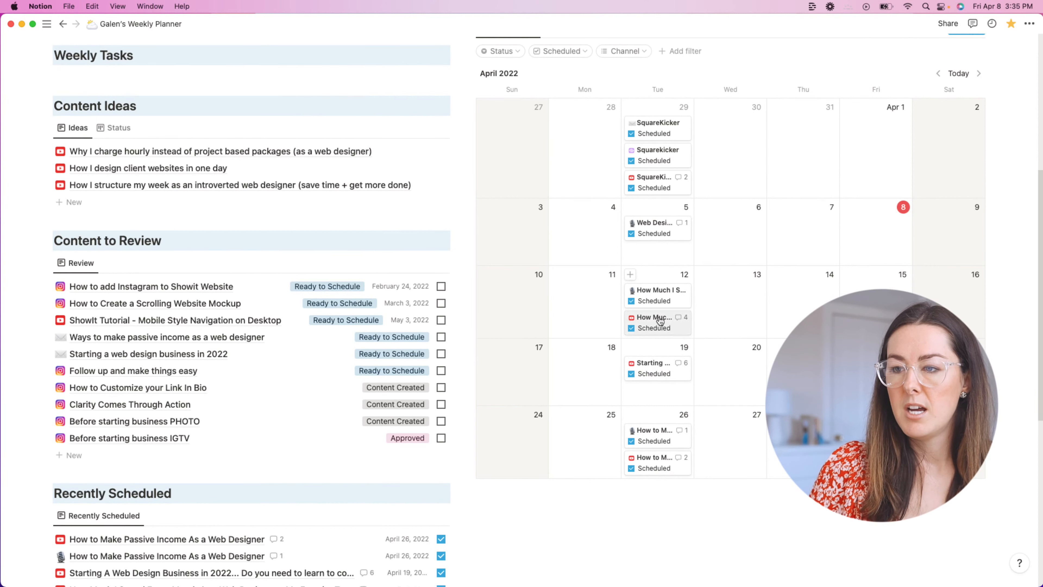
scroll(651, 271, up, 1)
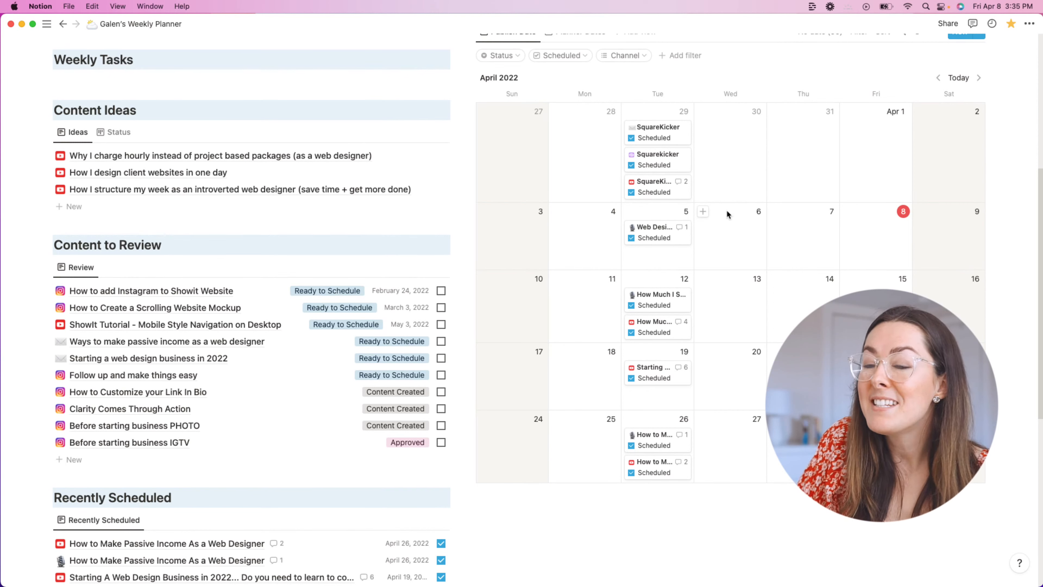
click(664, 235)
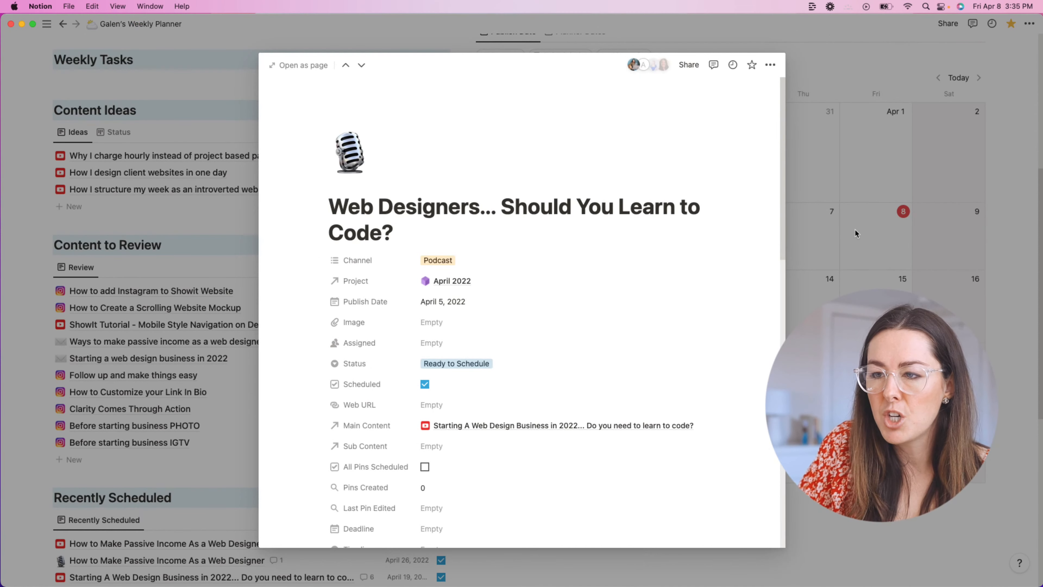
key(Escape)
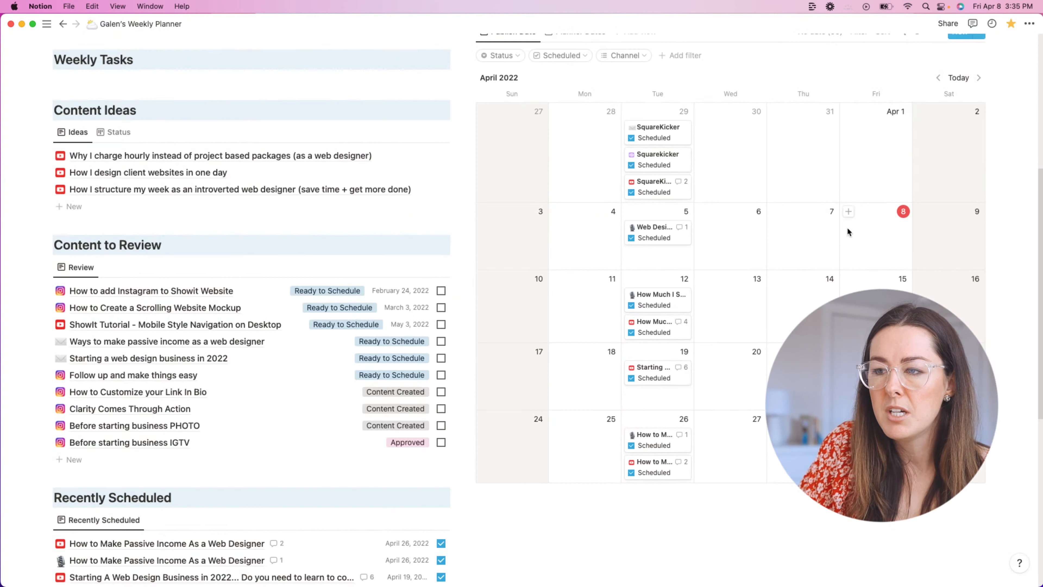
click(662, 231)
scroll(626, 244, down, 5)
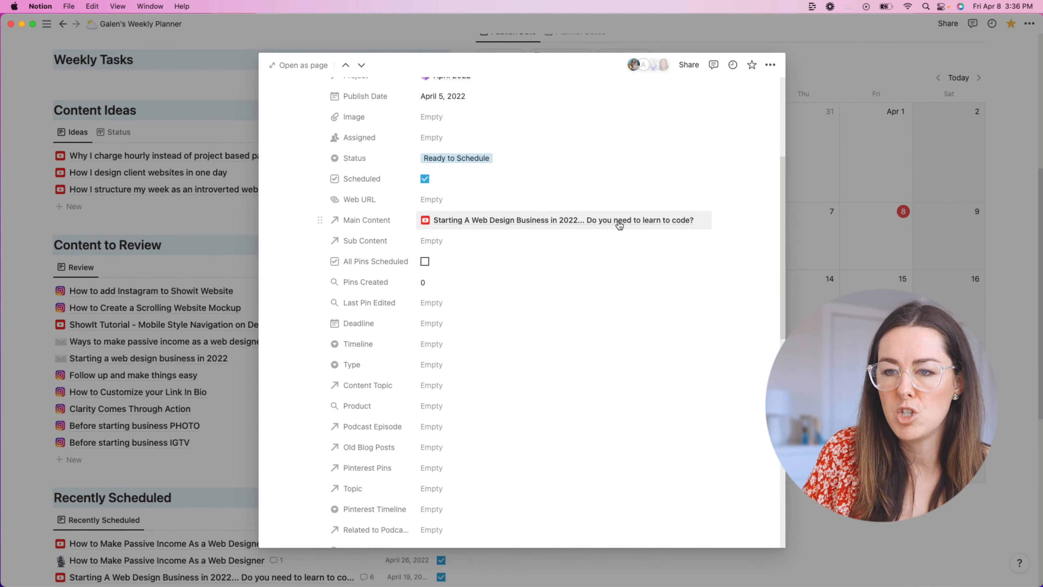
click(906, 224)
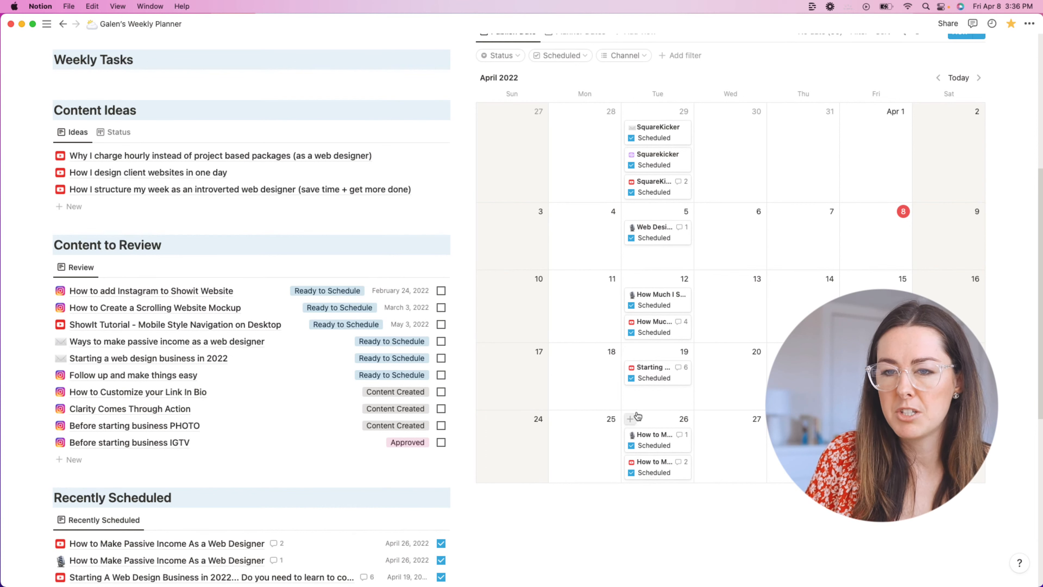
scroll(534, 238, up, 5)
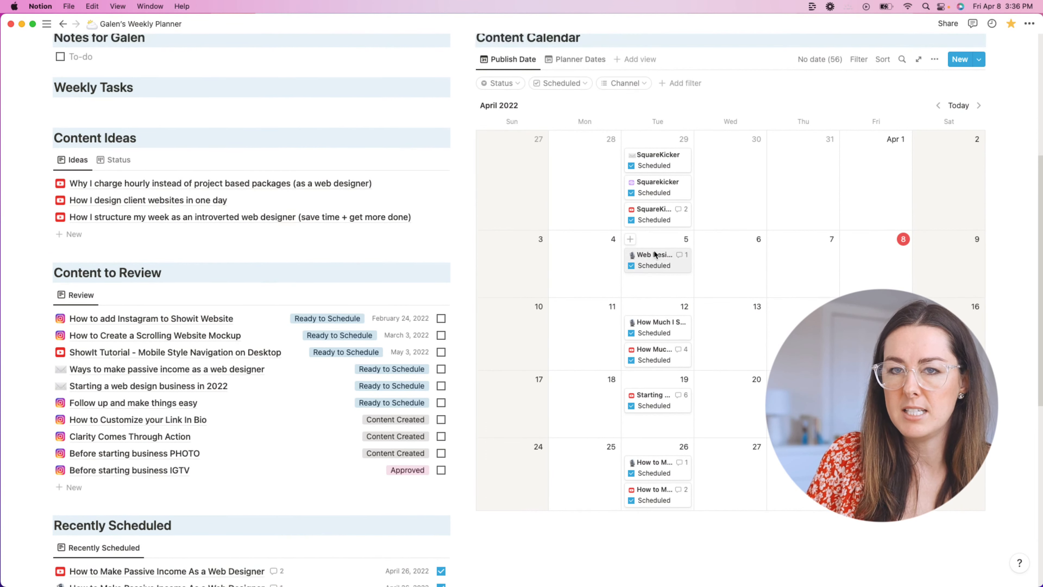
scroll(512, 245, down, 2)
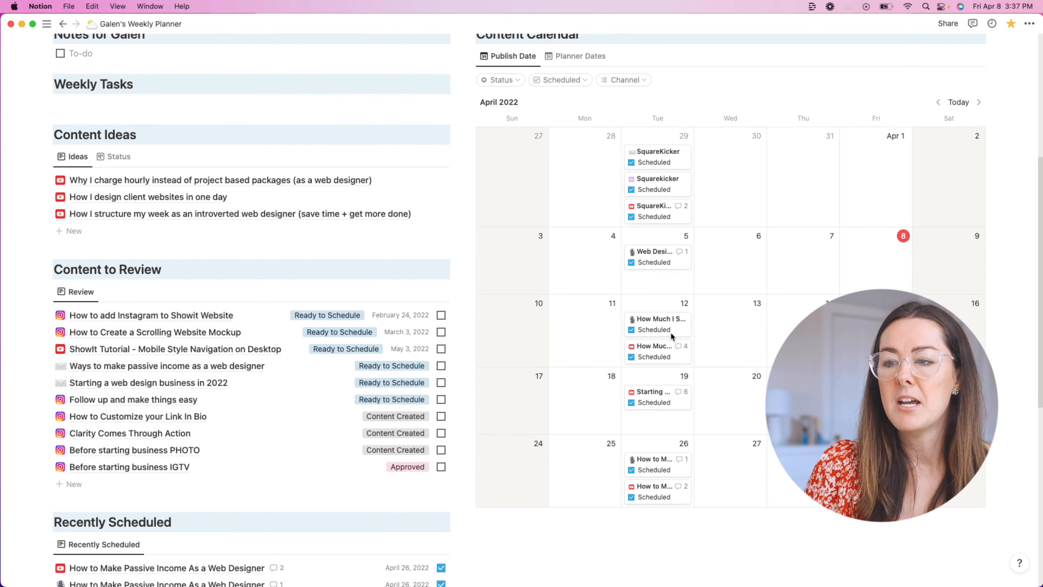
Step: Scroll between Content to Review and the April calendar, previewing the April 12 podcast
scroll(668, 327, down, 2)
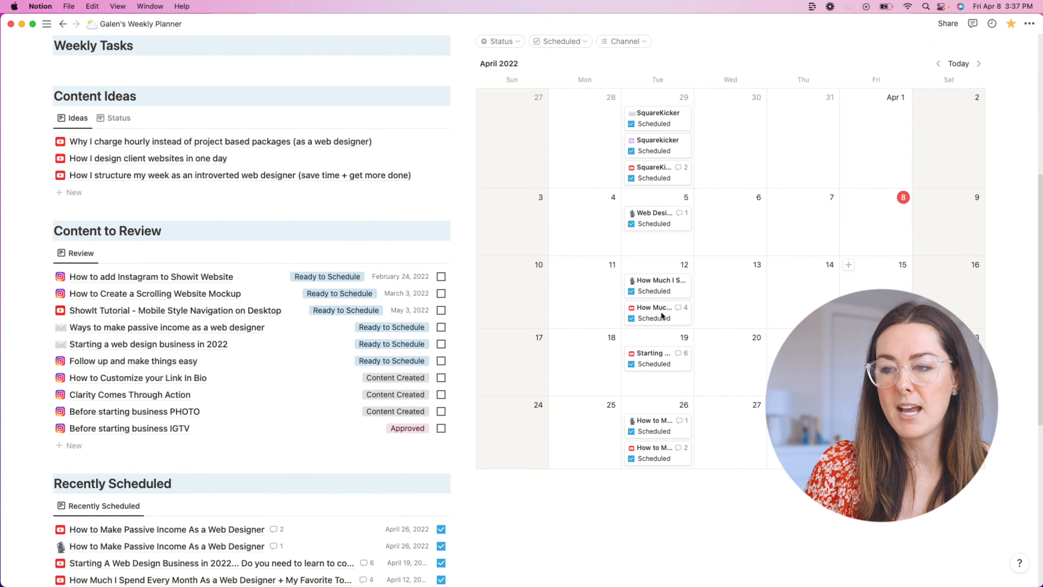
scroll(647, 303, down, 2)
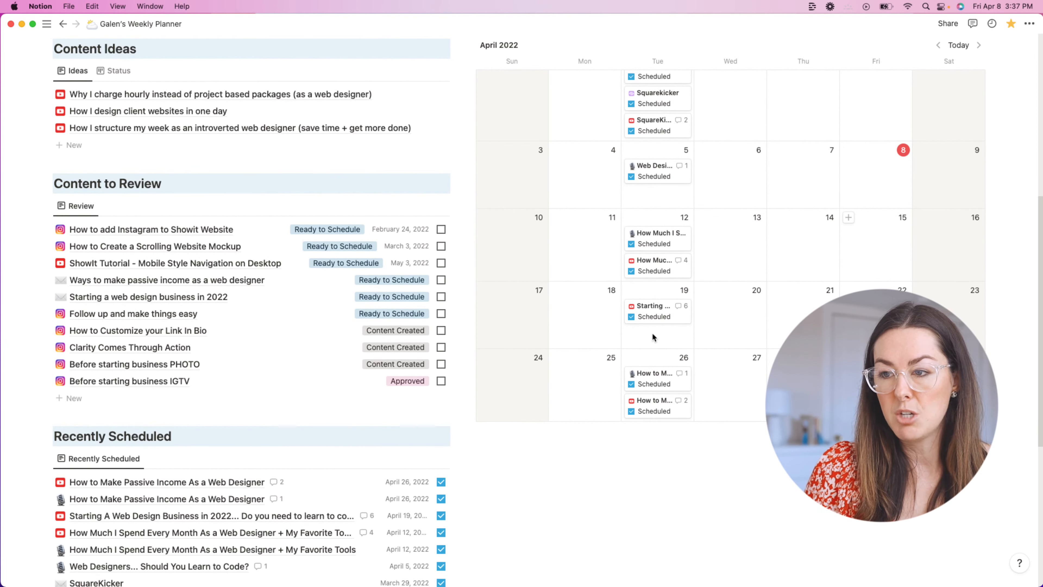
scroll(645, 375, down, 2)
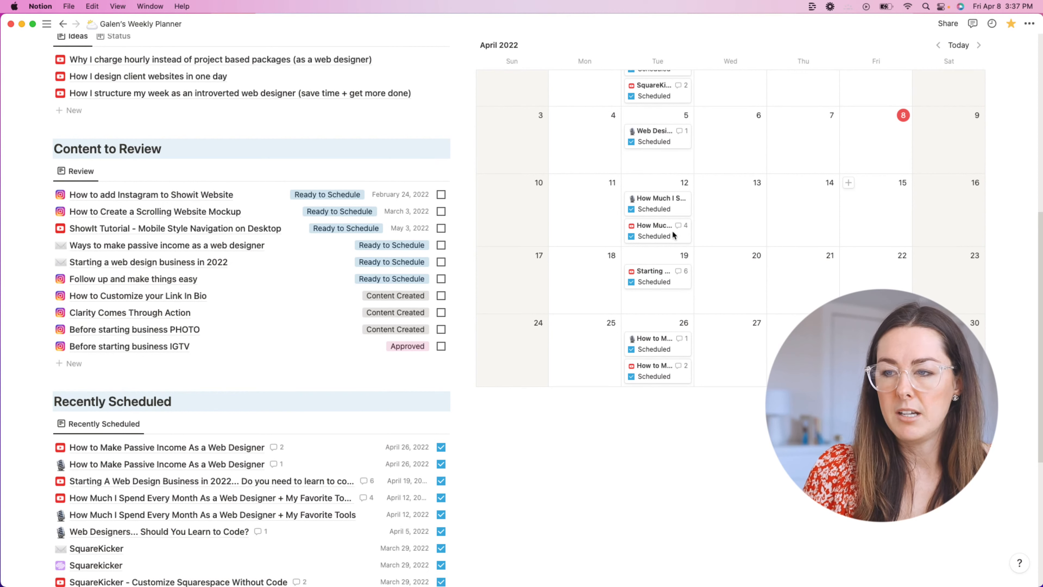
scroll(669, 278, up, 1)
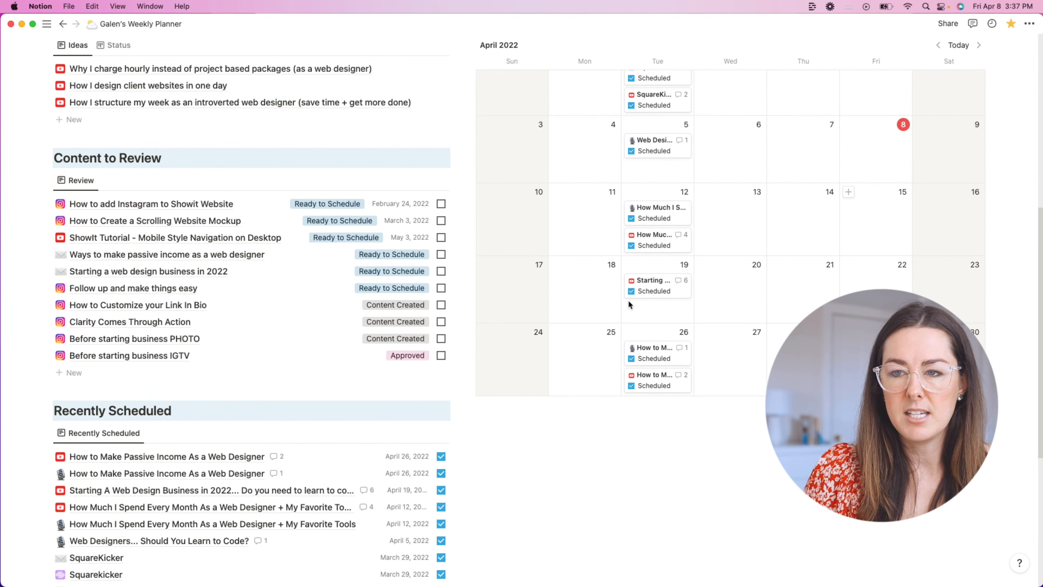
scroll(631, 306, up, 1)
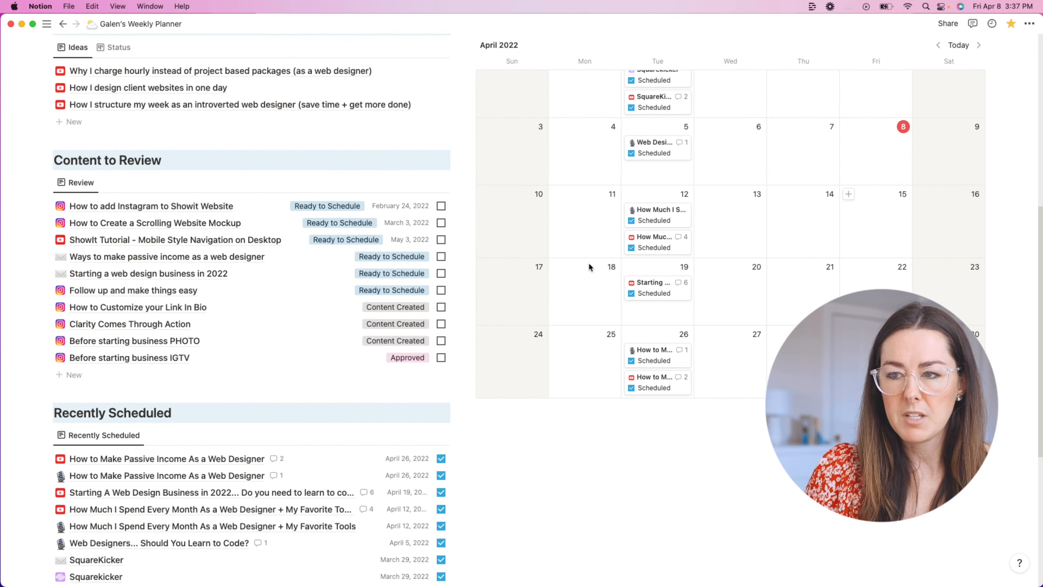
scroll(608, 263, up, 1)
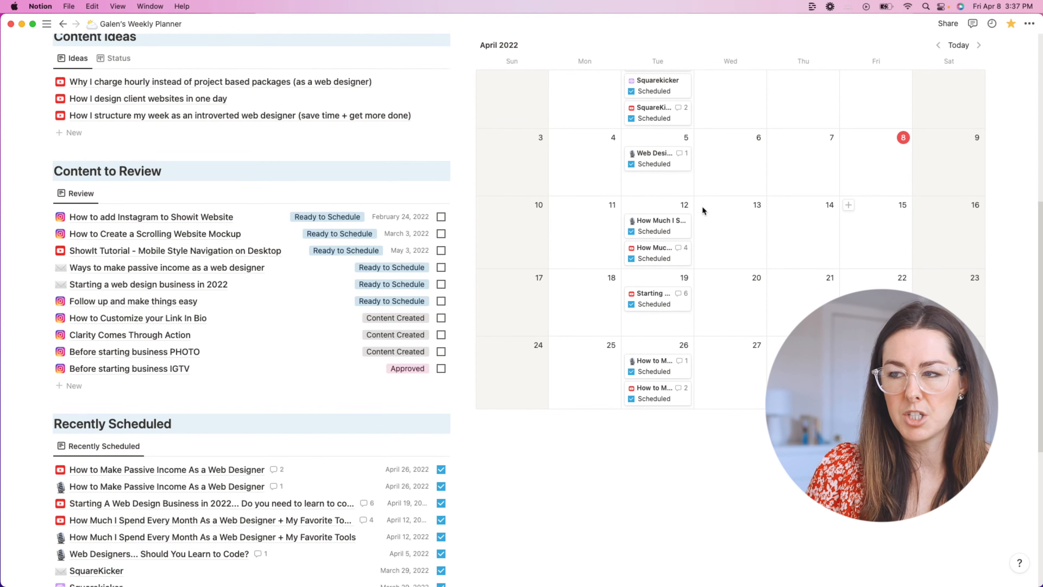
click(663, 227)
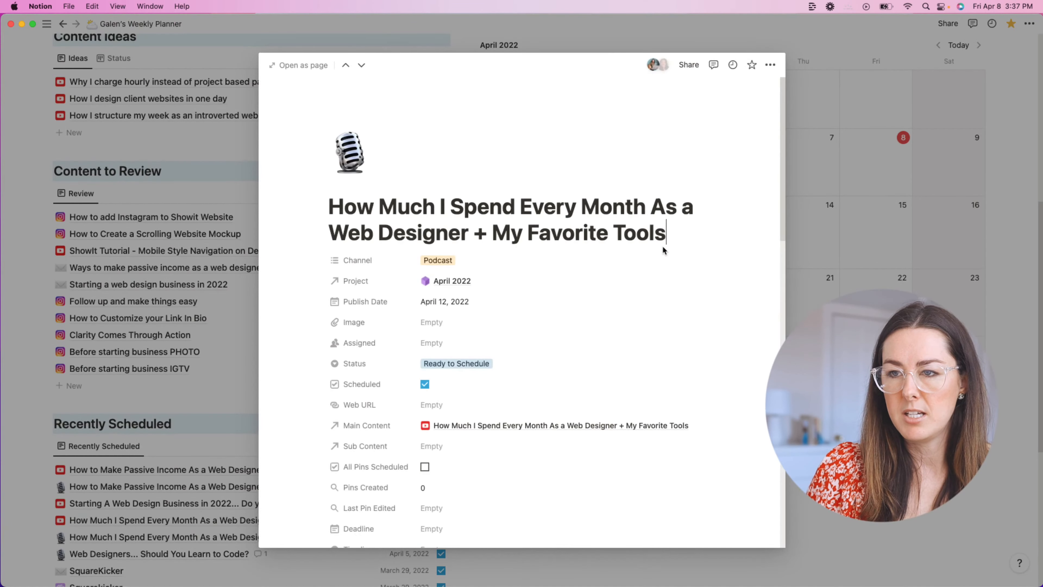
click(863, 245)
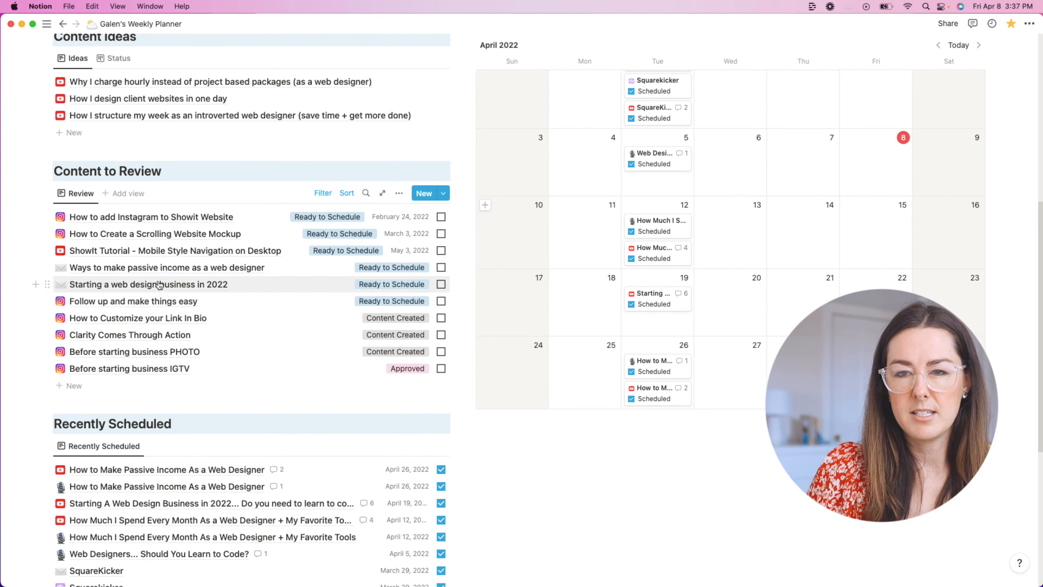
scroll(163, 272, down, 5)
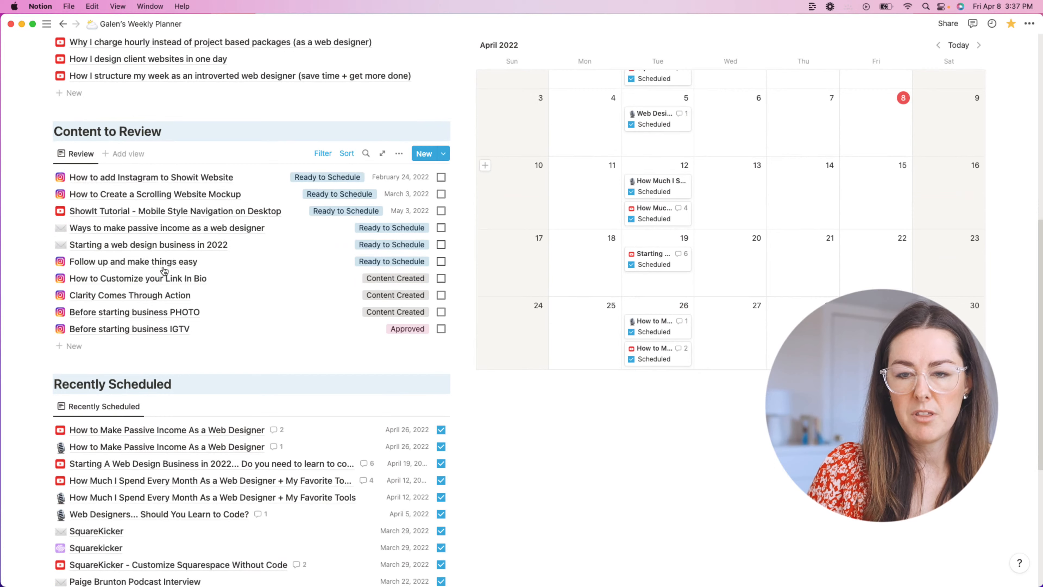
scroll(164, 272, down, 5)
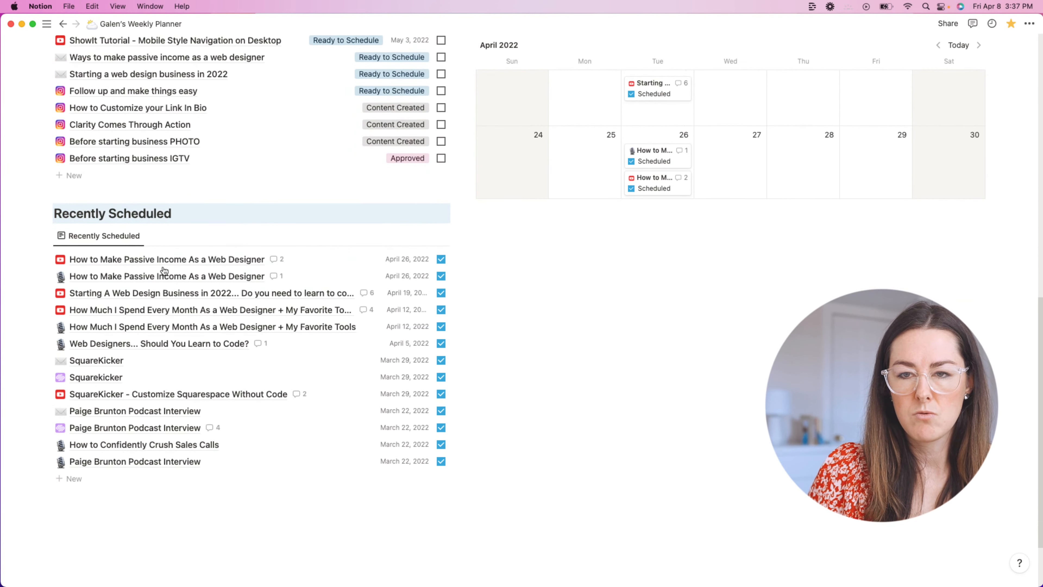
scroll(163, 269, up, 10)
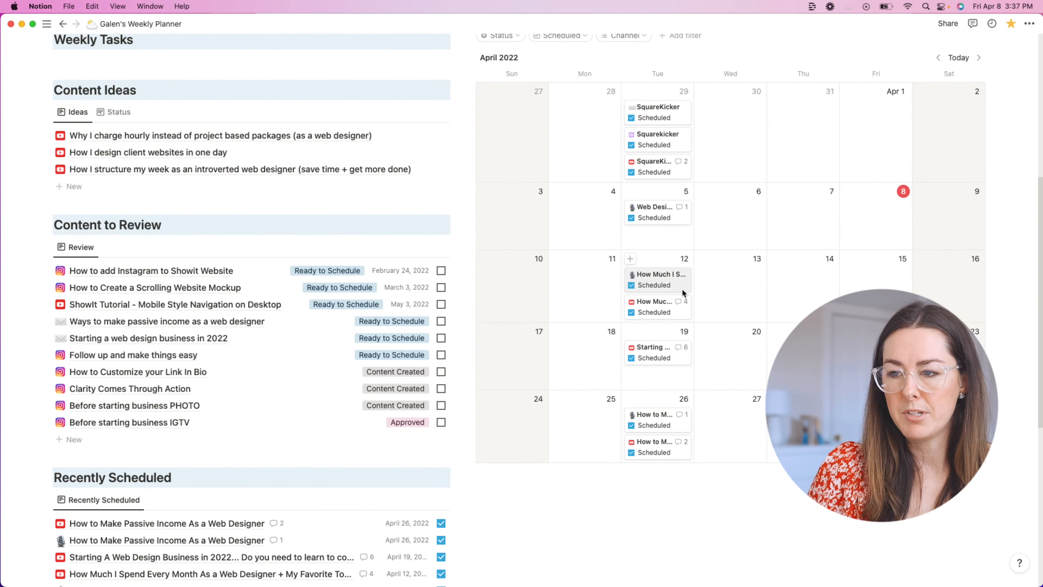
Step: Preview the April 19 video's page, then close it
click(659, 350)
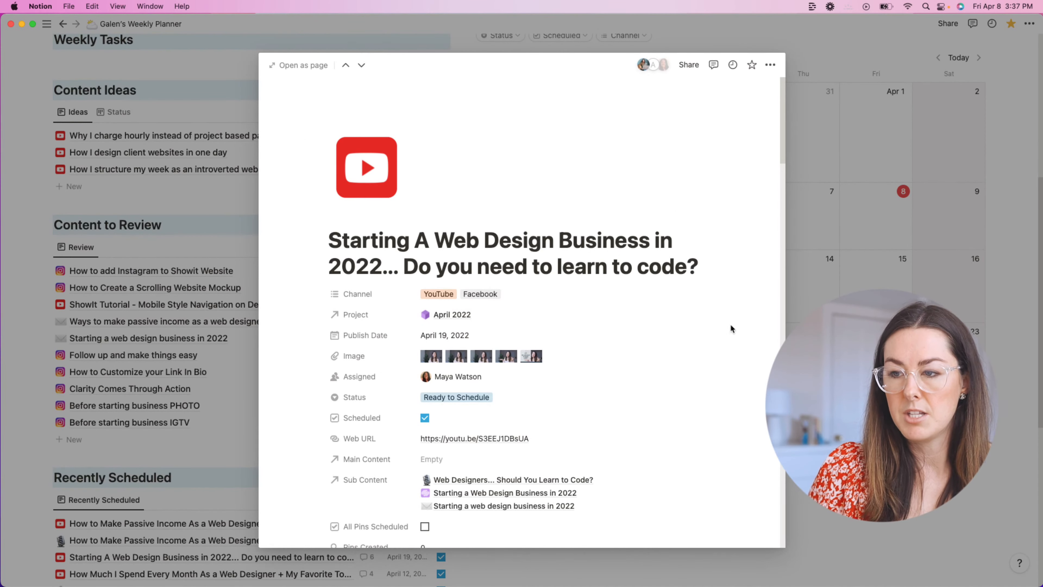
key(Escape)
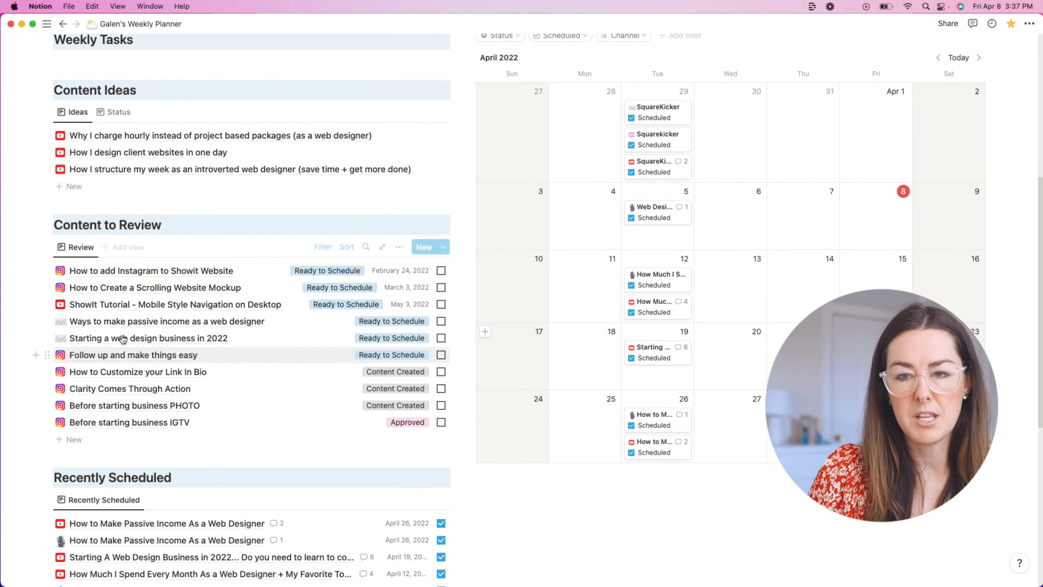
drag(126, 343, 133, 341)
Step: Rename the email to 'Starting a web design business in 2022 - Learn to Code?'
click(138, 340)
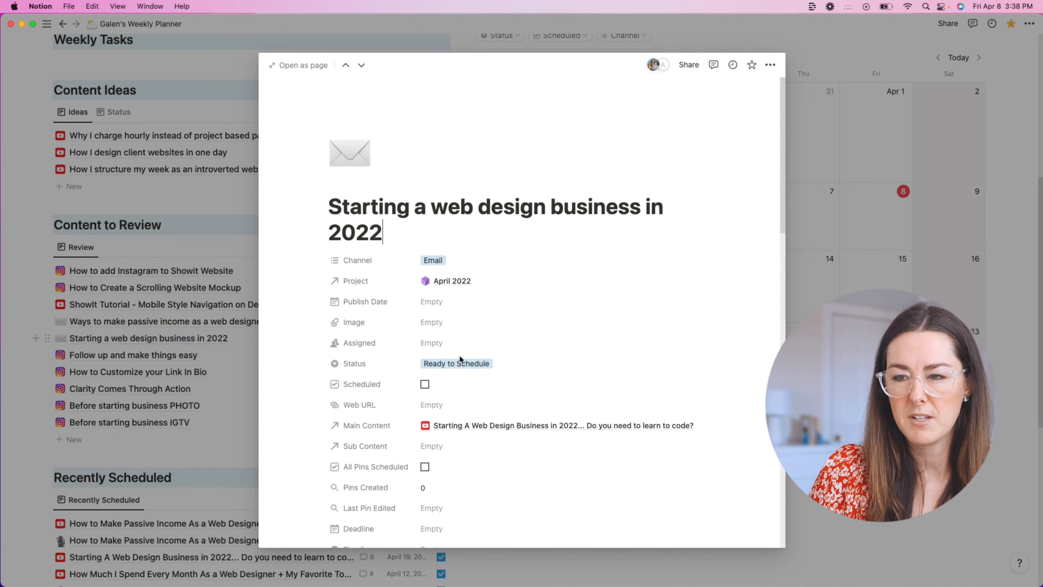
scroll(612, 354, down, 5)
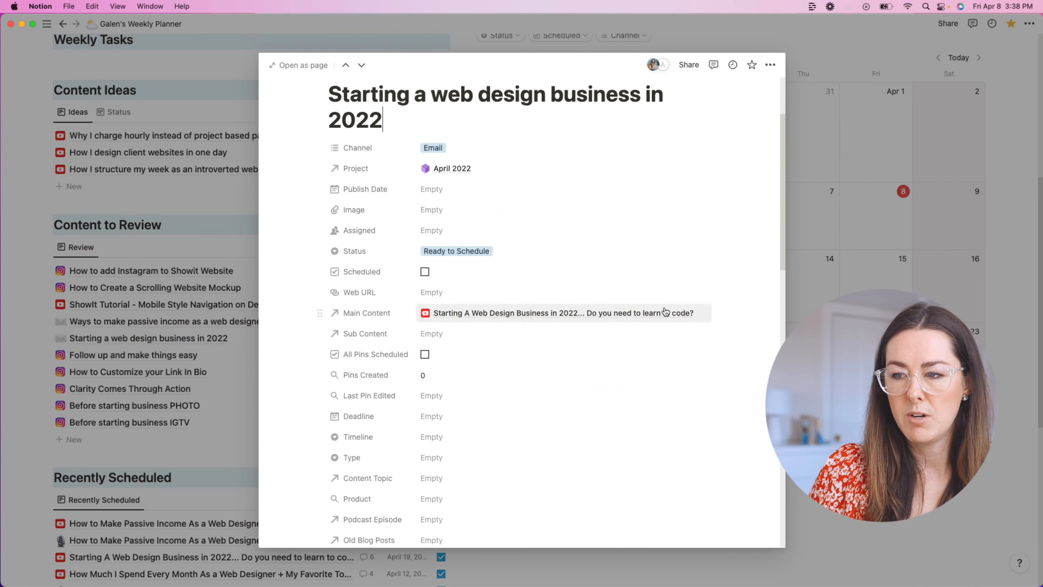
text(- Le)
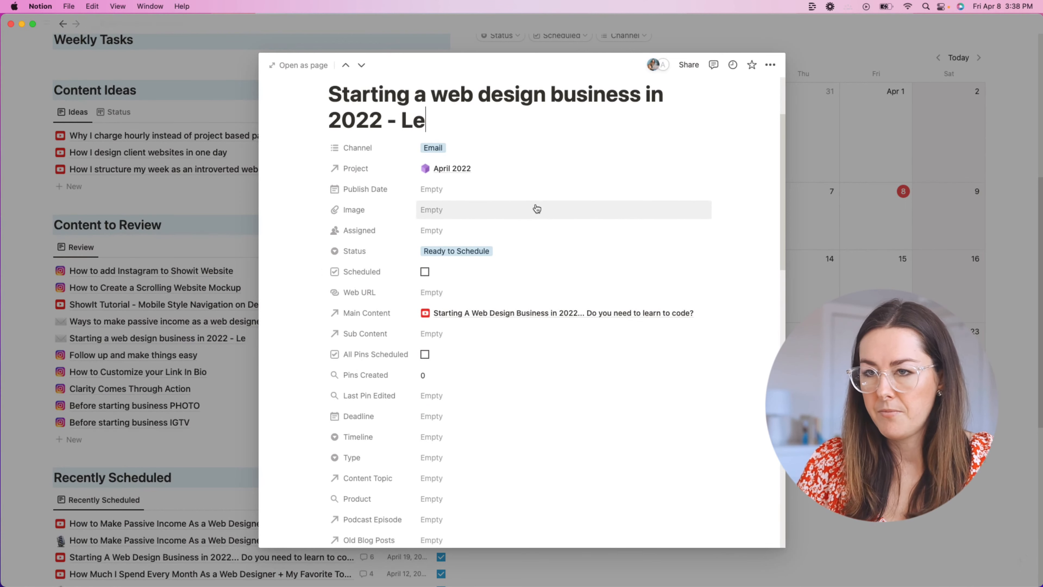
text(e)
key(BackSpace)
text(arn to D)
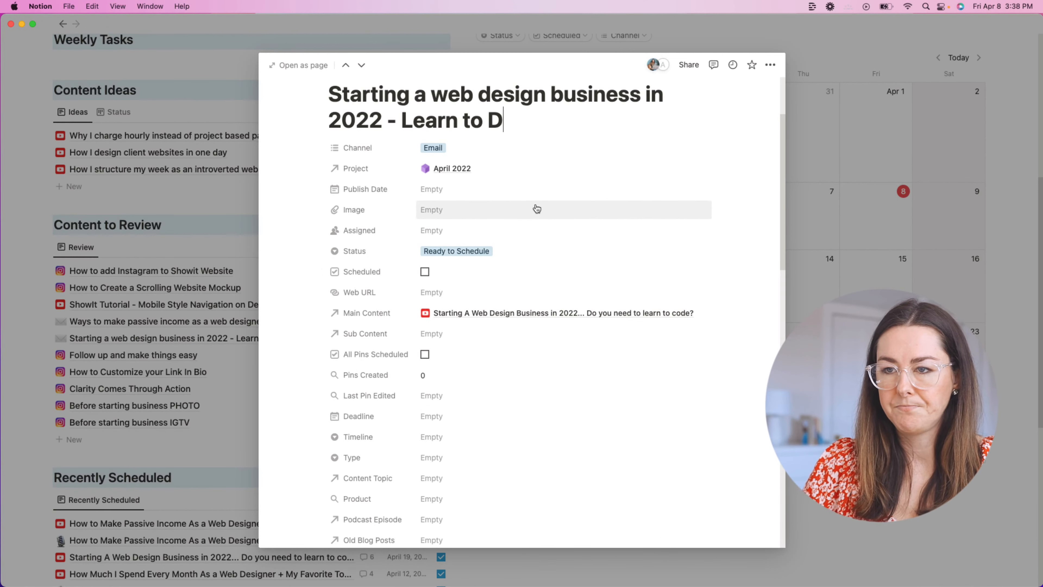
key(BackSpace)
text(Codew?)
key(BackSpace)
key(BackSpace)
text(?)
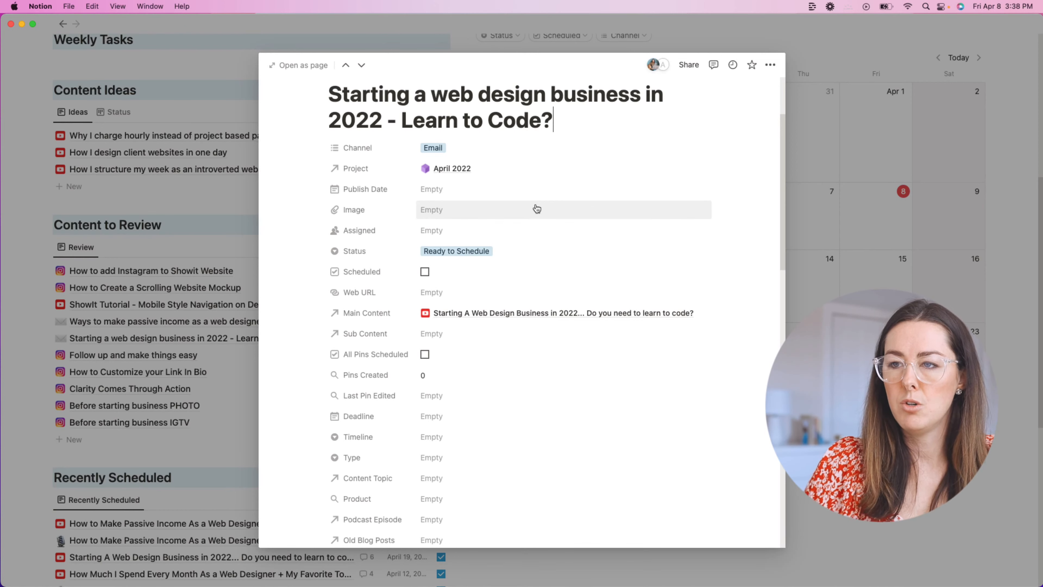
scroll(536, 210, down, 10)
key(Escape)
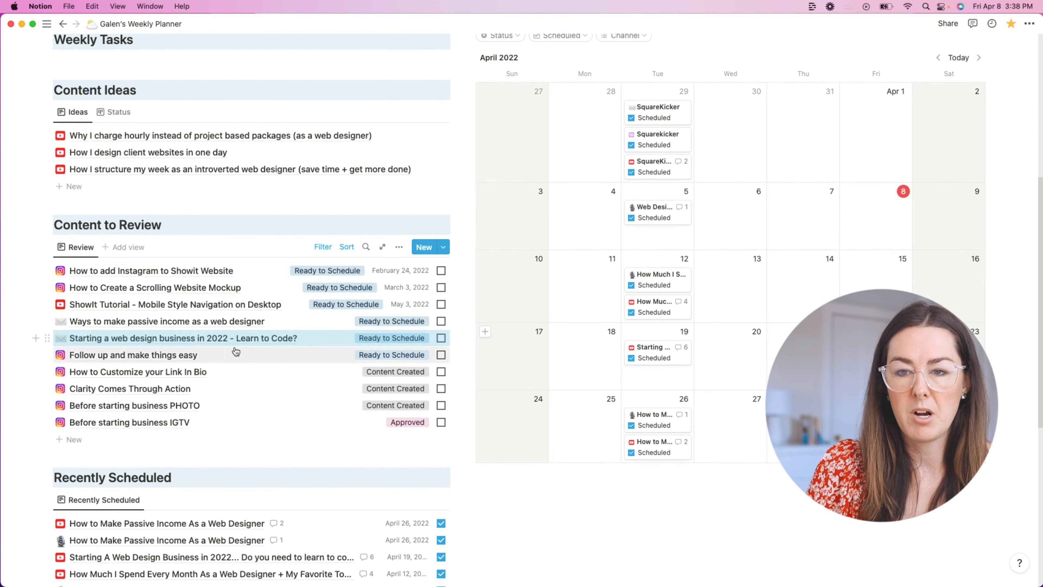
Step: Recheck the April 19 video's links, then drag the renamed email onto April 19
click(652, 350)
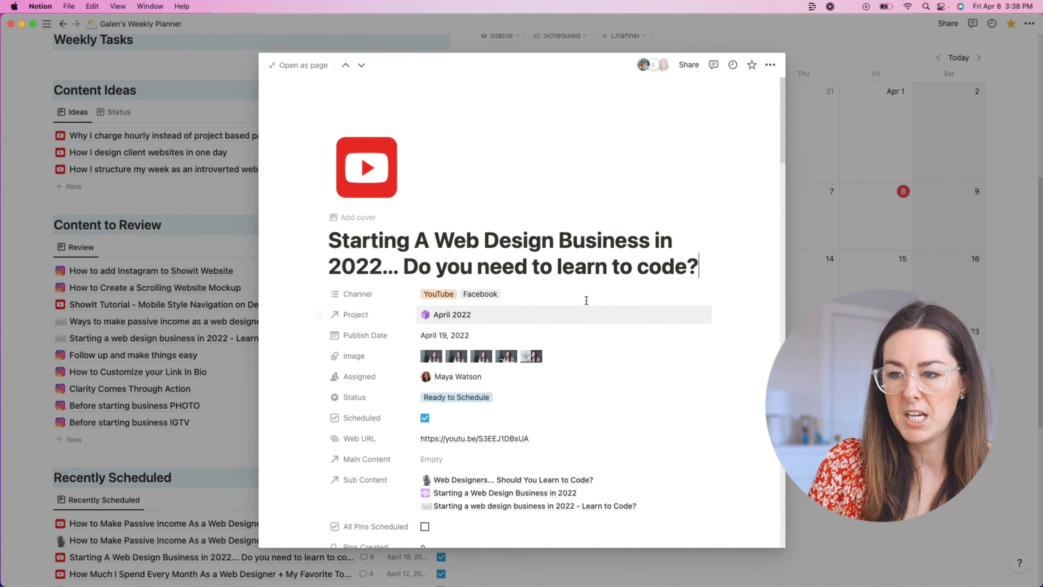
scroll(582, 298, down, 5)
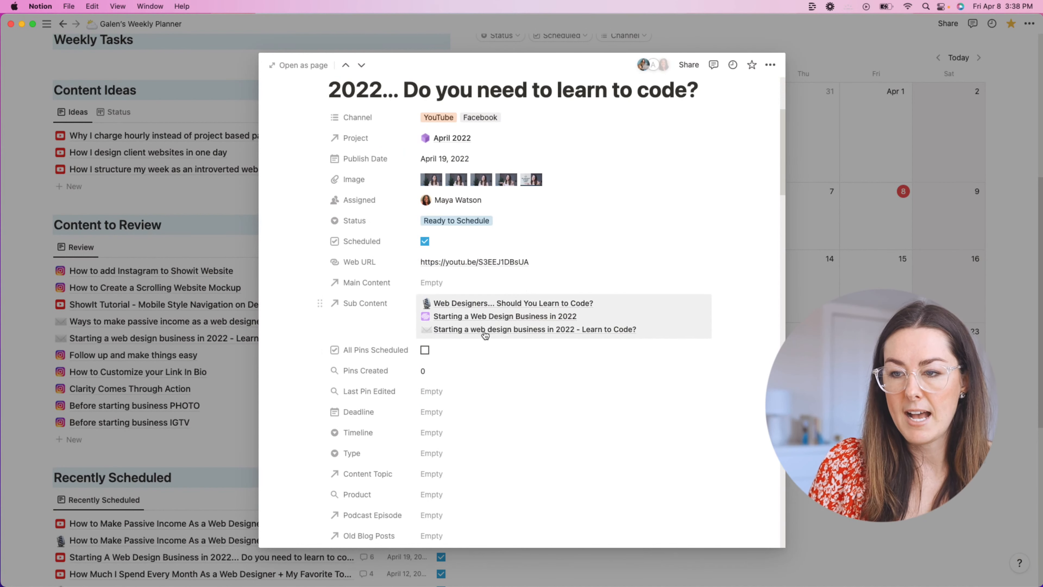
click(165, 338)
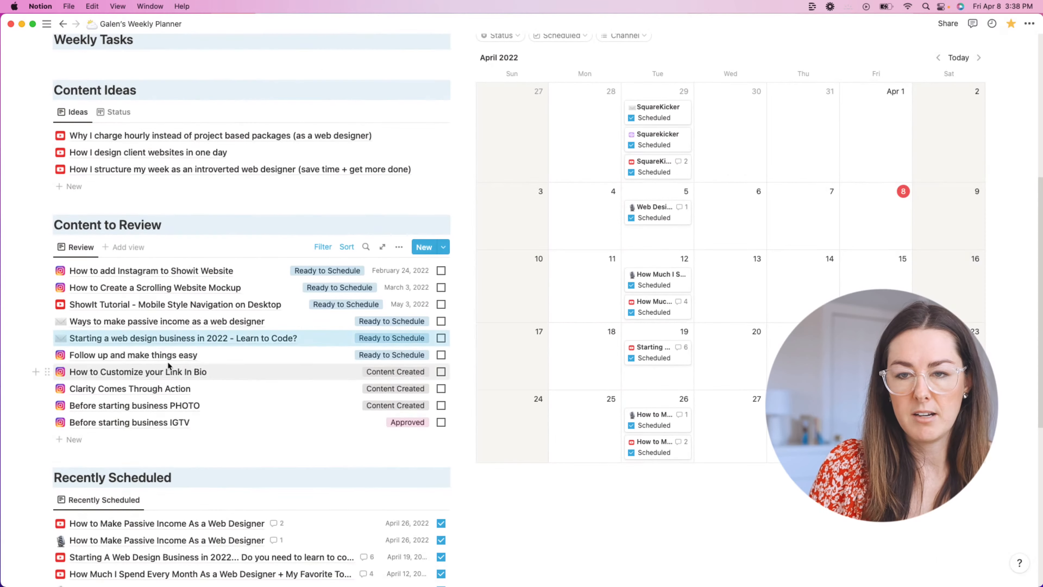
drag(144, 339, 662, 380)
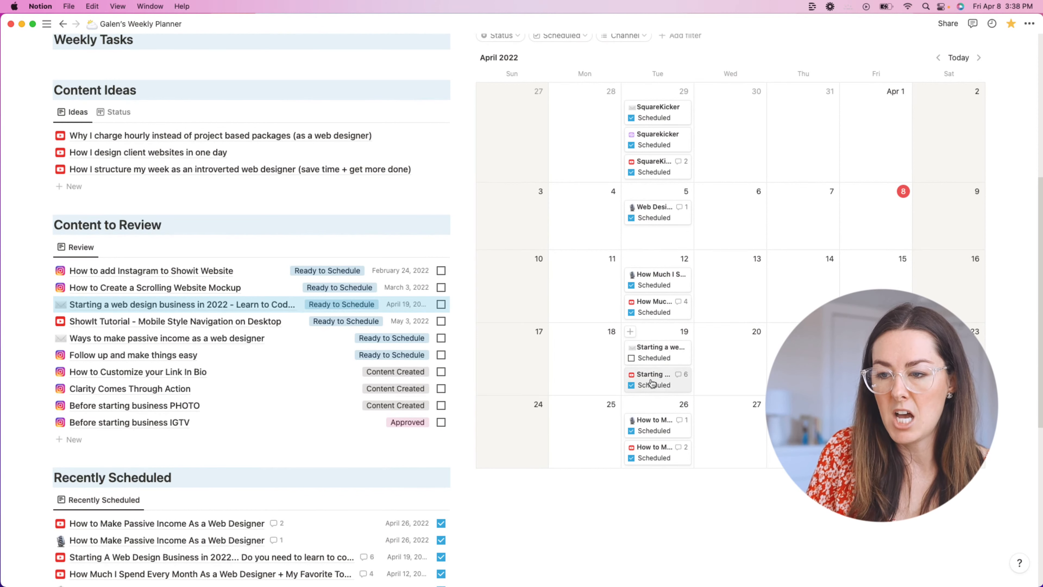
Step: Check the April 26 video, then drag the passive income email onto April 26
scroll(653, 380, down, 3)
click(650, 391)
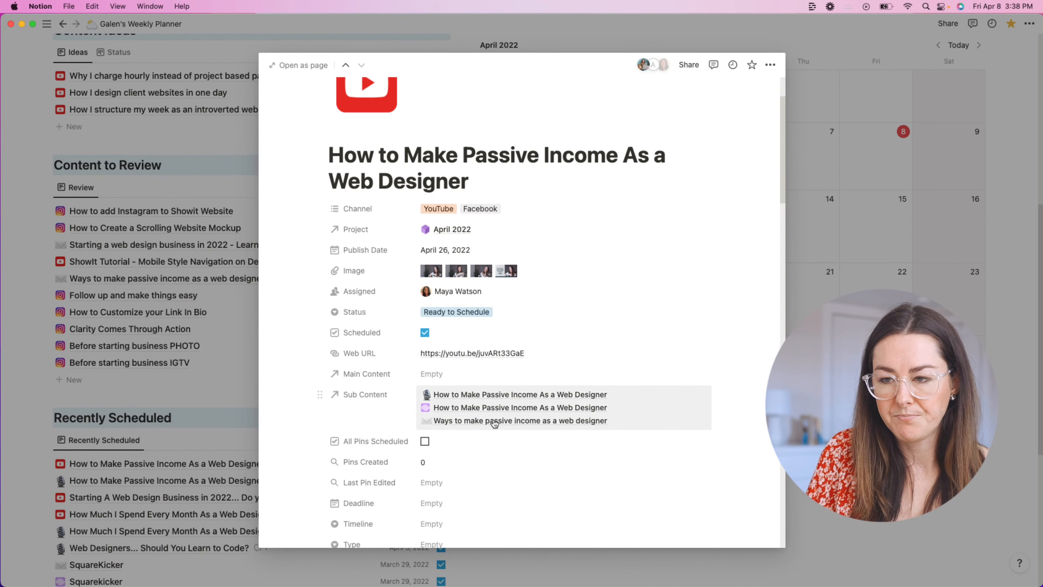
click(257, 324)
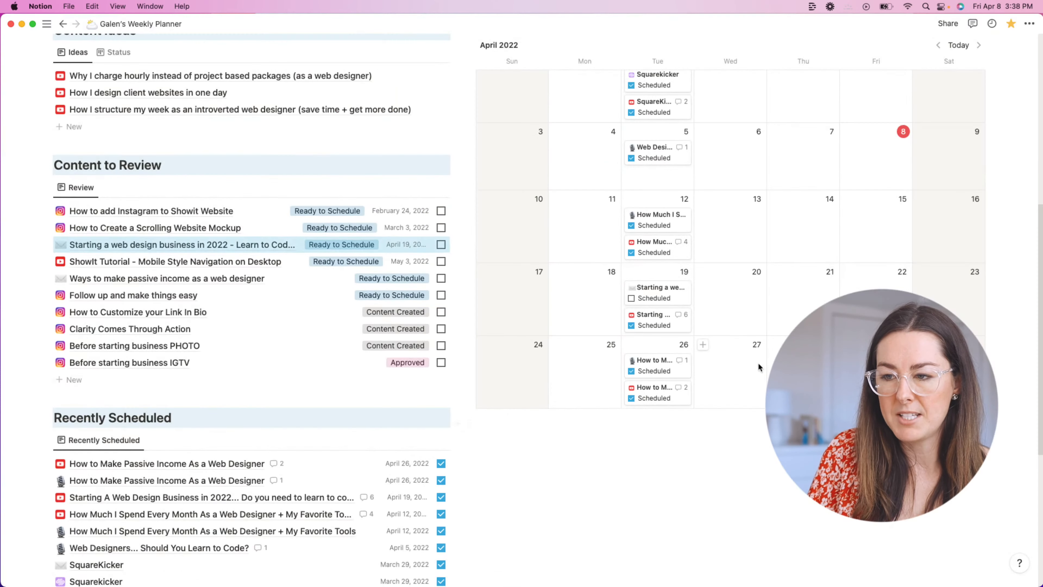
drag(185, 281, 665, 354)
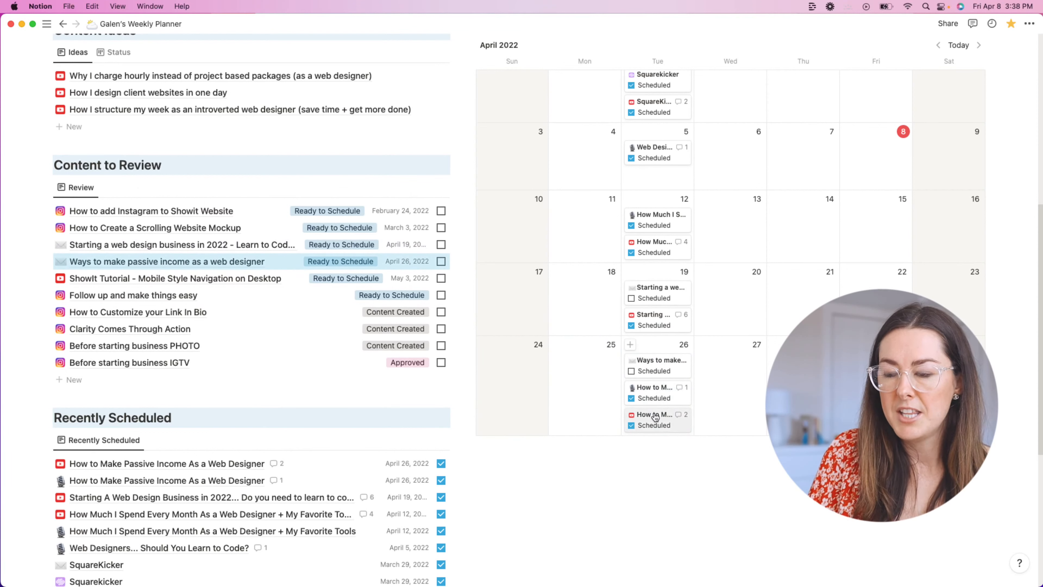
Step: From the April 12 video's sub content, link the spending email to the April 2022 project
click(659, 251)
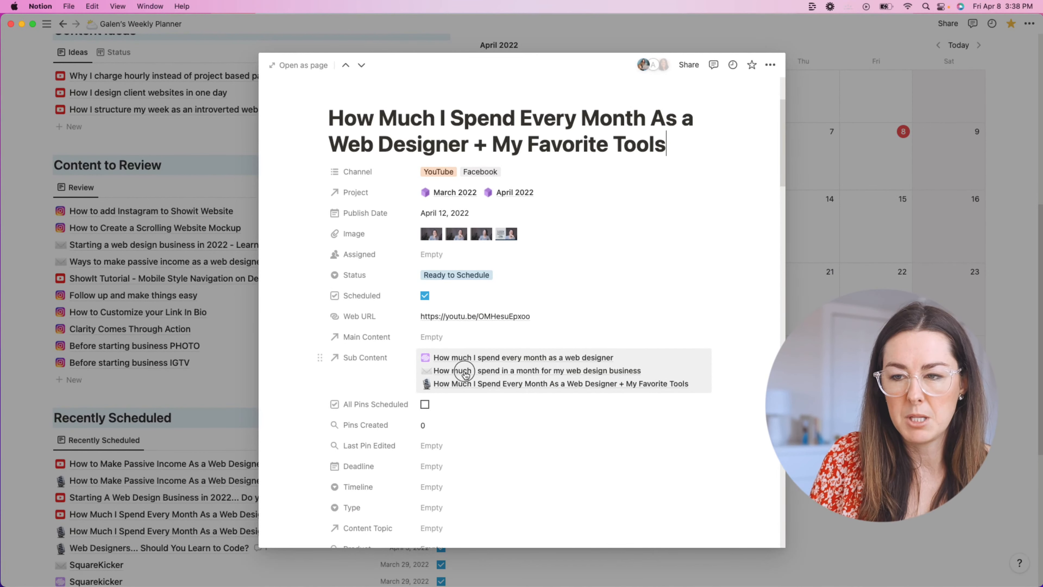
click(464, 372)
click(481, 410)
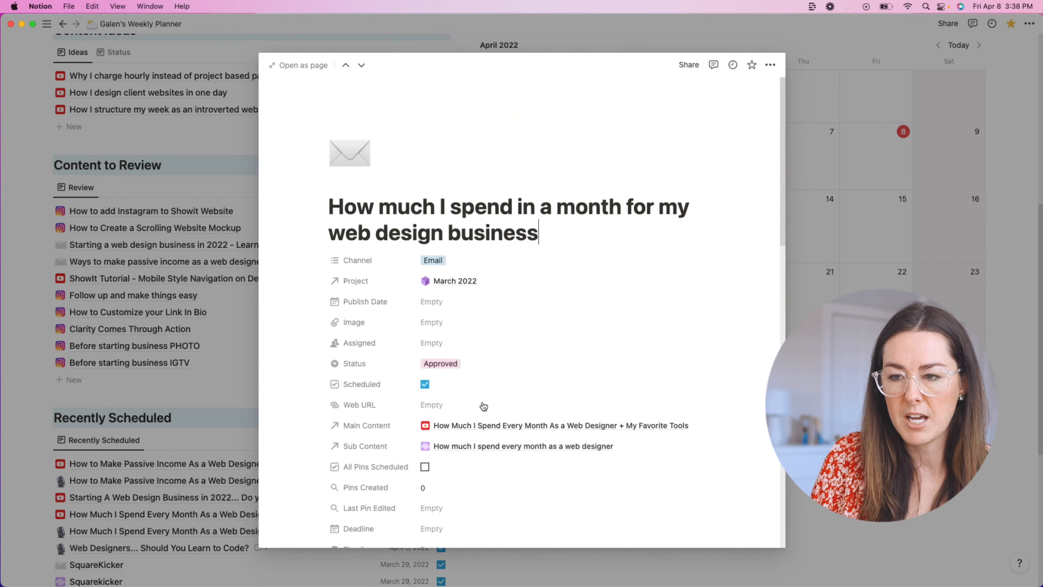
click(458, 282)
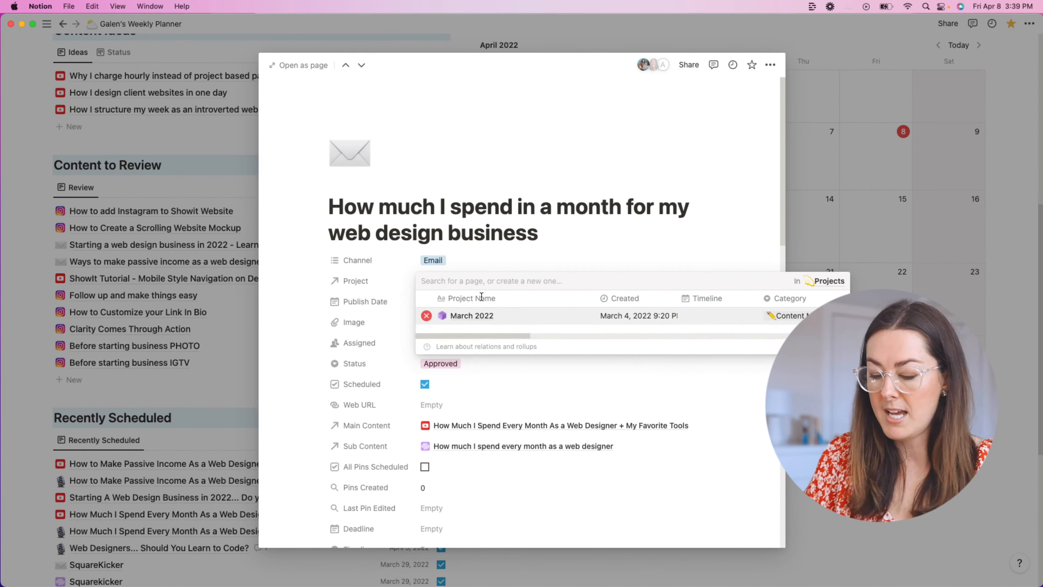
text(April)
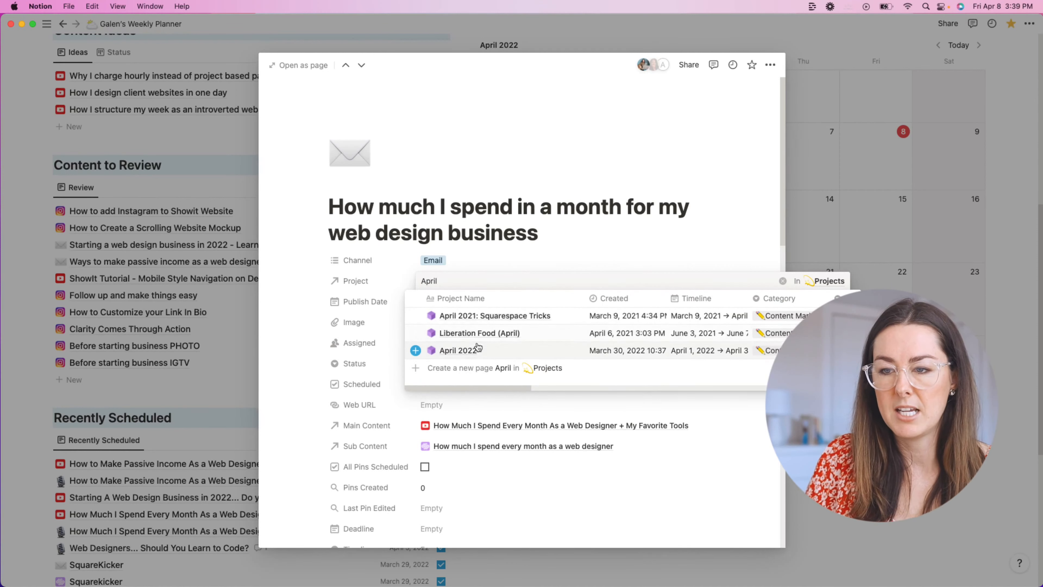
click(448, 351)
click(585, 176)
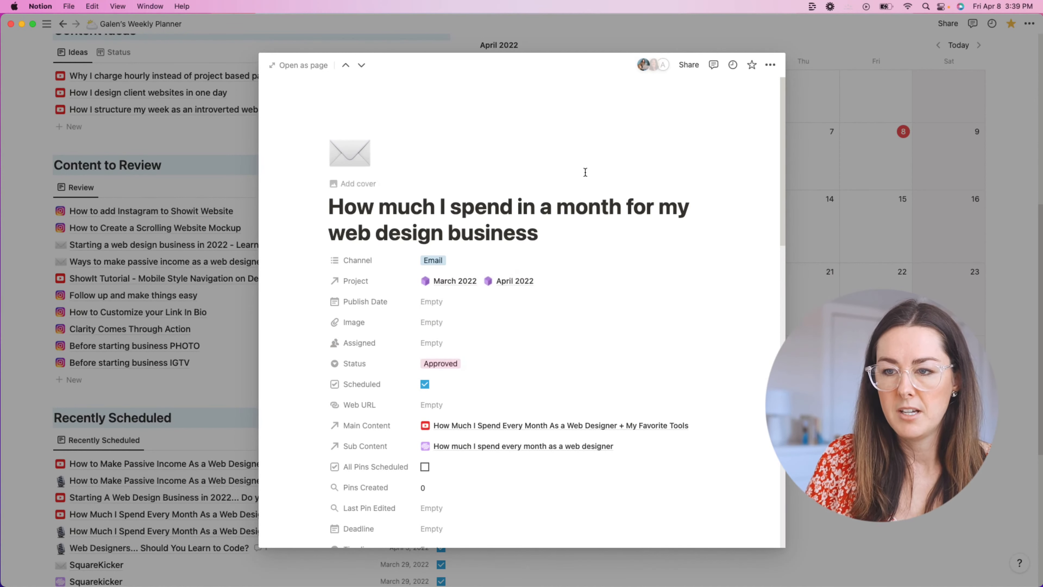
Step: Look at the email's publish date without setting one, then close the page
scroll(493, 365, down, 2)
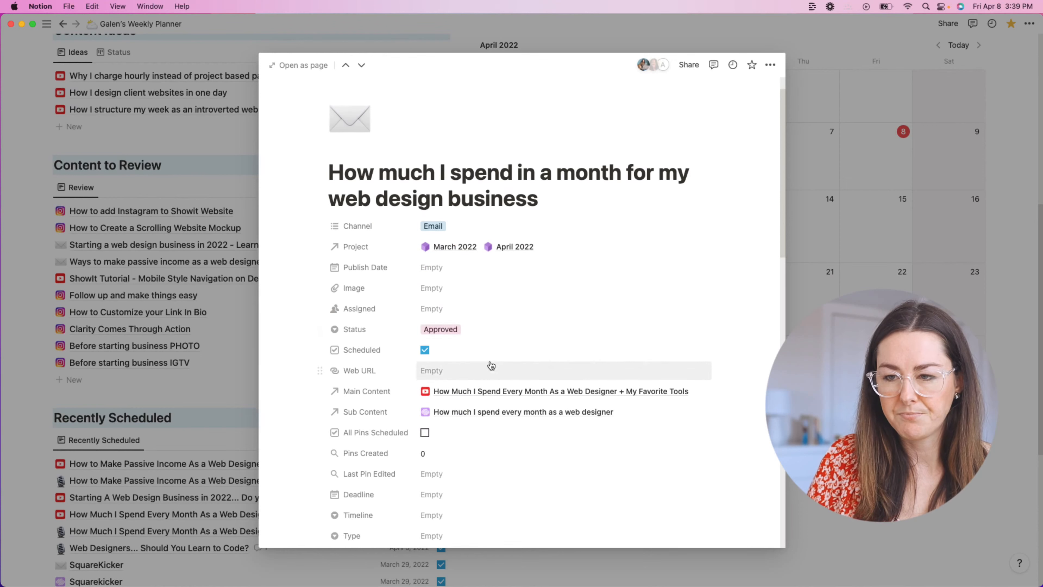
click(447, 261)
click(633, 269)
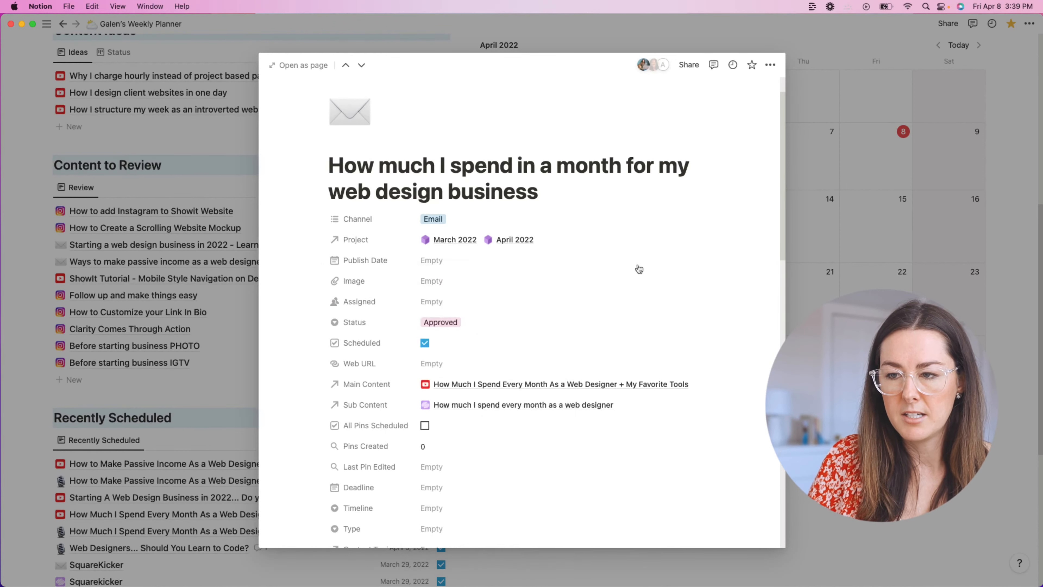
scroll(514, 390, down, 1)
scroll(454, 396, down, 1)
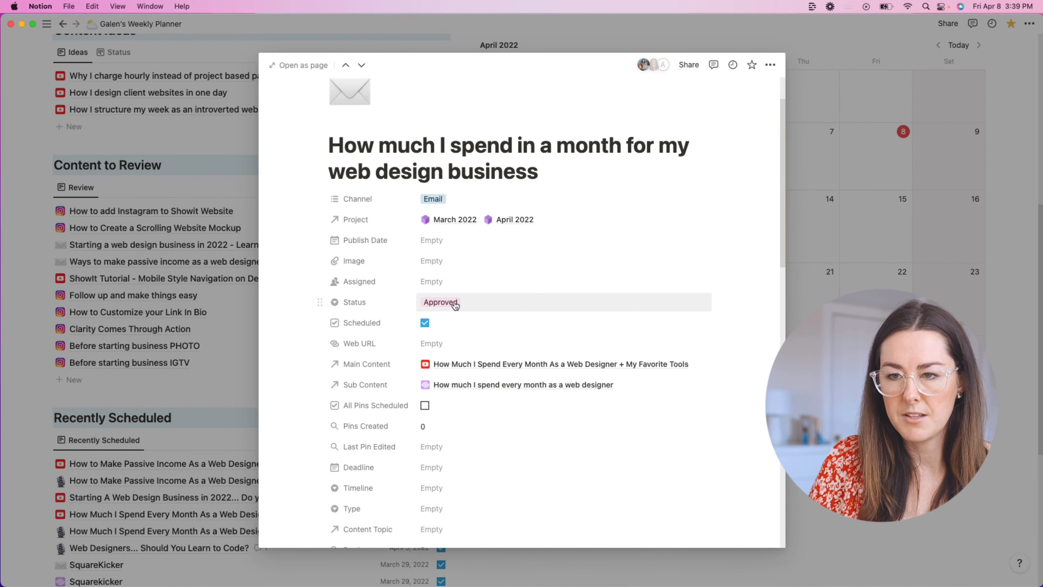
click(818, 341)
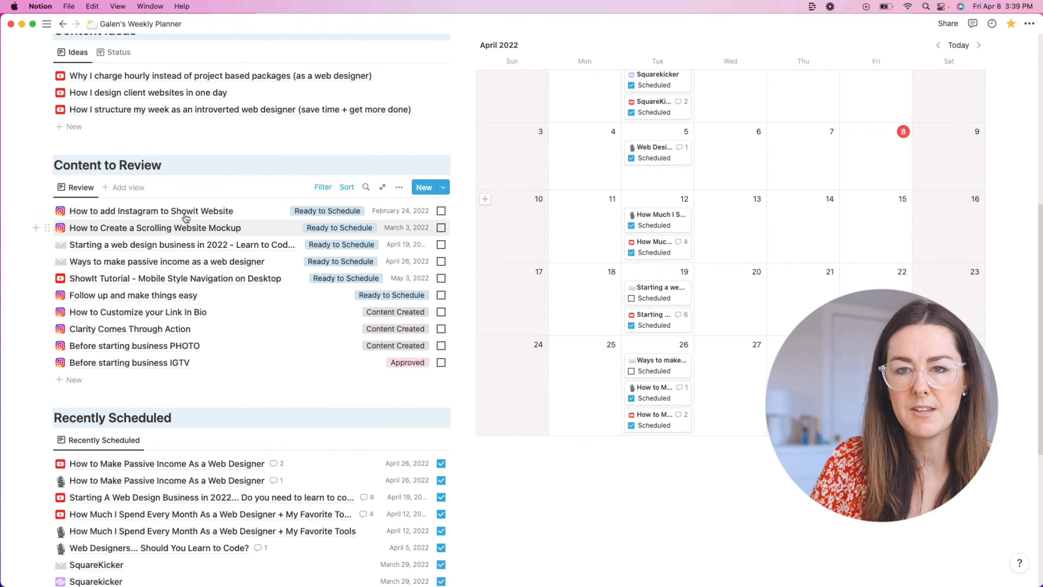
scroll(186, 255, down, 3)
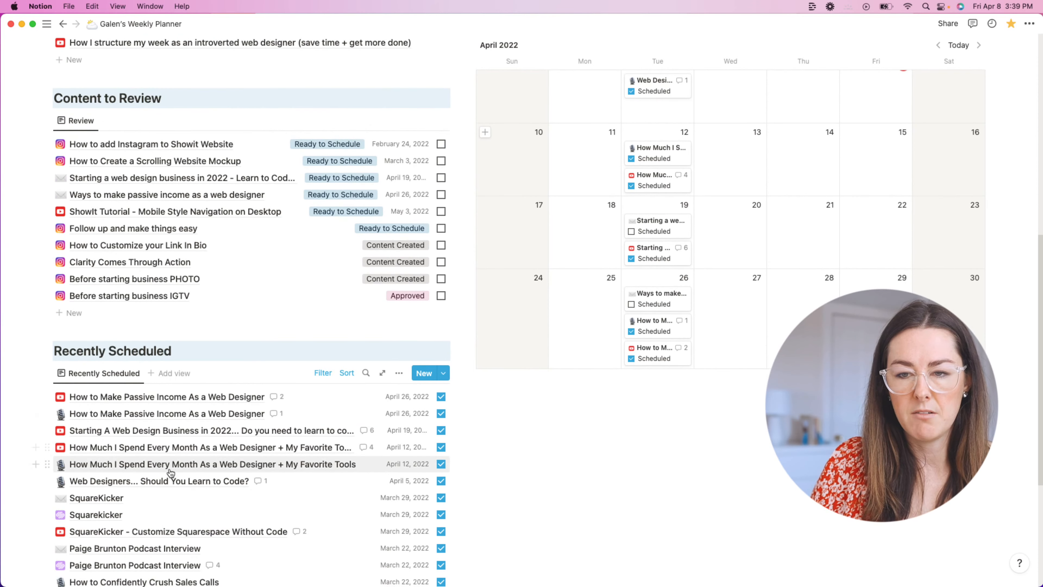
scroll(168, 473, down, 4)
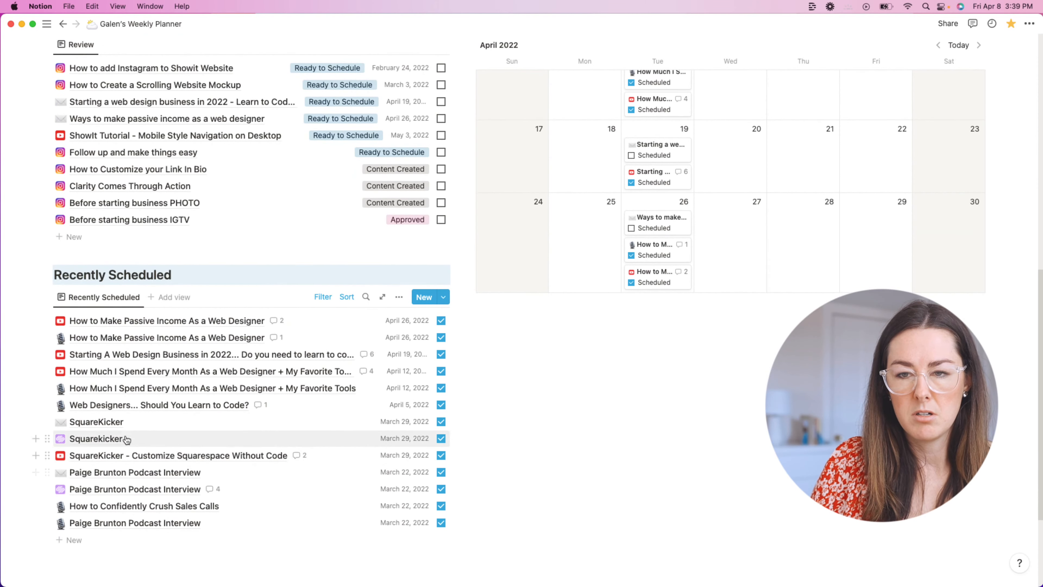
scroll(213, 271, up, 6)
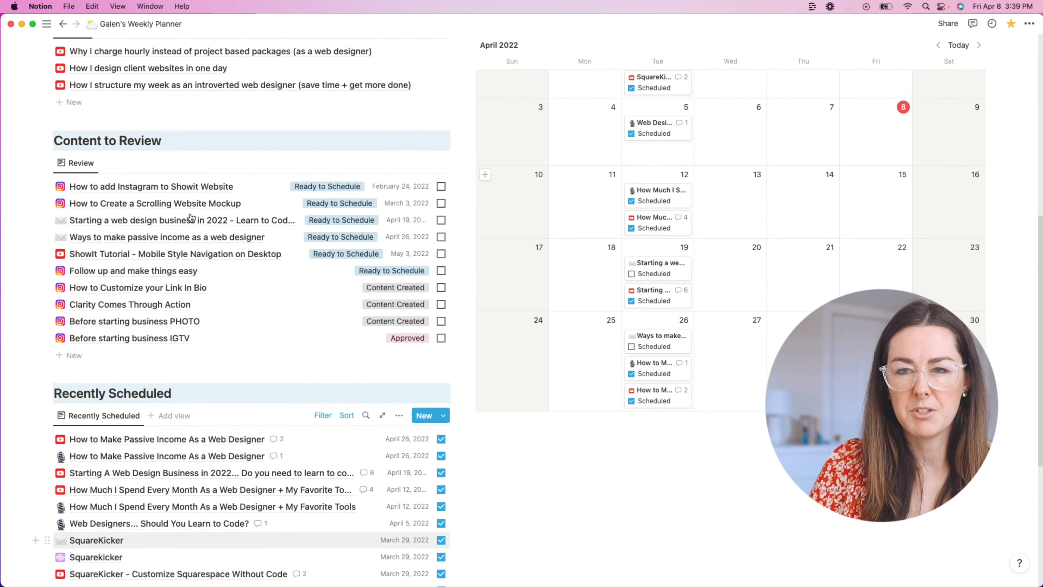
scroll(192, 211, up, 2)
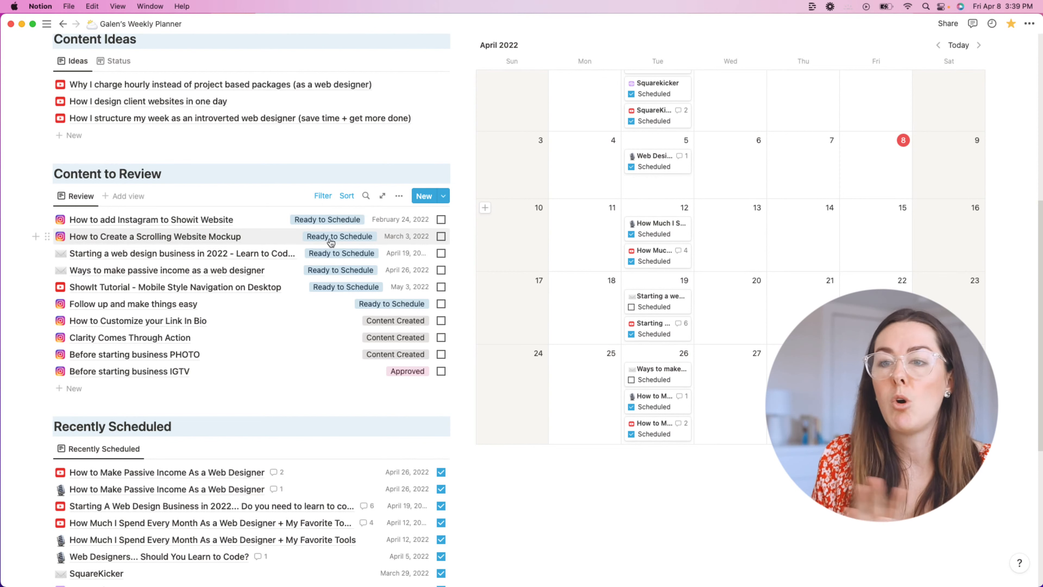
Step: Inspect the Content to Review Status filter, then open the April 19 YouTube post
click(323, 196)
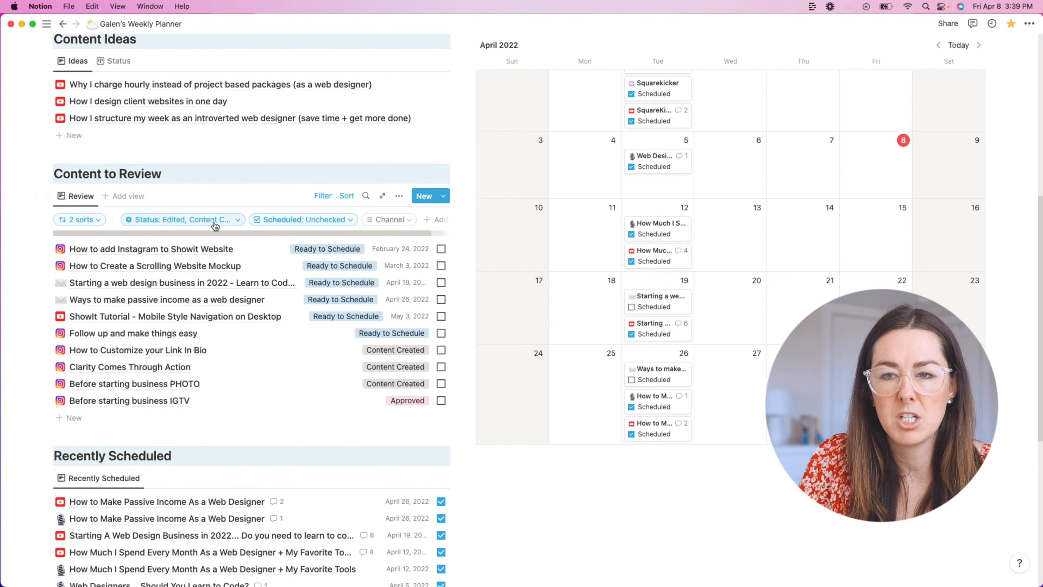
click(206, 222)
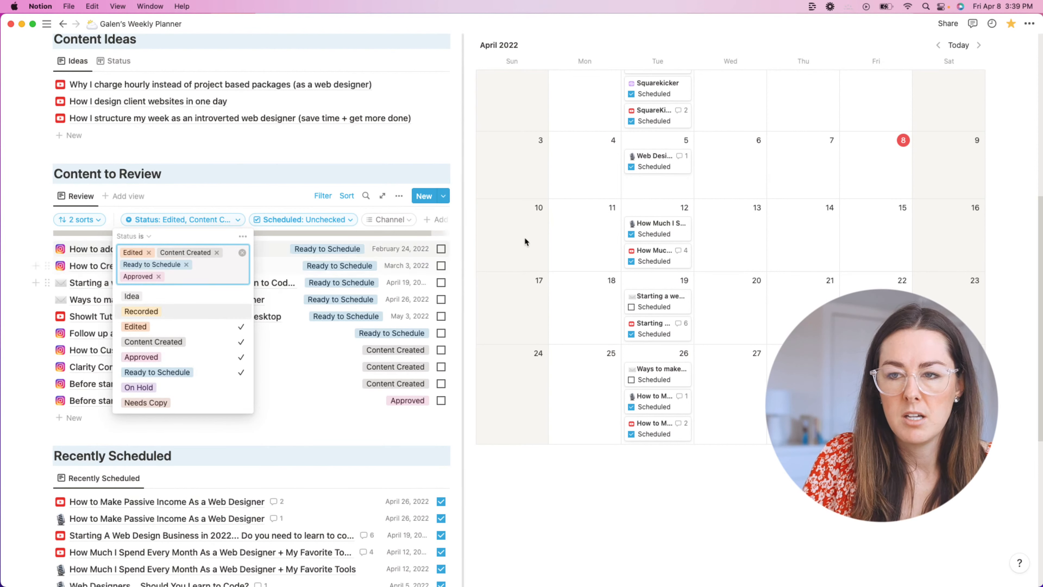
click(144, 224)
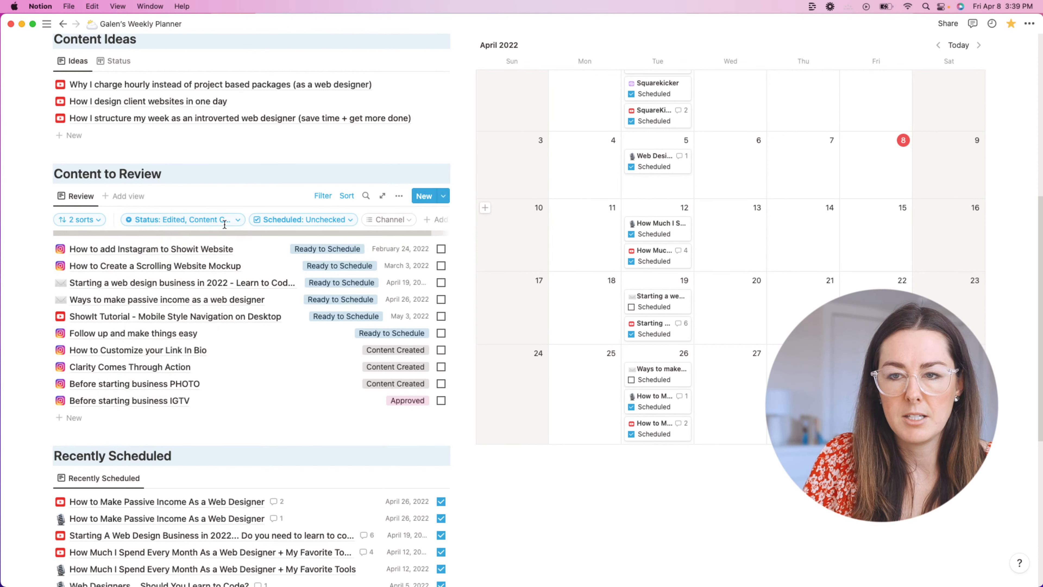
click(656, 336)
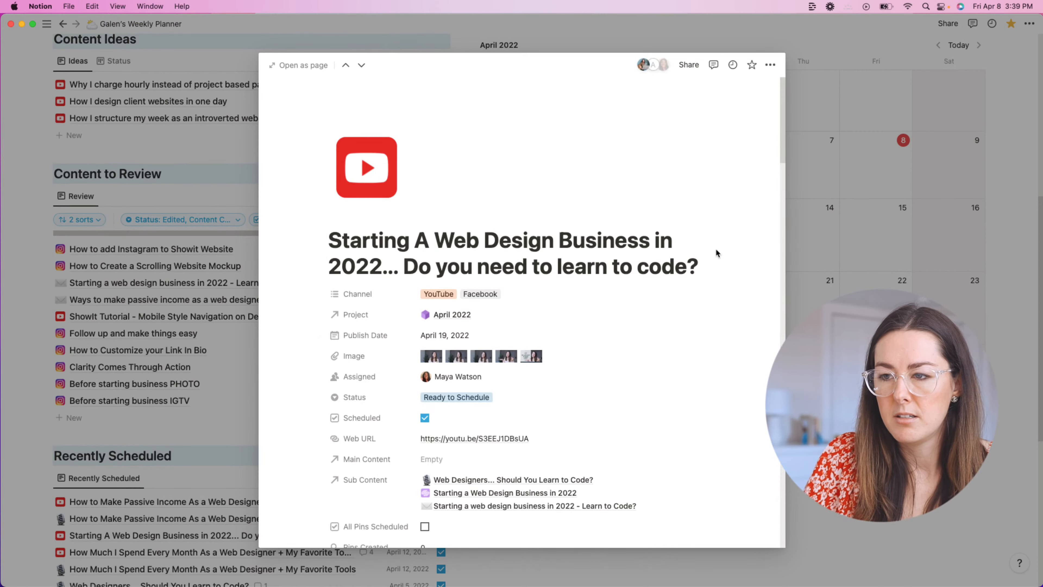
Step: Via the April 12 YouTube post's sub content, set the spending email's publish date to April 12, 2022
click(813, 211)
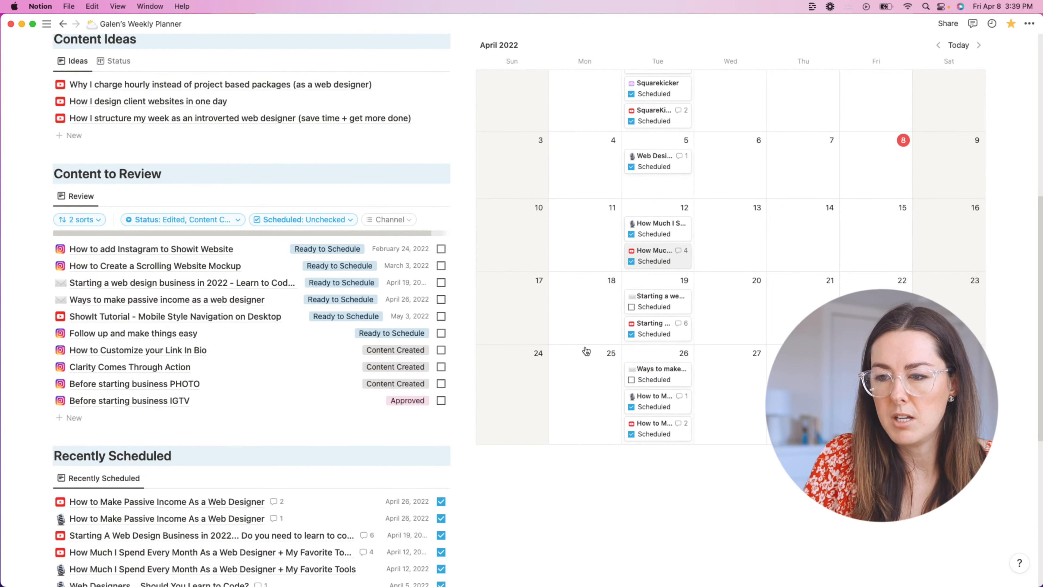
click(666, 259)
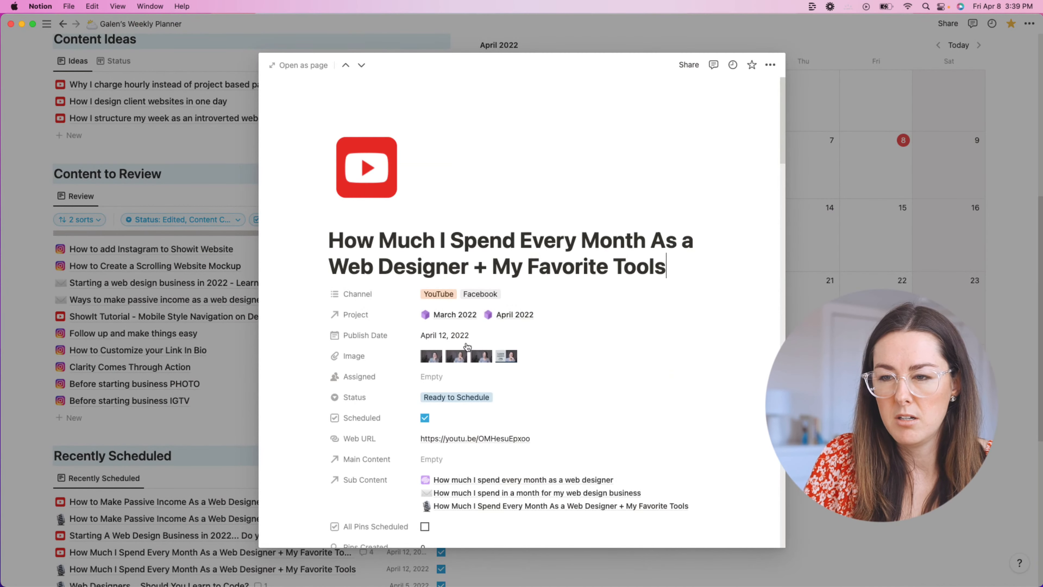
scroll(473, 380, down, 1)
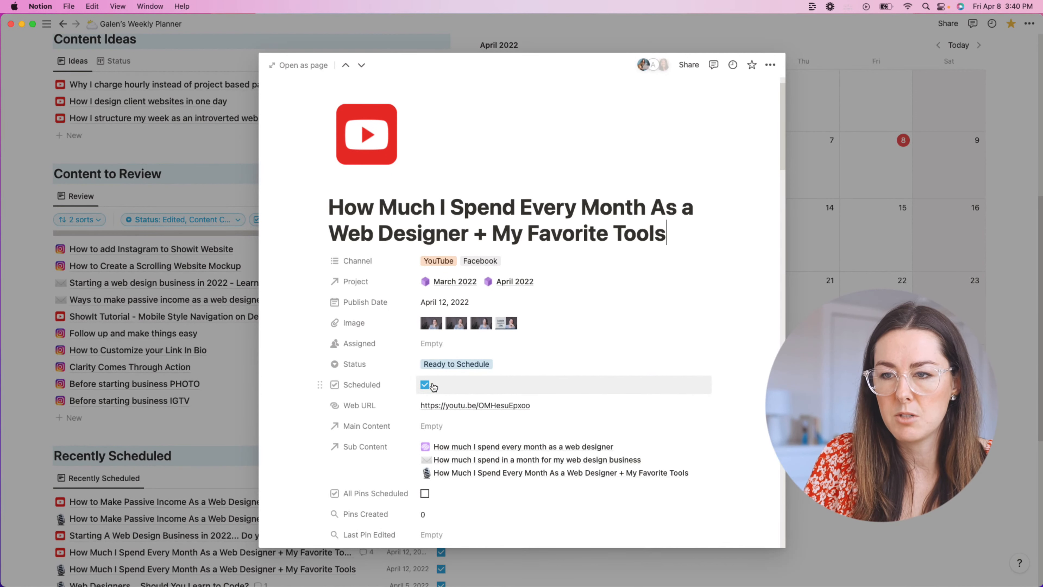
scroll(474, 403, down, 3)
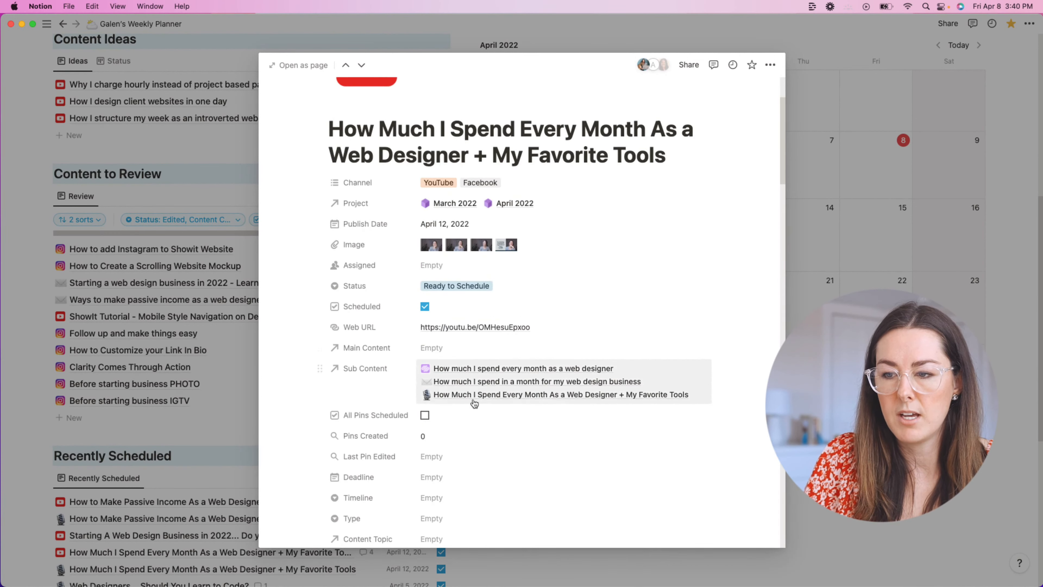
click(466, 388)
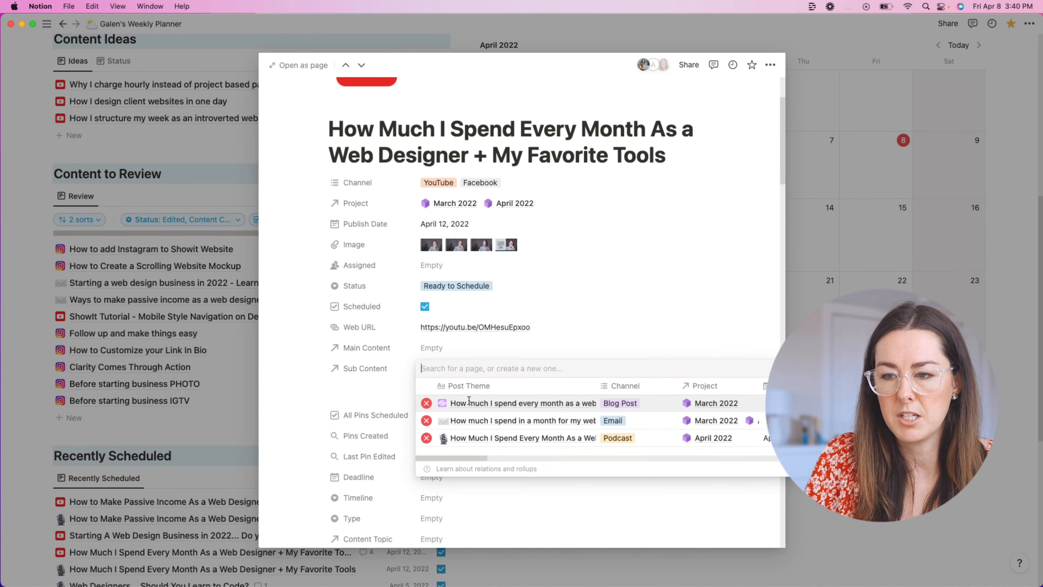
click(475, 421)
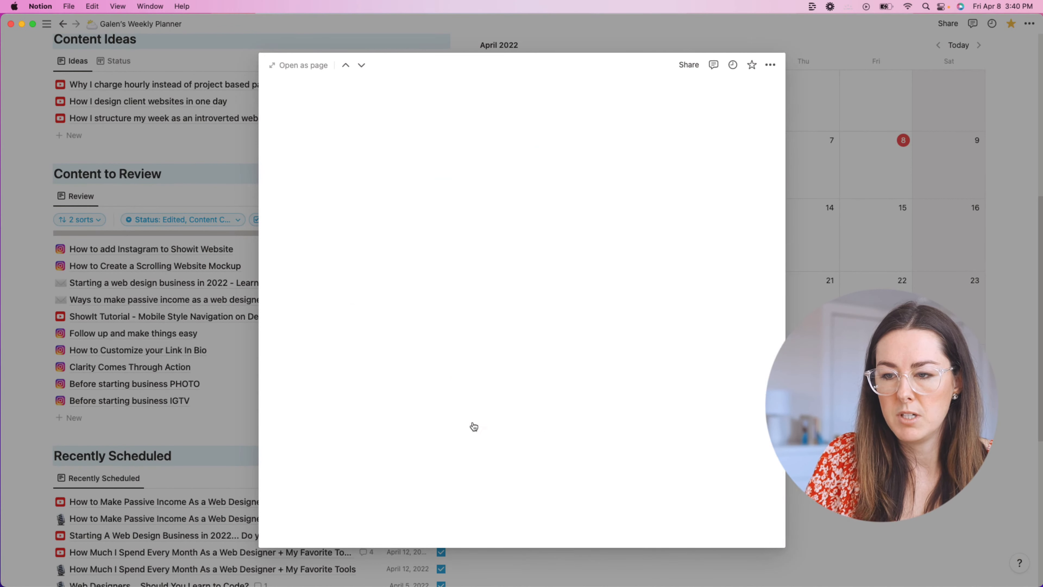
scroll(509, 289, down, 1)
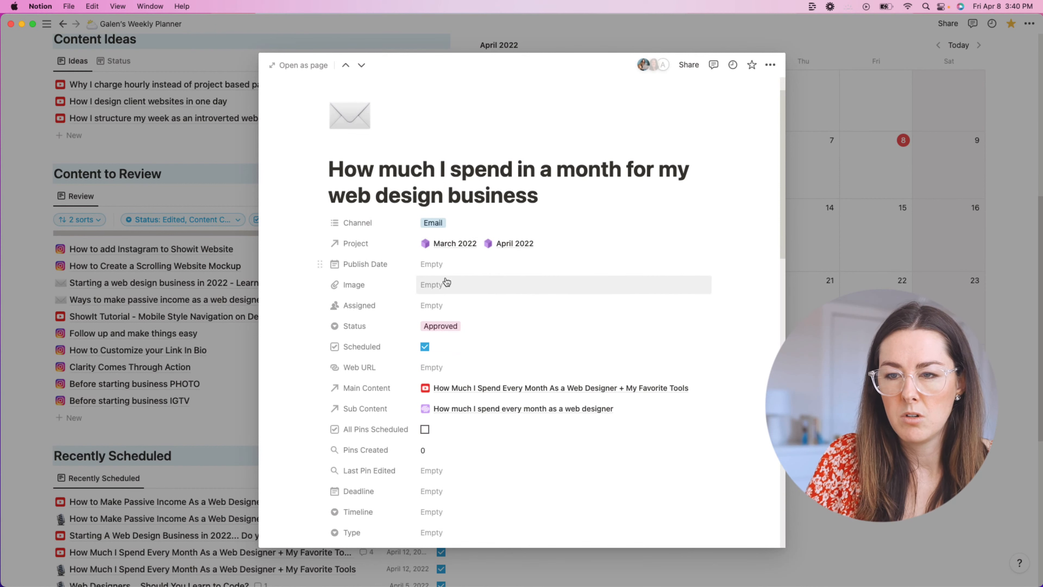
click(443, 266)
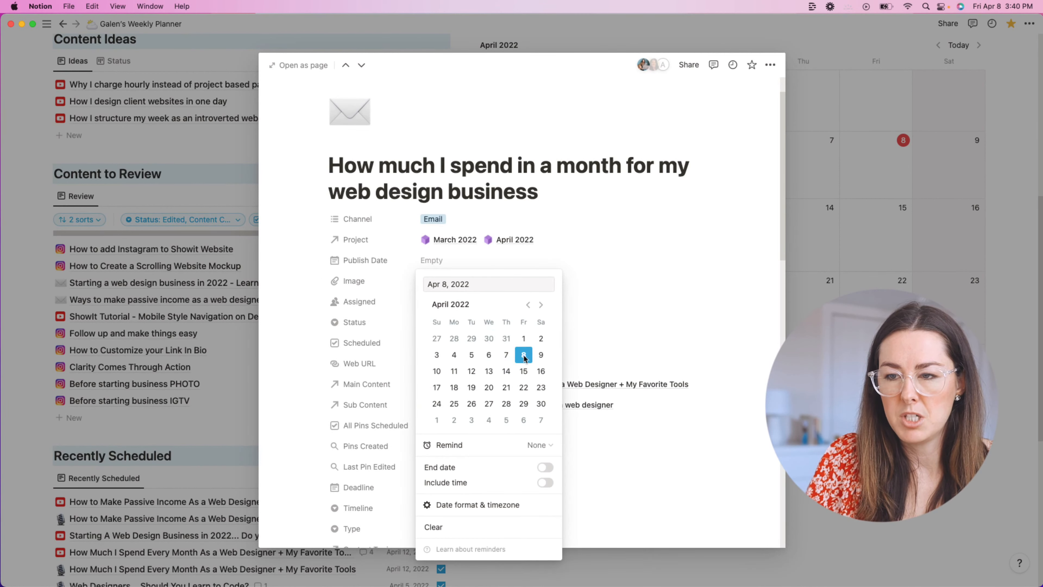
click(472, 371)
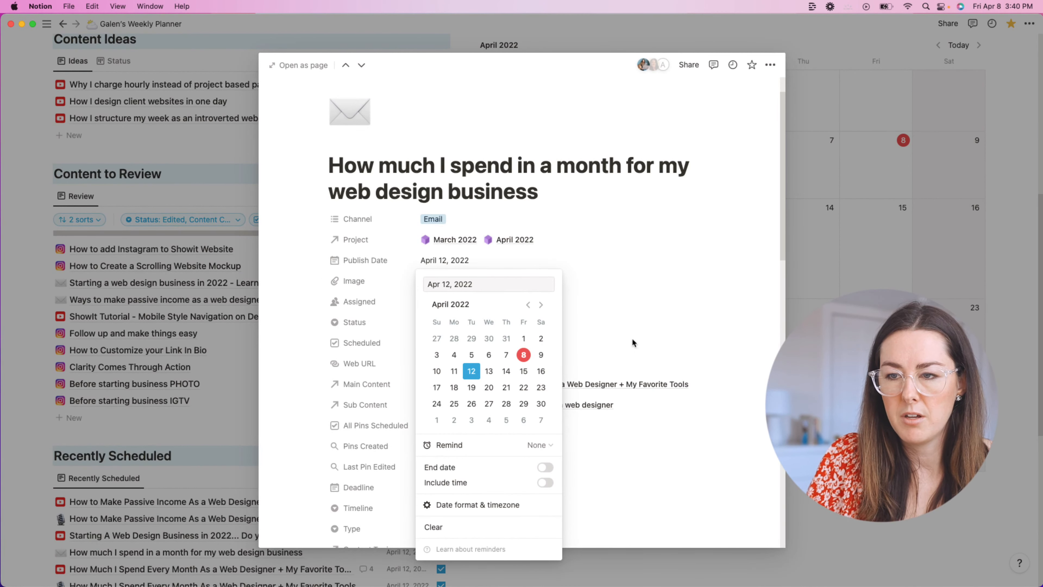
key(Escape)
scroll(459, 314, down, 1)
key(Escape)
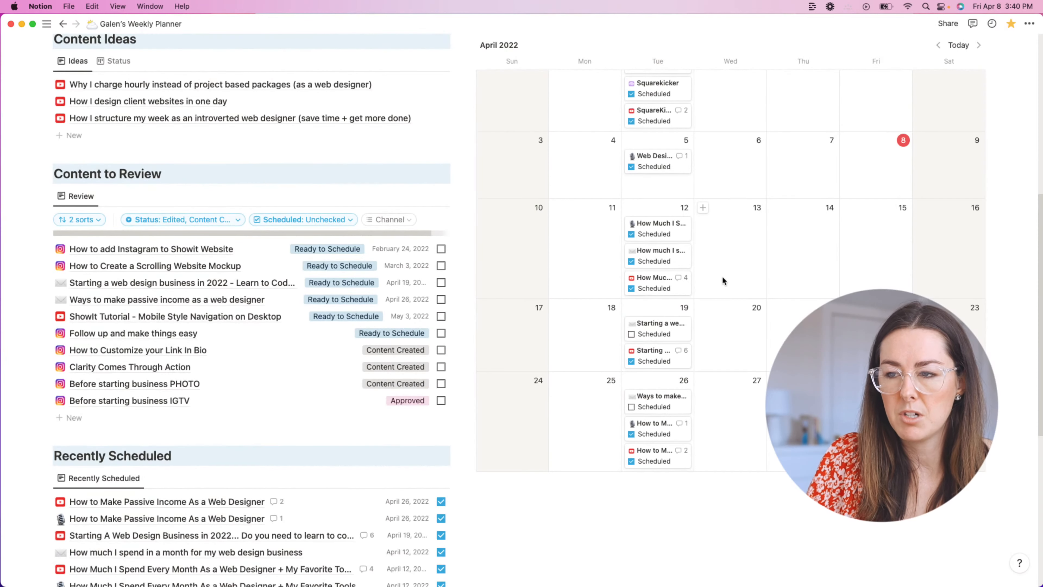
scroll(662, 262, down, 1)
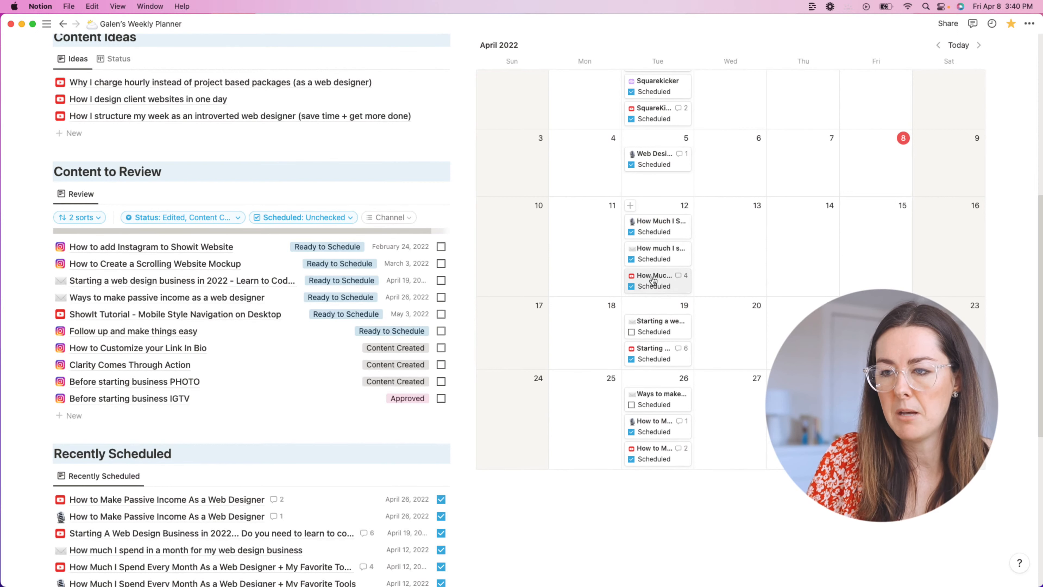
scroll(654, 280, down, 5)
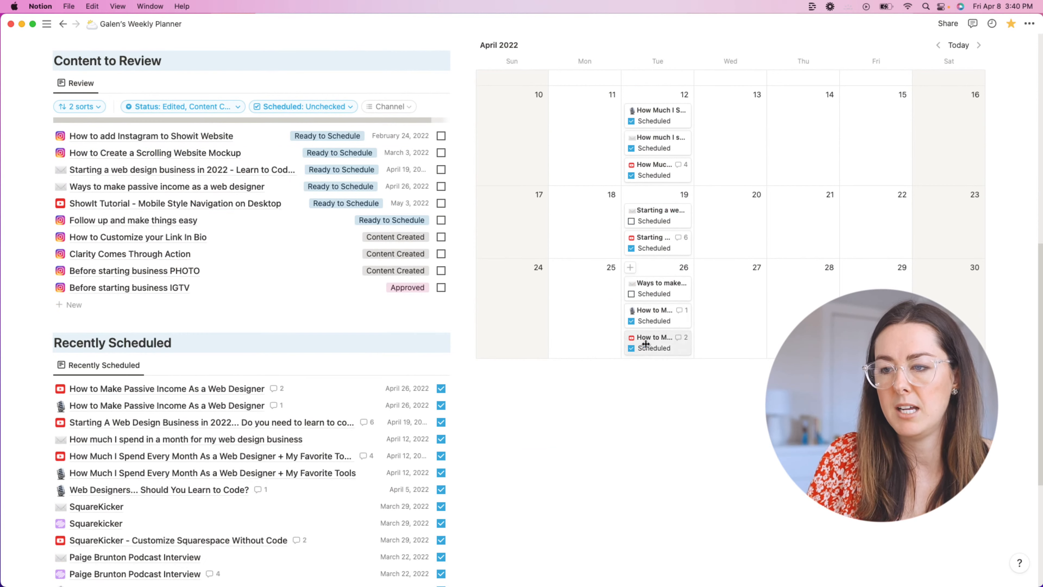
scroll(740, 256, up, 8)
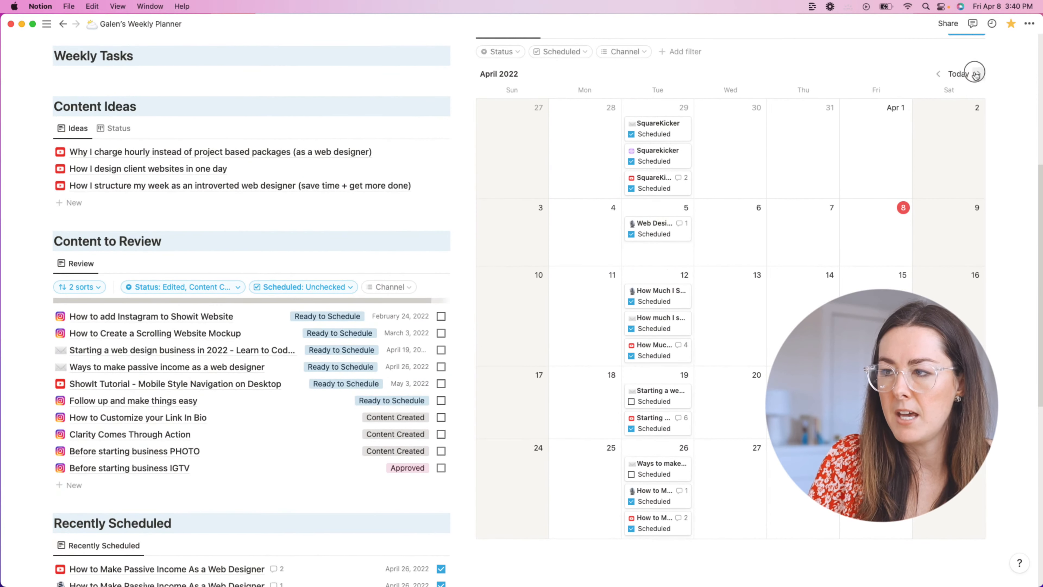
click(976, 74)
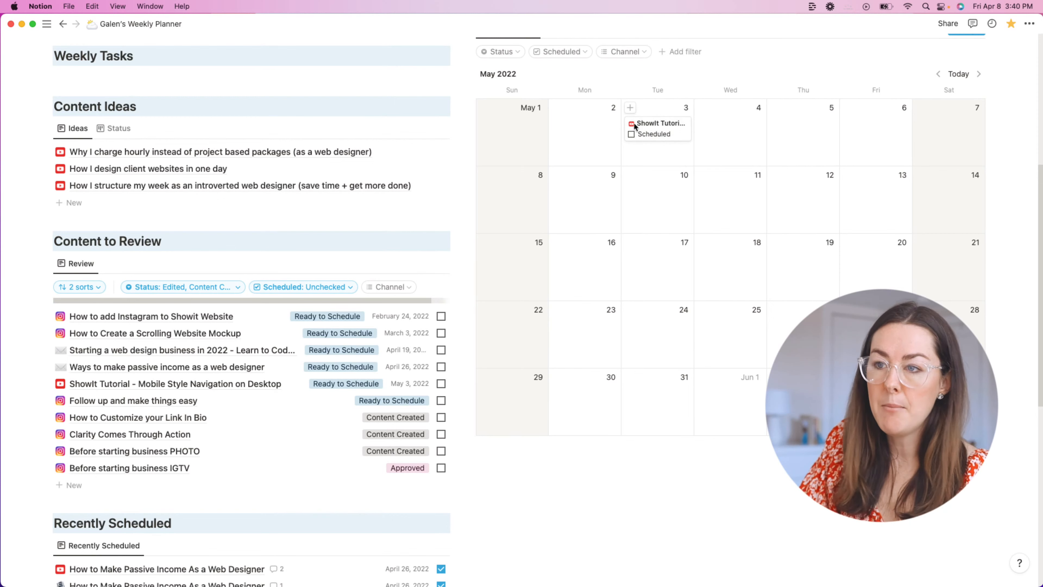
click(954, 75)
scroll(727, 162, up, 5)
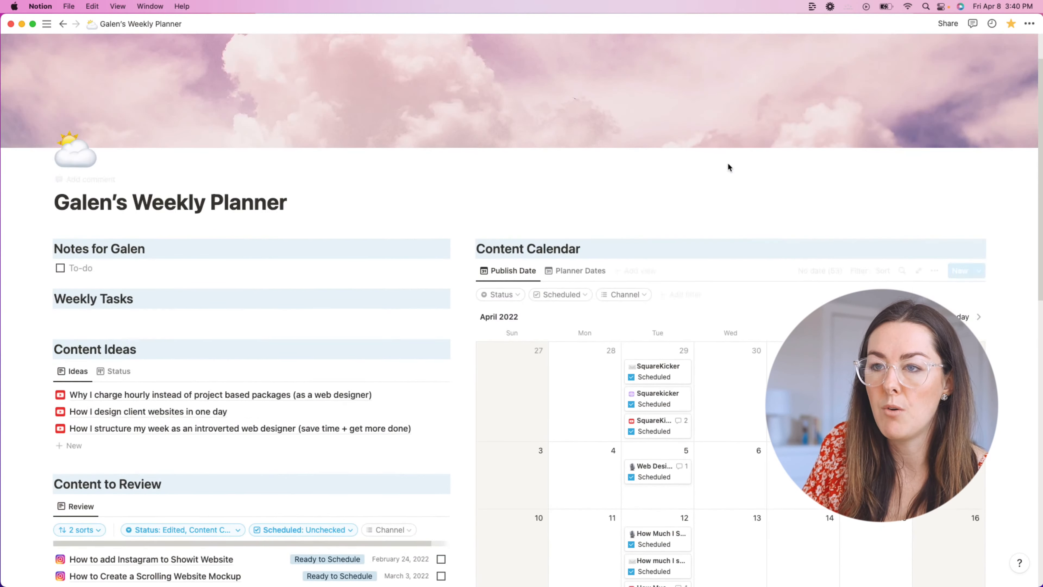
scroll(686, 173, down, 3)
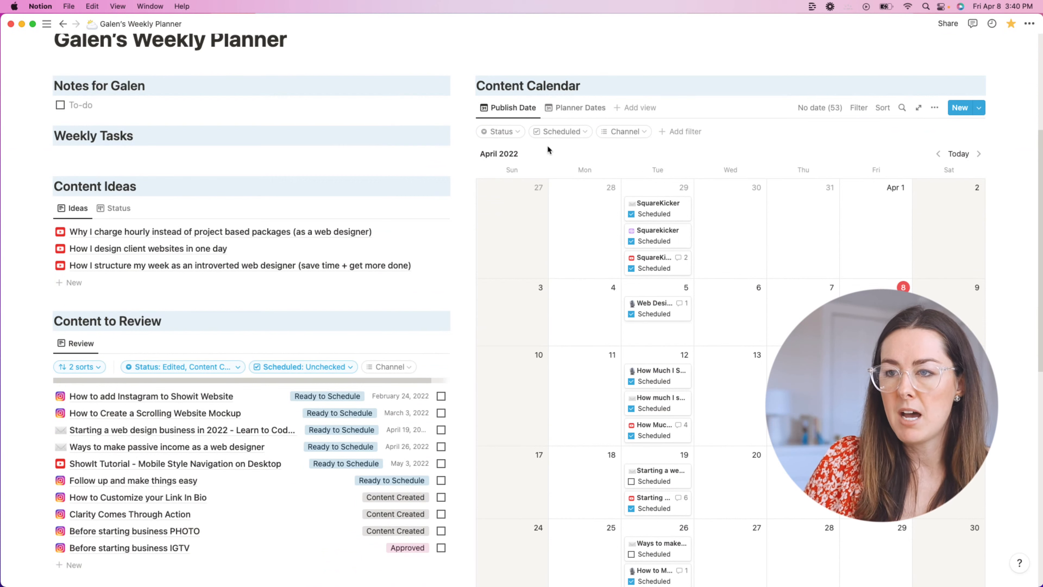
scroll(781, 287, down, 3)
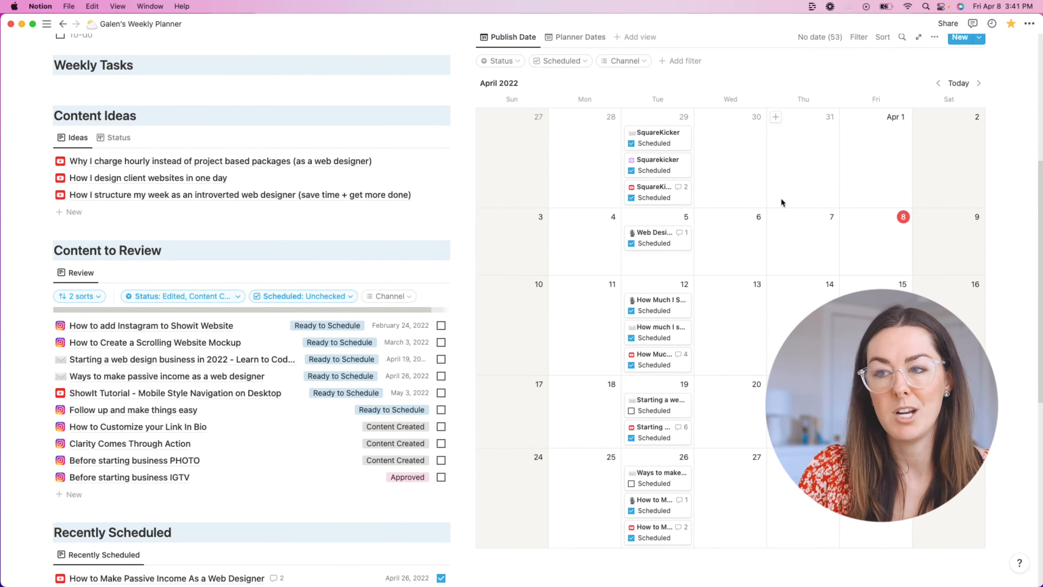
scroll(753, 204, up, 1)
scroll(753, 205, up, 1)
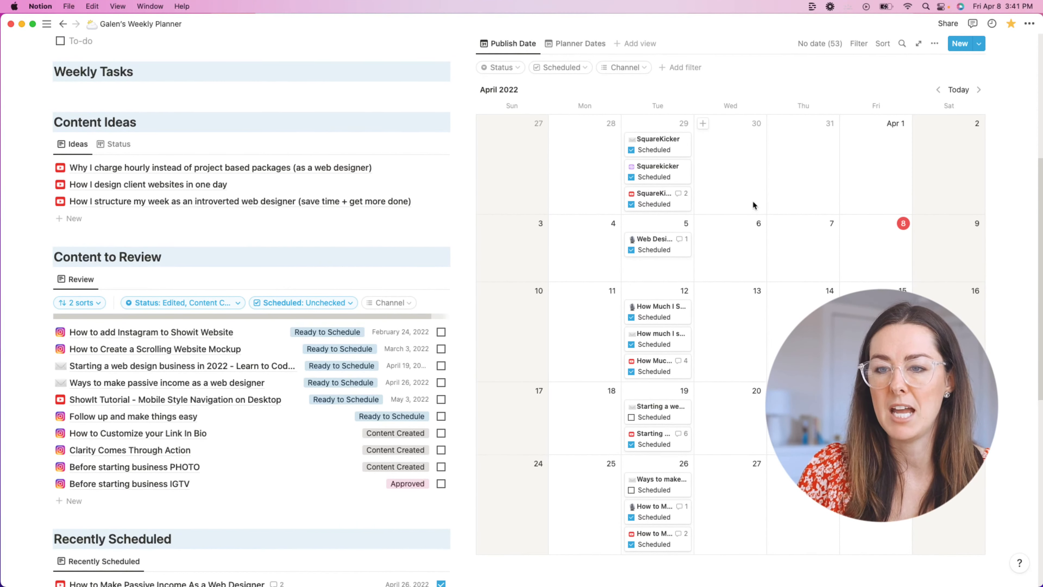
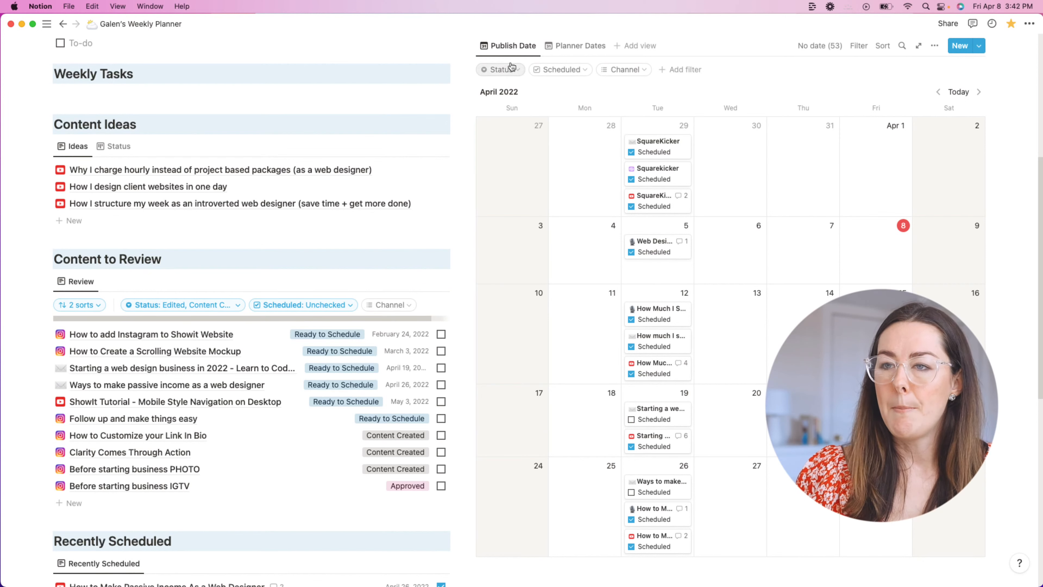
Step: Switch the content calendar to the Planner Dates view
click(580, 49)
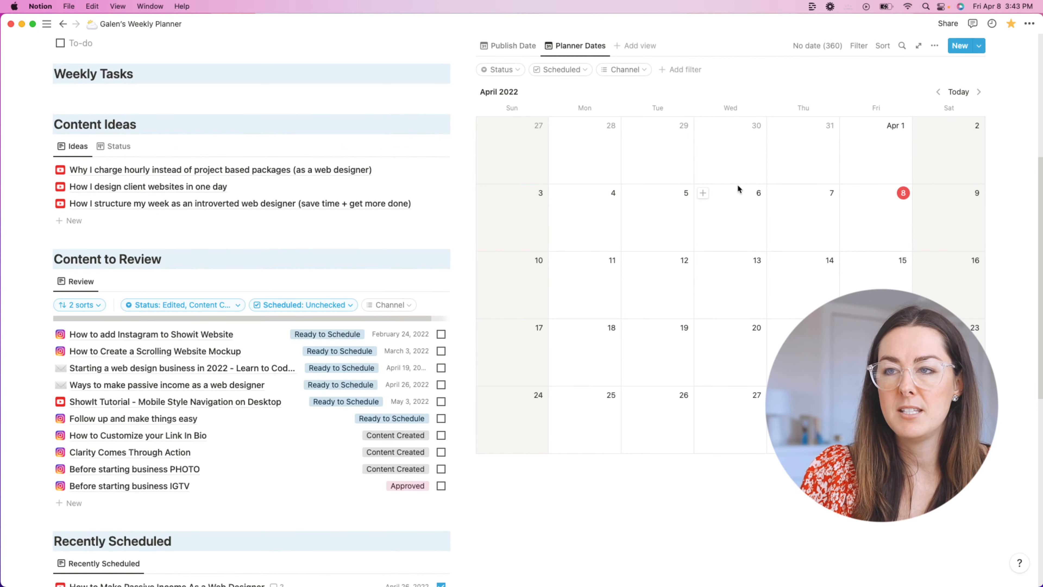
scroll(739, 193, up, 1)
click(511, 52)
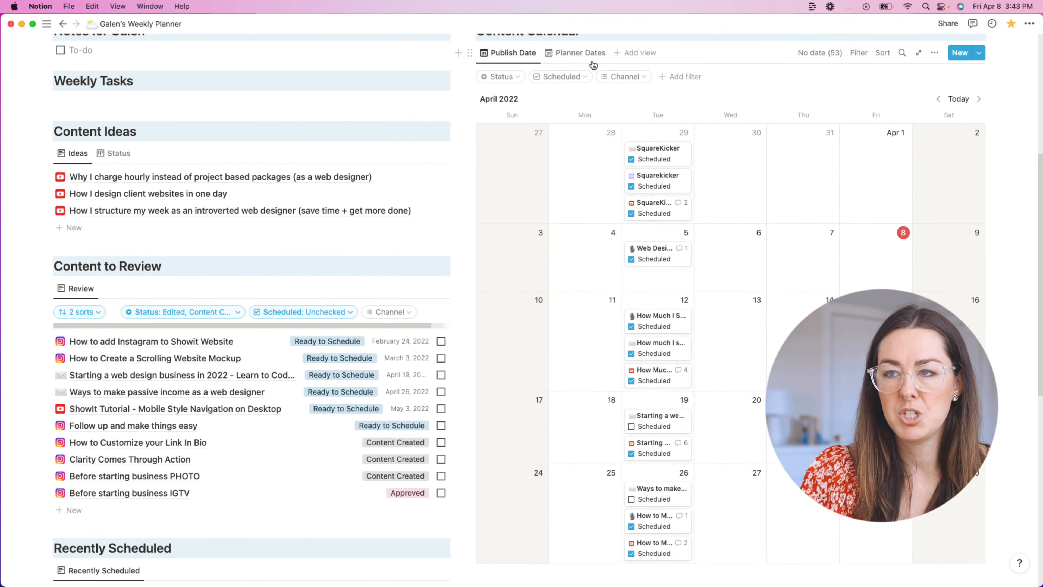
click(593, 58)
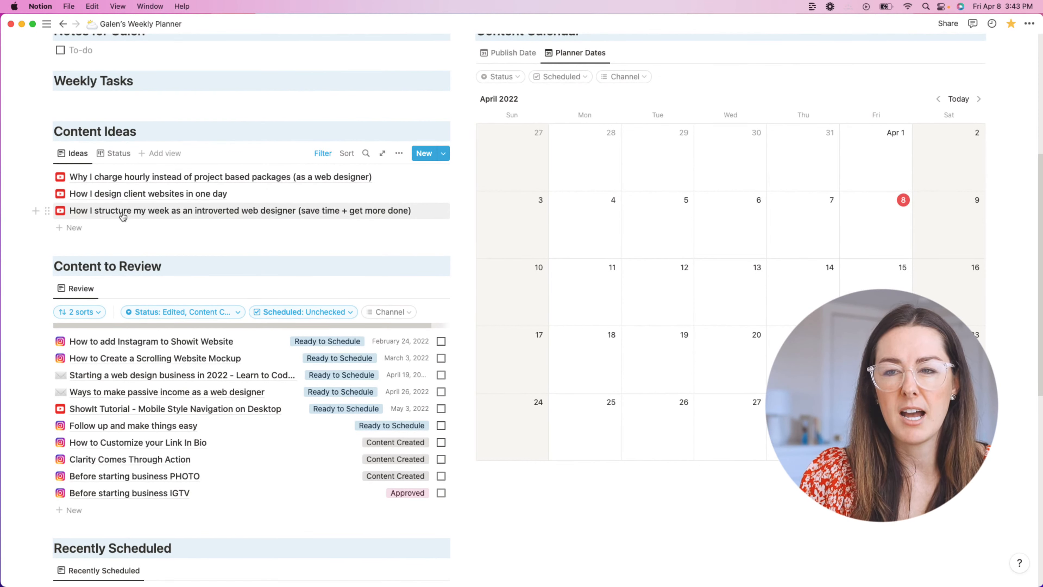
Step: Schedule the week-structure and hourly-pricing ideas on April 12 and the client-websites idea on April 26
drag(112, 216, 663, 290)
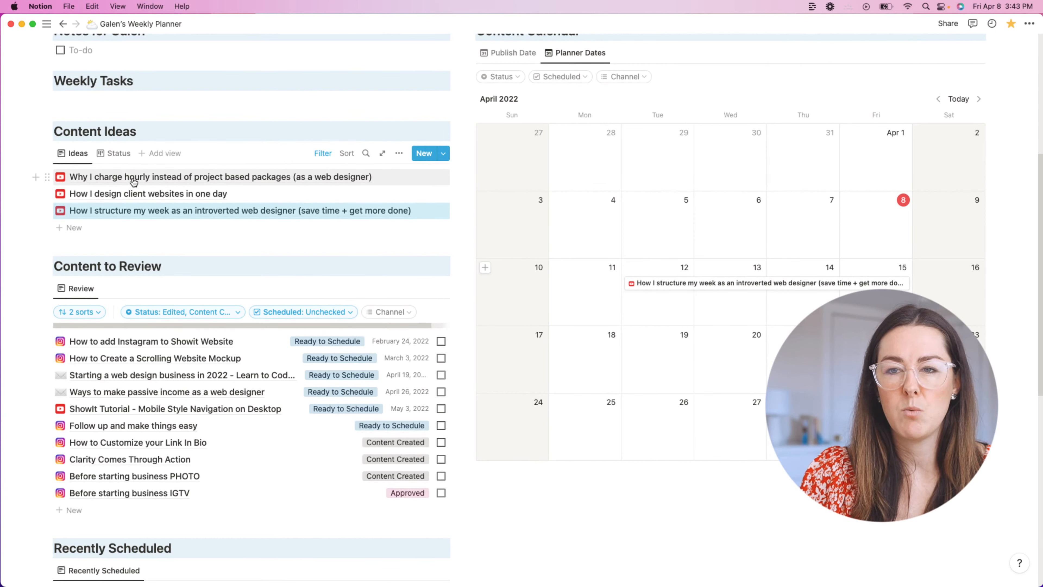
drag(133, 182, 891, 281)
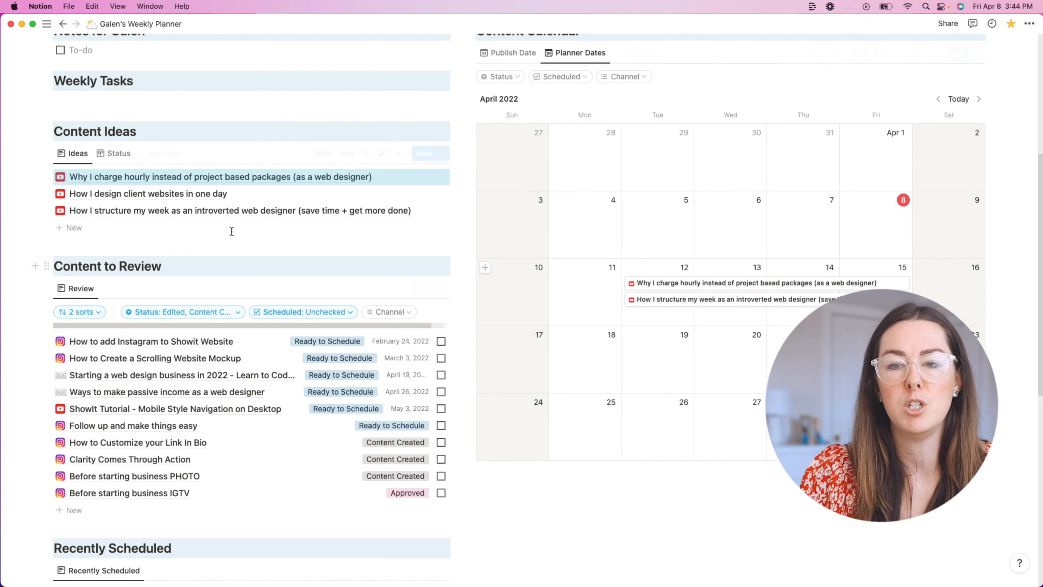
drag(198, 201, 670, 423)
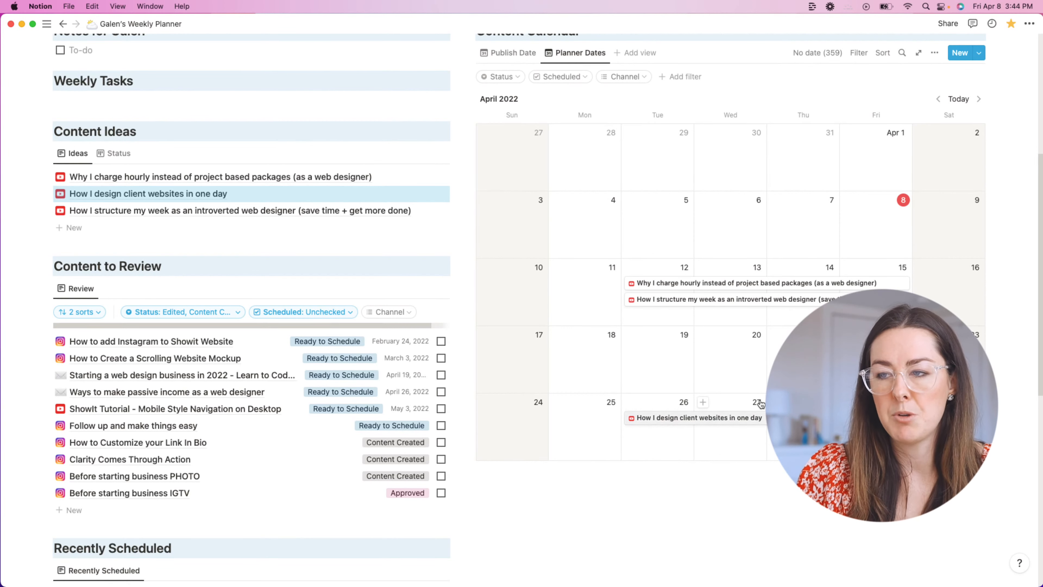
scroll(769, 235, down, 3)
scroll(761, 241, up, 5)
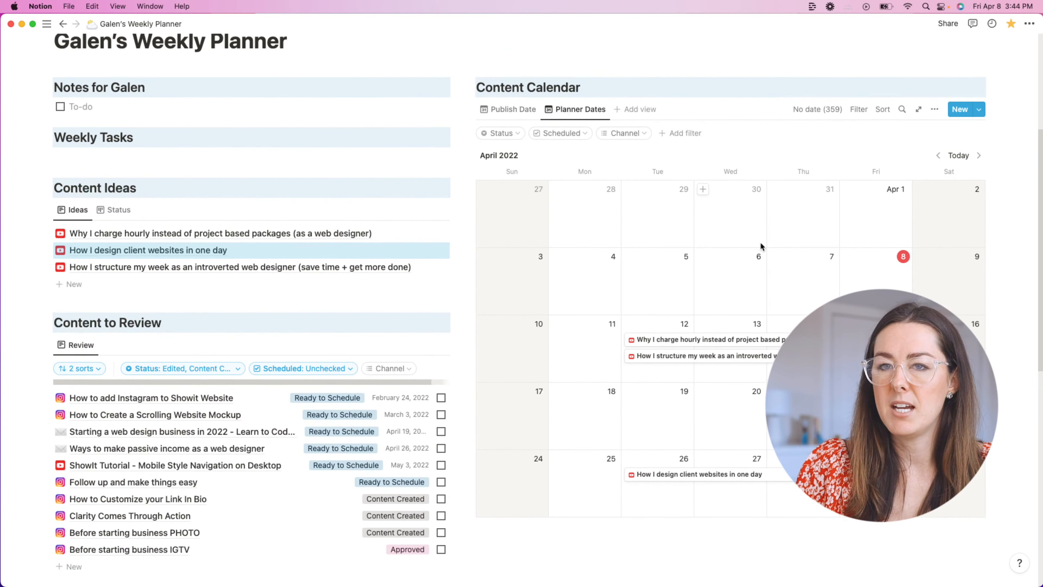
scroll(760, 241, up, 1)
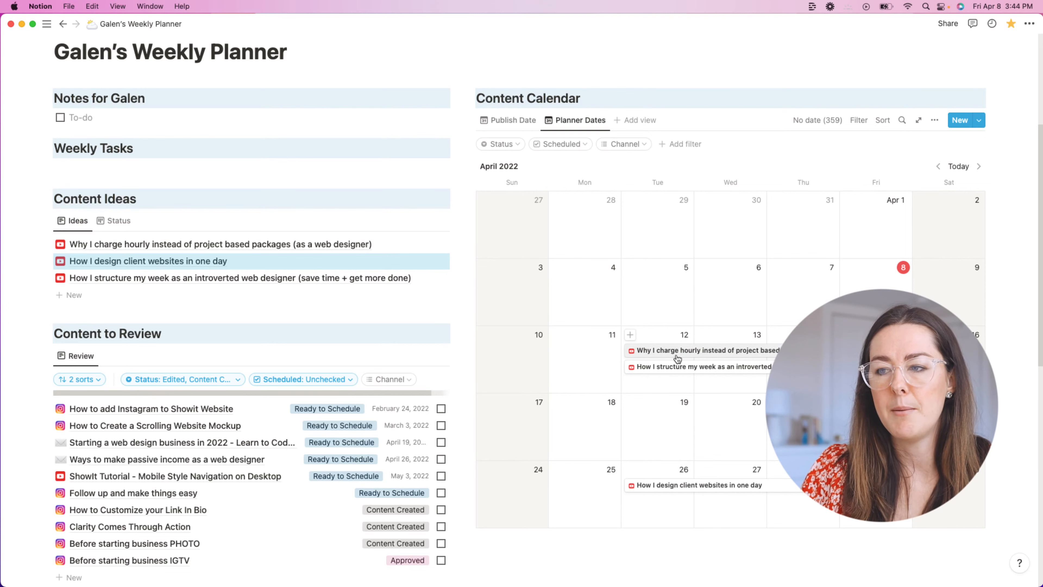
click(513, 120)
scroll(685, 347, down, 3)
scroll(686, 347, down, 3)
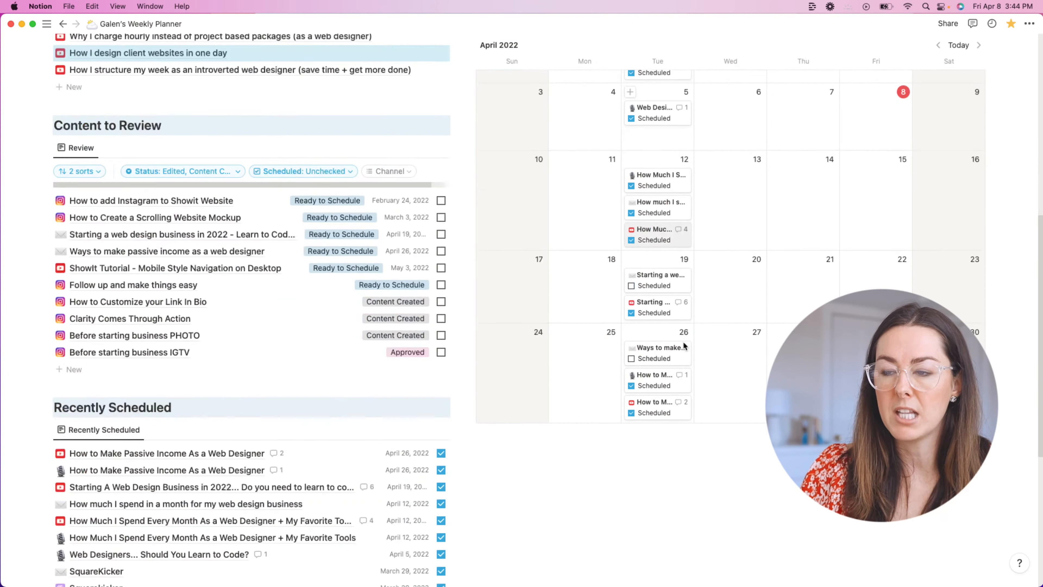
scroll(690, 312, up, 2)
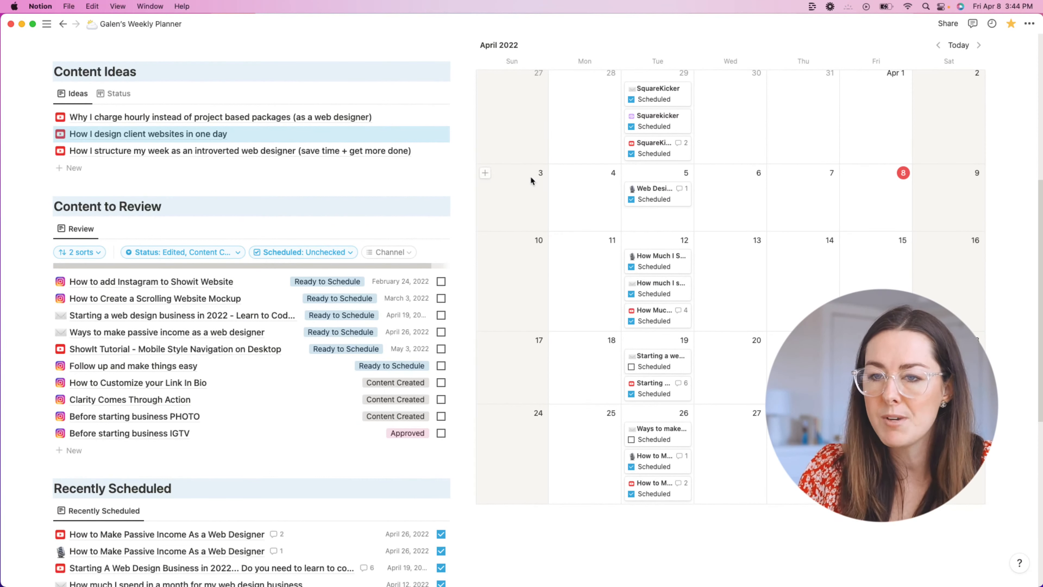
scroll(531, 181, up, 5)
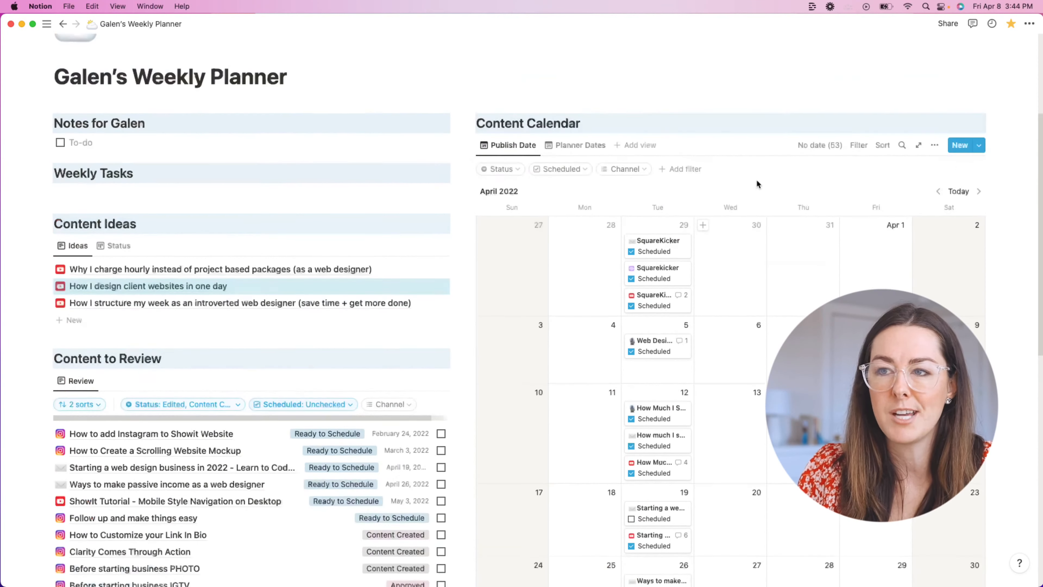
click(563, 153)
scroll(673, 202, down, 2)
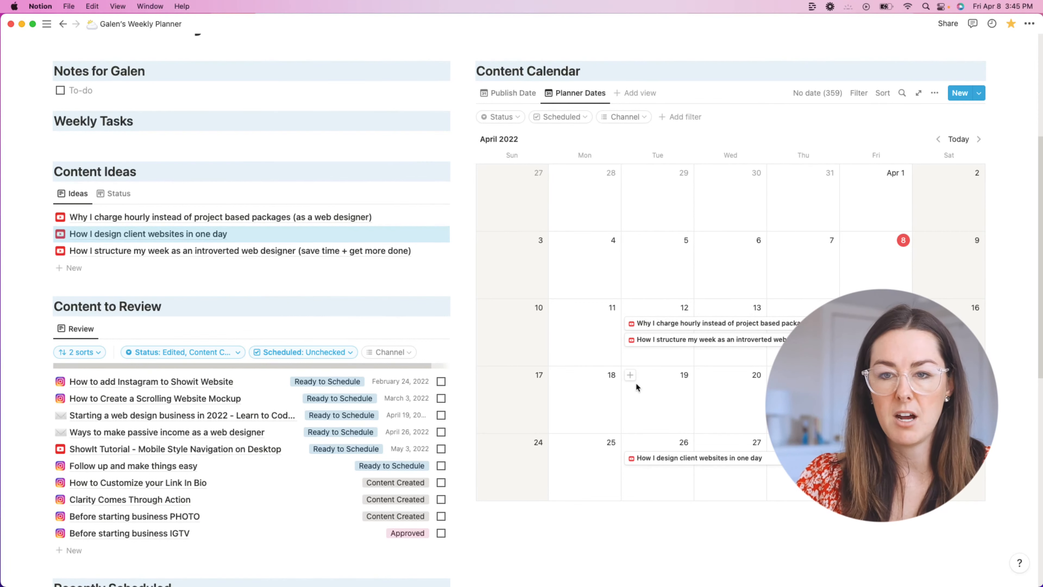
Step: Show the Content Ideas Status board and list the properties it displays
click(121, 197)
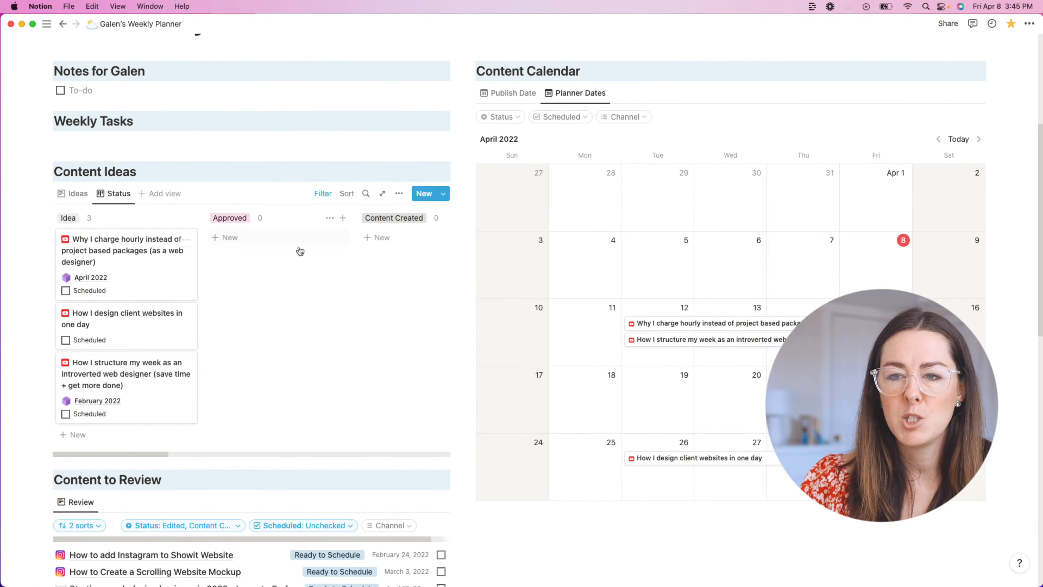
click(399, 194)
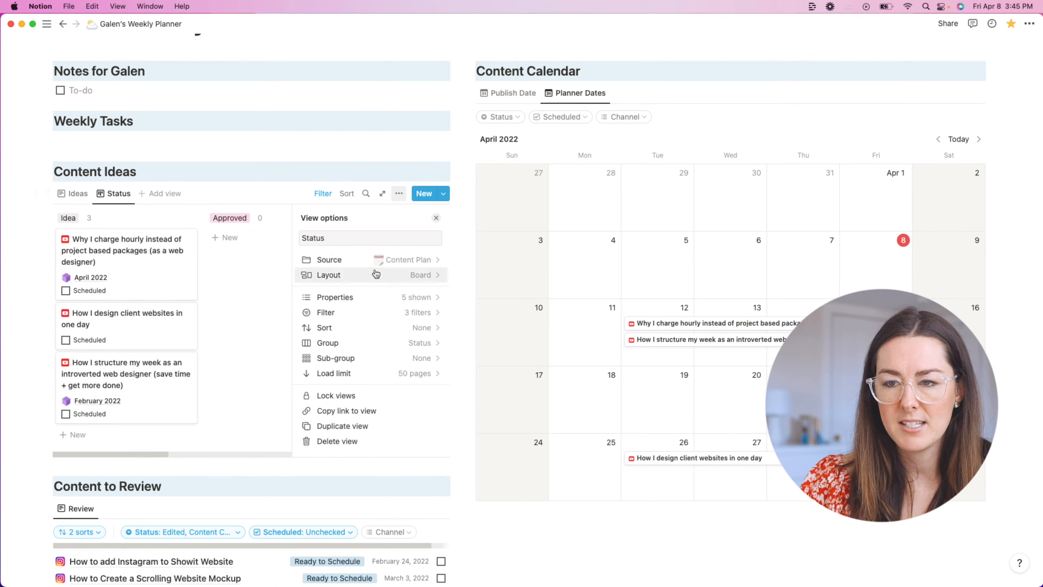
click(372, 300)
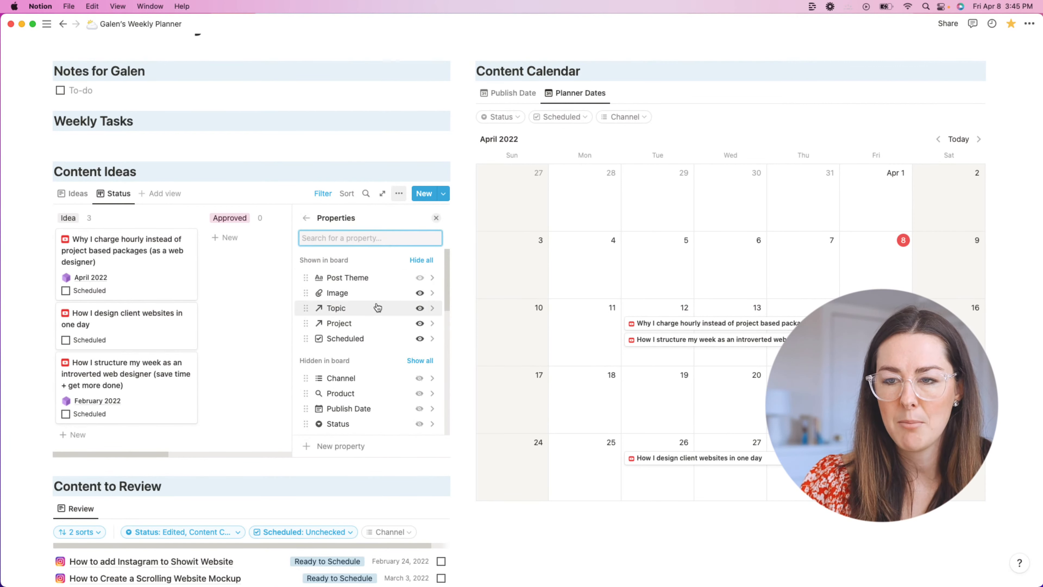
Step: Look through the board's properties and inspect the Status property's settings
scroll(404, 348, down, 1)
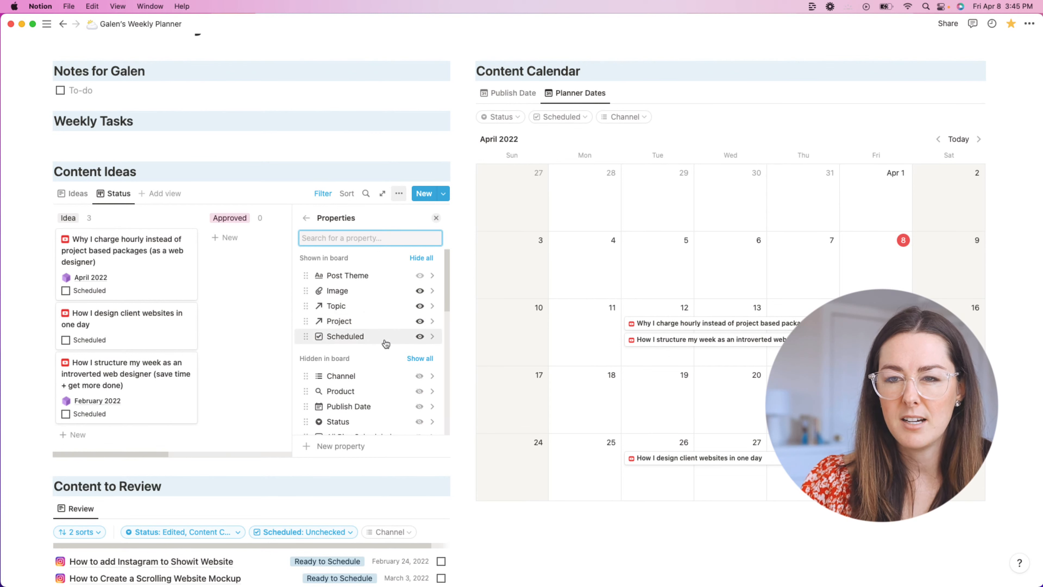
scroll(378, 329, down, 5)
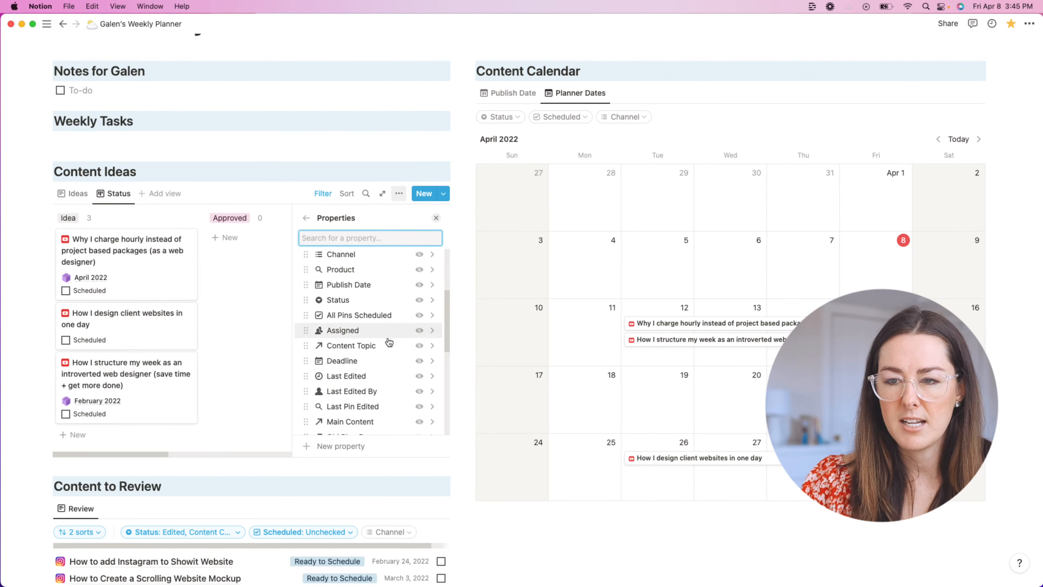
scroll(389, 341, down, 2)
scroll(389, 339, up, 8)
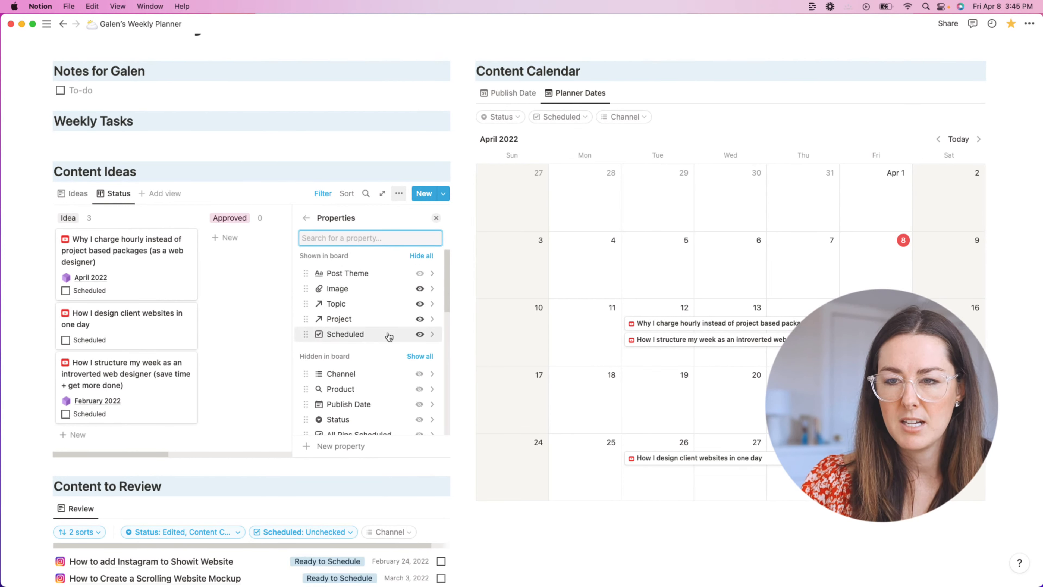
scroll(389, 335, down, 4)
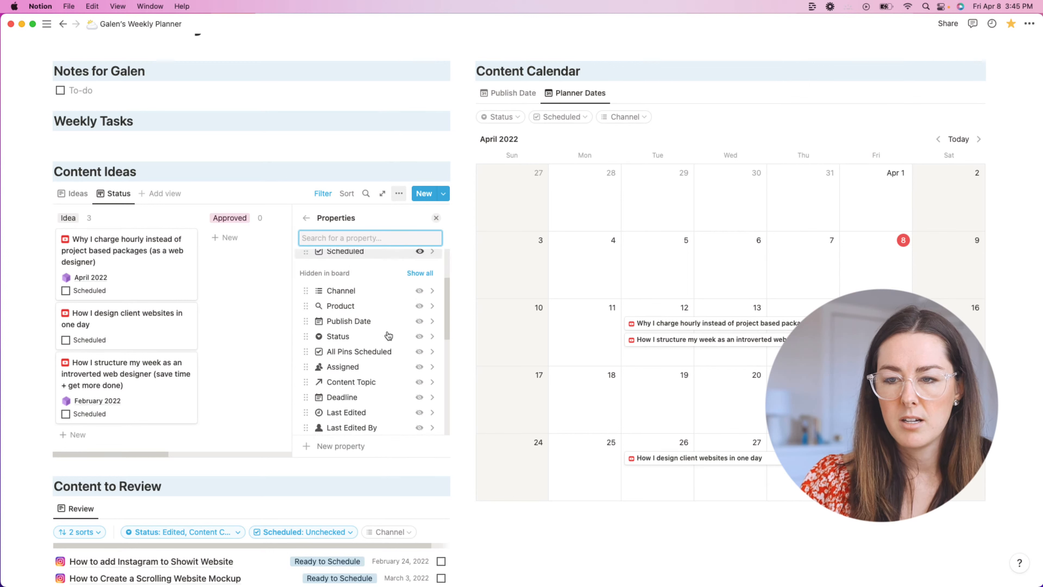
click(431, 337)
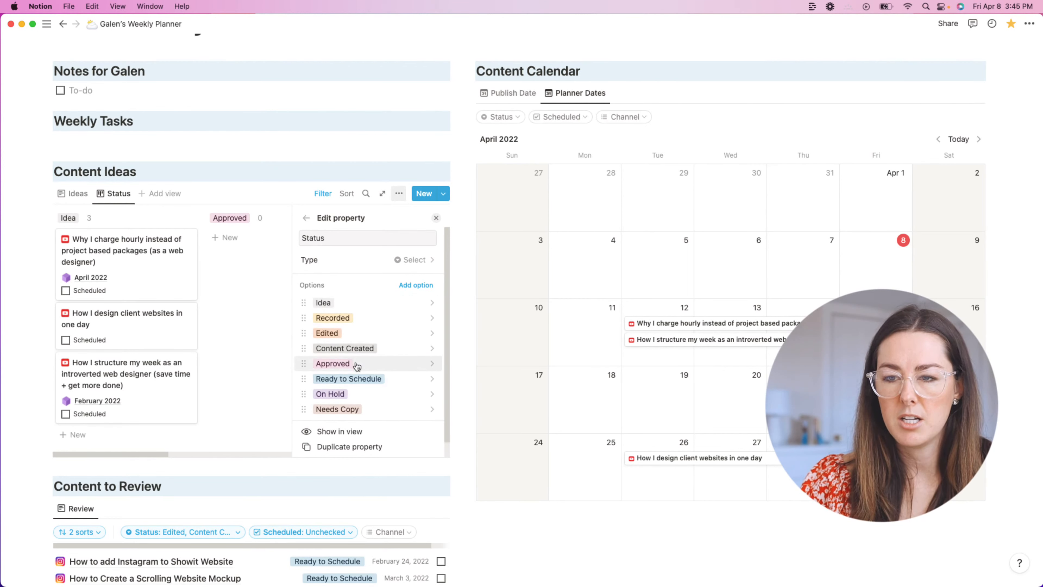
key(Escape)
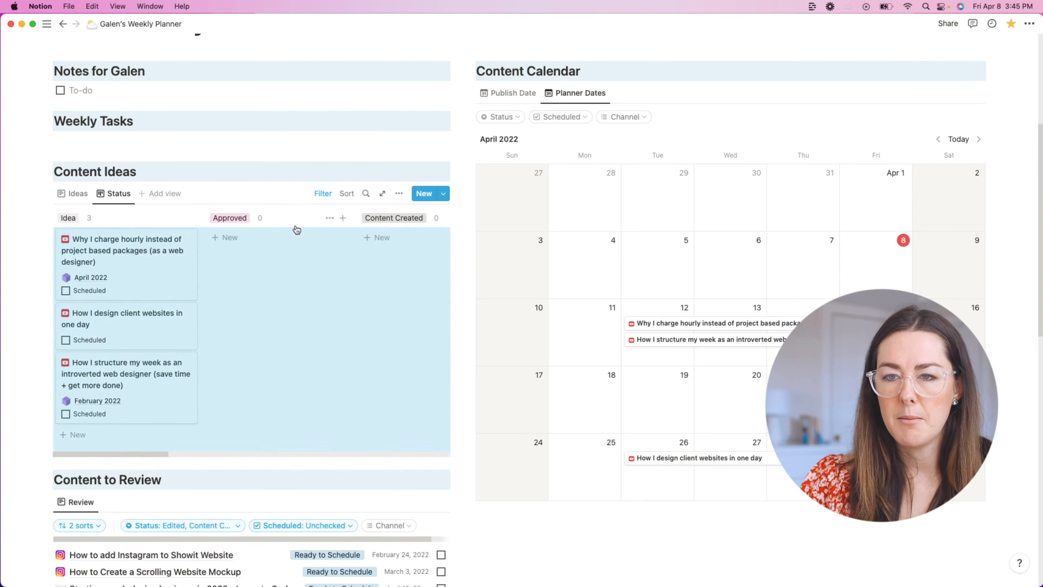
Step: Rearrange the status columns, moving Approved after Content Created and Recorded further left
drag(273, 222, 347, 231)
scroll(347, 231, right, 5)
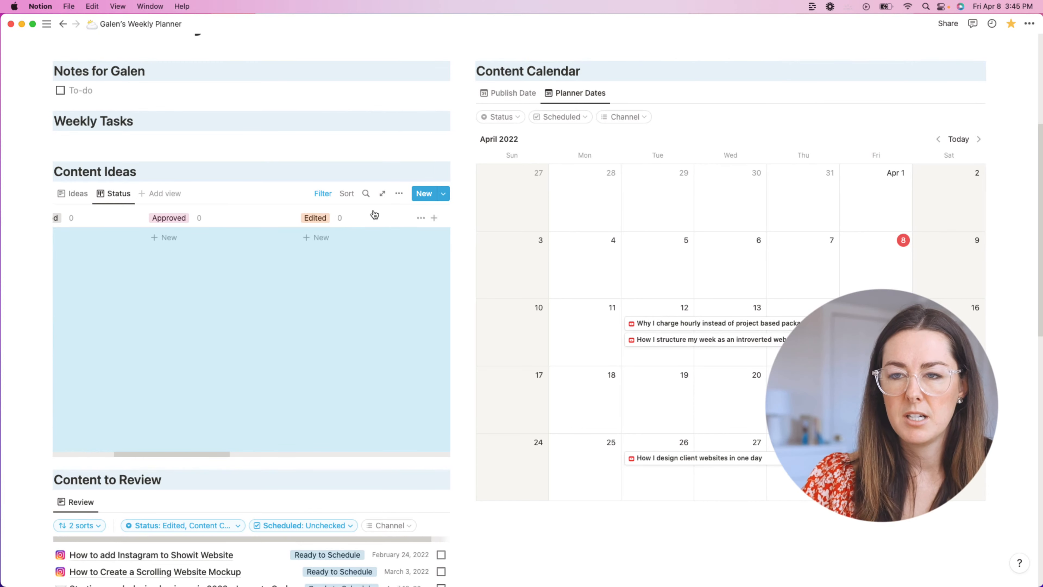
scroll(375, 213, right, 6)
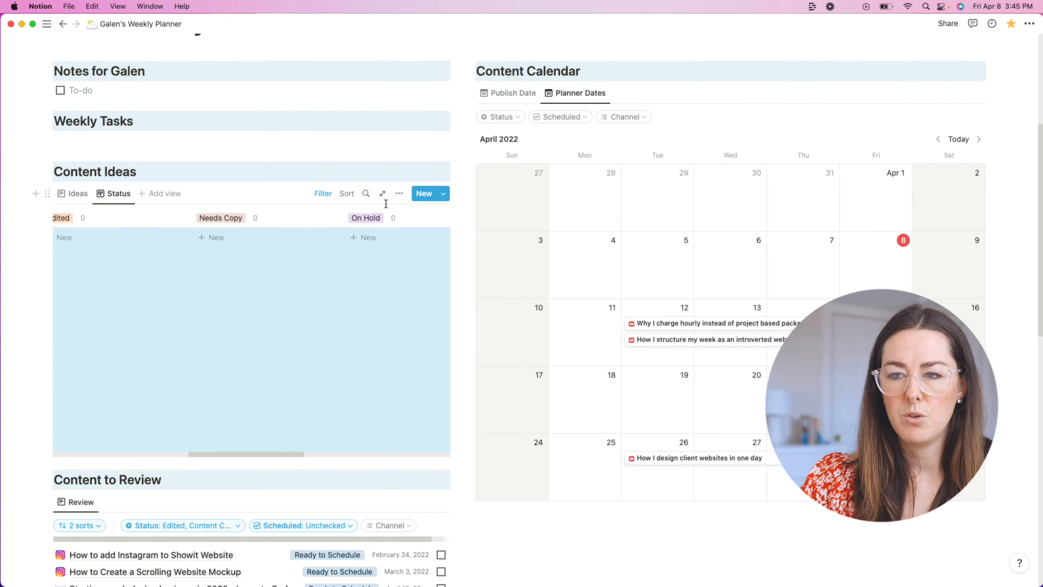
scroll(373, 238, right, 8)
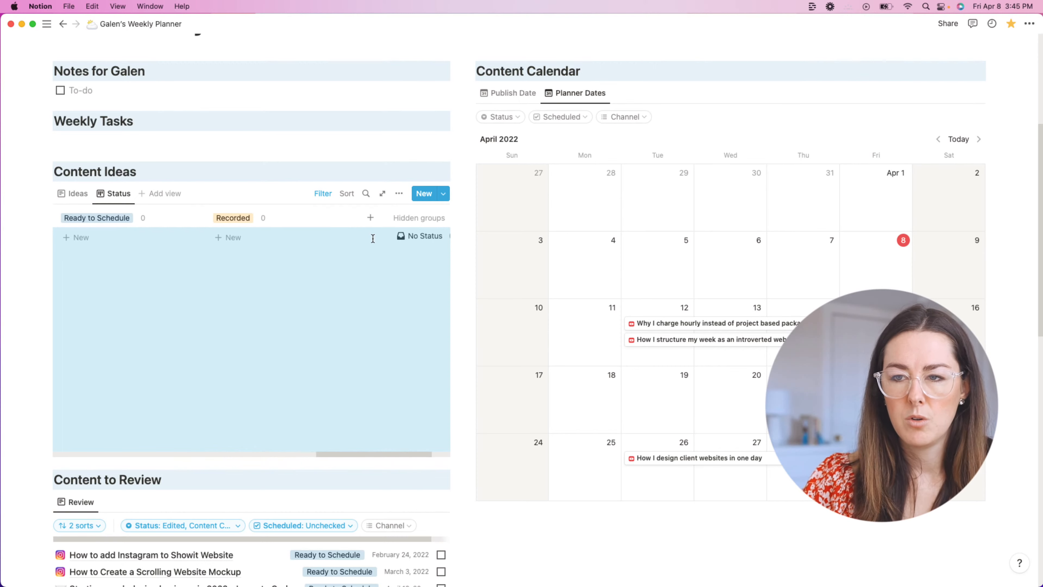
drag(287, 223, 244, 226)
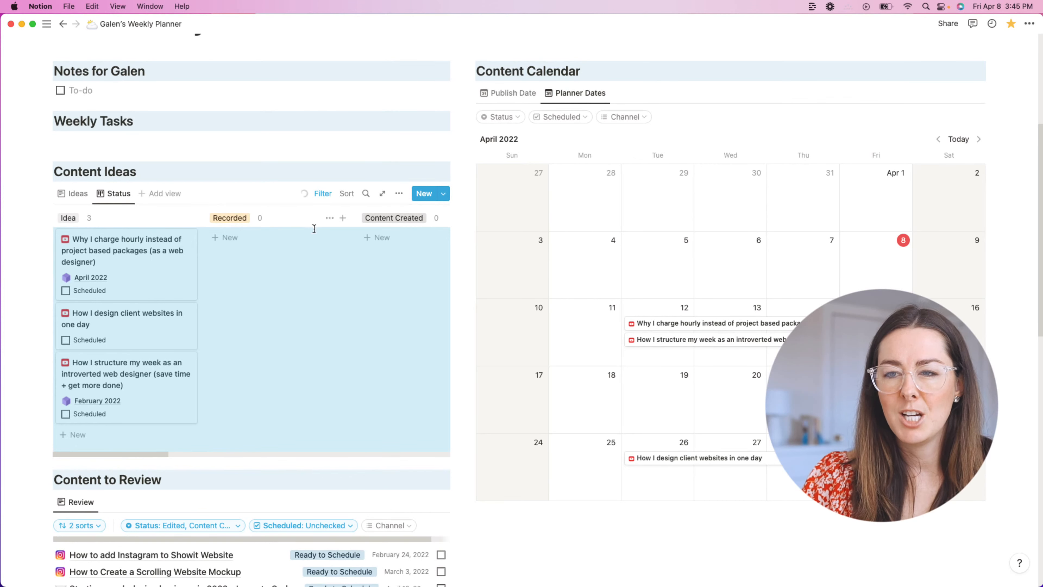
scroll(321, 233, right, 5)
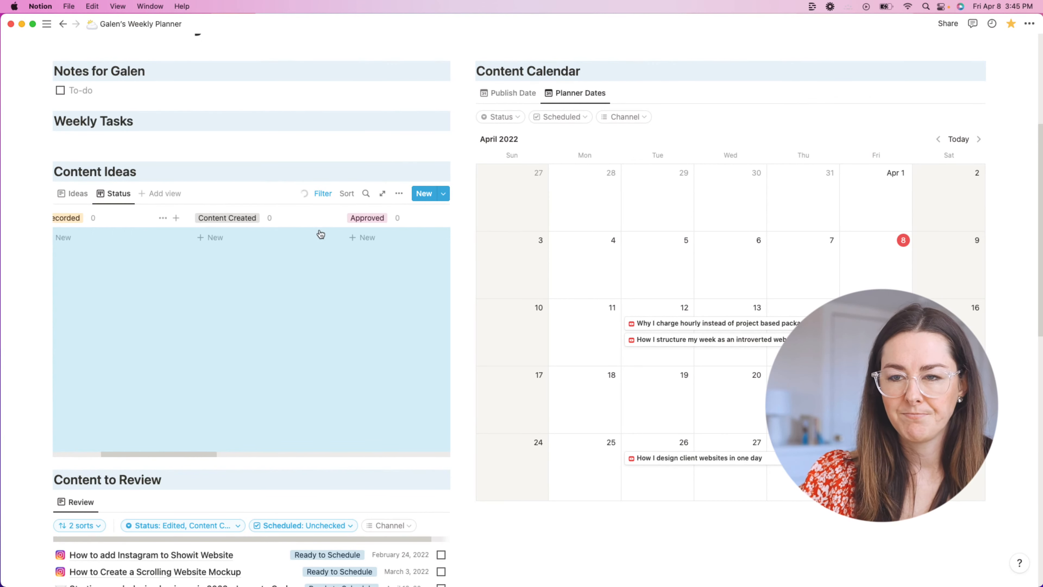
scroll(321, 234, right, 3)
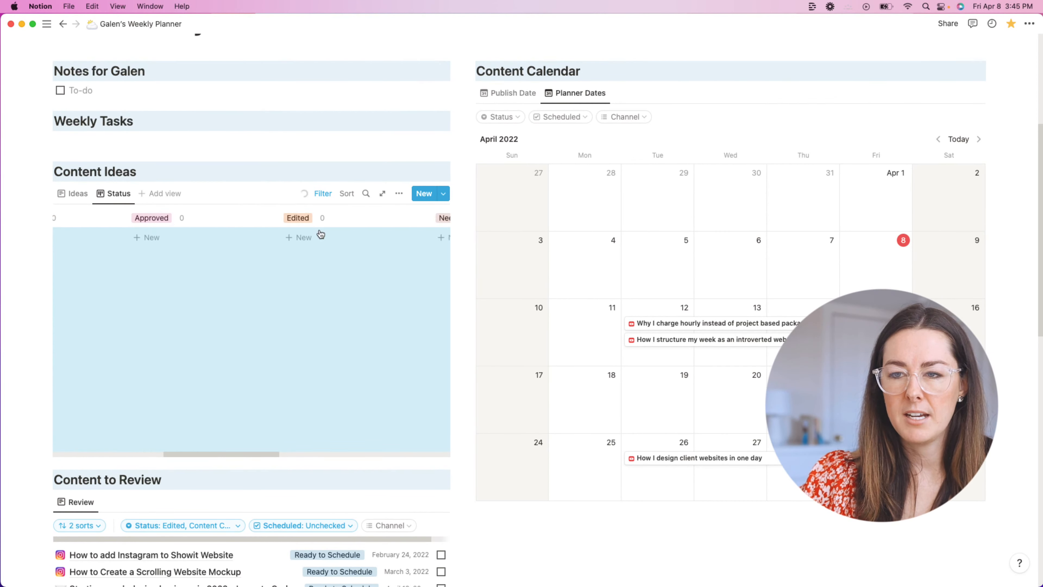
drag(329, 223, 149, 224)
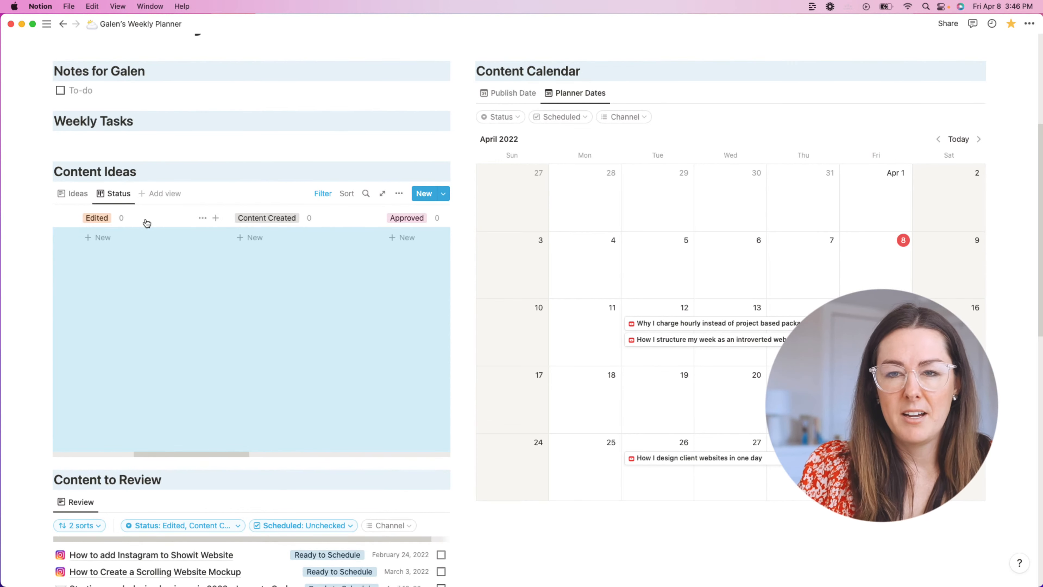
Step: Place the Ready to Schedule group right after Approved, before Needs Copy and On Hold
scroll(146, 222, left, 5)
scroll(219, 233, right, 1)
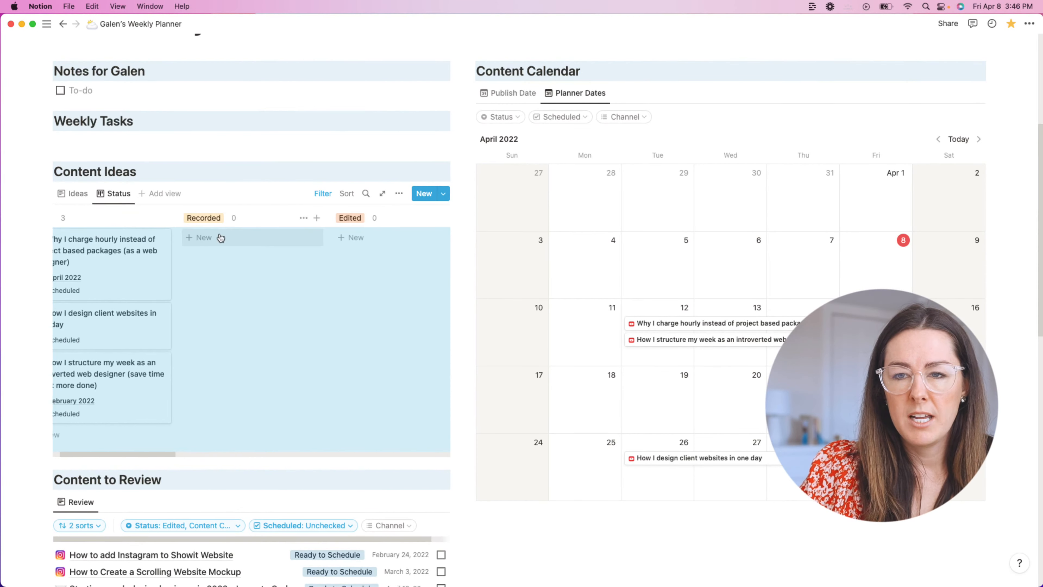
scroll(260, 221, right, 4)
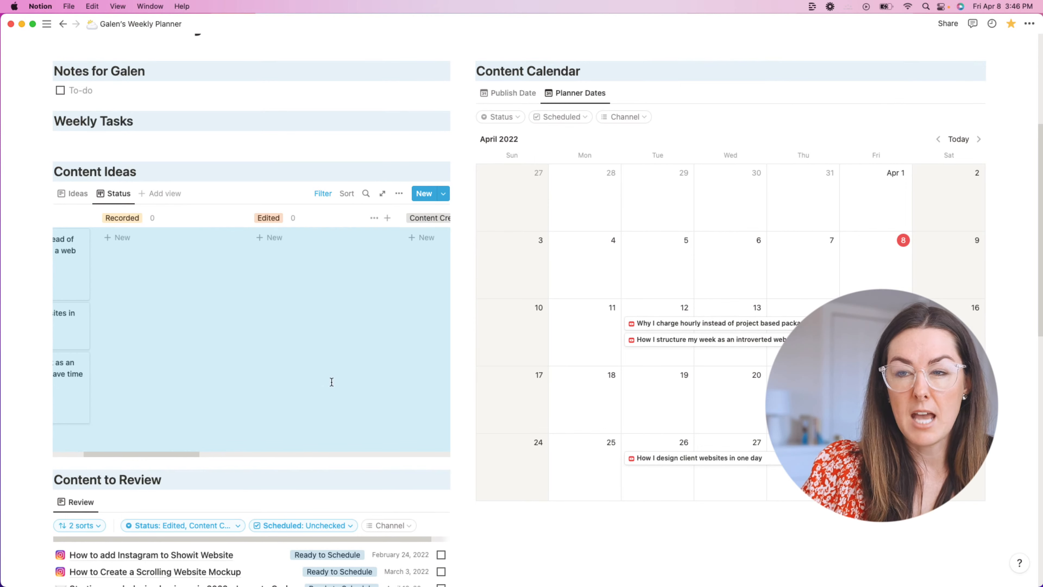
scroll(319, 221, right, 5)
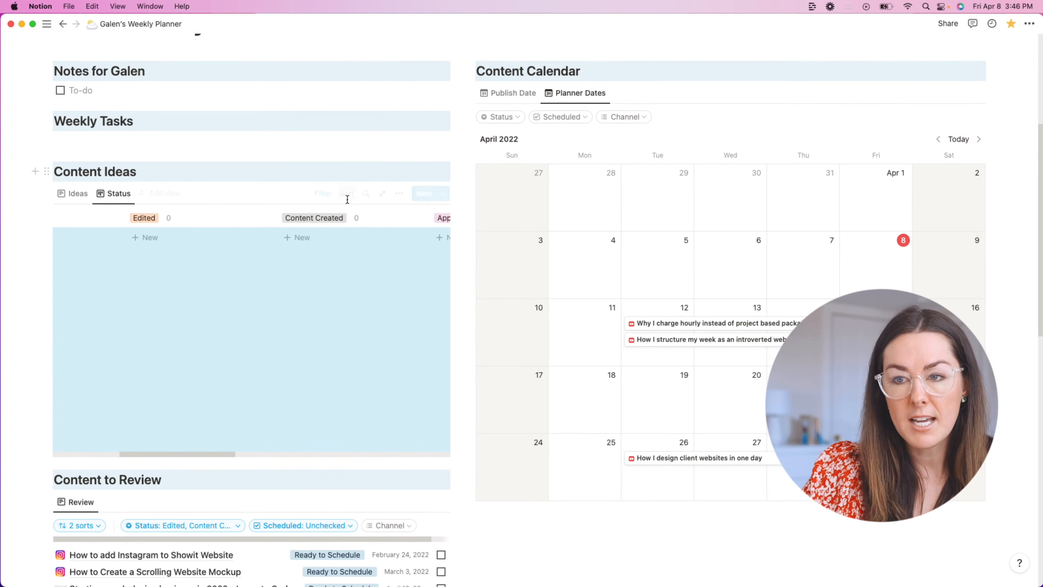
scroll(338, 229, right, 4)
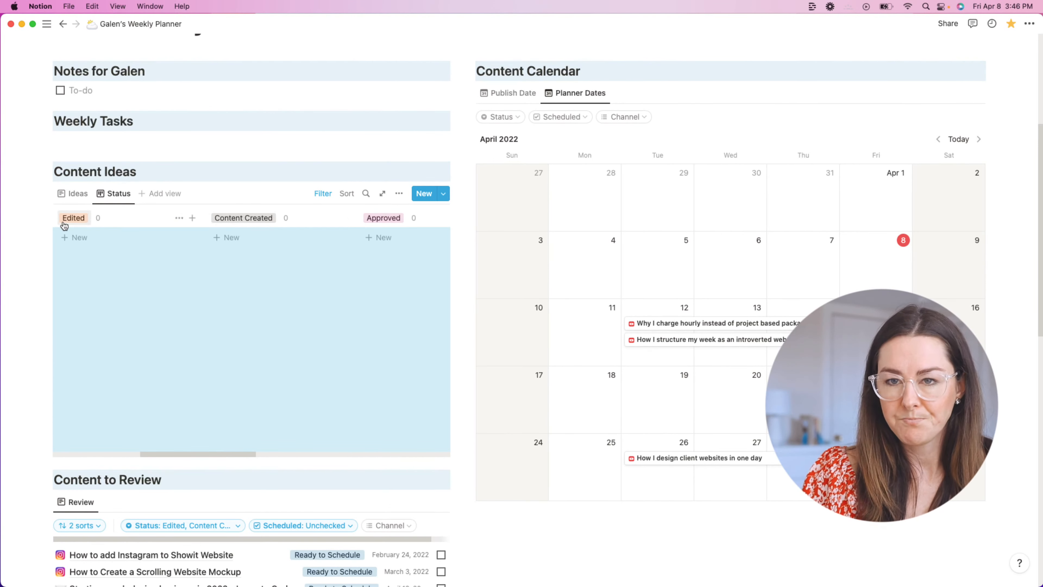
scroll(364, 233, right, 10)
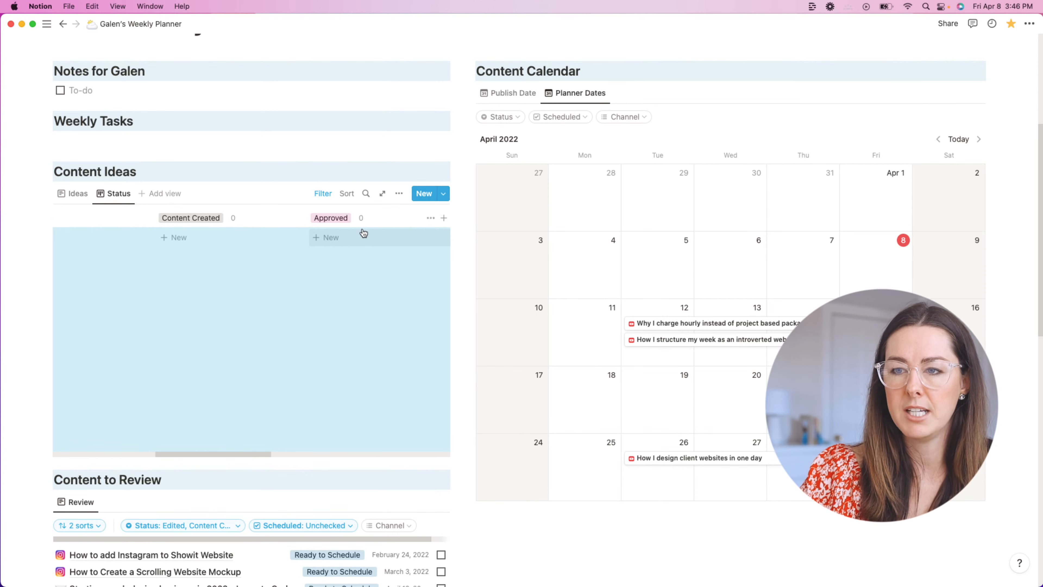
scroll(364, 232, right, 10)
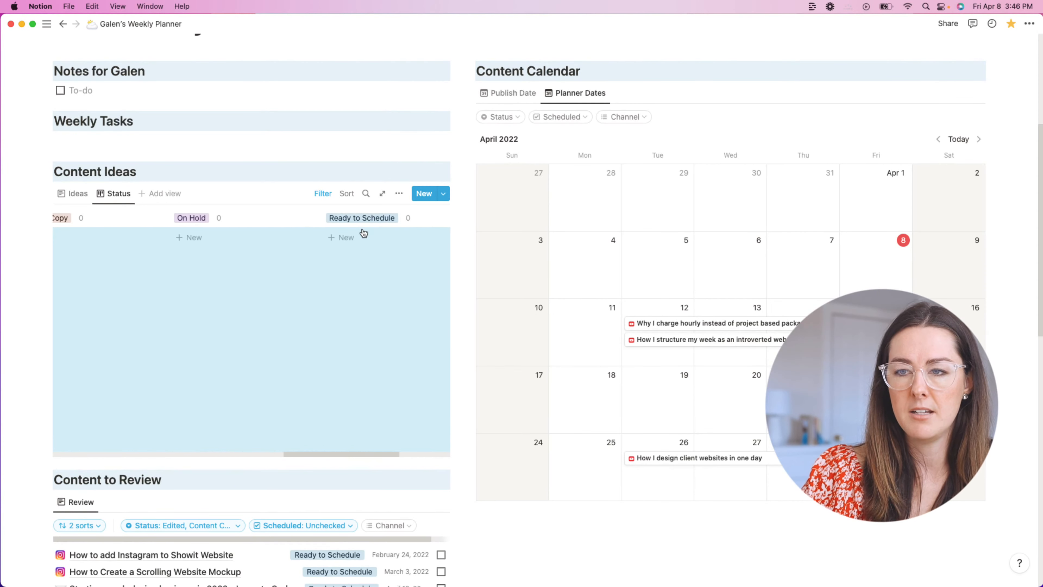
scroll(363, 233, left, 2)
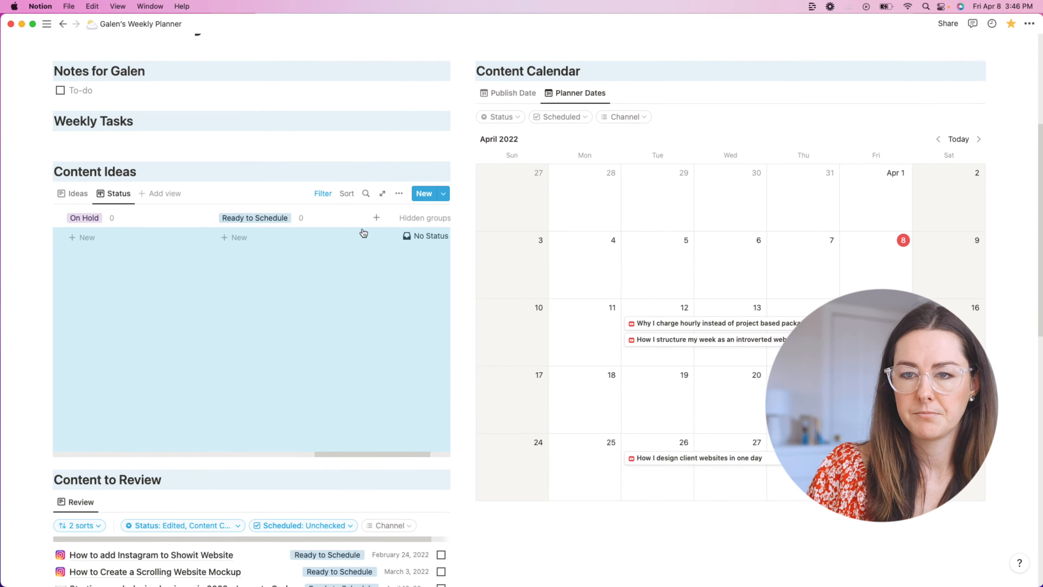
drag(295, 229, 208, 225)
scroll(208, 232, left, 4)
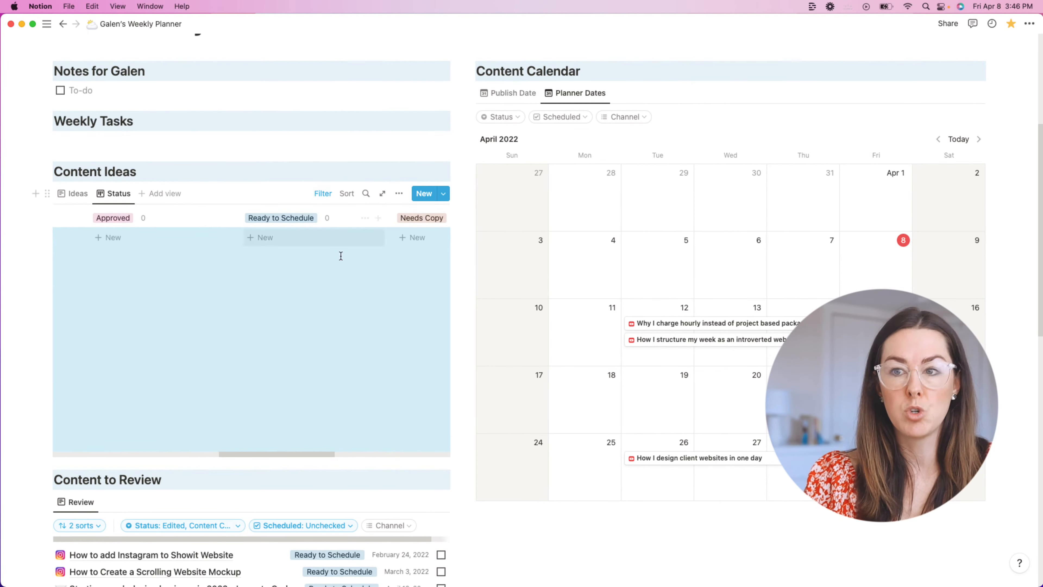
scroll(386, 262, right, 5)
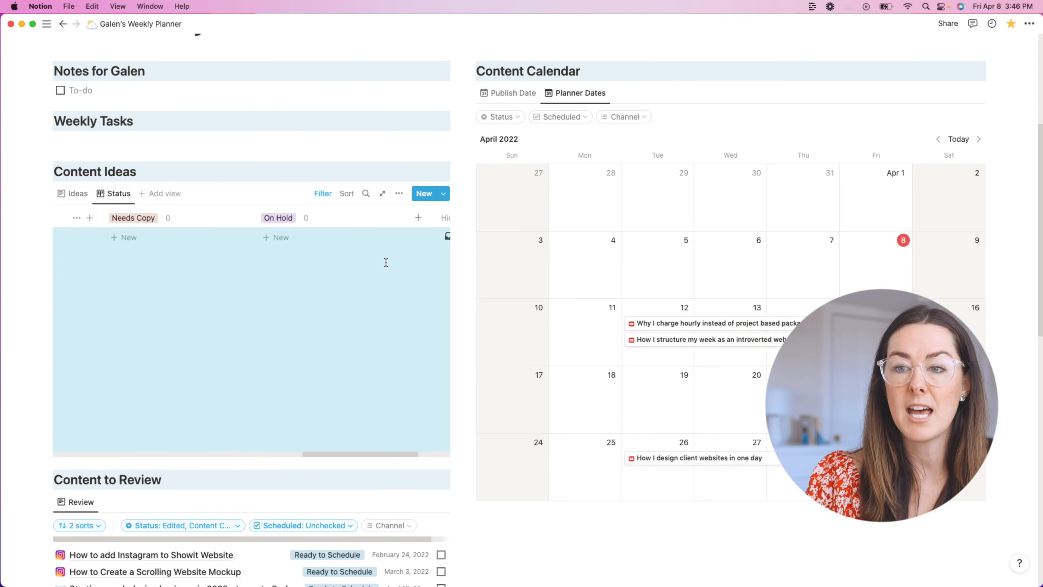
scroll(386, 262, left, 10)
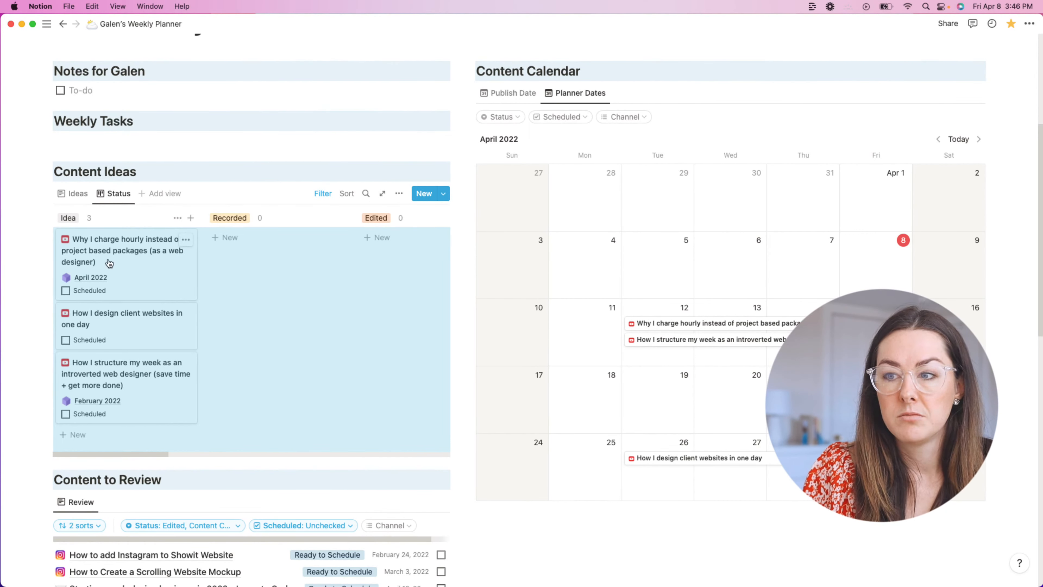
Step: Try moving the hourly-pricing idea card into Recorded and Edited, undoing the move
mouse_move(97, 249)
mouse_down()
mouse_move(281, 249)
mouse_move(112, 259)
mouse_up()
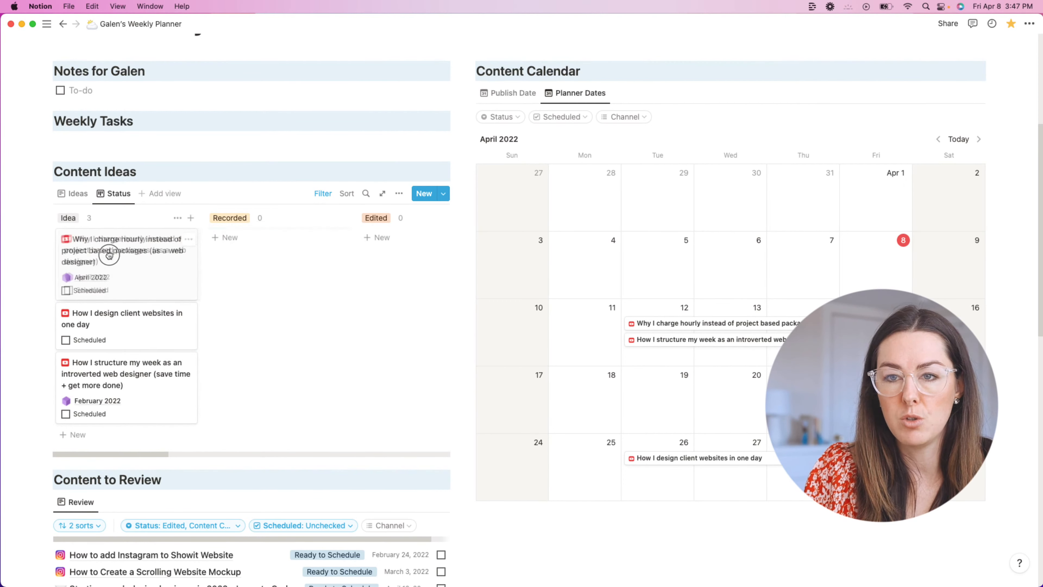
scroll(273, 275, down, 5)
scroll(269, 350, up, 5)
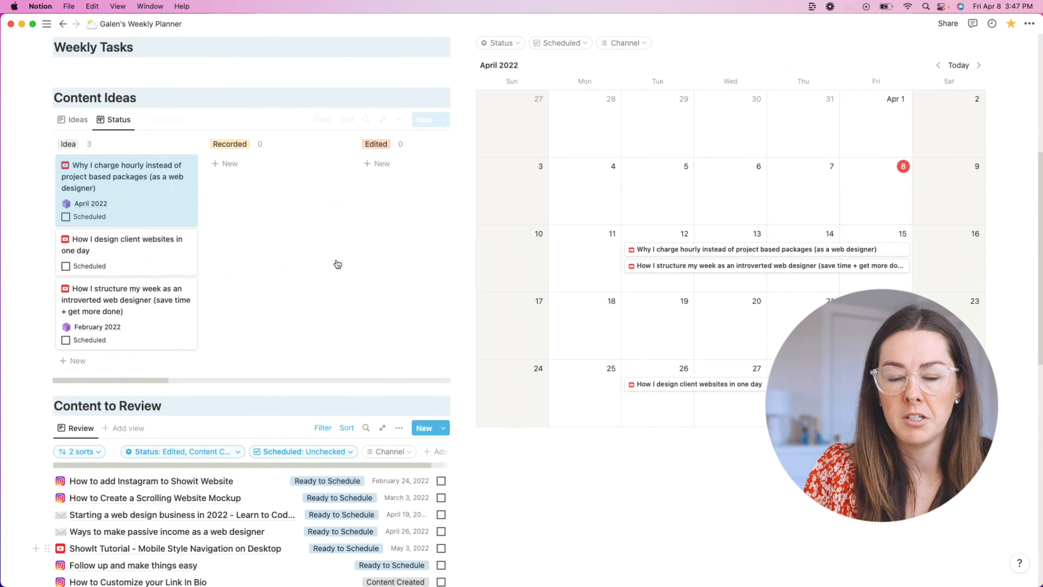
drag(136, 251, 400, 245)
scroll(401, 246, down, 5)
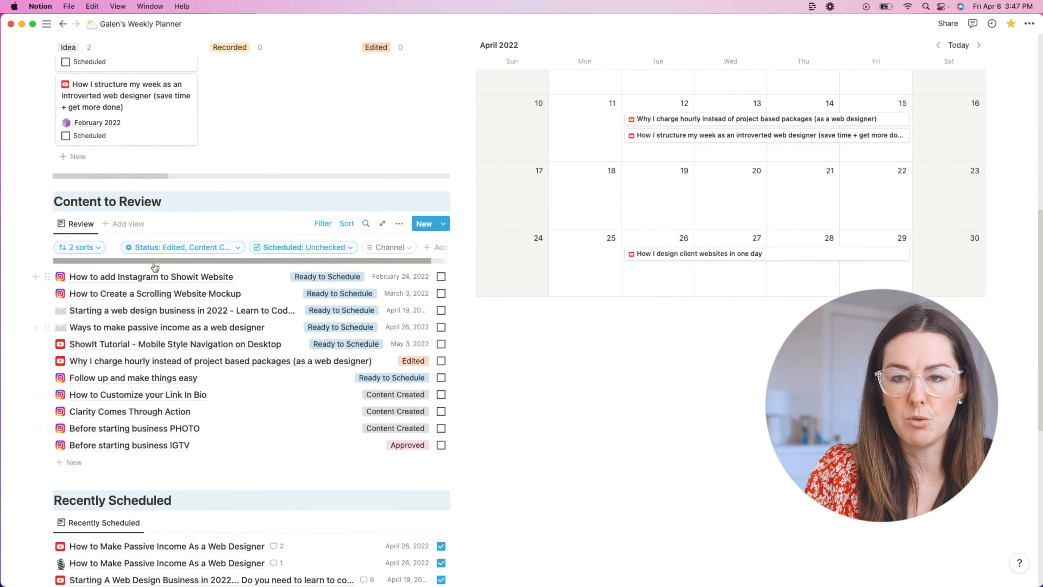
key(super+z)
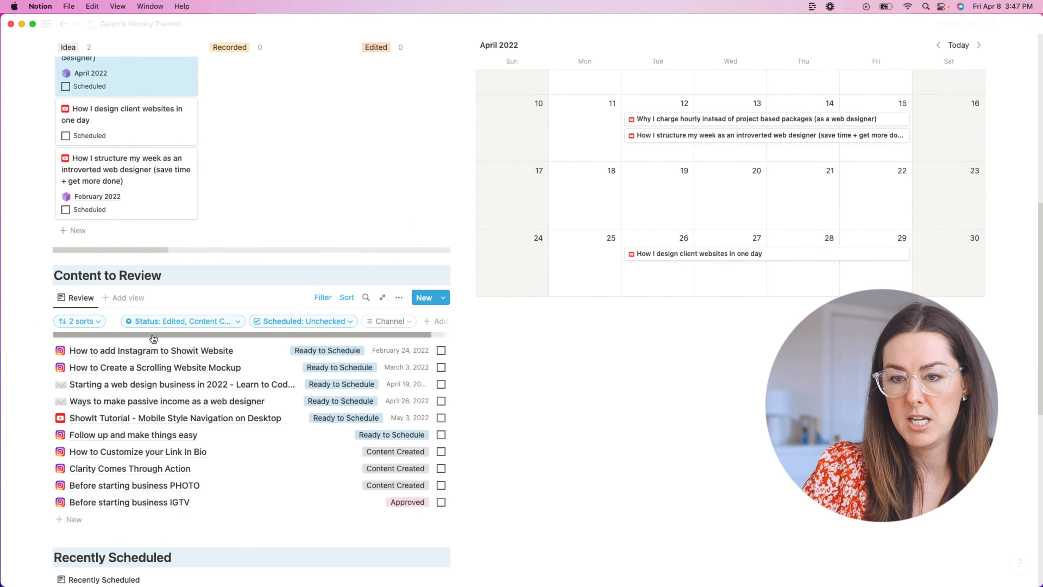
scroll(224, 201, up, 1)
scroll(224, 201, down, 10)
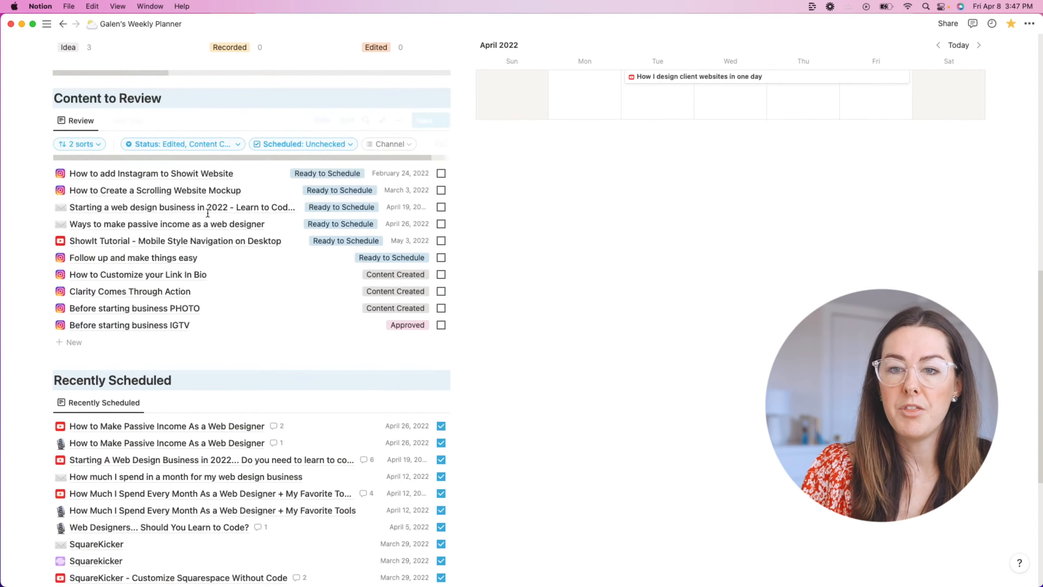
scroll(175, 332, up, 5)
scroll(175, 331, up, 7)
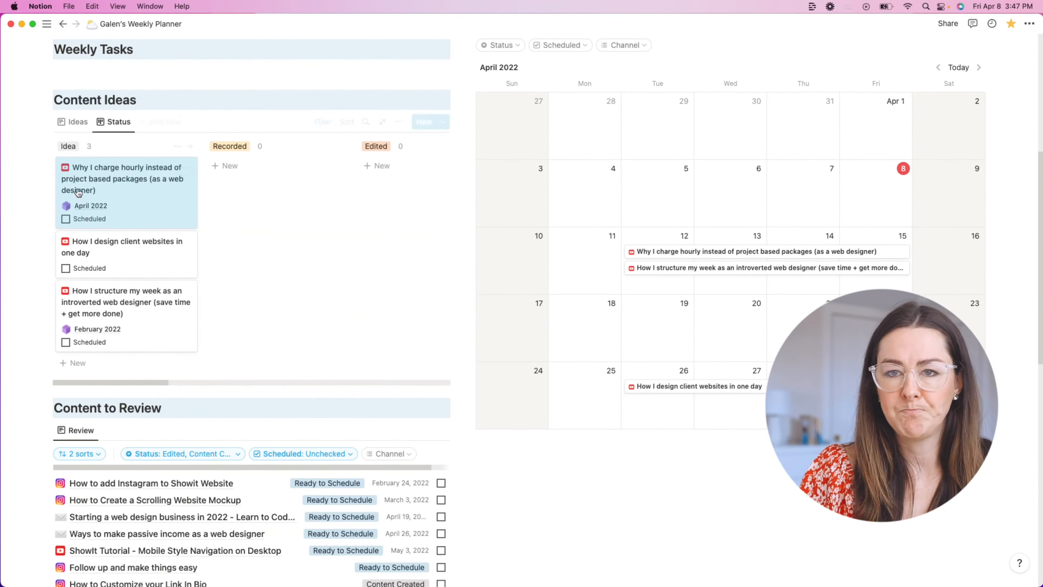
drag(90, 173, 257, 168)
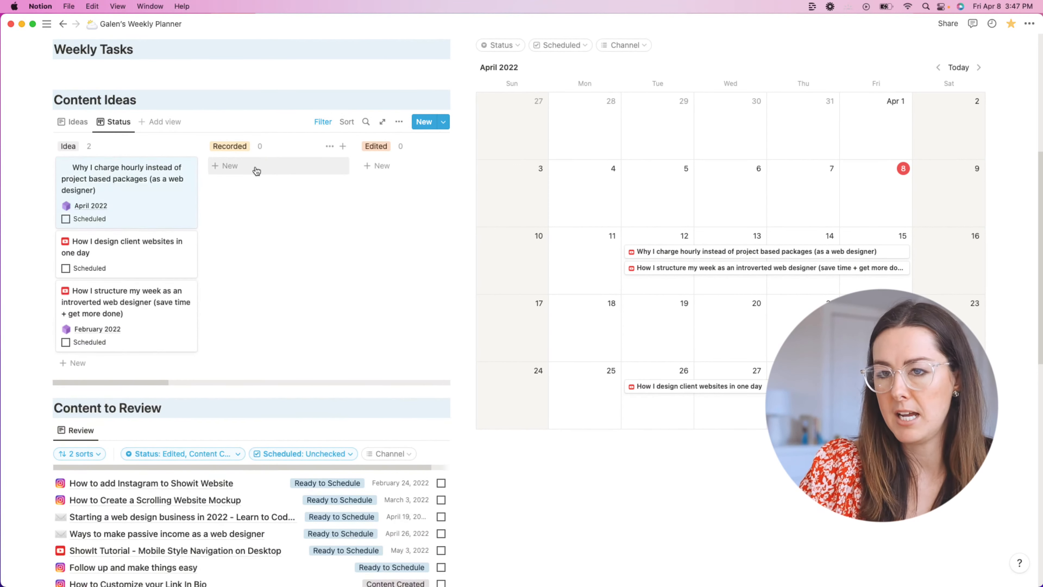
scroll(291, 321, down, 1)
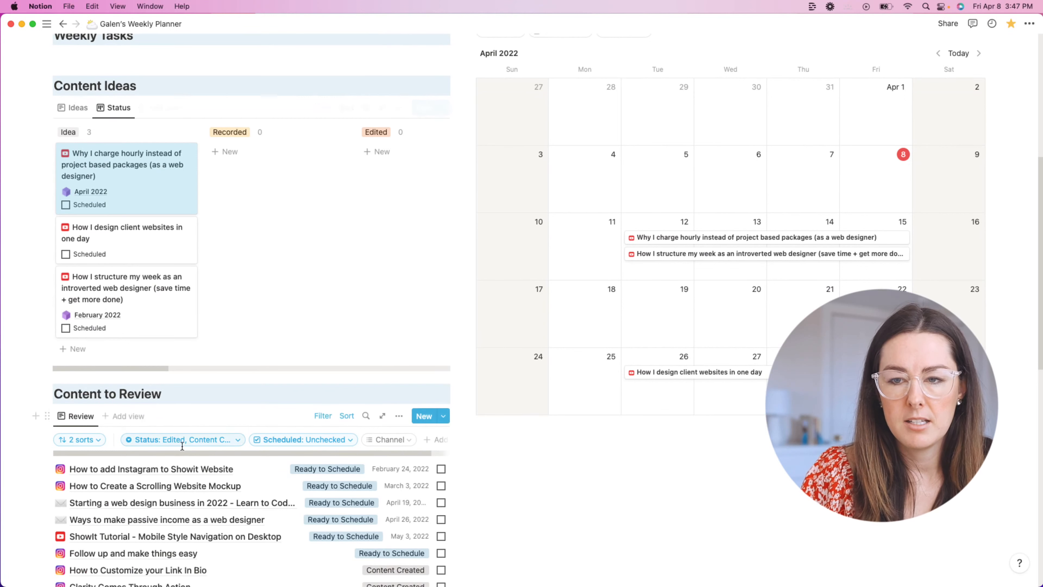
Step: Inspect the review list's status filter and the Content Ideas board's active filters
click(192, 439)
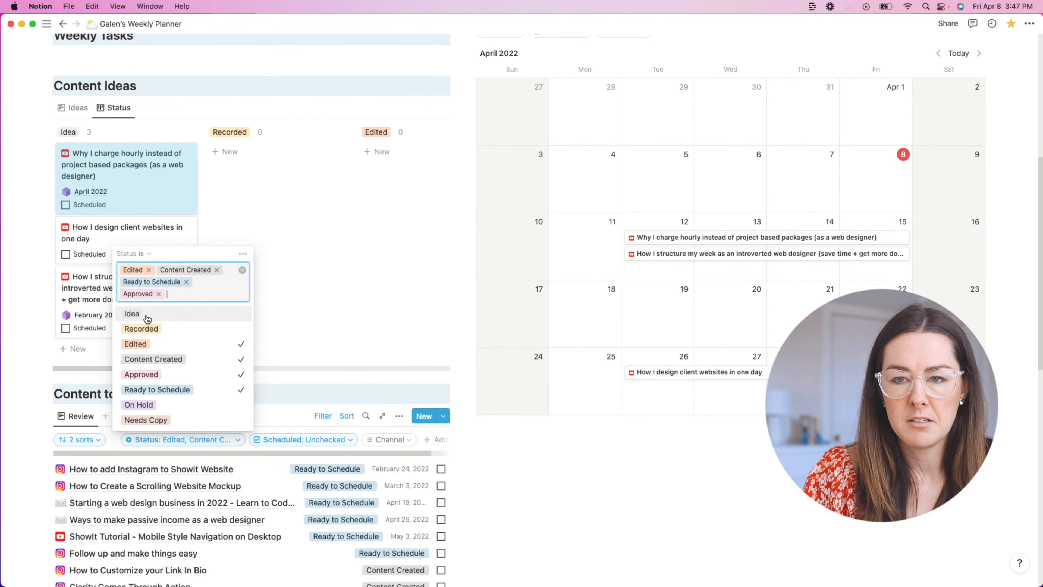
click(310, 272)
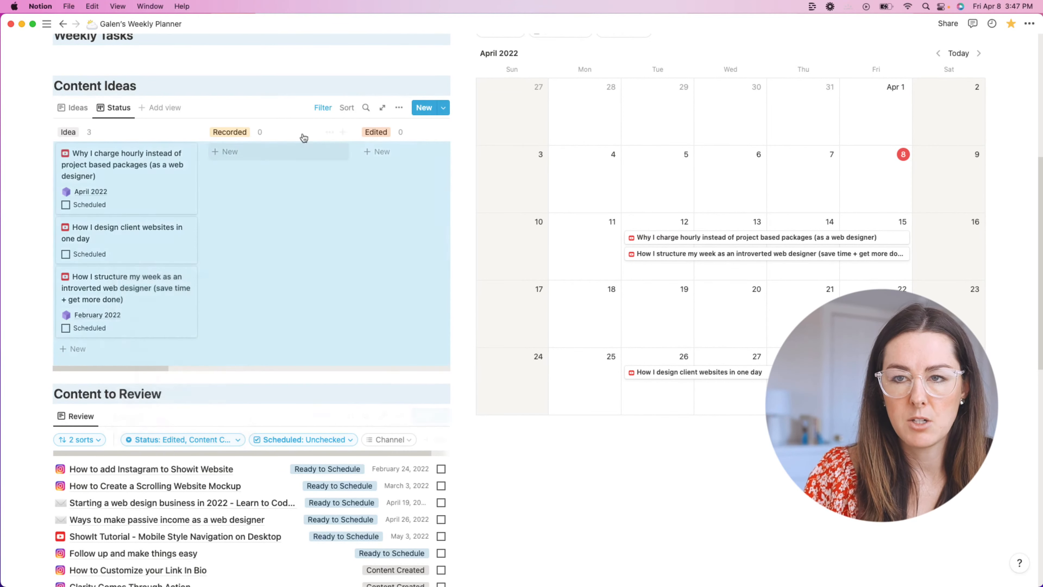
click(323, 107)
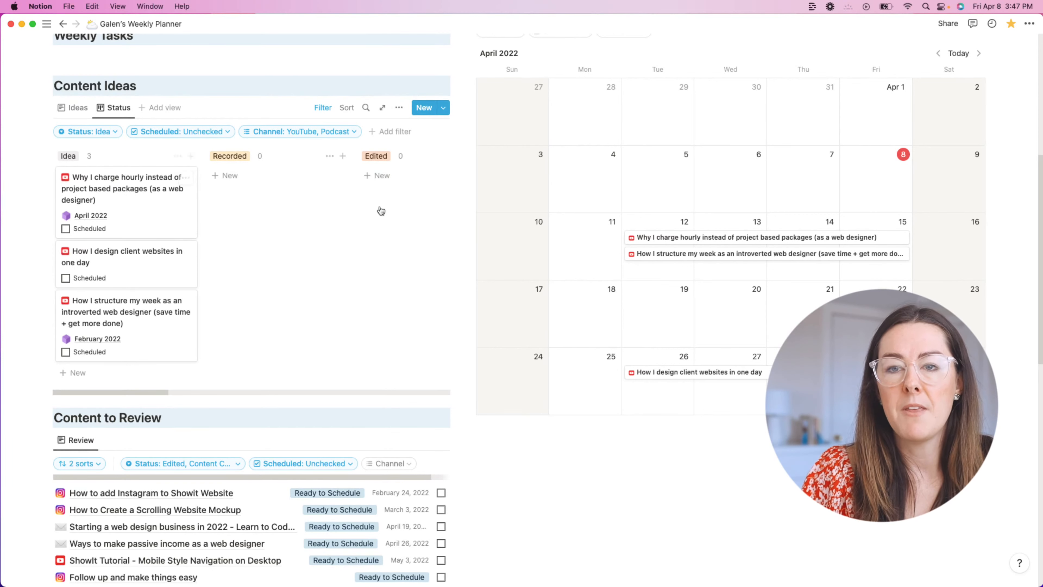
Step: Switch Content Ideas to the Ideas list view showing the three video ideas
click(78, 108)
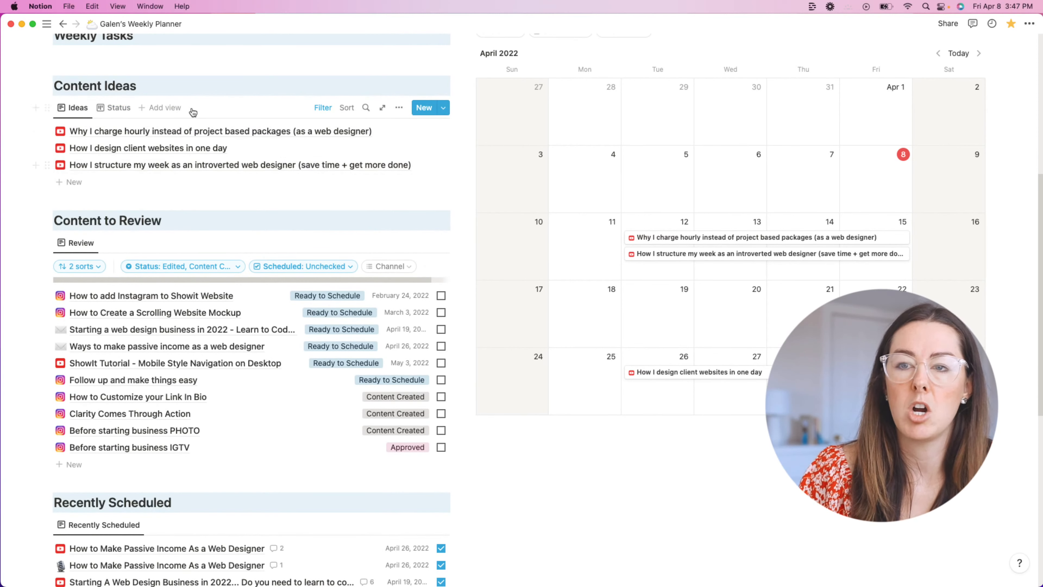
scroll(307, 201, down, 3)
scroll(289, 204, down, 6)
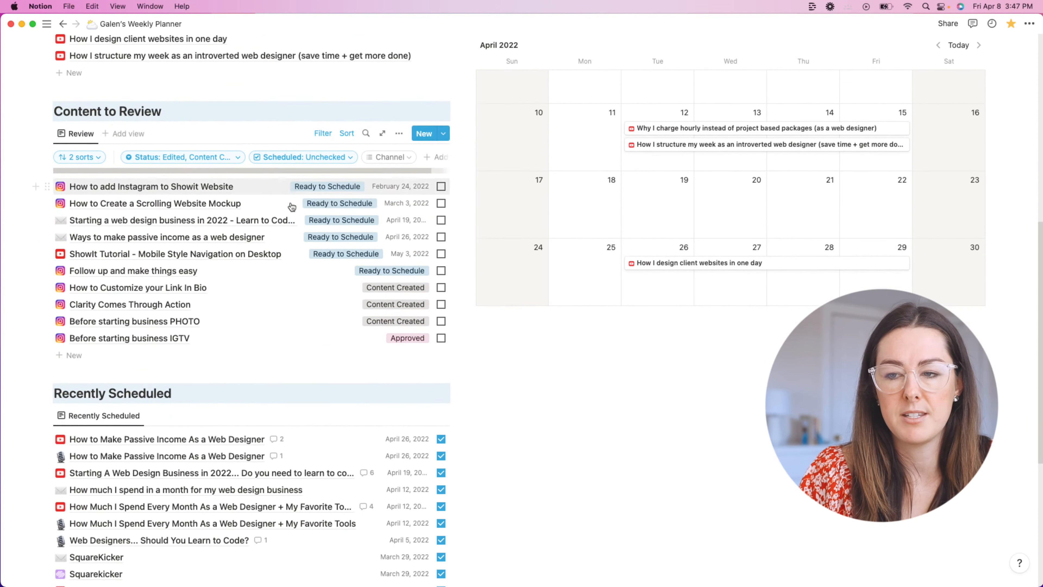
scroll(335, 196, up, 10)
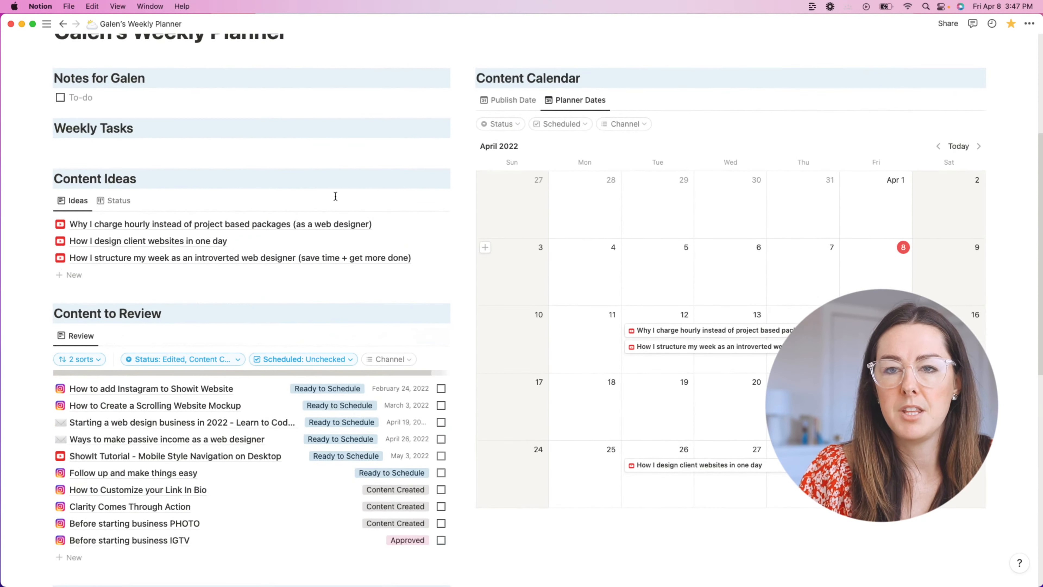
scroll(335, 196, down, 1)
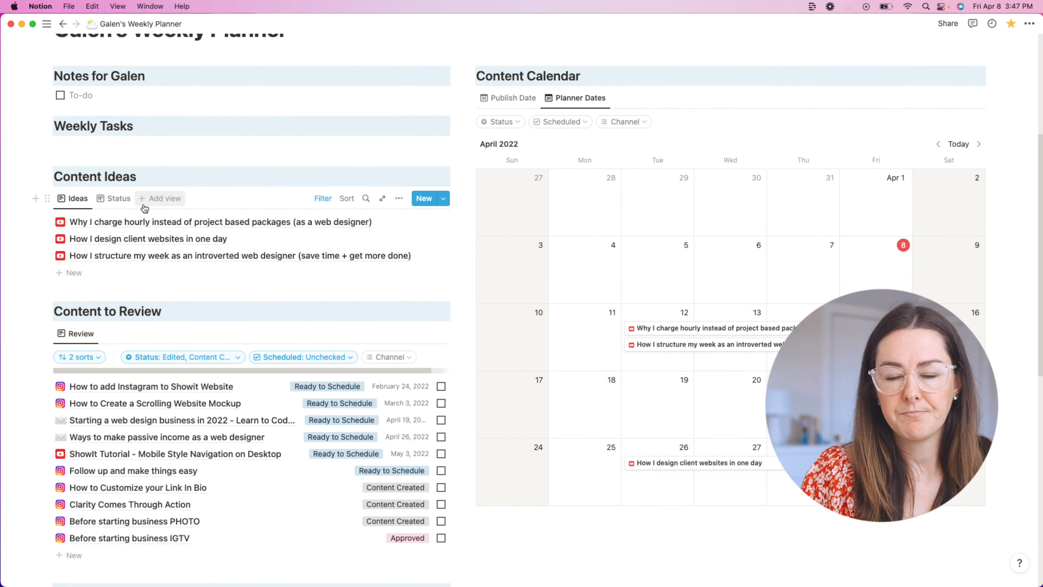
Step: Remove the empty New view from Content Ideas
click(171, 204)
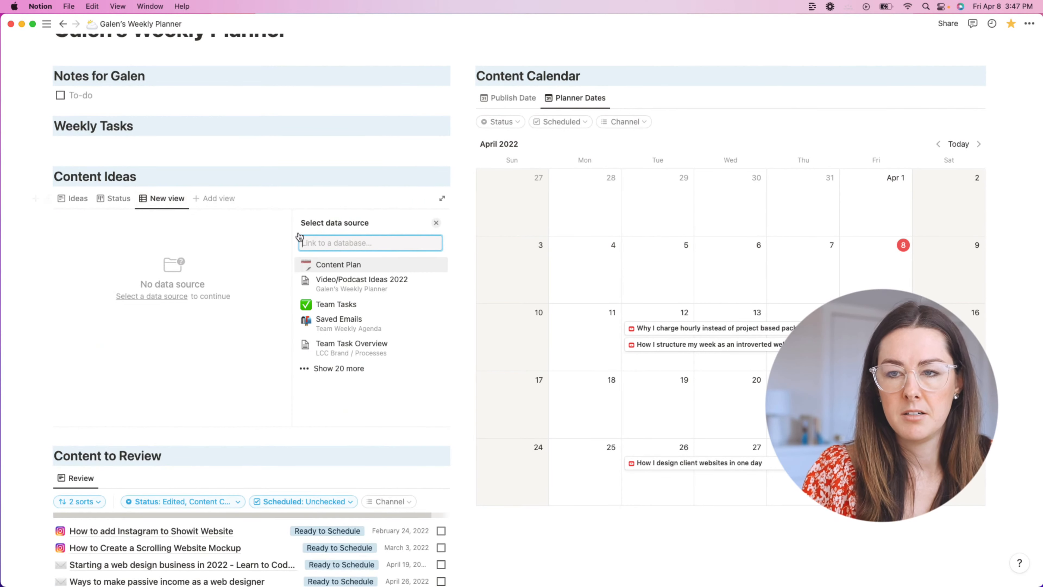
click(168, 204)
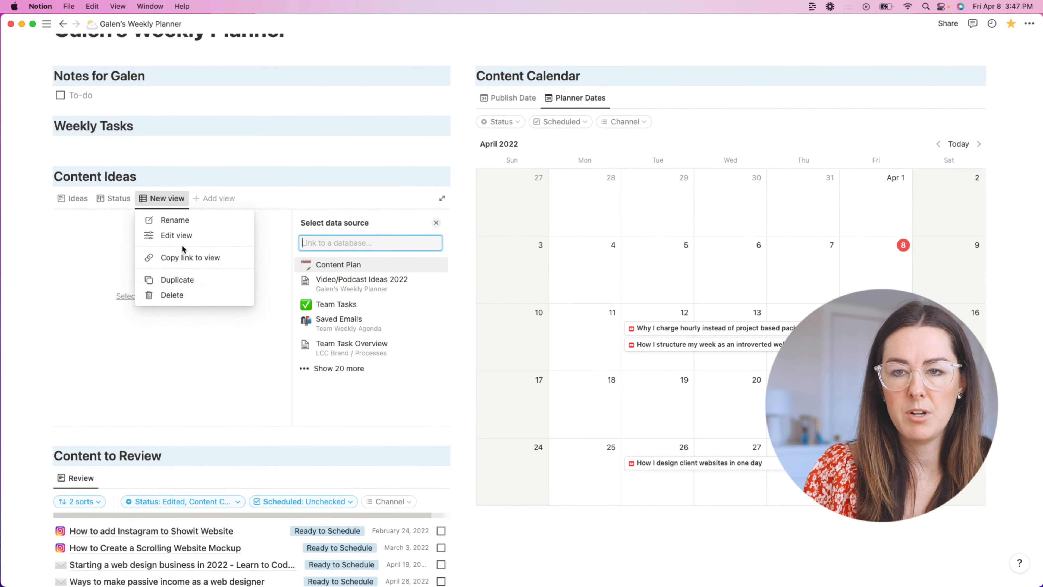
click(172, 295)
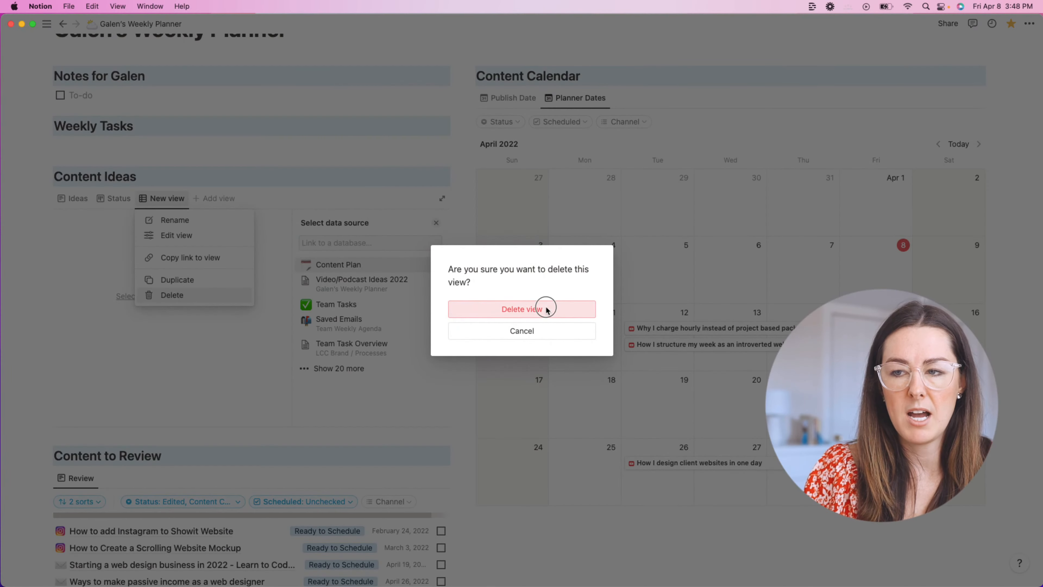
click(545, 308)
Step: Duplicate the Ideas view as 'In Progress' and place it between Ideas and Status
click(76, 198)
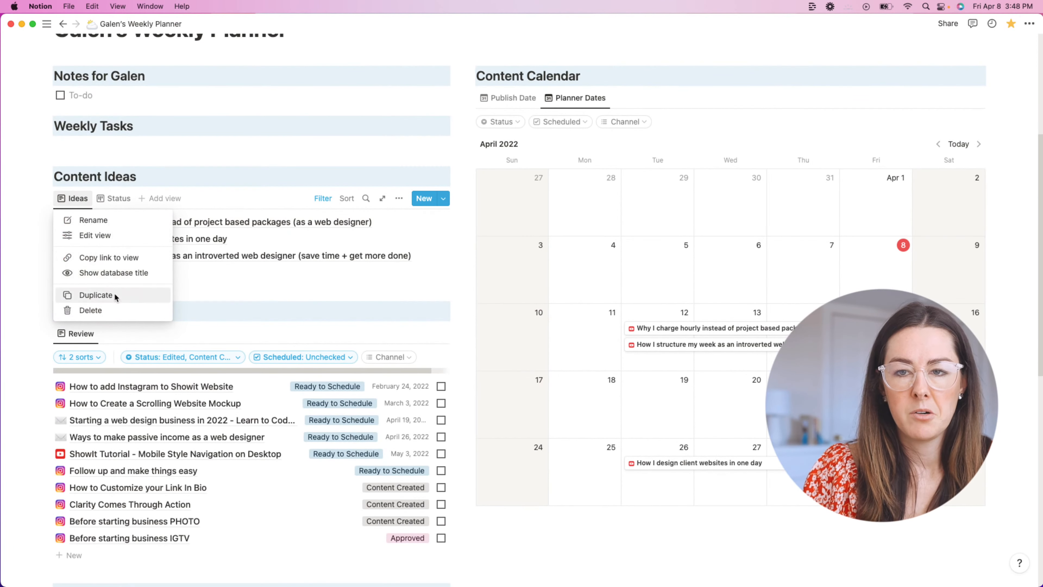
click(116, 296)
text(In )
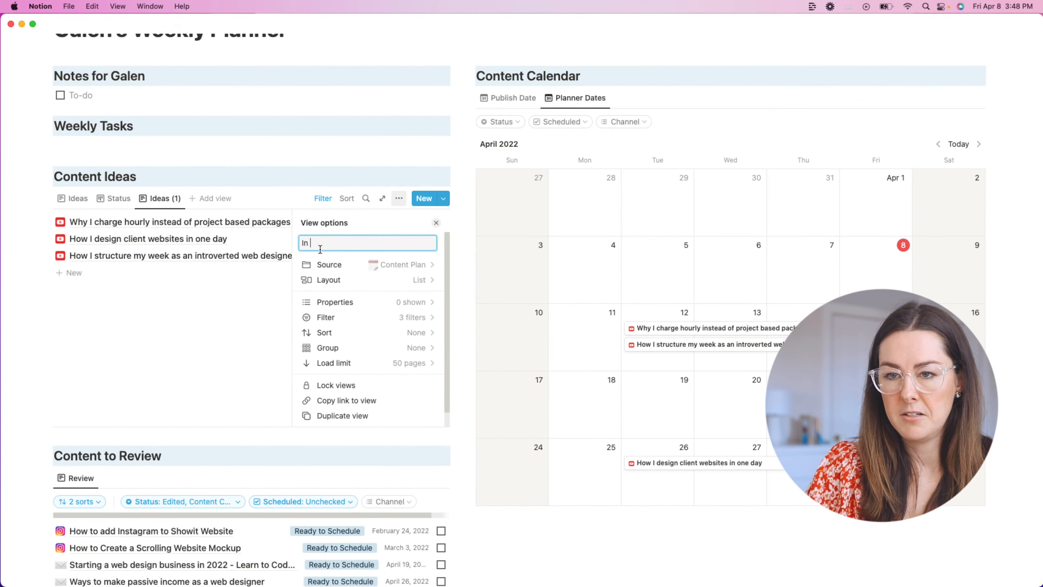
text(Progres)
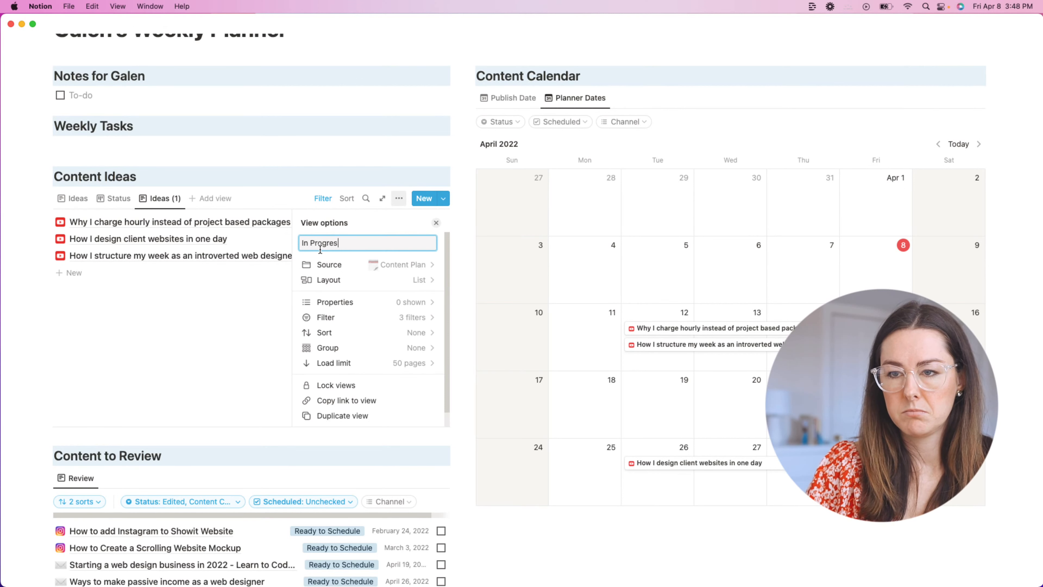
text(s)
drag(165, 198, 118, 204)
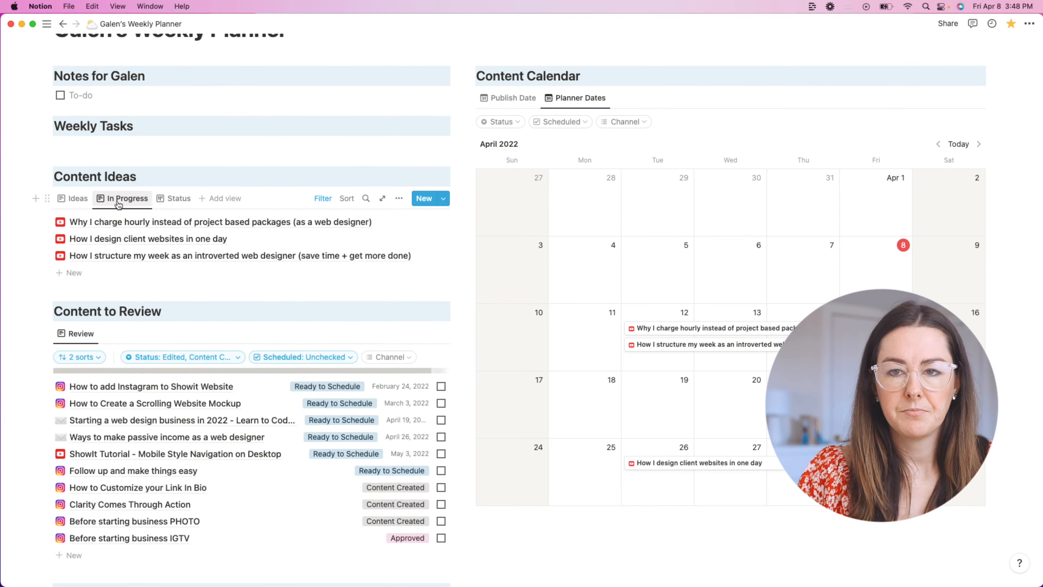
Step: Change the In Progress view's Status filter from Idea to Recorded and Edited
click(122, 200)
click(328, 202)
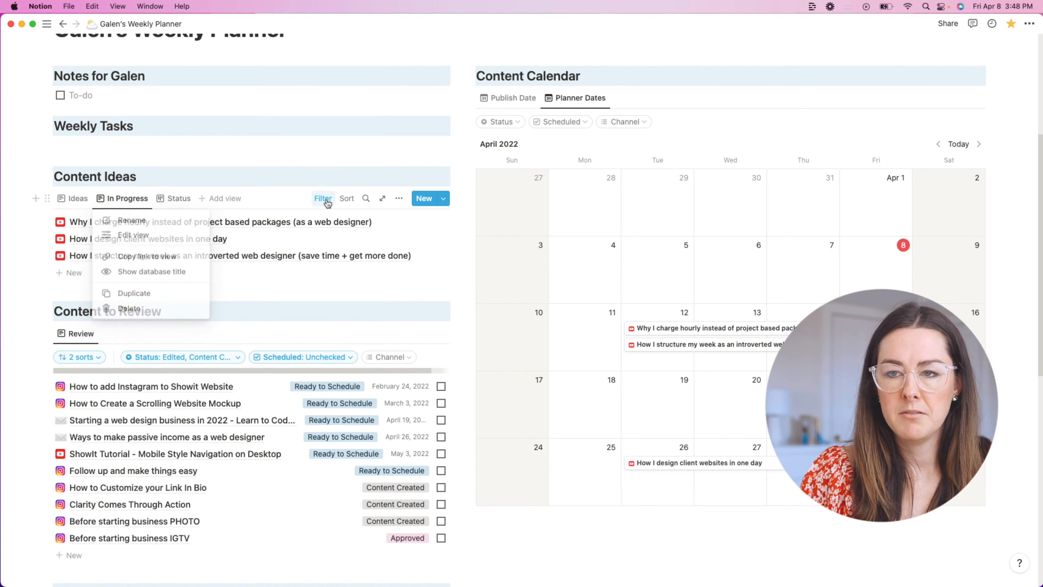
click(112, 225)
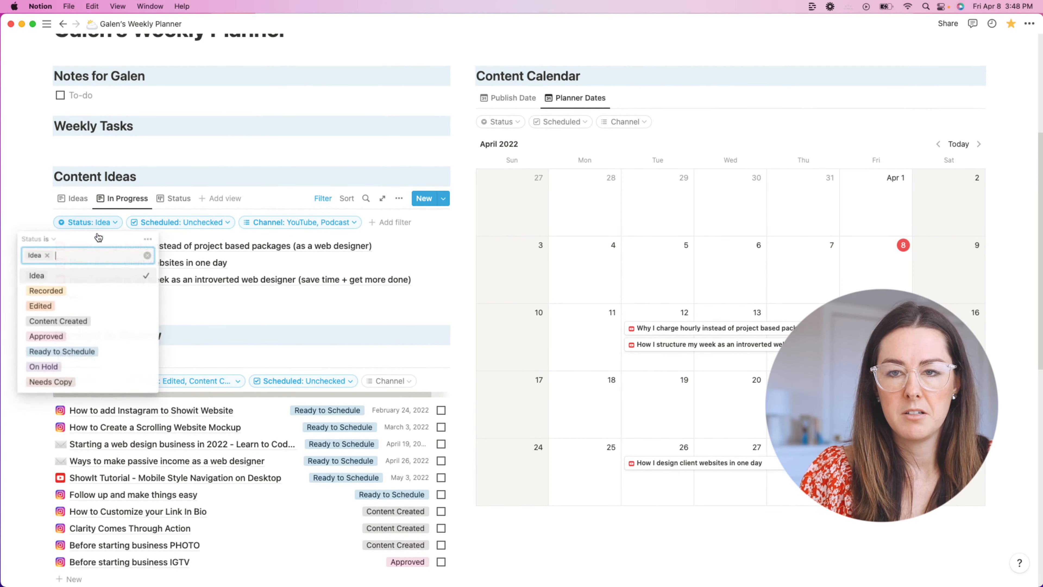
click(144, 278)
click(136, 292)
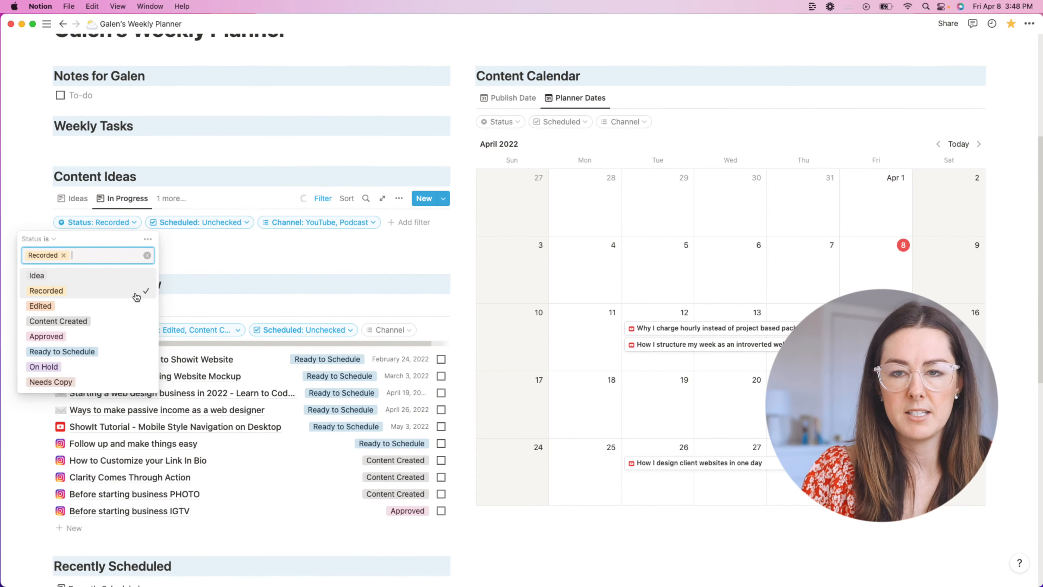
click(132, 305)
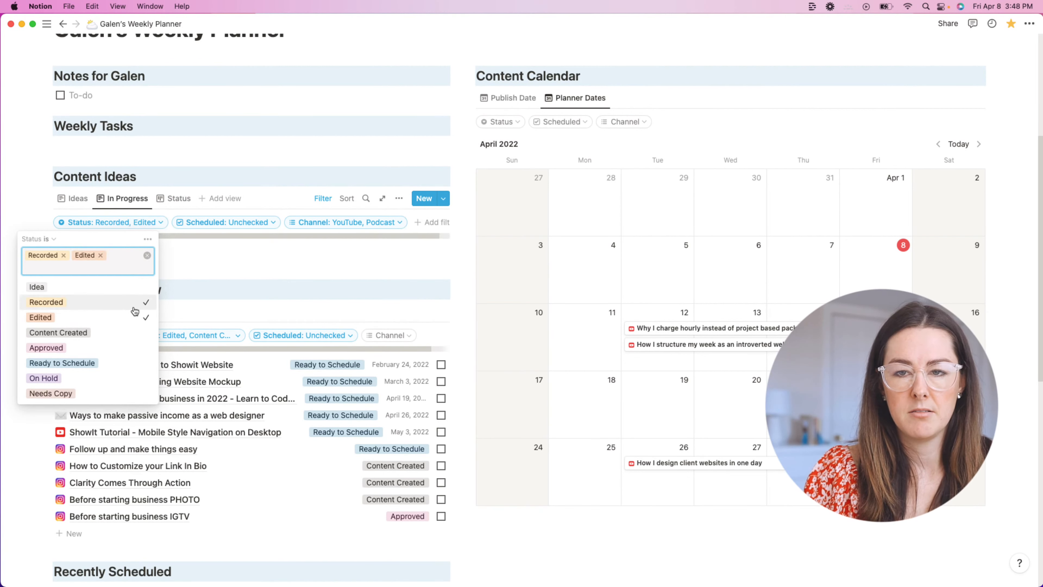
click(33, 183)
Step: Compare the Ideas and In Progress views, then mark 'Why I charge hourly' as Recorded
click(77, 200)
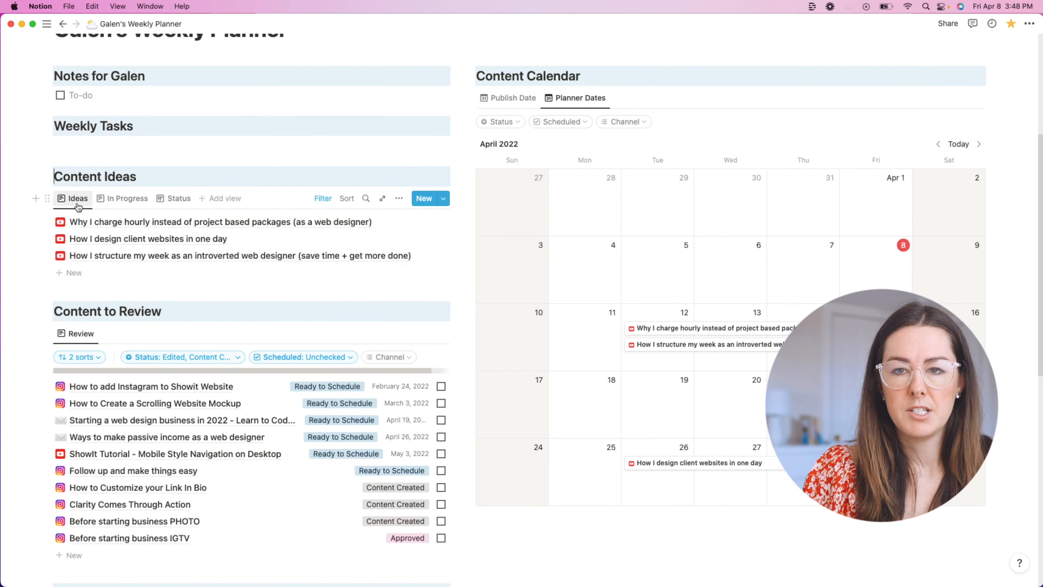
click(111, 201)
click(73, 200)
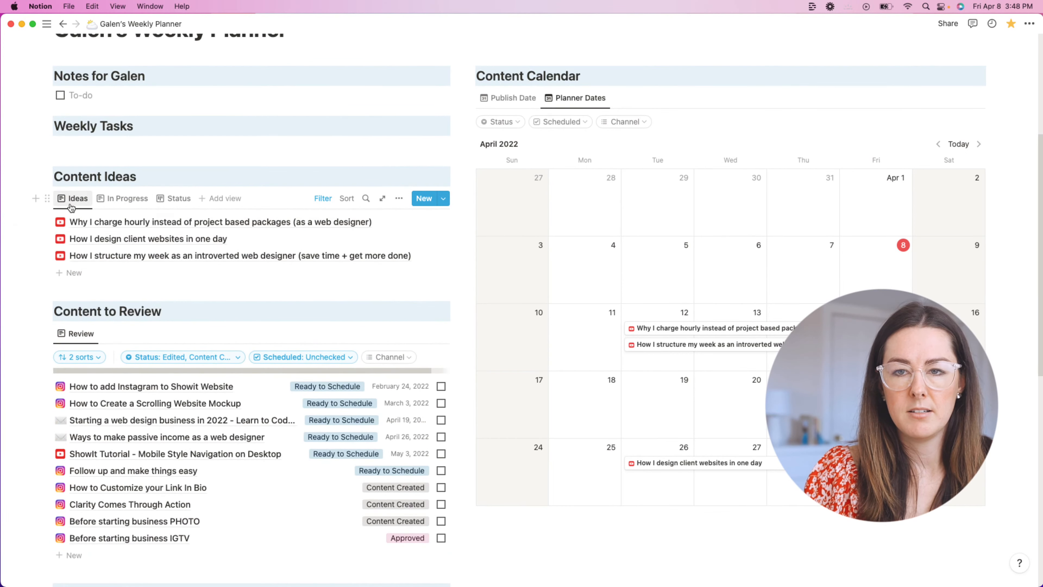
click(108, 202)
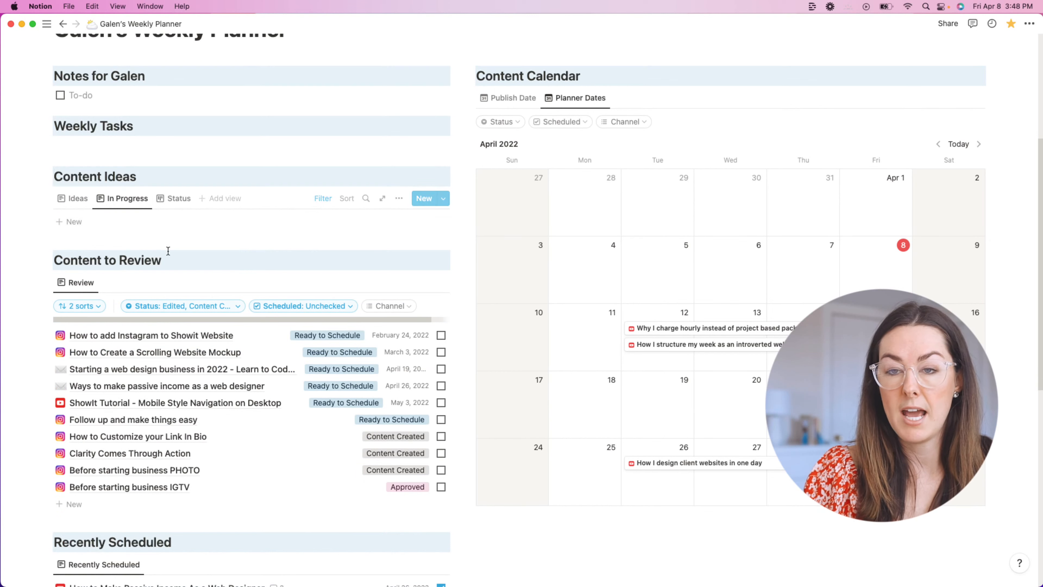
click(77, 203)
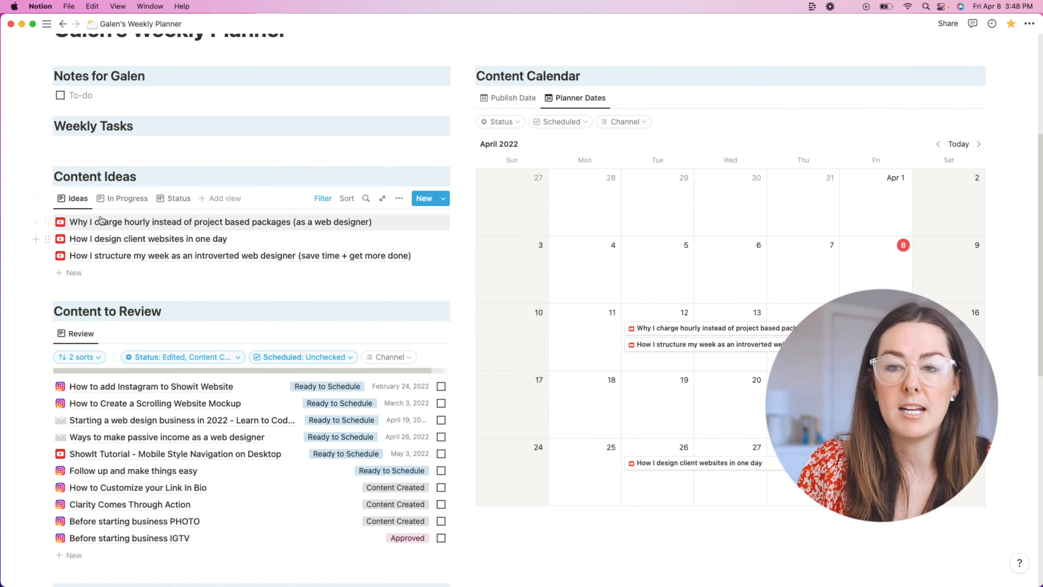
click(118, 201)
click(177, 200)
drag(128, 263, 245, 251)
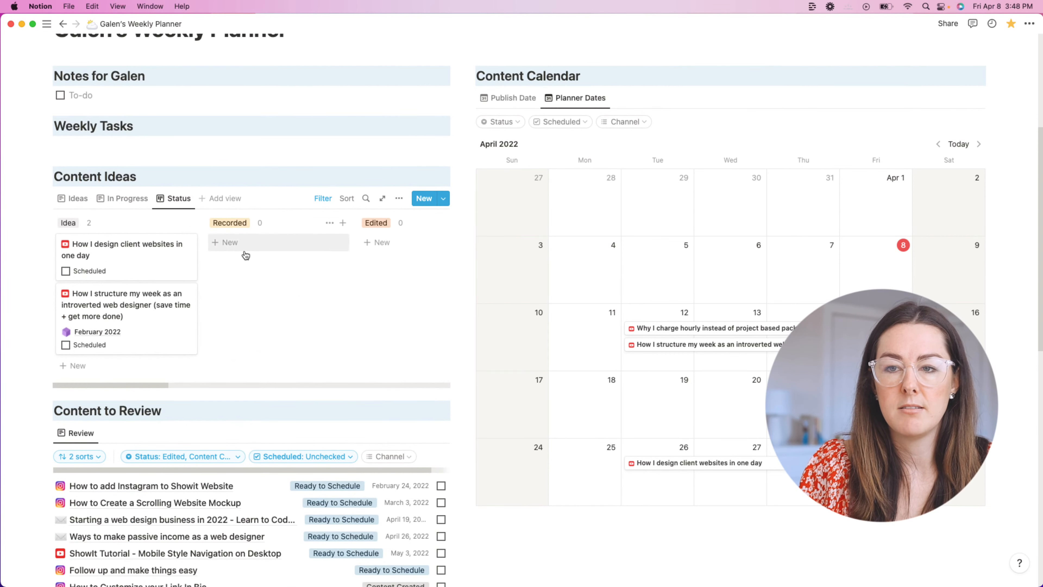
Step: Add Recorded, Edited, Content Created, Approved, Ready to Schedule and On Hold to the Status board's filter
click(130, 200)
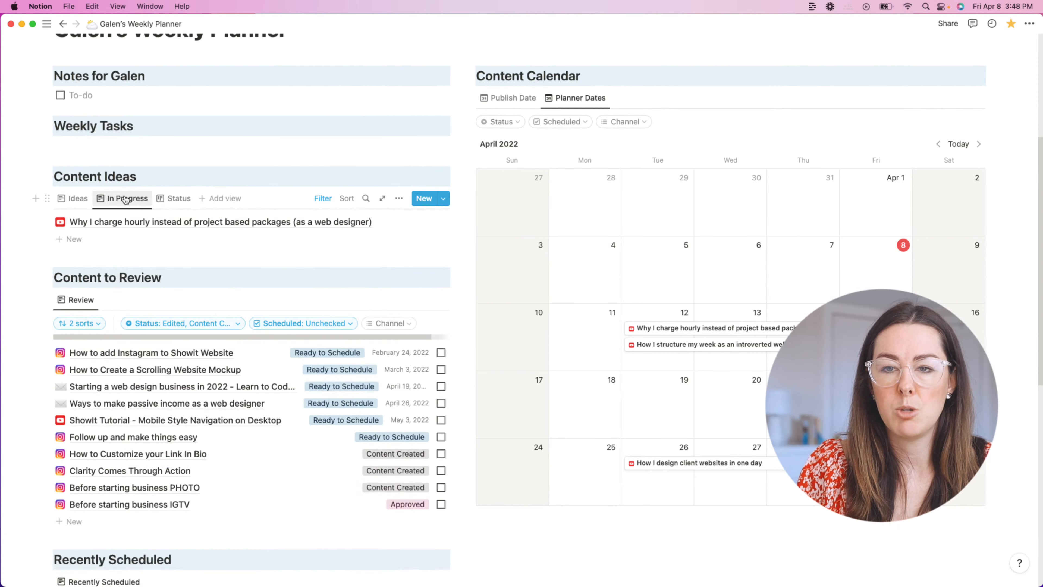
click(174, 198)
click(322, 199)
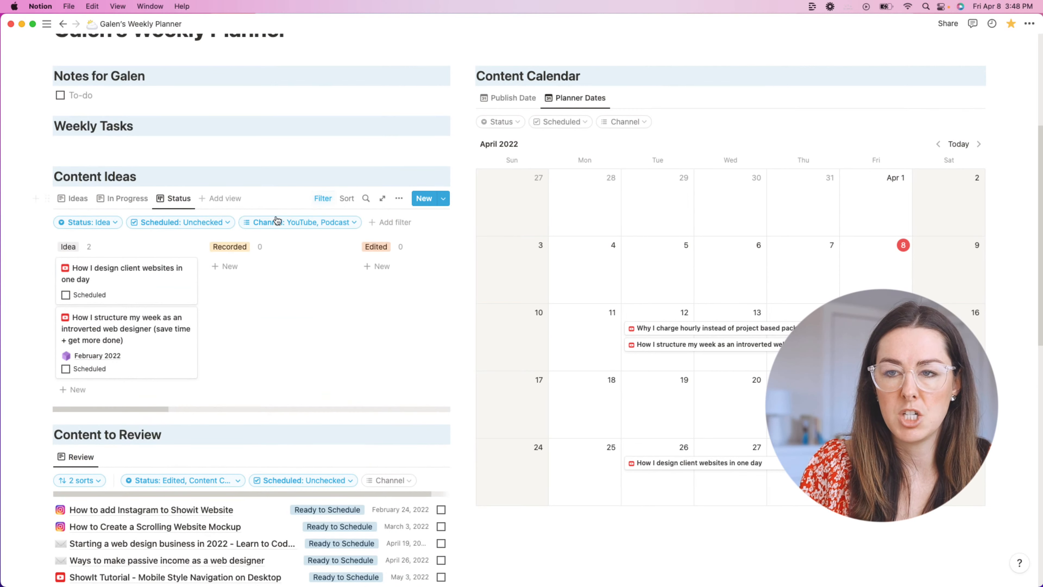
click(102, 224)
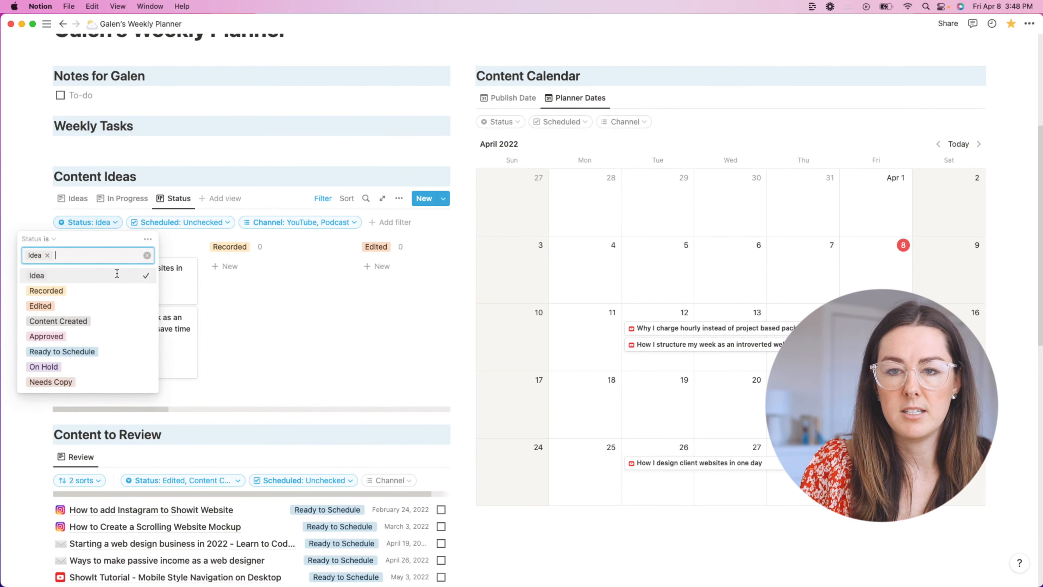
click(88, 290)
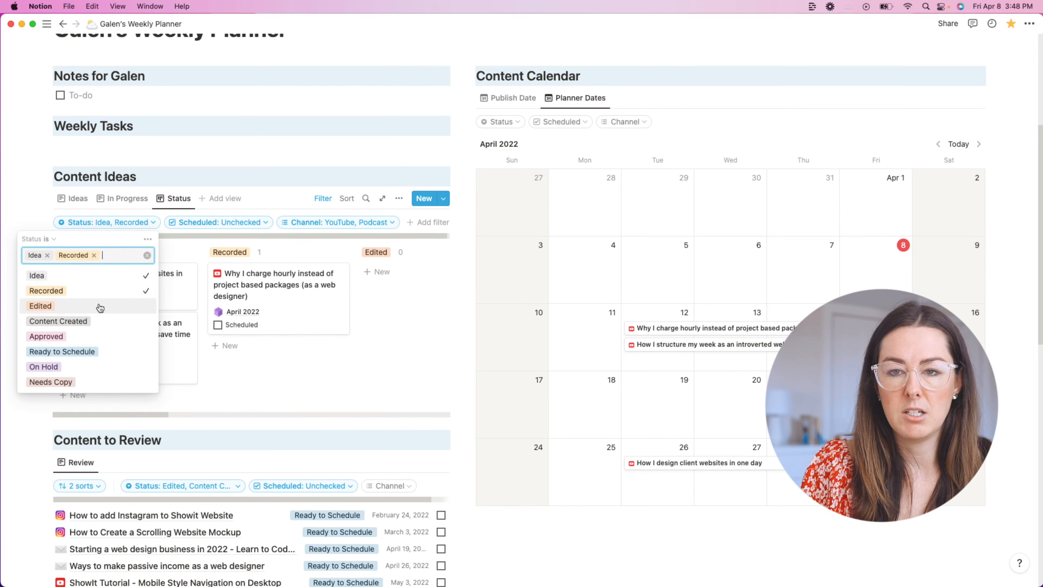
click(95, 313)
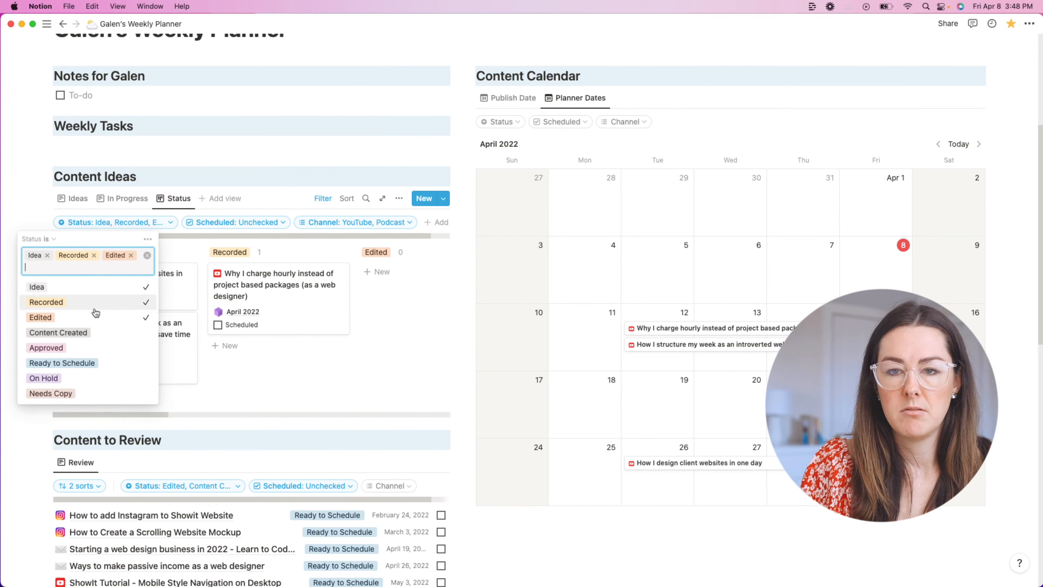
click(81, 325)
click(80, 347)
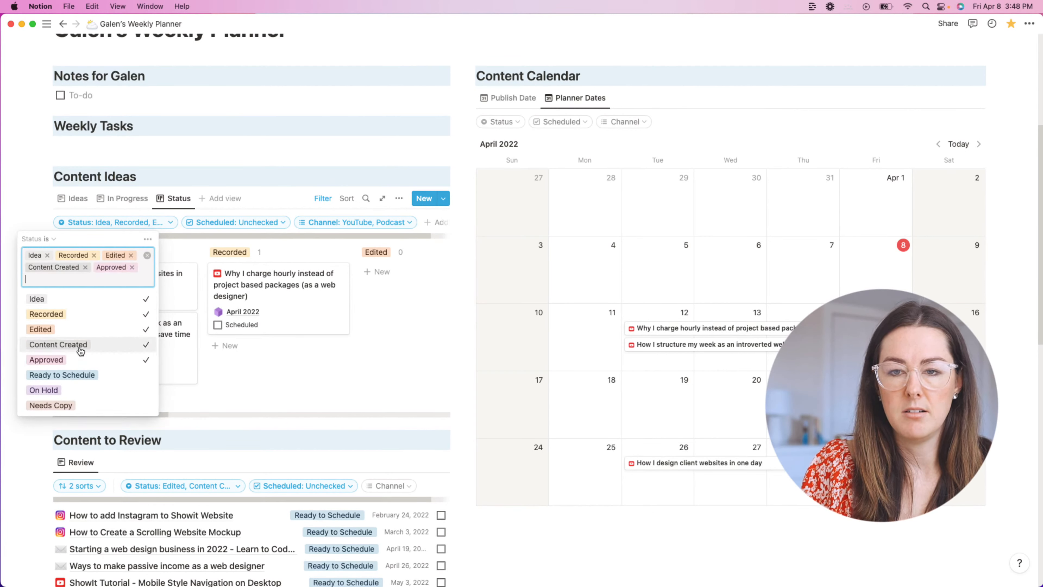
click(76, 374)
click(58, 401)
click(15, 201)
click(73, 198)
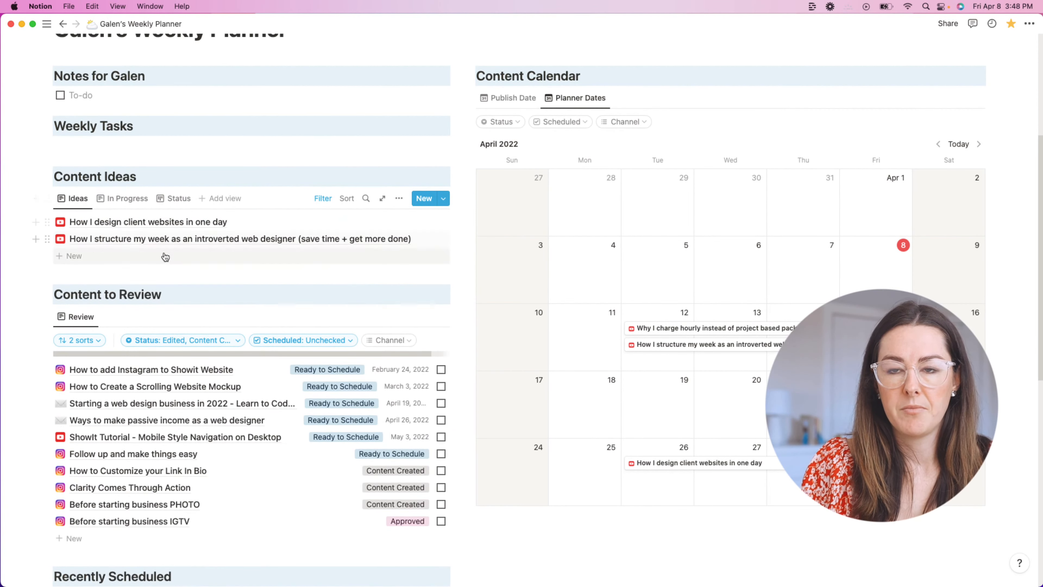
click(113, 199)
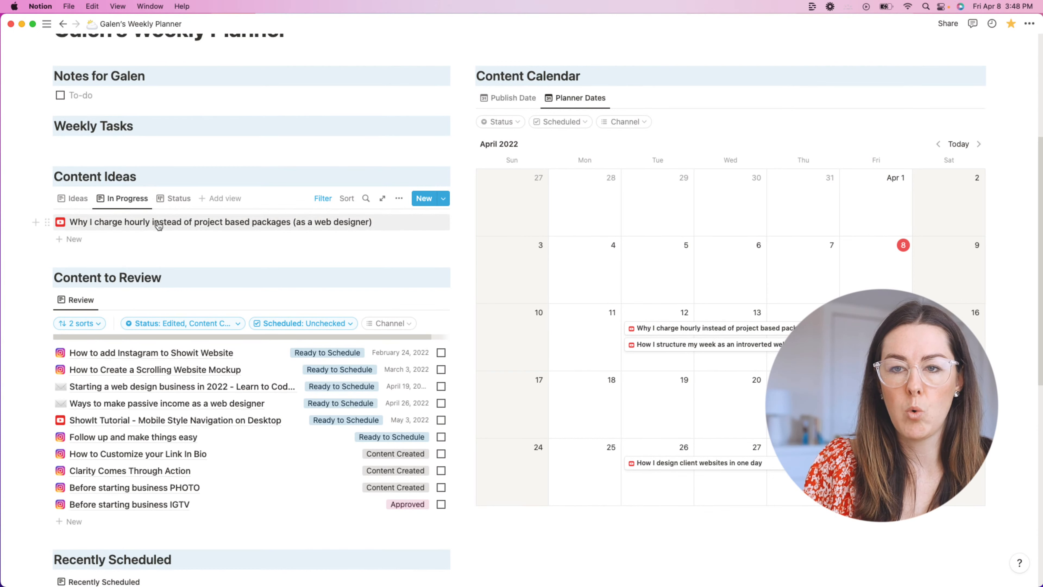
Step: Rename the In Progress view to 'Recorded'
click(175, 198)
click(123, 198)
click(123, 199)
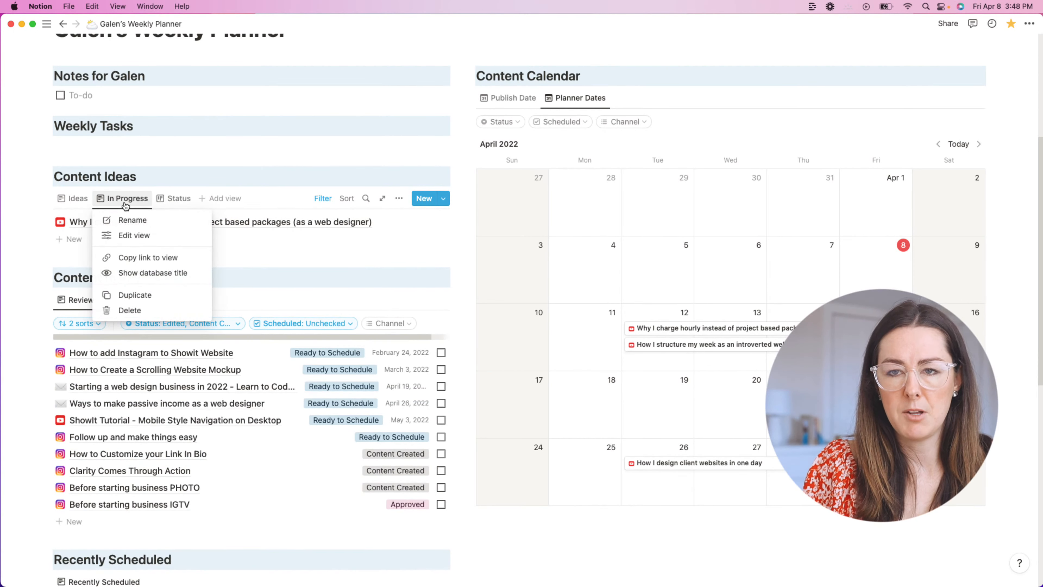
click(120, 220)
text(Recor)
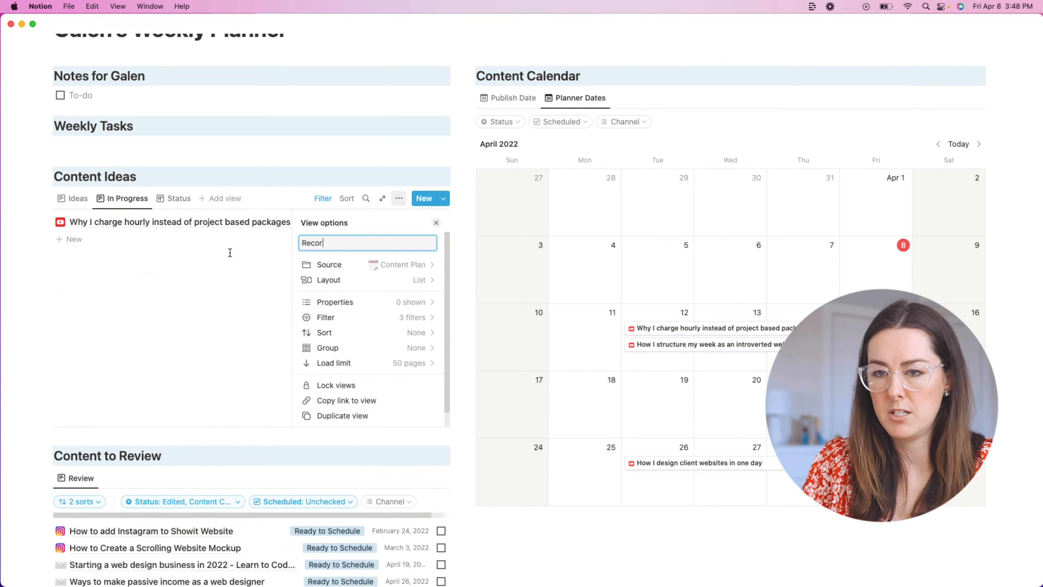
text(ded)
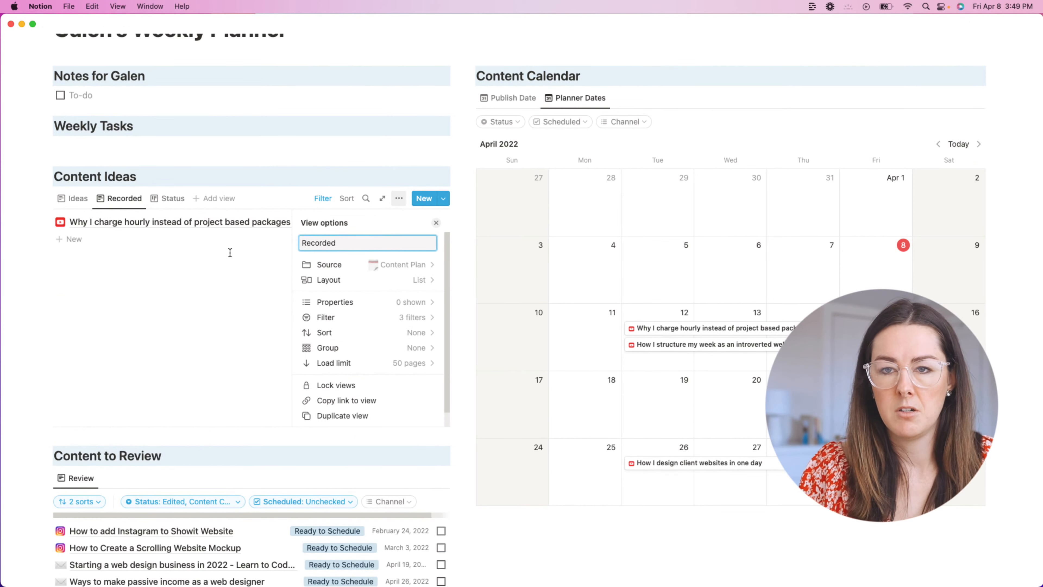
Step: Move the 'Why I charge hourly' idea back to Idea so the Ideas list shows three items
click(173, 199)
drag(246, 255, 124, 288)
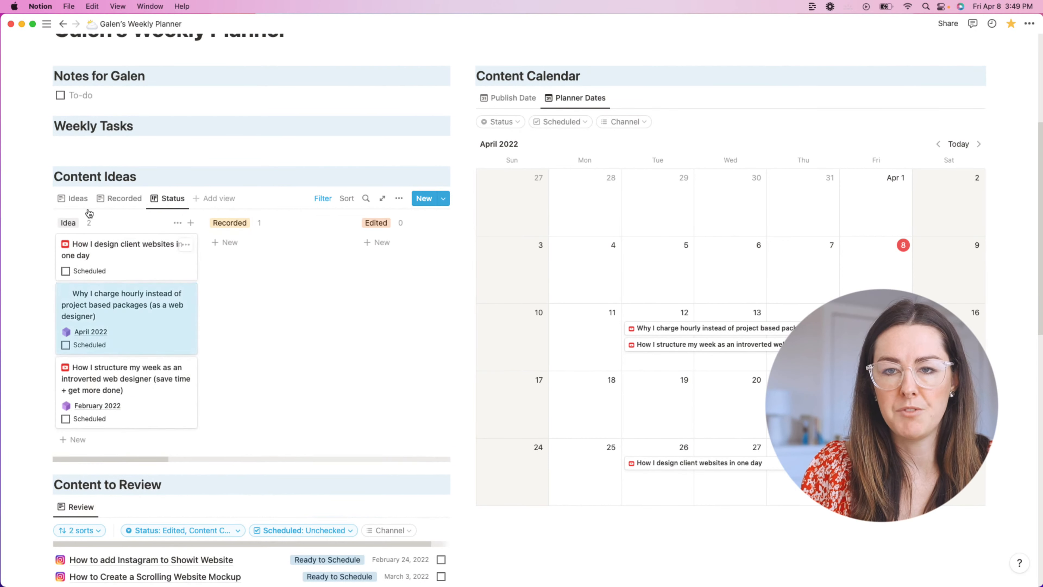
click(77, 199)
click(120, 198)
click(78, 199)
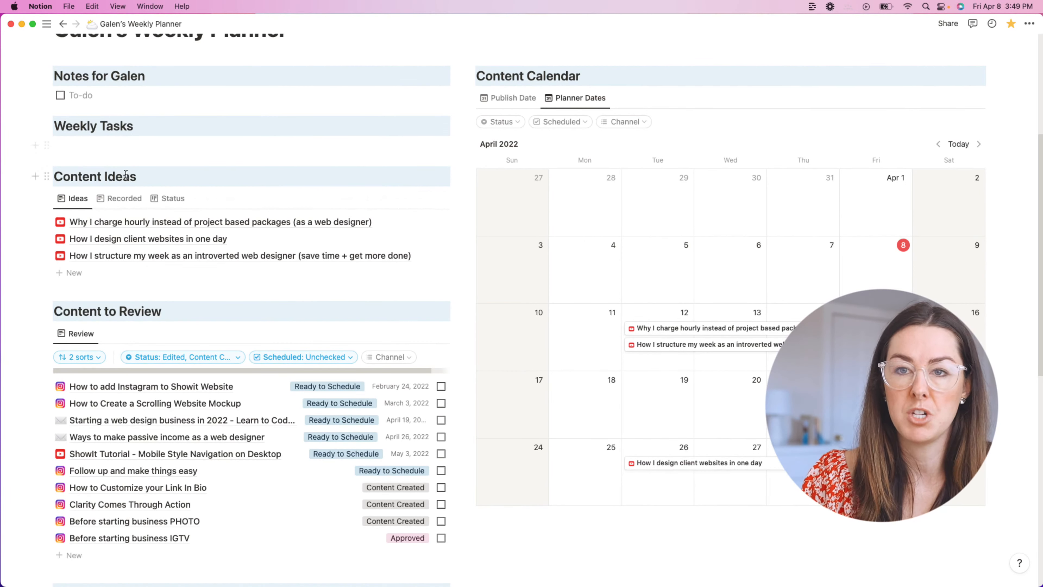
scroll(129, 175, up, 1)
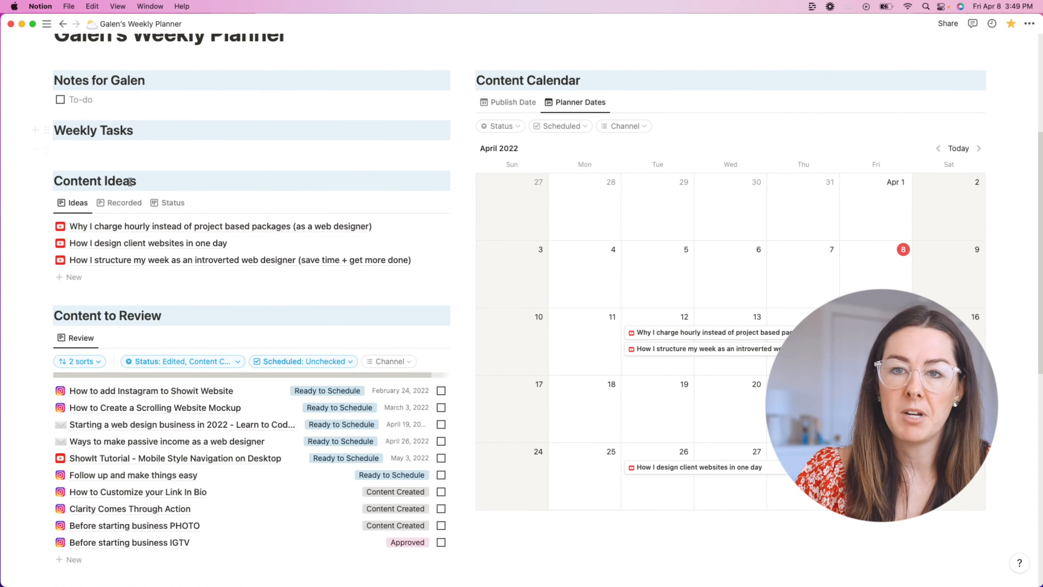
Step: Scroll through the planner page to review its sections
click(136, 143)
scroll(394, 158, up, 5)
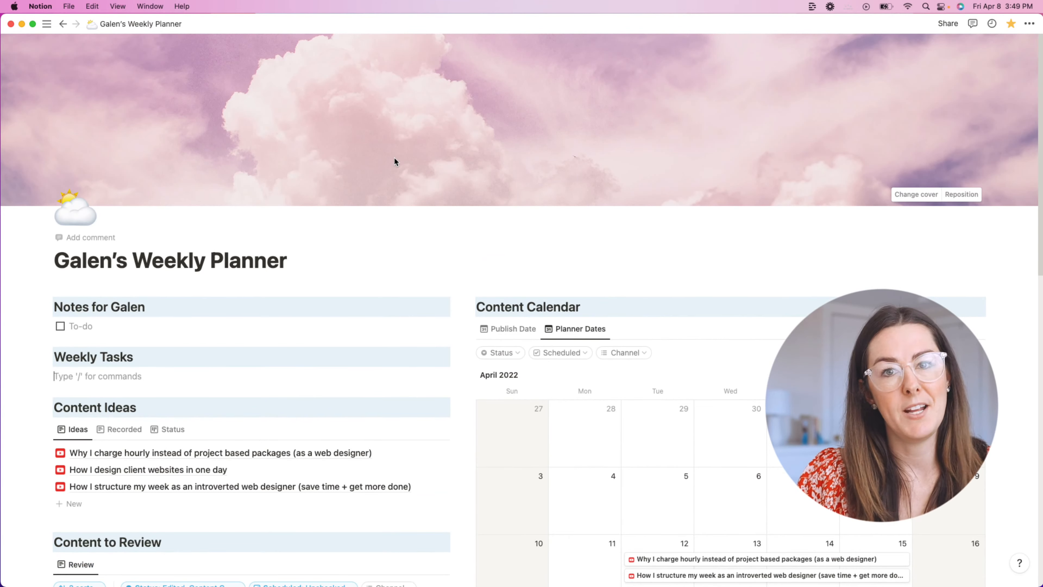
scroll(394, 159, down, 3)
scroll(394, 160, down, 12)
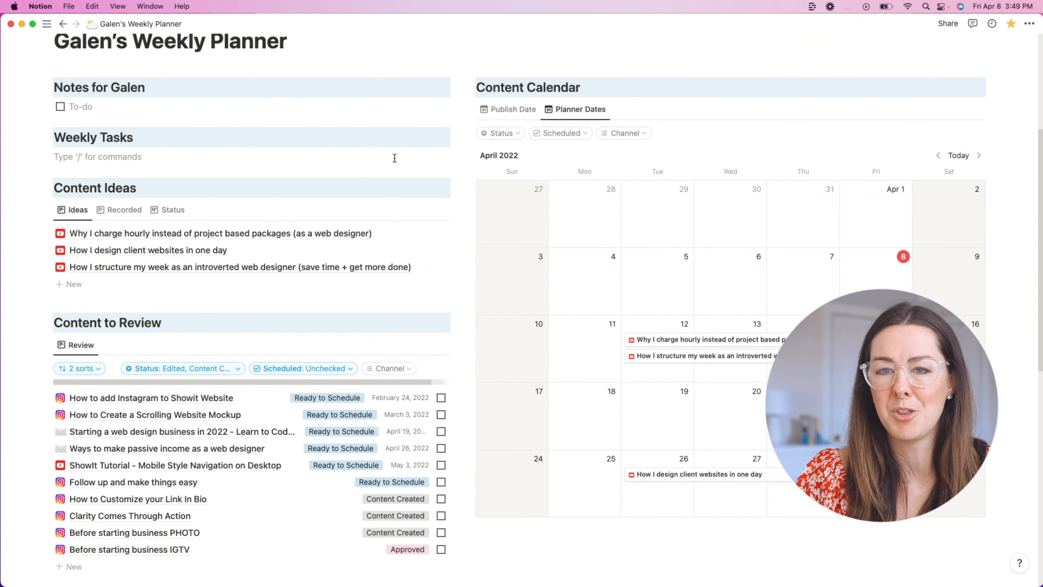
scroll(445, 155, down, 2)
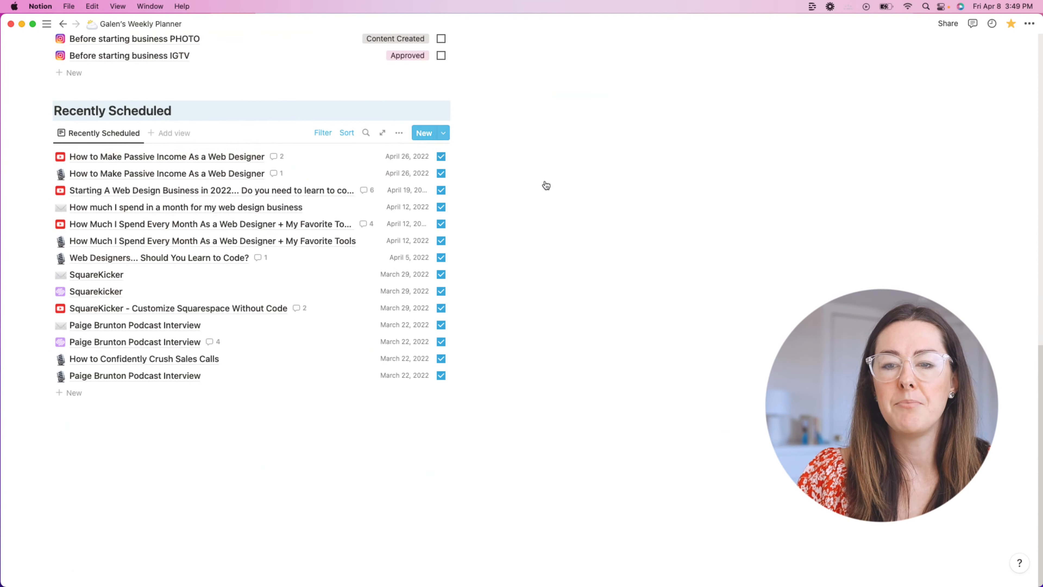
scroll(517, 179, up, 15)
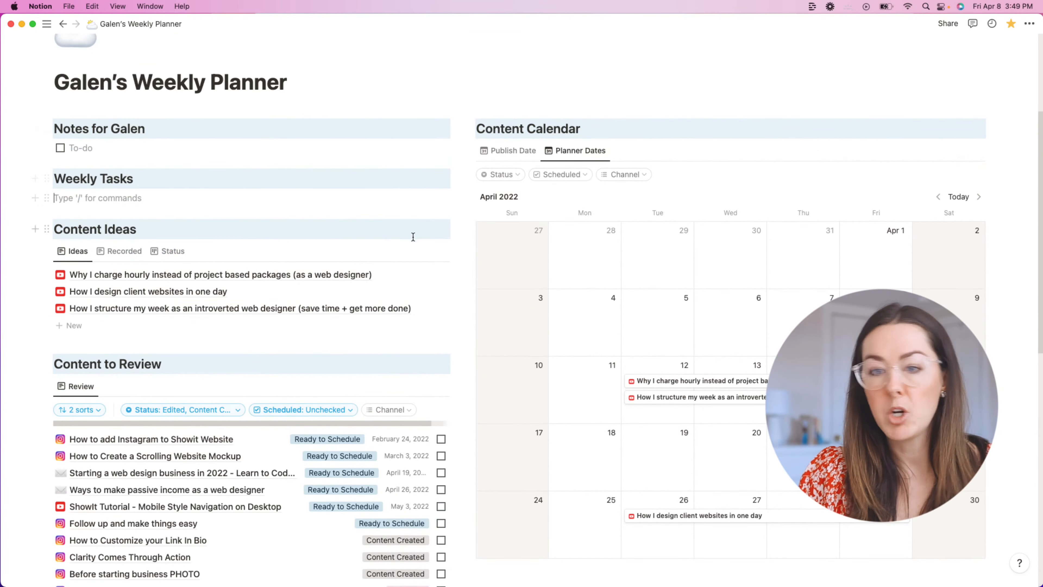
scroll(315, 220, down, 7)
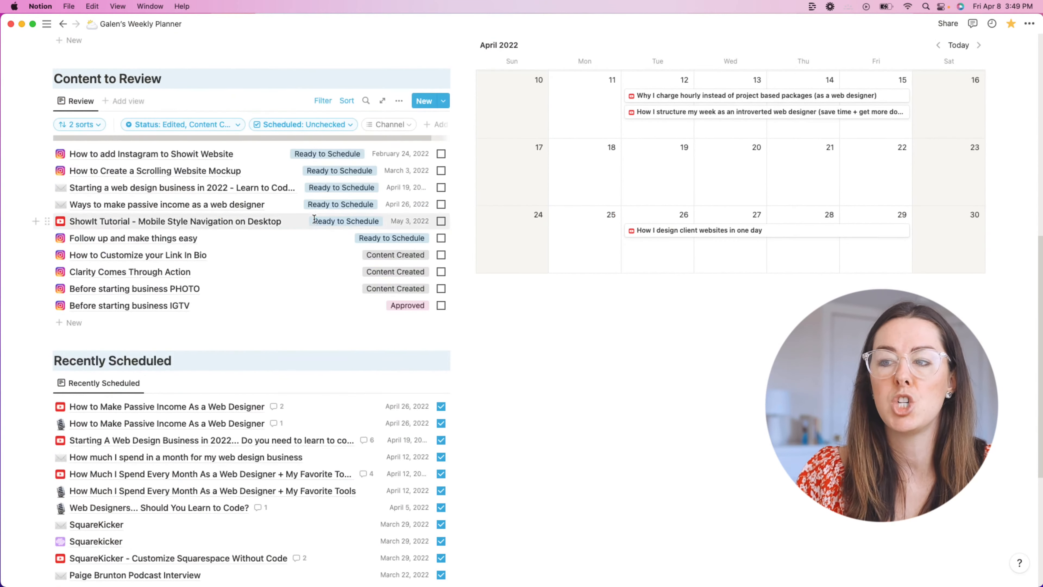
scroll(485, 208, up, 2)
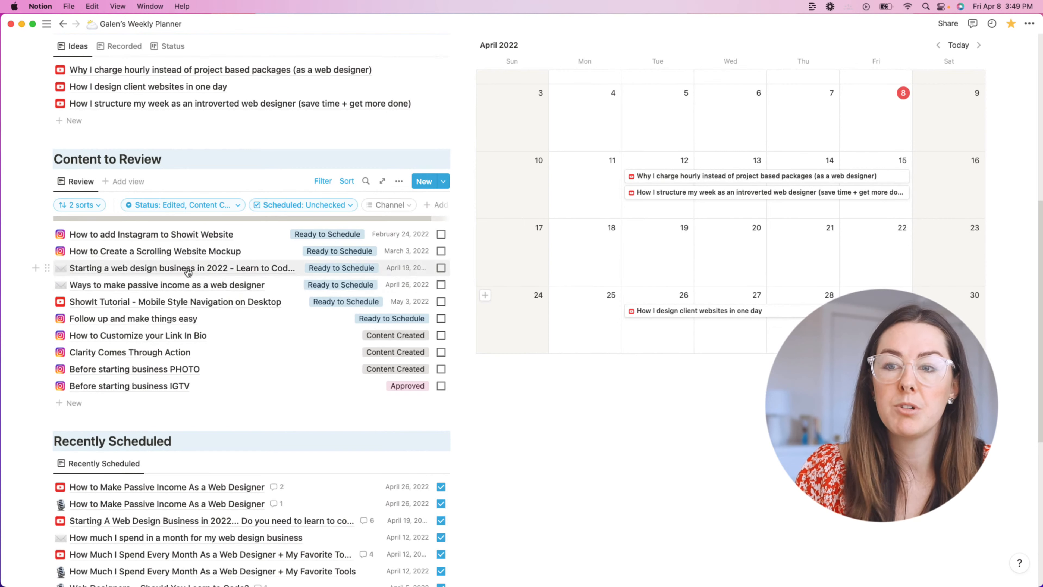
scroll(183, 271, up, 4)
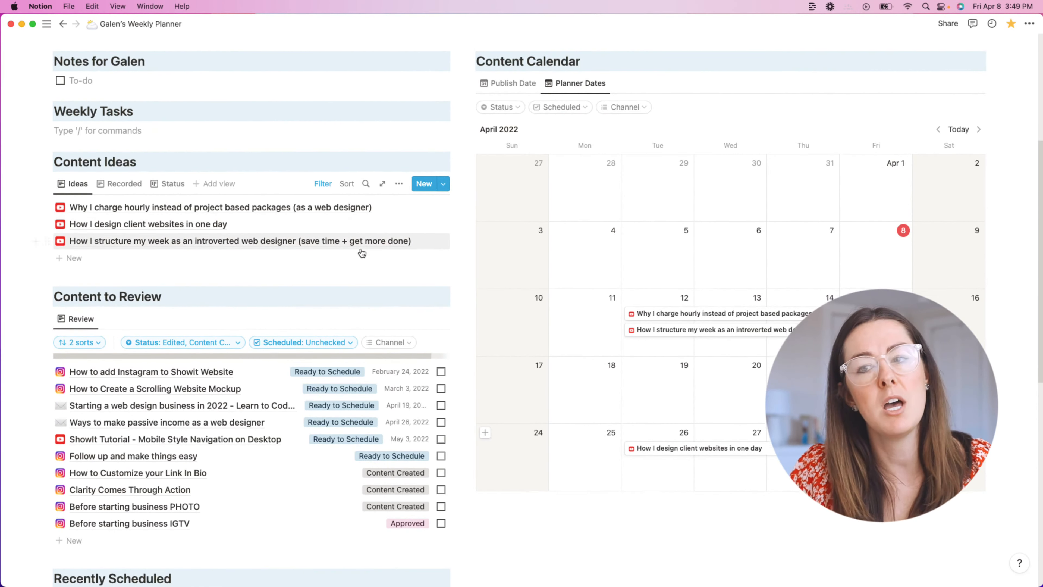
scroll(349, 288, down, 1)
Step: Preview the first item awaiting review, then close it
click(322, 364)
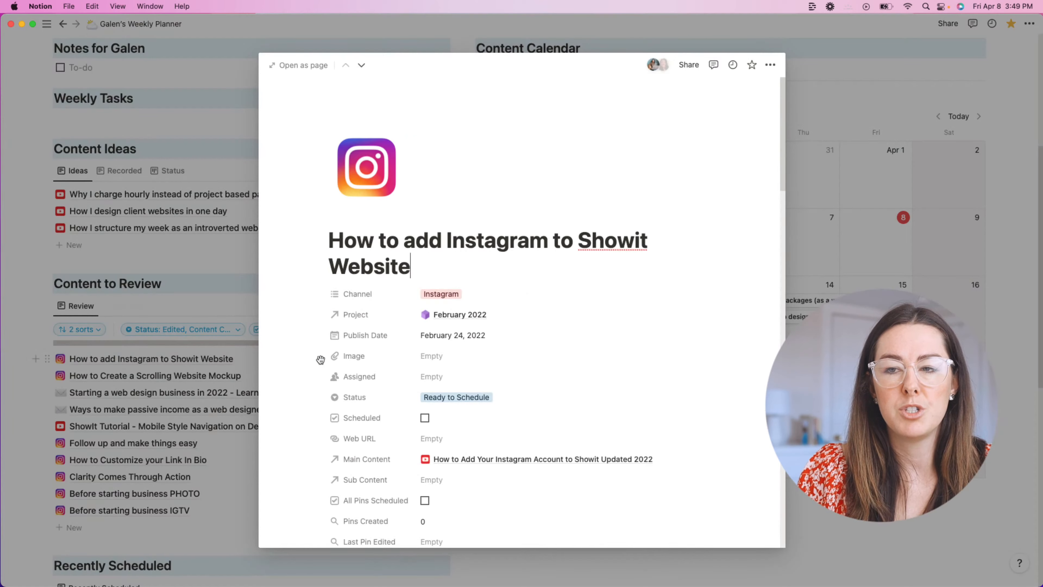
click(219, 295)
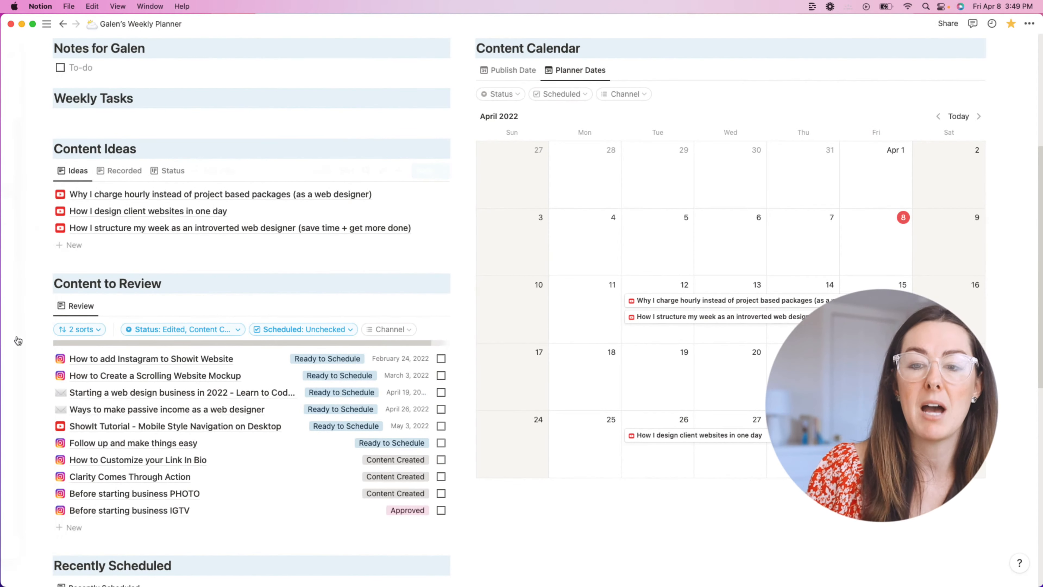
scroll(527, 336, down, 4)
scroll(436, 333, down, 8)
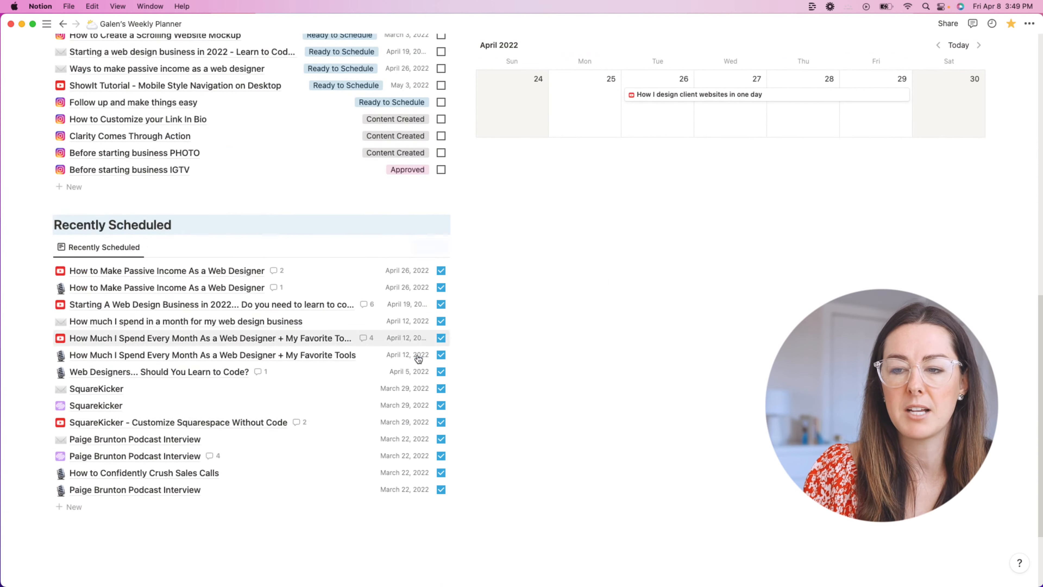
scroll(423, 353, up, 9)
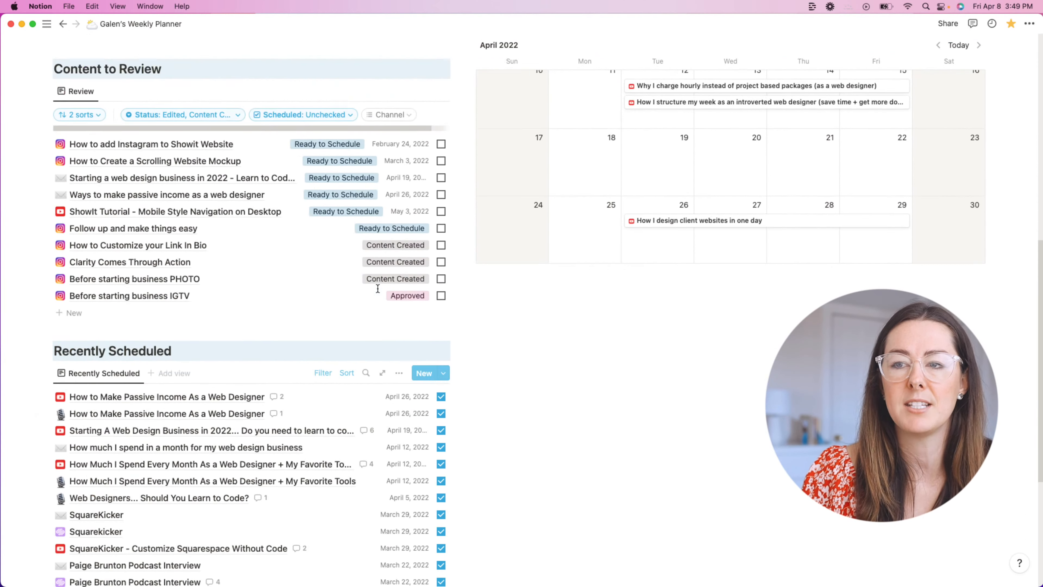
scroll(415, 317, up, 2)
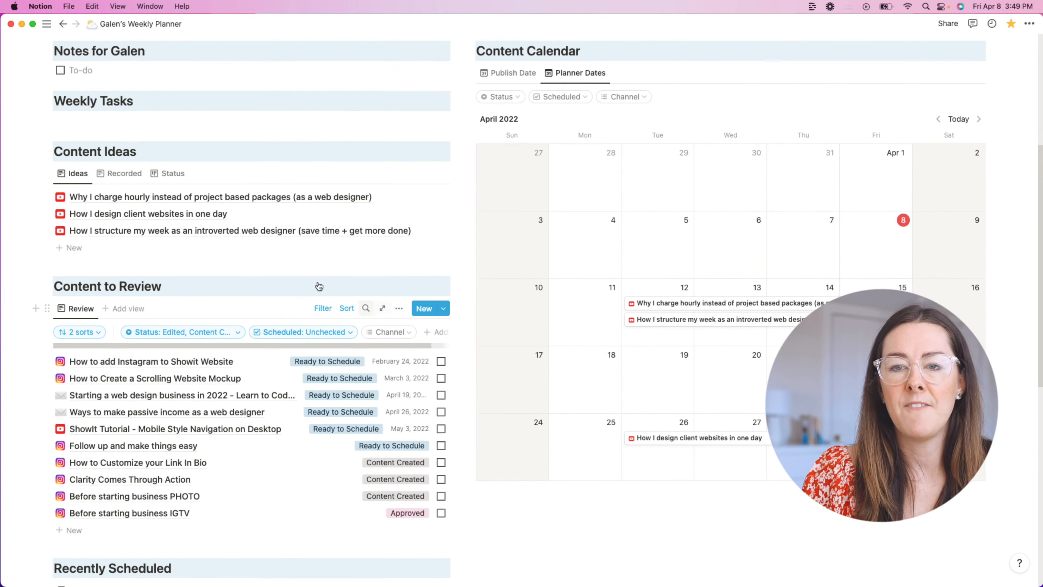
Step: Check the Recorded view, then bring up the Status view's settings
click(121, 173)
click(168, 174)
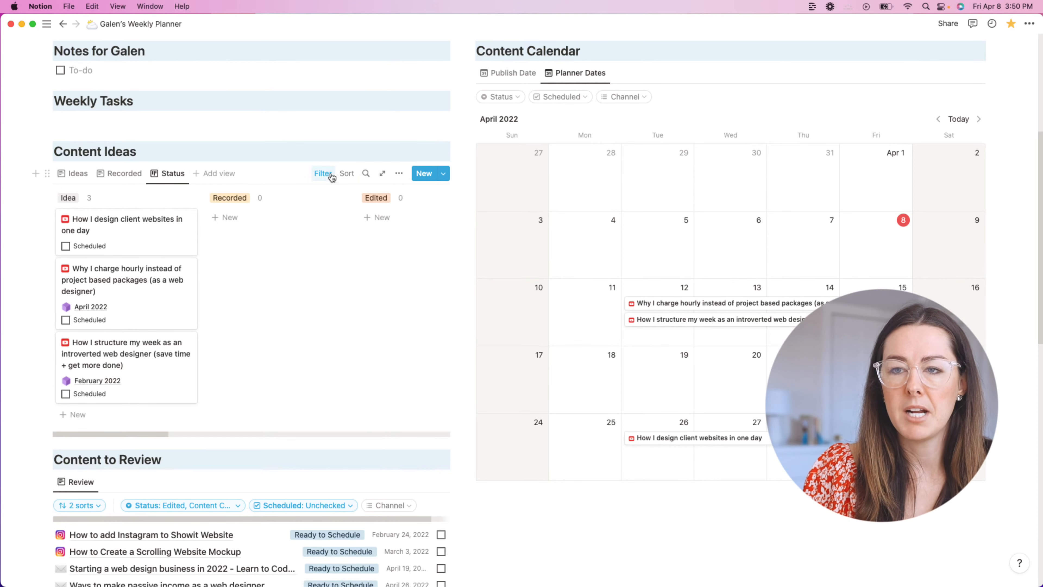
click(399, 173)
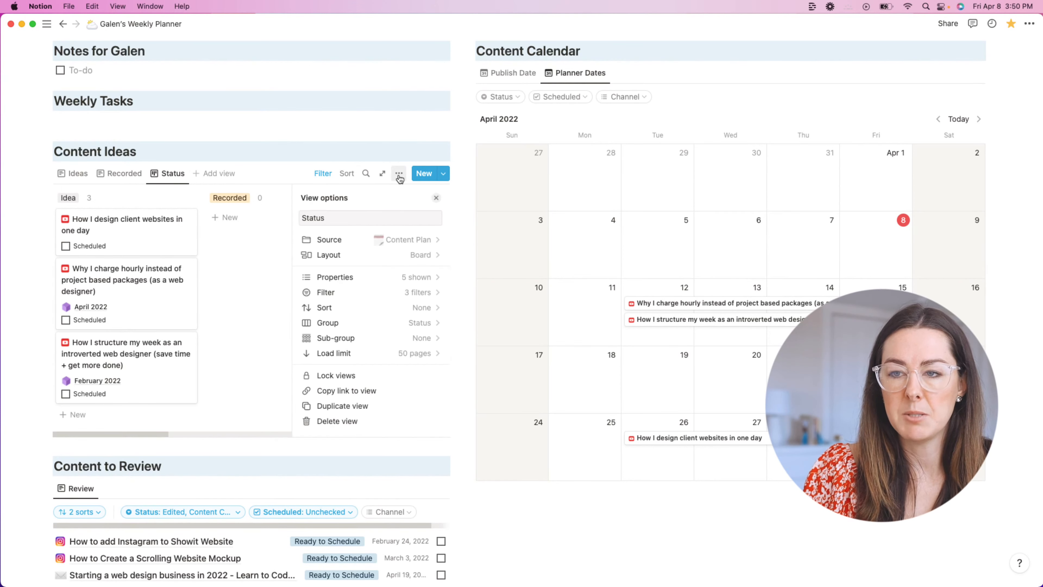
Step: Change the Status view's layout from board to Table
click(424, 255)
click(321, 237)
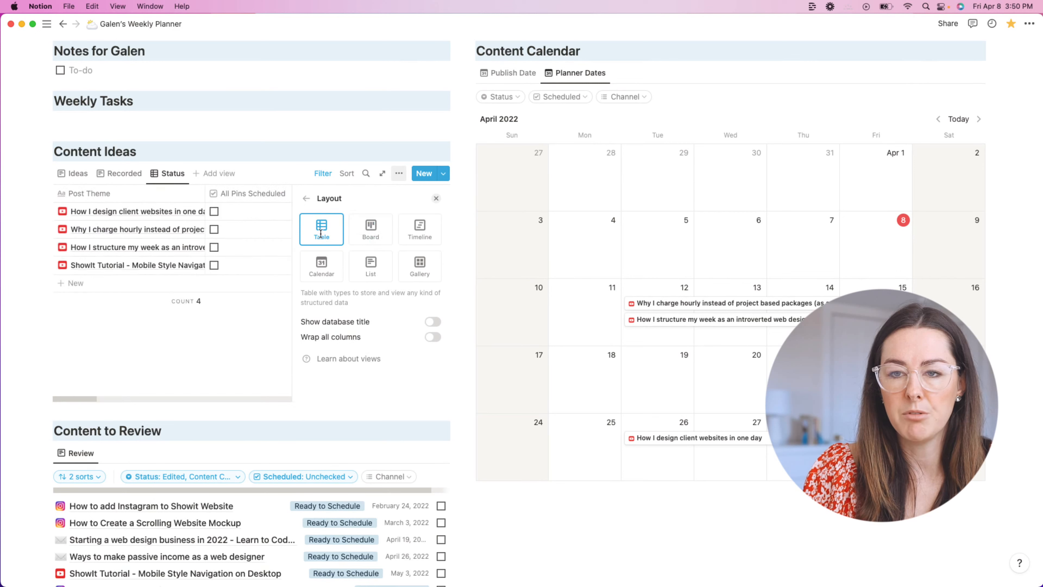
click(465, 203)
Step: Inspect the first idea's YouTube and Facebook Channel tags in the table
click(438, 219)
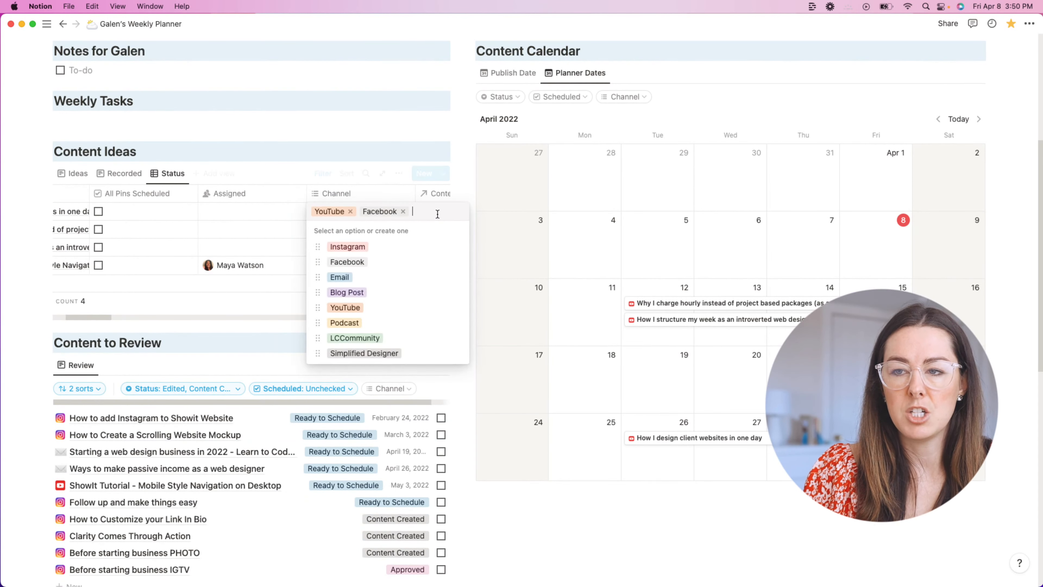
click(260, 229)
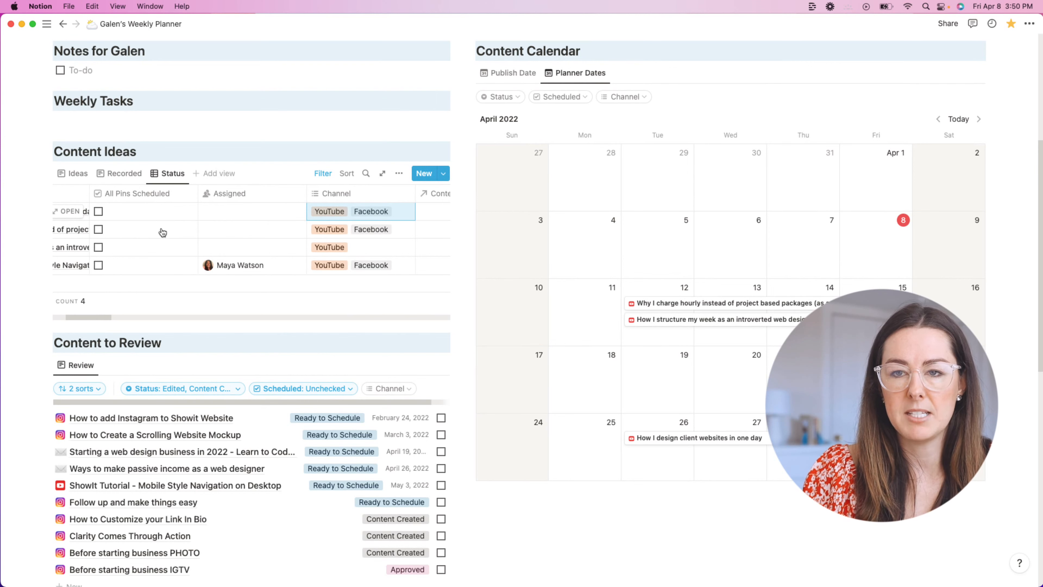
scroll(195, 217, up, 1)
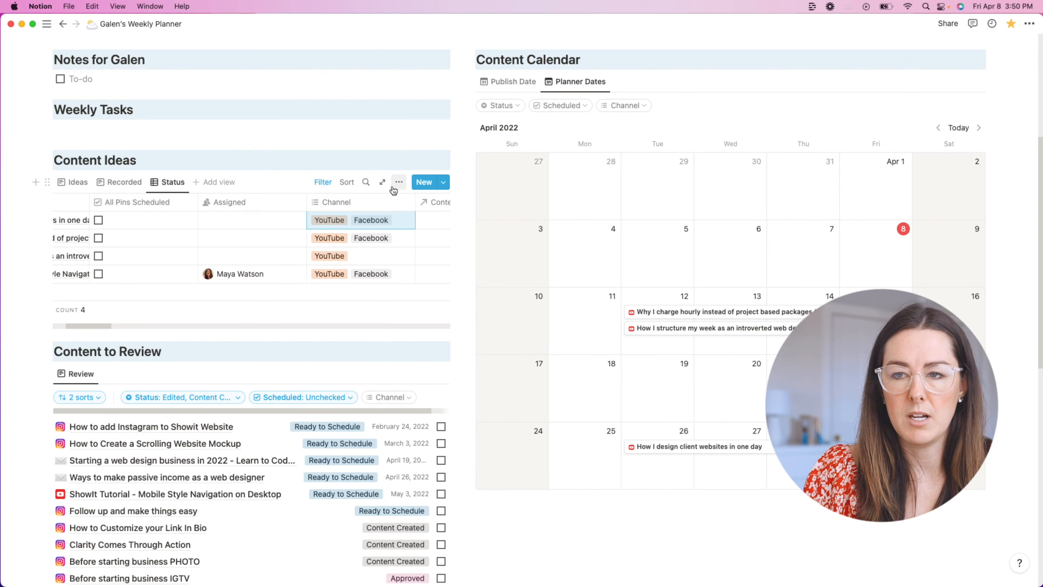
click(399, 182)
Step: In the Status view, hide properties from All Pins Scheduled through Related Content Old
click(395, 289)
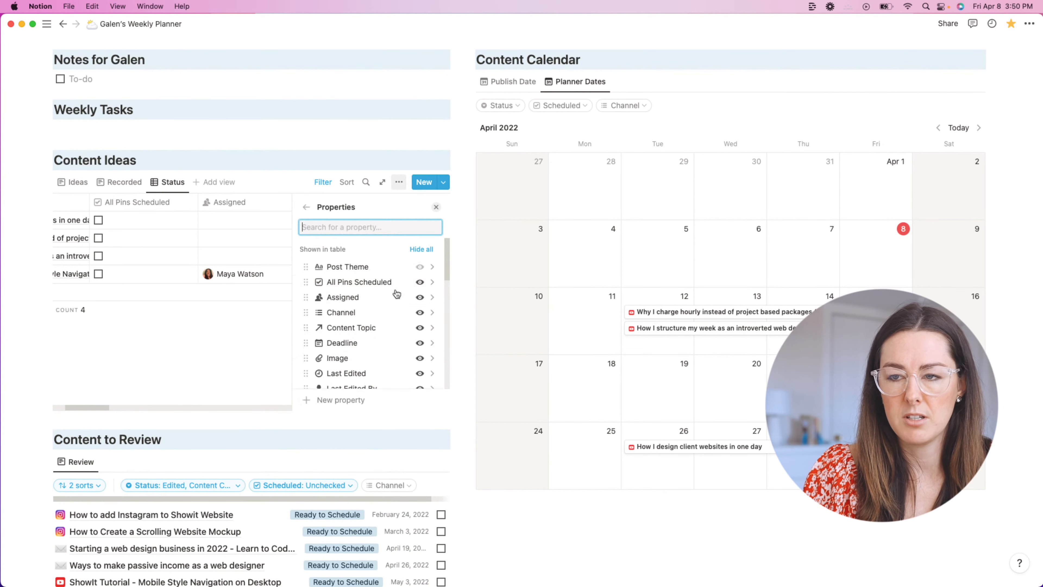
click(419, 283)
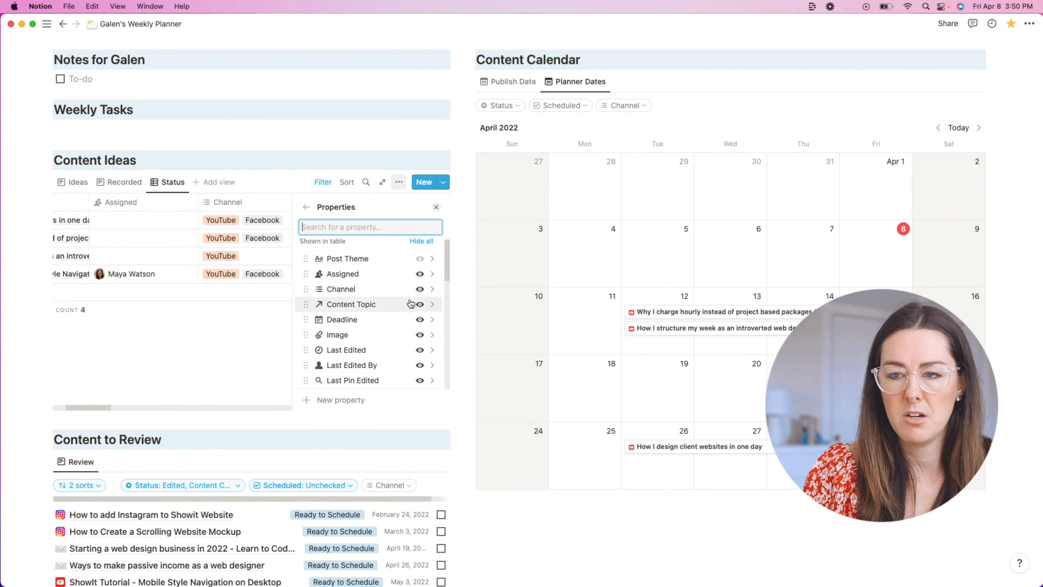
click(420, 289)
click(420, 289)
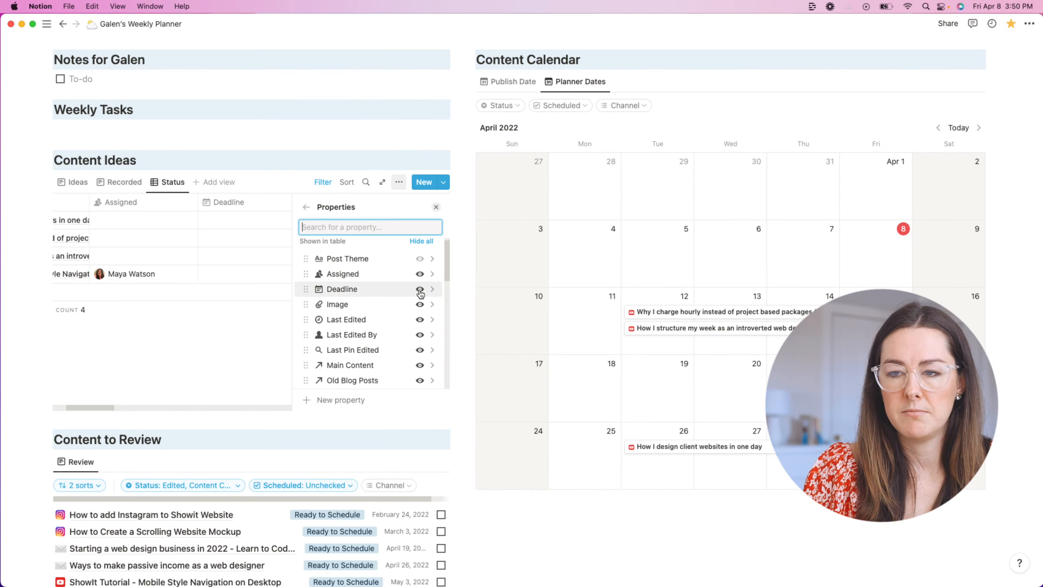
click(420, 290)
click(420, 290)
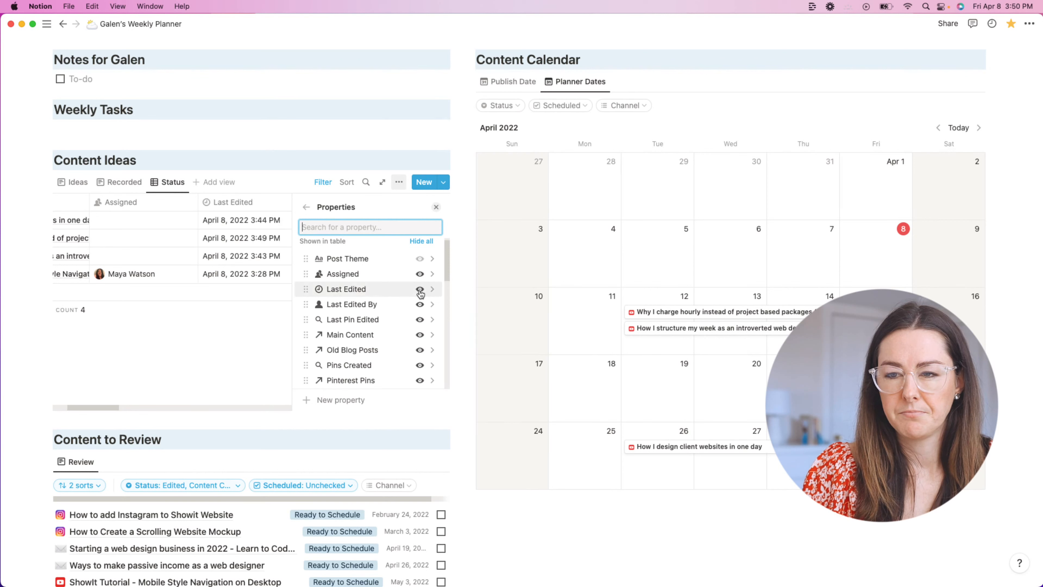
click(419, 290)
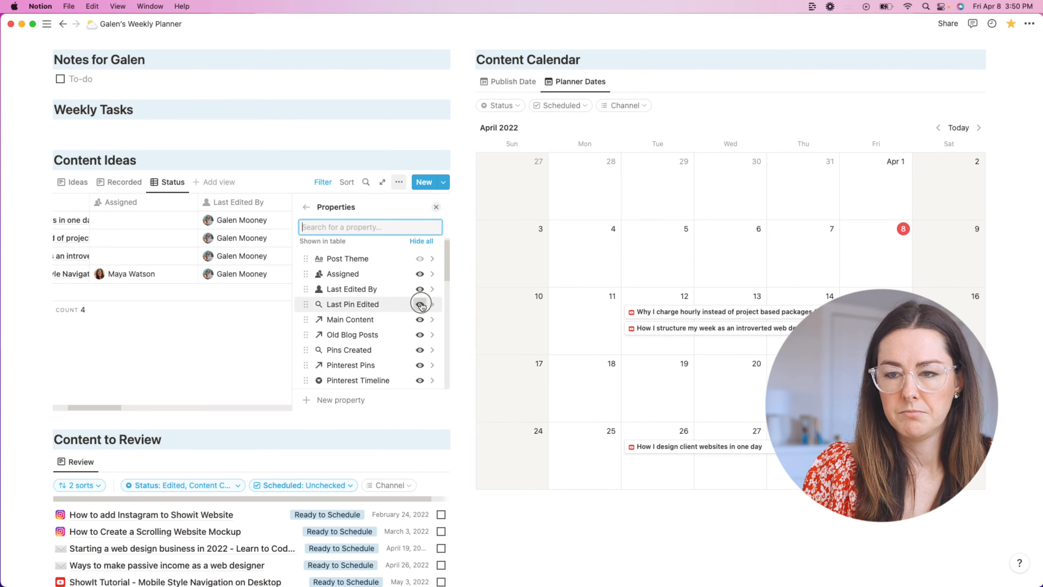
click(420, 305)
click(420, 304)
click(420, 304)
click(420, 305)
click(419, 305)
click(420, 305)
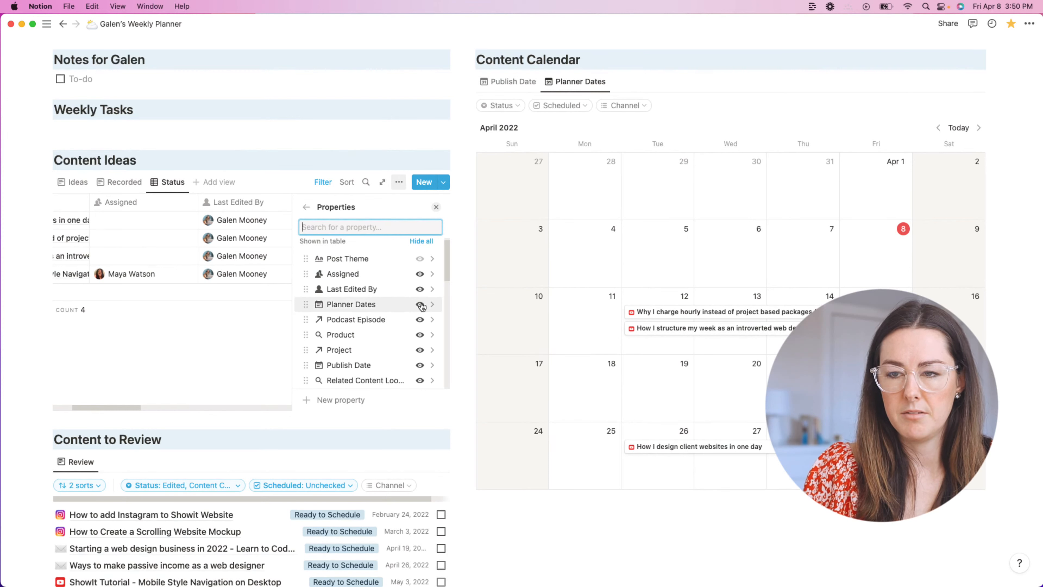
click(419, 304)
click(419, 305)
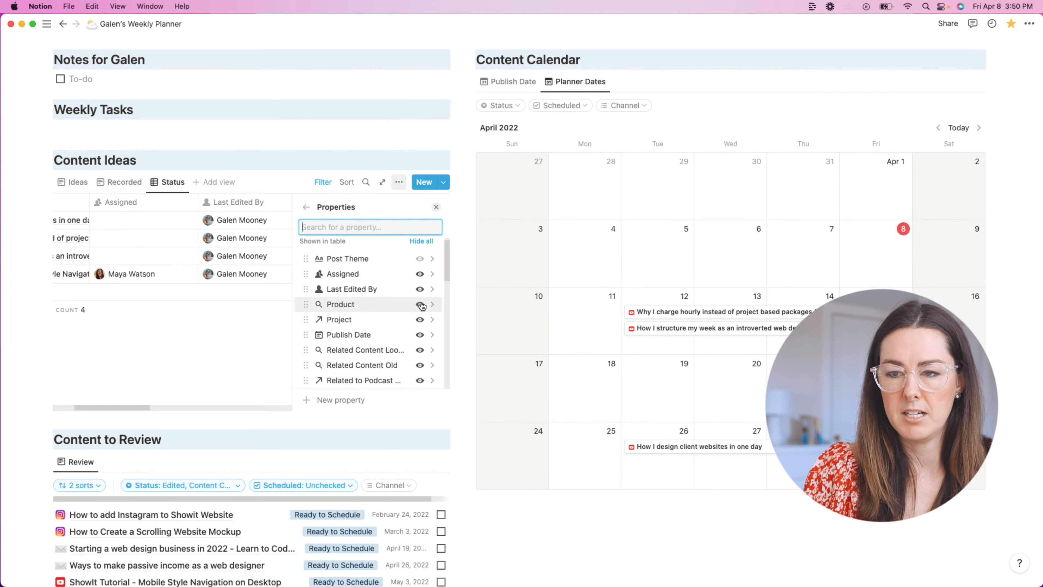
click(420, 305)
click(420, 305)
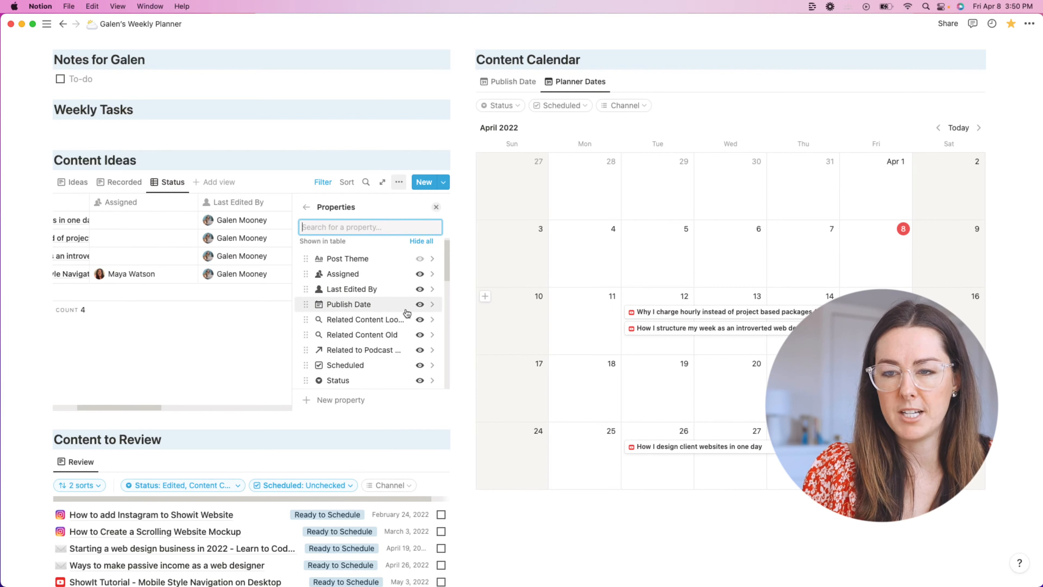
click(419, 305)
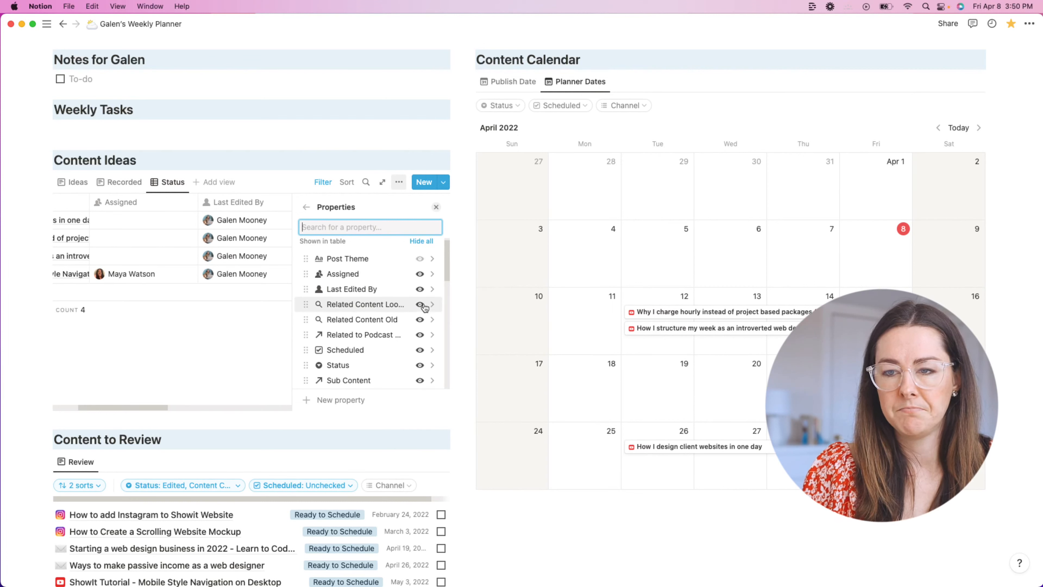
click(420, 305)
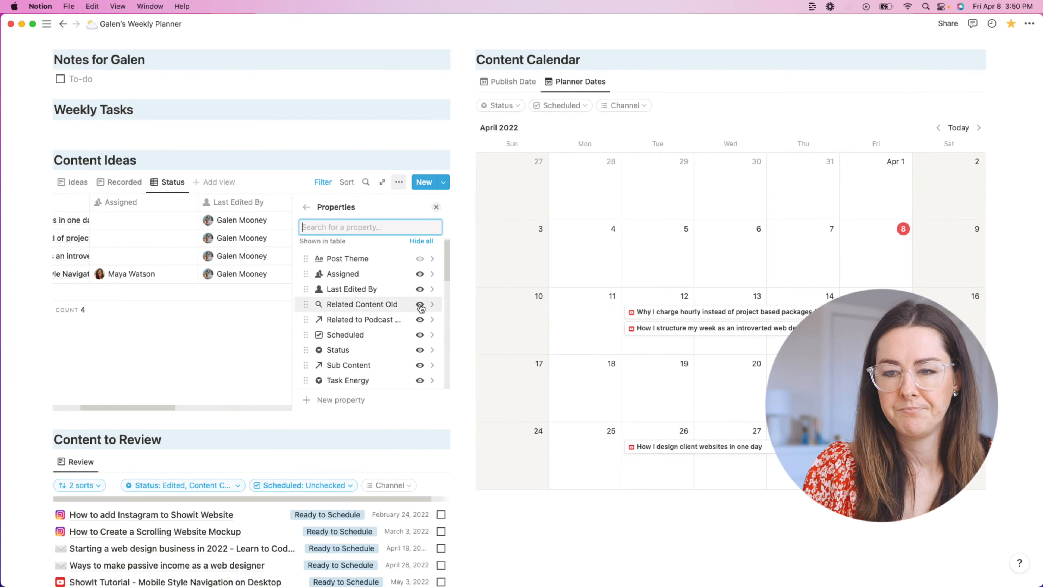
click(419, 304)
click(420, 304)
click(421, 321)
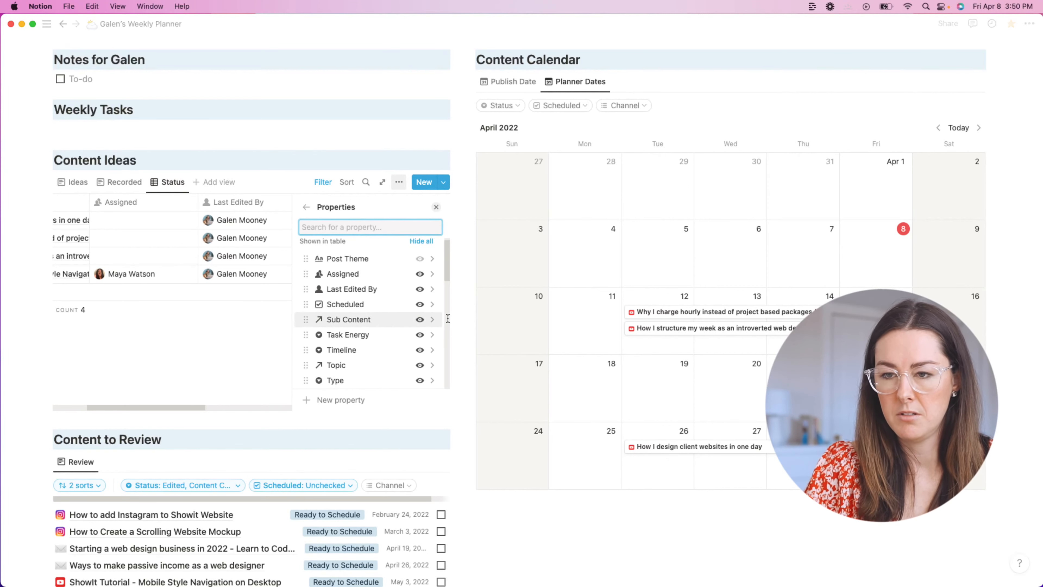
Step: Show Status again and hide Web URL, Type, Topic, Timeline, Task Energy and Sub Content
scroll(411, 327, down, 3)
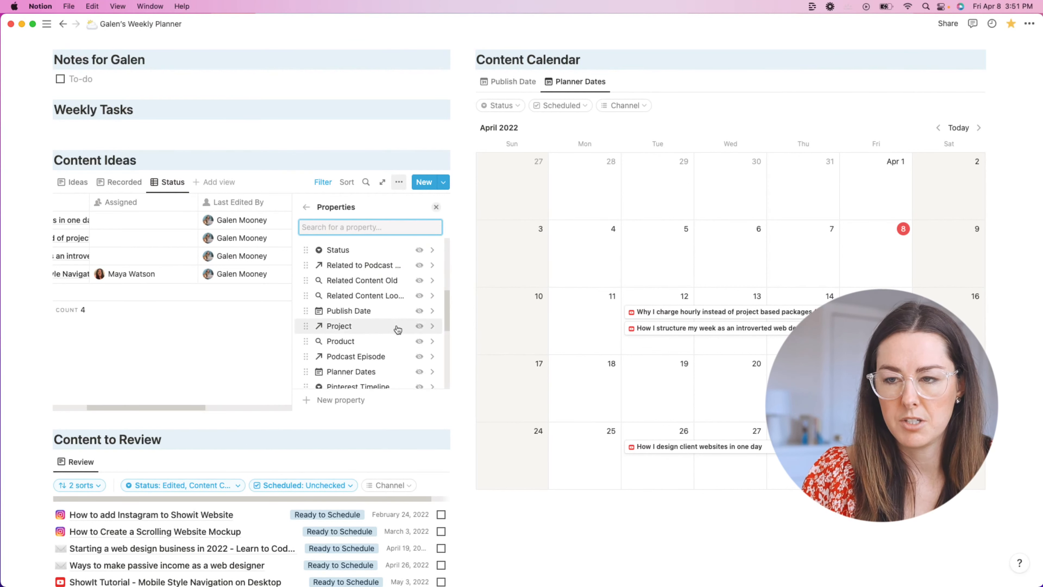
click(417, 251)
scroll(413, 271, up, 3)
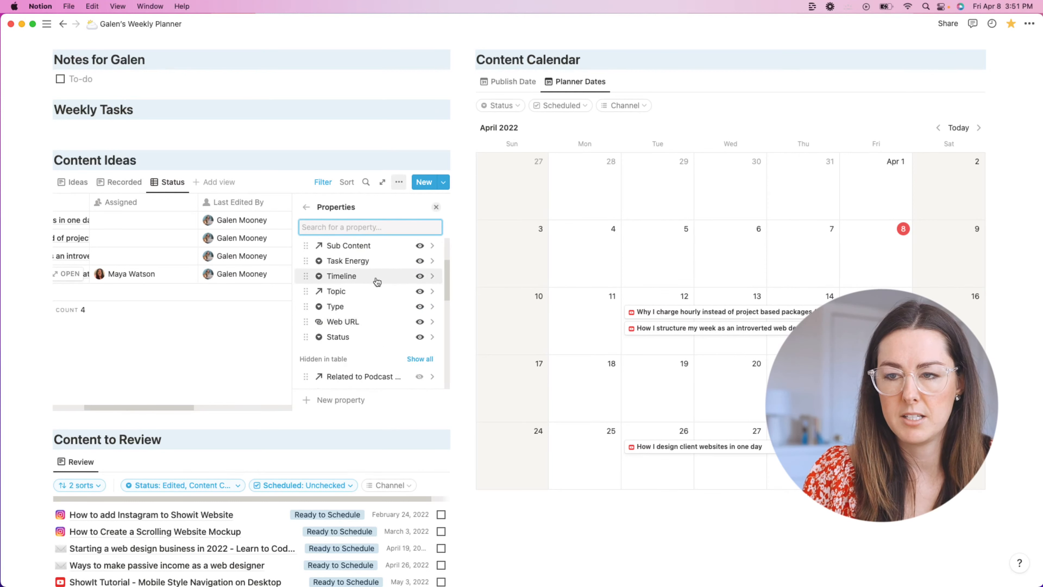
click(420, 322)
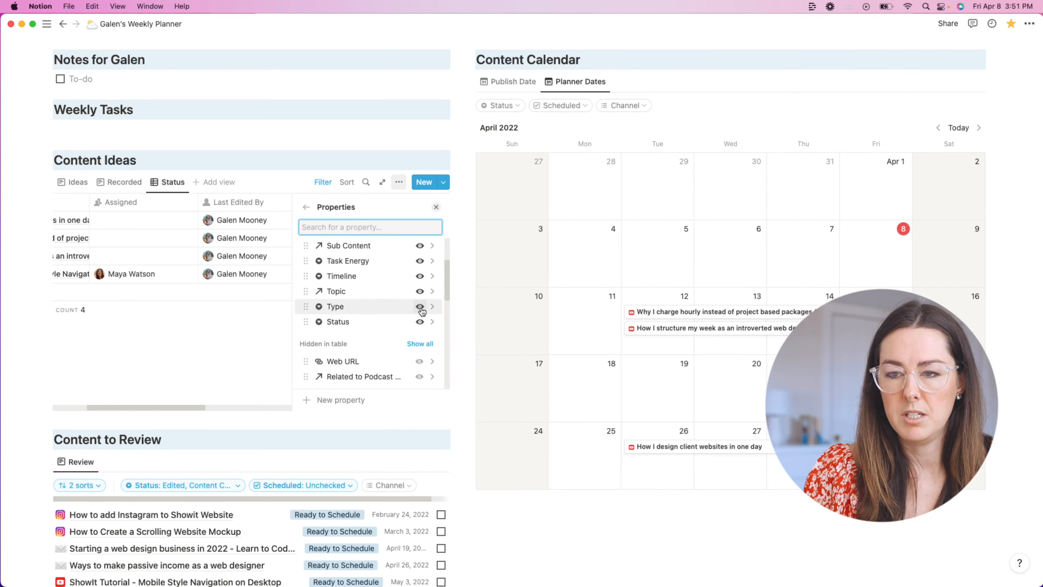
click(420, 306)
click(419, 291)
click(419, 276)
click(420, 262)
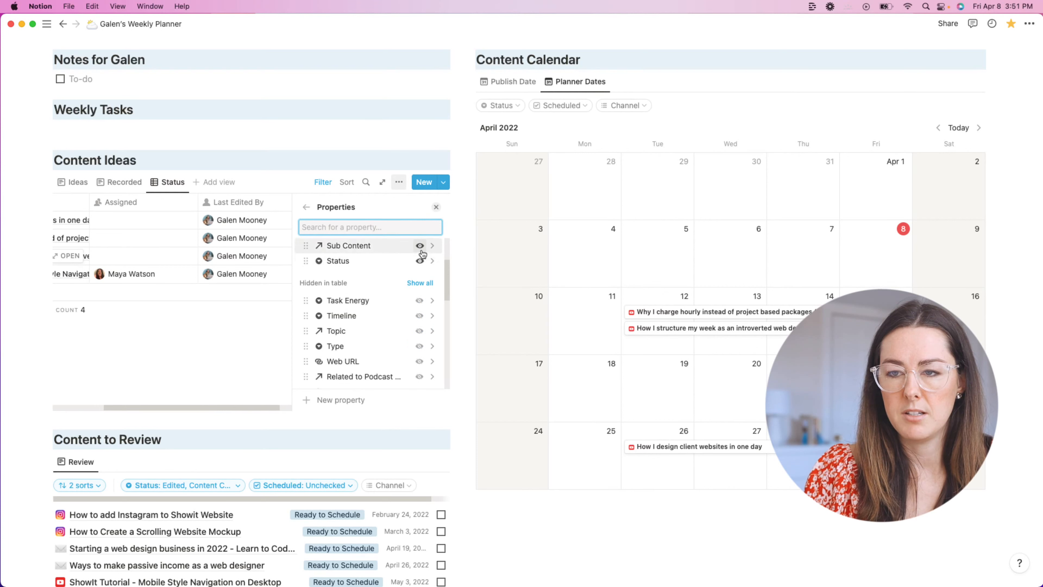
click(420, 246)
Step: Hide Scheduled, Last Edited By and Assigned, and move Project above Status
scroll(415, 294, up, 2)
click(419, 312)
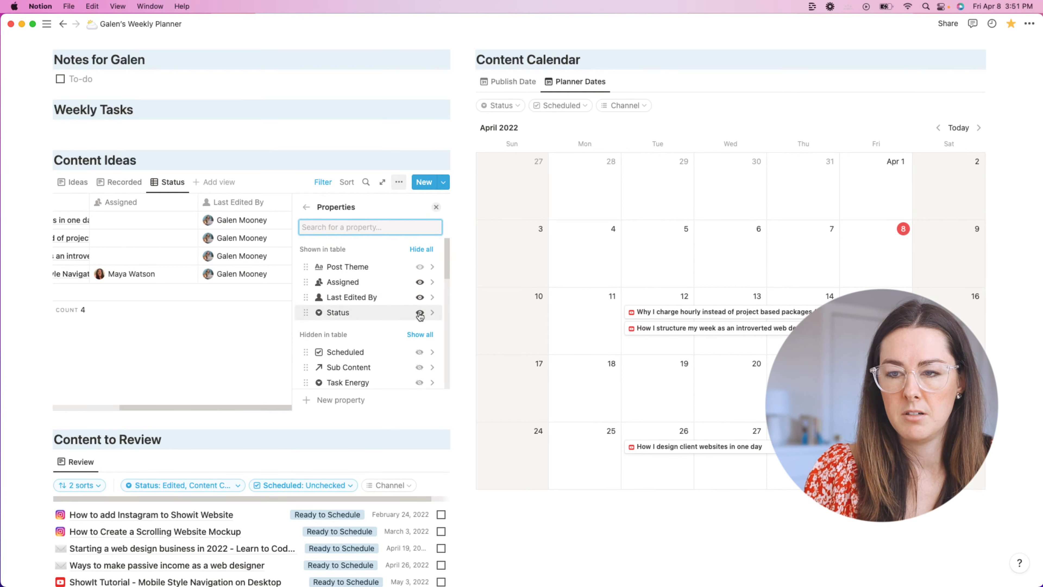
click(420, 298)
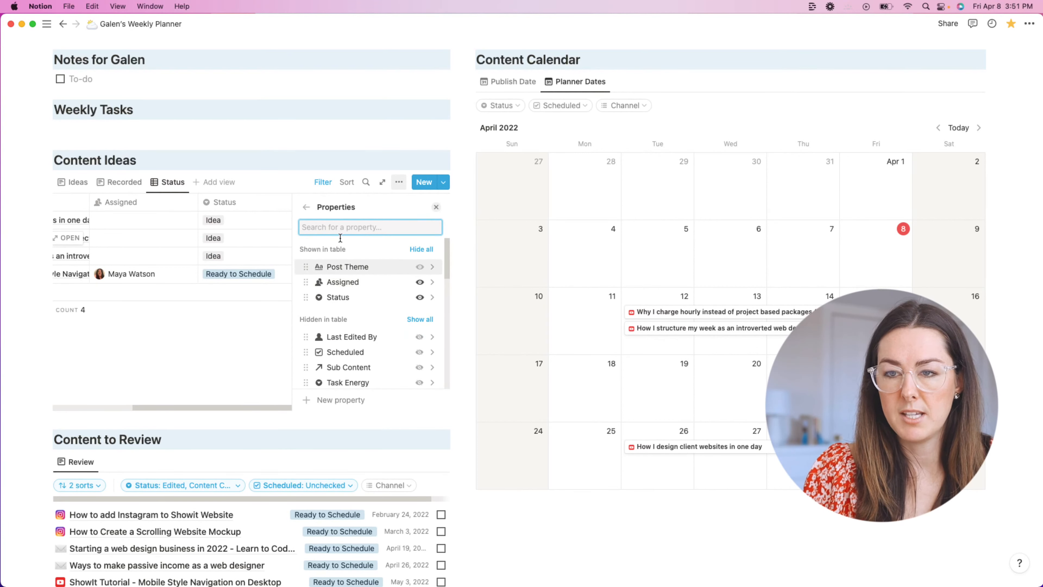
scroll(393, 320, down, 3)
scroll(394, 320, down, 3)
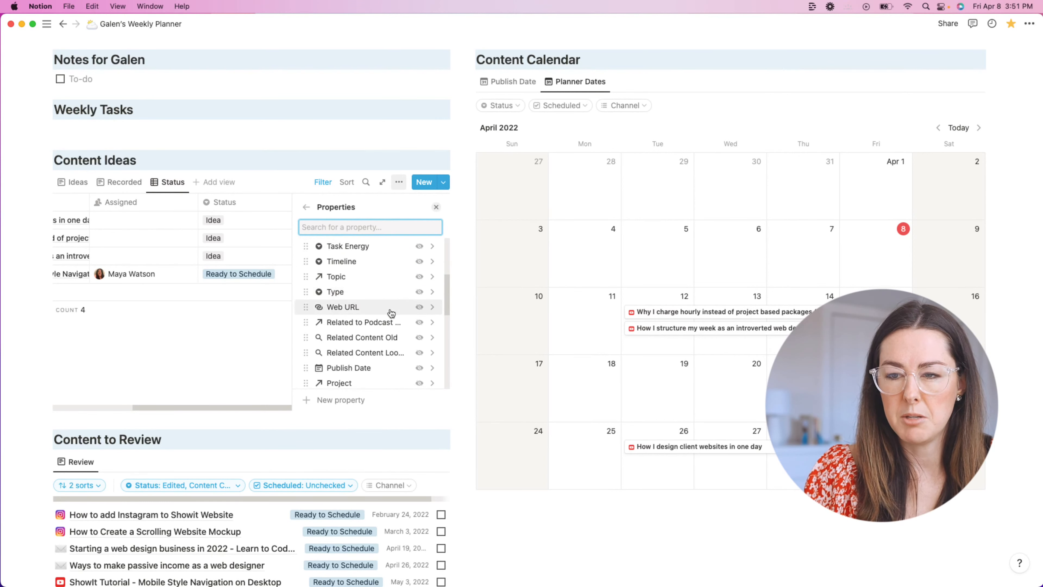
scroll(370, 329, up, 6)
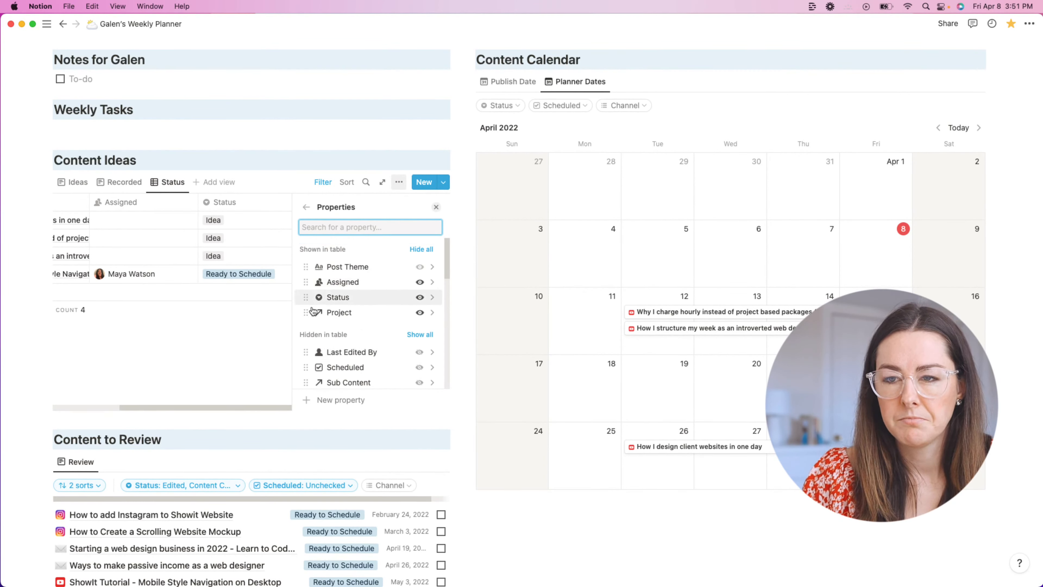
scroll(332, 338, down, 1)
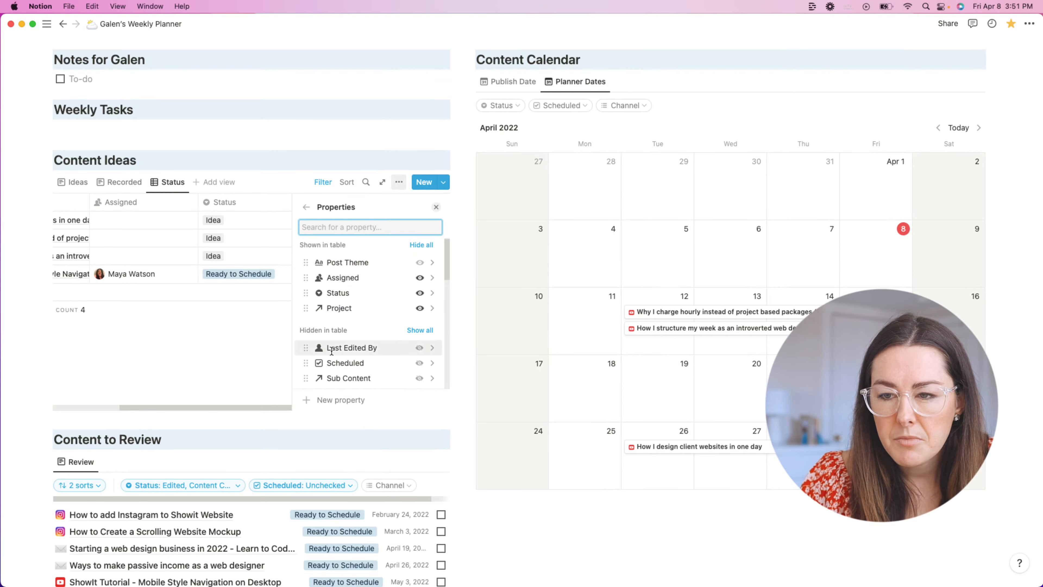
scroll(312, 294, up, 1)
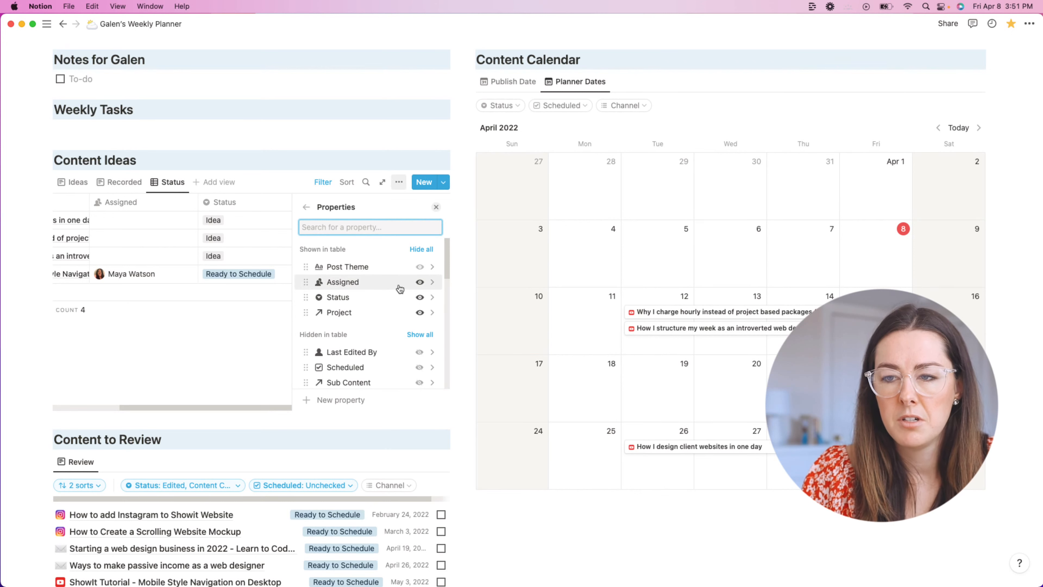
click(420, 282)
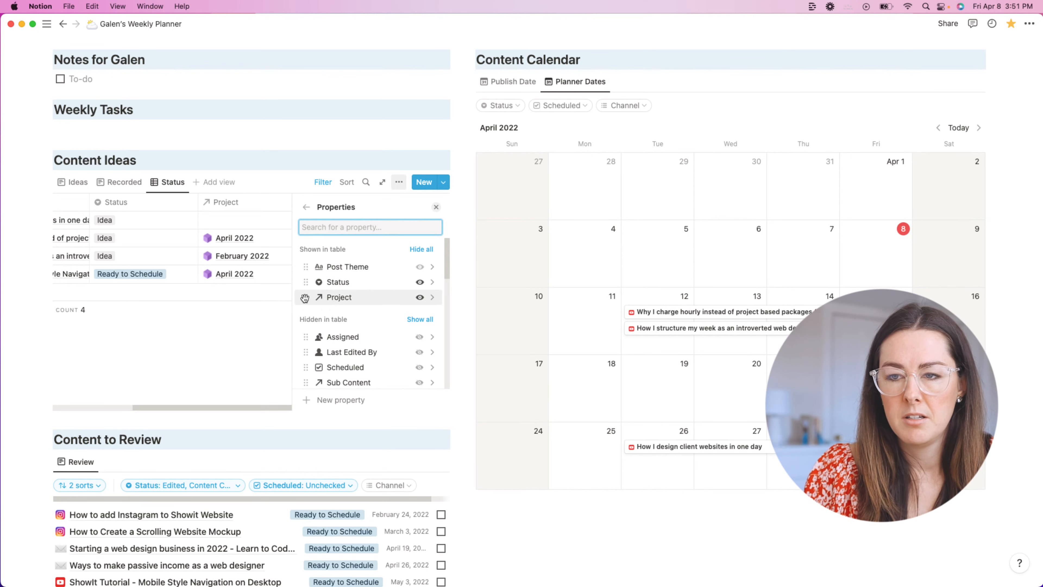
drag(305, 297, 305, 282)
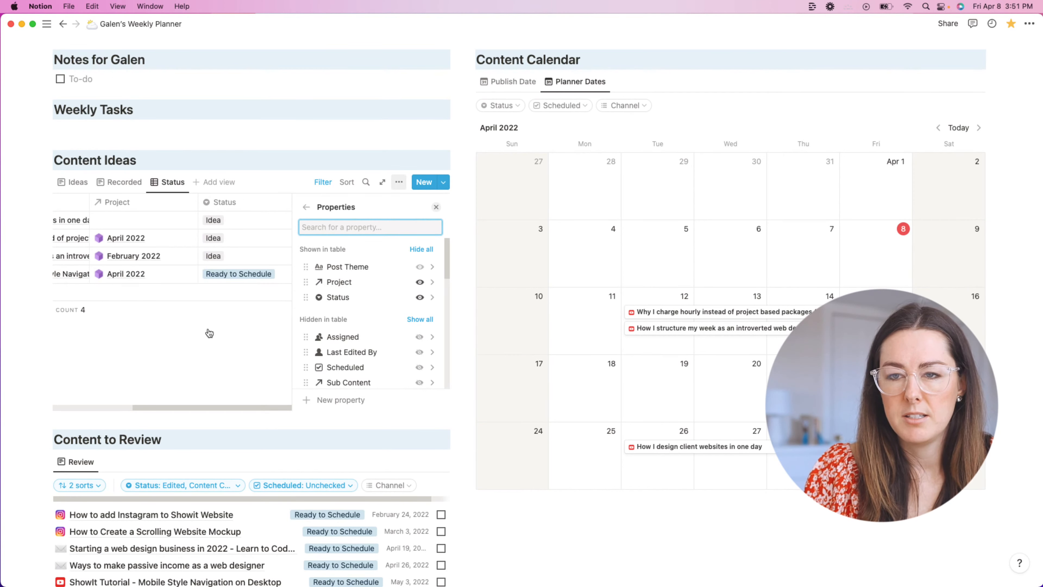
click(228, 332)
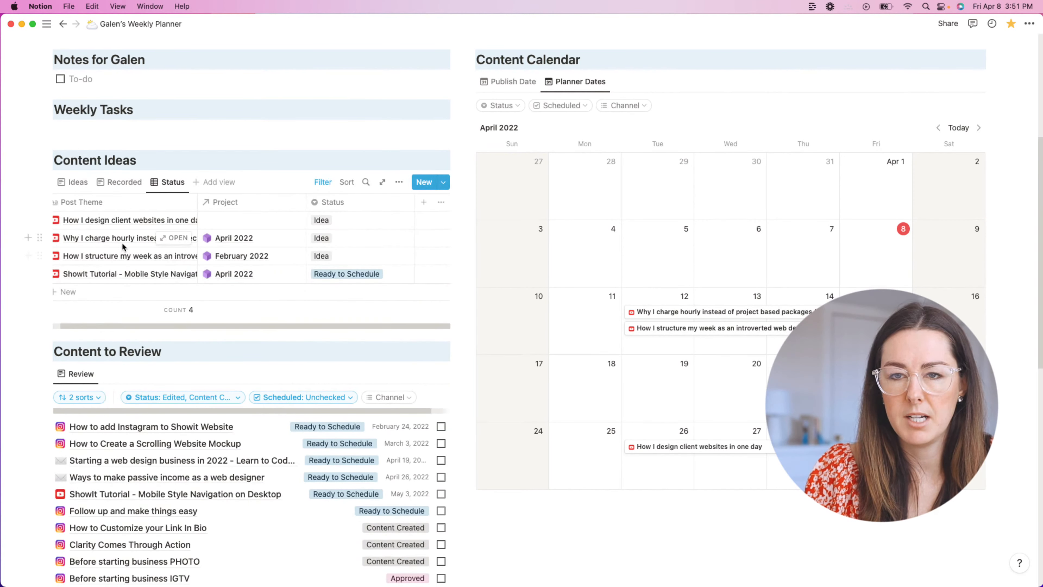
Step: Widen the Post Theme column and narrow the Project column
scroll(123, 247, up, 1)
scroll(123, 247, left, 1)
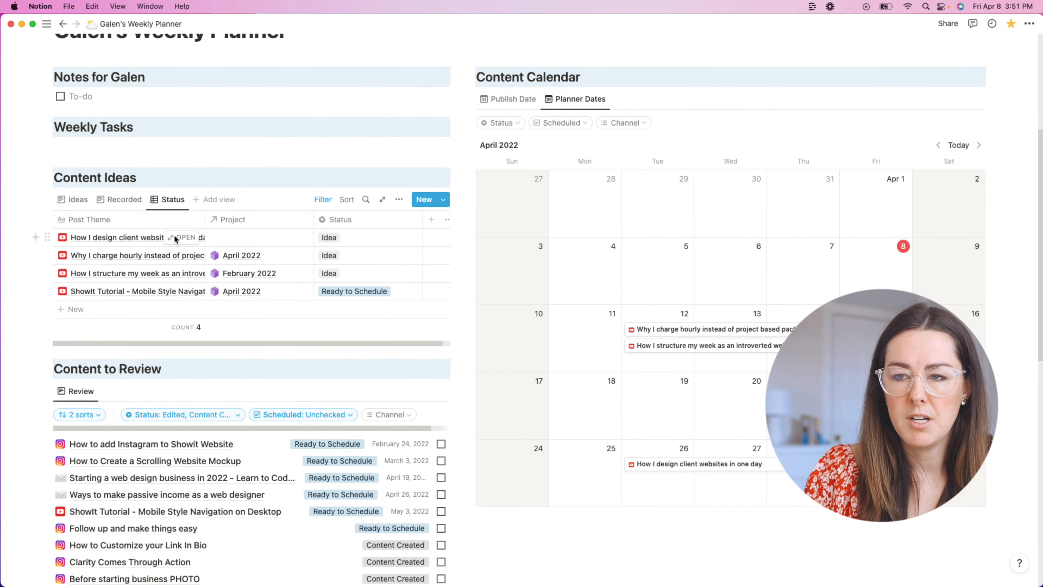
drag(205, 221, 250, 221)
drag(355, 223, 327, 222)
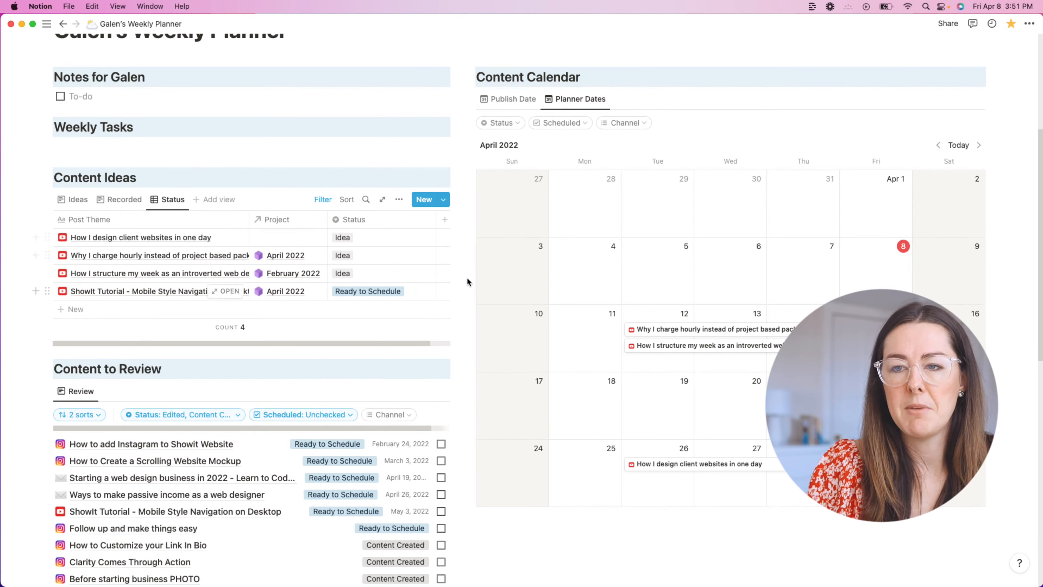
Step: Check the first row's Post Theme and Status cells, leaving both unchanged
click(88, 238)
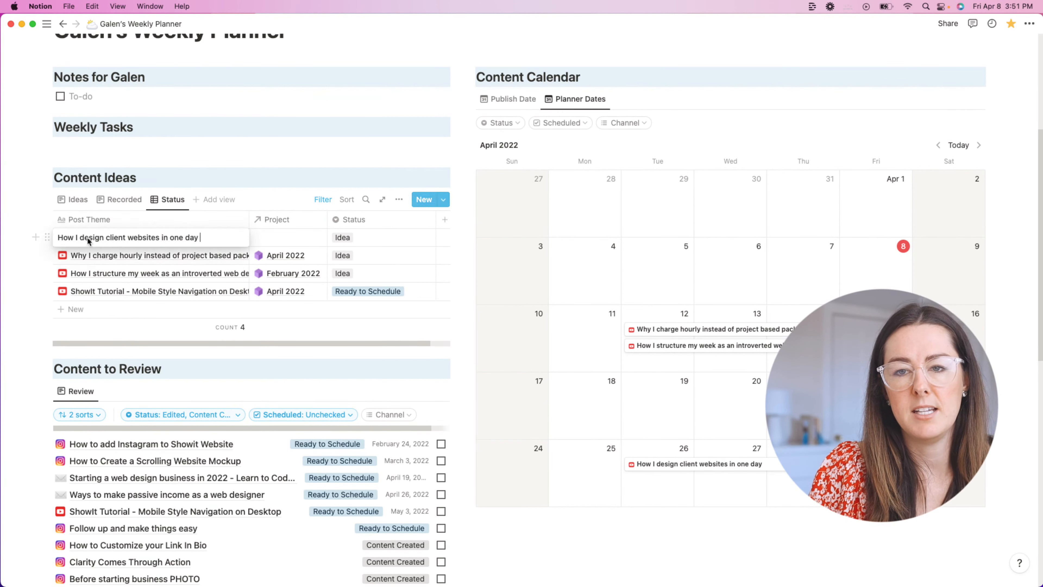
key(Escape)
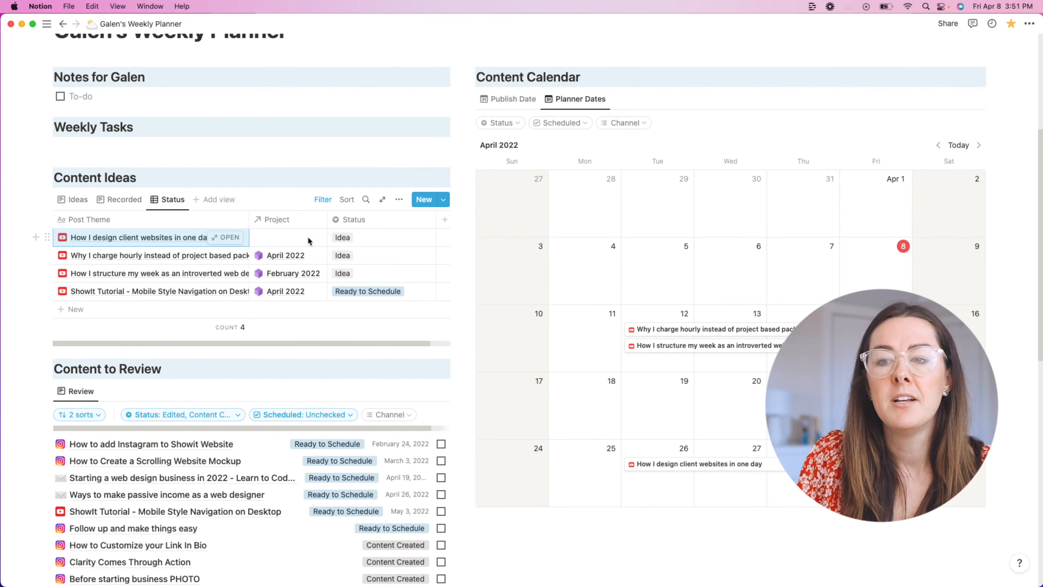
click(397, 243)
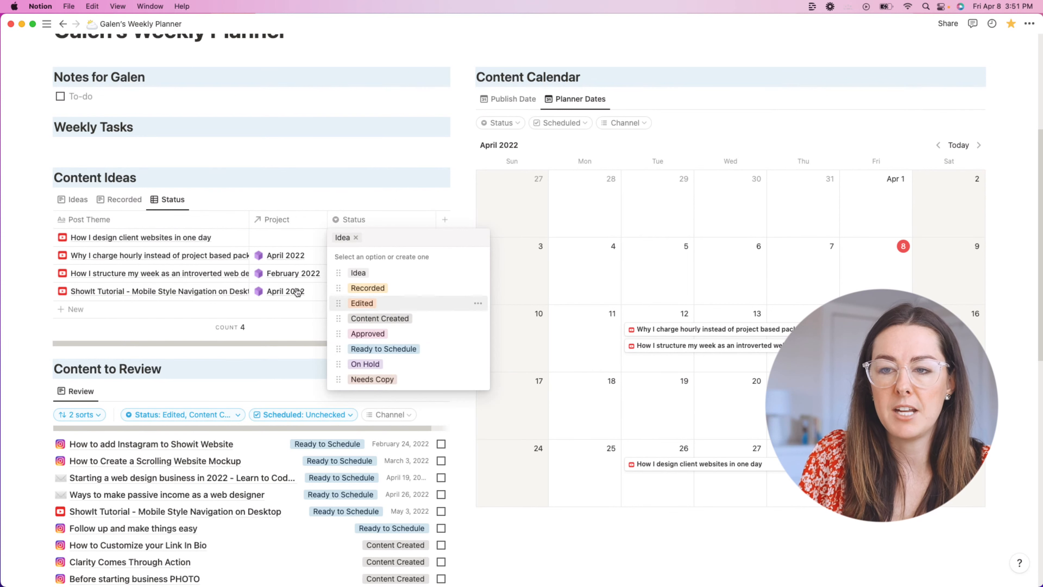
key(Escape)
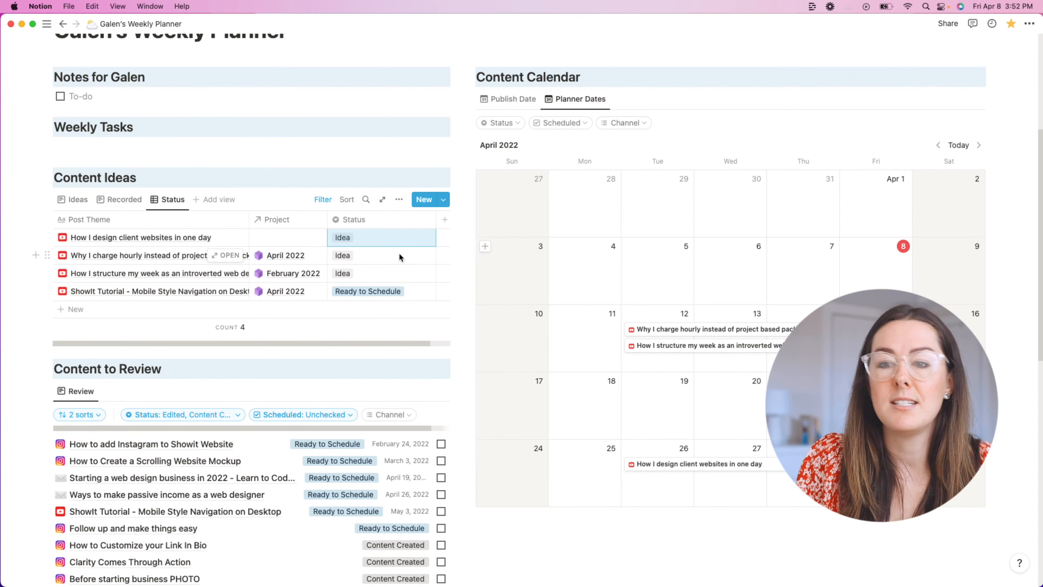
Step: Compare the Recorded, Ideas and Status views of Content Ideas, ending on Ideas
scroll(411, 250, up, 1)
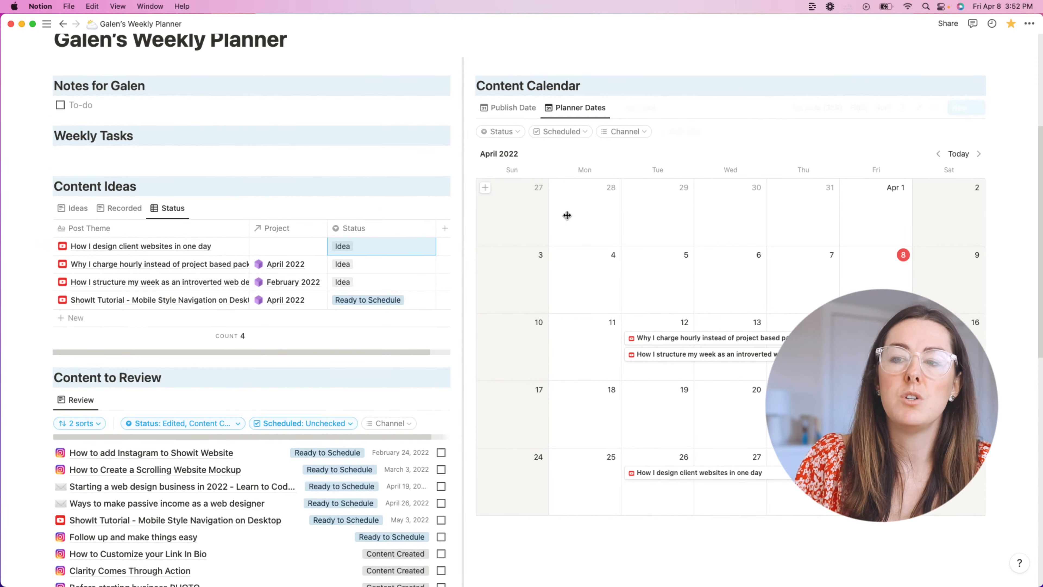
scroll(557, 277, down, 5)
scroll(616, 267, down, 1)
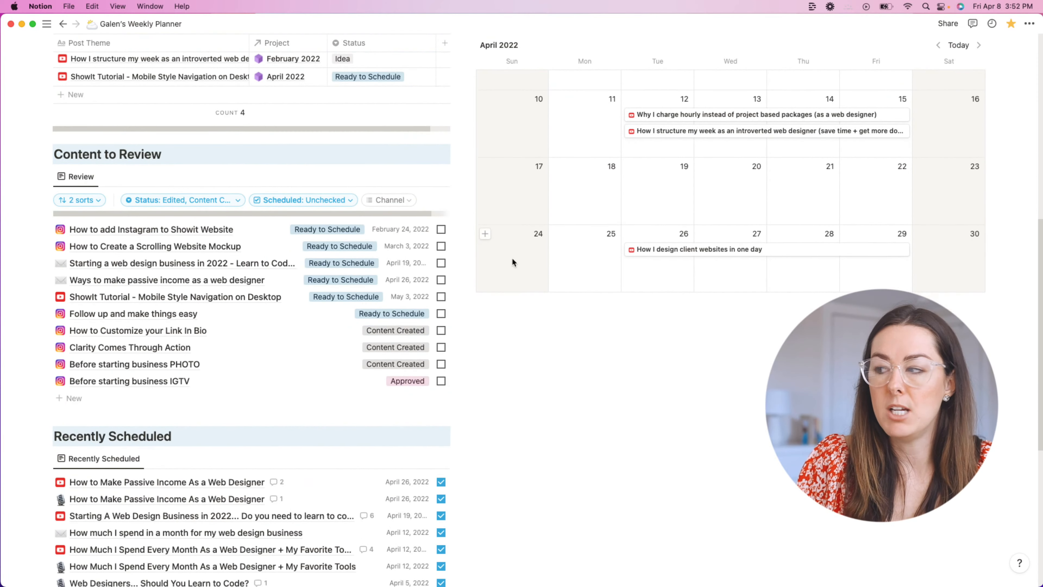
scroll(296, 254, up, 7)
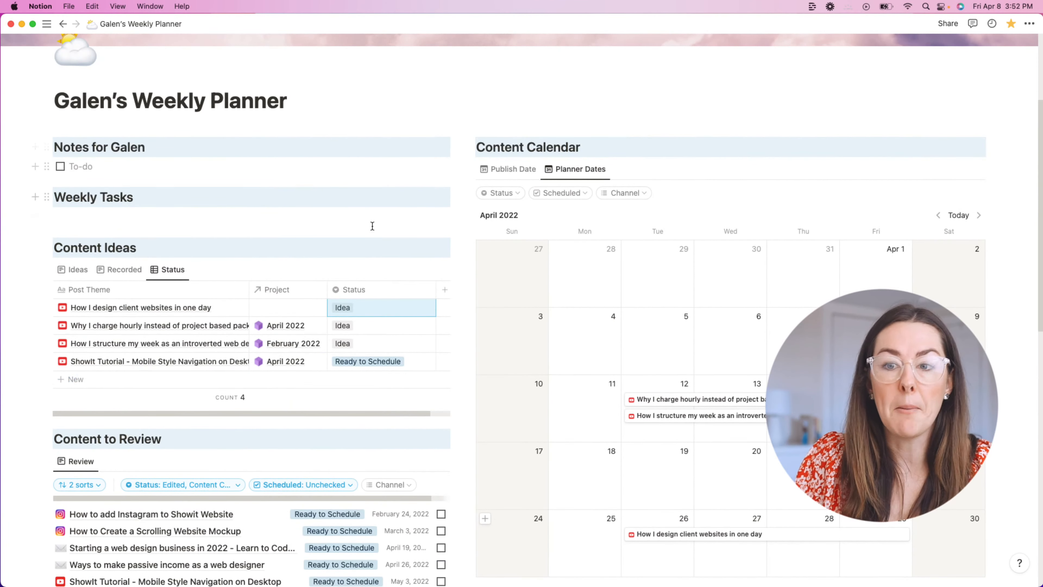
click(123, 269)
click(76, 269)
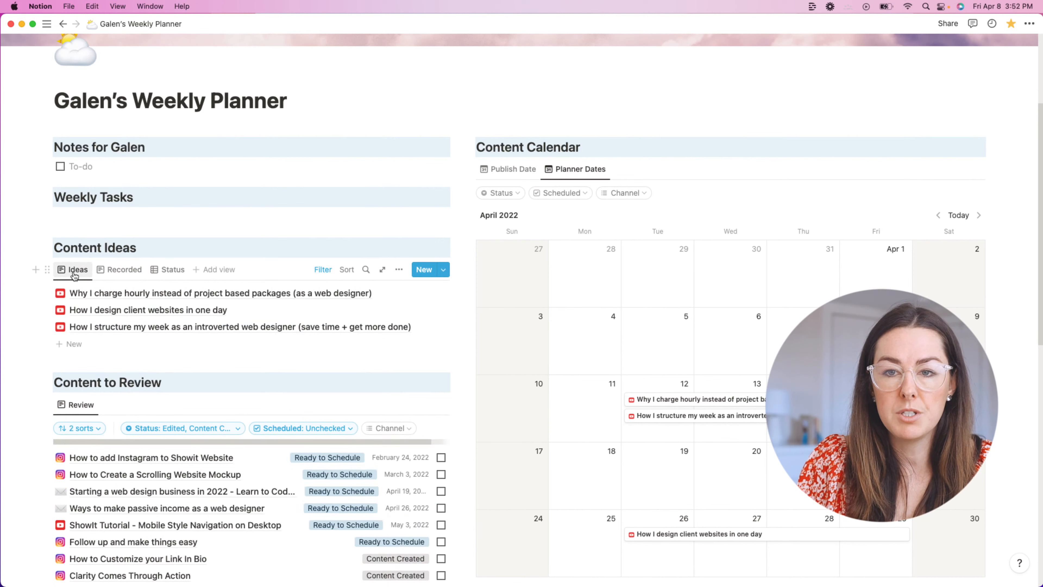
click(156, 270)
click(123, 269)
click(76, 269)
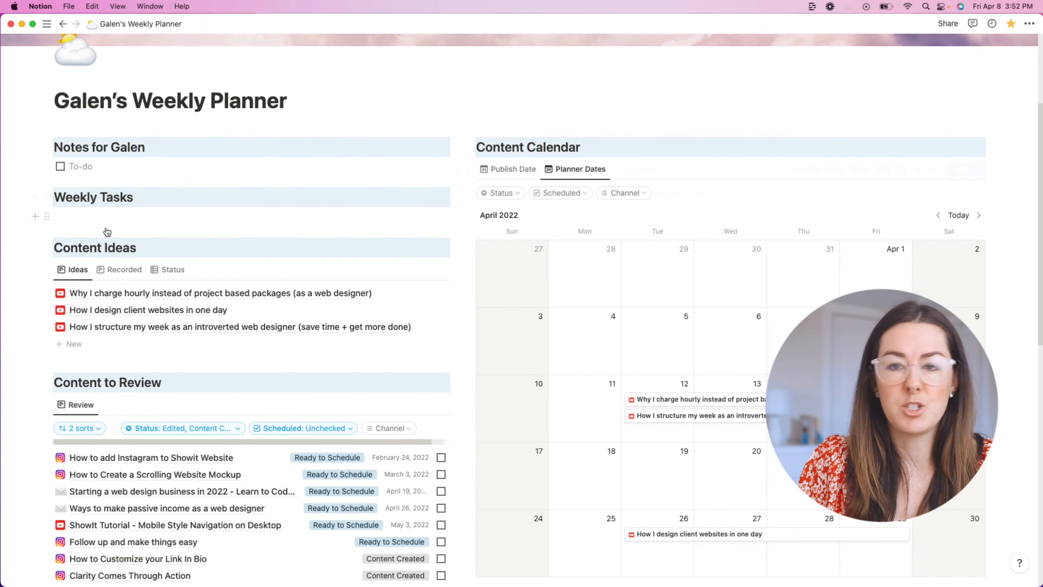
scroll(311, 244, down, 5)
scroll(312, 244, down, 2)
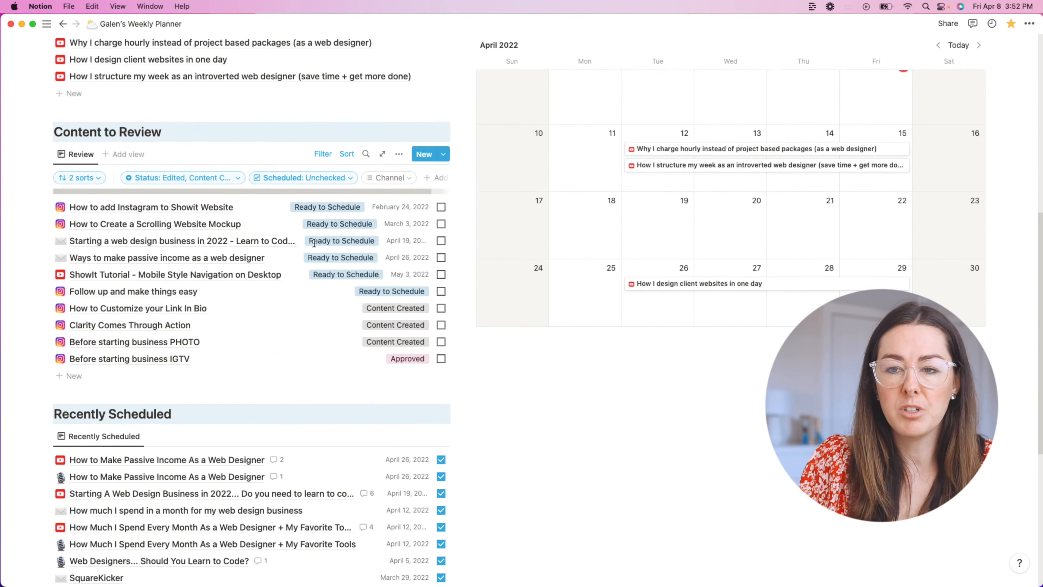
scroll(316, 244, up, 1)
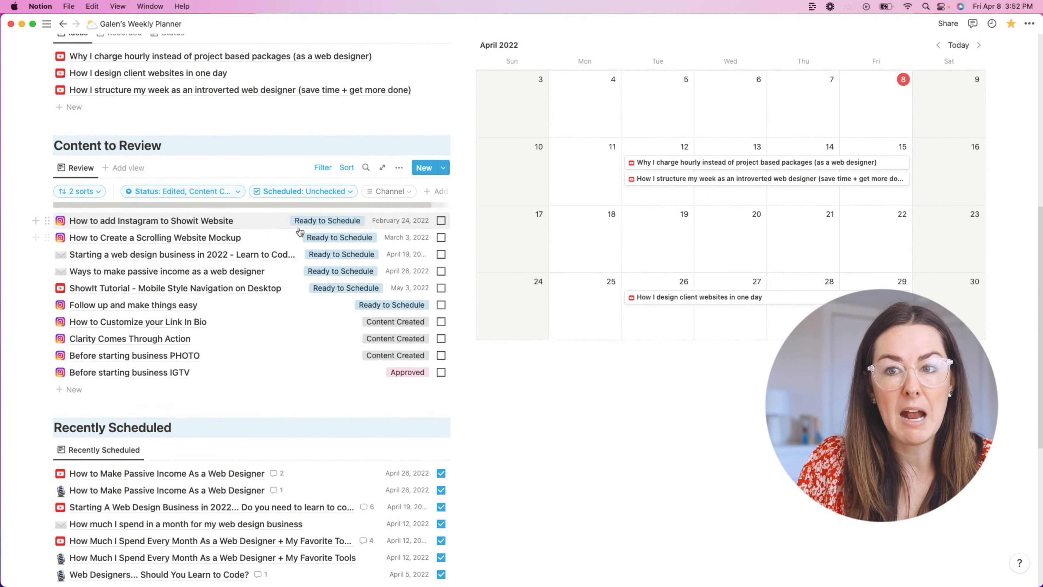